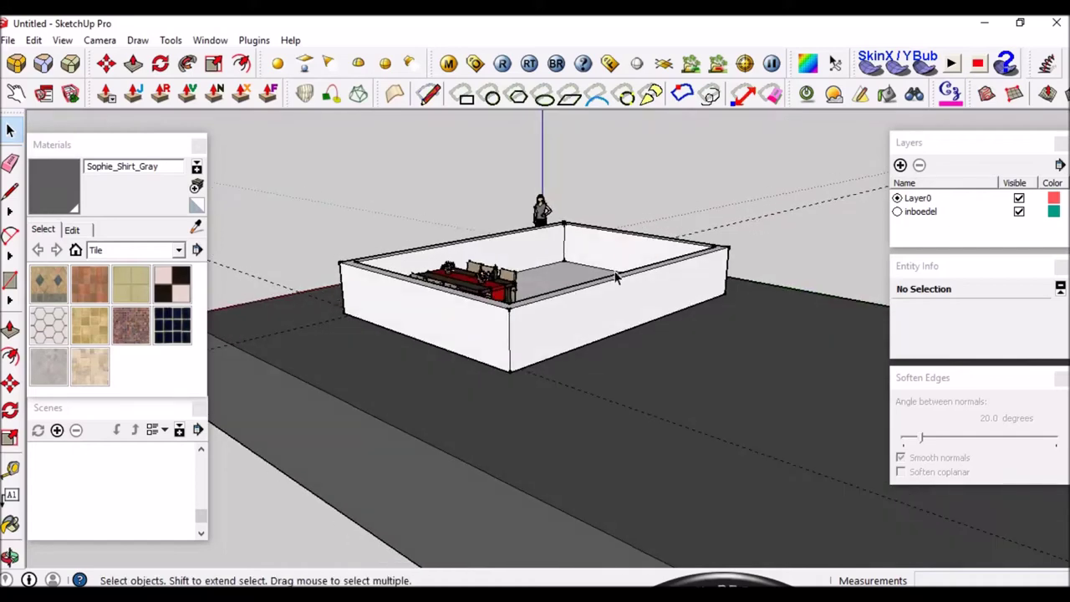
# Orbit and zoom around the room to view the dining set and walls from several angles.
pyautogui.scroll(2, 557, 283)
pyautogui.scroll(2, 559, 284)
pyautogui.scroll(-2, 559, 284)
pyautogui.moveTo(558, 284)
pyautogui.mouseDown(button='middle')
pyautogui.moveTo(518, 294)
pyautogui.moveTo(535, 313)
pyautogui.mouseUp(button='middle')
pyautogui.scroll(2, 556, 331)
pyautogui.scroll(2, 540, 306)
pyautogui.scroll(2, 529, 291)
pyautogui.scroll(-2, 528, 290)
pyautogui.scroll(2, 544, 289)
pyautogui.scroll(-2, 526, 268)
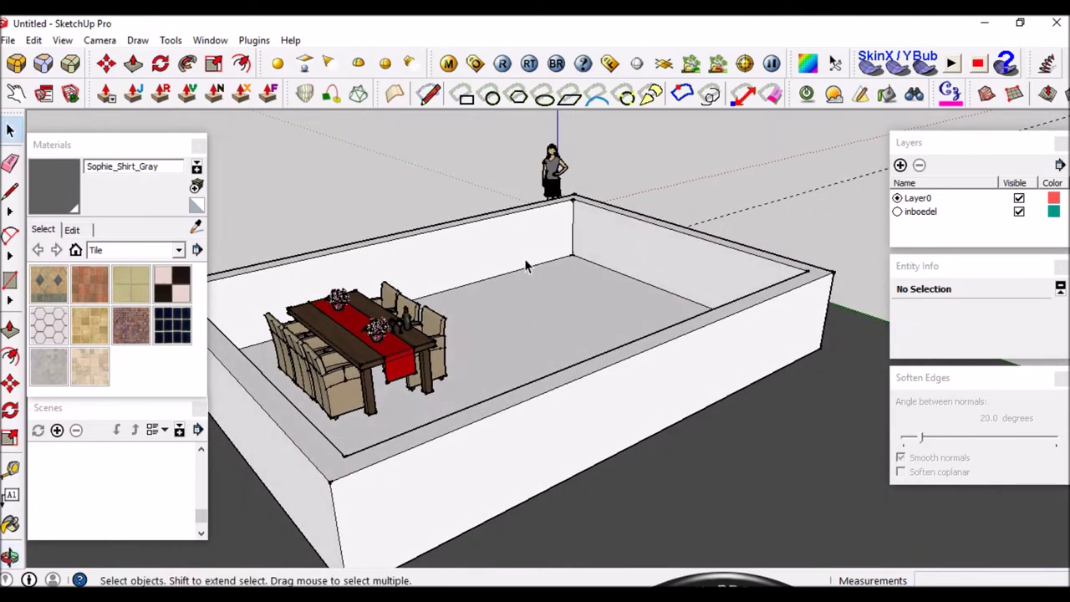
pyautogui.moveTo(527, 267); pyautogui.dragTo(545, 291, button='middle')
pyautogui.scroll(2, 562, 285)
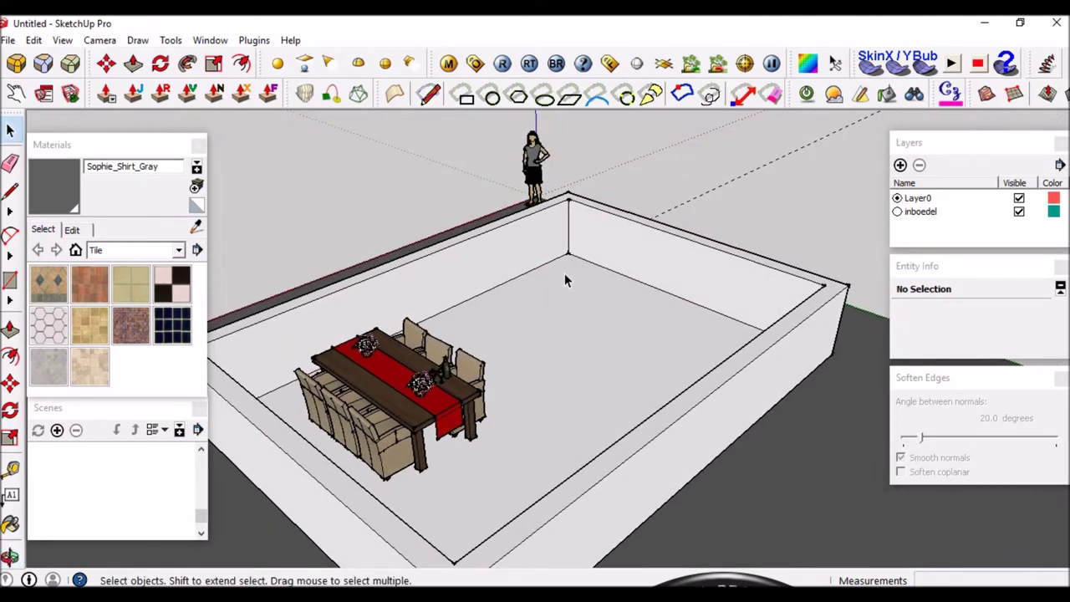
pyautogui.scroll(2, 561, 318)
pyautogui.scroll(1, 568, 281)
pyautogui.scroll(1, 576, 242)
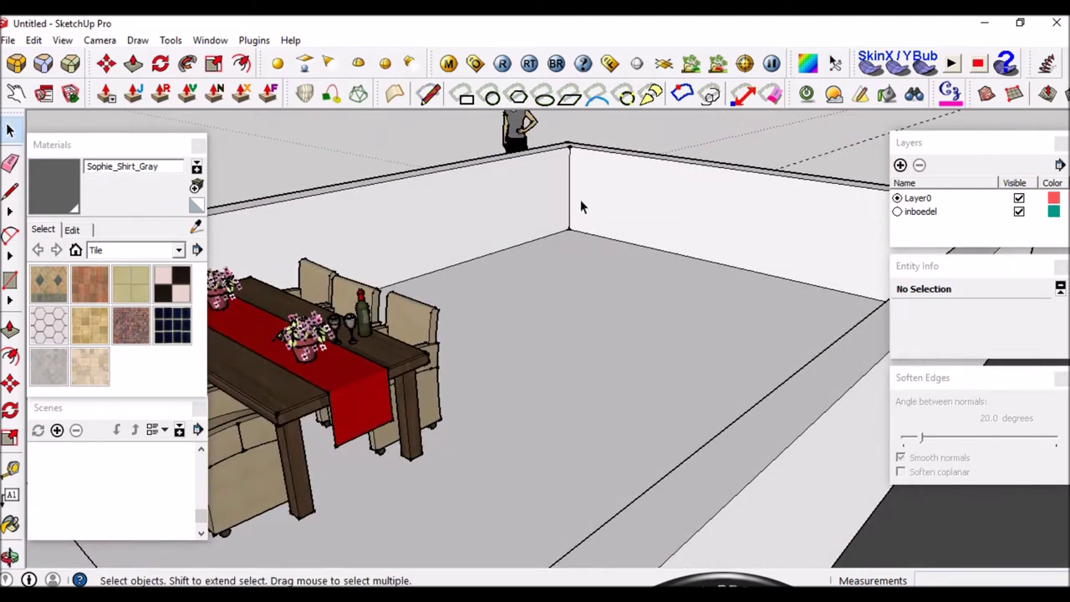
pyautogui.scroll(-2, 571, 241)
pyautogui.moveTo(571, 242); pyautogui.dragTo(484, 239, button='middle')
pyautogui.scroll(2, 521, 255)
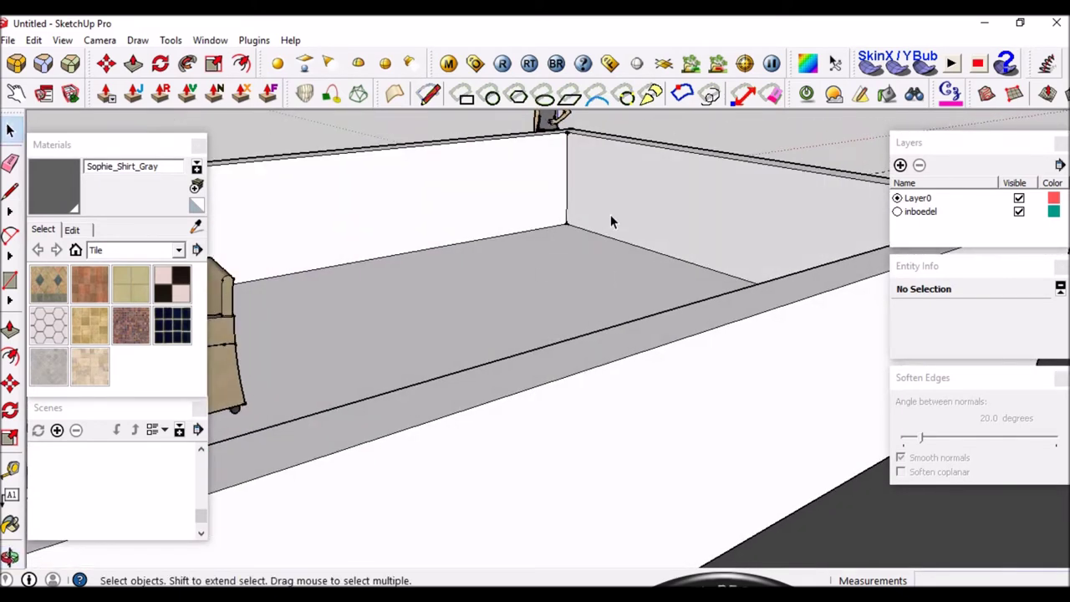
pyautogui.scroll(-1, 580, 232)
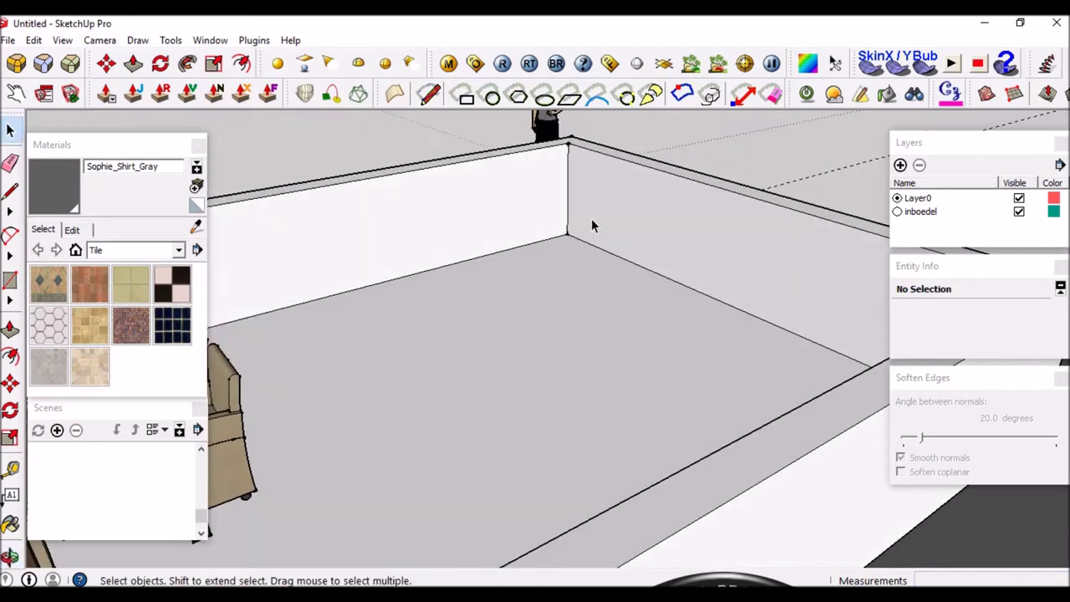
pyautogui.scroll(-1, 592, 224)
pyautogui.moveTo(566, 248)
pyautogui.mouseDown(button='middle')
pyautogui.moveTo(576, 256)
pyautogui.moveTo(502, 270)
pyautogui.mouseUp(button='middle')
pyautogui.scroll(-3, 610, 215)
pyautogui.scroll(1, 359, 251)
pyautogui.scroll(1, 352, 251)
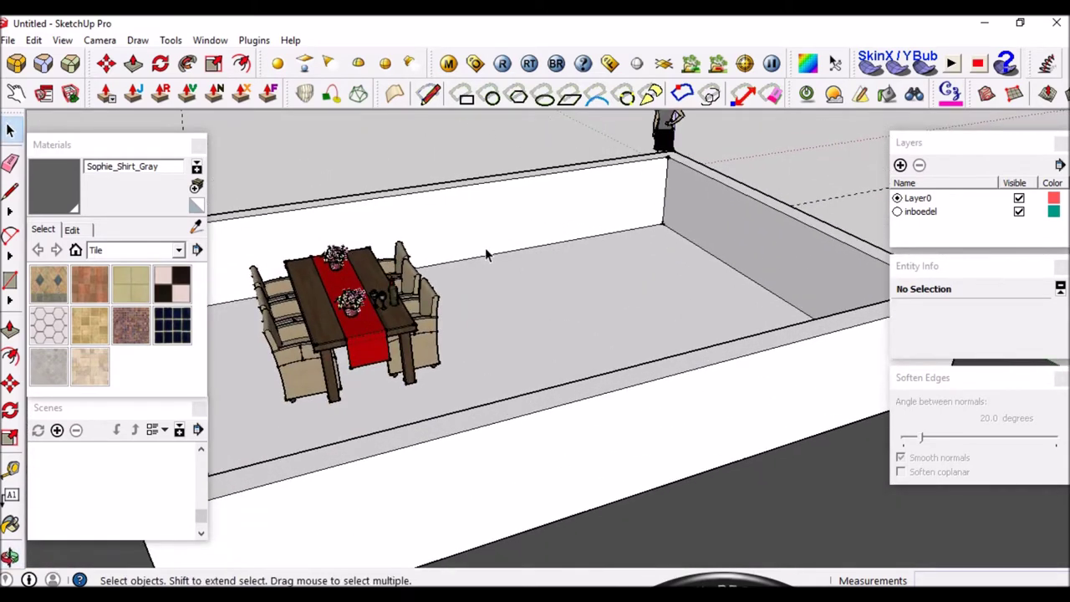
pyautogui.moveTo(536, 221); pyautogui.dragTo(628, 208, button='middle')
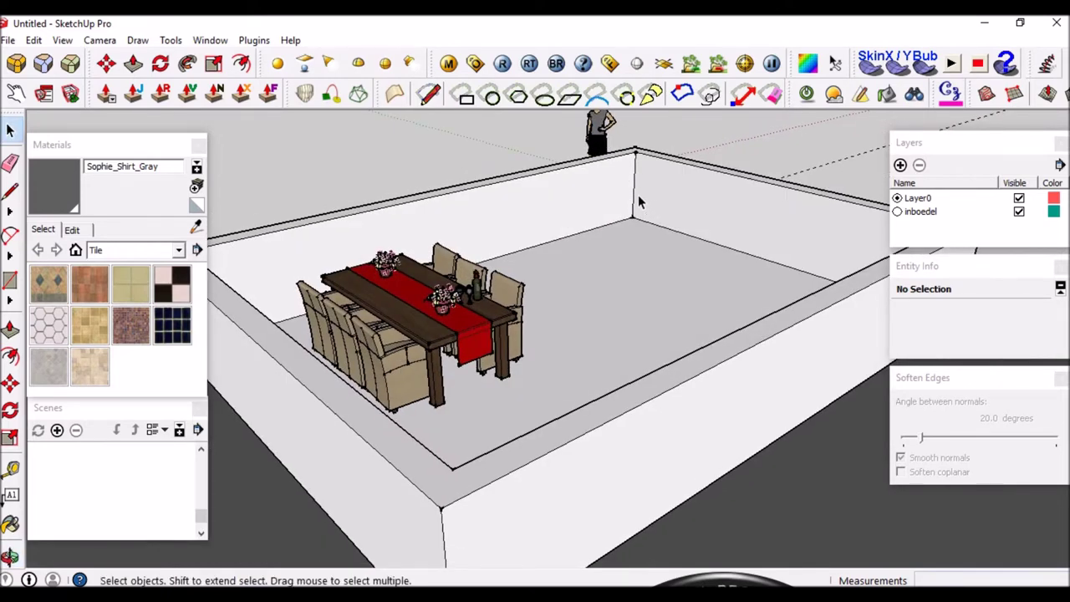
pyautogui.moveTo(638, 198); pyautogui.dragTo(635, 195, button='middle')
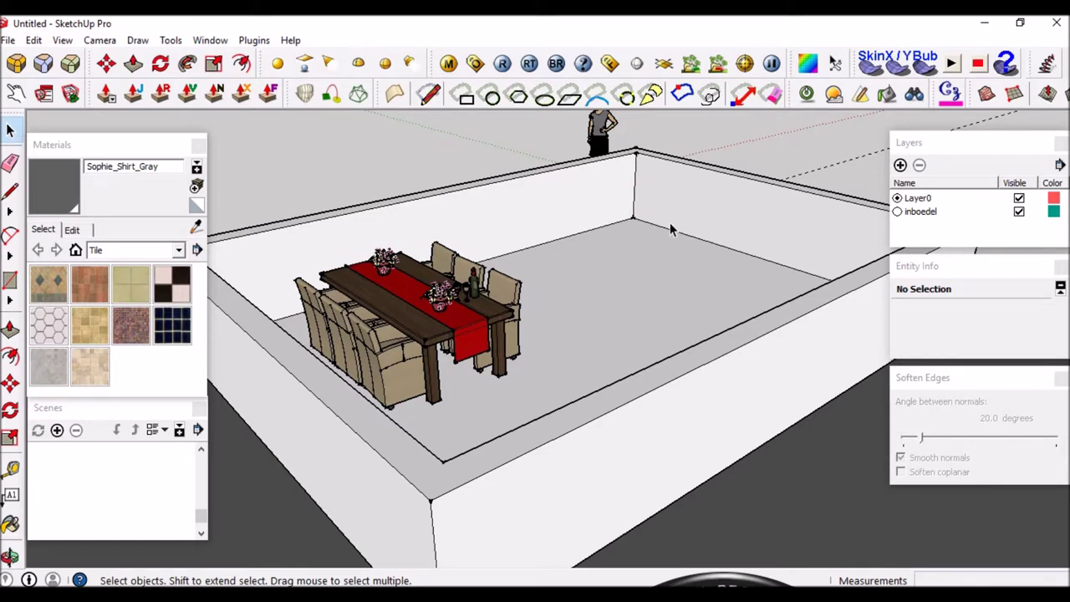
pyautogui.moveTo(629, 225); pyautogui.dragTo(541, 231, button='middle')
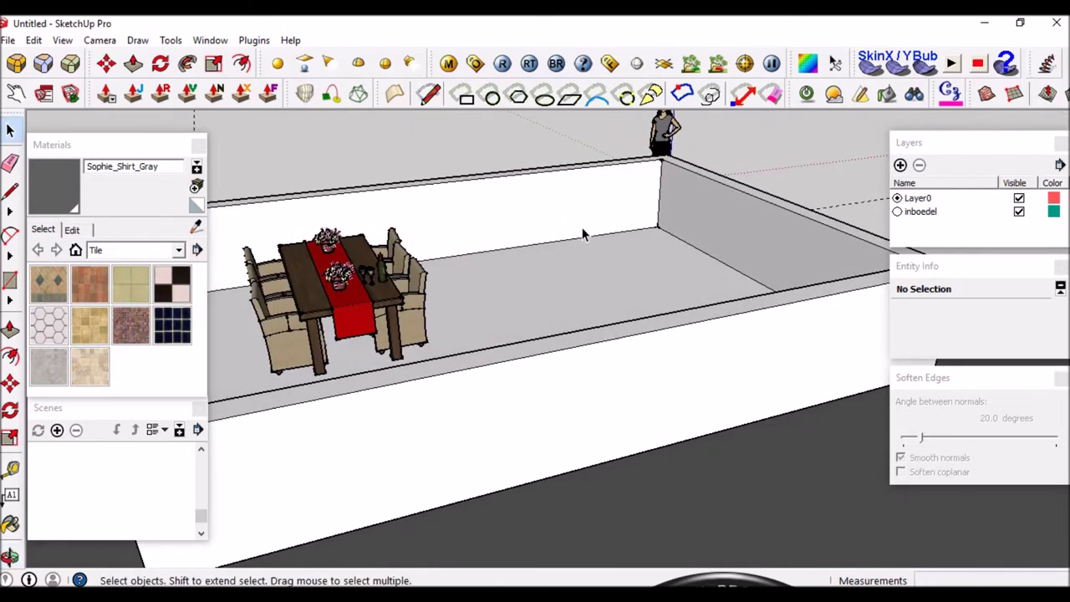
pyautogui.moveTo(577, 246); pyautogui.dragTo(618, 248, button='middle')
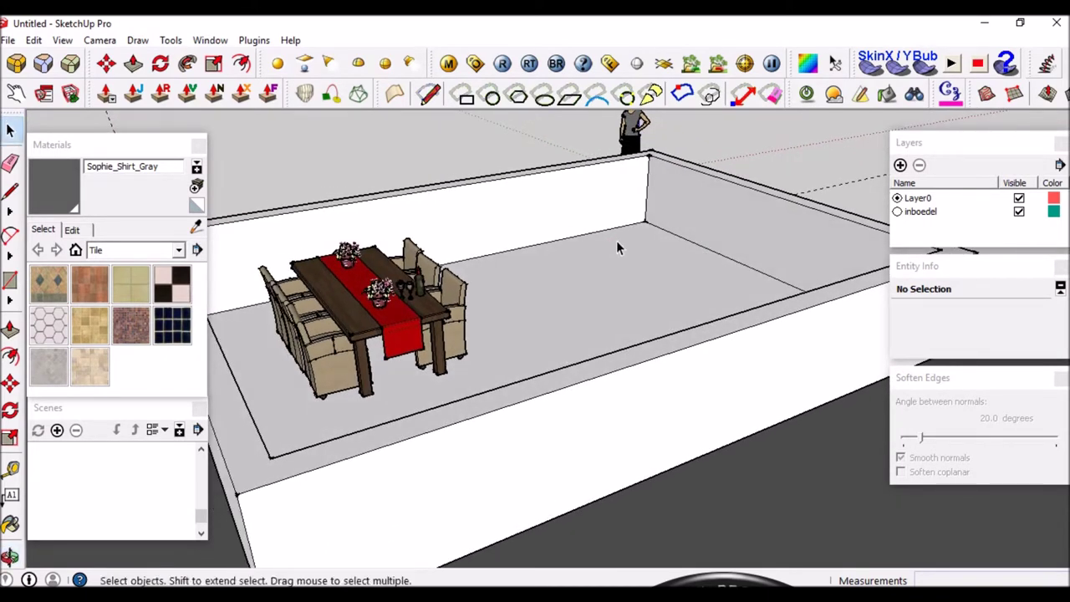
pyautogui.moveTo(549, 197); pyautogui.dragTo(621, 237, button='middle')
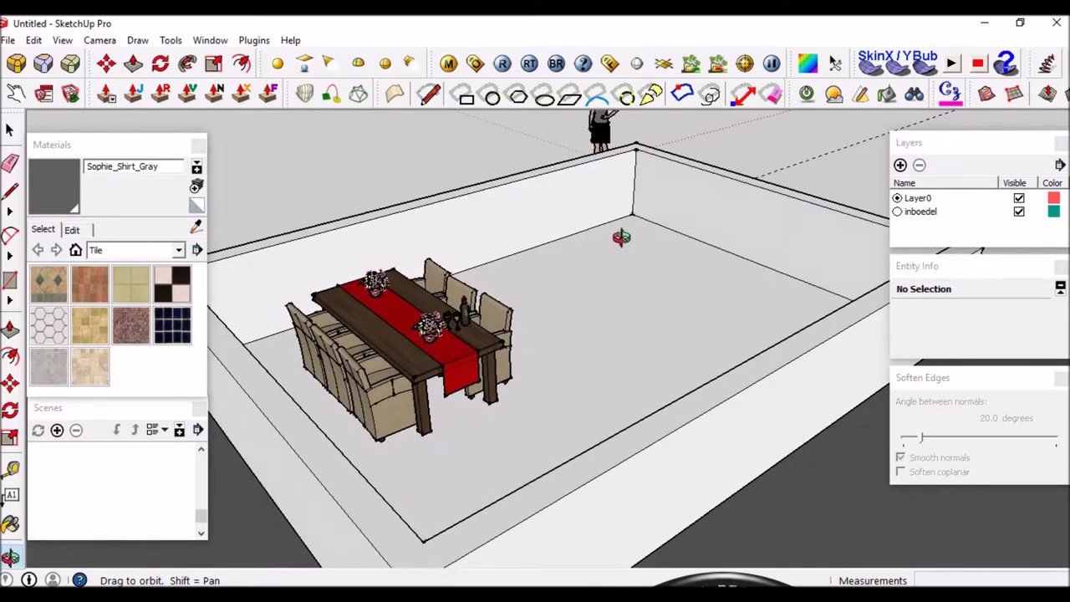
pyautogui.scroll(3, 639, 211)
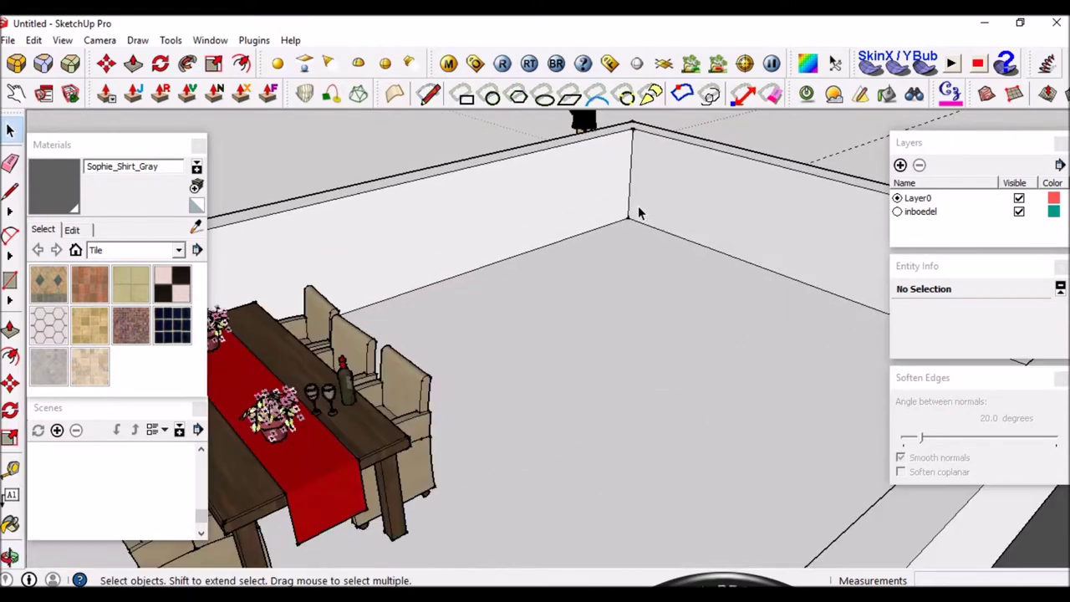
pyautogui.moveTo(639, 210); pyautogui.dragTo(629, 230, button='middle')
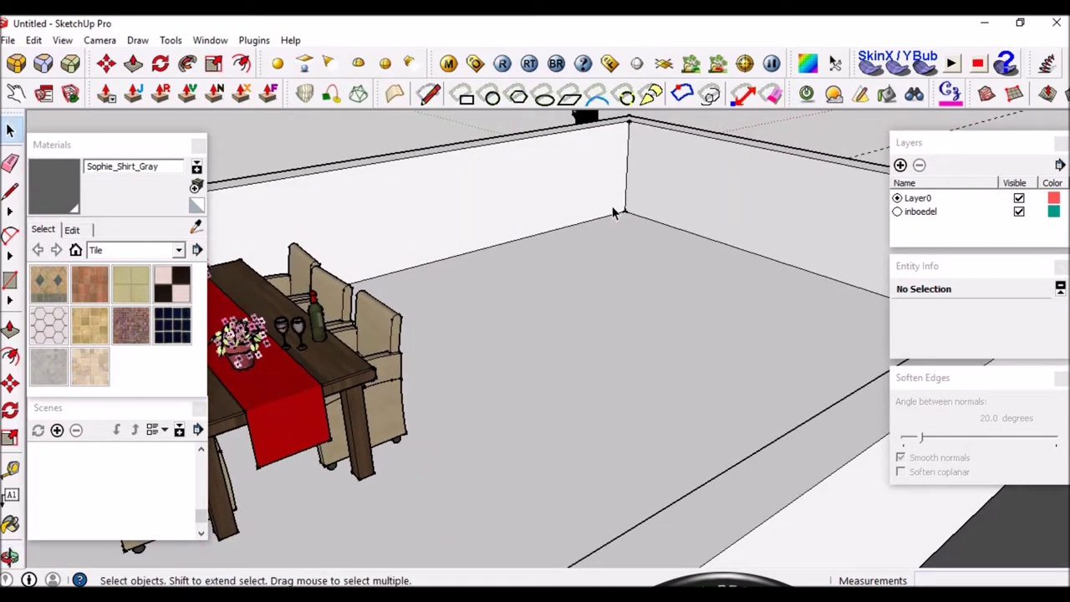
pyautogui.scroll(-3, 612, 213)
pyautogui.scroll(3, 607, 213)
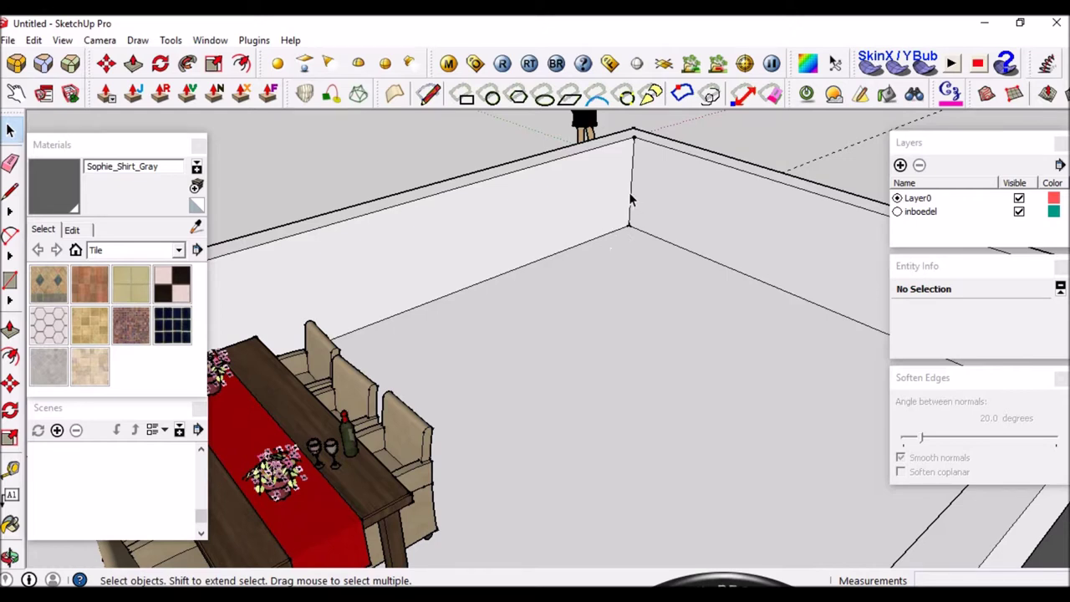
pyautogui.moveTo(637, 272)
pyautogui.mouseDown(button='middle')
pyautogui.moveTo(622, 248)
pyautogui.moveTo(628, 296)
pyautogui.moveTo(610, 292)
pyautogui.mouseUp(button='middle')
pyautogui.scroll(-5, 622, 248)
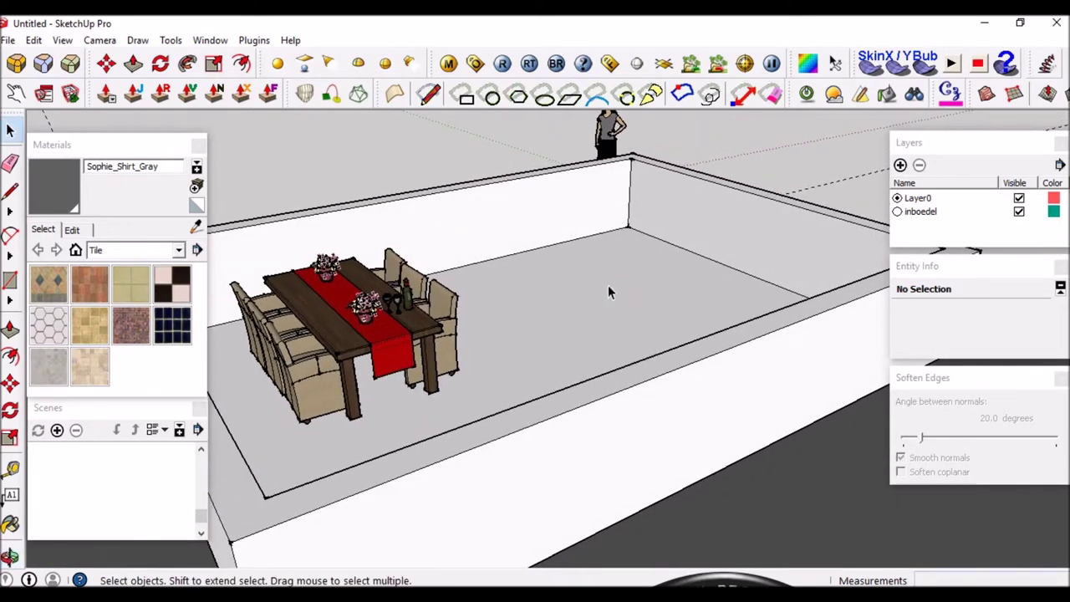
# Try SketchUp's built-in 3D Warehouse library, then close the empty window.
pyautogui.click(8, 41)
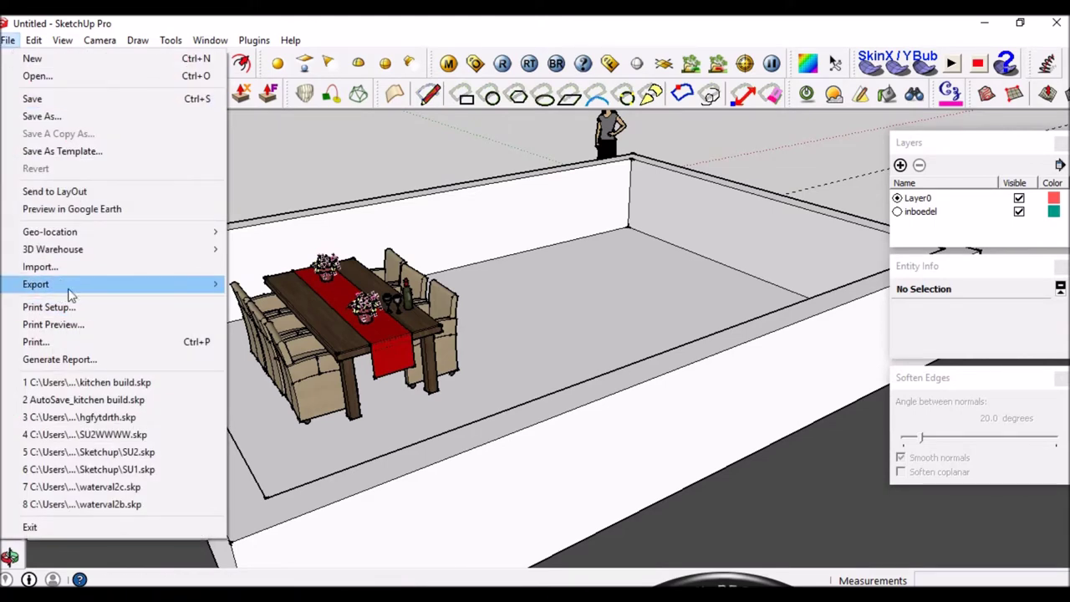
pyautogui.moveTo(52, 249)
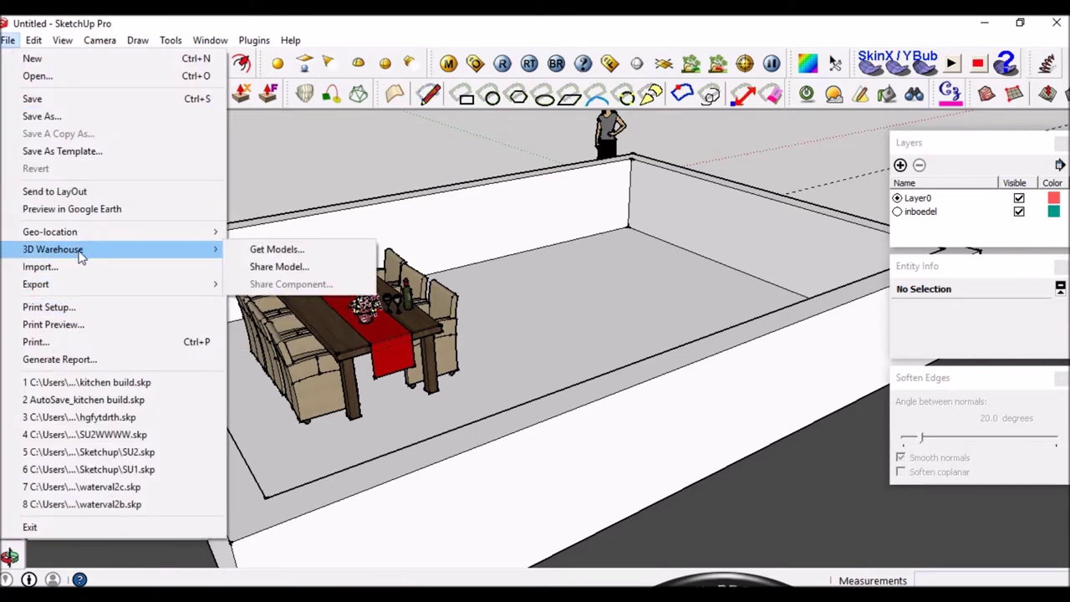
pyautogui.click(292, 250)
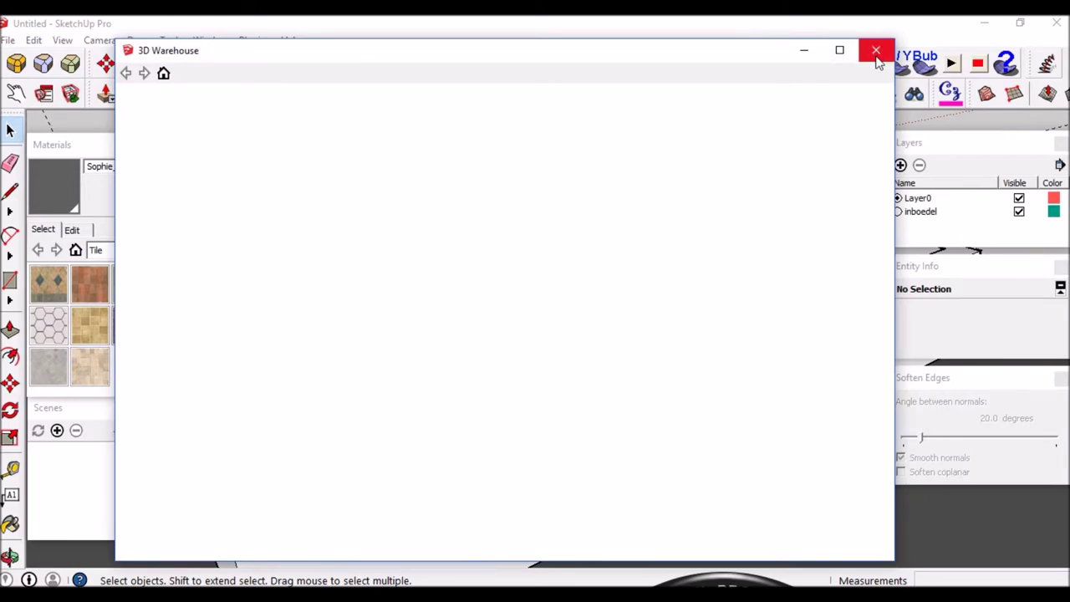
pyautogui.click(876, 52)
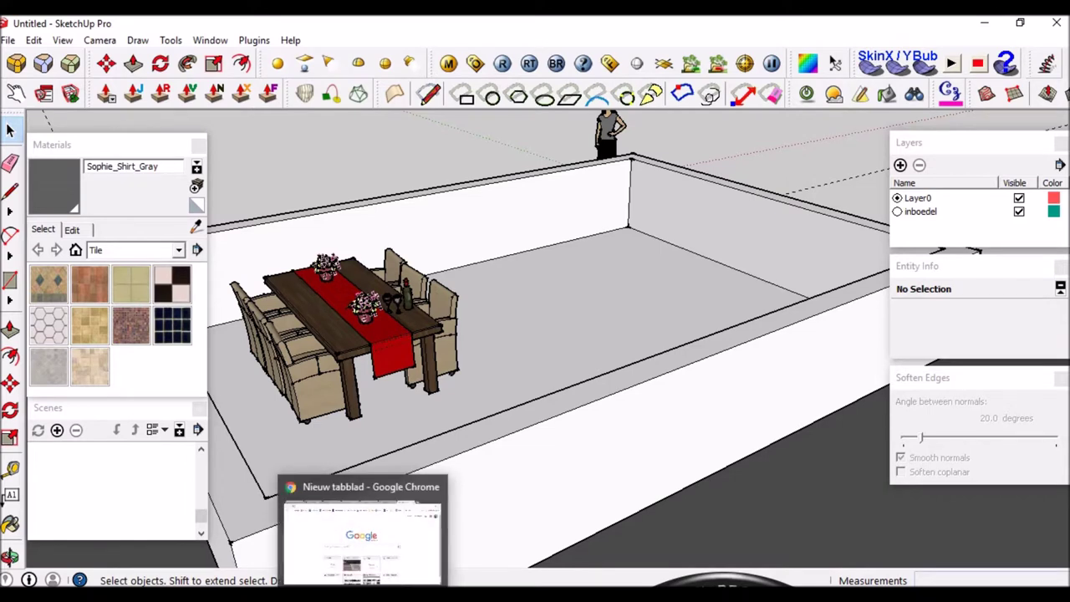
# Switch to Chrome and reopen the earlier 3D Warehouse search page.
pyautogui.click(361, 531)
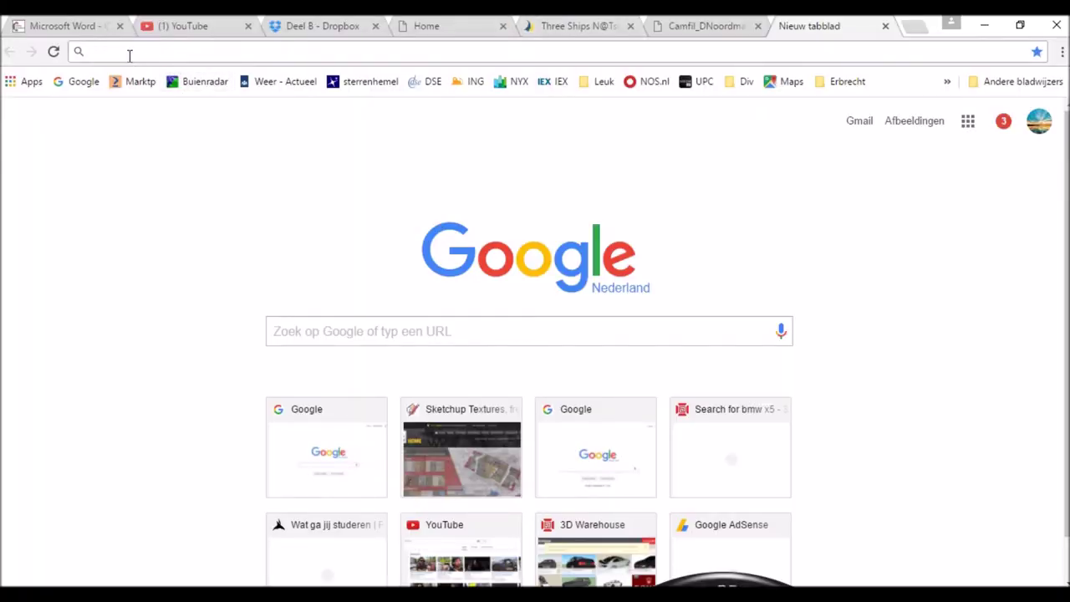
pyautogui.write('3d')
pyautogui.press('BackSpace')
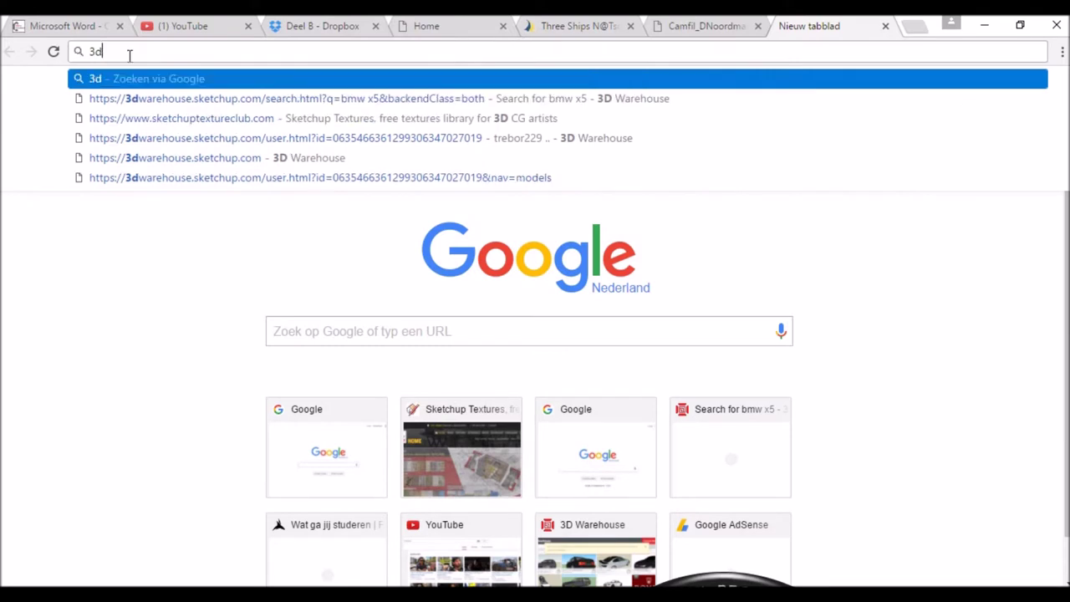
pyautogui.click(173, 101)
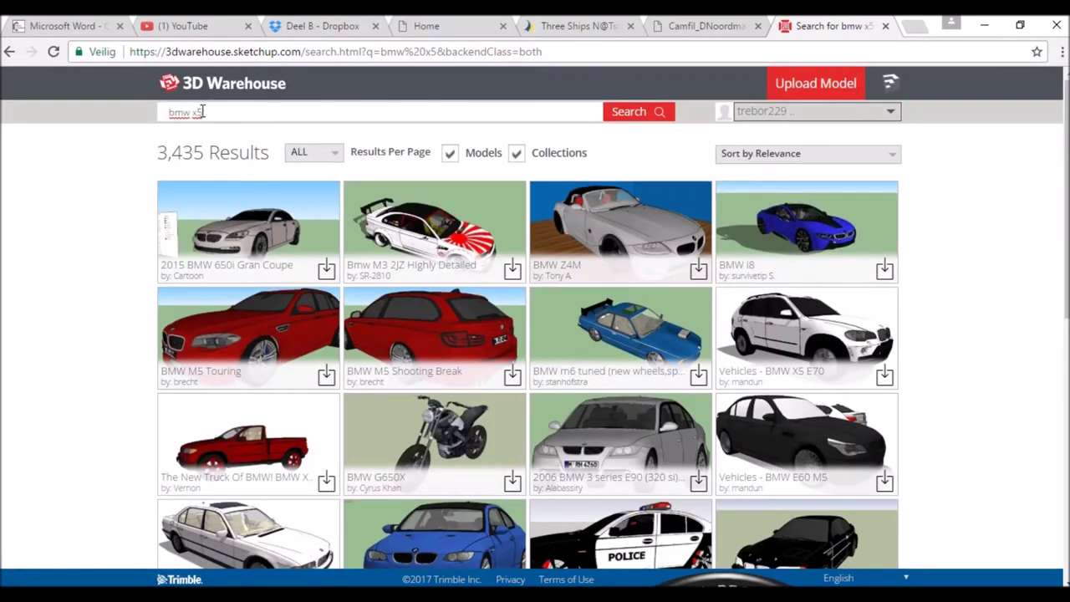
# Replace the old 'bmw x5' search text with 'kitchen blocks' and run the search.
pyautogui.moveTo(202, 111); pyautogui.dragTo(167, 112)
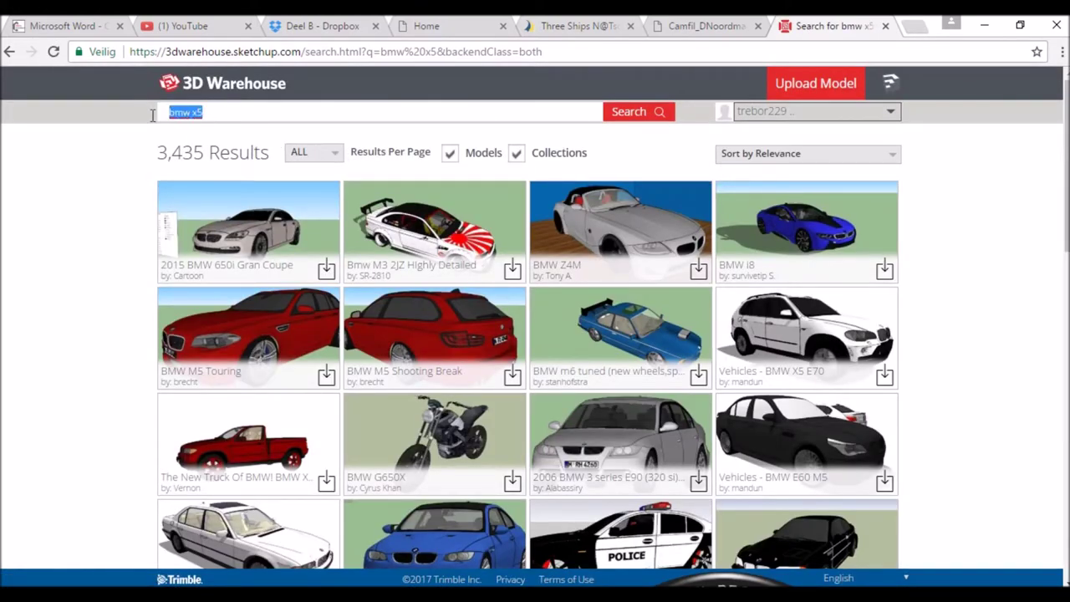
pyautogui.write('kitche')
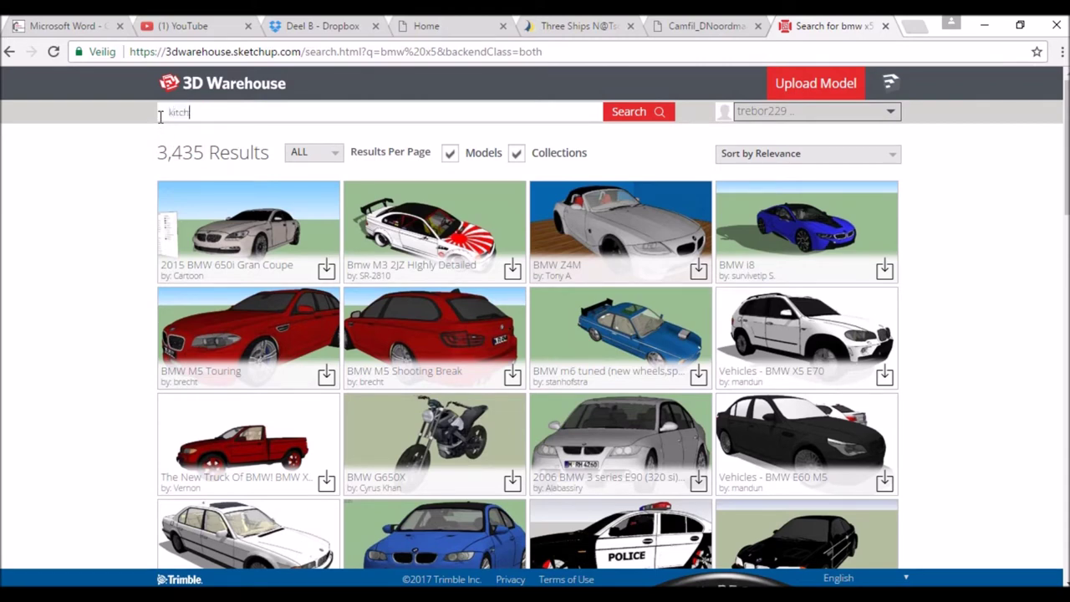
pyautogui.write('n b')
pyautogui.write('locks')
pyautogui.press('Return')
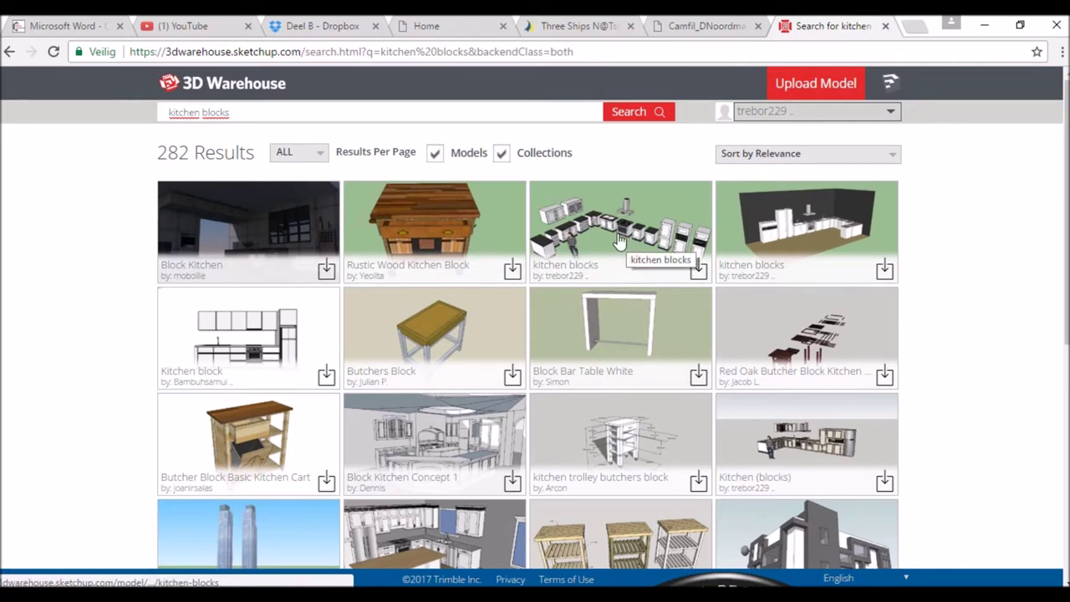
# Check one kitchen blocks result, go back, then open the Kitchen (blocks) page (5.1 MB).
pyautogui.click(648, 237)
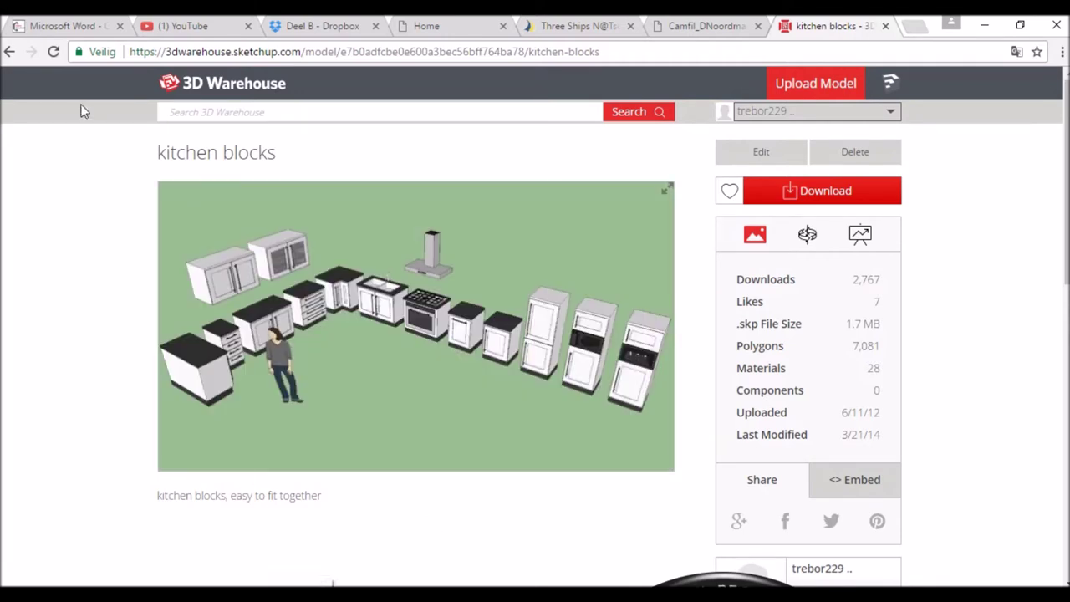
pyautogui.click(8, 52)
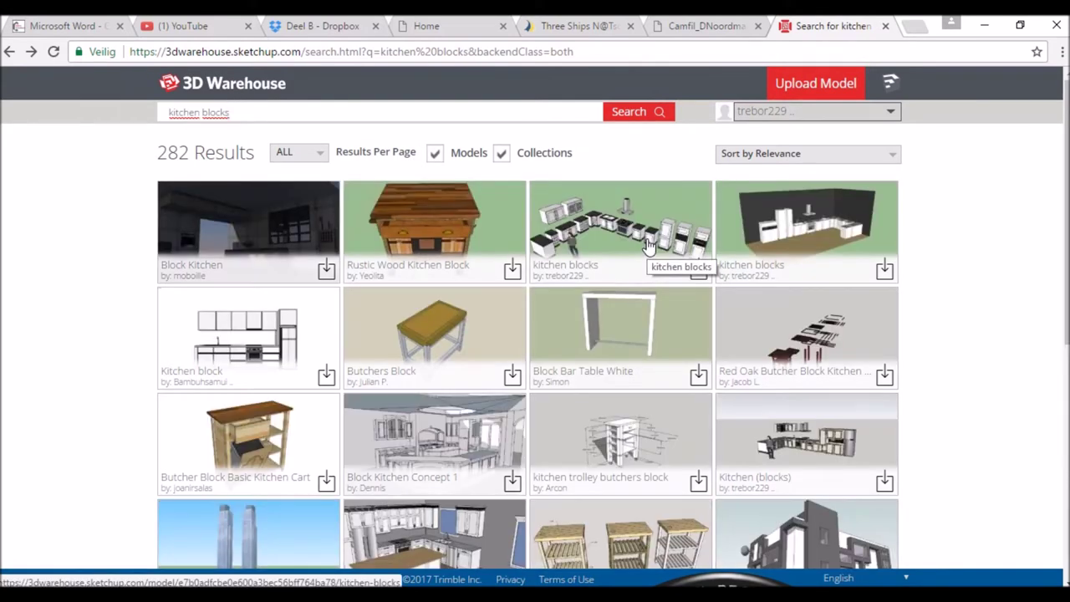
pyautogui.scroll(-1, 642, 263)
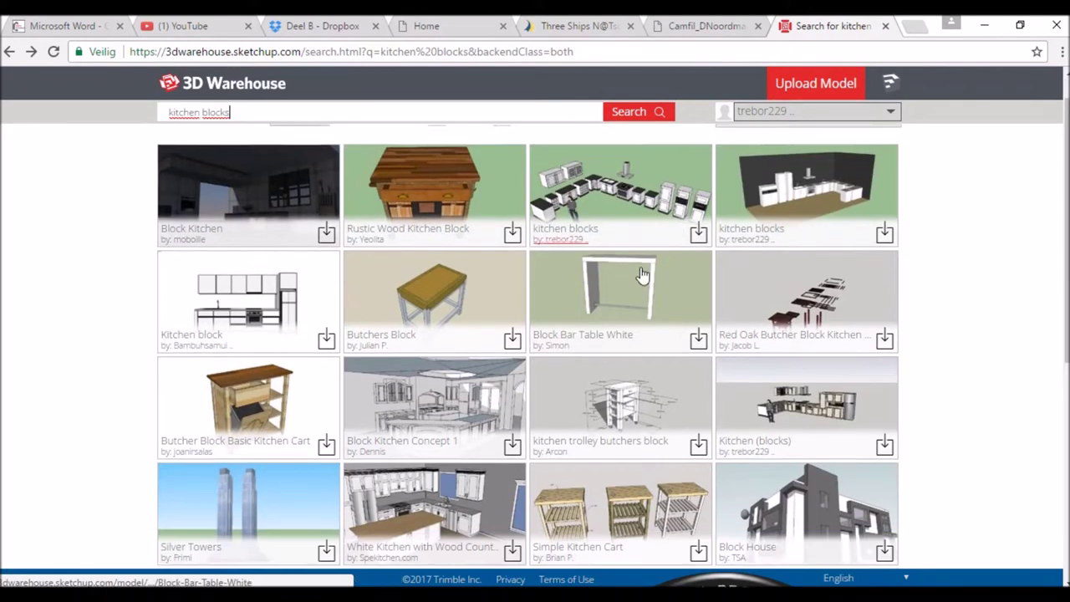
pyautogui.click(775, 366)
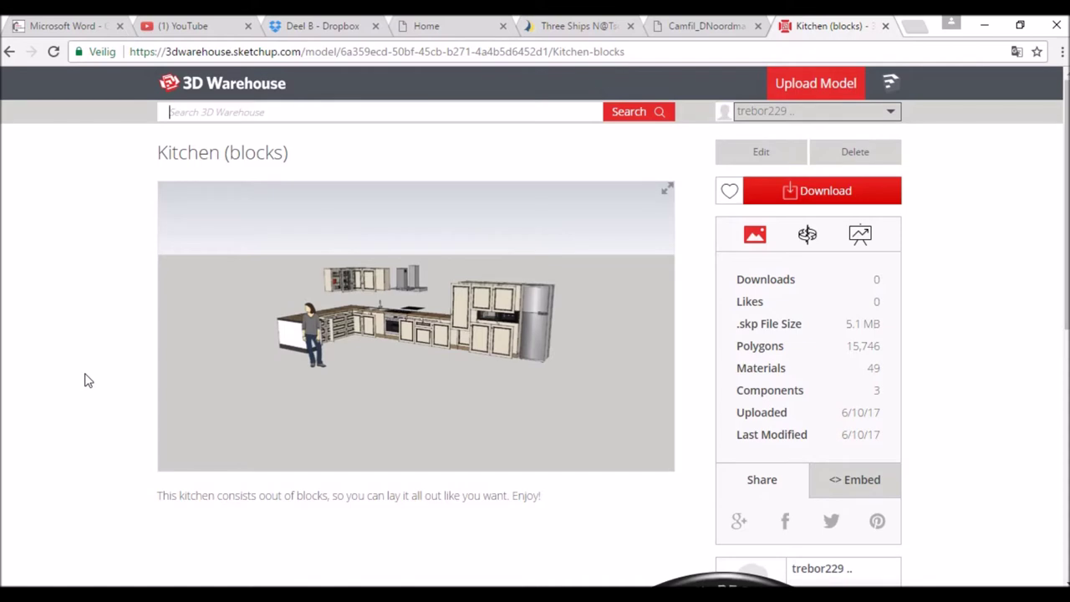
# Download the Kitchen (blocks) SketchUp model as KITCHENN.skp and show it in Downloads.
pyautogui.click(810, 199)
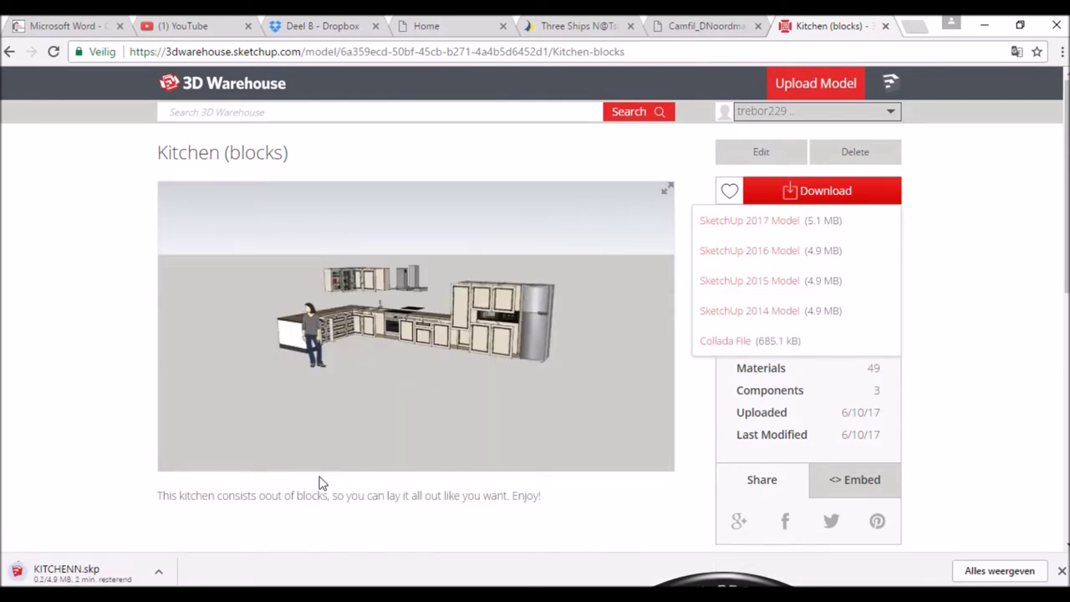
pyautogui.click(159, 574)
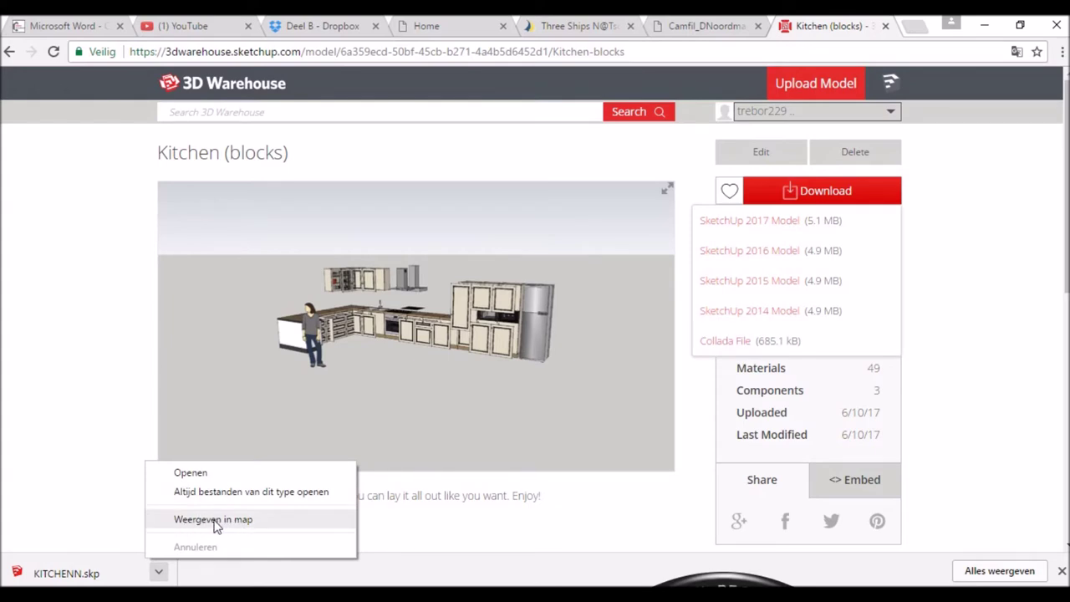
pyautogui.click(215, 520)
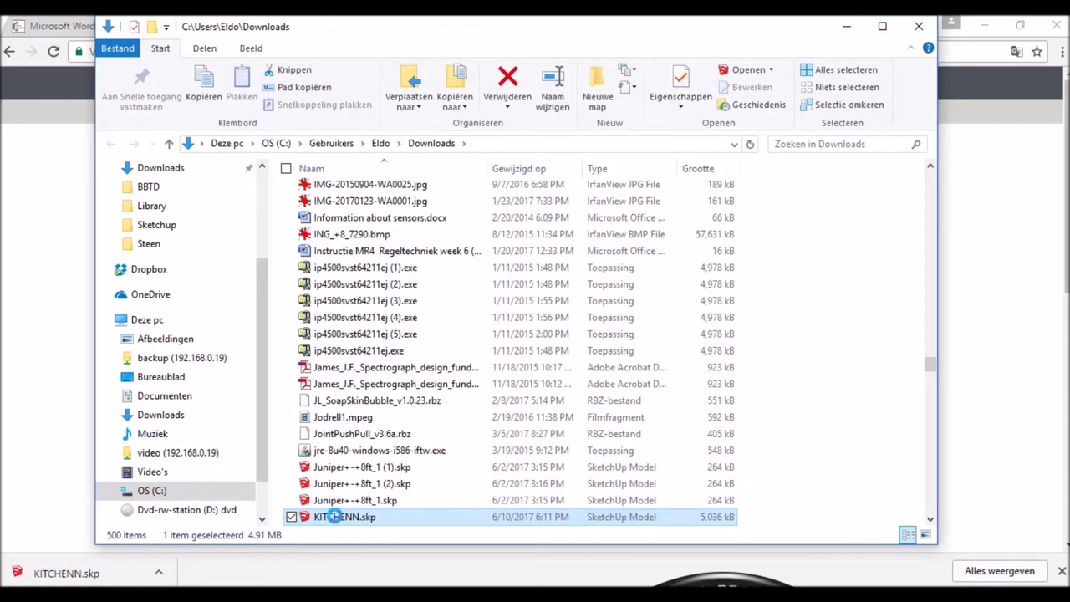
# Cut KITCHENN.skp from Downloads, minimize File Explorer, and return to the untitled SketchUp model.
pyautogui.rightClick(337, 519)
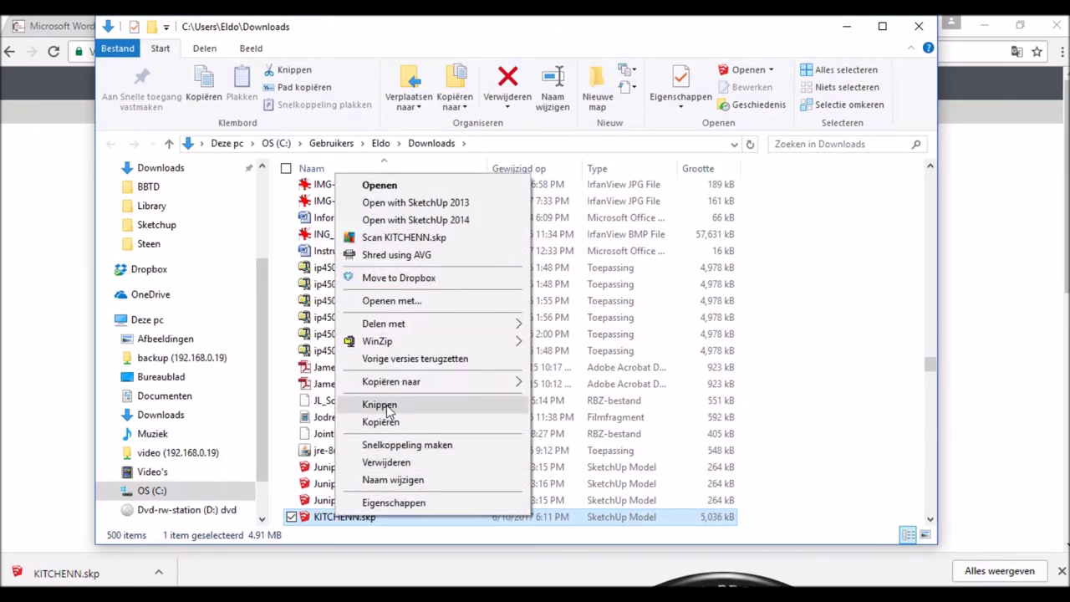
pyautogui.click(379, 405)
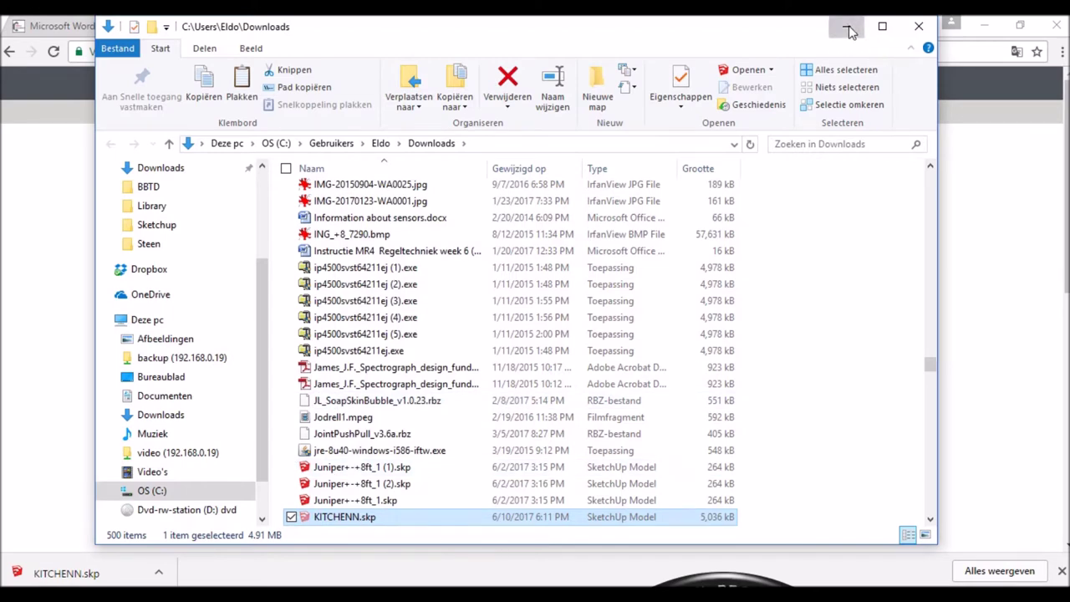
pyautogui.click(848, 31)
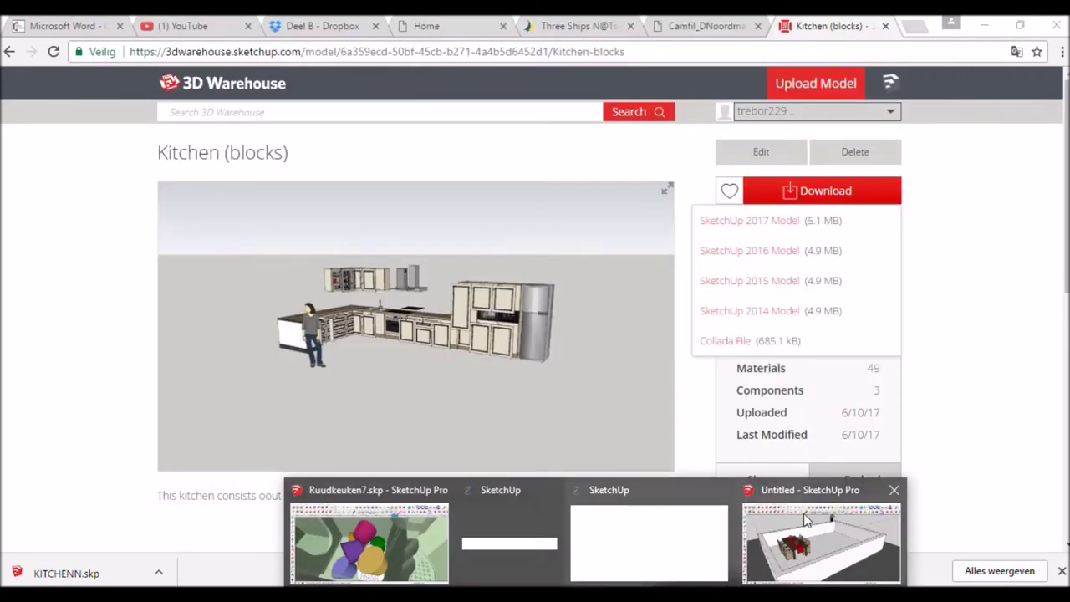
pyautogui.click(815, 513)
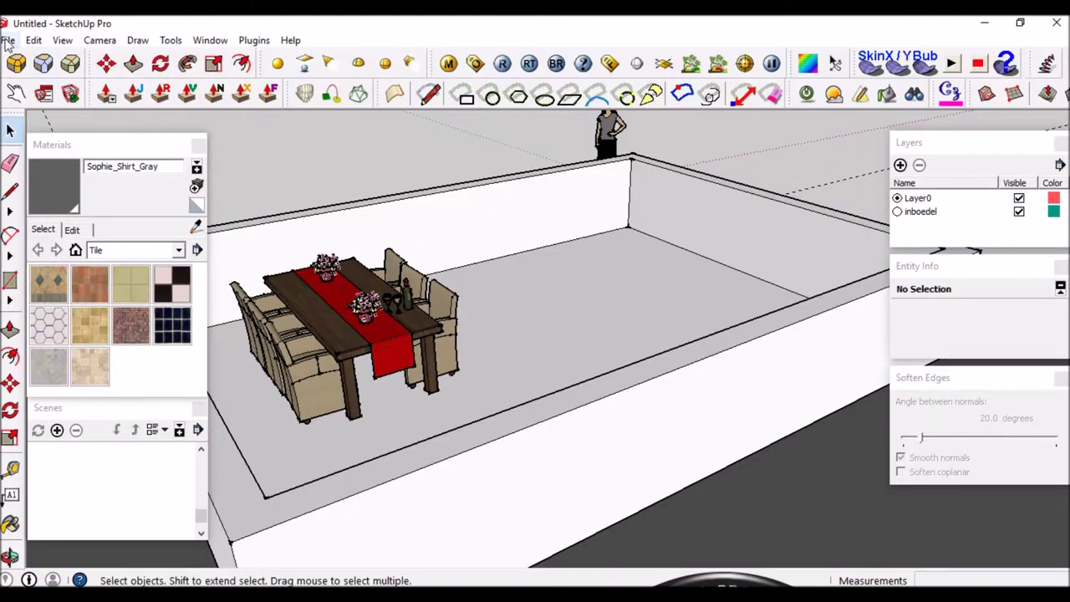
# Through File > Import, paste KITCHENN.skp into the Inrichting binnen folder and import it.
pyautogui.click(6, 40)
pyautogui.click(54, 271)
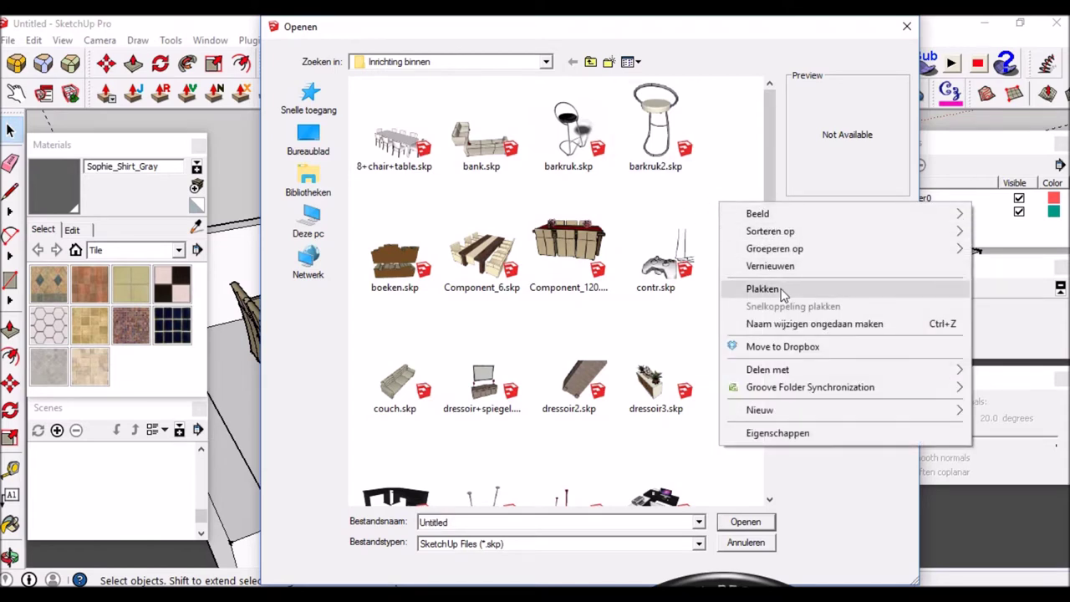
pyautogui.click(763, 289)
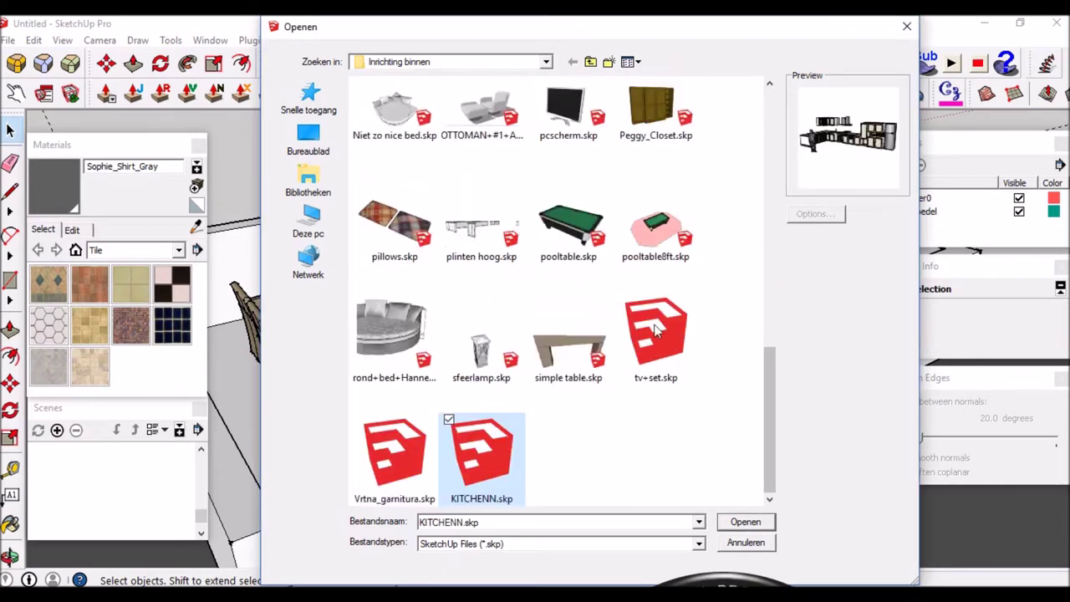
pyautogui.click(736, 525)
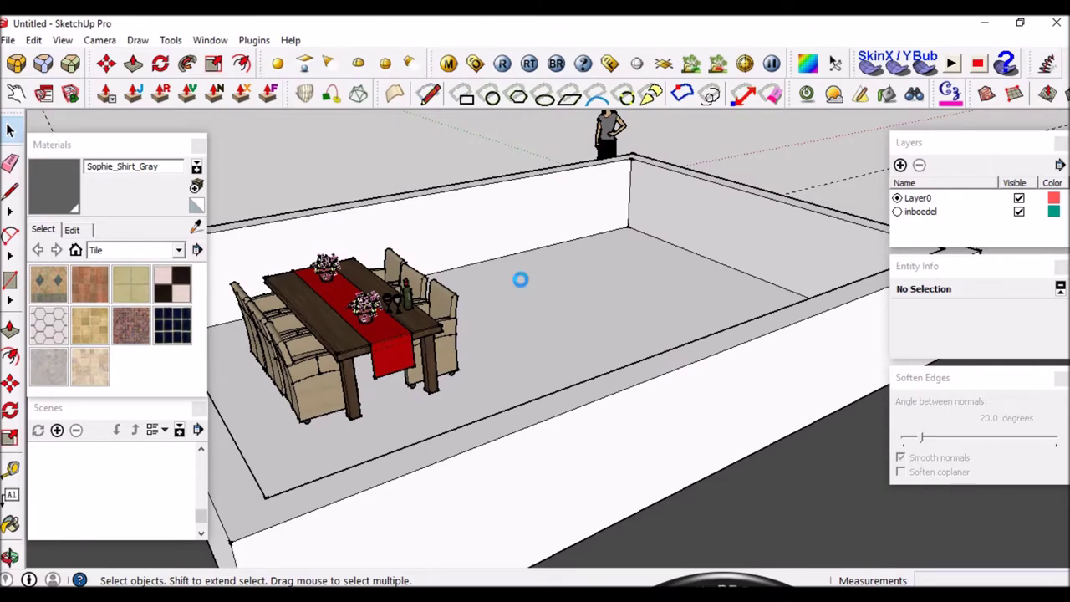
# Place the imported KITCHENN kitchen component to the right of the room.
pyautogui.moveTo(520, 281); pyautogui.dragTo(548, 267, button='middle')
pyautogui.scroll(-3, 548, 267)
pyautogui.scroll(-3, 521, 267)
pyautogui.scroll(-2, 535, 318)
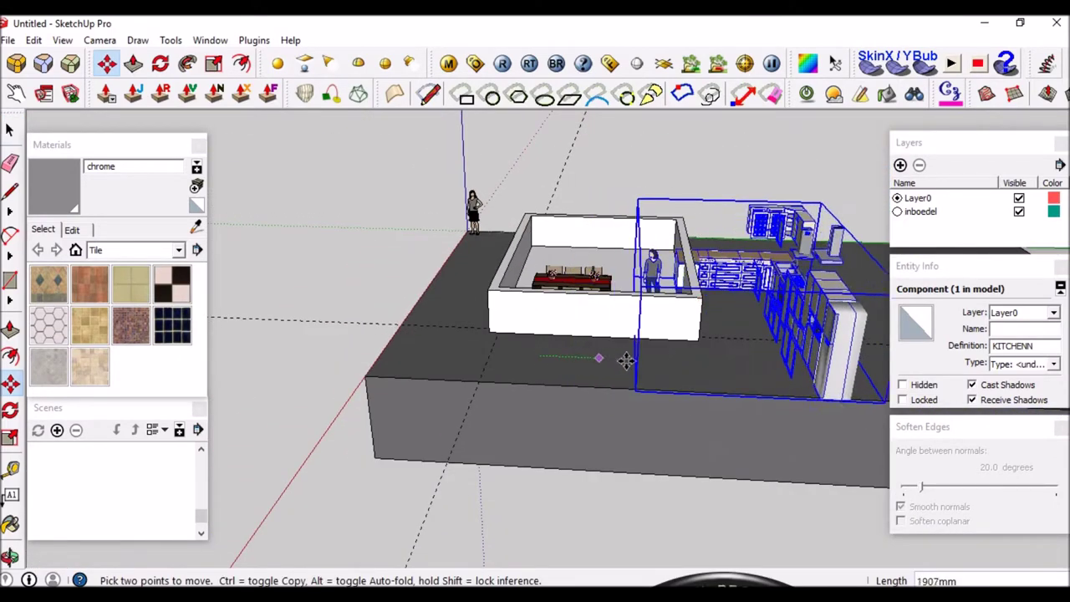
pyautogui.click(669, 363)
# Orbit and zoom around the kitchen to inspect the cabinets, fridge, hood, oven and countertop.
pyautogui.moveTo(513, 362)
pyautogui.mouseDown(button='middle')
pyautogui.moveTo(669, 368)
pyautogui.moveTo(658, 357)
pyautogui.mouseUp(button='middle')
pyautogui.moveTo(814, 261); pyautogui.dragTo(827, 272, button='middle')
pyautogui.press('space')
pyautogui.scroll(3, 803, 262)
pyautogui.scroll(3, 803, 262)
pyautogui.scroll(3, 849, 282)
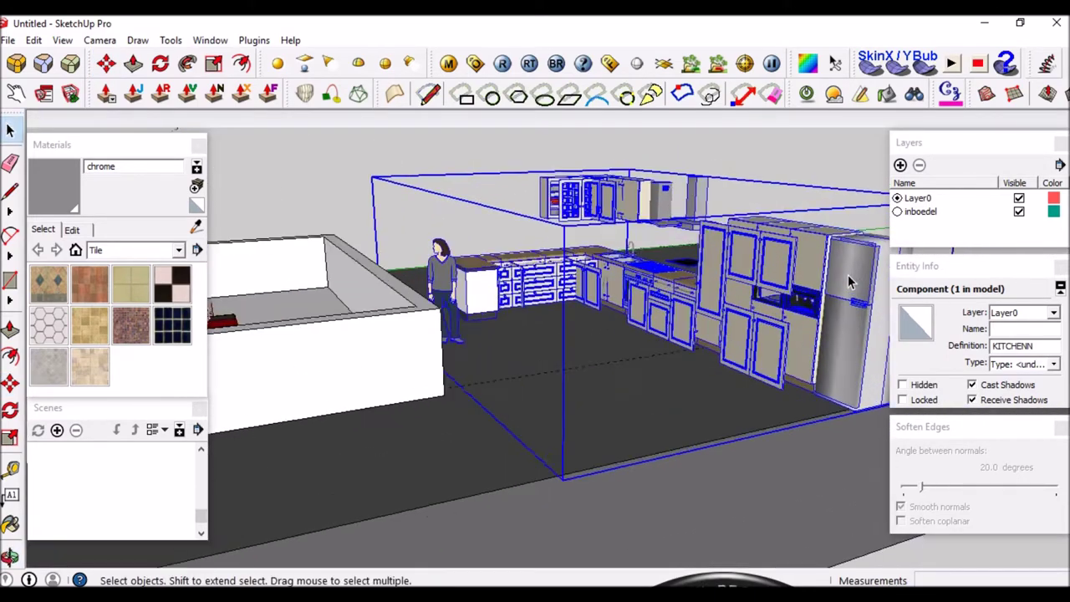
pyautogui.scroll(3, 849, 283)
pyautogui.click(807, 212)
pyautogui.scroll(3, 657, 299)
pyautogui.moveTo(654, 251)
pyautogui.mouseDown(button='middle')
pyautogui.moveTo(672, 295)
pyautogui.moveTo(531, 322)
pyautogui.moveTo(791, 335)
pyautogui.mouseUp(button='middle')
pyautogui.scroll(2, 626, 255)
pyautogui.moveTo(627, 256)
pyautogui.mouseDown(button='middle')
pyautogui.moveTo(635, 242)
pyautogui.moveTo(513, 251)
pyautogui.mouseUp(button='middle')
pyautogui.scroll(3, 626, 219)
pyautogui.scroll(3, 625, 219)
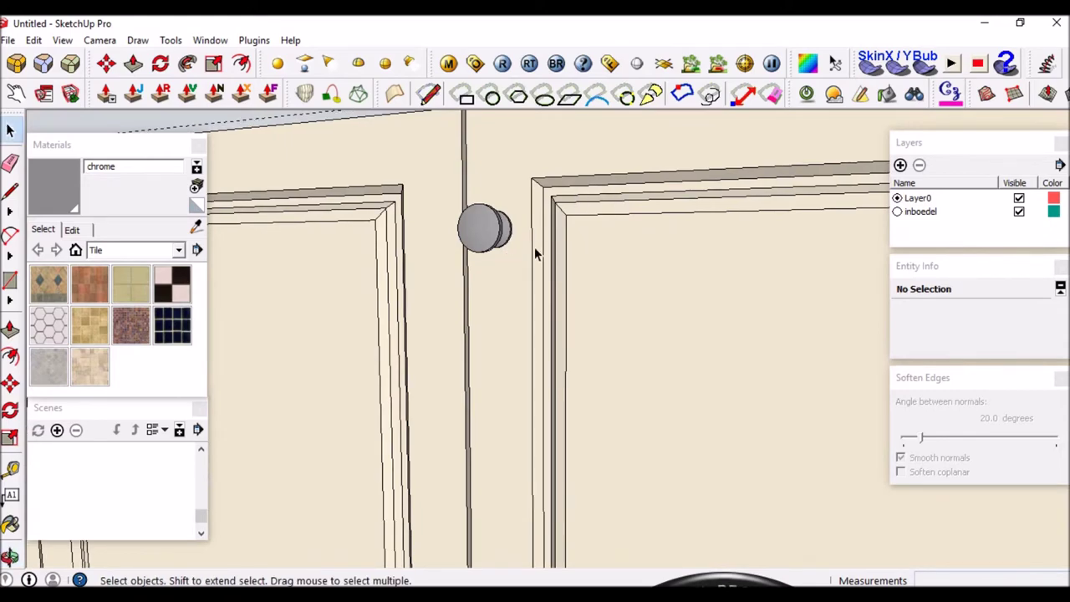
pyautogui.scroll(-3, 597, 232)
pyautogui.moveTo(598, 231); pyautogui.dragTo(718, 226, button='middle')
pyautogui.scroll(2, 617, 224)
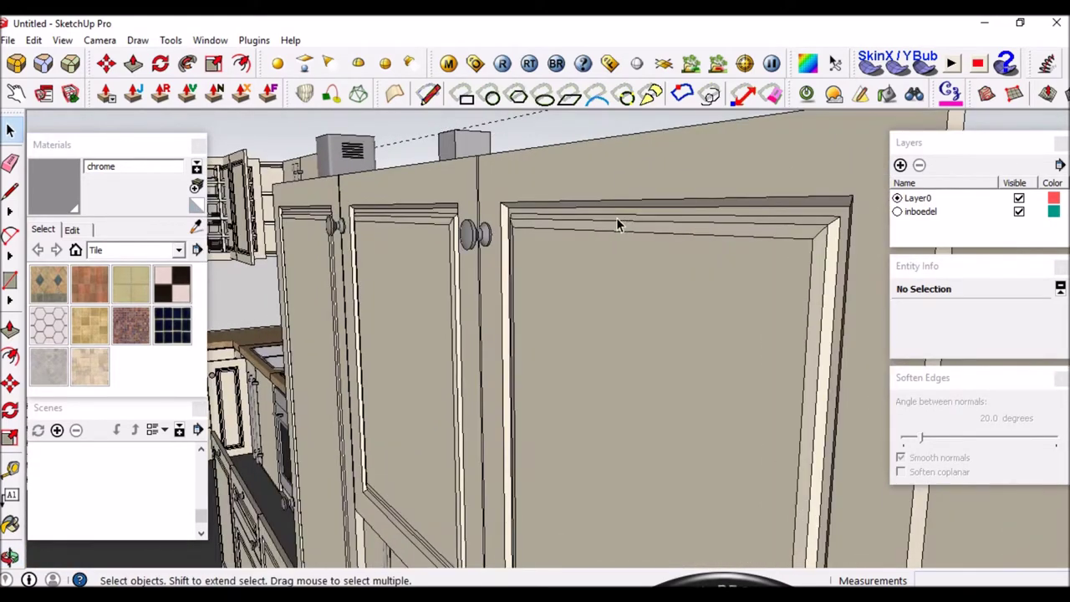
pyautogui.moveTo(635, 194)
pyautogui.mouseDown(button='middle')
pyautogui.moveTo(600, 192)
pyautogui.moveTo(645, 191)
pyautogui.moveTo(639, 237)
pyautogui.mouseUp(button='middle')
pyautogui.scroll(3, 586, 235)
pyautogui.scroll(2, 504, 224)
pyautogui.scroll(1, 504, 224)
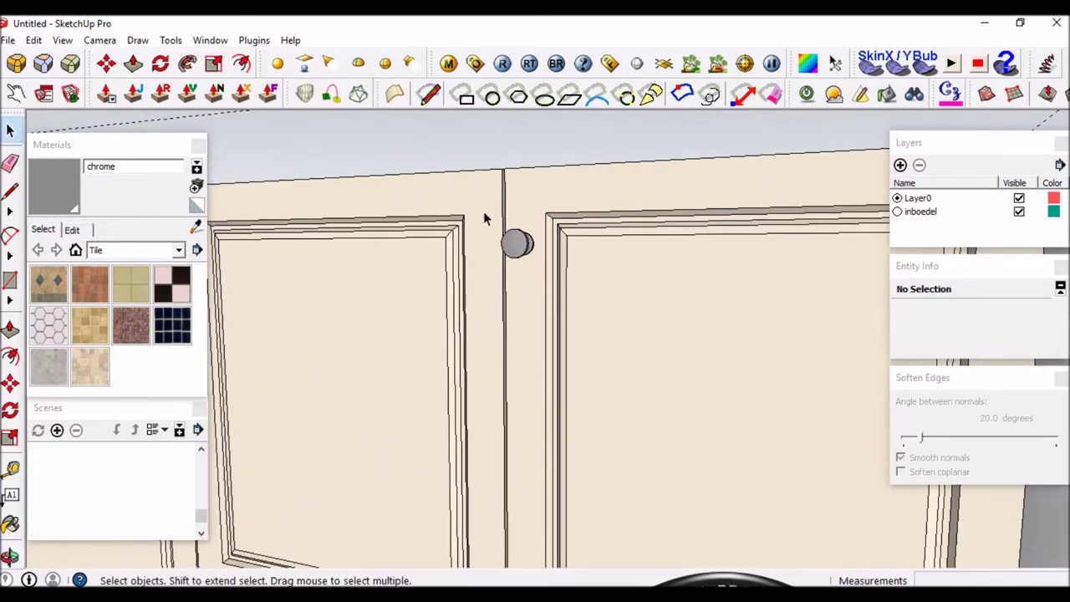
pyautogui.scroll(-5, 553, 236)
pyautogui.moveTo(553, 236)
pyautogui.mouseDown(button='middle')
pyautogui.moveTo(819, 250)
pyautogui.moveTo(524, 381)
pyautogui.mouseUp(button='middle')
pyautogui.scroll(3, 581, 453)
pyautogui.moveTo(581, 454); pyautogui.dragTo(574, 359, button='middle')
pyautogui.scroll(2, 572, 345)
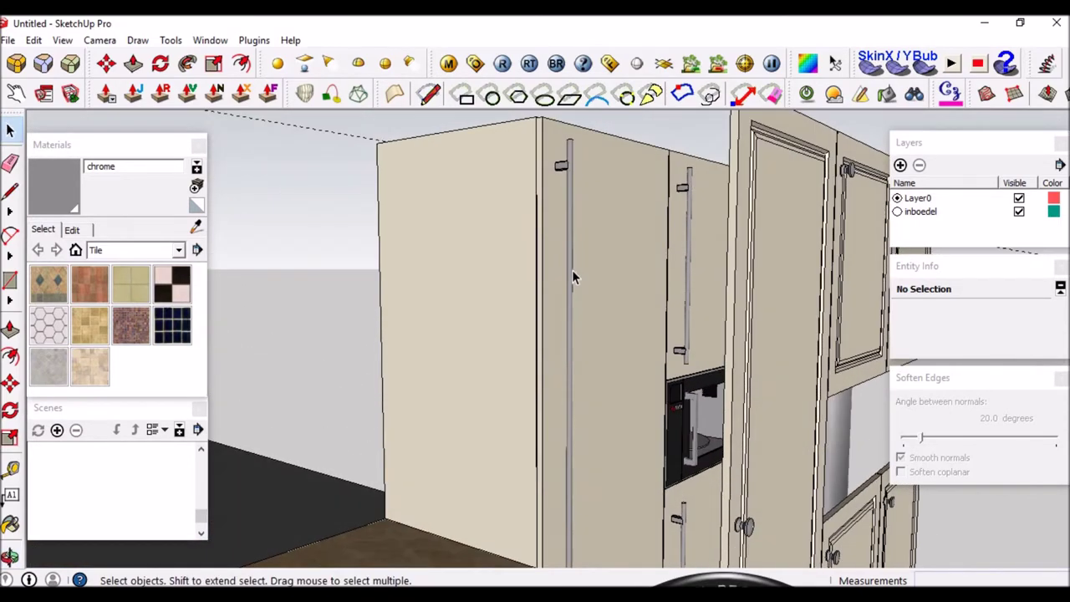
pyautogui.scroll(-3, 635, 250)
pyautogui.scroll(-2, 606, 201)
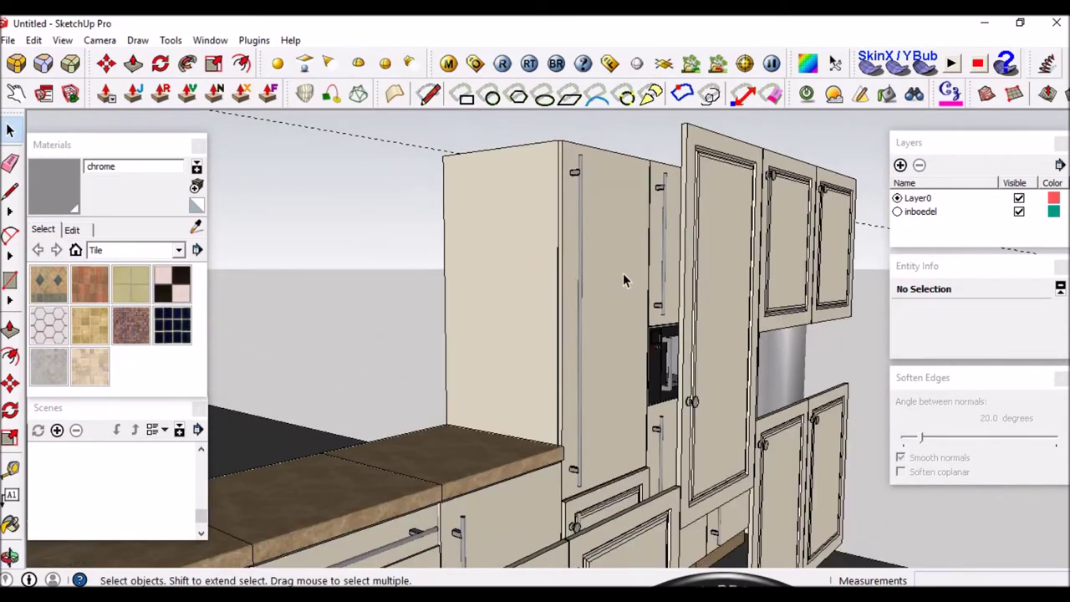
pyautogui.moveTo(592, 474); pyautogui.dragTo(584, 285, button='middle')
pyautogui.scroll(3, 555, 414)
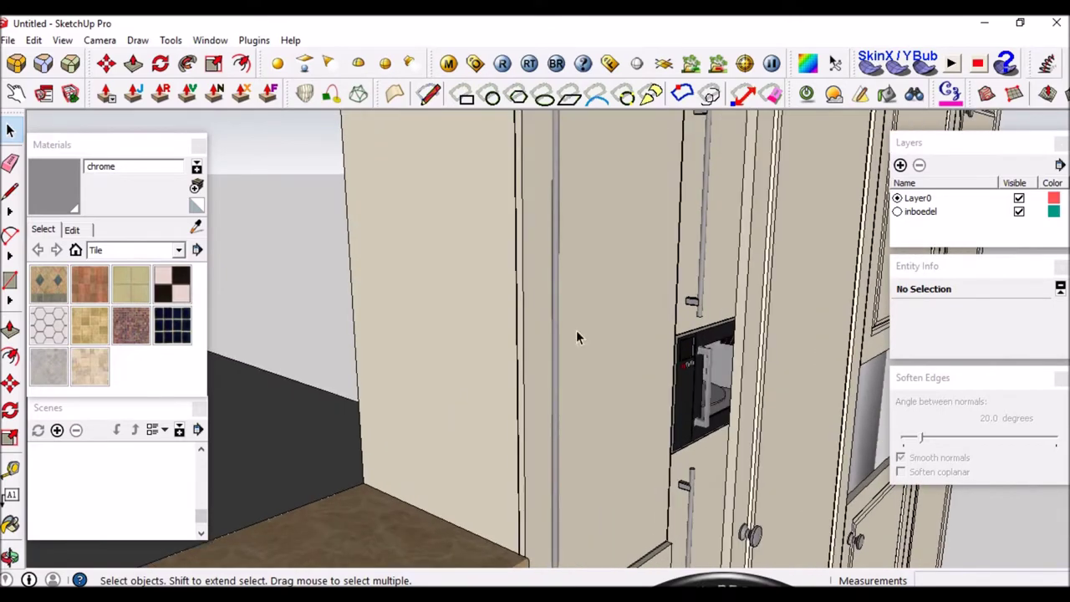
pyautogui.scroll(-2, 589, 456)
pyautogui.scroll(-3, 589, 456)
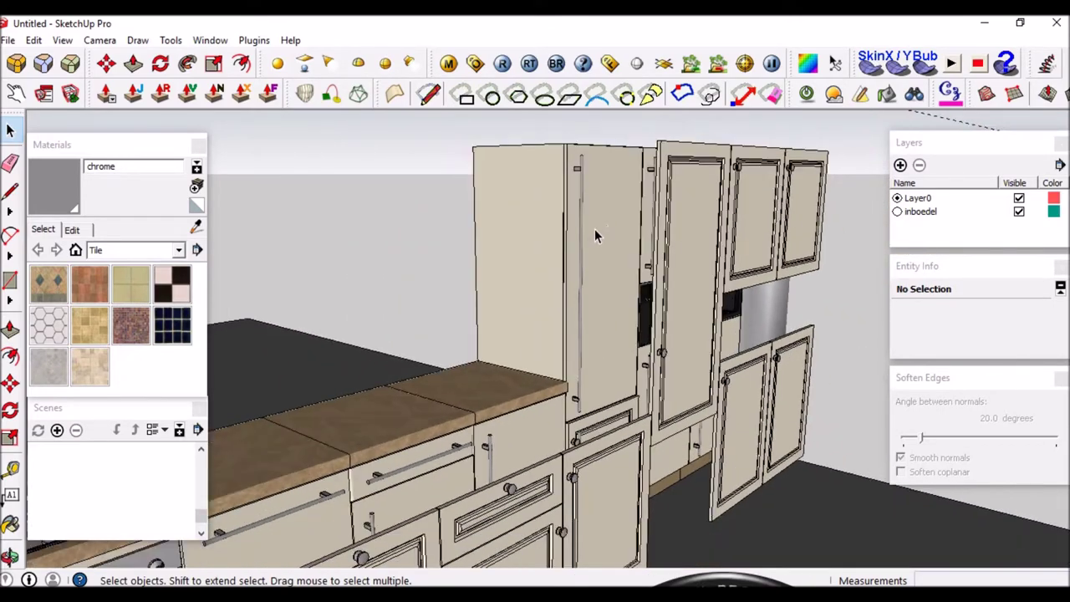
pyautogui.moveTo(599, 217); pyautogui.dragTo(493, 280, button='middle')
pyautogui.scroll(-2, 608, 377)
pyautogui.moveTo(619, 351); pyautogui.dragTo(434, 365, button='middle')
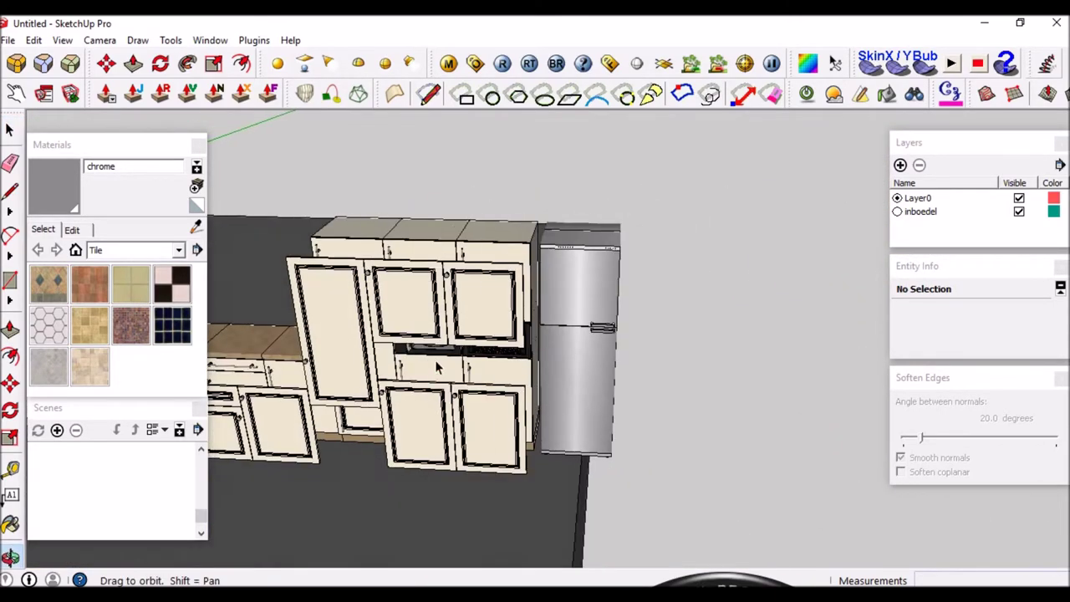
pyautogui.scroll(-2, 232, 447)
pyautogui.scroll(5, 280, 390)
pyautogui.scroll(-3, 453, 370)
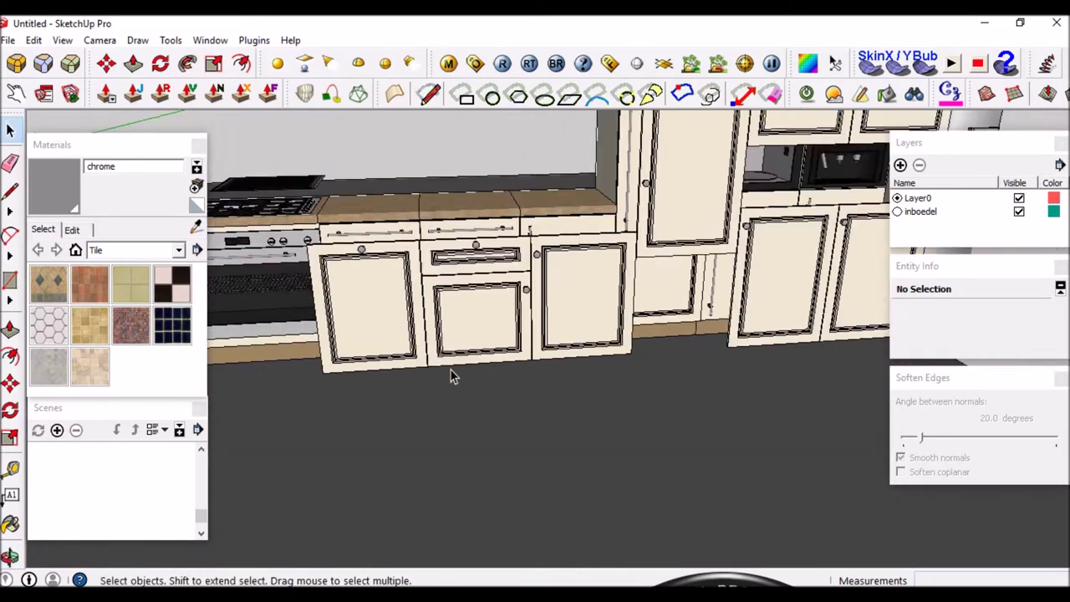
pyautogui.scroll(-2, 453, 371)
pyautogui.moveTo(453, 371)
pyautogui.mouseDown(button='middle')
pyautogui.moveTo(268, 363)
pyautogui.moveTo(295, 326)
pyautogui.mouseUp(button='middle')
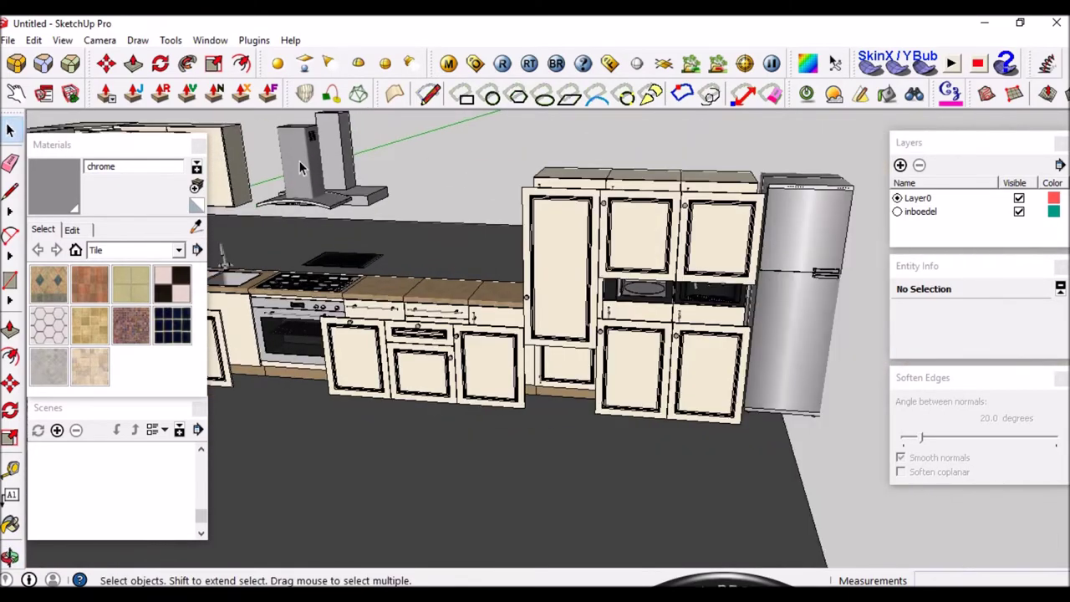
pyautogui.scroll(3, 295, 325)
pyautogui.scroll(3, 294, 325)
pyautogui.scroll(3, 318, 334)
pyautogui.scroll(-3, 335, 347)
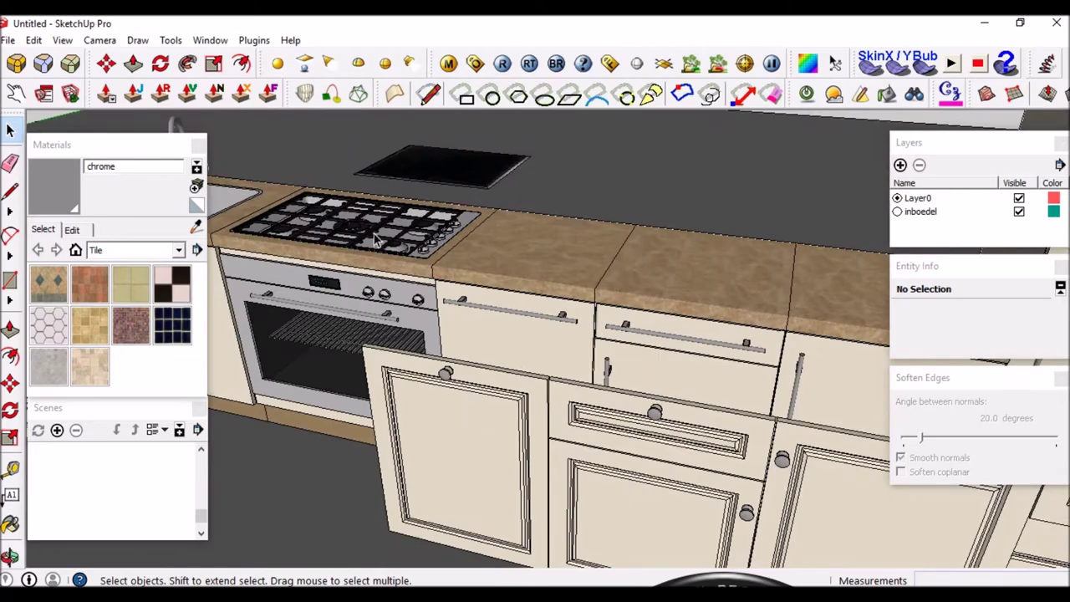
pyautogui.moveTo(335, 347); pyautogui.dragTo(276, 301, button='middle')
pyautogui.scroll(-2, 251, 276)
pyautogui.scroll(3, 226, 253)
pyautogui.scroll(3, 293, 259)
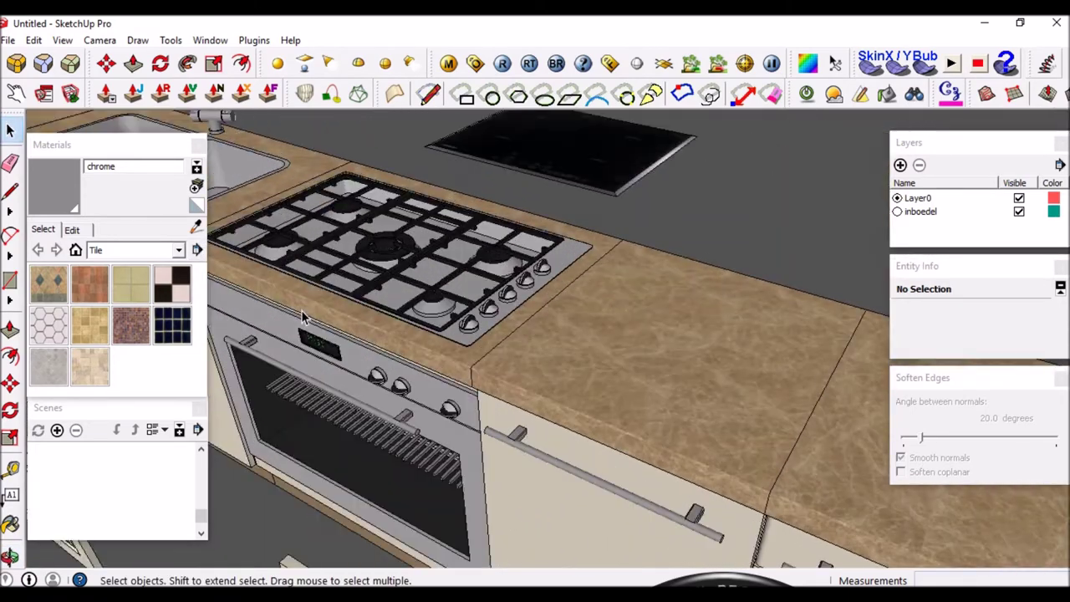
# Select the kitchen component and enter it to reach the hob.
pyautogui.click(435, 280)
pyautogui.scroll(3, 441, 282)
pyautogui.doubleClick(482, 318)
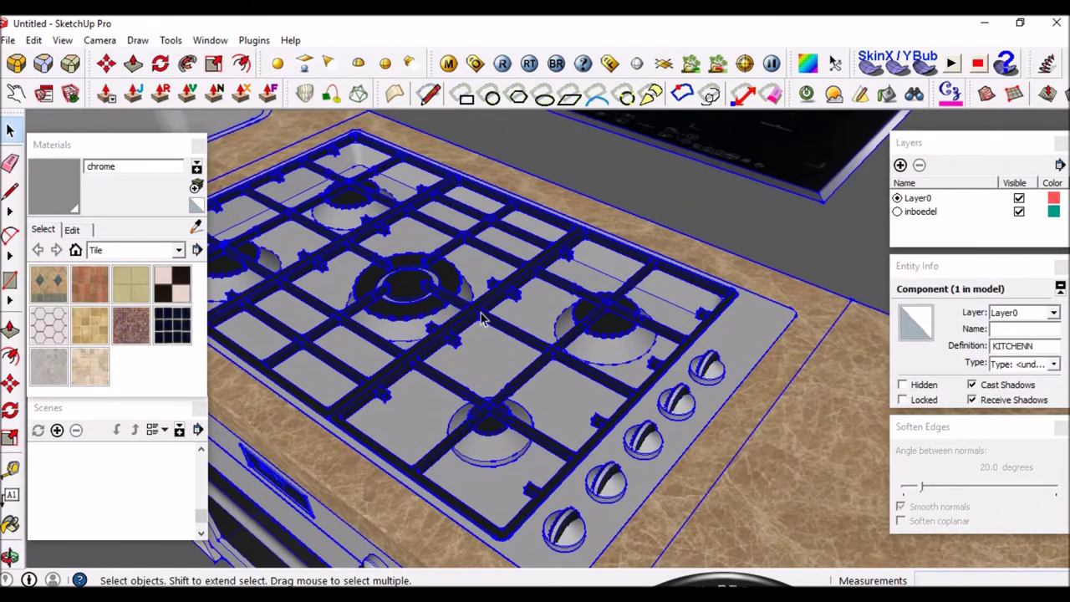
pyautogui.moveTo(510, 377); pyautogui.dragTo(633, 222, button='middle')
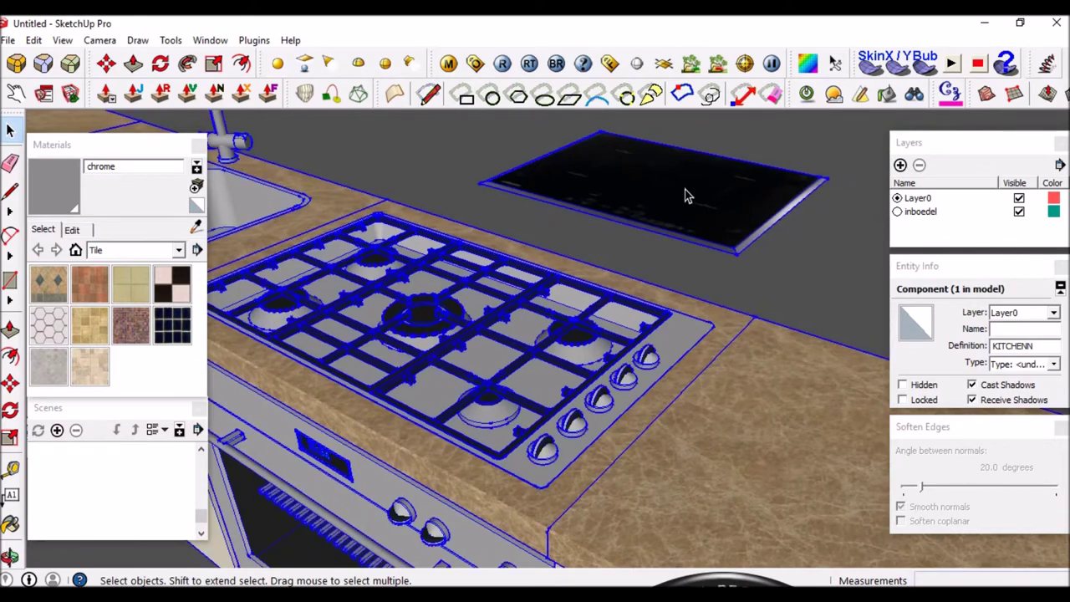
pyautogui.scroll(1, 684, 199)
pyautogui.scroll(-3, 685, 209)
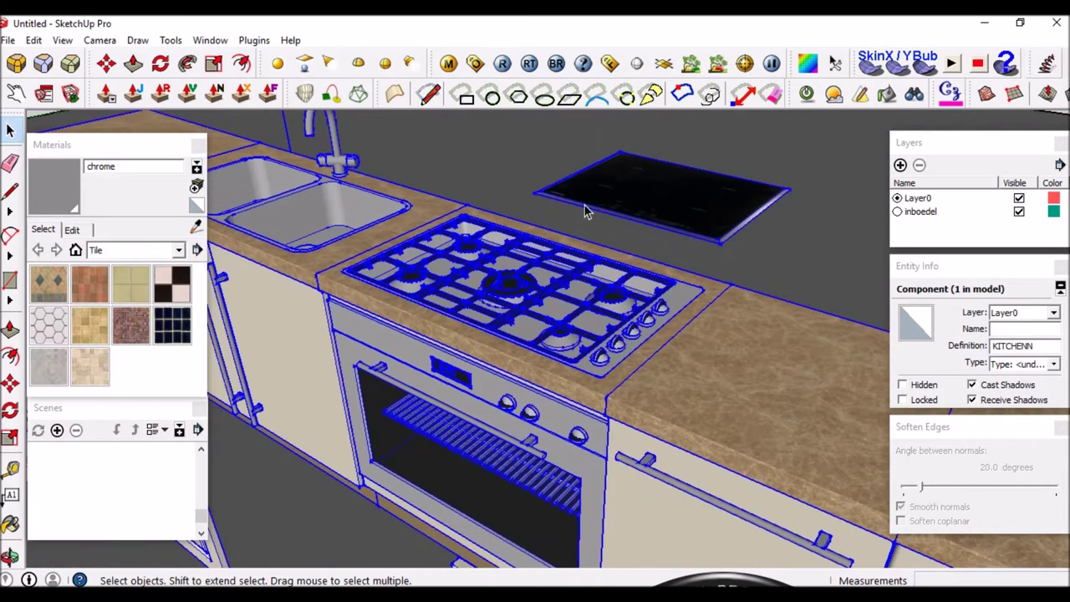
pyautogui.moveTo(567, 352); pyautogui.dragTo(544, 382, button='middle')
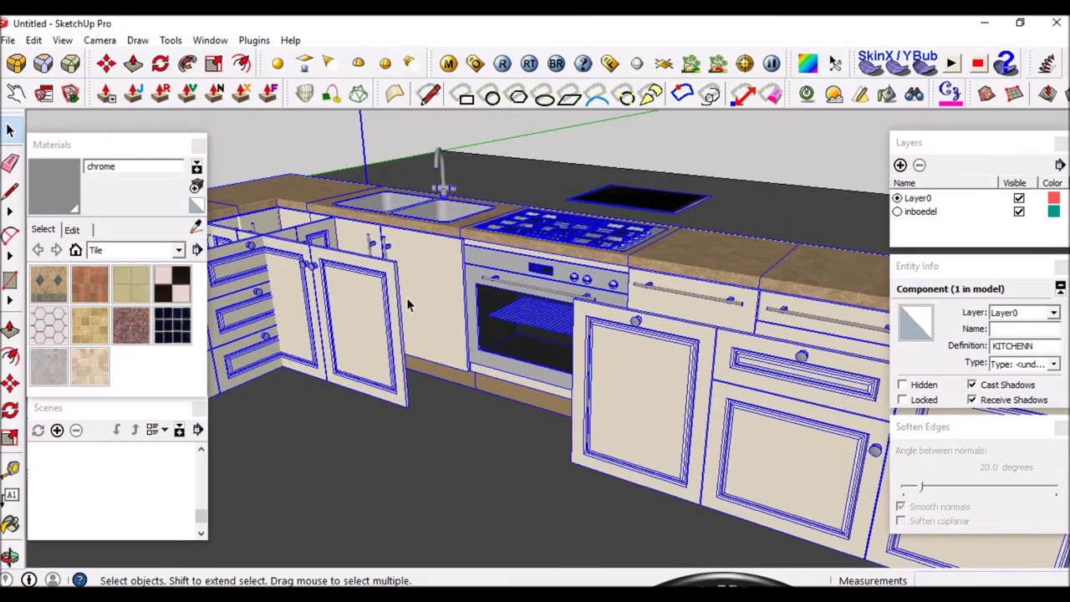
pyautogui.moveTo(406, 298); pyautogui.dragTo(458, 424, button='middle')
pyautogui.scroll(2, 556, 243)
pyautogui.scroll(3, 548, 251)
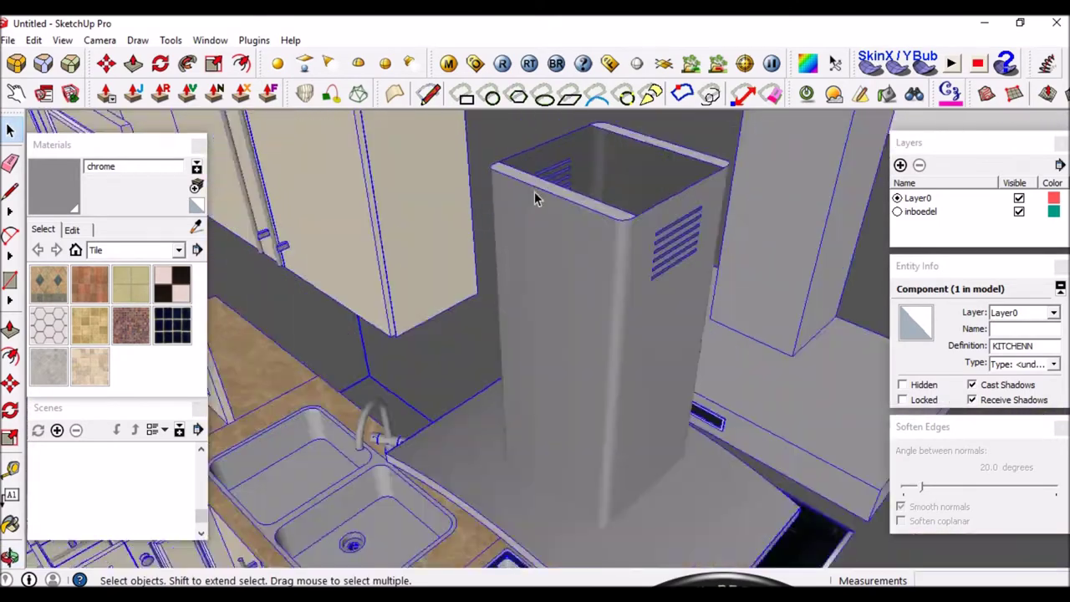
pyautogui.scroll(-3, 548, 207)
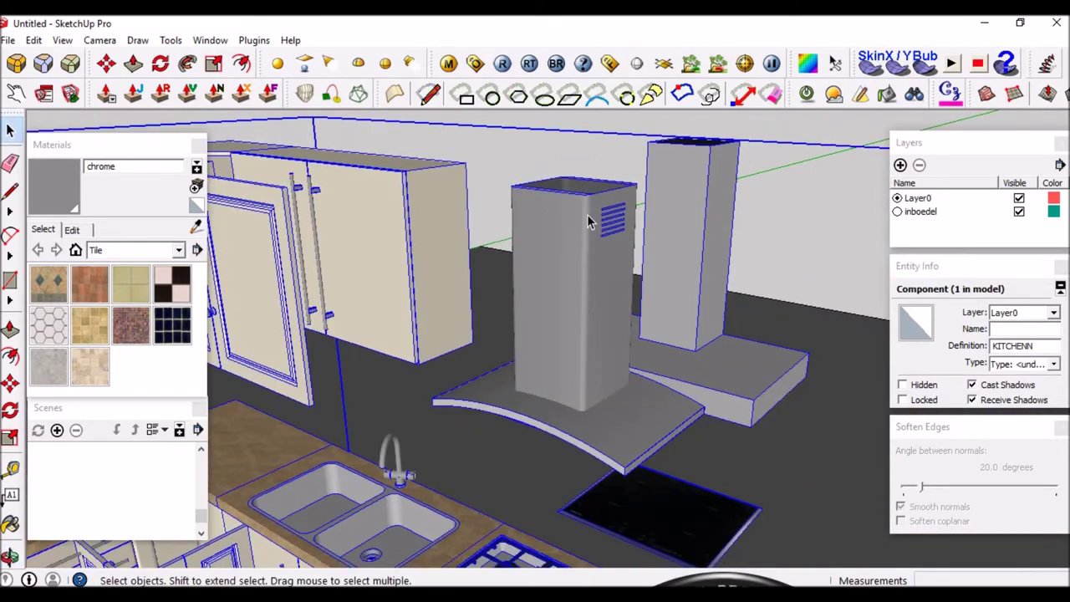
pyautogui.scroll(-3, 524, 248)
pyautogui.scroll(4, 524, 248)
pyautogui.moveTo(535, 251)
pyautogui.mouseDown(button='middle')
pyautogui.moveTo(745, 198)
pyautogui.moveTo(645, 246)
pyautogui.mouseUp(button='middle')
pyautogui.scroll(-3, 644, 246)
pyautogui.scroll(-3, 662, 227)
pyautogui.moveTo(528, 310)
pyautogui.mouseDown(button='middle')
pyautogui.moveTo(528, 366)
pyautogui.moveTo(683, 353)
pyautogui.moveTo(597, 310)
pyautogui.mouseUp(button='middle')
pyautogui.scroll(3, 528, 365)
pyautogui.scroll(5, 585, 360)
pyautogui.scroll(-3, 597, 310)
pyautogui.scroll(-2, 636, 314)
pyautogui.scroll(1, 565, 339)
pyautogui.scroll(3, 516, 278)
pyautogui.moveTo(600, 316)
pyautogui.mouseDown(button='middle')
pyautogui.moveTo(589, 261)
pyautogui.moveTo(608, 280)
pyautogui.mouseUp(button='middle')
pyautogui.scroll(-2, 569, 278)
pyautogui.scroll(-2, 608, 279)
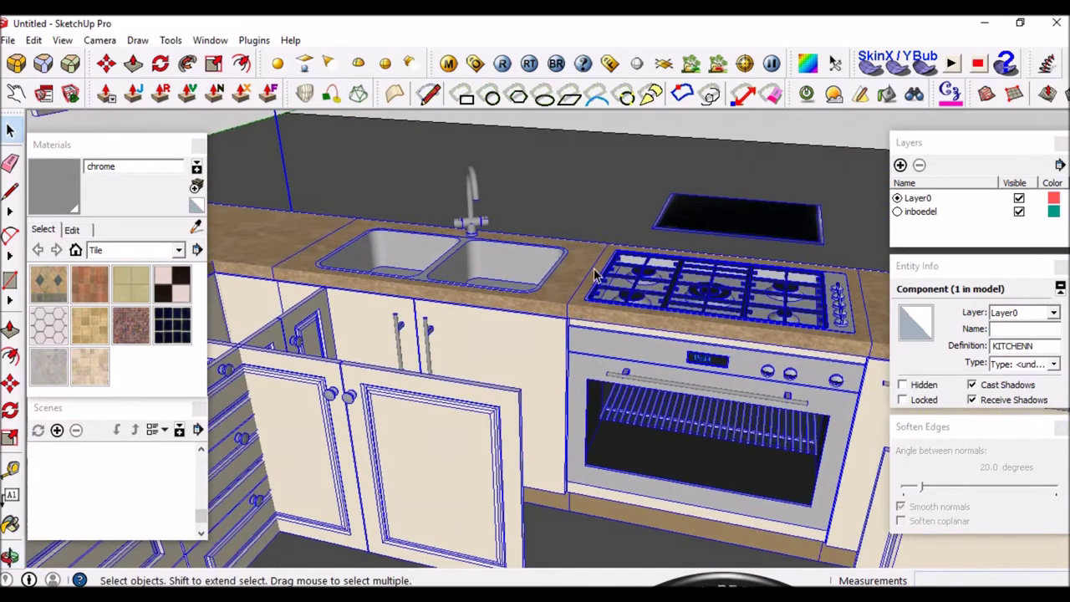
pyautogui.scroll(-2, 622, 312)
pyautogui.scroll(-2, 621, 312)
pyautogui.moveTo(712, 270); pyautogui.dragTo(585, 301, button='middle')
pyautogui.scroll(-3, 585, 301)
pyautogui.scroll(2, 501, 305)
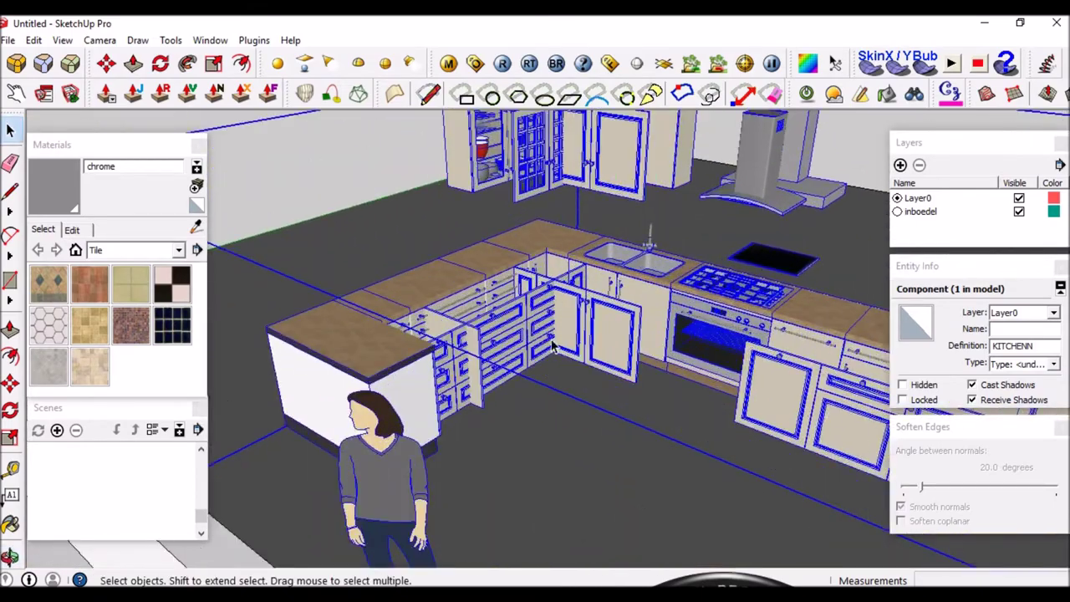
pyautogui.moveTo(502, 305); pyautogui.dragTo(449, 309, button='middle')
pyautogui.scroll(3, 559, 187)
pyautogui.scroll(2, 558, 187)
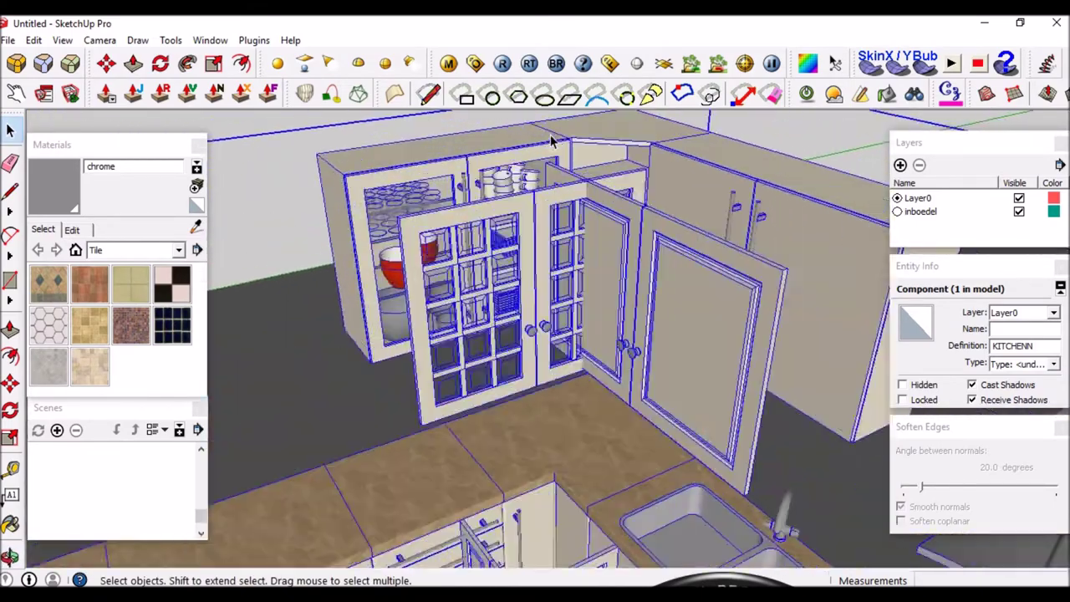
pyautogui.scroll(2, 558, 187)
pyautogui.scroll(2, 559, 187)
pyautogui.moveTo(497, 290); pyautogui.dragTo(552, 240, button='middle')
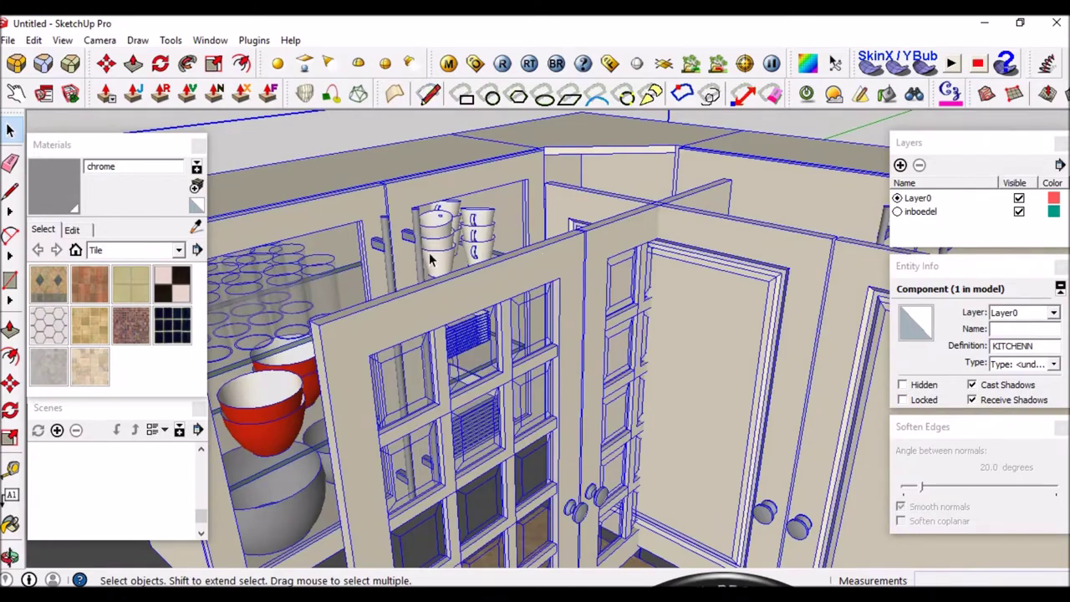
pyautogui.scroll(3, 452, 272)
pyautogui.moveTo(451, 272); pyautogui.dragTo(620, 153, button='middle')
pyautogui.moveTo(654, 227); pyautogui.dragTo(502, 293, button='middle')
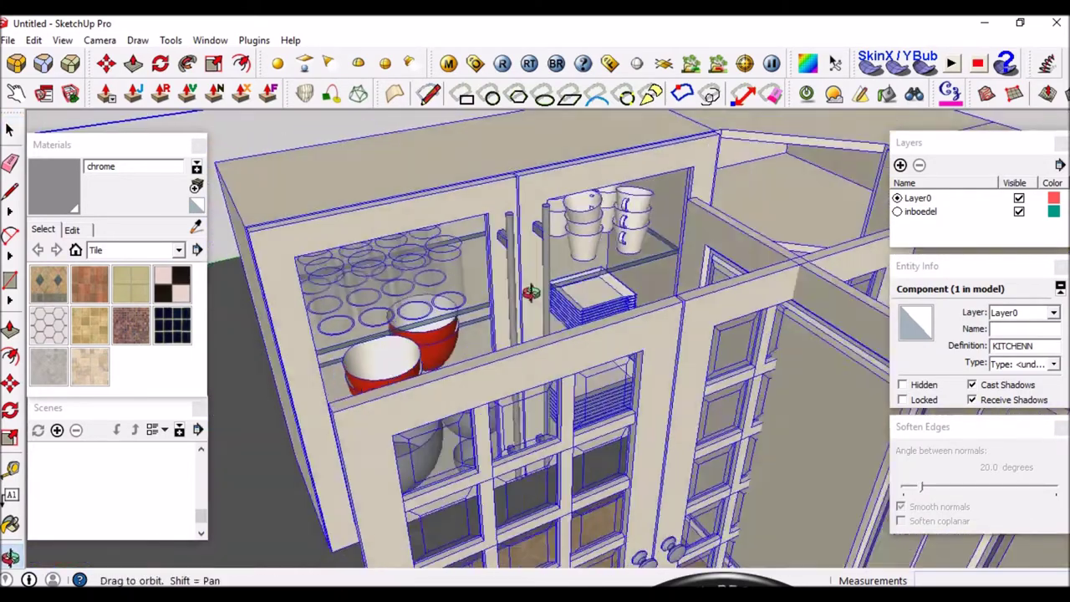
pyautogui.scroll(3, 342, 343)
pyautogui.scroll(-1, 343, 343)
pyautogui.moveTo(342, 342); pyautogui.dragTo(414, 296, button='middle')
pyautogui.scroll(-3, 360, 326)
pyautogui.scroll(3, 384, 309)
pyautogui.scroll(-3, 434, 239)
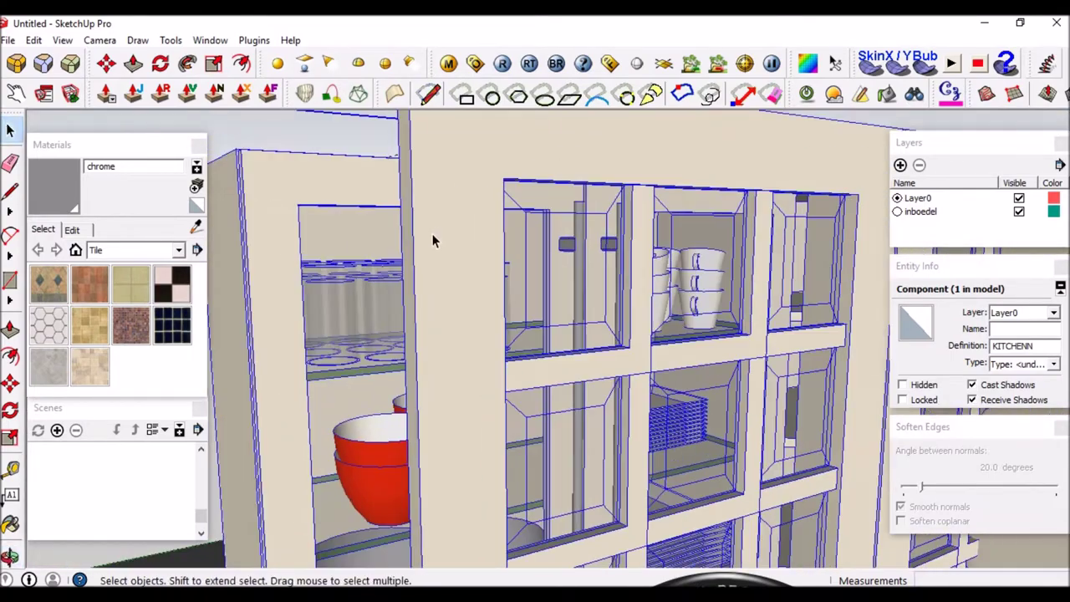
pyautogui.scroll(-2, 451, 276)
pyautogui.scroll(-2, 468, 326)
pyautogui.scroll(-2, 492, 378)
pyautogui.scroll(-3, 492, 378)
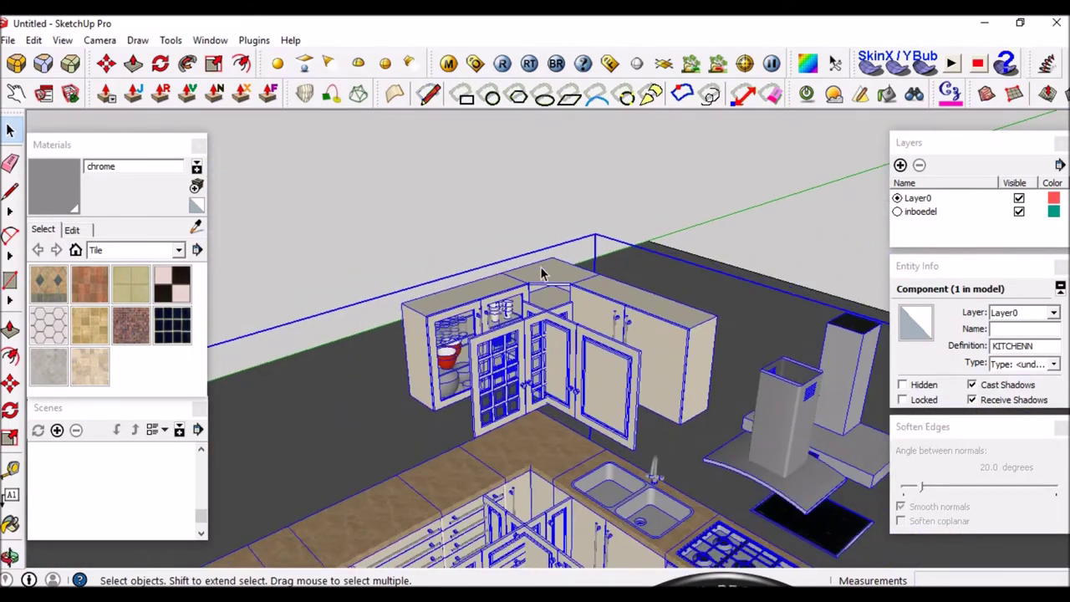
pyautogui.scroll(-2, 591, 338)
pyautogui.scroll(-2, 531, 406)
pyautogui.scroll(-2, 532, 406)
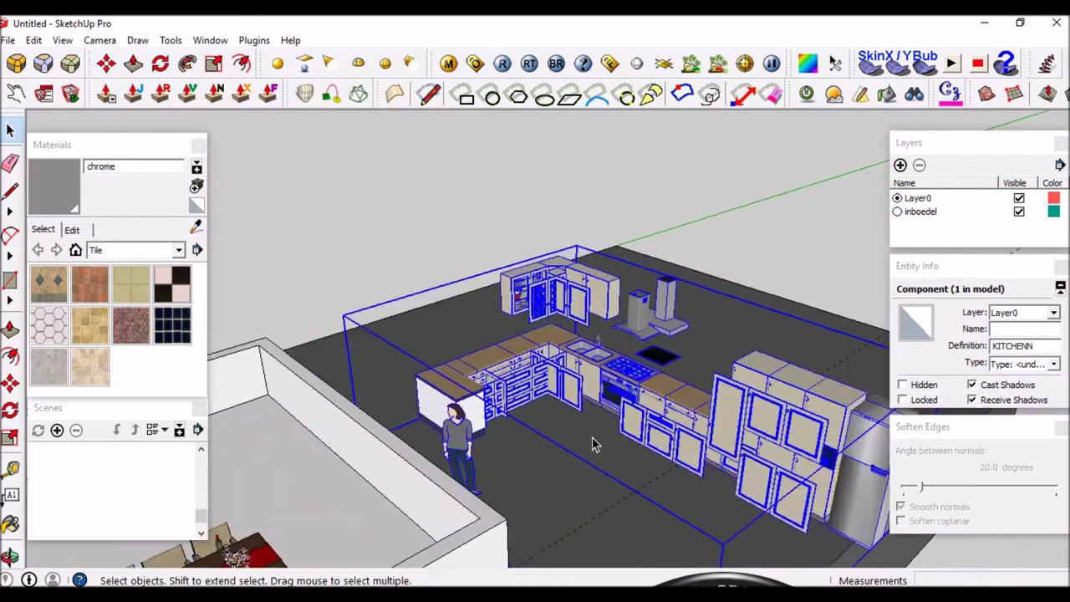
pyautogui.scroll(-1, 535, 397)
pyautogui.moveTo(535, 397)
pyautogui.mouseDown(button='middle')
pyautogui.moveTo(548, 378)
pyautogui.moveTo(686, 402)
pyautogui.mouseUp(button='middle')
pyautogui.scroll(-2, 586, 376)
pyautogui.scroll(-2, 585, 376)
pyautogui.scroll(3, 713, 425)
pyautogui.scroll(2, 713, 424)
pyautogui.scroll(2, 719, 376)
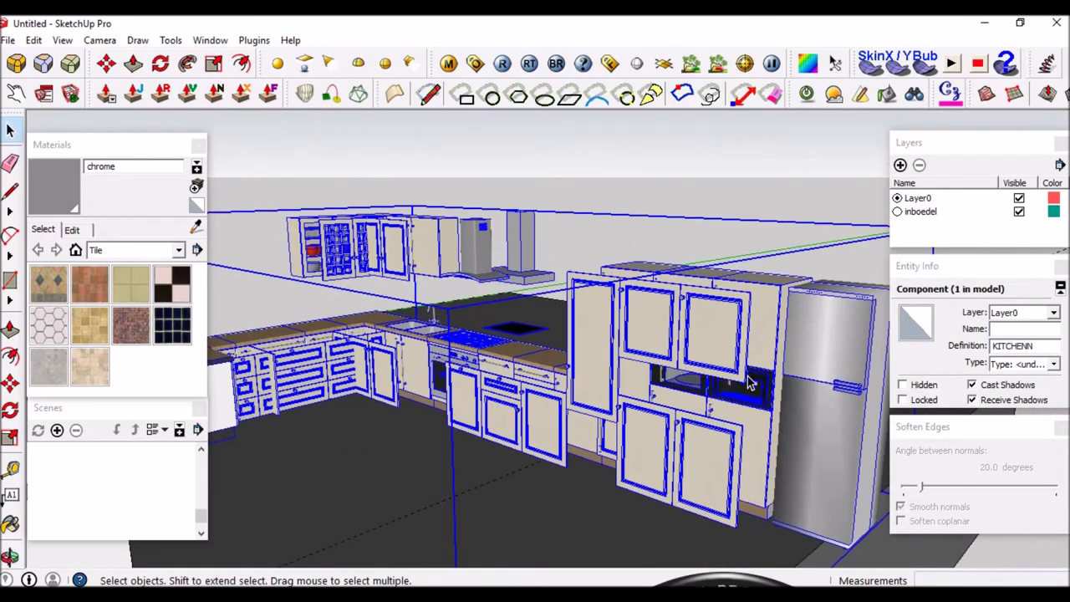
pyautogui.scroll(1, 727, 319)
pyautogui.scroll(2, 678, 351)
pyautogui.moveTo(679, 351); pyautogui.dragTo(723, 401, button='middle')
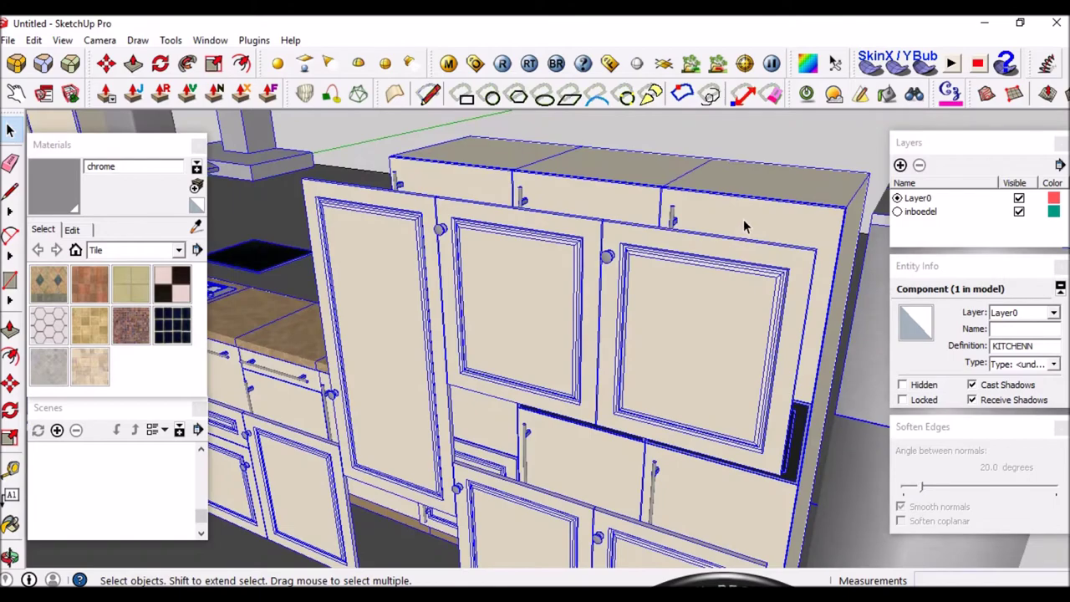
pyautogui.moveTo(744, 256); pyautogui.dragTo(669, 275, button='middle')
pyautogui.scroll(-3, 549, 279)
pyautogui.moveTo(549, 279)
pyautogui.mouseDown(button='middle')
pyautogui.moveTo(711, 248)
pyautogui.moveTo(562, 299)
pyautogui.mouseUp(button='middle')
pyautogui.scroll(-3, 539, 342)
pyautogui.moveTo(539, 343); pyautogui.dragTo(490, 377, button='middle')
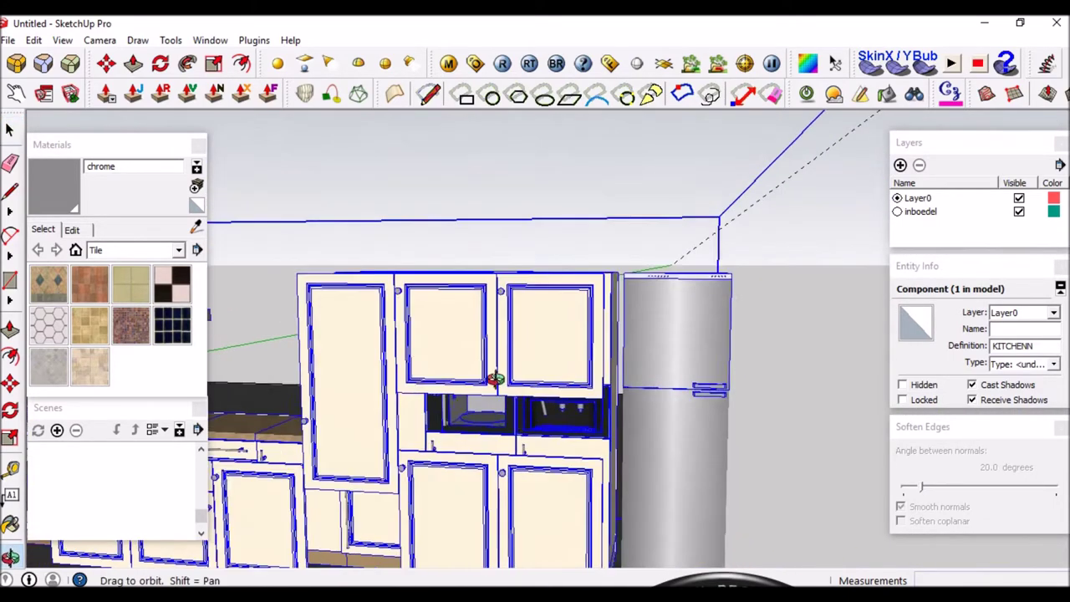
pyautogui.scroll(-2, 490, 377)
pyautogui.scroll(4, 415, 516)
pyautogui.moveTo(415, 516)
pyautogui.mouseDown(button='middle')
pyautogui.moveTo(573, 370)
pyautogui.moveTo(454, 407)
pyautogui.moveTo(442, 346)
pyautogui.mouseUp(button='middle')
pyautogui.scroll(-4, 752, 274)
pyautogui.moveTo(739, 224); pyautogui.dragTo(811, 170, button='middle')
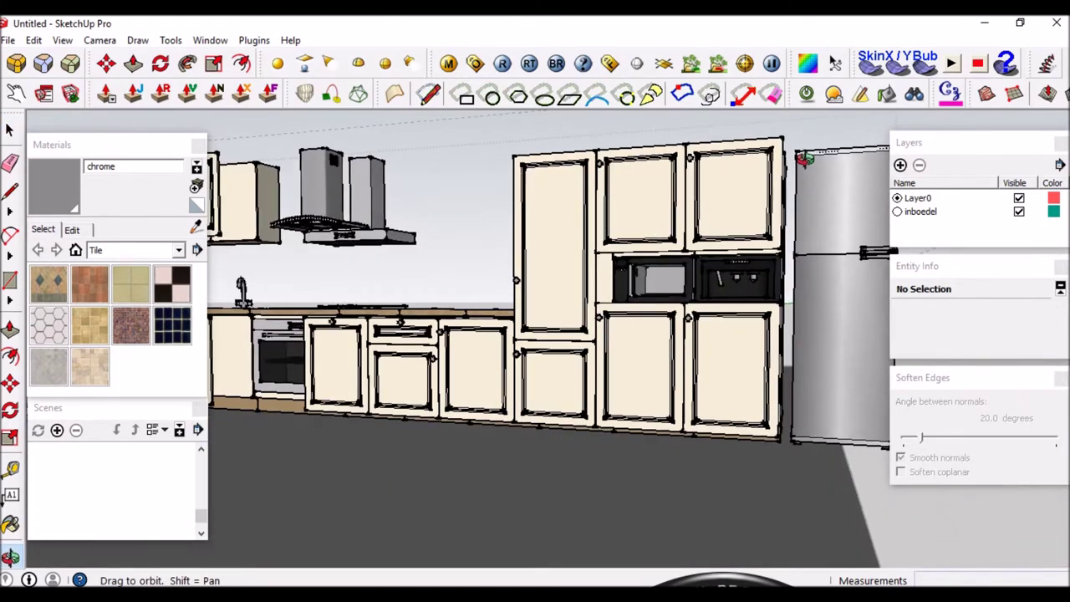
pyautogui.moveTo(811, 169); pyautogui.dragTo(713, 215, button='middle')
pyautogui.scroll(2, 713, 215)
pyautogui.scroll(1, 714, 216)
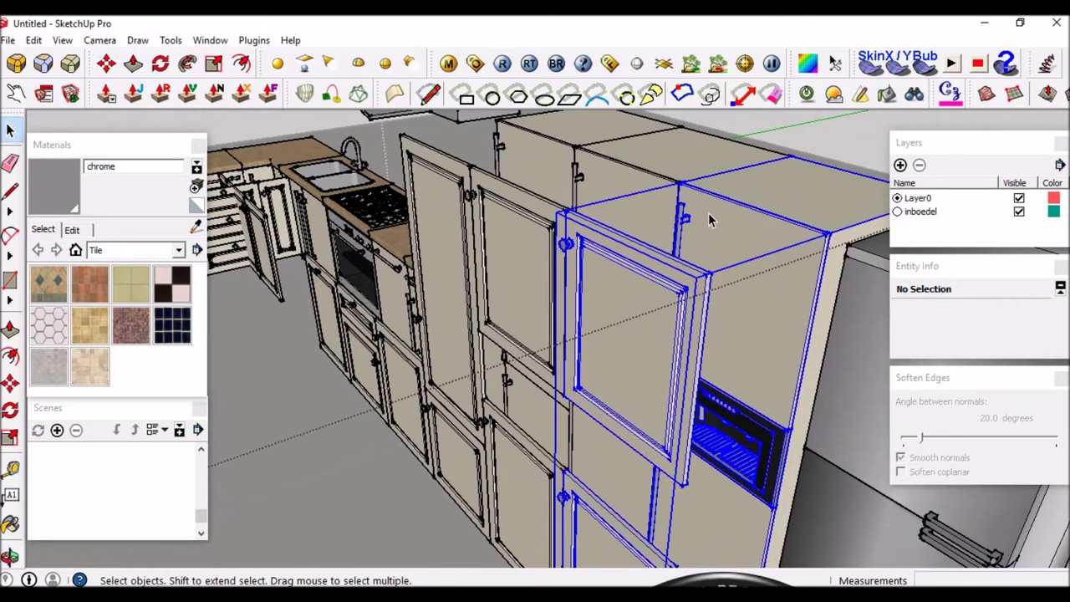
# Open the tall cabinet's box component for editing and clear the selection.
pyautogui.click(708, 214)
pyautogui.scroll(2, 705, 216)
pyautogui.scroll(2, 698, 215)
pyautogui.click(683, 219)
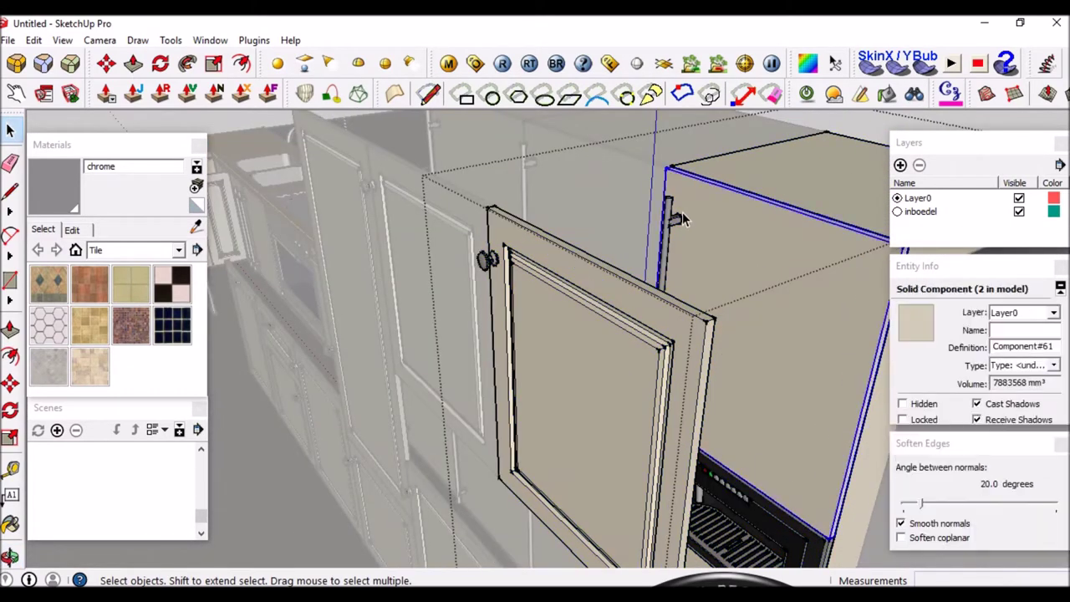
pyautogui.doubleClick(683, 219)
pyautogui.click(676, 219)
pyautogui.moveTo(676, 219)
pyautogui.mouseDown(button='middle')
pyautogui.moveTo(548, 169)
pyautogui.moveTo(690, 252)
pyautogui.moveTo(663, 481)
pyautogui.moveTo(702, 470)
pyautogui.moveTo(646, 355)
pyautogui.mouseUp(button='middle')
pyautogui.click(548, 168)
pyautogui.scroll(1, 645, 341)
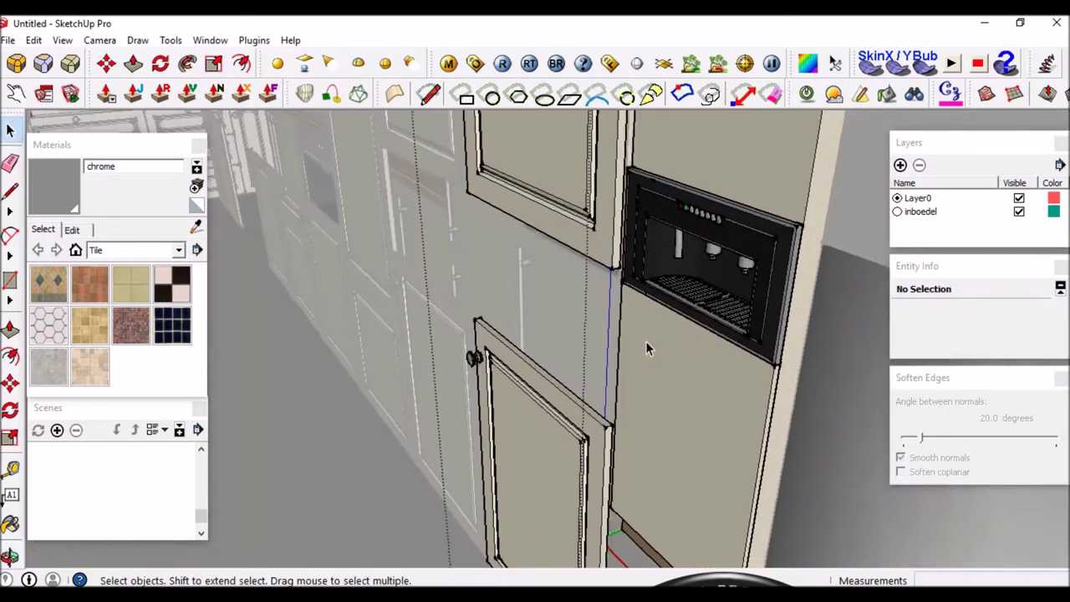
pyautogui.scroll(1, 646, 341)
pyautogui.scroll(-3, 626, 311)
pyautogui.scroll(-1, 614, 276)
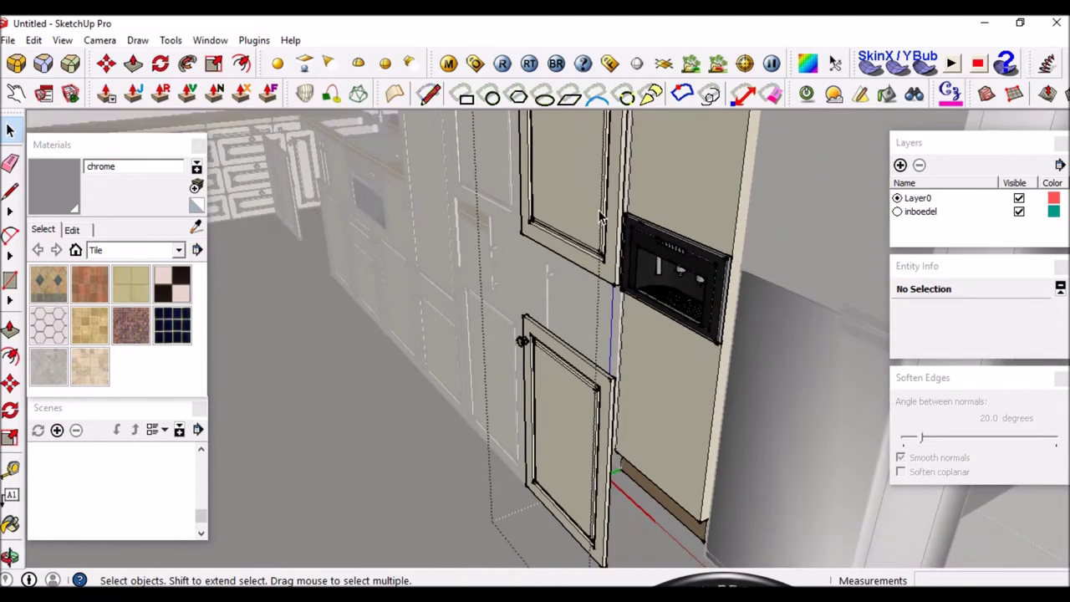
# Move the tall cabinet's upper and lower doors 500 into line.
pyautogui.click(605, 221)
pyautogui.keyDown('shift'); pyautogui.click(597, 378); pyautogui.keyUp('shift')
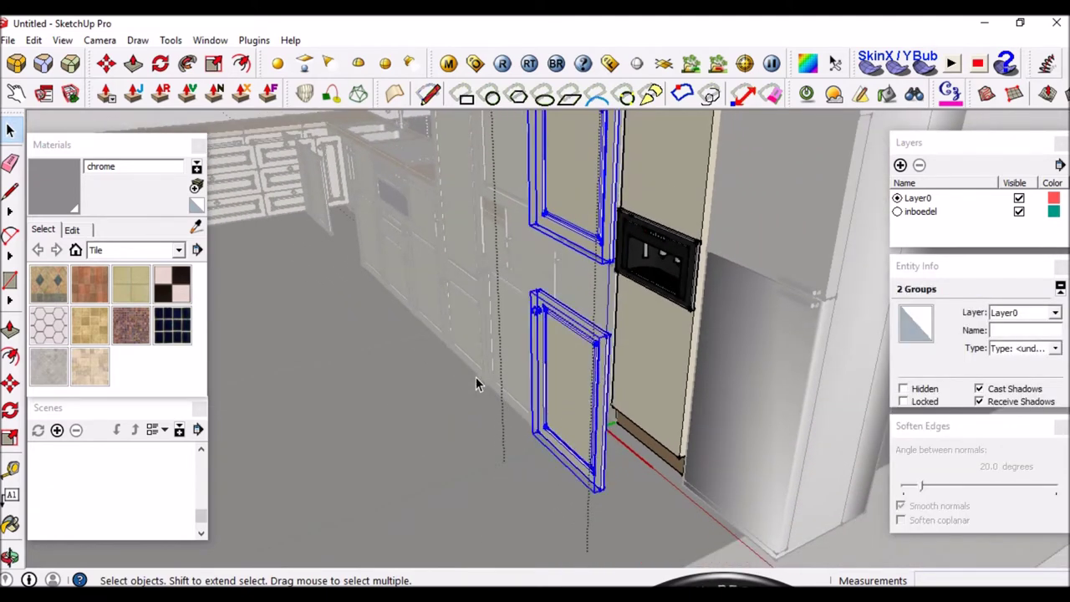
pyautogui.scroll(-3, 476, 384)
pyautogui.press('m')
pyautogui.click(449, 446)
pyautogui.write('500')
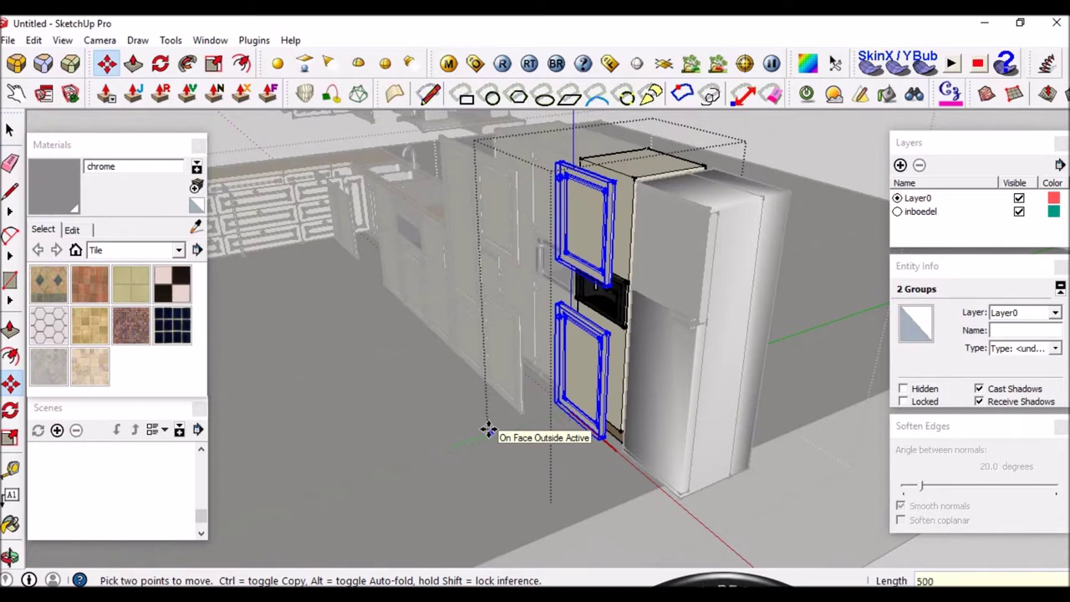
pyautogui.press('Return')
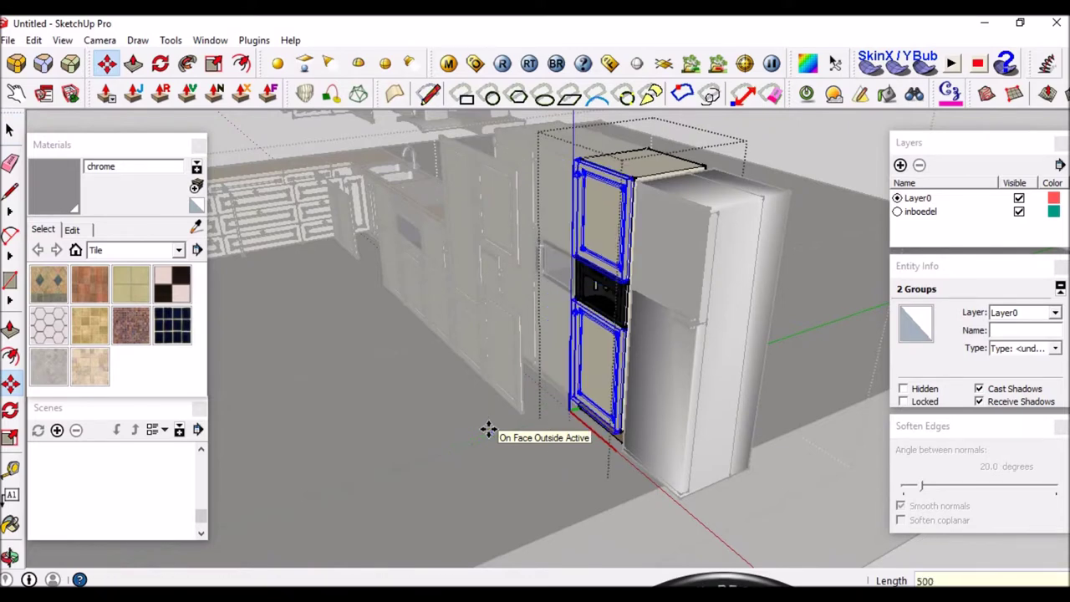
# Leave the cabinet edit and reselect the tall cabinet component.
pyautogui.moveTo(588, 333); pyautogui.dragTo(569, 370, button='middle')
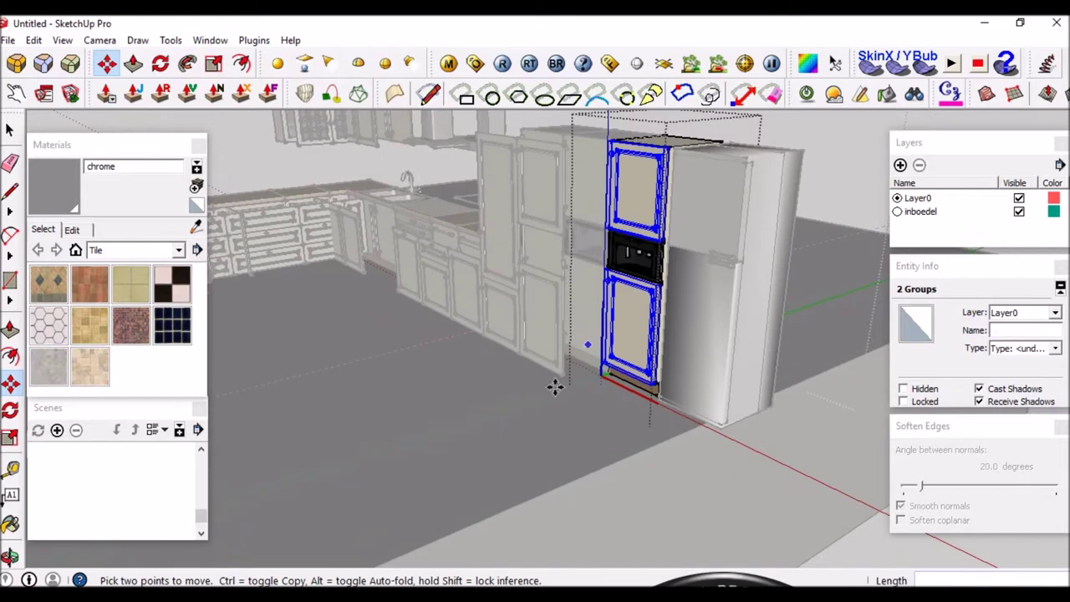
pyautogui.press('space')
pyautogui.scroll(-2, 649, 219)
pyautogui.moveTo(556, 296); pyautogui.dragTo(567, 229, button='middle')
pyautogui.scroll(2, 567, 229)
pyautogui.scroll(2, 571, 252)
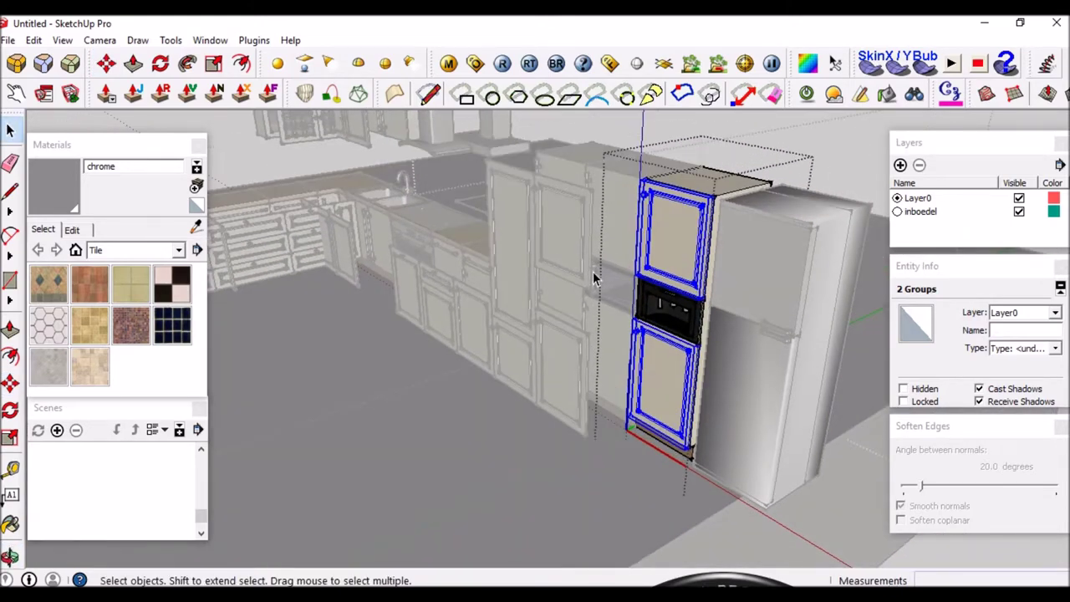
pyautogui.click(585, 267)
pyautogui.scroll(-2, 577, 251)
pyautogui.scroll(4, 623, 215)
pyautogui.moveTo(622, 216); pyautogui.dragTo(575, 268, button='middle')
pyautogui.click(576, 304)
# Open the tall cabinet component for editing and clear the selection.
pyautogui.doubleClick(581, 252)
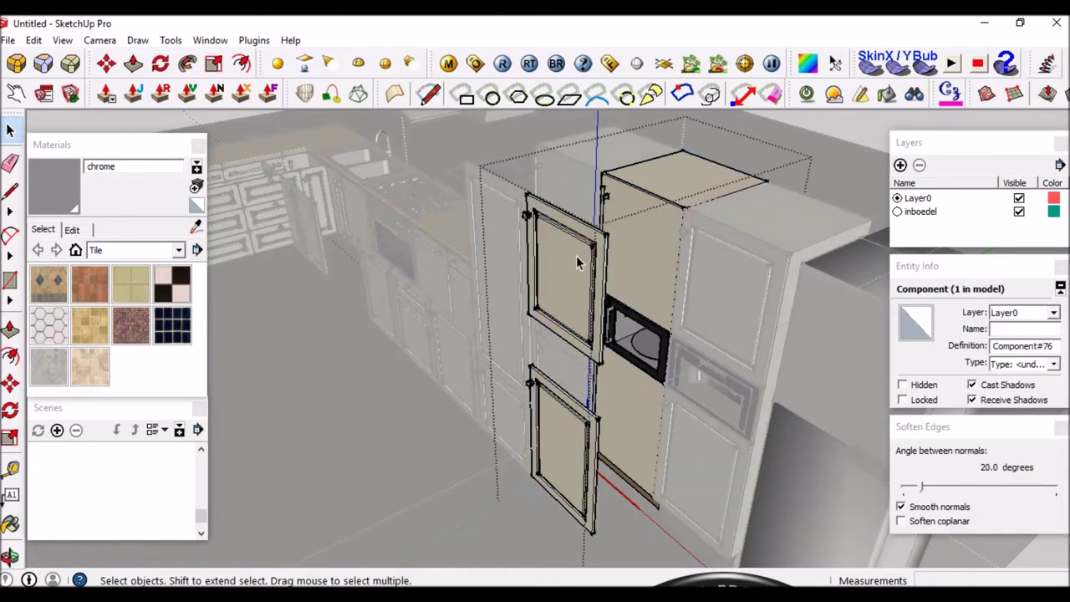
pyautogui.click(627, 207)
pyautogui.scroll(2, 610, 203)
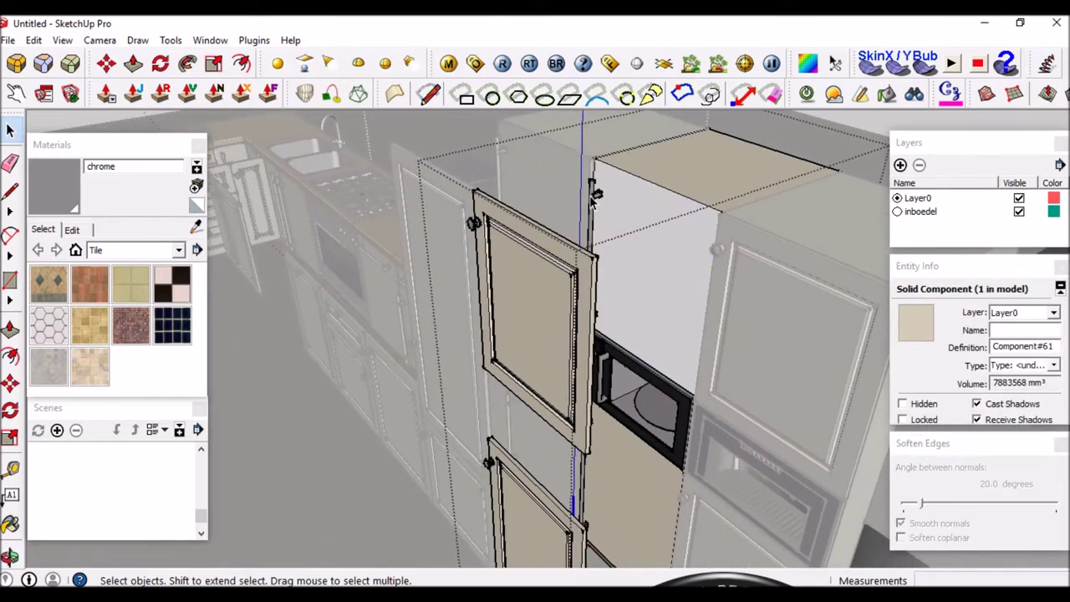
pyautogui.scroll(-2, 594, 185)
pyautogui.press('Escape')
pyautogui.scroll(3, 625, 407)
pyautogui.scroll(1, 612, 410)
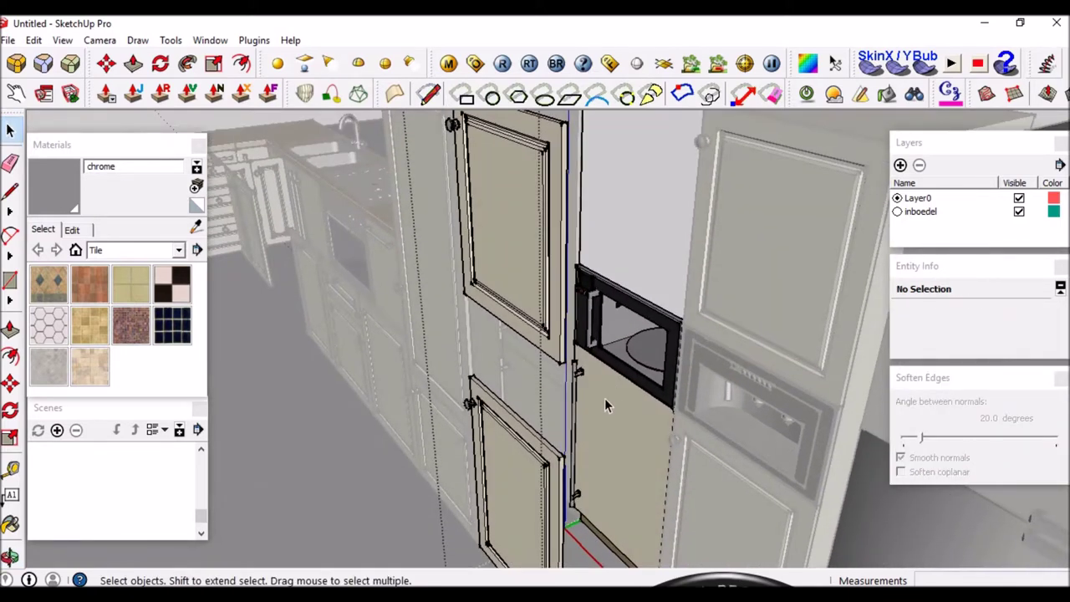
pyautogui.scroll(-2, 593, 437)
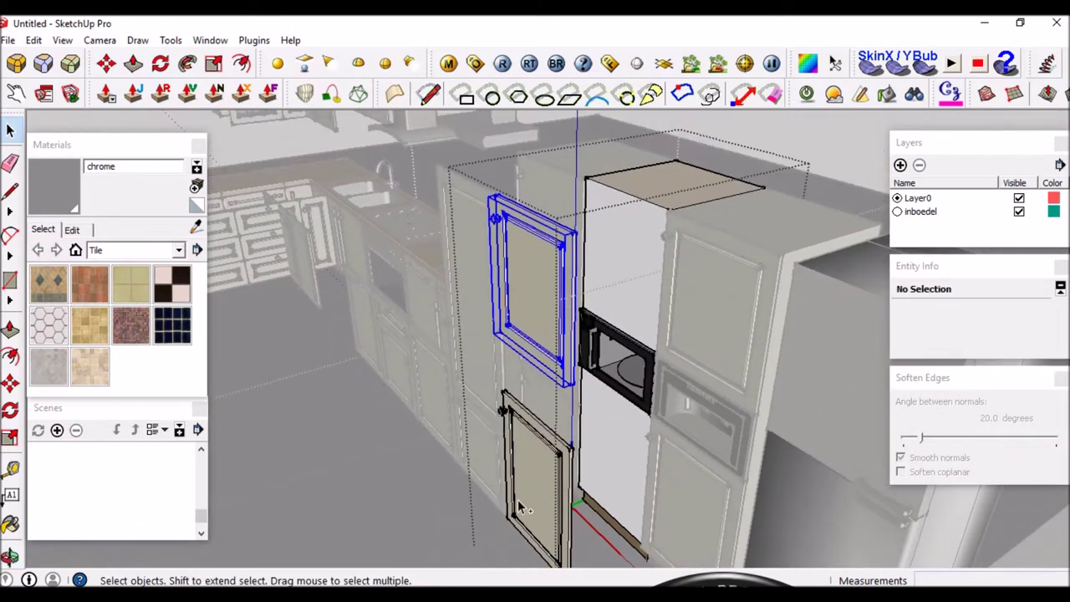
# Move the upper and lower cabinet doors 500 mm along the green axis.
pyautogui.click(528, 270)
pyautogui.scroll(1, 558, 494)
pyautogui.keyDown('shift'); pyautogui.click(527, 451); pyautogui.keyUp('shift')
pyautogui.scroll(2, 569, 335)
pyautogui.scroll(1, 585, 310)
pyautogui.scroll(1, 595, 282)
pyautogui.press('m')
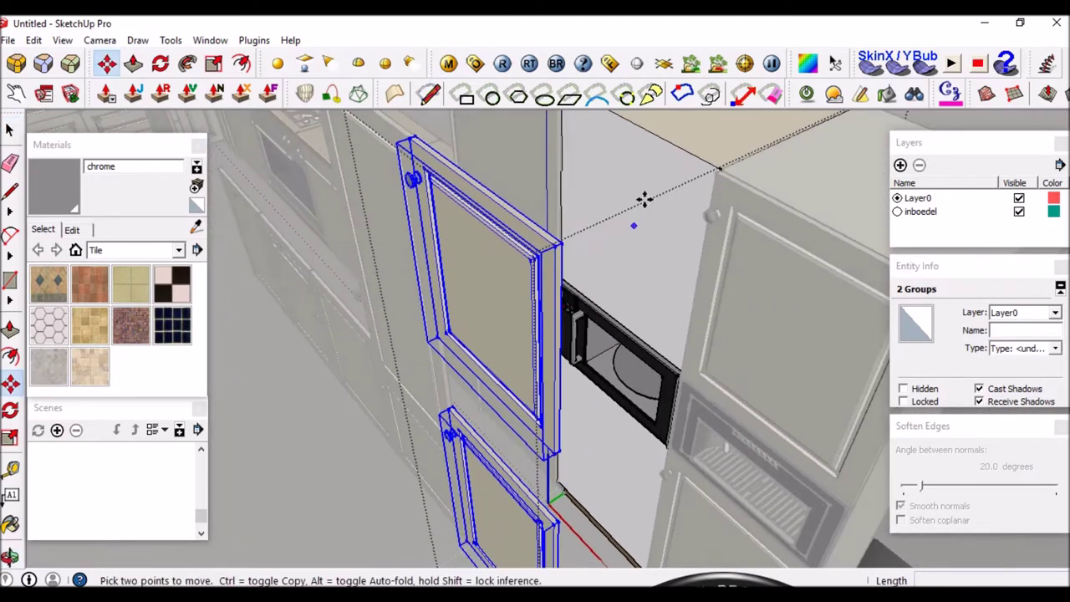
pyautogui.scroll(2, 644, 199)
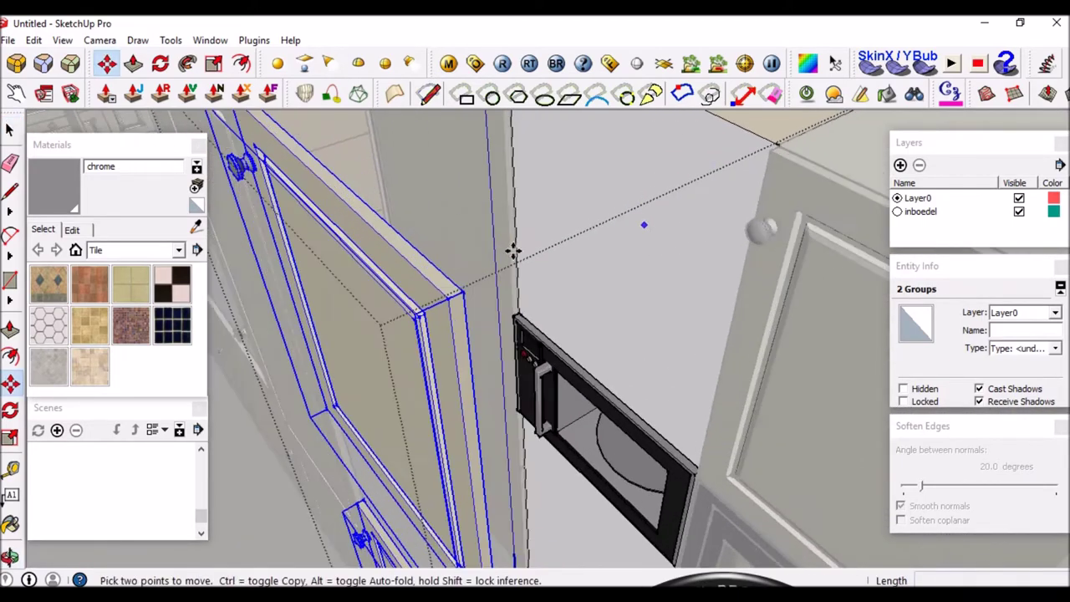
pyautogui.click(462, 289)
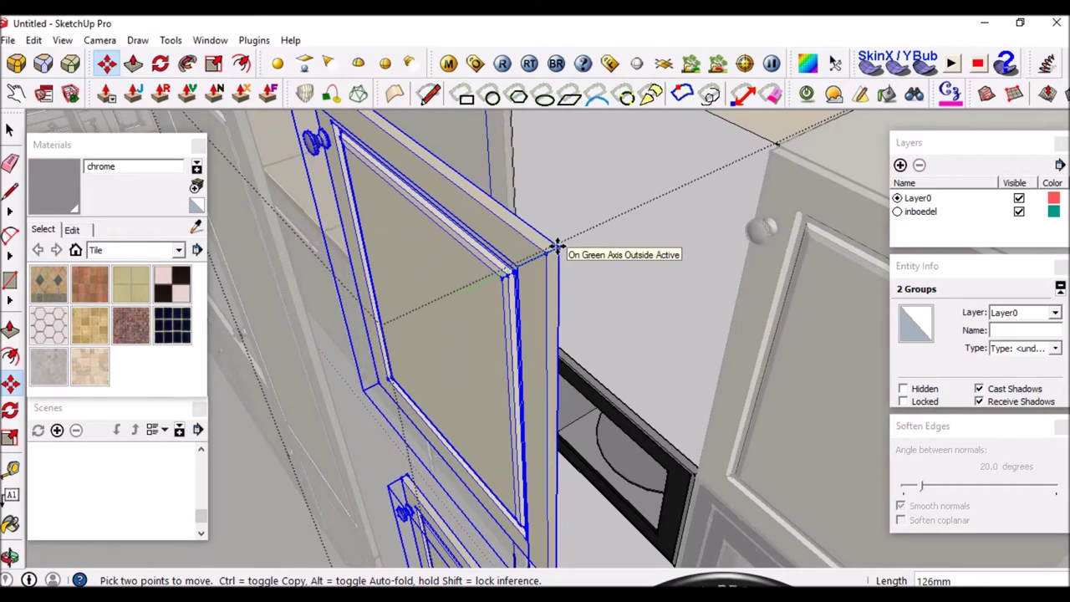
pyautogui.moveTo(557, 246); pyautogui.dragTo(557, 246, button='middle')
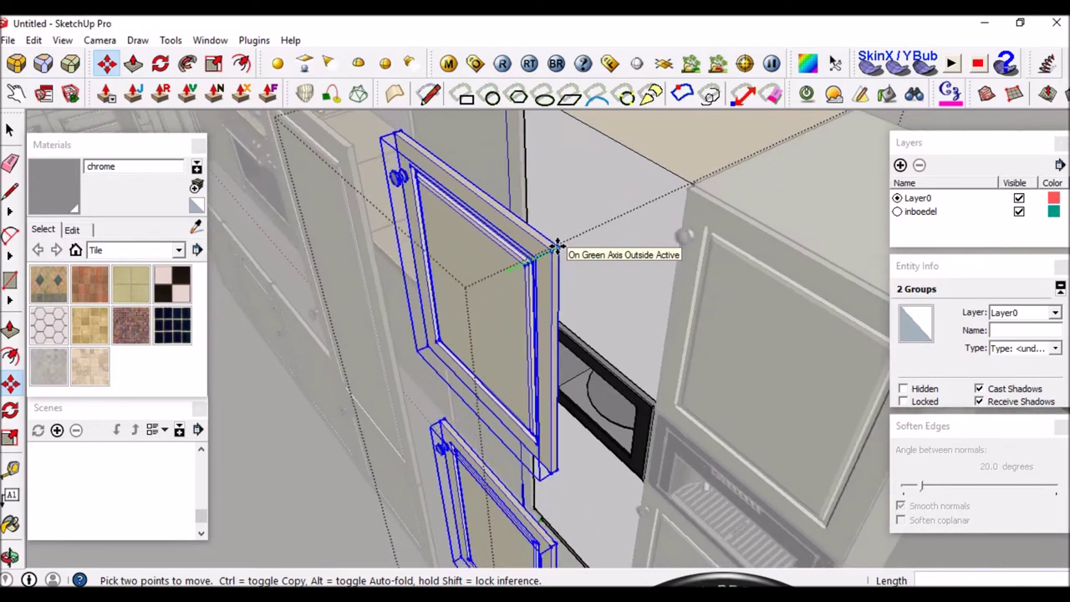
pyautogui.write('500')
pyautogui.press('Return')
# Sample the Cabinet material from the door front as the current paint.
pyautogui.scroll(2, 614, 140)
pyautogui.scroll(2, 615, 140)
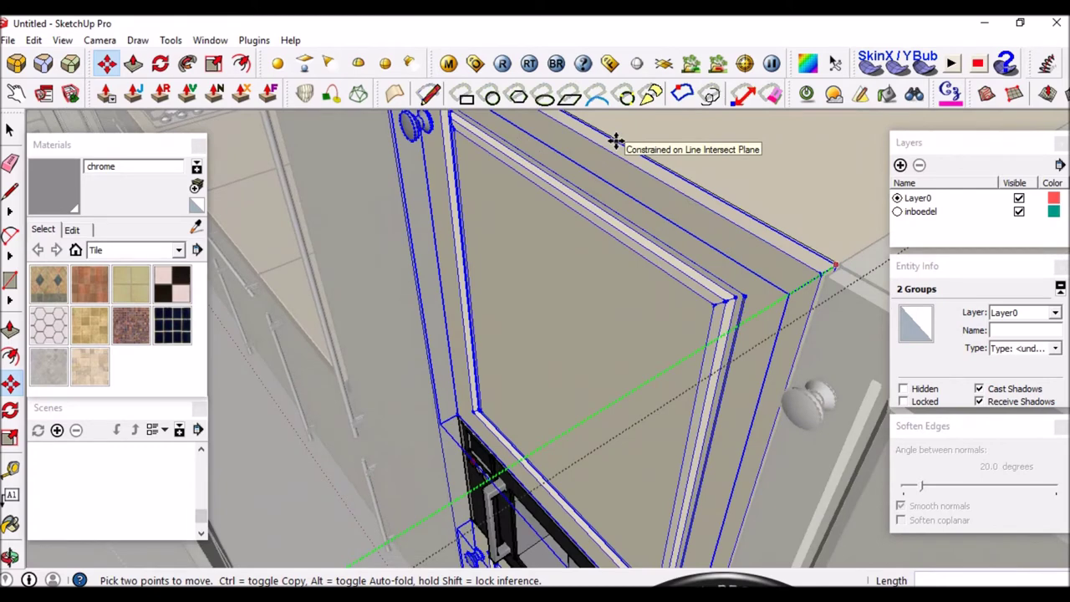
pyautogui.scroll(2, 616, 141)
pyautogui.scroll(2, 617, 140)
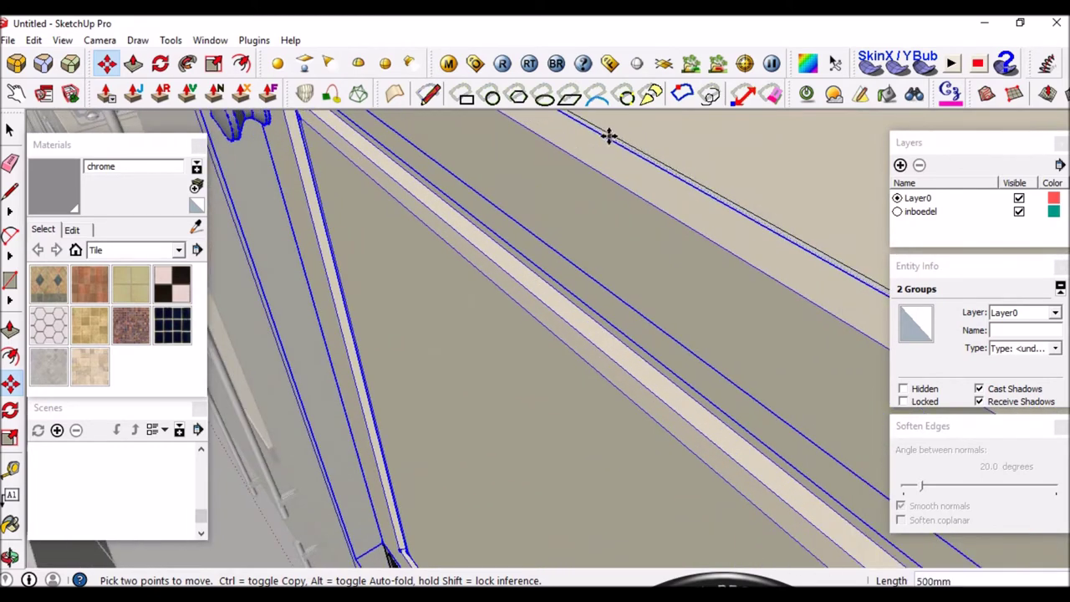
pyautogui.scroll(2, 600, 133)
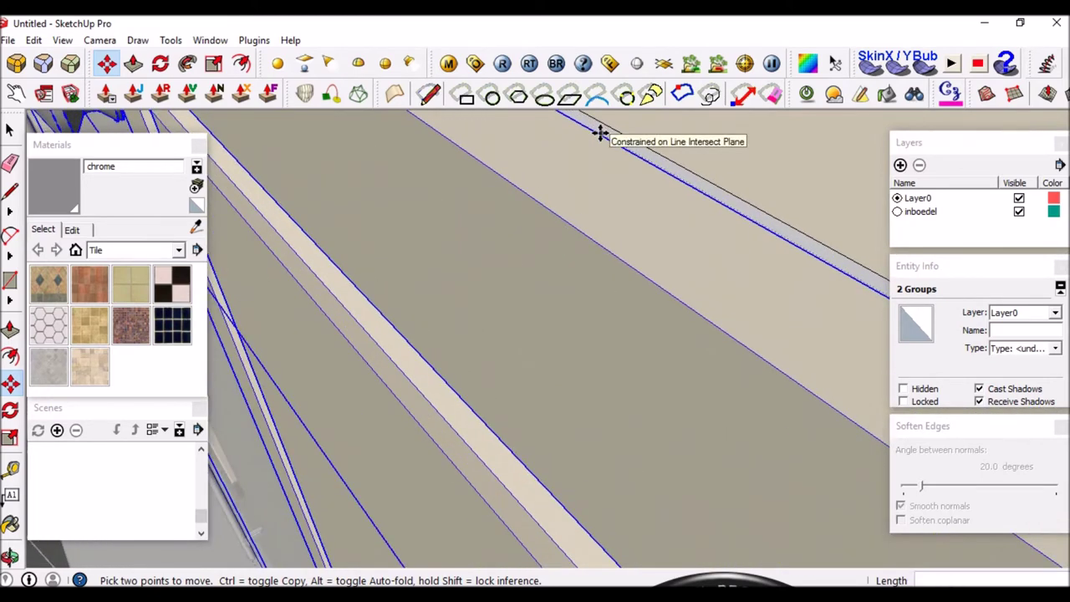
pyautogui.scroll(-3, 601, 127)
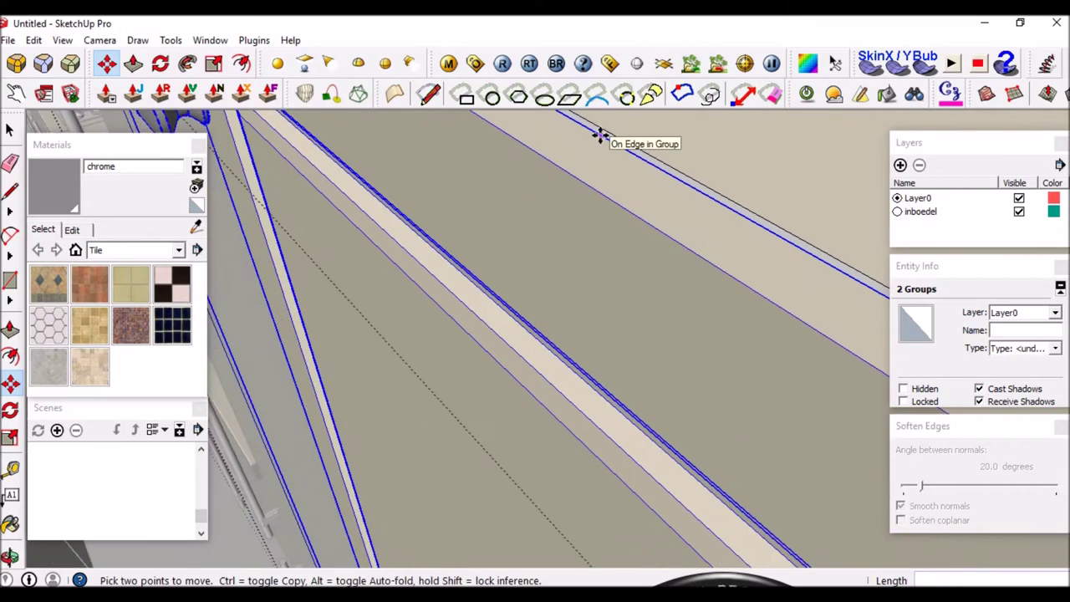
pyautogui.scroll(-3, 602, 133)
pyautogui.moveTo(602, 134); pyautogui.dragTo(644, 213, button='middle')
pyautogui.scroll(2, 731, 138)
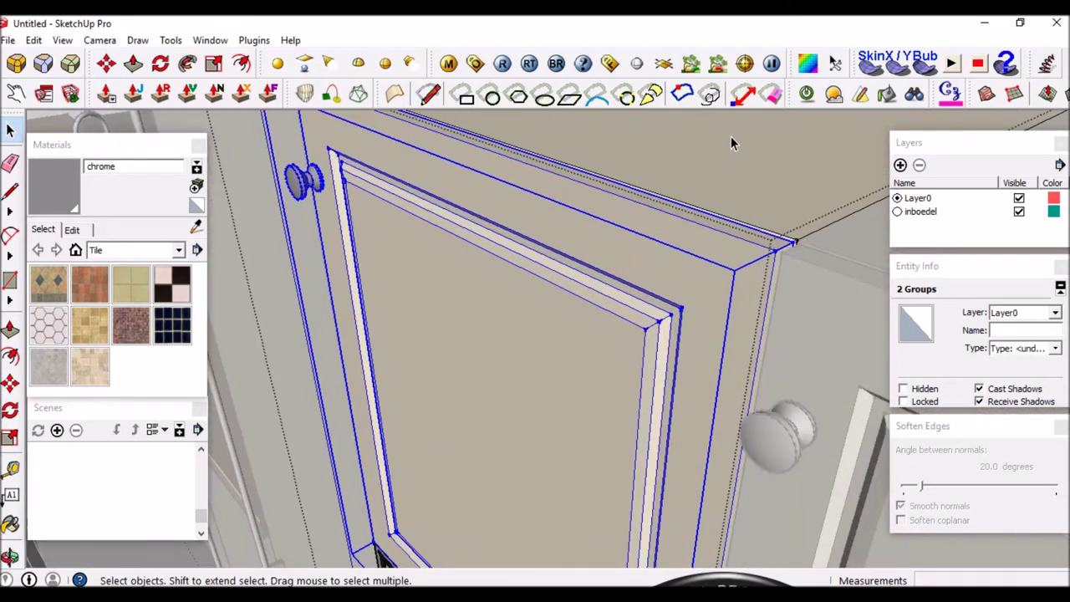
pyautogui.scroll(2, 631, 205)
pyautogui.scroll(2, 597, 234)
pyautogui.scroll(1, 597, 235)
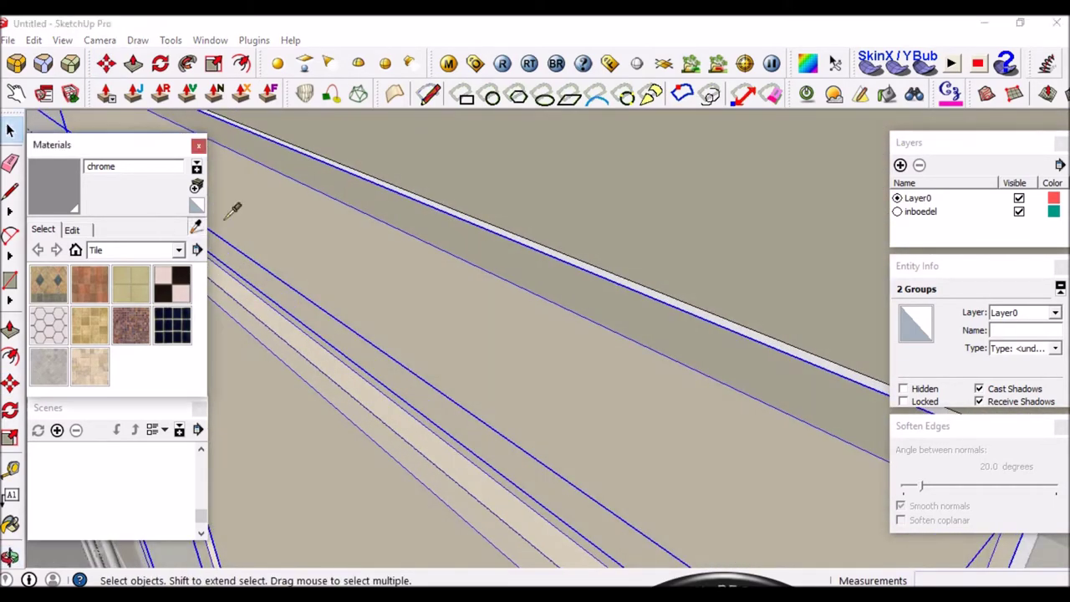
pyautogui.click(434, 184)
pyautogui.scroll(1, 433, 201)
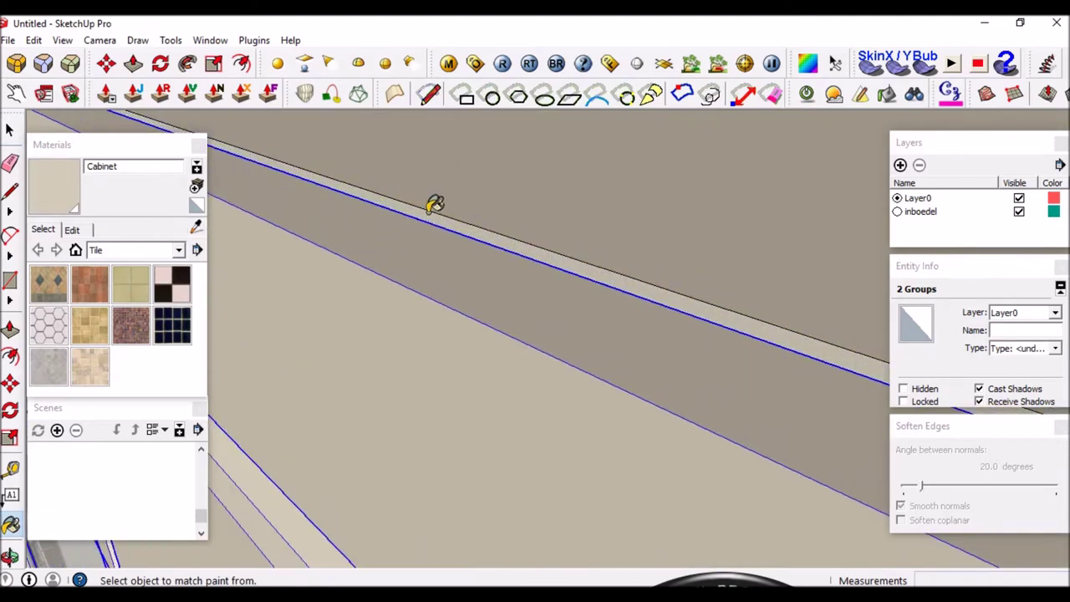
pyautogui.scroll(-2, 633, 179)
pyautogui.press('space')
pyautogui.scroll(-2, 583, 162)
pyautogui.scroll(-2, 619, 168)
pyautogui.scroll(-2, 626, 168)
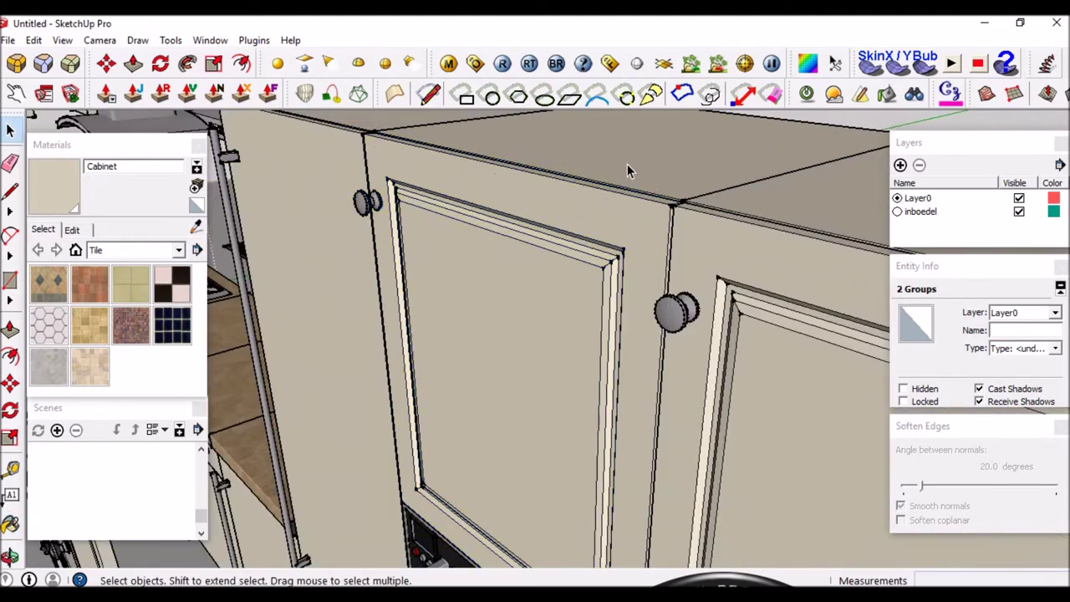
pyautogui.scroll(-3, 627, 168)
pyautogui.moveTo(618, 251); pyautogui.dragTo(599, 311, button='middle')
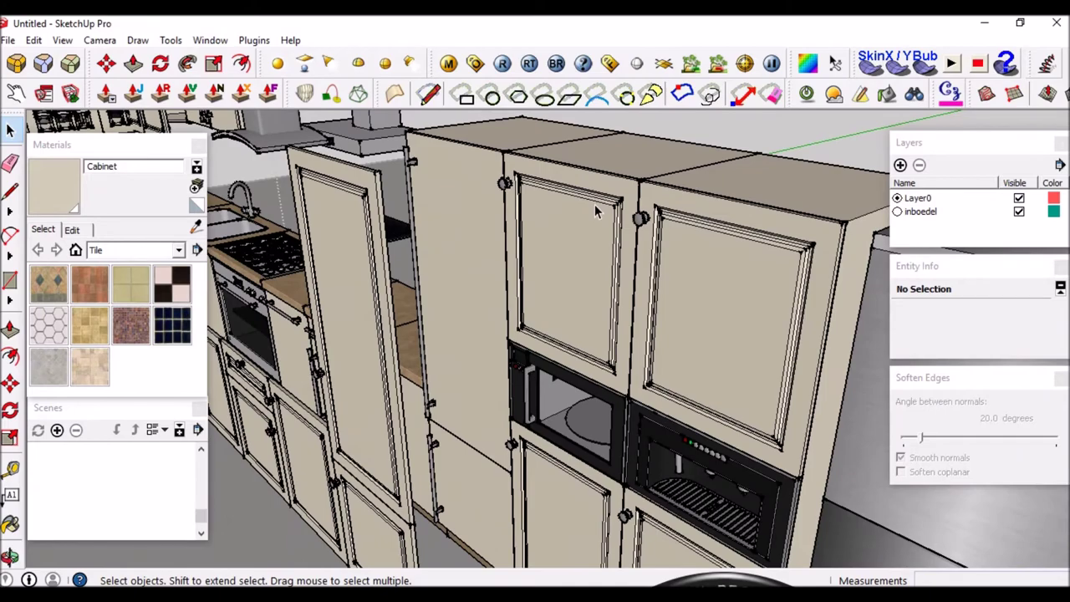
# Open the tall fridge cabinet group to inspect its door and drawer groups.
pyautogui.scroll(-2, 596, 212)
pyautogui.scroll(-2, 595, 217)
pyautogui.moveTo(585, 234); pyautogui.dragTo(564, 278, button='middle')
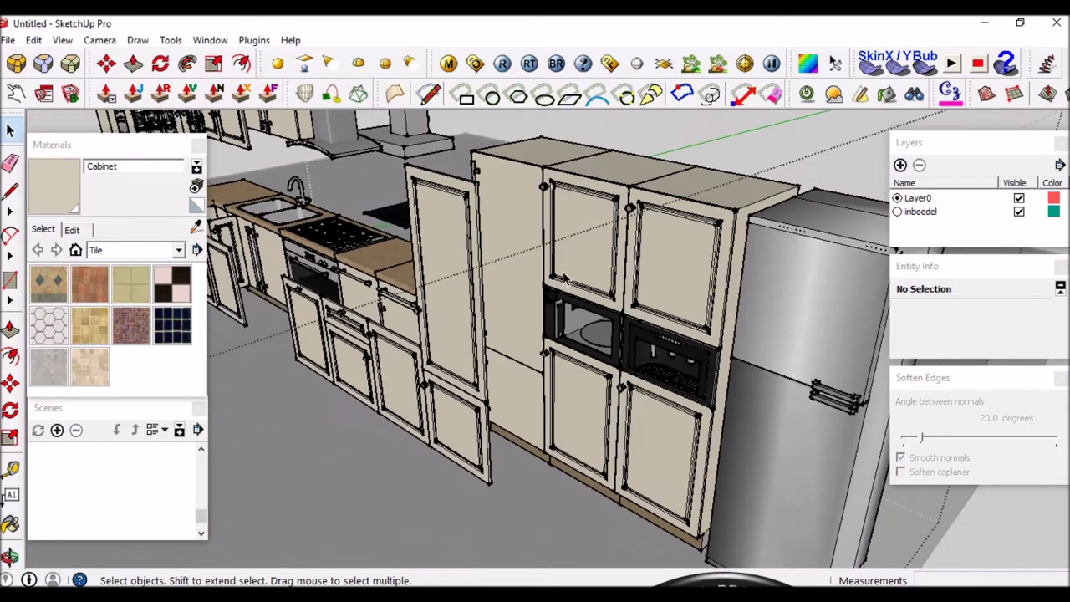
pyautogui.scroll(2, 518, 205)
pyautogui.moveTo(518, 205); pyautogui.dragTo(530, 187, button='middle')
pyautogui.scroll(2, 514, 207)
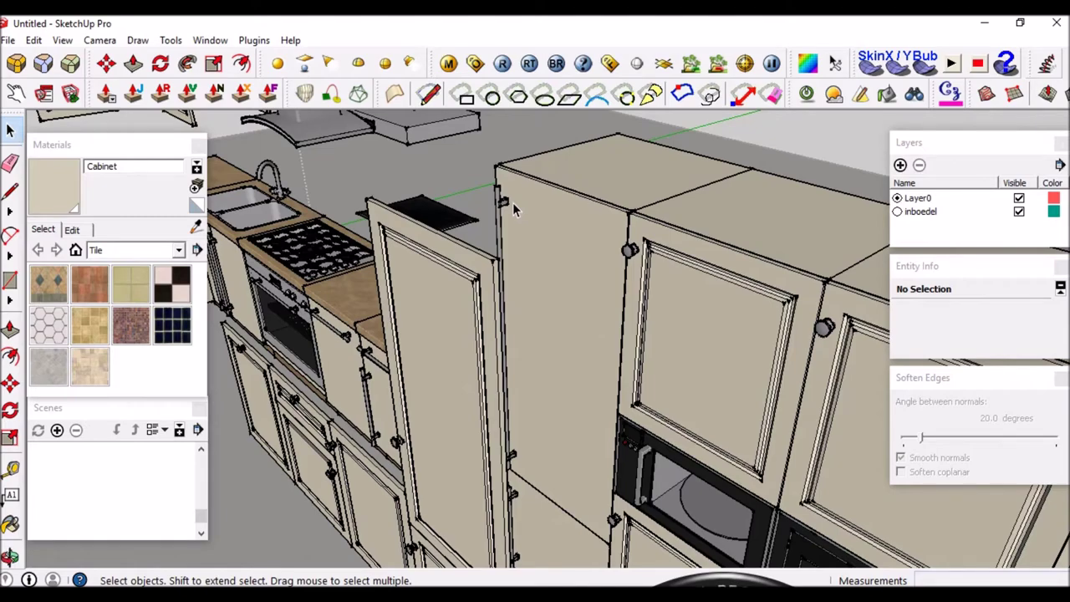
pyautogui.moveTo(552, 229)
pyautogui.mouseDown(button='middle')
pyautogui.moveTo(512, 214)
pyautogui.moveTo(580, 230)
pyautogui.mouseUp(button='middle')
pyautogui.click(512, 214)
pyautogui.doubleClick(512, 213)
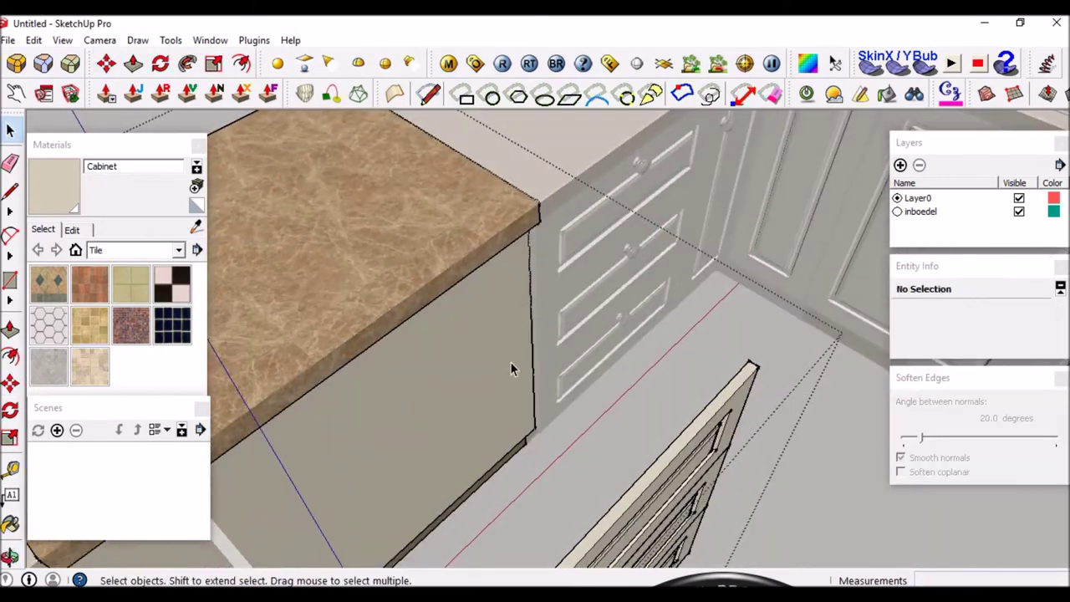
pyautogui.moveTo(697, 477)
pyautogui.mouseDown(button='middle')
pyautogui.moveTo(318, 339)
pyautogui.moveTo(383, 496)
pyautogui.mouseUp(button='middle')
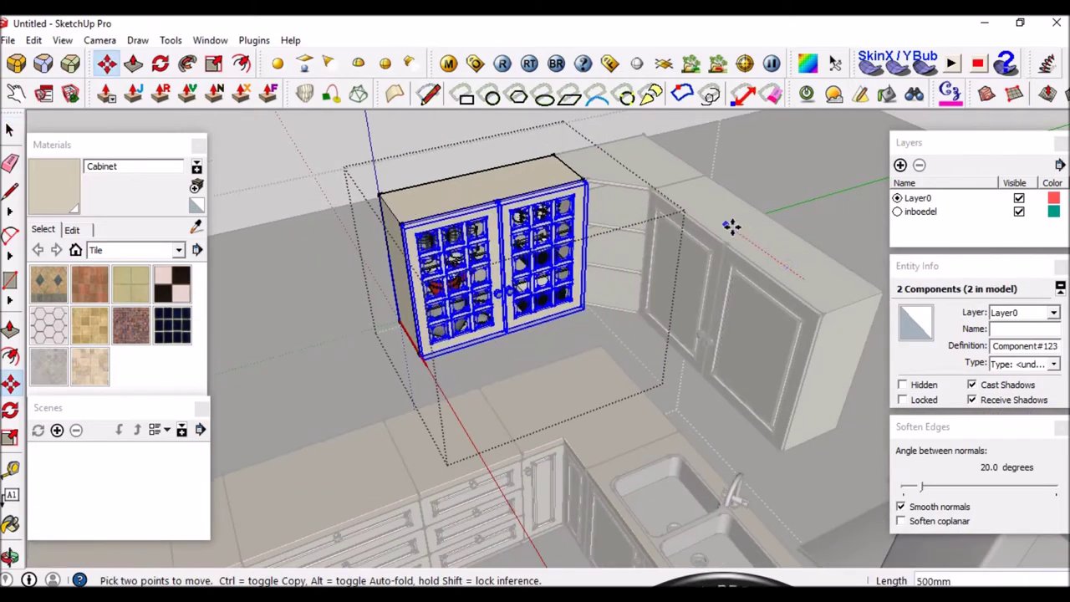
pyautogui.scroll(3, 677, 307)
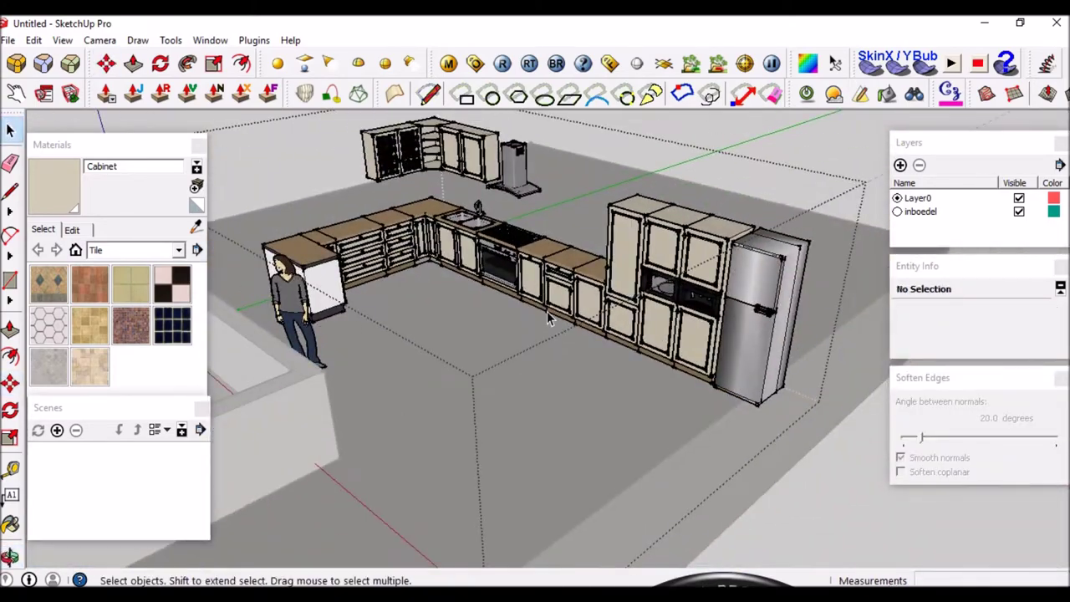
# Finish sampling the kitchen plint material and return to selecting.
pyautogui.scroll(5, 548, 318)
pyautogui.scroll(3, 446, 399)
pyautogui.scroll(2, 439, 349)
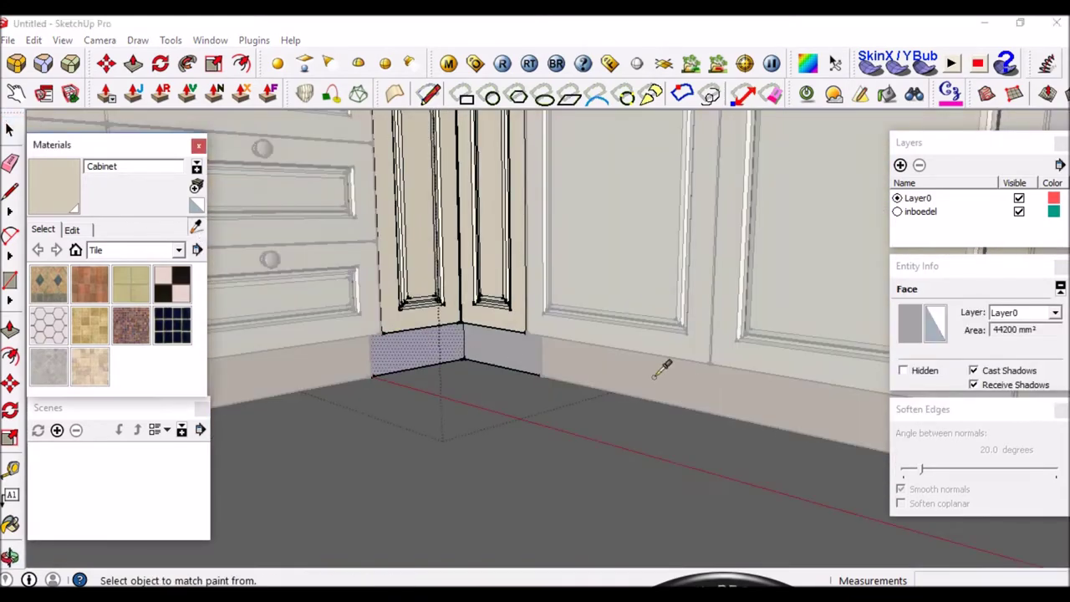
pyautogui.press('space')
pyautogui.scroll(-10, 483, 349)
pyautogui.moveTo(483, 349); pyautogui.dragTo(513, 264, button='middle')
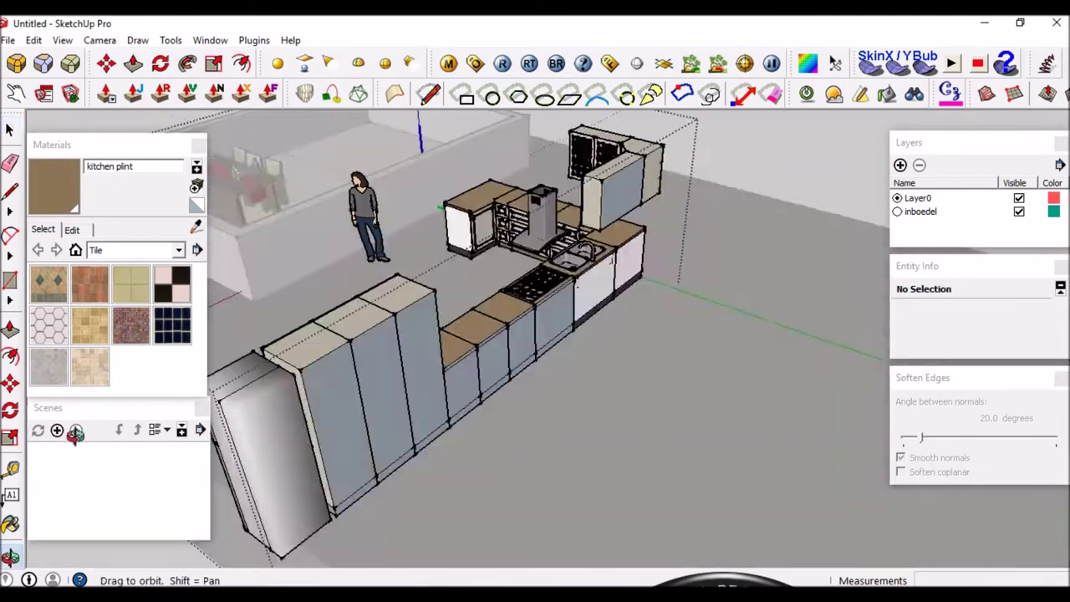
pyautogui.scroll(8, 513, 264)
pyautogui.scroll(6, 513, 264)
pyautogui.scroll(2, 661, 186)
# Push the plinth face inward by 46mm.
pyautogui.press('p')
pyautogui.click(671, 243)
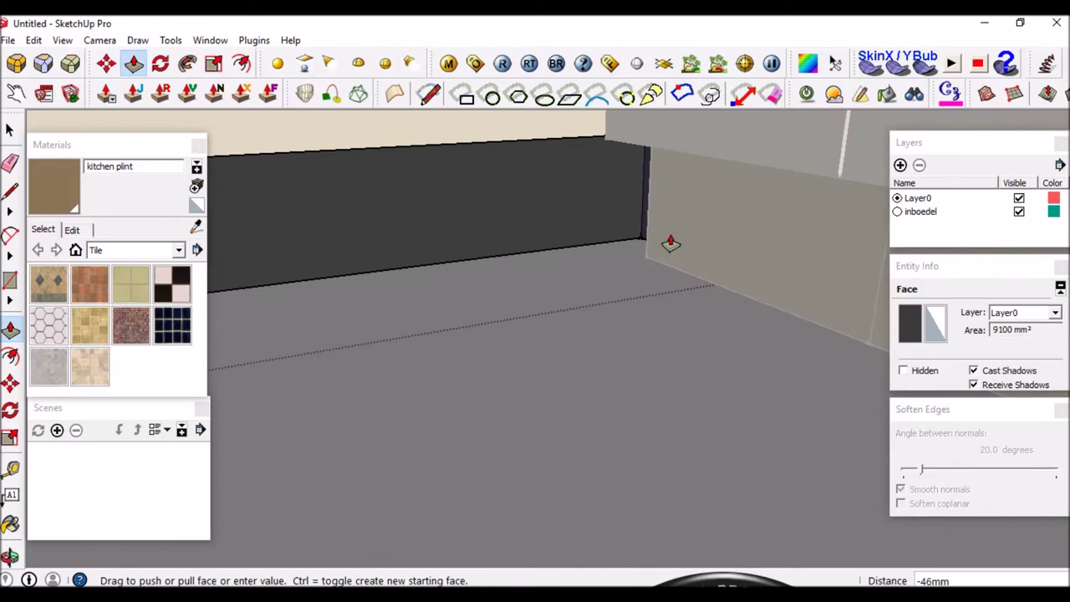
pyautogui.moveTo(646, 266); pyautogui.dragTo(665, 194, button='middle')
pyautogui.scroll(-3, 616, 317)
pyautogui.scroll(-5, 606, 408)
pyautogui.scroll(-4, 388, 290)
pyautogui.scroll(-3, 882, 393)
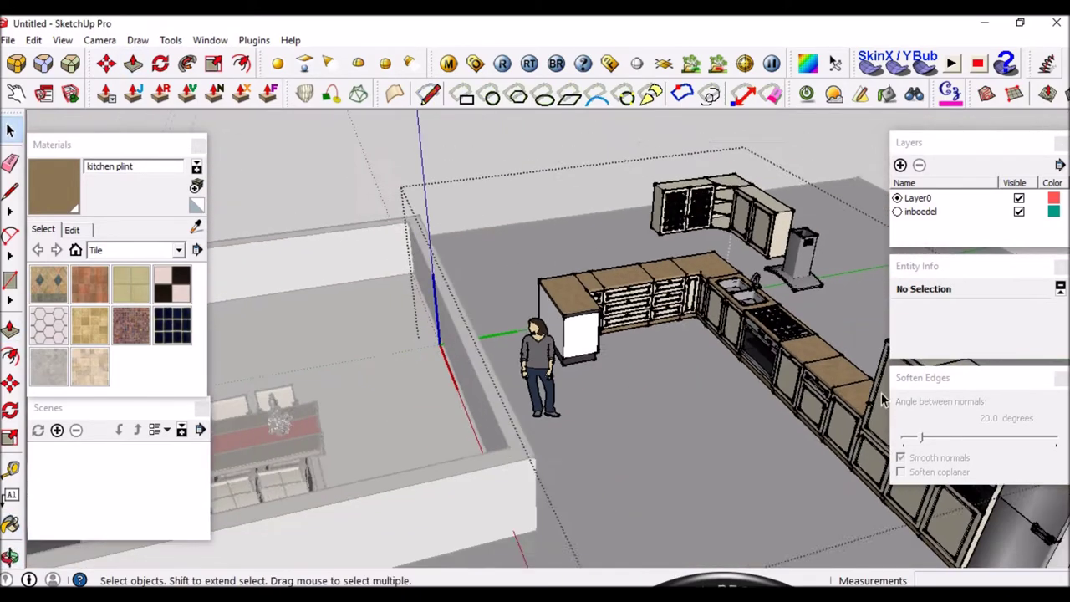
pyautogui.scroll(-2, 881, 393)
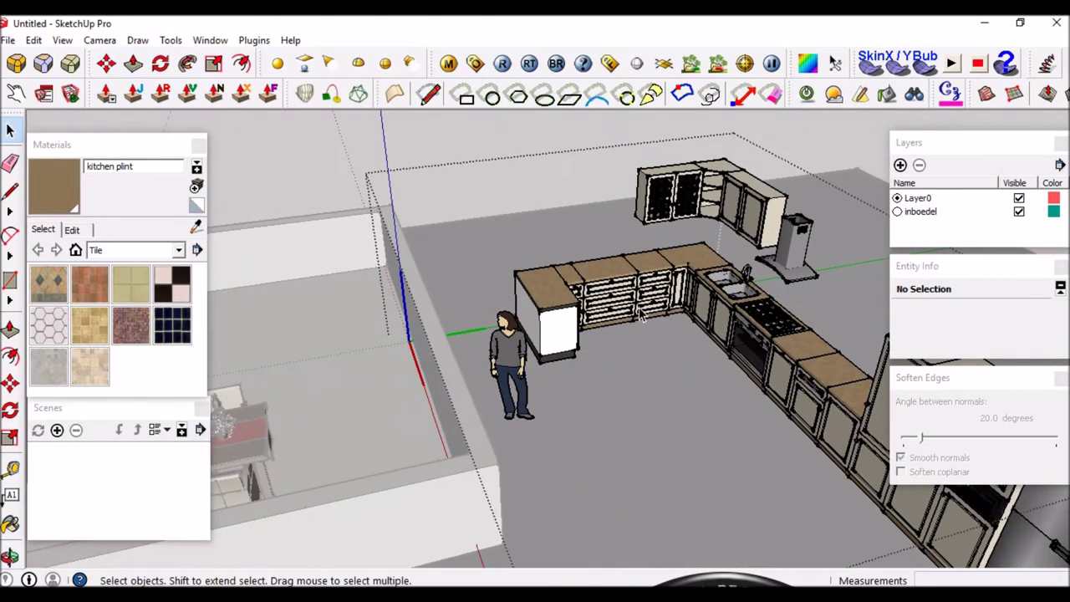
pyautogui.scroll(-2, 551, 357)
pyautogui.scroll(-2, 551, 357)
# Orbit out to view the kitchen alongside the room walls and dining table.
pyautogui.moveTo(519, 376)
pyautogui.mouseDown(button='middle')
pyautogui.moveTo(459, 402)
pyautogui.moveTo(495, 412)
pyautogui.mouseUp(button='middle')
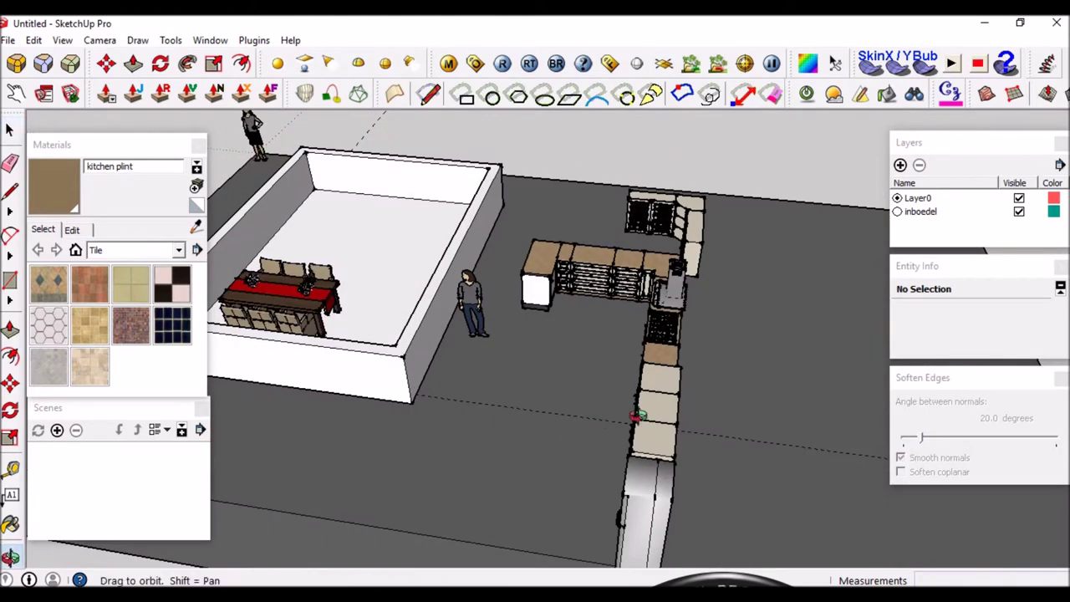
pyautogui.moveTo(613, 425); pyautogui.dragTo(826, 253, button='middle')
pyautogui.scroll(2, 832, 264)
pyautogui.scroll(2, 715, 261)
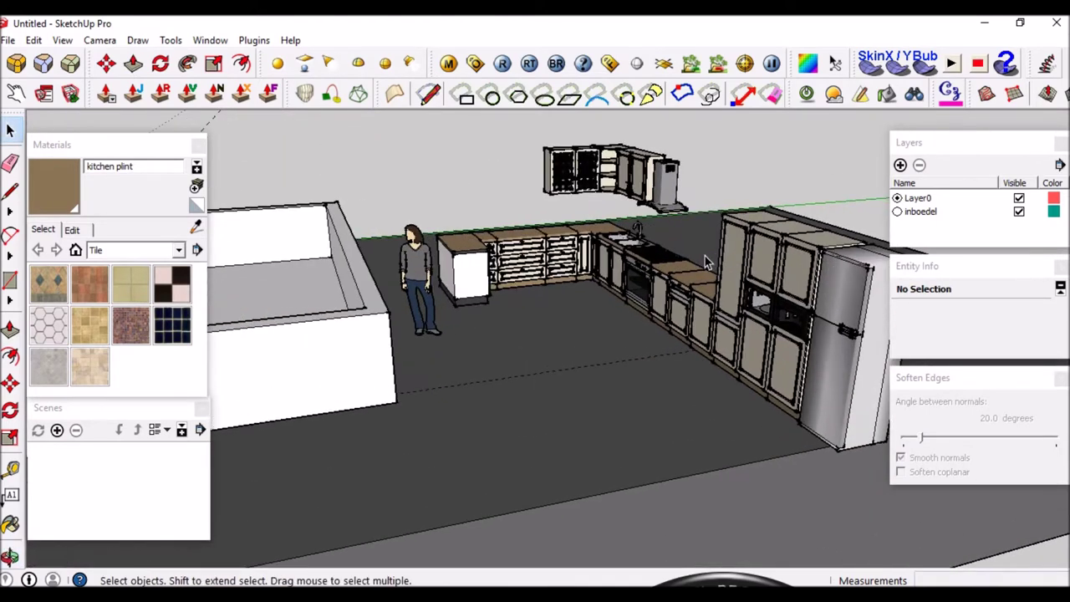
pyautogui.moveTo(652, 227)
pyautogui.mouseDown(button='middle')
pyautogui.moveTo(466, 272)
pyautogui.moveTo(606, 248)
pyautogui.mouseUp(button='middle')
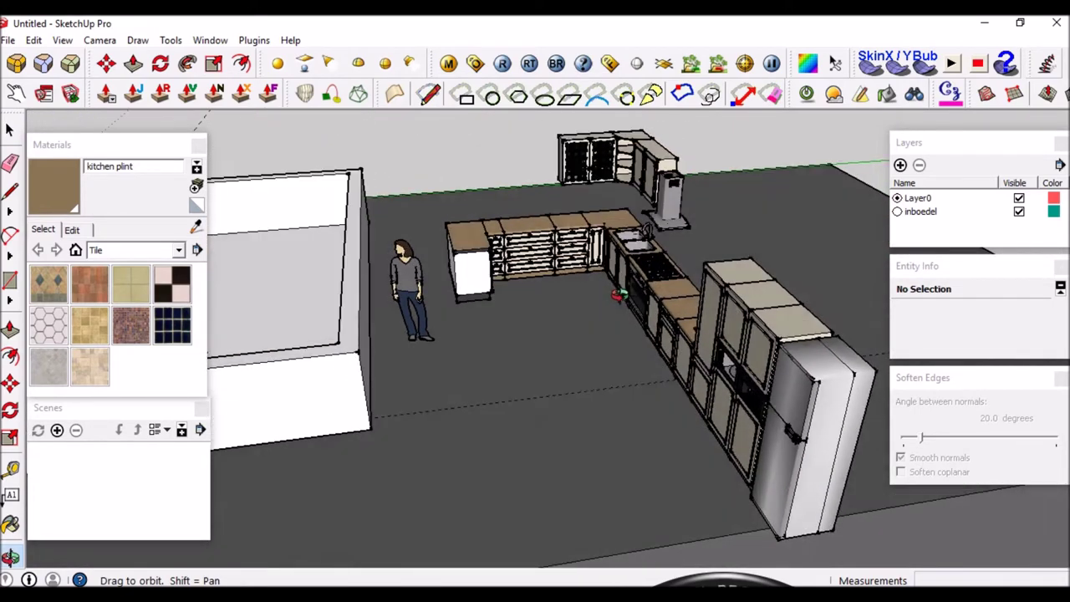
pyautogui.scroll(2, 611, 248)
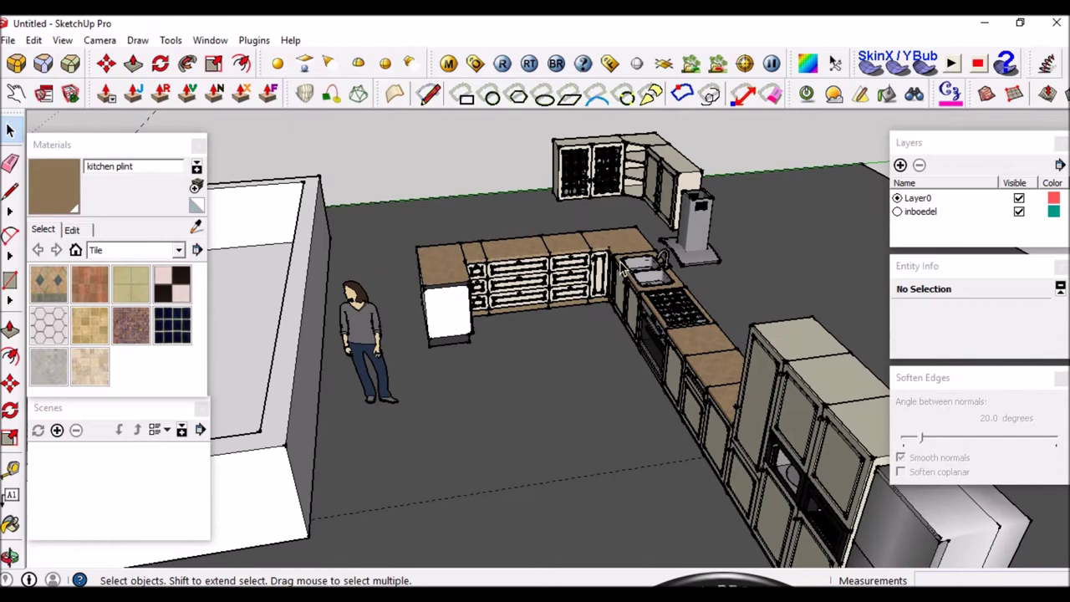
pyautogui.moveTo(515, 313)
pyautogui.mouseDown(button='middle')
pyautogui.moveTo(483, 332)
pyautogui.moveTo(634, 265)
pyautogui.mouseUp(button='middle')
pyautogui.scroll(2, 623, 268)
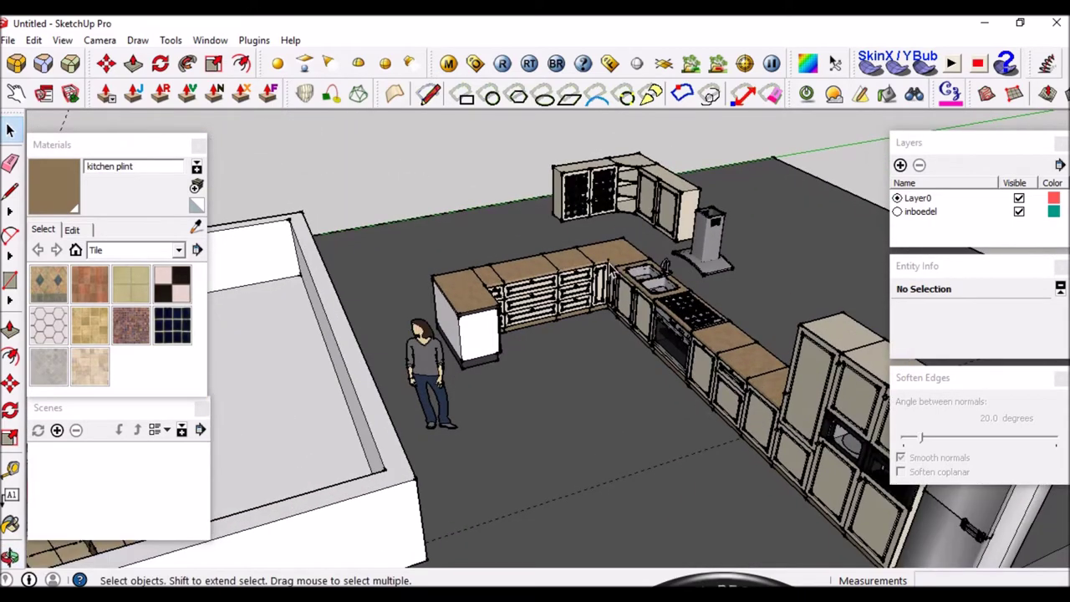
# Rotate the KITCHENN component 90° about its pivot.
pyautogui.click(550, 372)
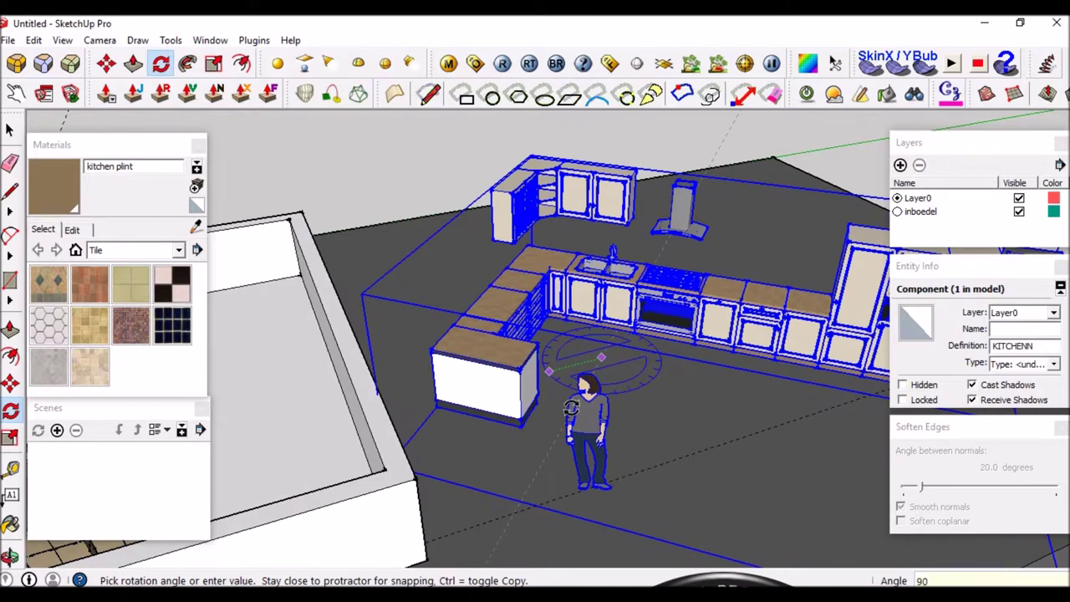
pyautogui.scroll(-3, 571, 407)
pyautogui.click(571, 407)
pyautogui.moveTo(571, 407); pyautogui.dragTo(598, 328, button='middle')
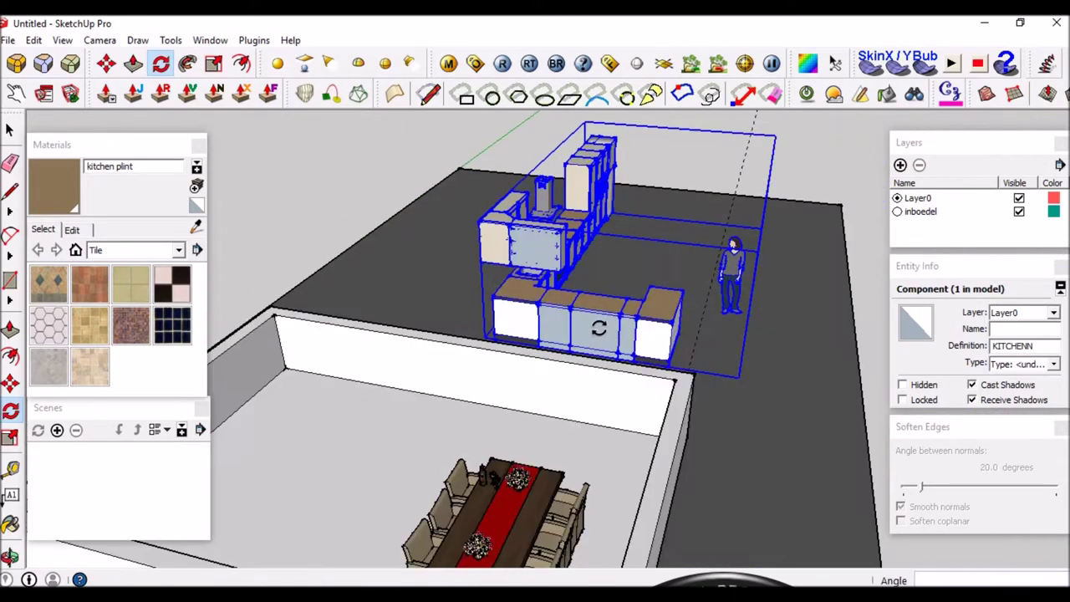
pyautogui.scroll(3, 599, 328)
pyautogui.scroll(3, 477, 309)
pyautogui.scroll(2, 494, 378)
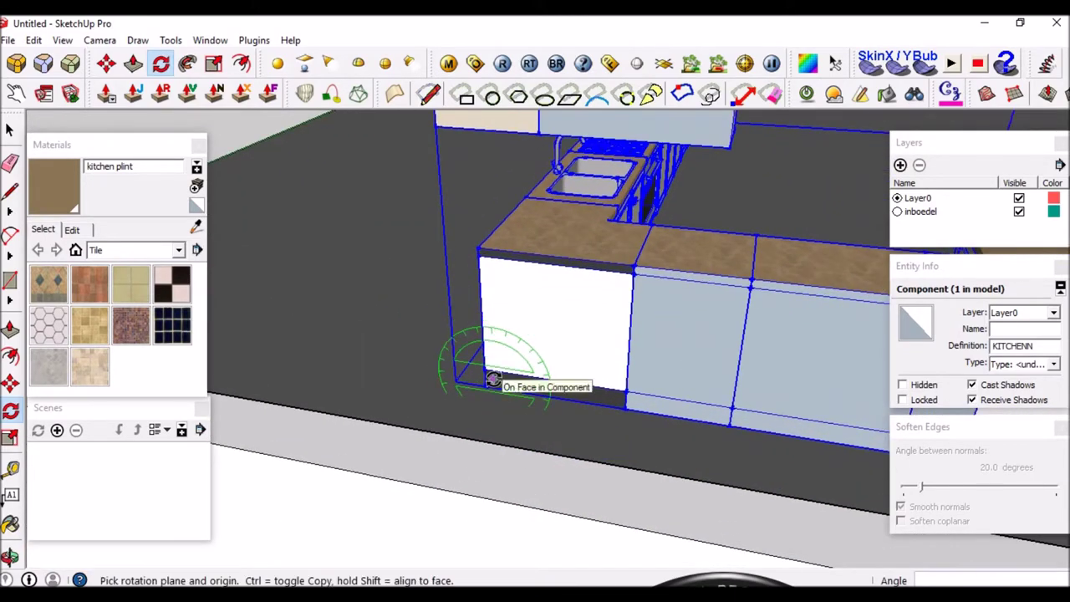
# Move the kitchen from its corner into the room next to the dining table.
pyautogui.click(484, 385)
pyautogui.moveTo(483, 386); pyautogui.dragTo(573, 334, button='middle')
pyautogui.scroll(-3, 574, 335)
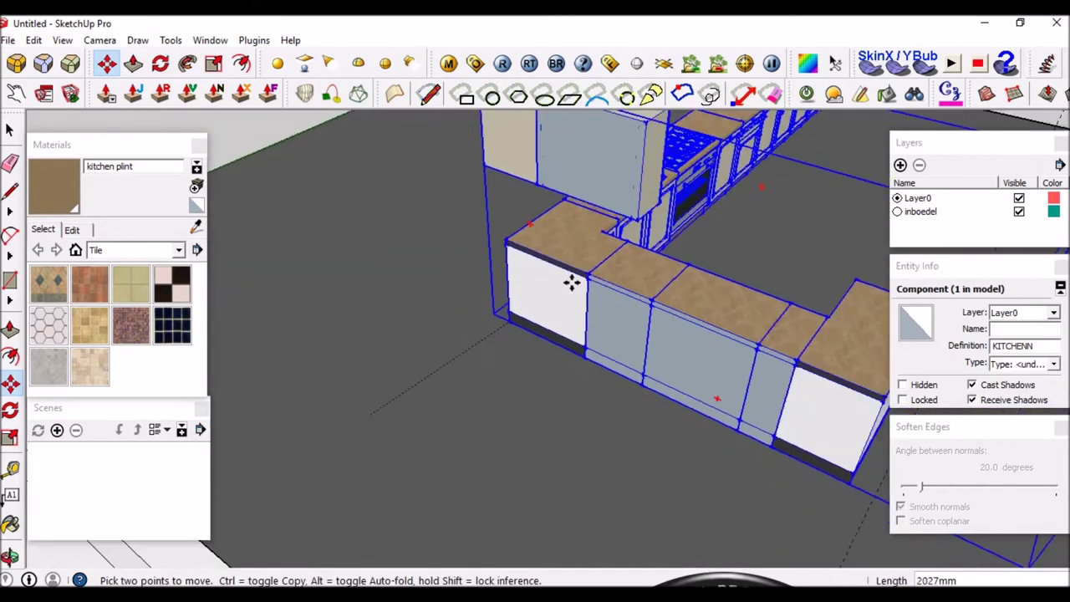
pyautogui.scroll(-3, 597, 246)
pyautogui.scroll(-2, 595, 253)
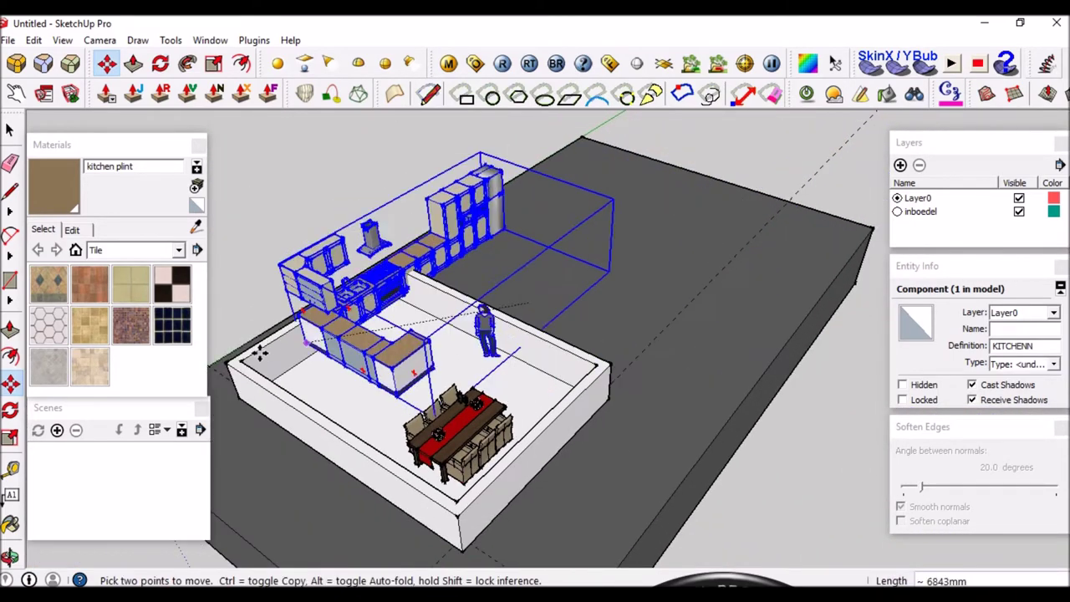
pyautogui.scroll(3, 261, 355)
pyautogui.scroll(2, 261, 355)
pyautogui.moveTo(261, 355); pyautogui.dragTo(278, 364, button='middle')
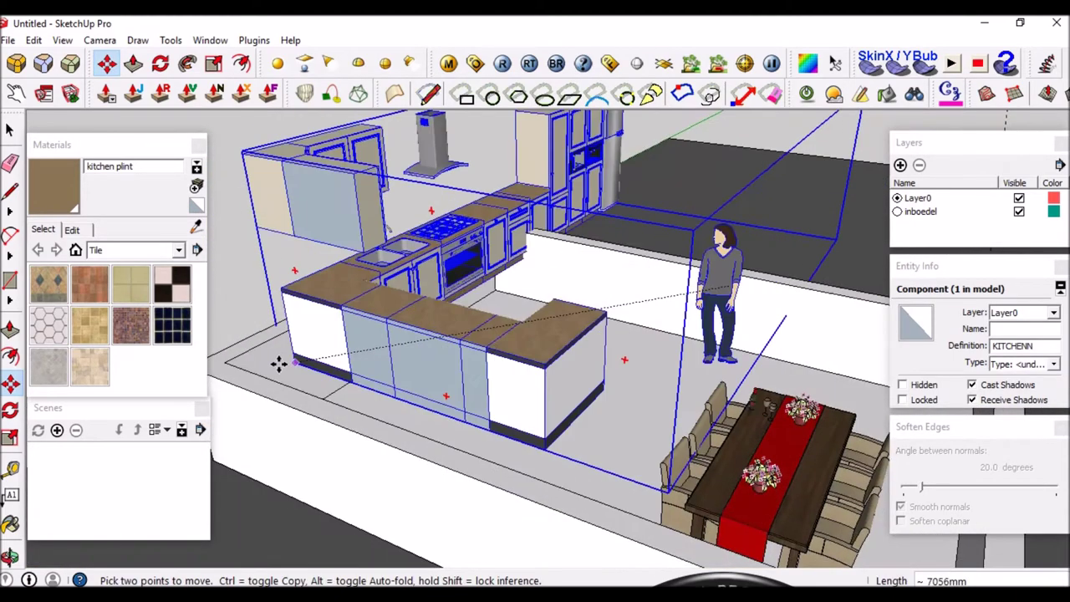
pyautogui.scroll(2, 279, 363)
pyautogui.moveTo(363, 411); pyautogui.dragTo(419, 366, button='middle')
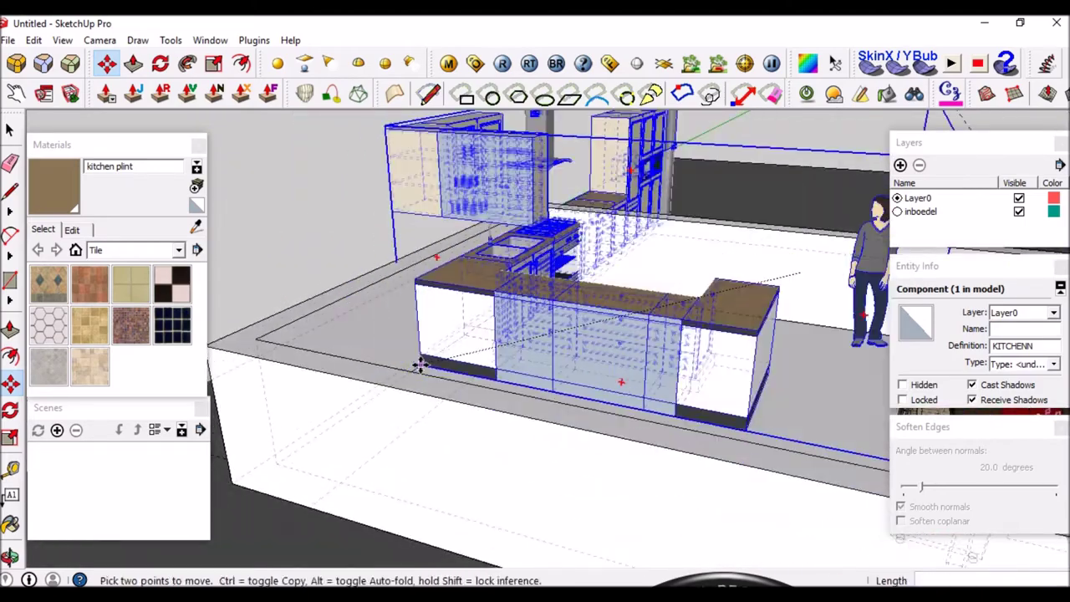
pyautogui.scroll(-2, 354, 413)
pyautogui.scroll(3, 354, 425)
pyautogui.scroll(1, 399, 387)
pyautogui.scroll(-2, 340, 437)
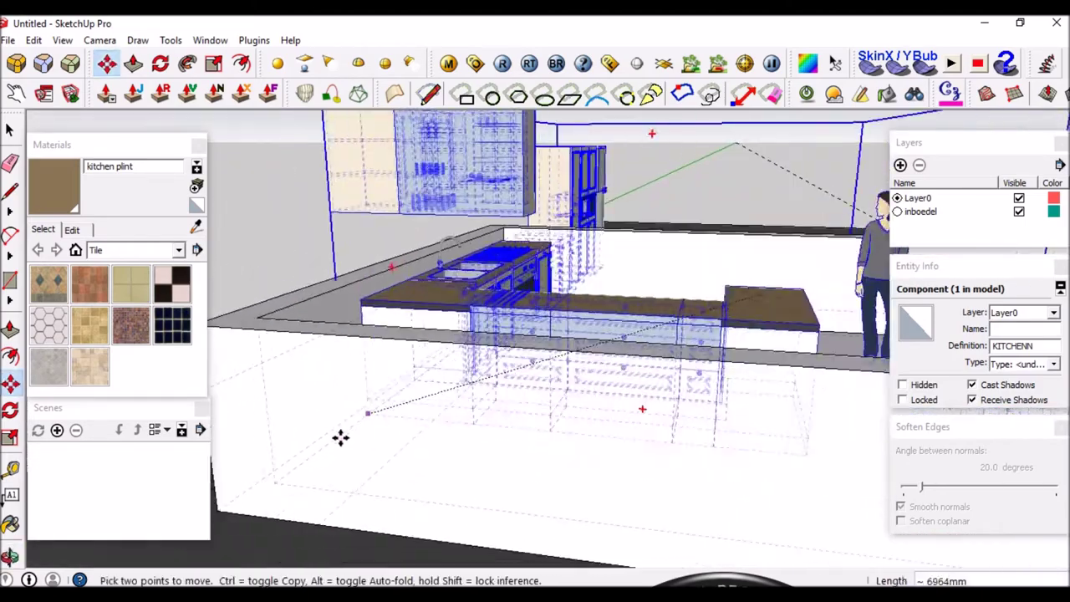
pyautogui.scroll(2, 340, 438)
pyautogui.scroll(-1, 306, 470)
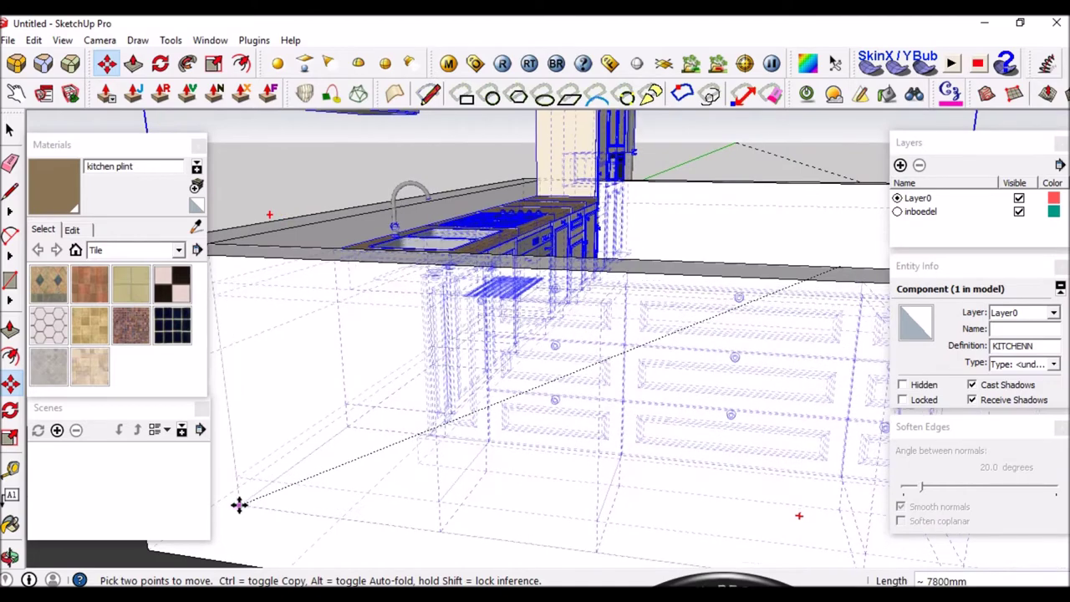
pyautogui.scroll(-3, 507, 197)
pyautogui.moveTo(540, 270); pyautogui.dragTo(473, 311, button='middle')
pyautogui.scroll(-2, 609, 270)
pyautogui.moveTo(610, 270)
pyautogui.mouseDown(button='middle')
pyautogui.moveTo(418, 346)
pyautogui.moveTo(538, 291)
pyautogui.moveTo(543, 274)
pyautogui.moveTo(418, 265)
pyautogui.moveTo(465, 265)
pyautogui.mouseUp(button='middle')
pyautogui.press('space')
pyautogui.scroll(2, 679, 267)
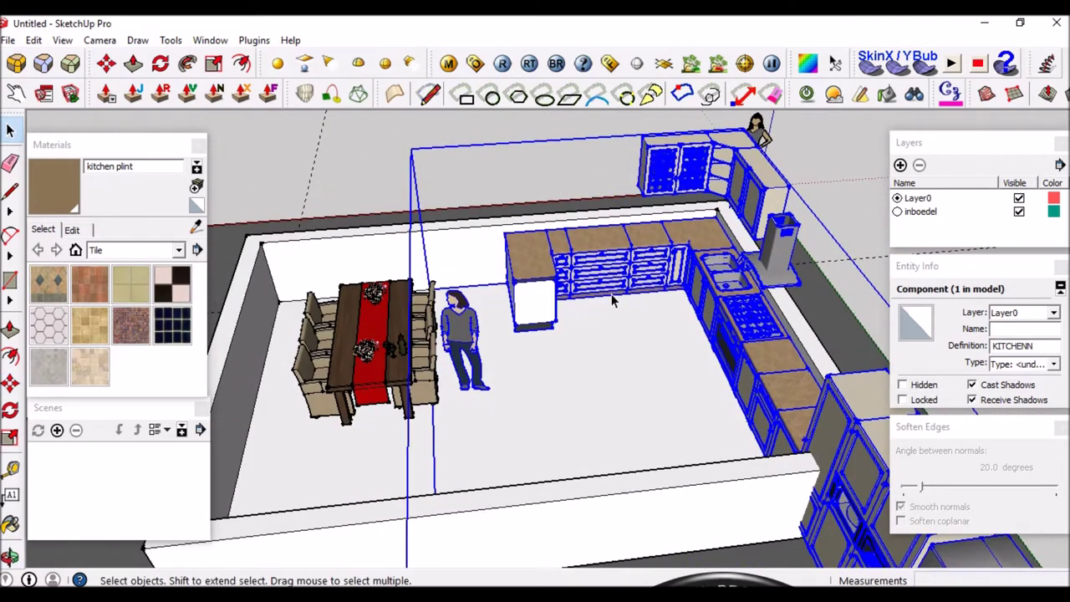
# Orbit and zoom to frame the wall behind the dining table, deselecting the table.
pyautogui.scroll(1, 612, 301)
pyautogui.scroll(2, 518, 276)
pyautogui.scroll(-2, 390, 246)
pyautogui.scroll(2, 440, 246)
pyautogui.scroll(1, 452, 263)
pyautogui.moveTo(461, 282)
pyautogui.mouseDown(button='middle')
pyautogui.moveTo(551, 335)
pyautogui.moveTo(633, 313)
pyautogui.mouseUp(button='middle')
pyautogui.scroll(-2, 586, 292)
pyautogui.scroll(-1, 555, 275)
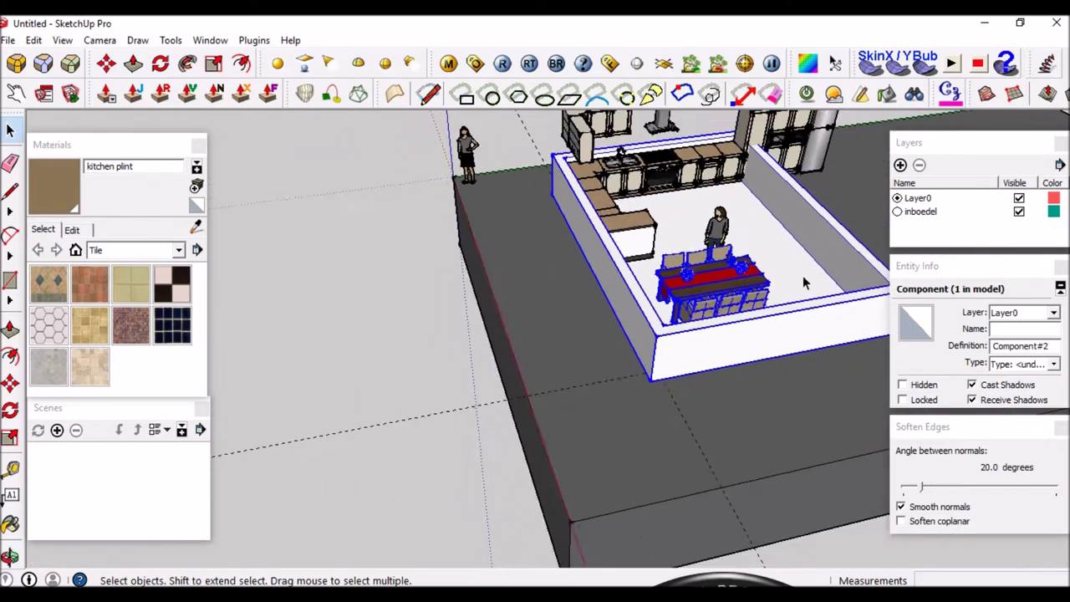
pyautogui.scroll(1, 627, 280)
pyautogui.moveTo(673, 282)
pyautogui.mouseDown(button='middle')
pyautogui.moveTo(562, 227)
pyautogui.moveTo(298, 220)
pyautogui.moveTo(504, 208)
pyautogui.moveTo(423, 196)
pyautogui.mouseUp(button='middle')
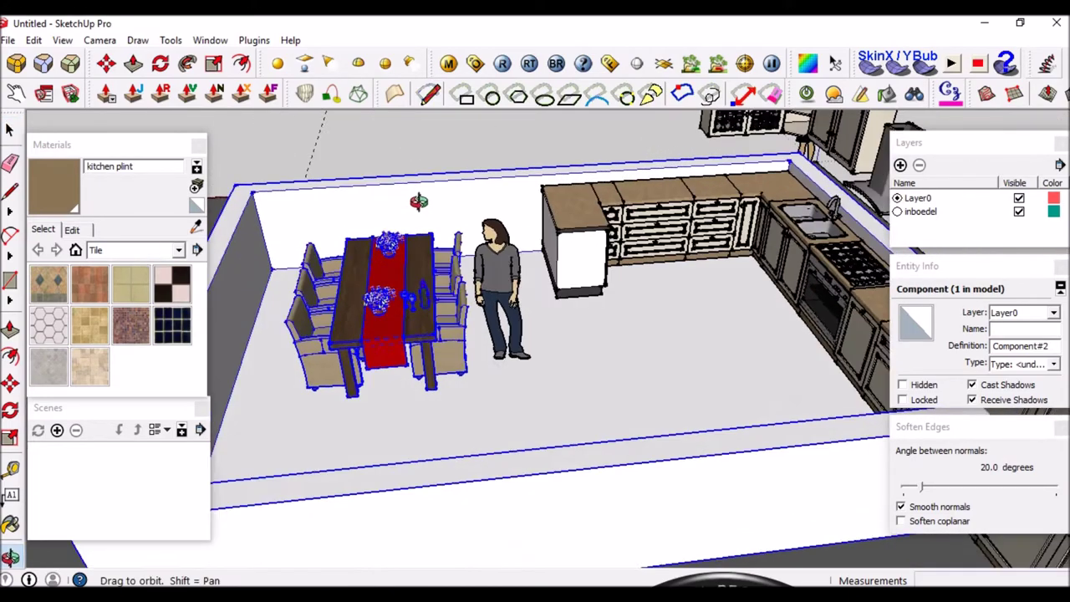
pyautogui.scroll(2, 468, 179)
pyautogui.scroll(2, 471, 181)
pyautogui.click(471, 174)
pyautogui.moveTo(467, 167)
pyautogui.mouseDown(button='middle')
pyautogui.moveTo(502, 234)
pyautogui.moveTo(560, 267)
pyautogui.mouseUp(button='middle')
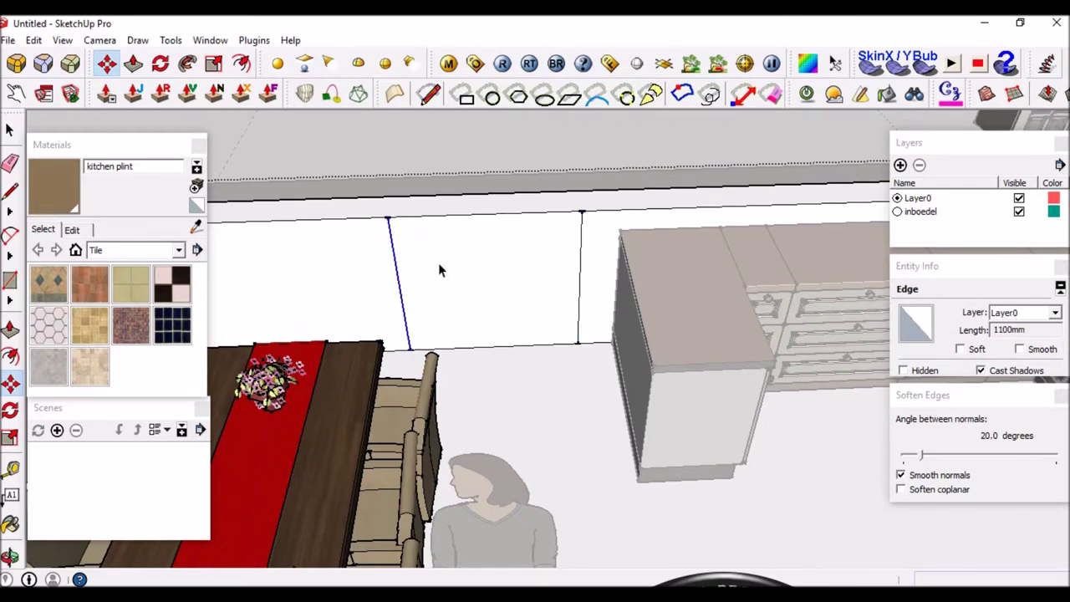
# Push the marked 1100 mm wall section back 250 mm with Push/Pull.
pyautogui.moveTo(420, 266); pyautogui.dragTo(535, 270, button='middle')
pyautogui.scroll(3, 535, 268)
pyautogui.press('p')
pyautogui.moveTo(454, 275)
pyautogui.mouseDown()
pyautogui.moveTo(393, 167)
pyautogui.moveTo(418, 183)
pyautogui.mouseUp()
pyautogui.press('space')
pyautogui.scroll(-3, 679, 193)
pyautogui.scroll(-3, 677, 189)
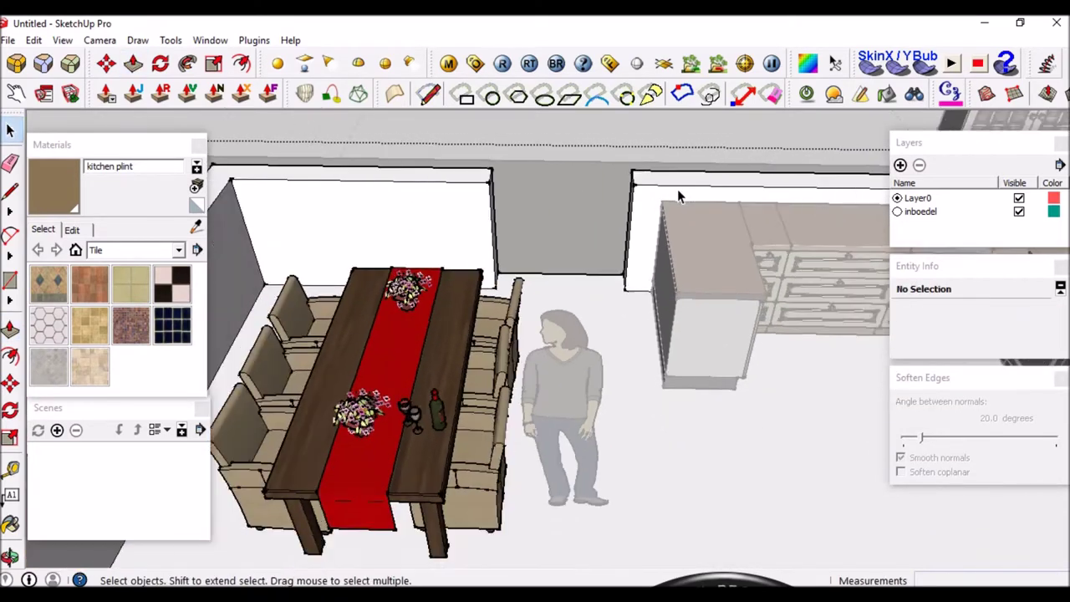
# Leave the editing context and select the narrow drawer cabinet in the kitchen.
pyautogui.moveTo(512, 257)
pyautogui.mouseDown(button='middle')
pyautogui.moveTo(515, 243)
pyautogui.moveTo(665, 302)
pyautogui.moveTo(644, 270)
pyautogui.mouseUp(button='middle')
pyautogui.scroll(-2, 512, 242)
pyautogui.scroll(-2, 509, 239)
pyautogui.scroll(3, 633, 201)
pyautogui.scroll(-4, 585, 226)
pyautogui.scroll(2, 719, 246)
pyautogui.scroll(3, 686, 262)
pyautogui.moveTo(686, 261); pyautogui.dragTo(588, 232, button='middle')
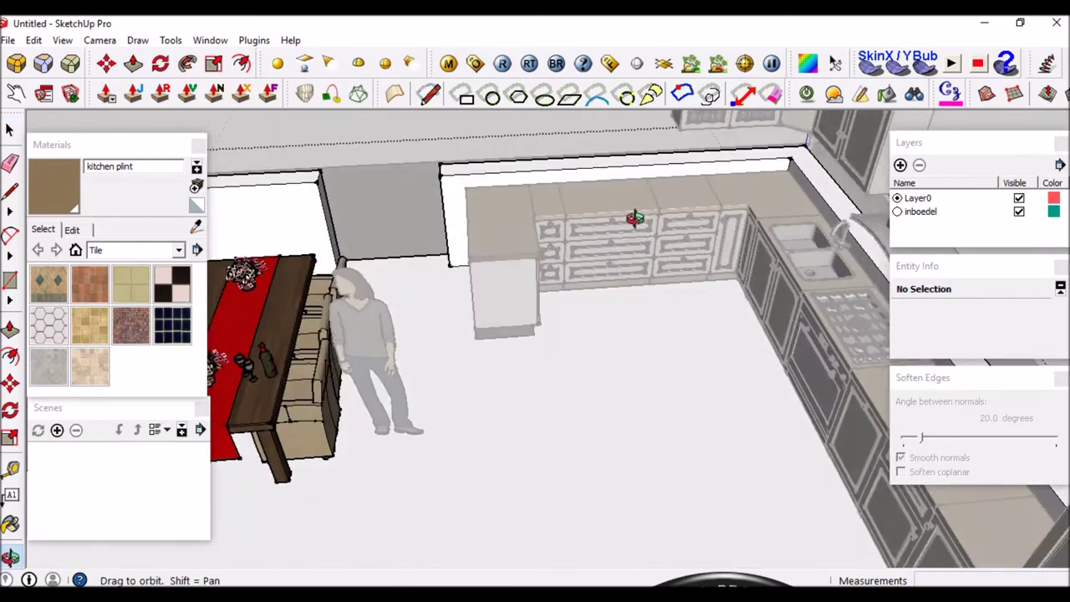
pyautogui.scroll(2, 597, 189)
pyautogui.scroll(2, 590, 192)
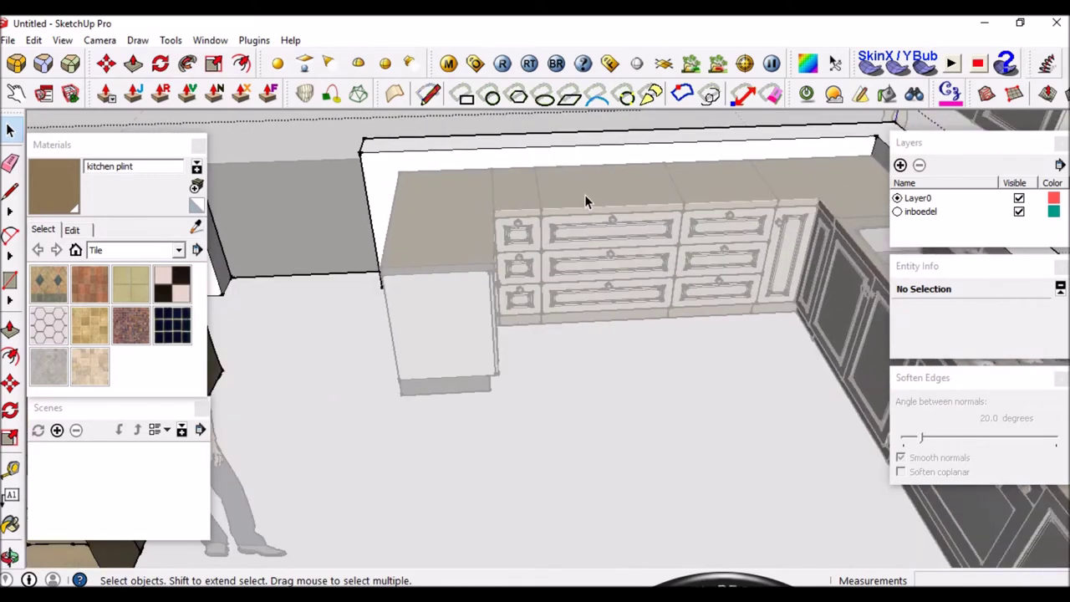
pyautogui.press('Escape')
pyautogui.click(520, 184)
pyautogui.scroll(-2, 520, 184)
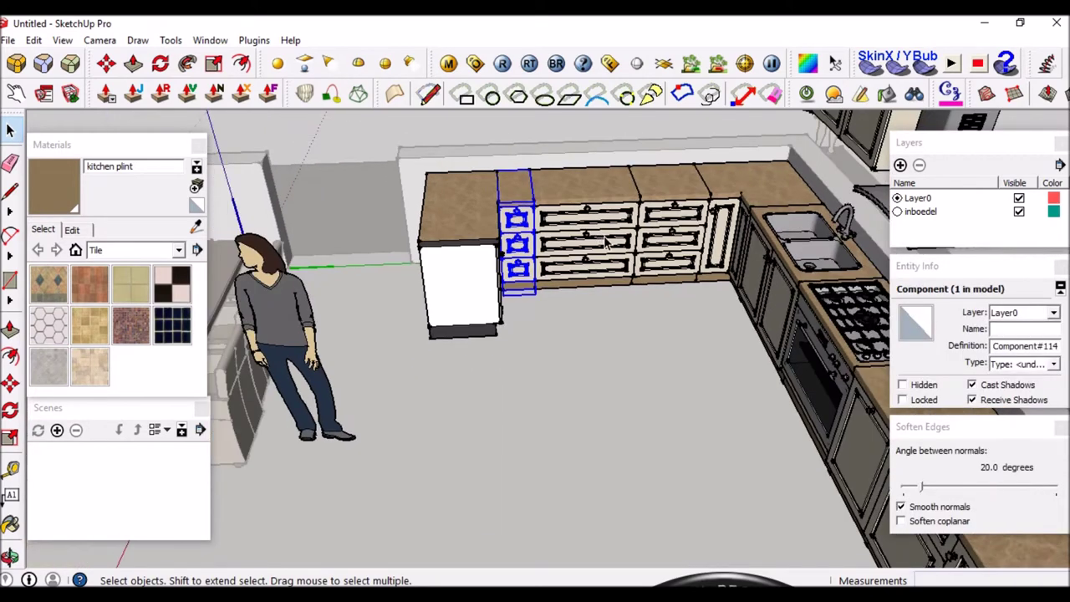
# Move the end cabinet with countertop to its new position.
pyautogui.scroll(2, 520, 199)
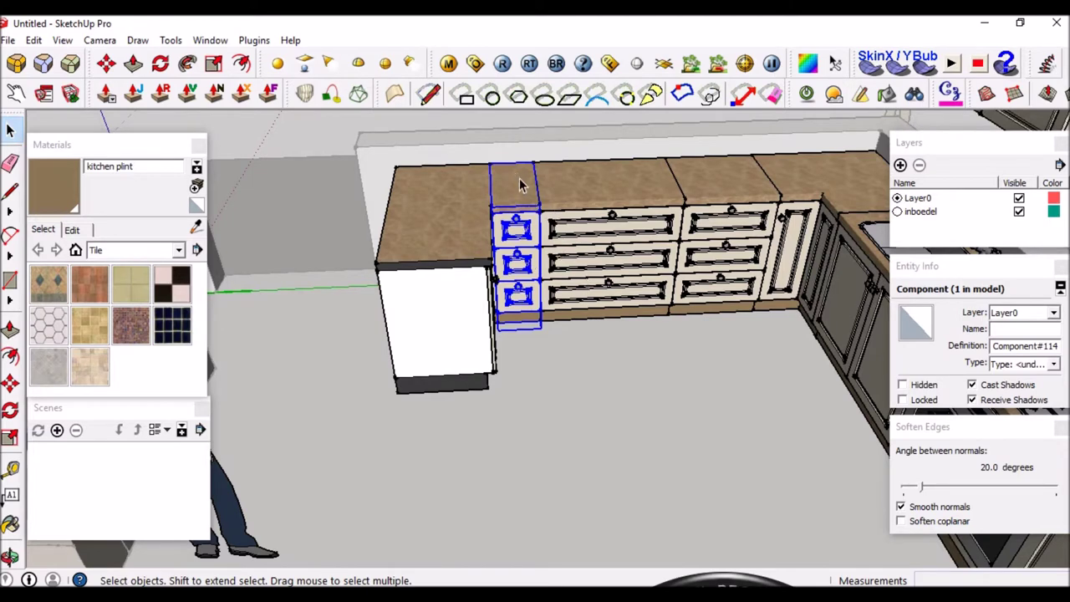
pyautogui.scroll(1, 520, 184)
pyautogui.scroll(-3, 512, 191)
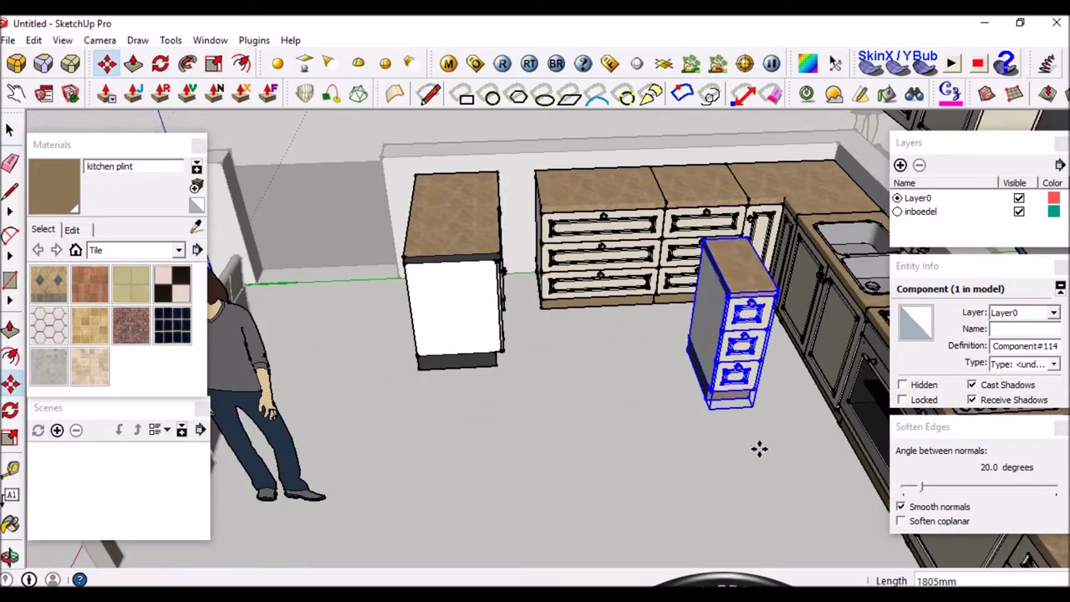
pyautogui.scroll(2, 524, 227)
pyautogui.scroll(2, 429, 173)
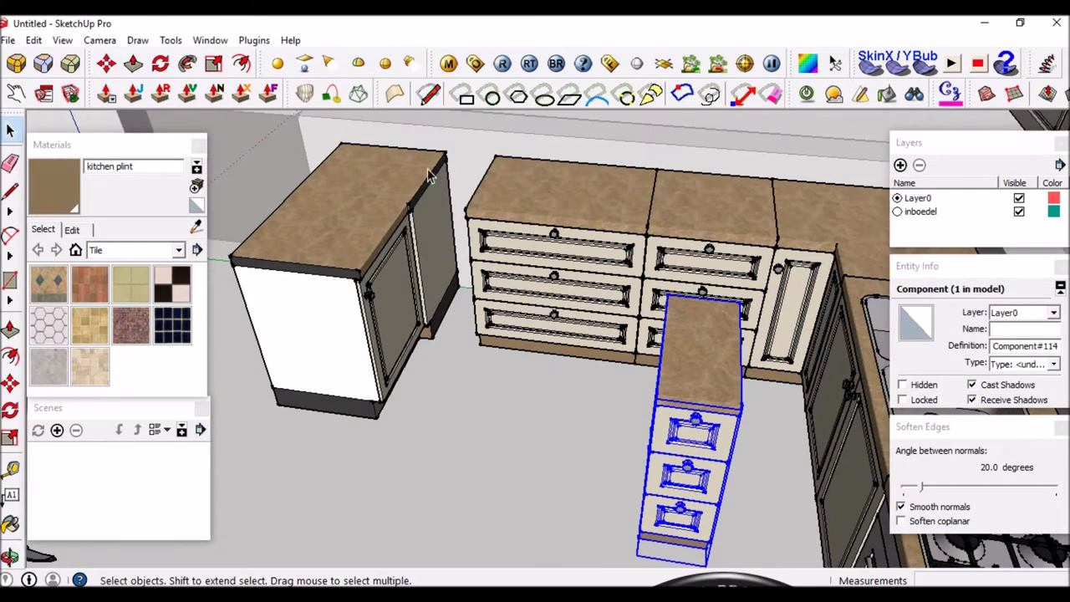
pyautogui.scroll(2, 422, 166)
pyautogui.press('m')
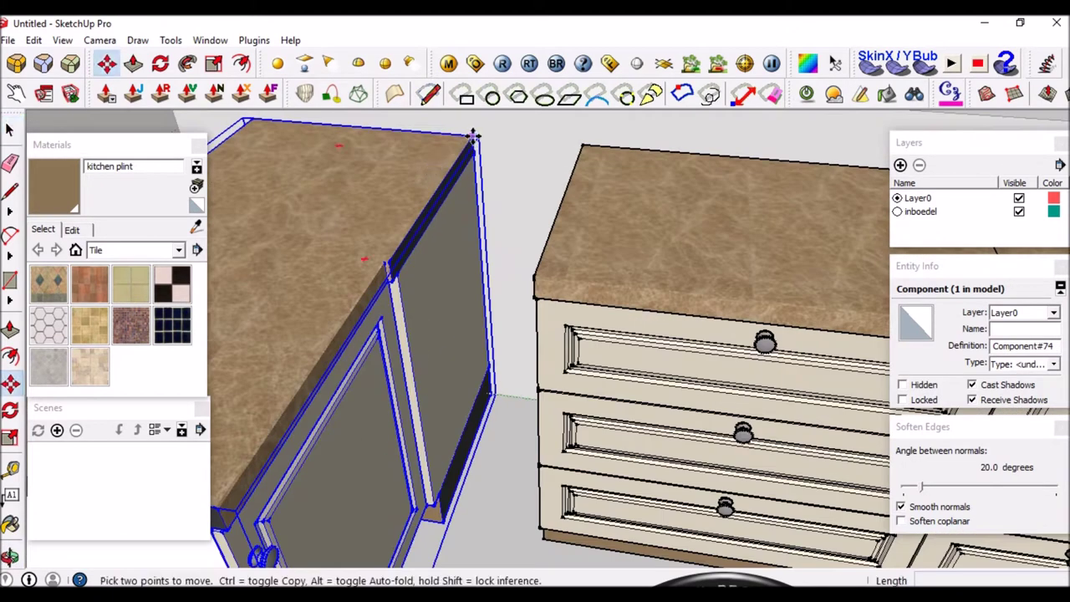
pyautogui.click(467, 145)
pyautogui.click(575, 142)
pyautogui.press('space')
pyautogui.scroll(-3, 575, 209)
pyautogui.scroll(-3, 575, 209)
# Select the sink cabinet.
pyautogui.moveTo(602, 243)
pyautogui.mouseDown(button='middle')
pyautogui.moveTo(686, 216)
pyautogui.moveTo(600, 297)
pyautogui.mouseUp(button='middle')
pyautogui.moveTo(513, 201)
pyautogui.mouseDown(button='middle')
pyautogui.moveTo(689, 298)
pyautogui.moveTo(636, 216)
pyautogui.moveTo(619, 209)
pyautogui.moveTo(623, 159)
pyautogui.mouseUp(button='middle')
pyautogui.scroll(-2, 669, 268)
pyautogui.scroll(3, 652, 251)
pyautogui.scroll(-2, 619, 209)
pyautogui.click(623, 158)
pyautogui.scroll(2, 633, 171)
pyautogui.scroll(2, 631, 180)
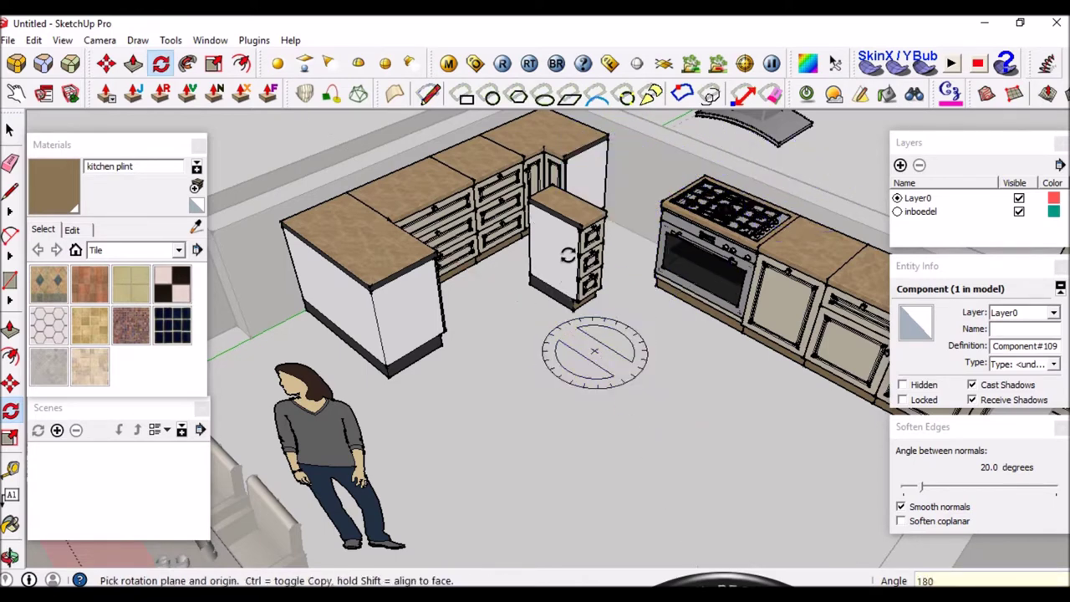
# Move the sink cabinet out into the room.
pyautogui.moveTo(583, 284); pyautogui.dragTo(557, 239, button='middle')
pyautogui.scroll(-2, 586, 316)
pyautogui.scroll(3, 612, 295)
pyautogui.moveTo(548, 408)
pyautogui.mouseDown(button='middle')
pyautogui.moveTo(535, 354)
pyautogui.moveTo(425, 410)
pyautogui.moveTo(259, 422)
pyautogui.mouseUp(button='middle')
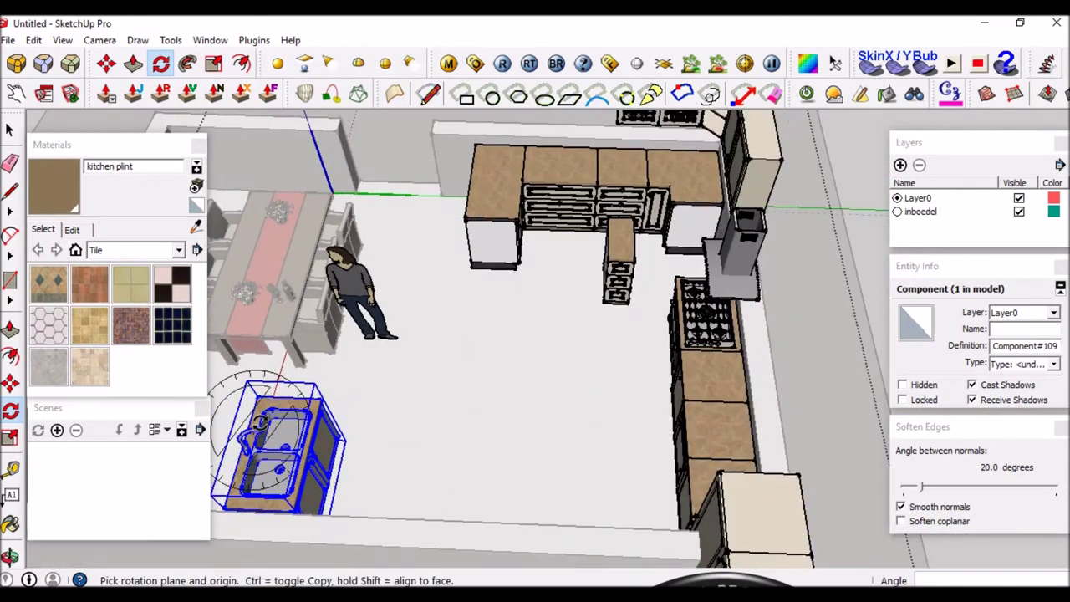
pyautogui.scroll(1, 259, 422)
pyautogui.scroll(1, 268, 392)
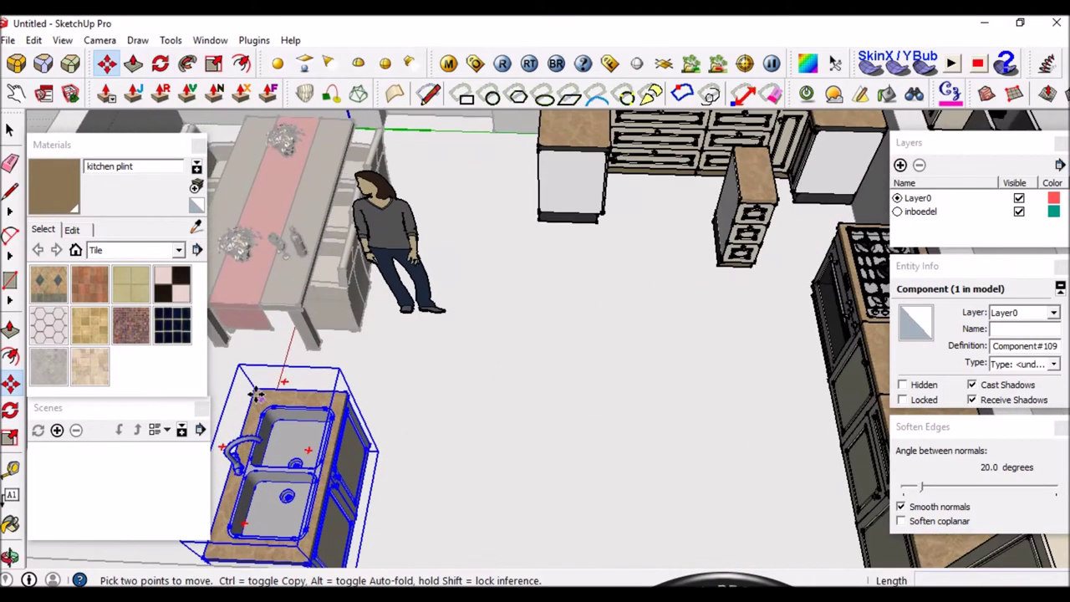
pyautogui.click(274, 397)
pyautogui.scroll(-3, 550, 251)
pyautogui.scroll(2, 466, 239)
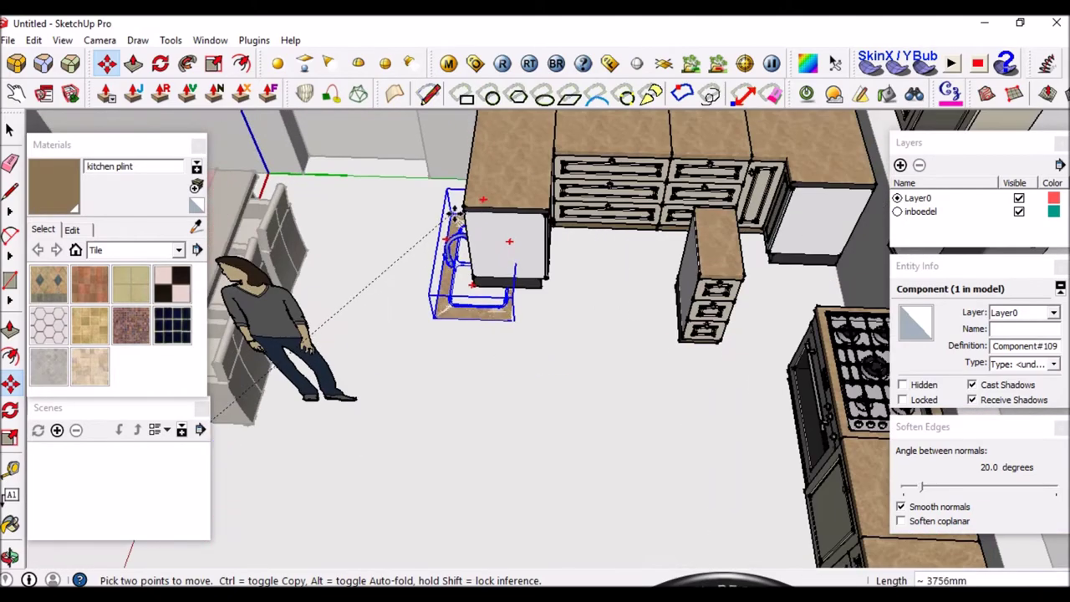
pyautogui.scroll(1, 466, 205)
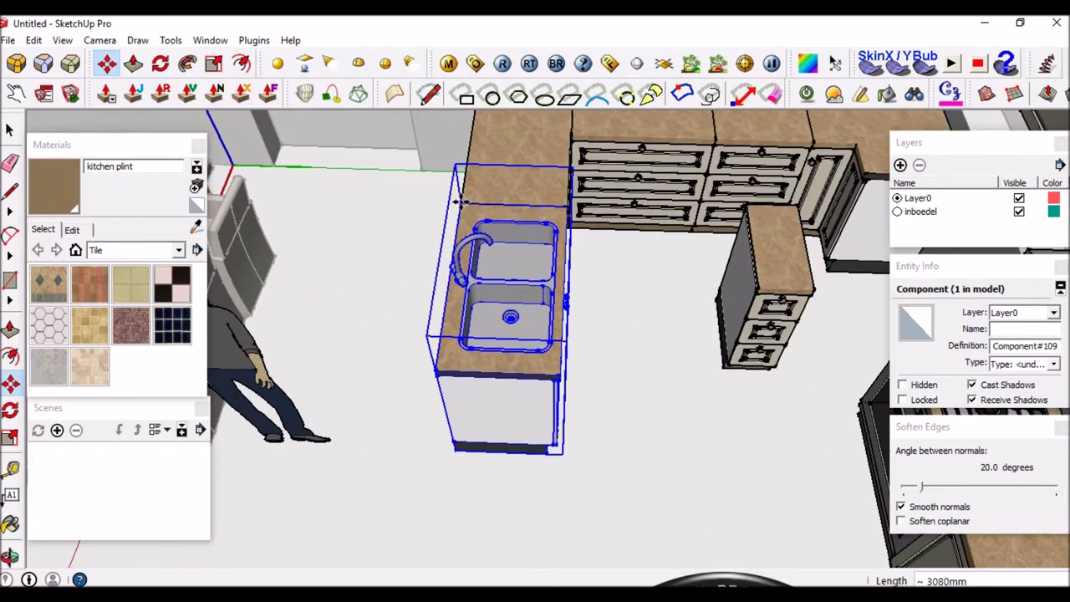
pyautogui.scroll(-3, 549, 170)
pyautogui.moveTo(454, 280); pyautogui.dragTo(469, 251, button='middle')
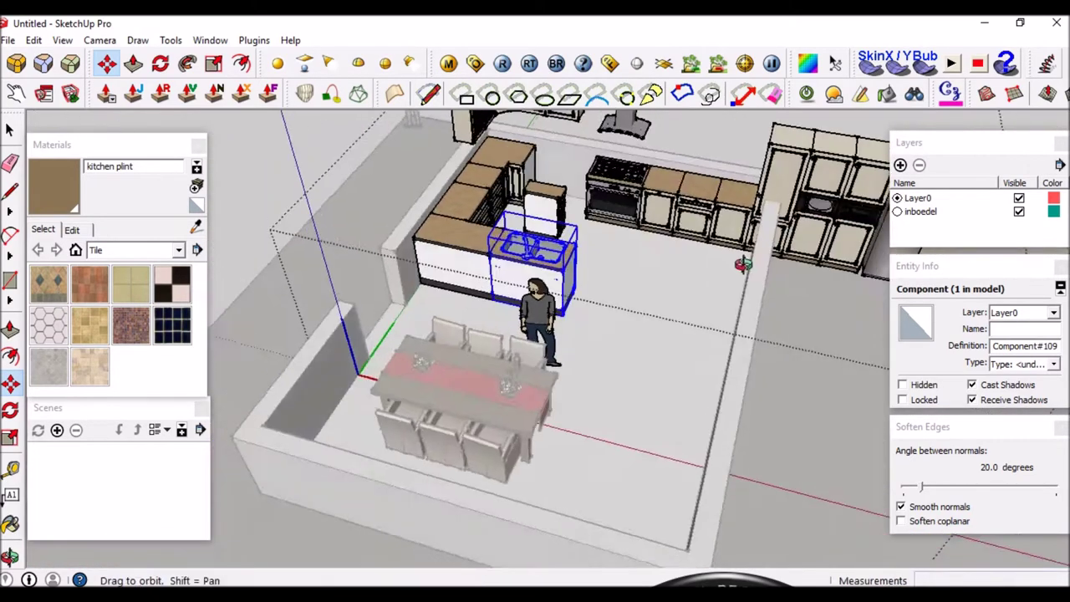
pyautogui.press('space')
# Select the stove and range hood together and shift them left.
pyautogui.scroll(3, 586, 217)
pyautogui.click(648, 207)
pyautogui.keyDown('shift'); pyautogui.click(616, 125); pyautogui.keyUp('shift')
pyautogui.scroll(-3, 616, 134)
pyautogui.press('m')
pyautogui.scroll(2, 666, 365)
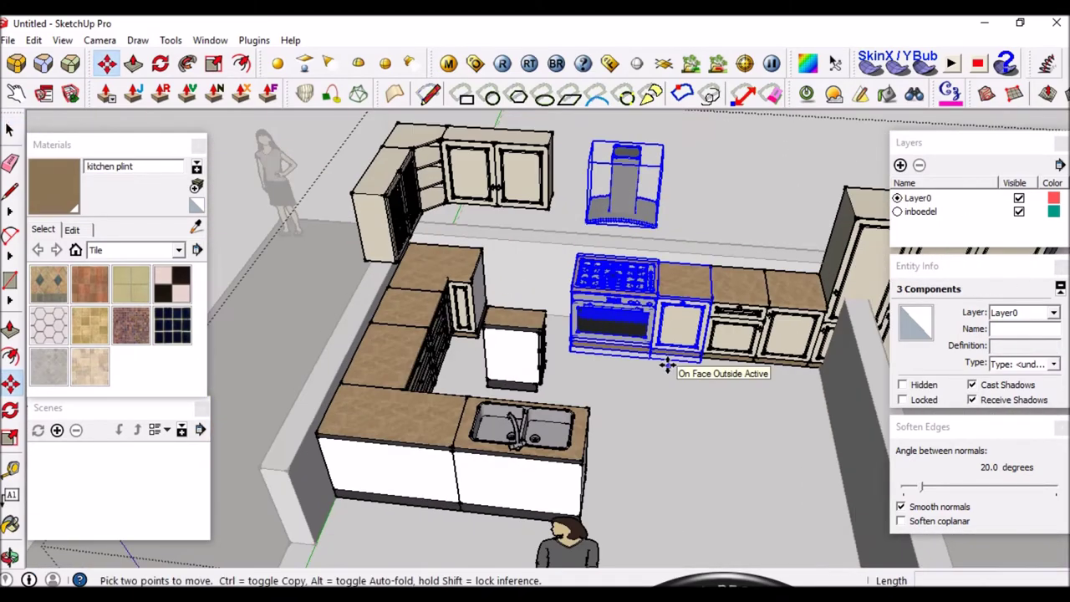
pyautogui.click(681, 384)
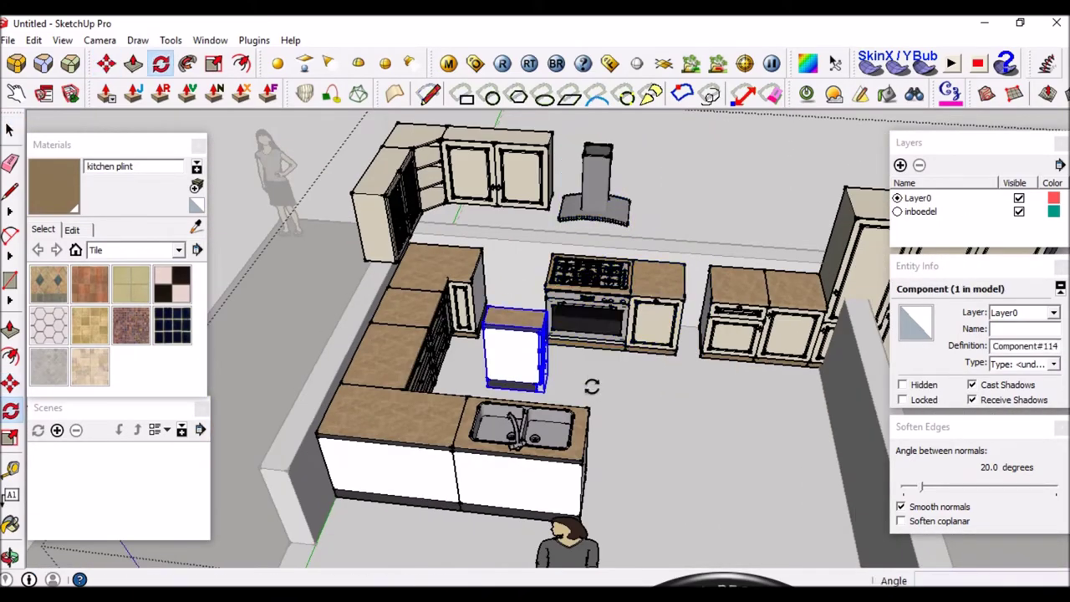
pyautogui.press('space')
pyautogui.scroll(3, 736, 318)
# Nudge the range and hood further left into place in the counter run.
pyautogui.click(736, 317)
pyautogui.press('m')
pyautogui.scroll(3, 631, 221)
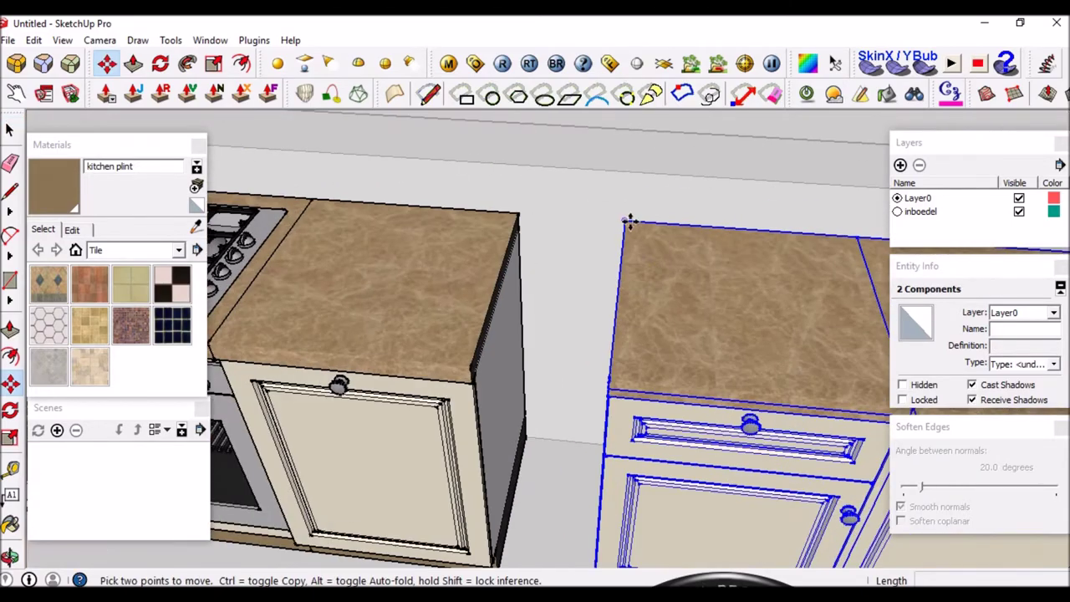
pyautogui.scroll(-5, 523, 214)
pyautogui.moveTo(522, 213); pyautogui.dragTo(586, 334, button='middle')
pyautogui.scroll(4, 656, 479)
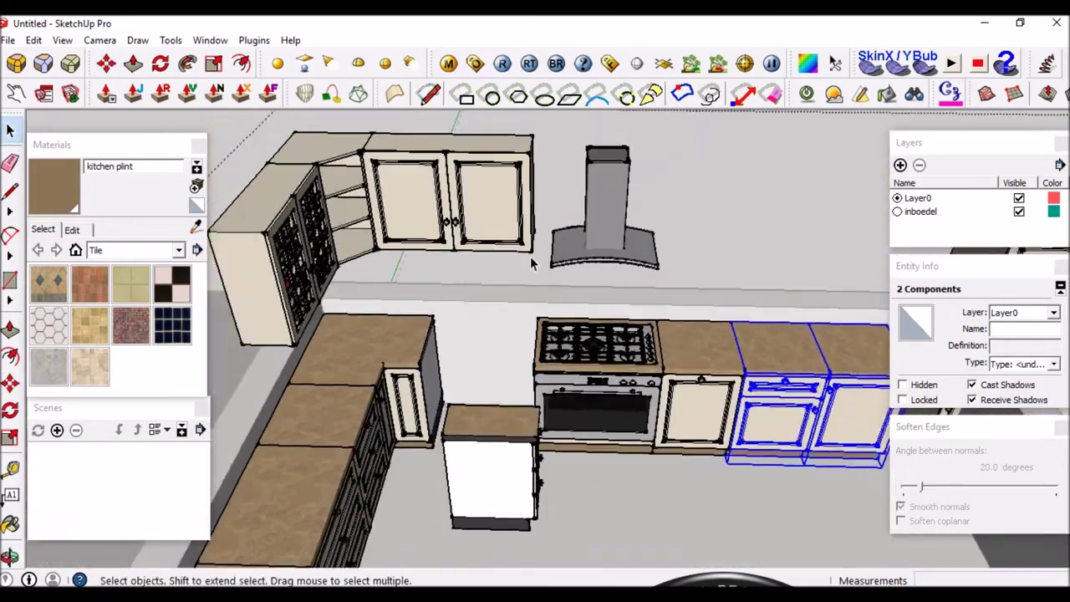
pyautogui.press('m')
pyautogui.click(656, 479)
pyautogui.scroll(1, 687, 466)
pyautogui.moveTo(686, 467)
pyautogui.mouseDown(button='middle')
pyautogui.moveTo(752, 401)
pyautogui.moveTo(562, 278)
pyautogui.mouseUp(button='middle')
pyautogui.scroll(3, 762, 397)
pyautogui.press('space')
# Select the right-hand countertop cabinets and view the whole kitchen.
pyautogui.scroll(3, 562, 279)
pyautogui.keyDown('shift'); pyautogui.click(544, 275); pyautogui.keyUp('shift')
pyautogui.press('m')
pyautogui.press('space')
pyautogui.scroll(-3, 391, 223)
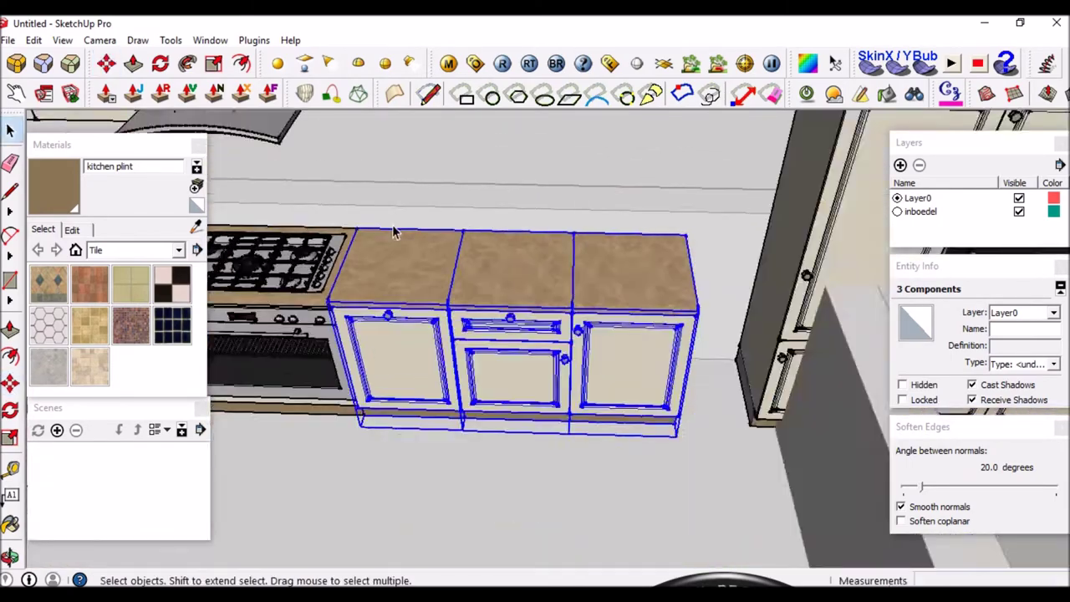
pyautogui.scroll(-3, 628, 248)
pyautogui.scroll(-2, 668, 255)
pyautogui.scroll(-3, 604, 302)
pyautogui.moveTo(644, 376); pyautogui.dragTo(506, 368, button='middle')
pyautogui.scroll(5, 585, 246)
# Move the cabinet beside the stove to the left of the run.
pyautogui.click(569, 245)
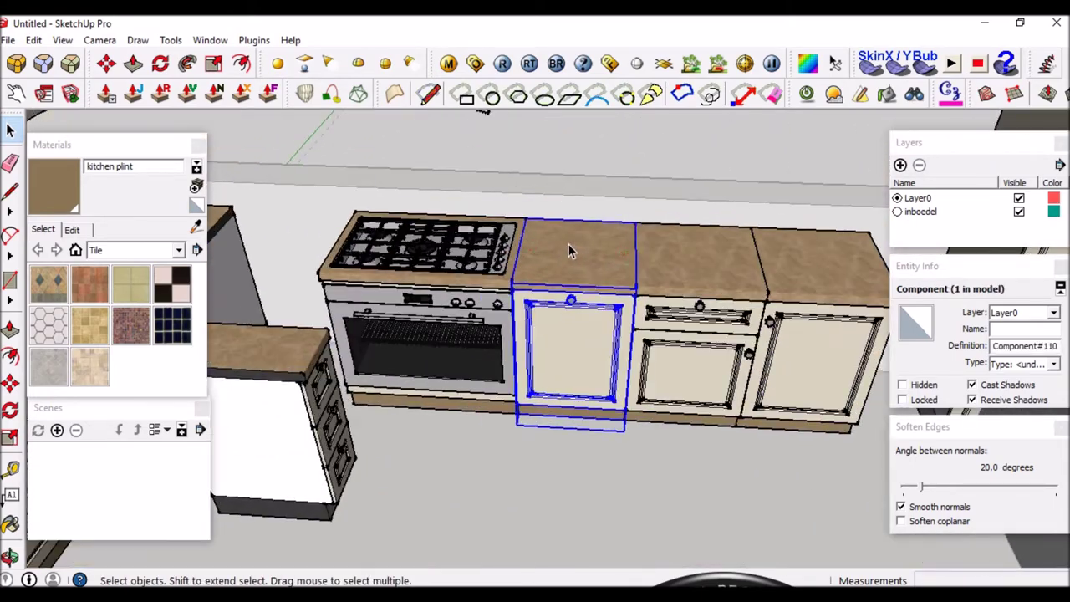
pyautogui.press('m')
pyautogui.click(570, 244)
pyautogui.click(231, 204)
pyautogui.press('space')
pyautogui.scroll(-3, 251, 251)
pyautogui.scroll(3, 364, 358)
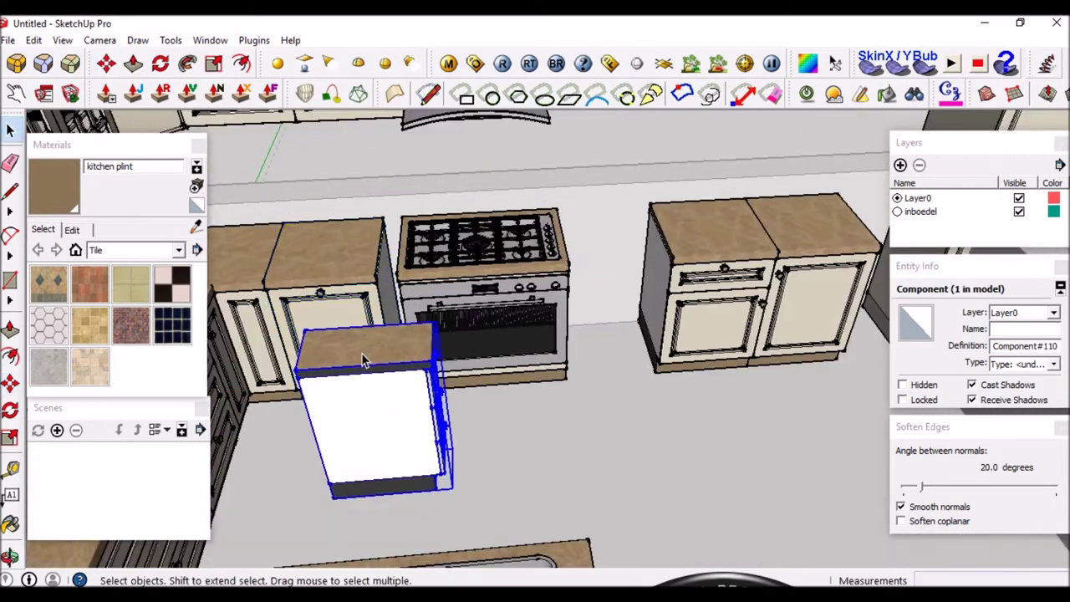
pyautogui.press('m')
pyautogui.scroll(3, 317, 318)
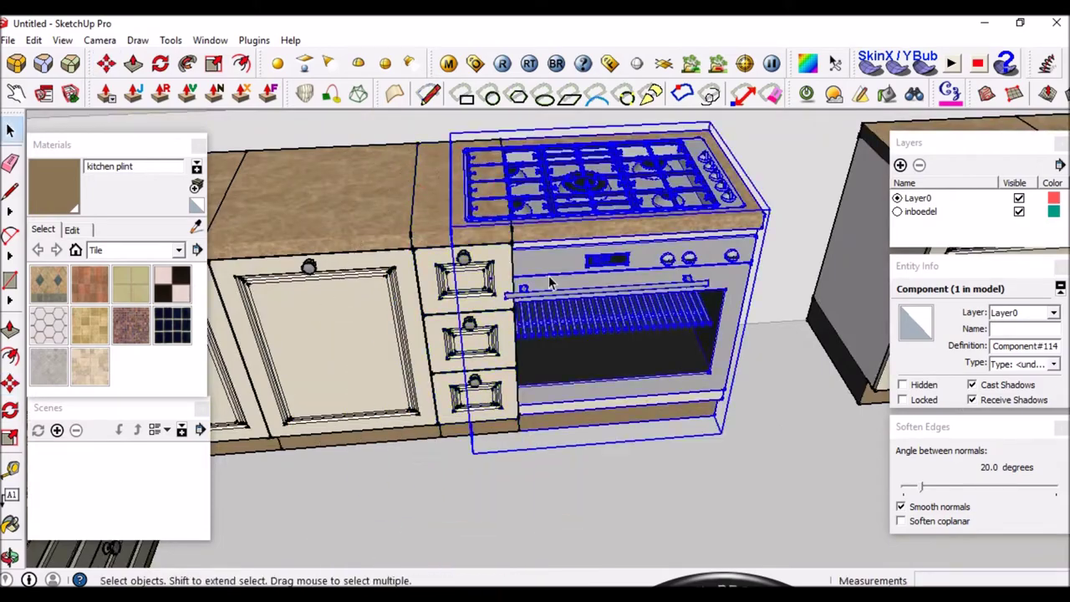
# Select the stove with its hood and the end cabinets to its right.
pyautogui.scroll(-3, 616, 200)
pyautogui.keyDown('ctrl'); pyautogui.click(469, 150); pyautogui.keyUp('ctrl')
pyautogui.press('m')
pyautogui.scroll(3, 468, 251)
pyautogui.press('space')
pyautogui.scroll(-3, 414, 334)
pyautogui.scroll(2, 414, 334)
pyautogui.click(680, 295)
pyautogui.press('m')
pyautogui.scroll(3, 491, 244)
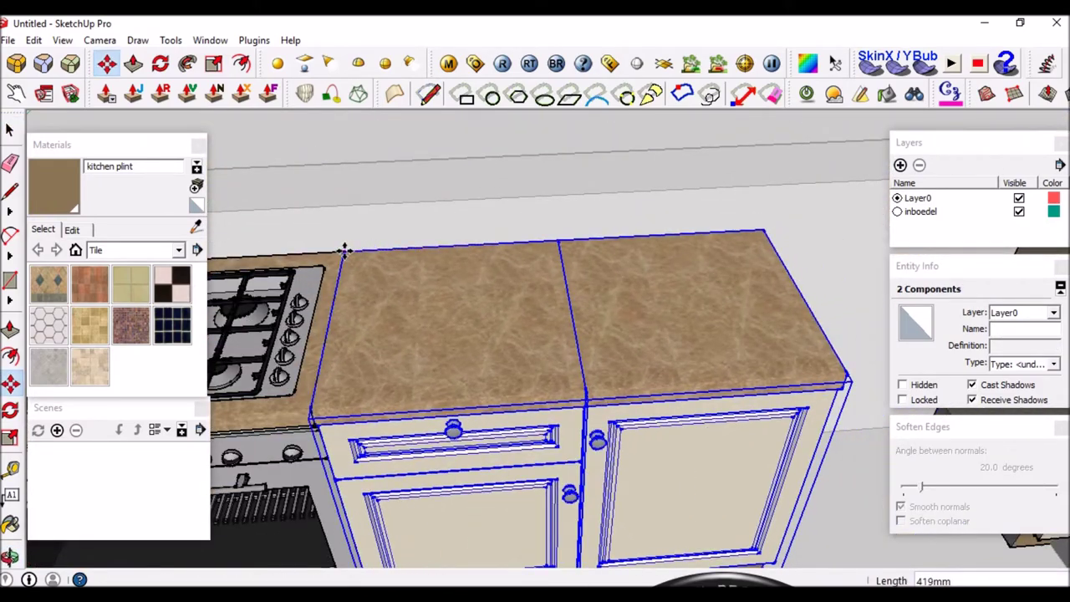
pyautogui.press('space')
pyautogui.scroll(-5, 345, 251)
pyautogui.scroll(3, 511, 292)
pyautogui.click(511, 292)
# Orbit to a new angle over the kitchen, cancelling a trial rotation.
pyautogui.moveTo(511, 293); pyautogui.dragTo(585, 358, button='middle')
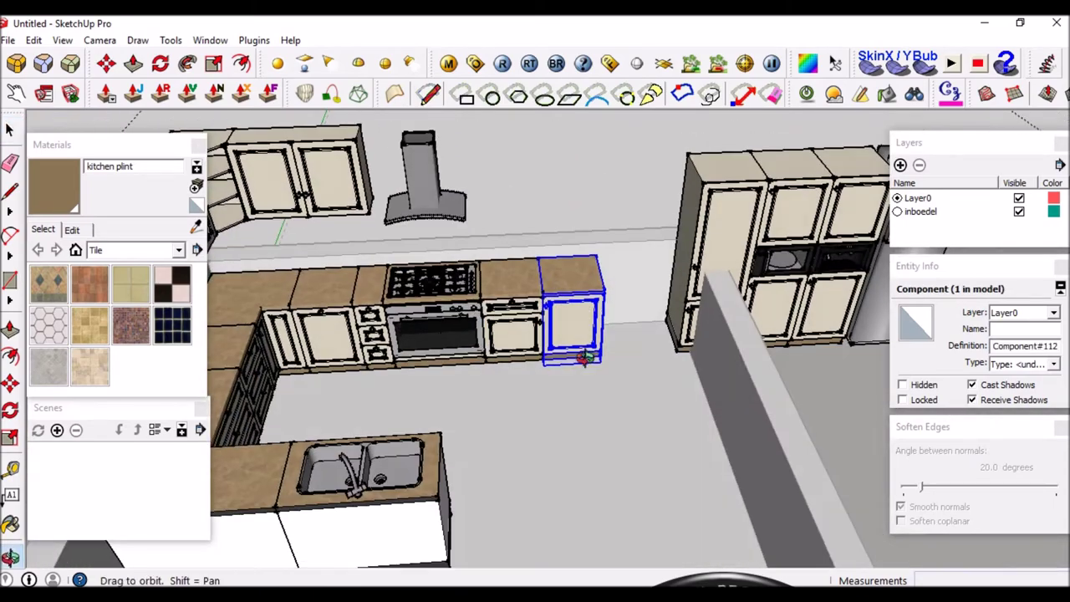
pyautogui.scroll(-3, 544, 394)
pyautogui.moveTo(545, 394); pyautogui.dragTo(523, 393, button='middle')
pyautogui.scroll(3, 522, 392)
pyautogui.press('q')
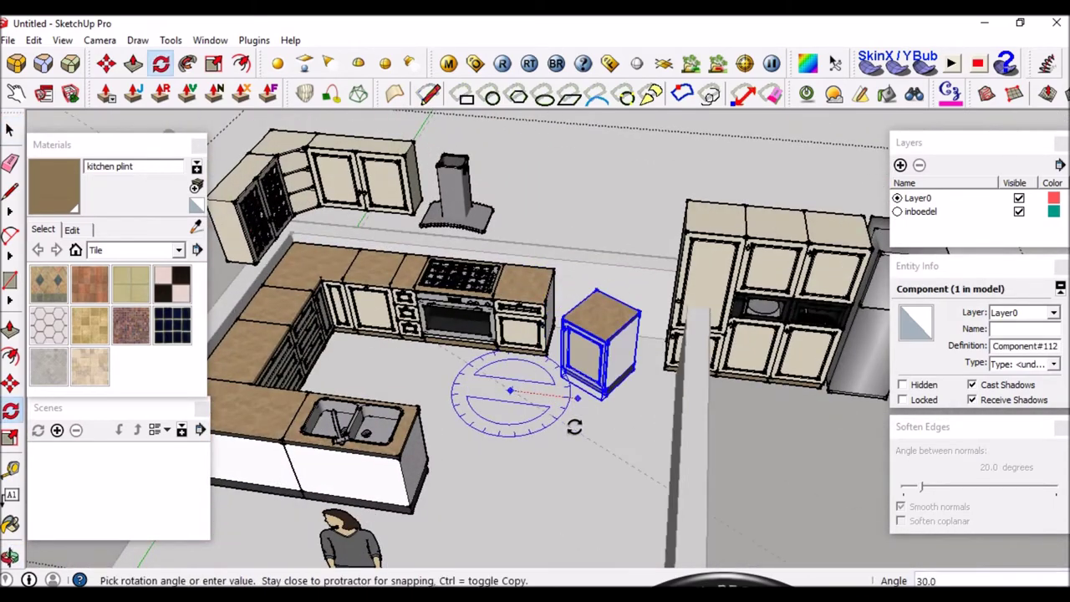
pyautogui.press('Escape')
pyautogui.scroll(3, 452, 350)
pyautogui.press('m')
pyautogui.press('space')
pyautogui.scroll(-5, 744, 196)
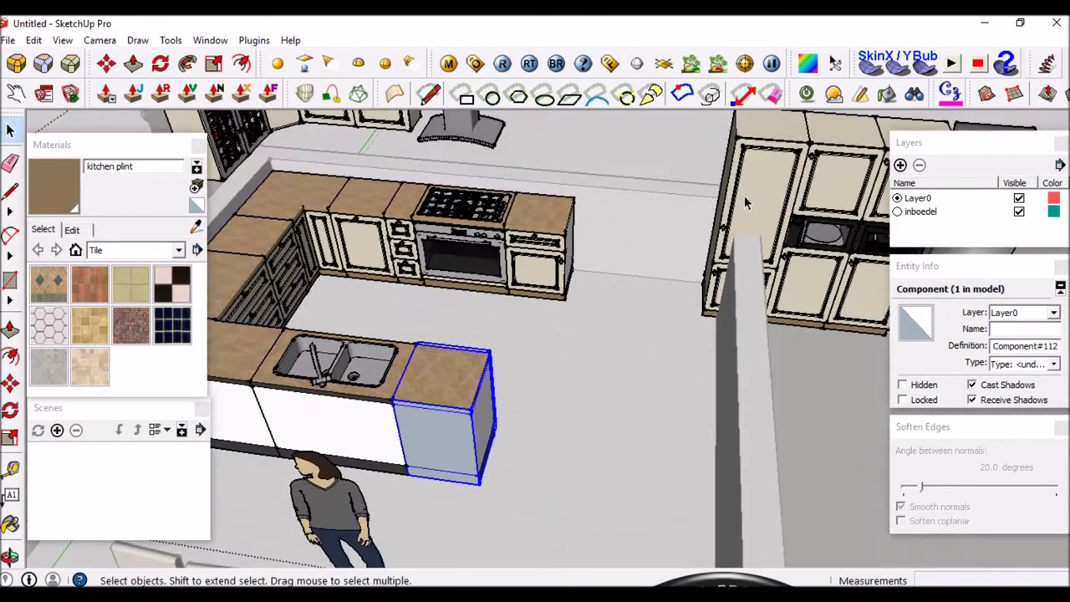
pyautogui.scroll(-2, 702, 206)
# Add two more cabinets to the selection and move it over the units.
pyautogui.keyDown('shift'); pyautogui.click(806, 211); pyautogui.keyUp('shift')
pyautogui.press('m')
pyautogui.scroll(3, 516, 315)
pyautogui.scroll(3, 552, 248)
pyautogui.scroll(2, 350, 454)
pyautogui.scroll(-2, 350, 454)
pyautogui.scroll(-2, 573, 231)
pyautogui.scroll(-2, 585, 390)
pyautogui.moveTo(490, 354); pyautogui.dragTo(399, 320, button='middle')
pyautogui.press('space')
pyautogui.scroll(-3, 568, 347)
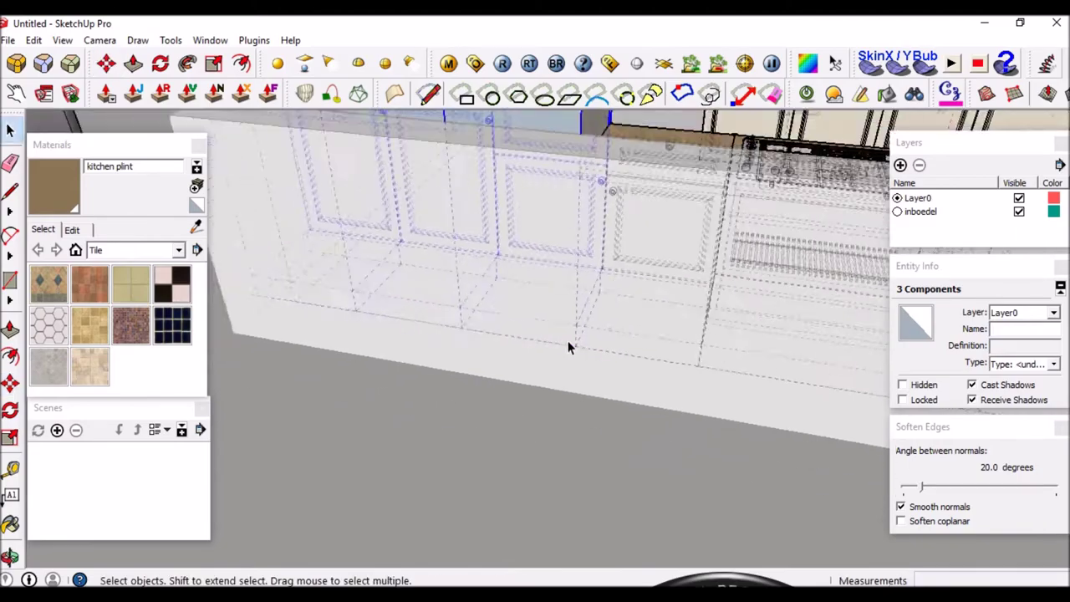
pyautogui.scroll(-3, 568, 346)
pyautogui.scroll(-3, 610, 354)
pyautogui.scroll(3, 724, 349)
pyautogui.scroll(-3, 592, 289)
# Move the right-hand wall to meet the tall cabinet bank, then clear the selection.
pyautogui.moveTo(590, 292)
pyautogui.mouseDown(button='middle')
pyautogui.moveTo(564, 371)
pyautogui.moveTo(560, 515)
pyautogui.moveTo(580, 376)
pyautogui.moveTo(457, 365)
pyautogui.moveTo(588, 281)
pyautogui.mouseUp(button='middle')
pyautogui.scroll(-2, 583, 302)
pyautogui.scroll(-2, 580, 308)
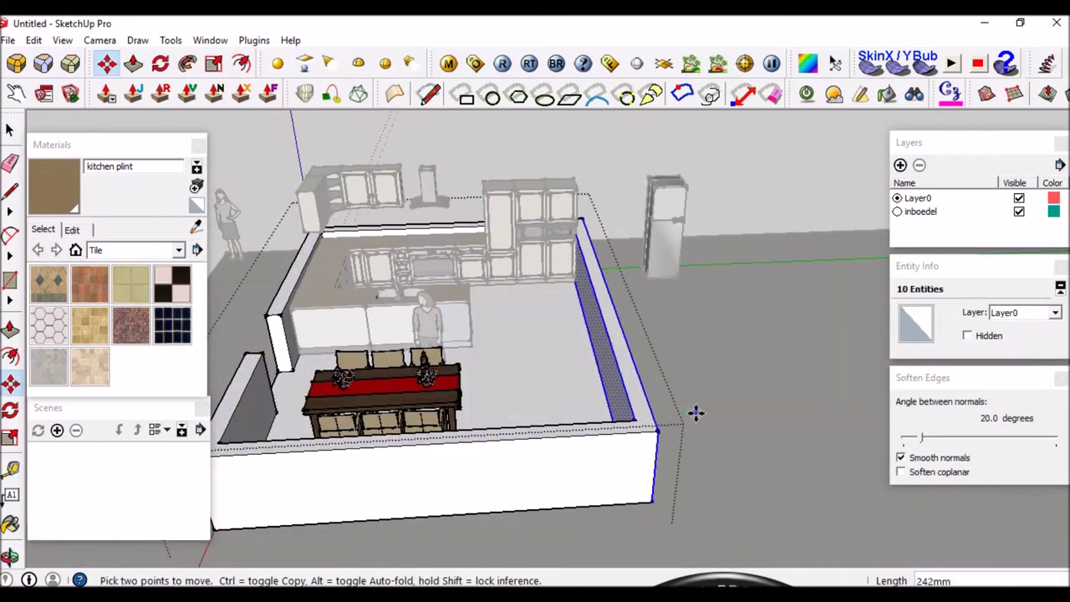
pyautogui.scroll(5, 615, 232)
pyautogui.moveTo(554, 423)
pyautogui.mouseDown(button='middle')
pyautogui.moveTo(601, 283)
pyautogui.moveTo(472, 171)
pyautogui.mouseUp(button='middle')
pyautogui.press('space')
pyautogui.scroll(-5, 548, 192)
pyautogui.click(549, 192)
pyautogui.moveTo(548, 250); pyautogui.dragTo(573, 376, button='middle')
pyautogui.scroll(5, 538, 311)
pyautogui.scroll(-5, 538, 311)
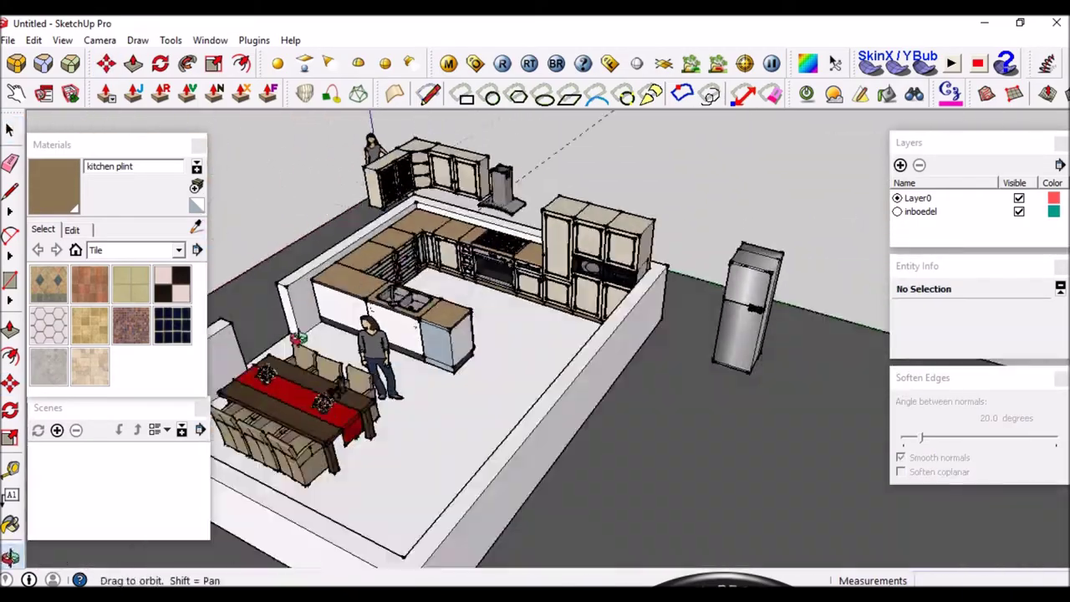
# Draw a thin 100 mm plint rectangle along the cabinet edge by the sink.
pyautogui.moveTo(537, 311); pyautogui.dragTo(497, 346, button='middle')
pyautogui.scroll(-2, 496, 346)
pyautogui.click(496, 346)
pyautogui.scroll(3, 421, 309)
pyautogui.press('r')
pyautogui.scroll(3, 421, 309)
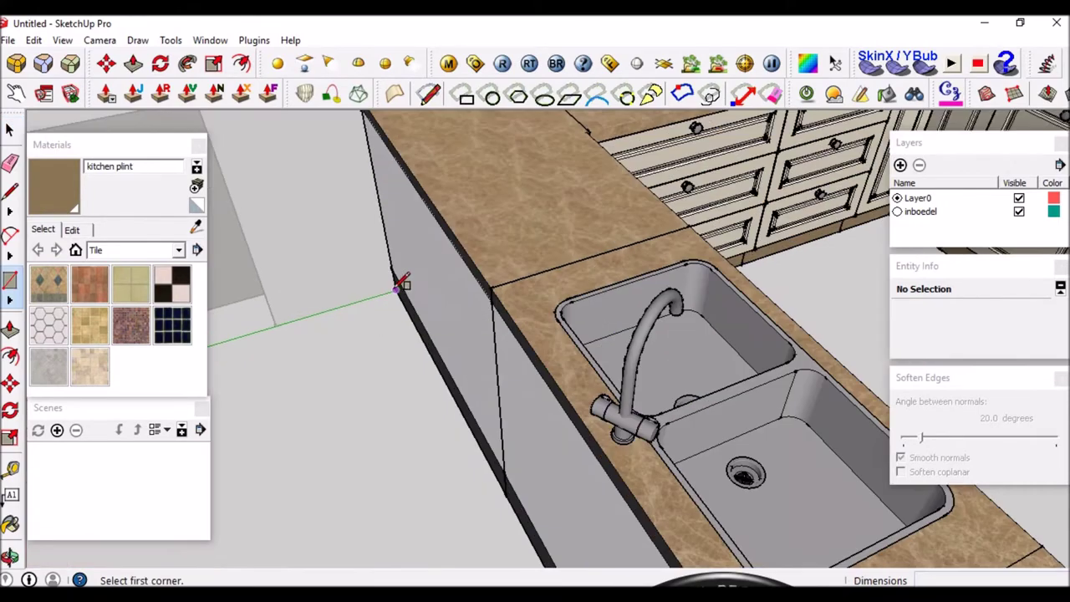
pyautogui.click(401, 281)
pyautogui.scroll(-2, 502, 401)
pyautogui.scroll(-5, 516, 409)
pyautogui.scroll(6, 411, 165)
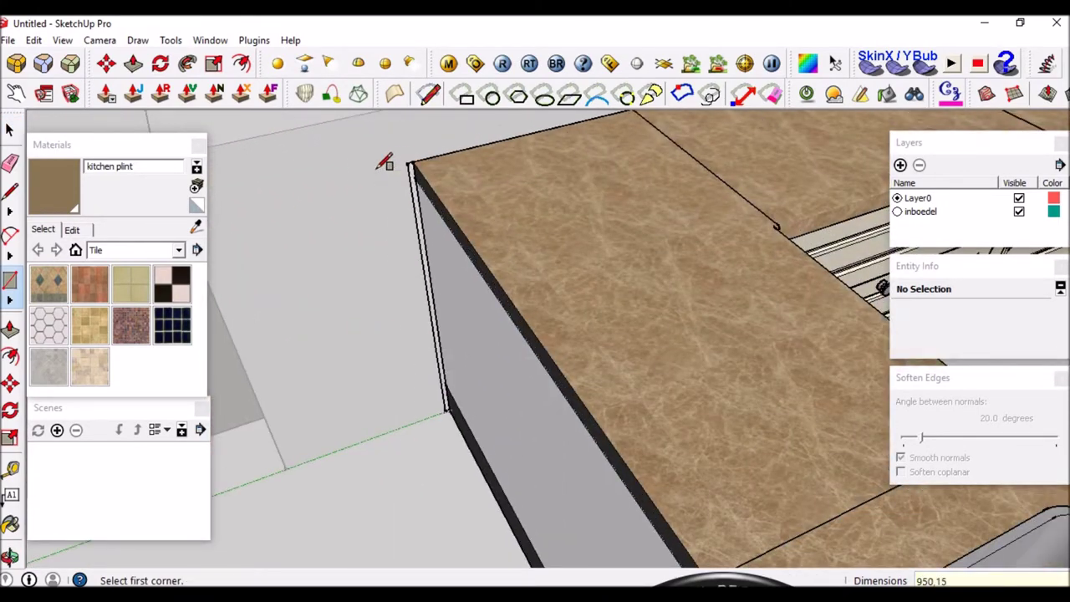
pyautogui.click(412, 162)
pyautogui.press('space')
pyautogui.scroll(1, 413, 165)
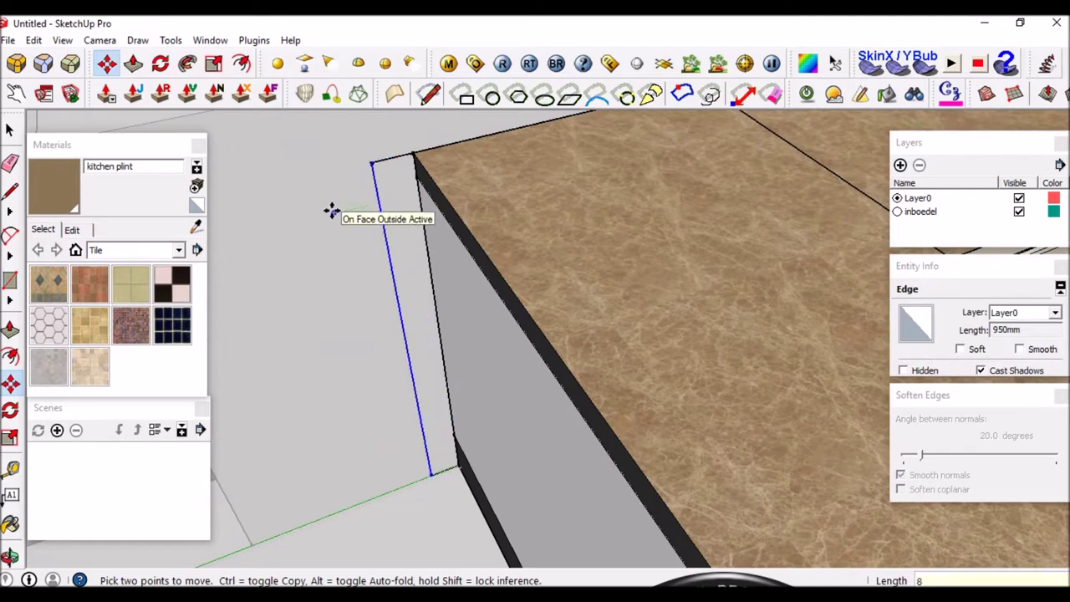
pyautogui.scroll(-3, 361, 192)
pyautogui.scroll(-2, 478, 242)
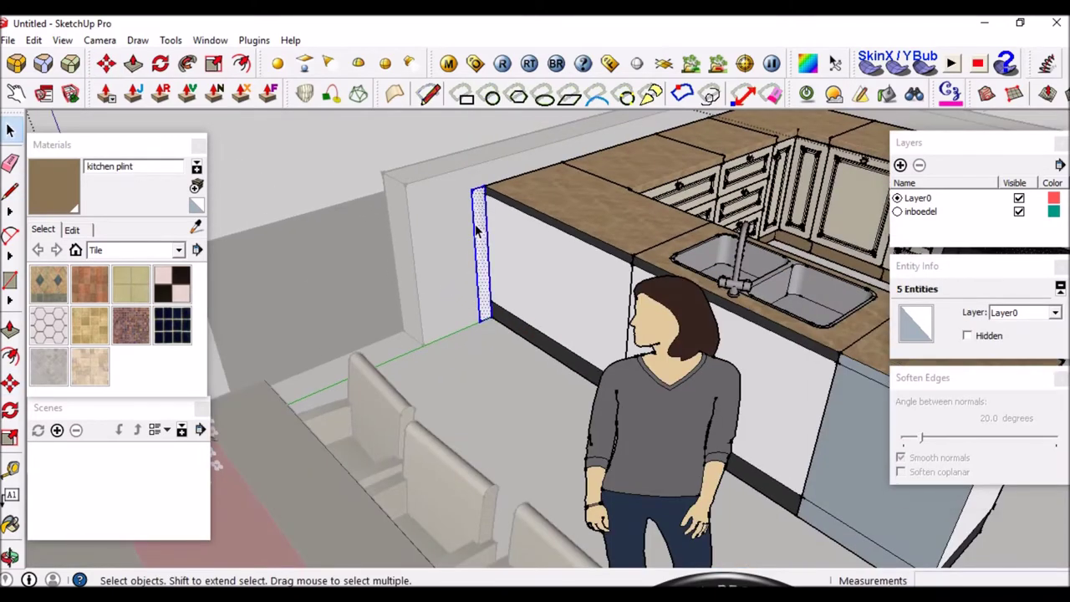
# Inside the plint component, draw edges at its corners and adjust its top edge.
pyautogui.doubleClick(479, 251)
pyautogui.press('l')
pyautogui.click(472, 299)
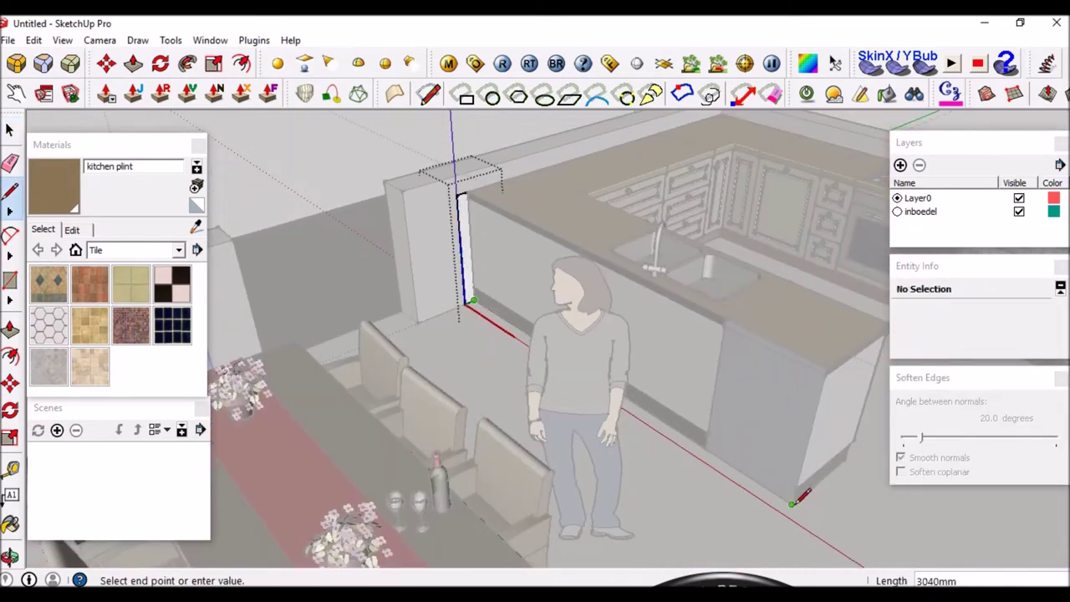
pyautogui.press('space')
pyautogui.scroll(3, 456, 192)
pyautogui.scroll(3, 456, 192)
pyautogui.click(461, 251)
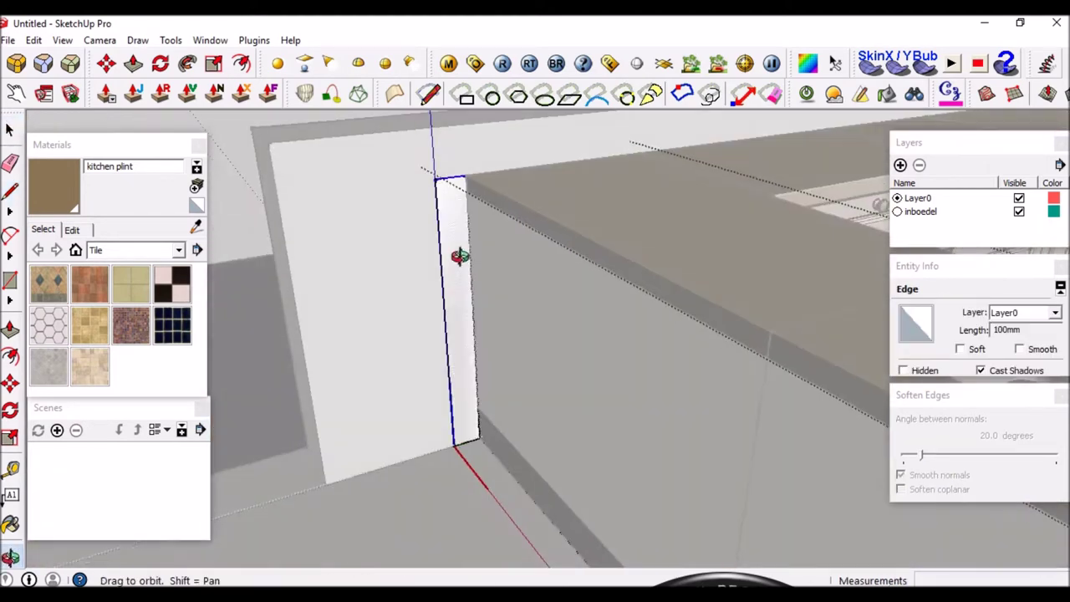
pyautogui.press('m')
pyautogui.press('space')
pyautogui.scroll(-2, 407, 178)
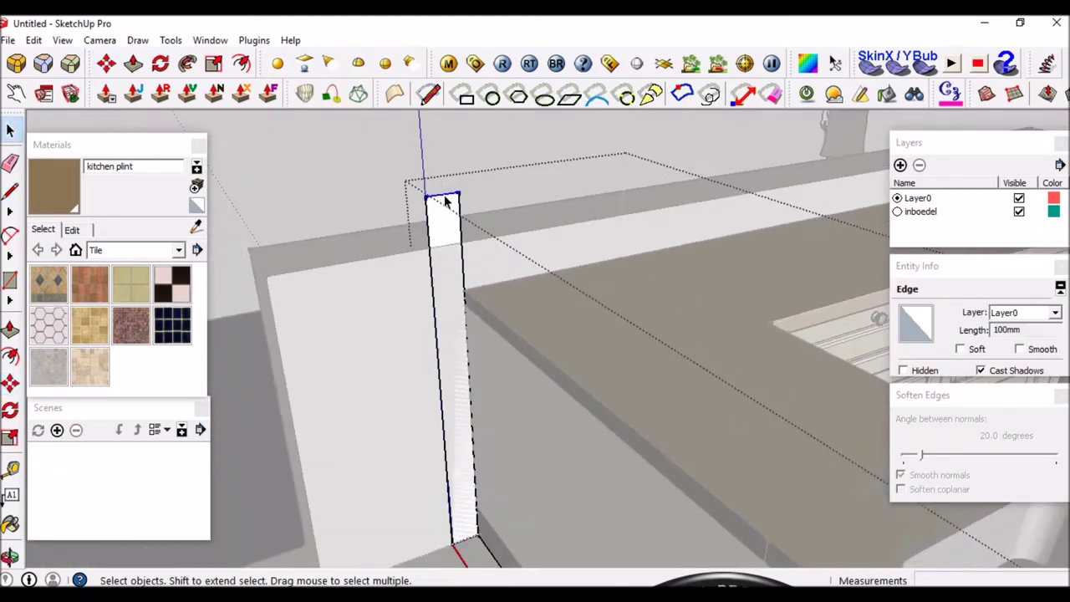
pyautogui.press('l')
pyautogui.click(472, 192)
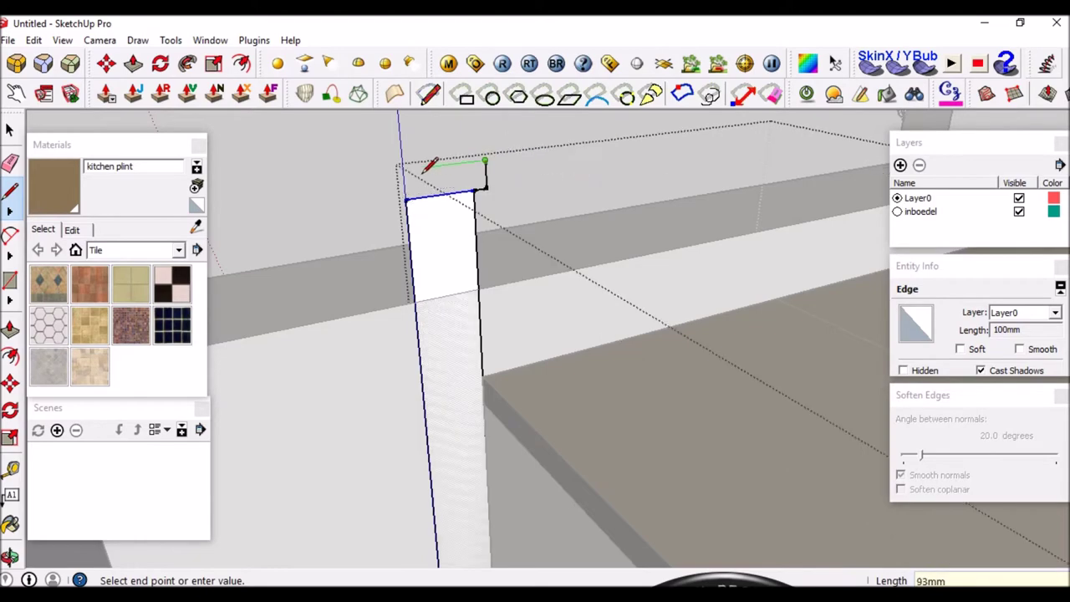
pyautogui.scroll(-5, 416, 206)
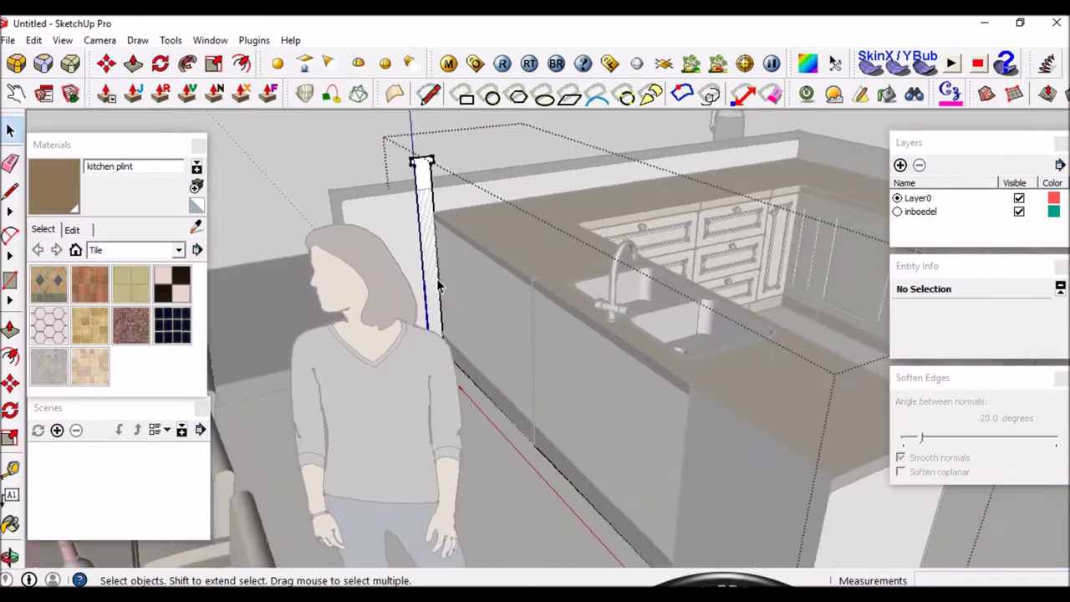
pyautogui.moveTo(468, 251); pyautogui.dragTo(514, 266, button='middle')
pyautogui.scroll(4, 513, 266)
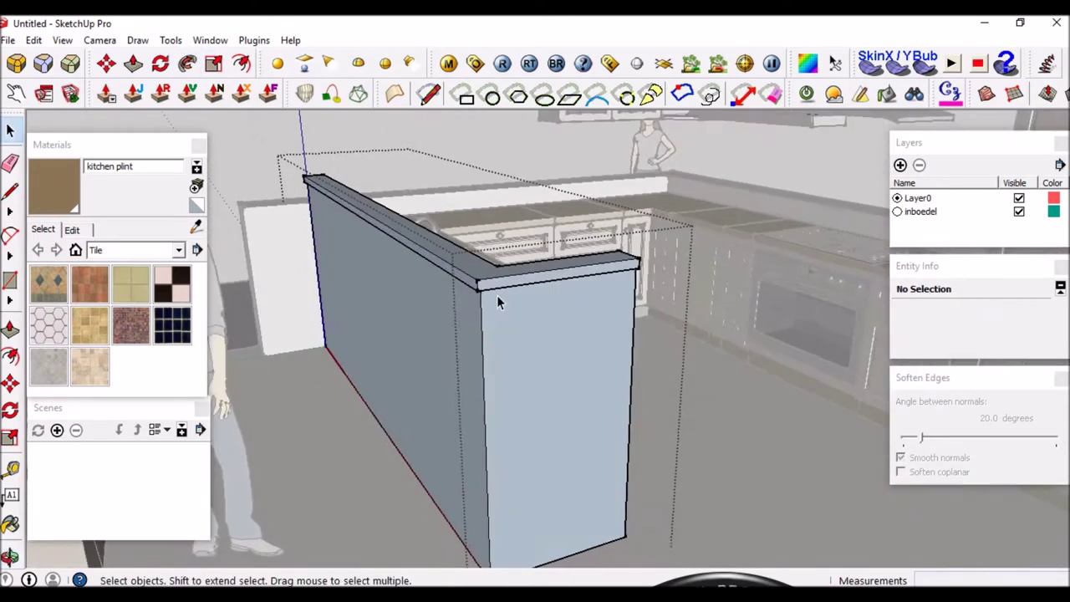
# Push/Pull the plint's top face into a ledge raised 140 mm.
pyautogui.press('p')
pyautogui.click(456, 281)
pyautogui.click(454, 283)
pyautogui.moveTo(561, 444); pyautogui.dragTo(561, 373, button='middle')
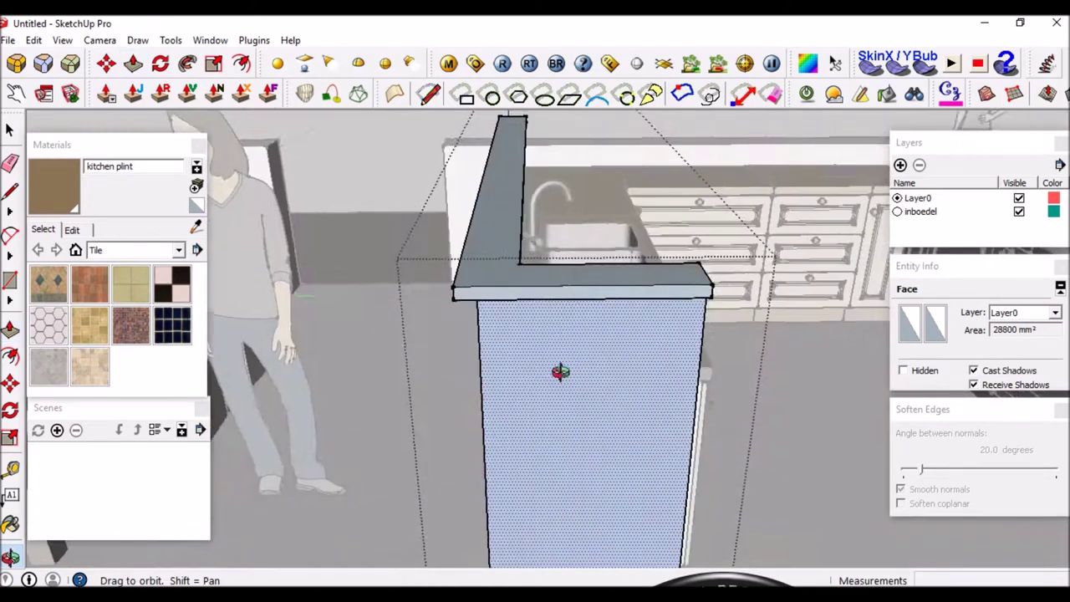
pyautogui.press('space')
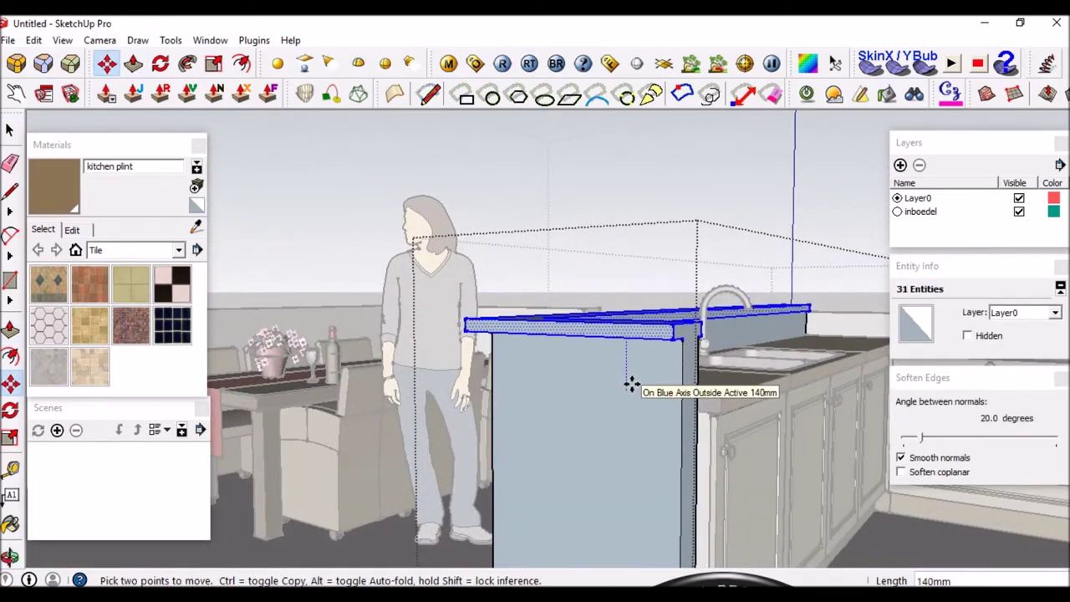
pyautogui.scroll(2, 691, 355)
pyautogui.press('l')
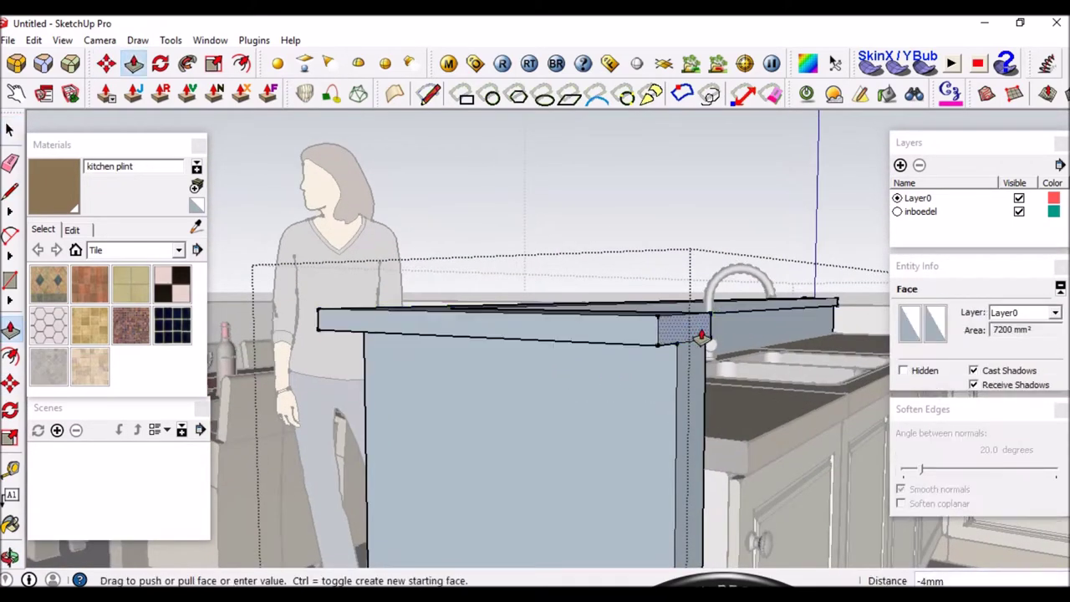
pyautogui.moveTo(684, 358)
pyautogui.mouseDown(button='middle')
pyautogui.moveTo(652, 259)
pyautogui.moveTo(619, 318)
pyautogui.mouseUp(button='middle')
pyautogui.scroll(-5, 658, 279)
# Sample the worktop's marble---monaco material and apply it to the bar capping slab.
pyautogui.click(652, 259)
pyautogui.scroll(4, 610, 343)
pyautogui.doubleClick(601, 355)
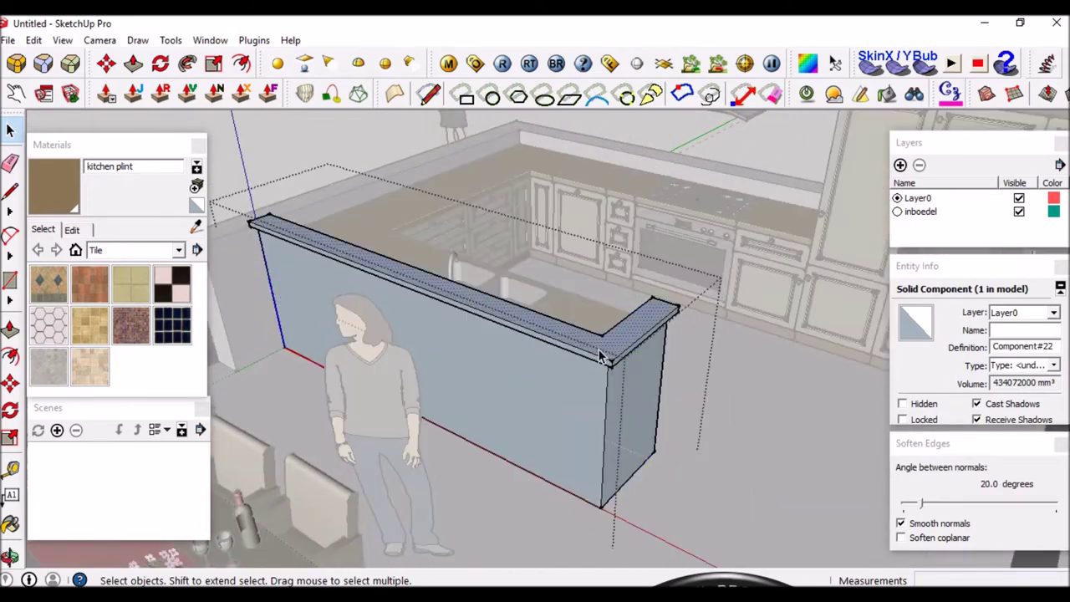
pyautogui.scroll(2, 600, 355)
pyautogui.click(197, 205)
pyautogui.scroll(3, 649, 316)
pyautogui.moveTo(592, 411); pyautogui.dragTo(371, 376, button='middle')
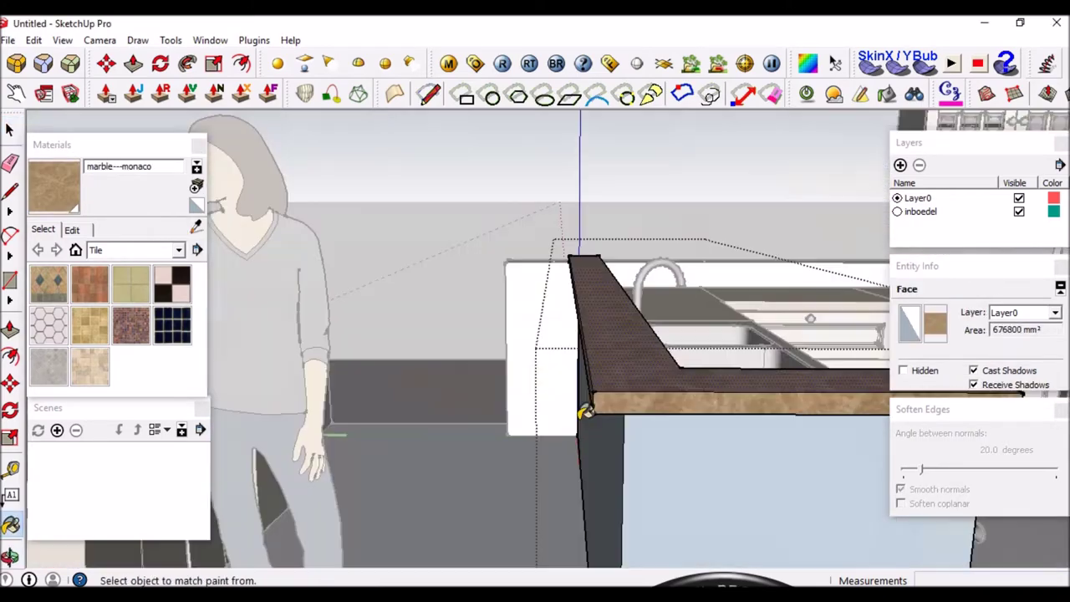
pyautogui.scroll(-4, 645, 430)
pyautogui.scroll(3, 250, 238)
pyautogui.scroll(3, 226, 245)
pyautogui.moveTo(227, 246)
pyautogui.mouseDown(button='middle')
pyautogui.moveTo(604, 401)
pyautogui.moveTo(785, 263)
pyautogui.moveTo(496, 281)
pyautogui.moveTo(509, 334)
pyautogui.mouseUp(button='middle')
pyautogui.press('space')
pyautogui.scroll(-3, 785, 263)
pyautogui.scroll(3, 496, 281)
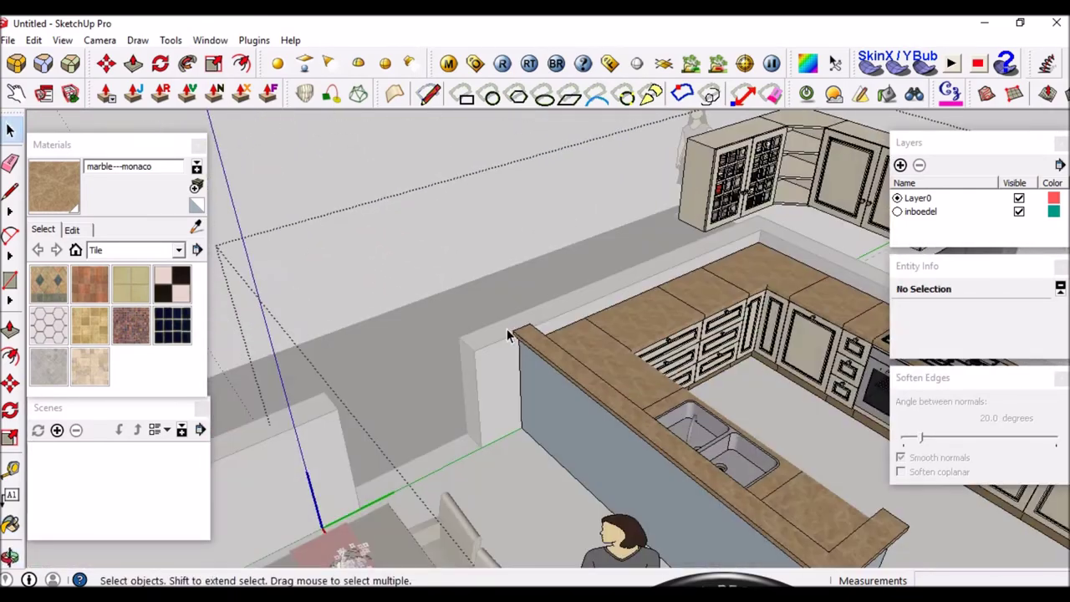
# Outline a rectangle on the wall above the sink counter.
pyautogui.scroll(2, 509, 334)
pyautogui.press('p')
pyautogui.scroll(-3, 684, 195)
pyautogui.moveTo(509, 209)
pyautogui.mouseDown(button='middle')
pyautogui.moveTo(557, 246)
pyautogui.moveTo(523, 279)
pyautogui.mouseUp(button='middle')
pyautogui.scroll(4, 557, 246)
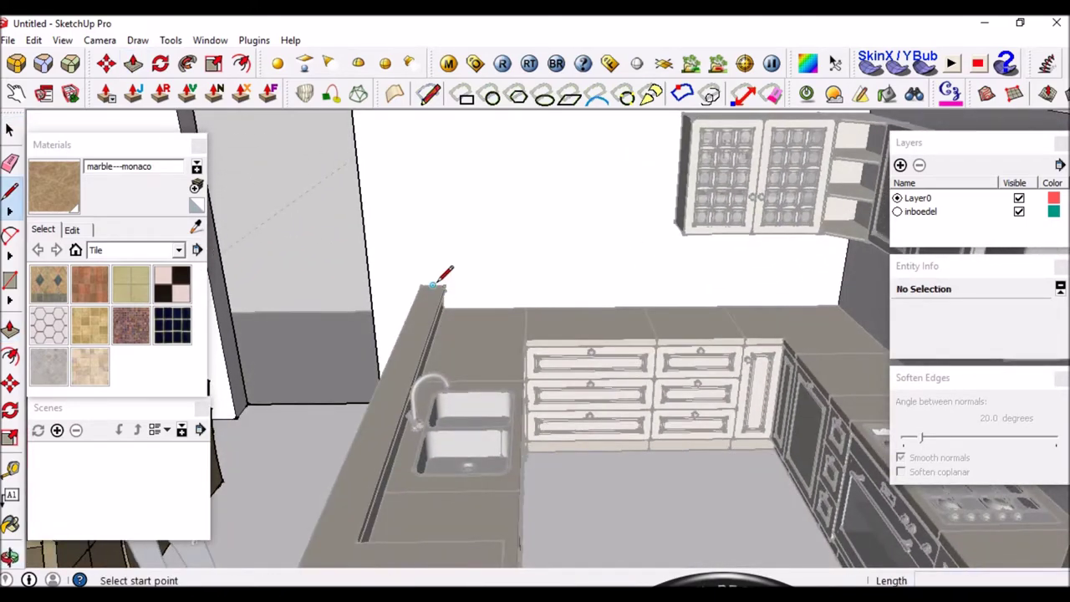
pyautogui.scroll(3, 433, 285)
pyautogui.scroll(2, 420, 279)
pyautogui.scroll(-2, 407, 270)
pyautogui.scroll(1, 407, 270)
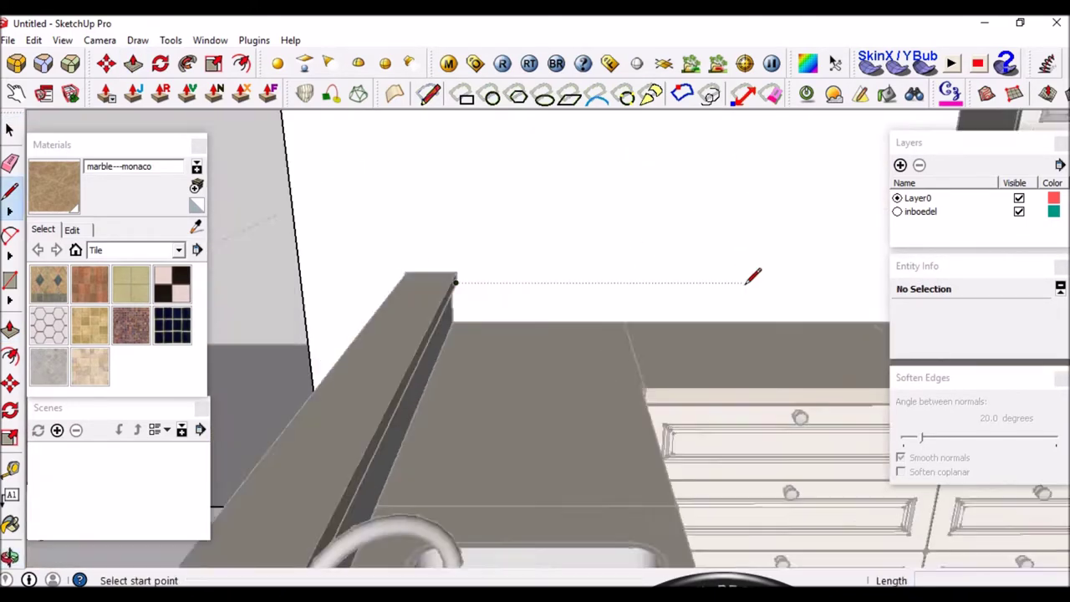
pyautogui.click(747, 283)
pyautogui.scroll(-3, 807, 275)
pyautogui.scroll(2, 569, 287)
pyautogui.scroll(-2, 526, 306)
pyautogui.scroll(1, 519, 267)
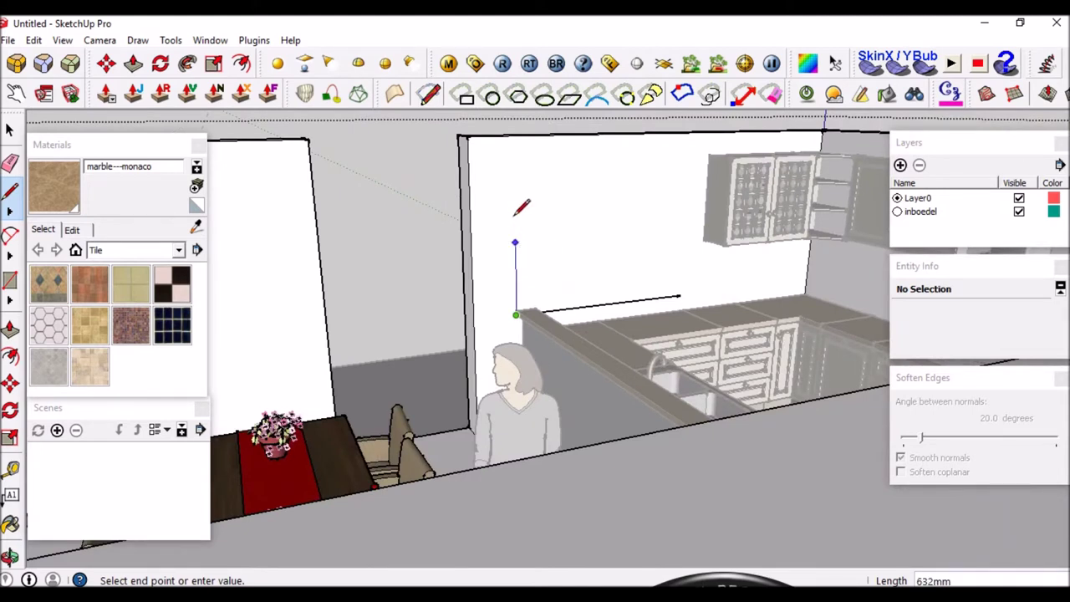
pyautogui.click(670, 191)
pyautogui.click(679, 296)
# Push the outlined wall face back to cut the pass-through opening.
pyautogui.moveTo(684, 294)
pyautogui.mouseDown(button='middle')
pyautogui.moveTo(557, 313)
pyautogui.moveTo(393, 222)
pyautogui.mouseUp(button='middle')
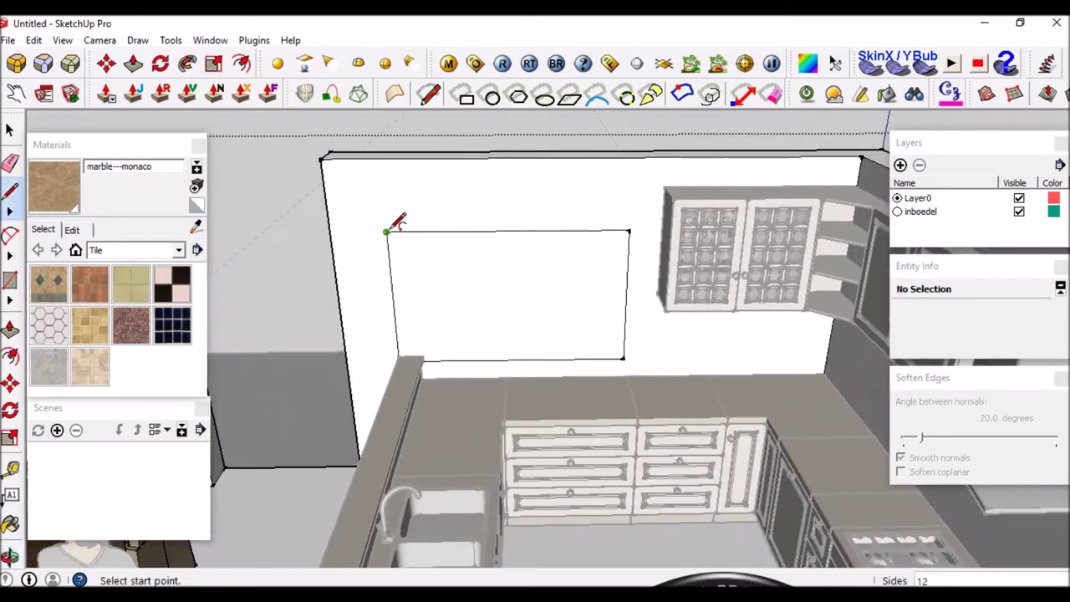
pyautogui.moveTo(507, 236); pyautogui.dragTo(692, 317, button='middle')
pyautogui.press('p')
pyautogui.moveTo(692, 317); pyautogui.dragTo(535, 298)
pyautogui.moveTo(535, 299)
pyautogui.mouseDown(button='middle')
pyautogui.moveTo(650, 260)
pyautogui.moveTo(696, 332)
pyautogui.mouseUp(button='middle')
pyautogui.press('p')
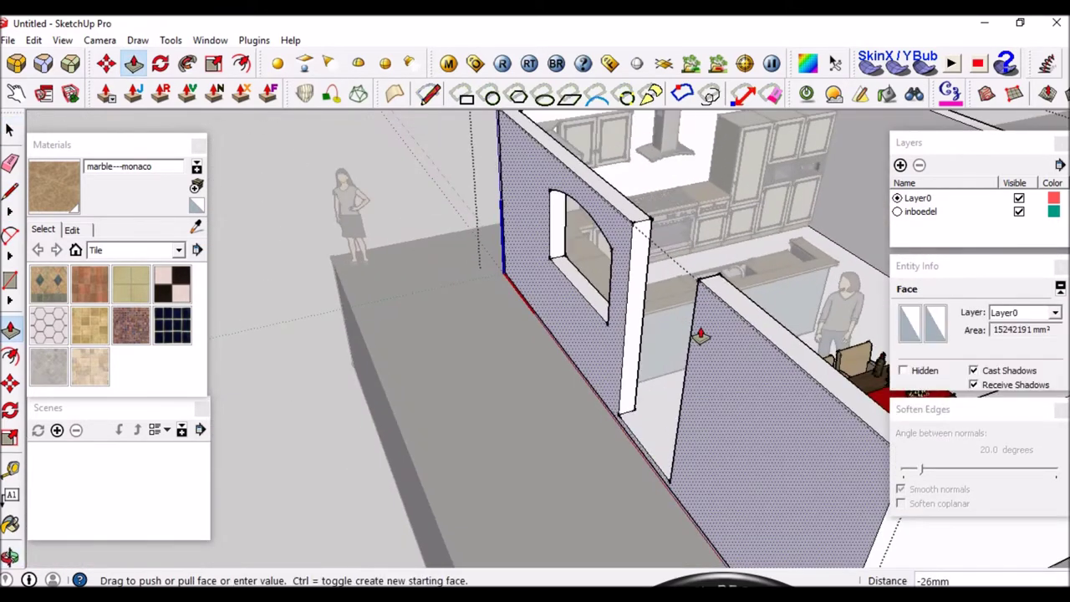
# Push/Pull the countertop's end face to shorten it.
pyautogui.moveTo(588, 192)
pyautogui.mouseDown(button='middle')
pyautogui.moveTo(763, 209)
pyautogui.moveTo(843, 264)
pyautogui.mouseUp(button='middle')
pyautogui.click(764, 209)
pyautogui.press('l')
pyautogui.press('p')
pyautogui.click(706, 251)
pyautogui.moveTo(706, 251); pyautogui.dragTo(602, 336, button='middle')
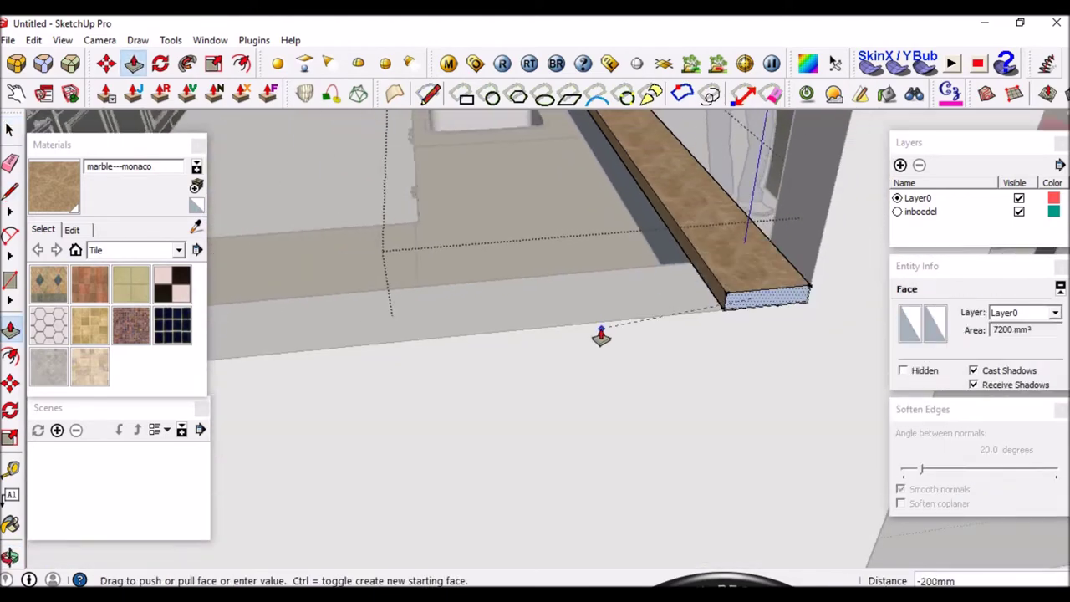
# Orbit to face the dining-area wall and place a guide offset from the wall edge.
pyautogui.moveTo(690, 299); pyautogui.dragTo(708, 259, button='middle')
pyautogui.press('m')
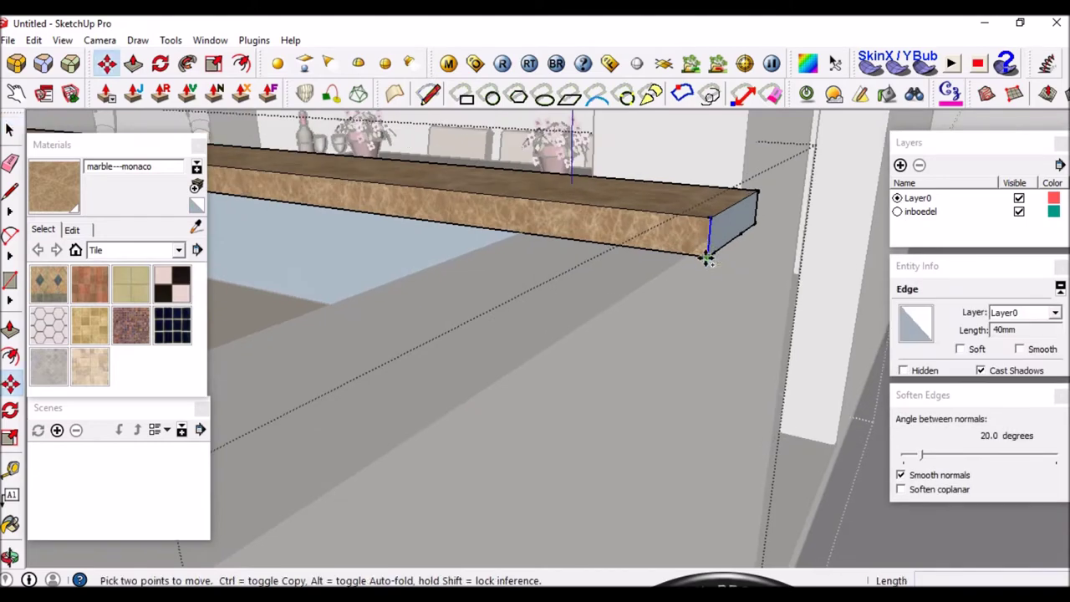
pyautogui.press('p')
pyautogui.scroll(-3, 520, 234)
pyautogui.moveTo(561, 232); pyautogui.dragTo(335, 199, button='middle')
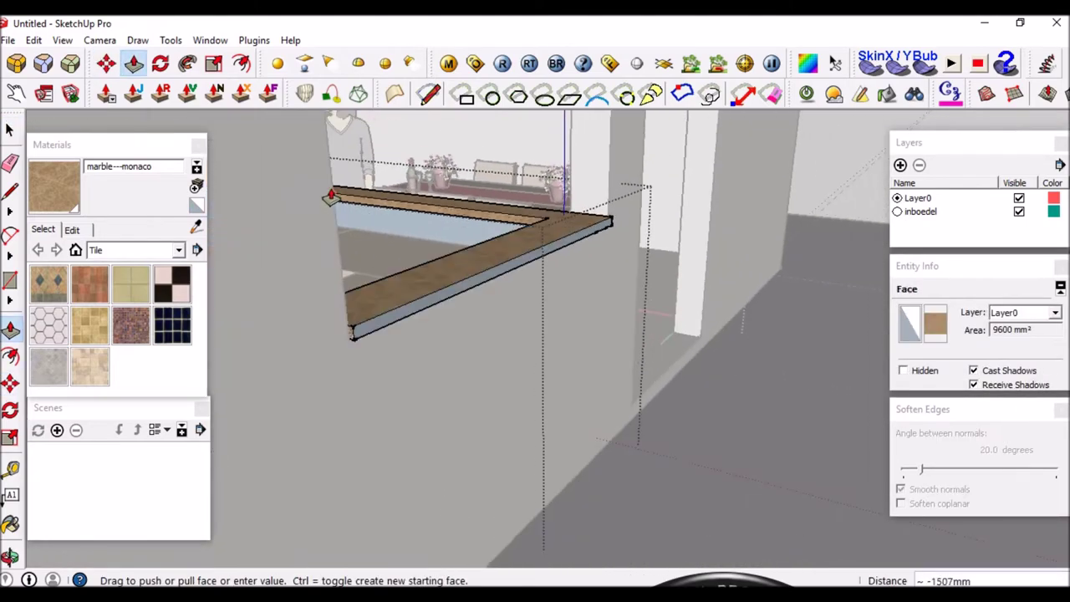
pyautogui.moveTo(420, 262)
pyautogui.mouseDown(button='middle')
pyautogui.moveTo(502, 306)
pyautogui.moveTo(710, 377)
pyautogui.mouseUp(button='middle')
pyautogui.press('space')
pyautogui.moveTo(370, 143)
pyautogui.mouseDown(button='middle')
pyautogui.moveTo(509, 445)
pyautogui.moveTo(432, 433)
pyautogui.mouseUp(button='middle')
pyautogui.scroll(3, 432, 432)
pyautogui.click(698, 152)
pyautogui.moveTo(697, 152)
pyautogui.mouseDown(button='middle')
pyautogui.moveTo(586, 334)
pyautogui.moveTo(702, 239)
pyautogui.mouseUp(button='middle')
pyautogui.scroll(2, 691, 310)
pyautogui.scroll(3, 660, 326)
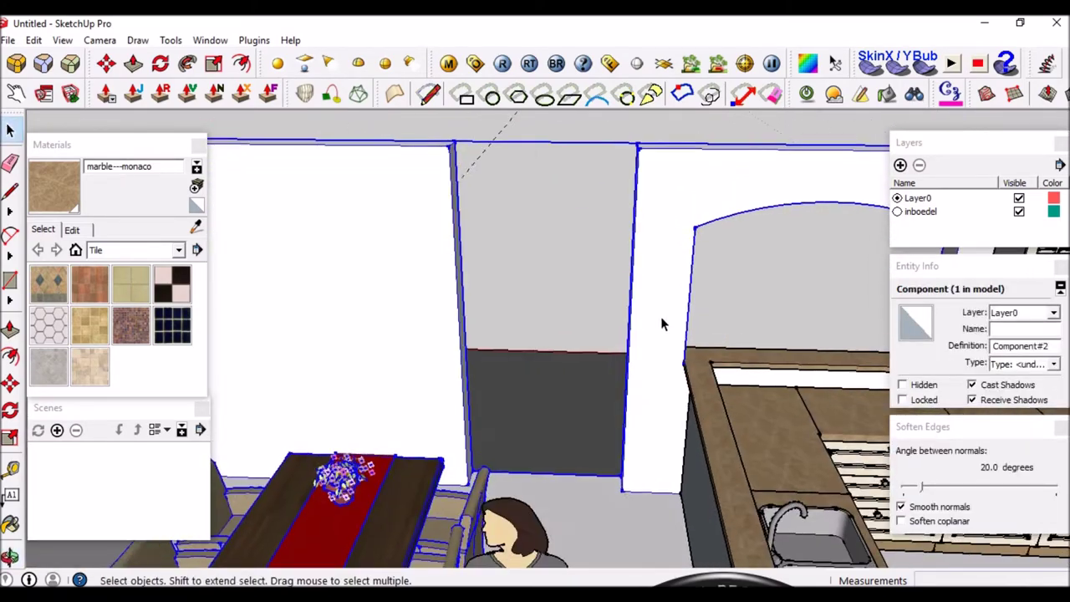
pyautogui.scroll(2, 693, 299)
pyautogui.scroll(2, 692, 300)
pyautogui.press('t')
pyautogui.click(721, 286)
pyautogui.click(687, 238)
# Copy the arc beside the first arch and draw its vertical edges down to the wall edge.
pyautogui.press('p')
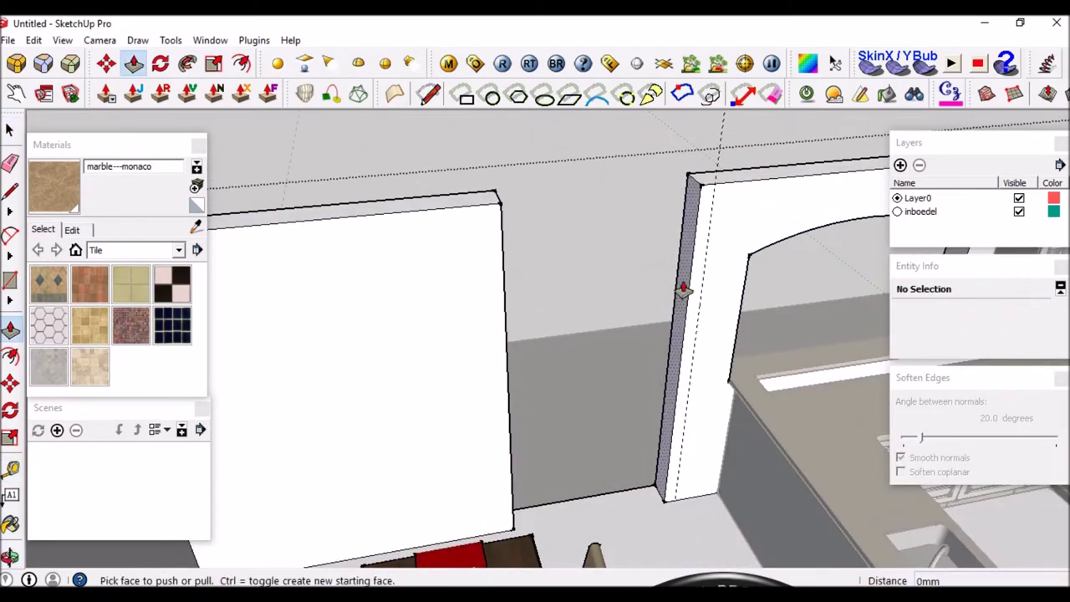
pyautogui.press('space')
pyautogui.moveTo(713, 191); pyautogui.dragTo(597, 354, button='middle')
pyautogui.press('p')
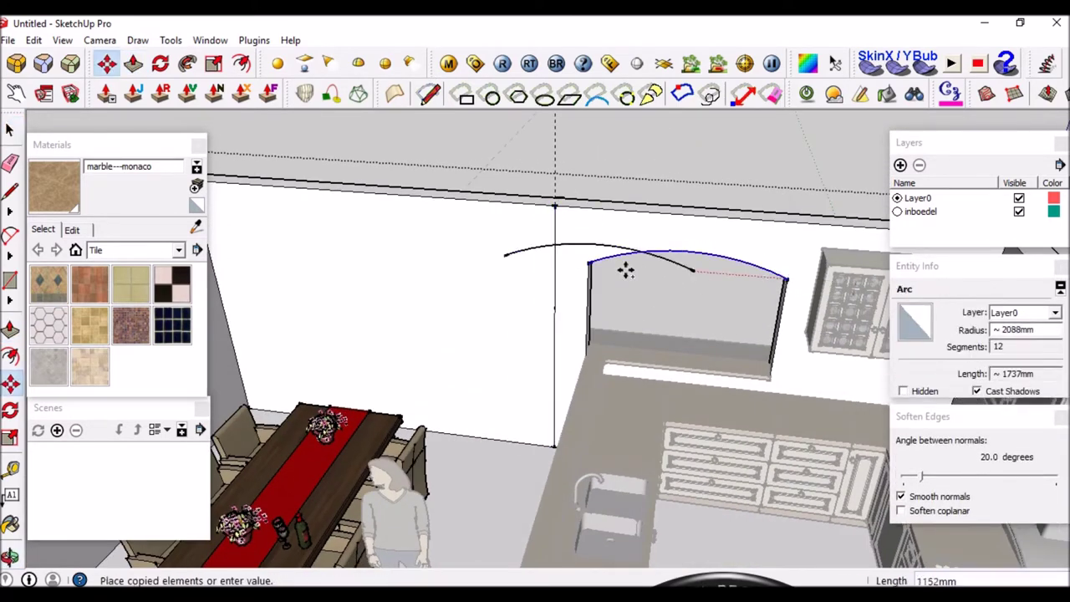
pyautogui.click(555, 258)
pyautogui.moveTo(555, 258); pyautogui.dragTo(430, 449, button='middle')
pyautogui.press('l')
pyautogui.click(394, 389)
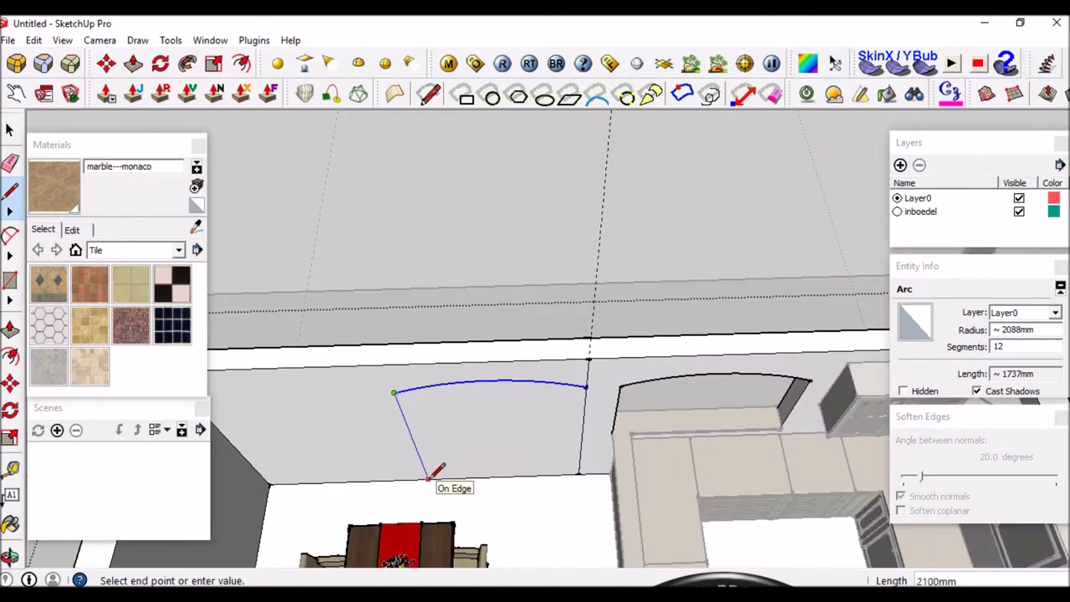
pyautogui.click(437, 471)
# Push/Pull the new arch face through the wall to open the second doorway.
pyautogui.press('space')
pyautogui.press('p')
pyautogui.click(499, 308)
pyautogui.click(595, 234)
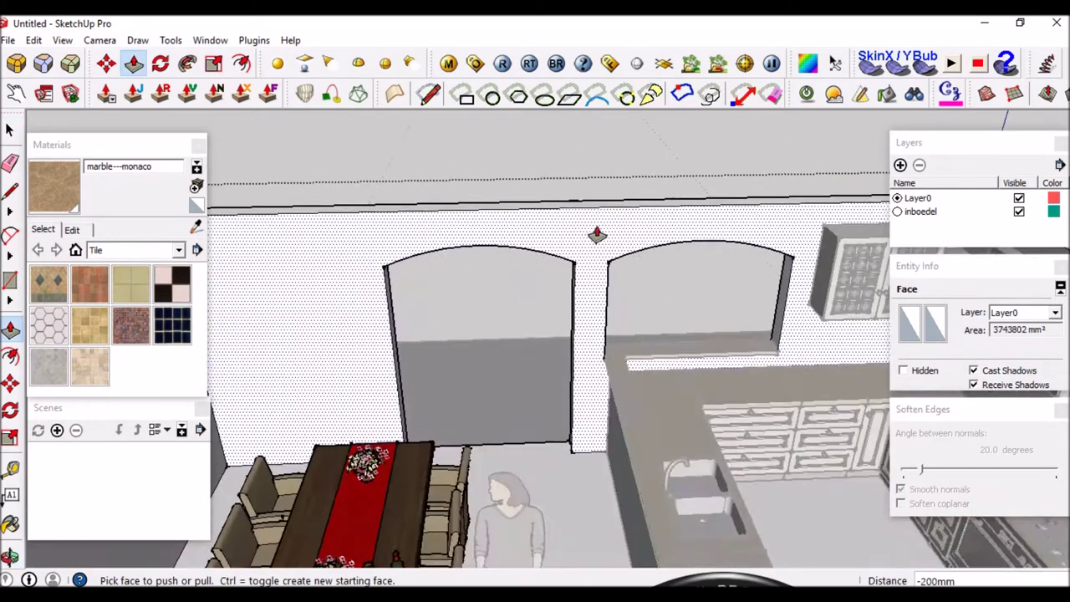
pyautogui.moveTo(594, 234); pyautogui.dragTo(463, 313, button='middle')
pyautogui.scroll(5, 454, 404)
pyautogui.press('space')
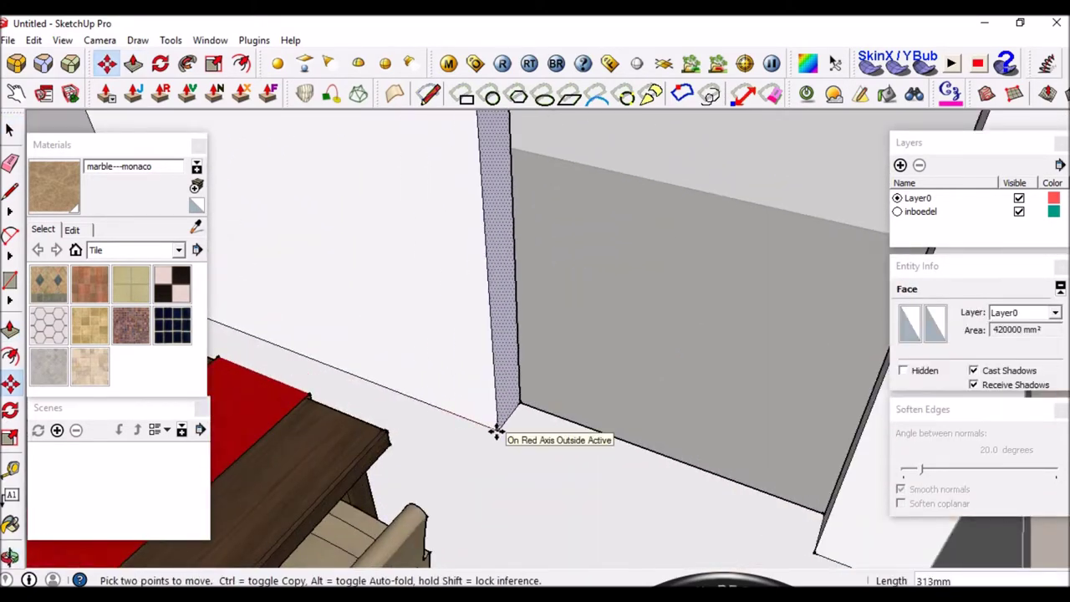
pyautogui.scroll(-5, 497, 432)
pyautogui.press('space')
pyautogui.scroll(-3, 497, 430)
pyautogui.moveTo(496, 430); pyautogui.dragTo(530, 507, button='middle')
pyautogui.click(471, 481)
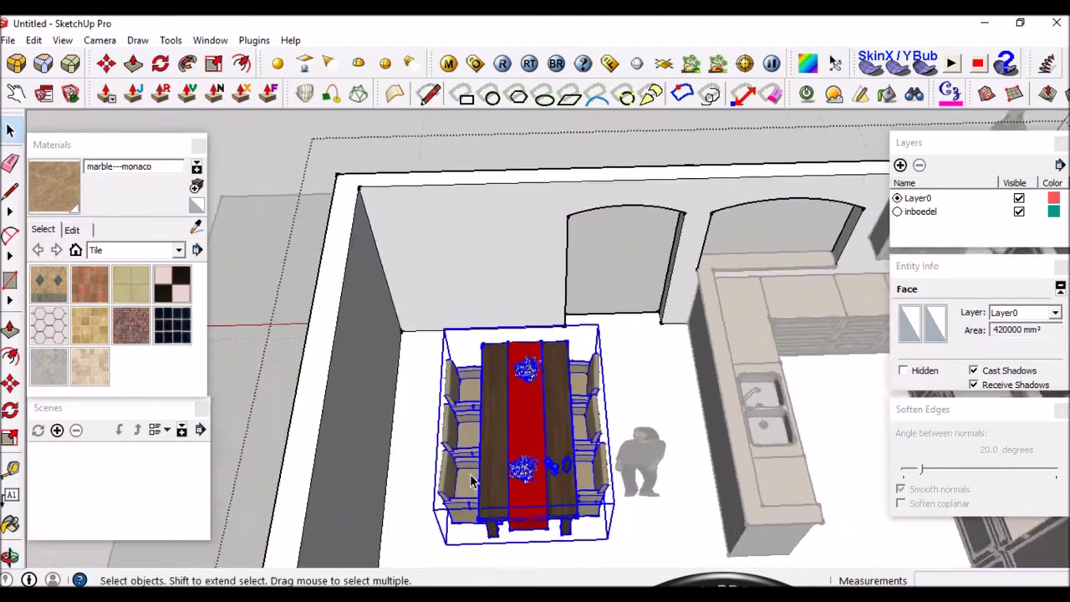
# Orbit in to the kitchen countertop corner and select the counter panel.
pyautogui.press('m')
pyautogui.press('space')
pyautogui.scroll(-5, 536, 401)
pyautogui.scroll(4, 535, 401)
pyautogui.moveTo(535, 402)
pyautogui.mouseDown(button='middle')
pyautogui.moveTo(662, 354)
pyautogui.moveTo(450, 454)
pyautogui.mouseUp(button='middle')
pyautogui.scroll(-3, 426, 455)
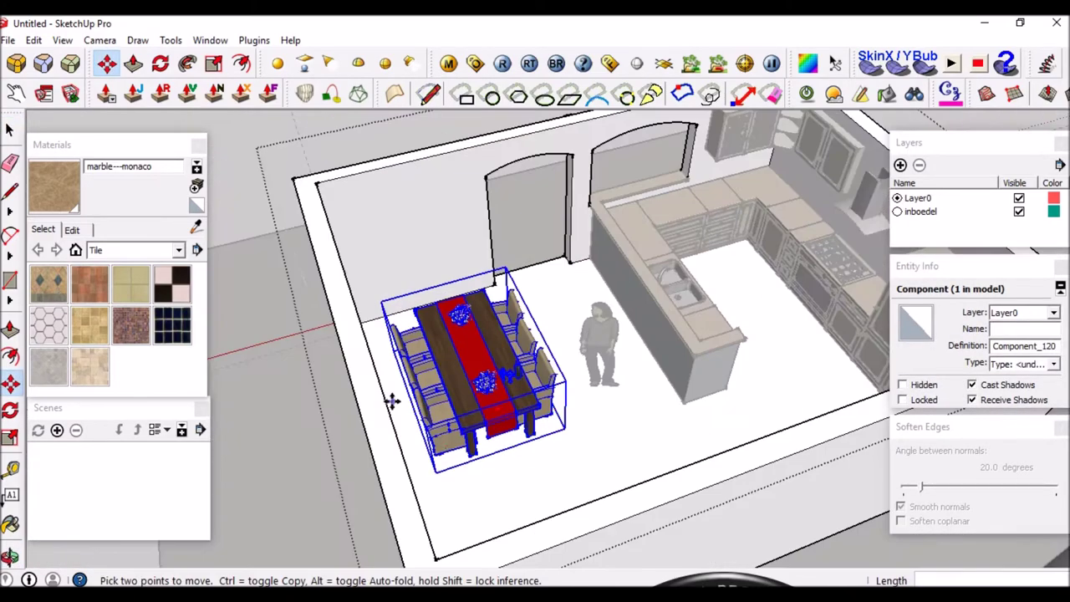
pyautogui.moveTo(392, 399); pyautogui.dragTo(697, 306, button='middle')
pyautogui.scroll(6, 363, 222)
pyautogui.moveTo(363, 222); pyautogui.dragTo(480, 230, button='middle')
pyautogui.press('space')
pyautogui.scroll(3, 480, 229)
pyautogui.moveTo(419, 183)
pyautogui.mouseDown(button='middle')
pyautogui.moveTo(506, 125)
pyautogui.moveTo(382, 162)
pyautogui.mouseUp(button='middle')
pyautogui.scroll(3, 385, 237)
pyautogui.scroll(-5, 386, 237)
pyautogui.scroll(5, 375, 195)
pyautogui.click(375, 195)
# Orbit around the counter and arch to view the L-shaped countertop from above.
pyautogui.moveTo(403, 354); pyautogui.dragTo(574, 313, button='middle')
pyautogui.scroll(3, 488, 261)
pyautogui.scroll(3, 403, 411)
pyautogui.moveTo(444, 417)
pyautogui.mouseDown(button='middle')
pyautogui.moveTo(313, 461)
pyautogui.moveTo(853, 494)
pyautogui.moveTo(440, 351)
pyautogui.mouseUp(button='middle')
pyautogui.press('space')
pyautogui.scroll(-4, 472, 368)
pyautogui.moveTo(411, 496); pyautogui.dragTo(426, 444, button='middle')
pyautogui.press('space')
pyautogui.scroll(4, 348, 343)
pyautogui.moveTo(348, 342)
pyautogui.mouseDown(button='middle')
pyautogui.moveTo(535, 429)
pyautogui.moveTo(535, 296)
pyautogui.mouseUp(button='middle')
pyautogui.scroll(-3, 467, 368)
pyautogui.moveTo(467, 375)
pyautogui.mouseDown(button='middle')
pyautogui.moveTo(526, 412)
pyautogui.moveTo(424, 503)
pyautogui.mouseUp(button='middle')
pyautogui.click(462, 412)
pyautogui.moveTo(409, 378)
pyautogui.mouseDown(button='middle')
pyautogui.moveTo(365, 389)
pyautogui.moveTo(420, 389)
pyautogui.mouseUp(button='middle')
pyautogui.moveTo(386, 265)
pyautogui.mouseDown(button='middle')
pyautogui.moveTo(430, 270)
pyautogui.moveTo(618, 399)
pyautogui.mouseUp(button='middle')
# Apply Reverse Faces to the two selected counter front faces.
pyautogui.press('space')
pyautogui.rightClick(633, 391)
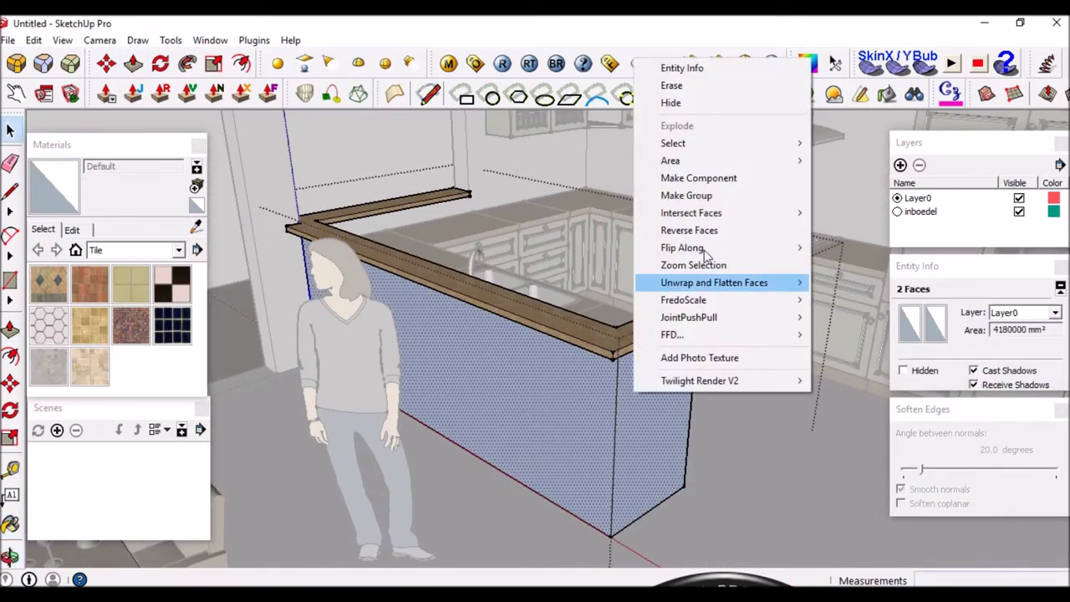
pyautogui.click(746, 230)
pyautogui.scroll(-5, 562, 257)
pyautogui.moveTo(562, 257); pyautogui.dragTo(585, 335, button='middle')
pyautogui.click(786, 360)
pyautogui.moveTo(786, 359)
pyautogui.mouseDown(button='middle')
pyautogui.moveTo(729, 420)
pyautogui.moveTo(544, 370)
pyautogui.moveTo(461, 382)
pyautogui.mouseUp(button='middle')
pyautogui.click(461, 382)
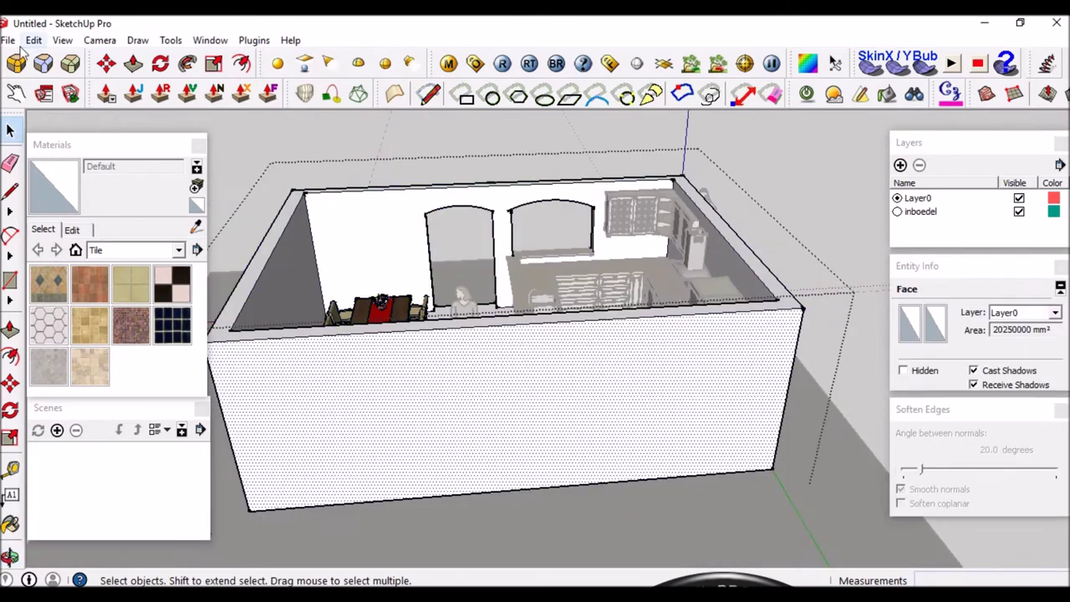
# Import the Harmonicadeur folding door model, place it in the room and rotate it.
pyautogui.hotkey('ctrl', 'o')
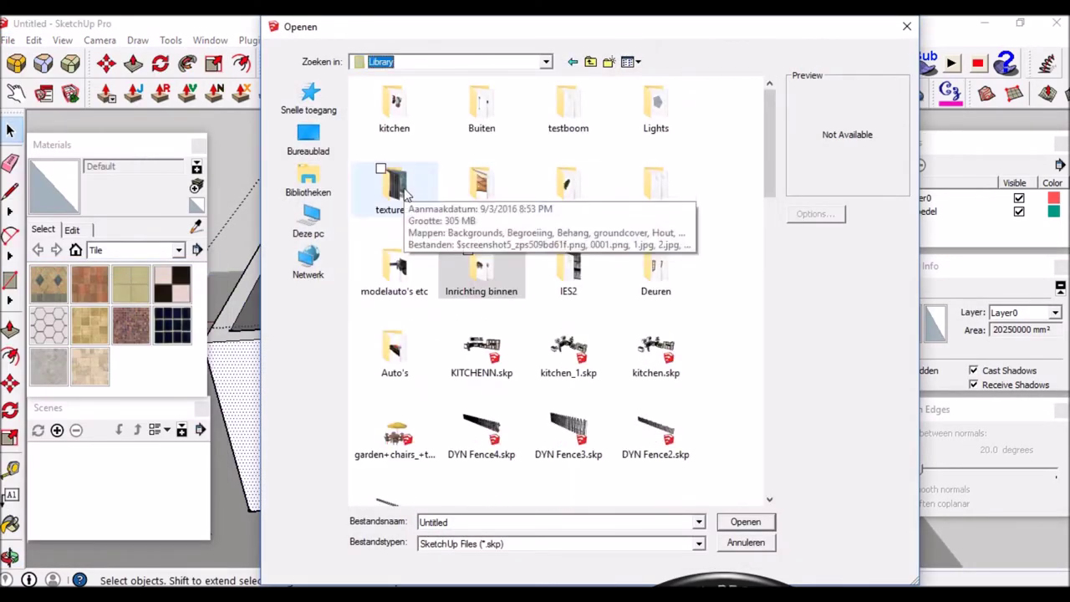
pyautogui.doubleClick(629, 259)
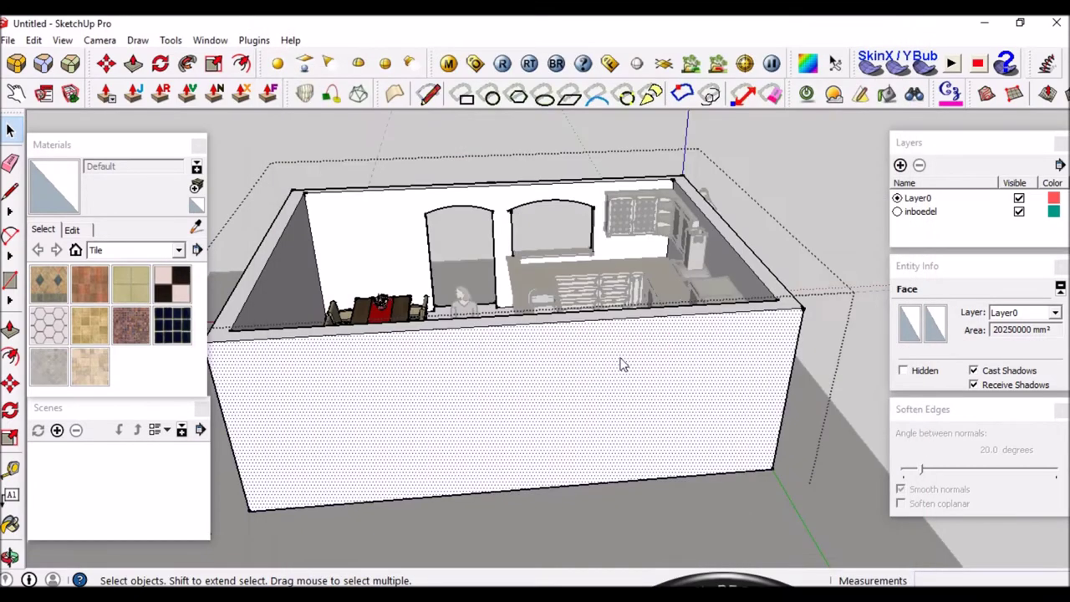
pyautogui.click(611, 464)
pyautogui.moveTo(611, 465)
pyautogui.mouseDown(button='middle')
pyautogui.moveTo(490, 234)
pyautogui.moveTo(577, 246)
pyautogui.mouseUp(button='middle')
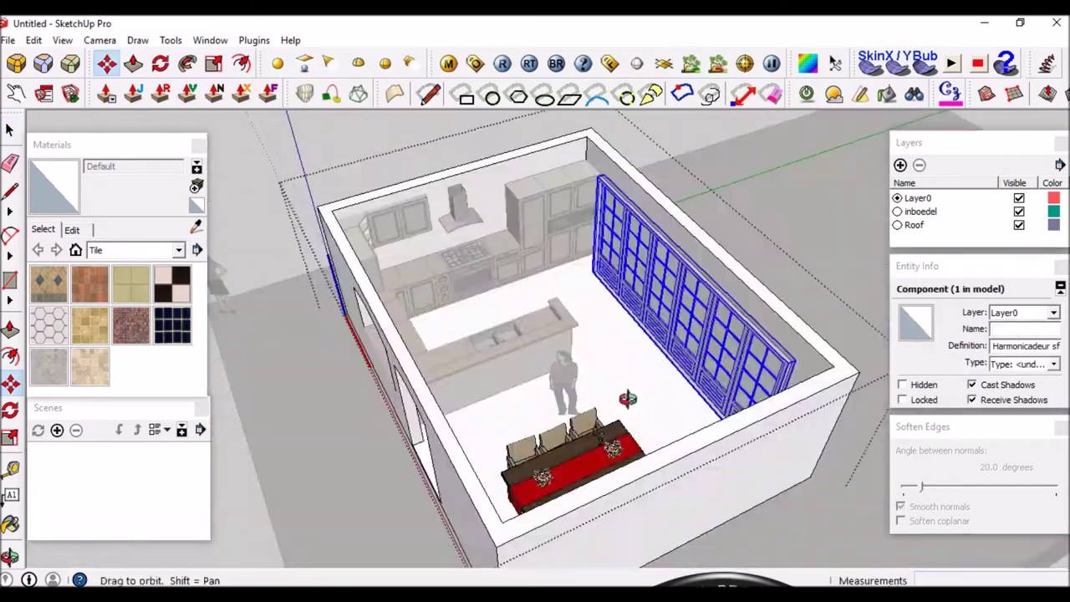
pyautogui.scroll(5, 578, 246)
pyautogui.press('q')
pyautogui.click(607, 464)
pyautogui.click(677, 499)
# Move the Harmonicadeur doors 50 into the long outer wall.
pyautogui.press('m')
pyautogui.scroll(-5, 377, 365)
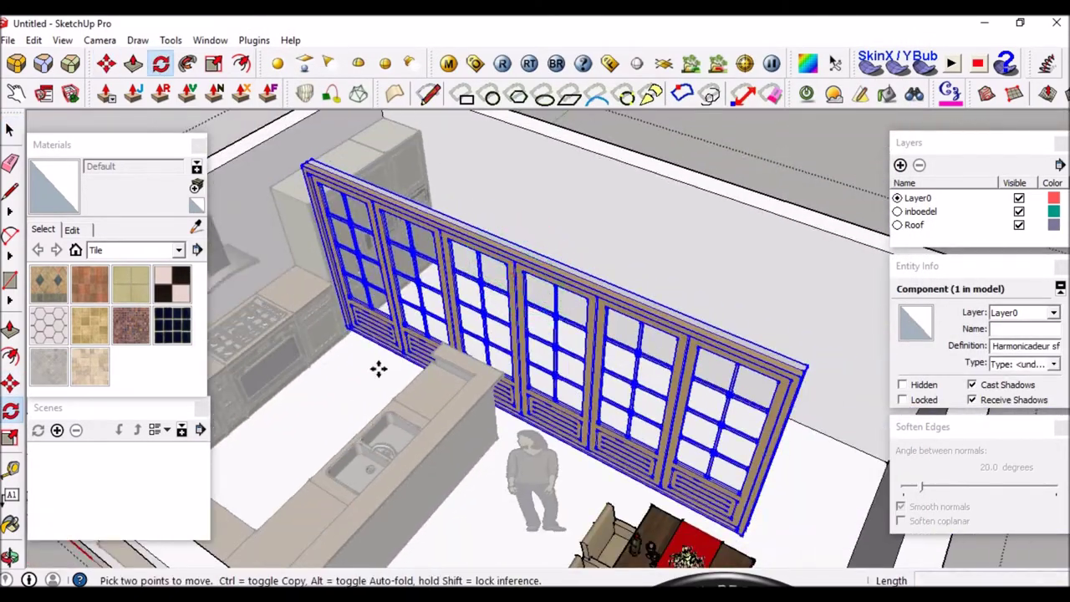
pyautogui.scroll(5, 440, 306)
pyautogui.scroll(4, 576, 313)
pyautogui.scroll(3, 418, 333)
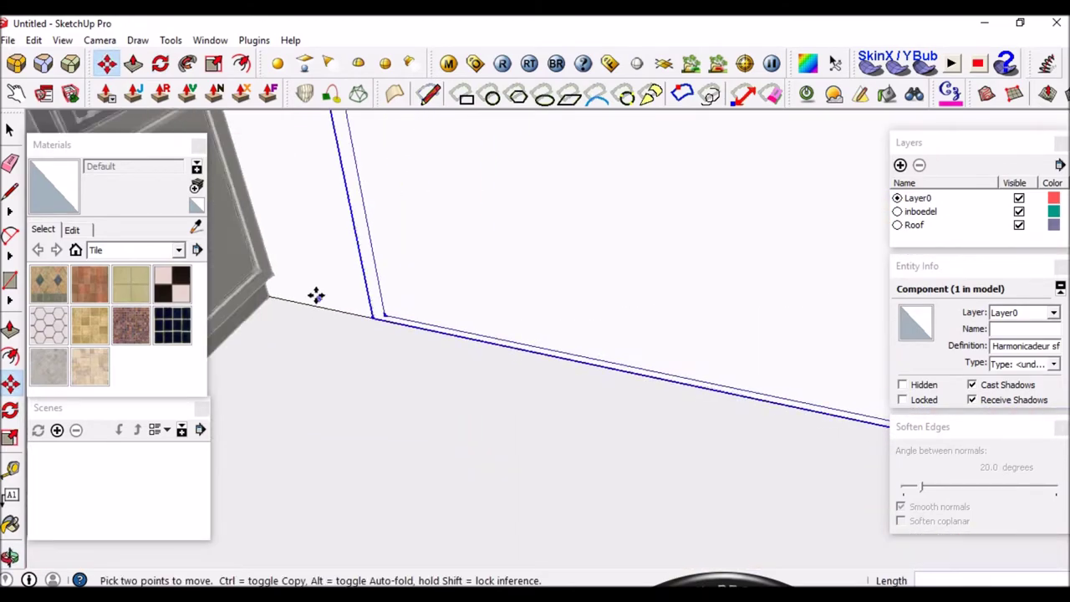
pyautogui.scroll(-5, 320, 301)
pyautogui.press('r')
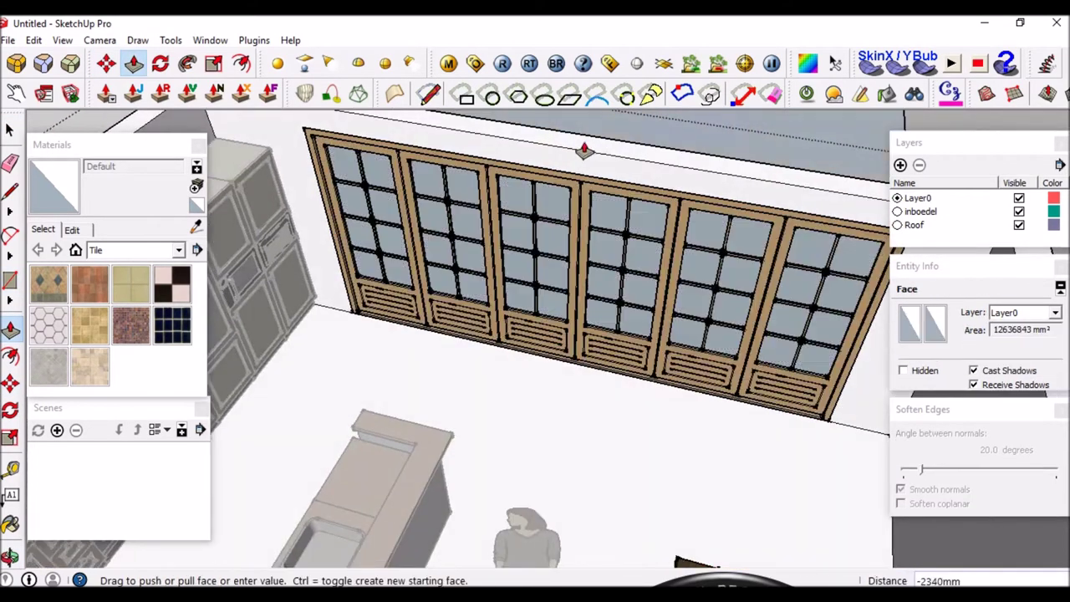
pyautogui.click(550, 244)
pyautogui.press('m')
pyautogui.scroll(3, 429, 359)
pyautogui.write('50')
# Orbit to a close-up of the doors and sample their glass material.
pyautogui.moveTo(408, 270); pyautogui.dragTo(501, 276, button='middle')
pyautogui.press('space')
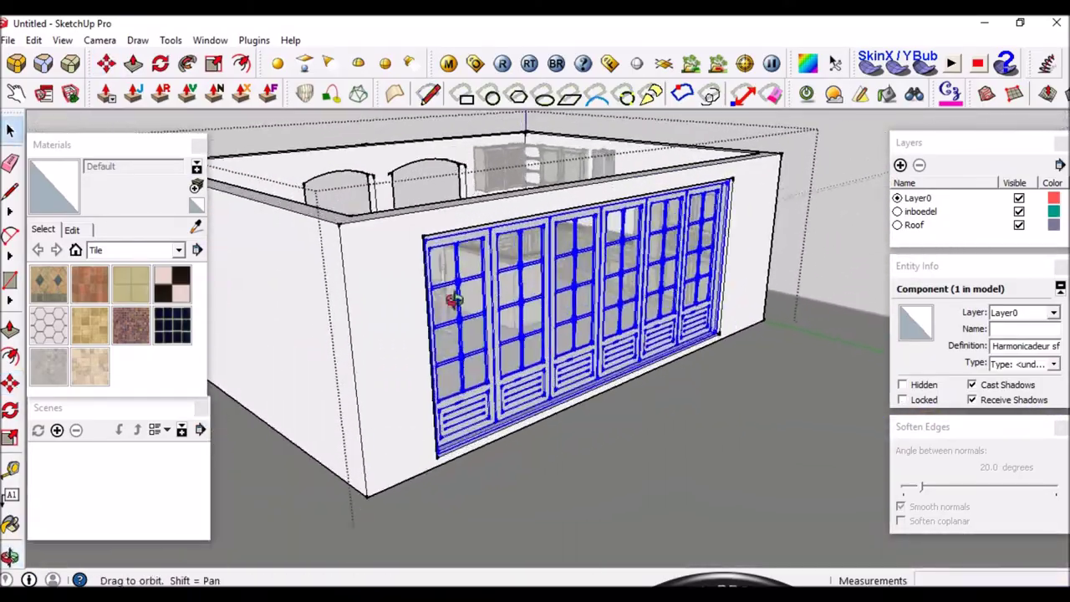
pyautogui.scroll(2, 540, 284)
pyautogui.scroll(3, 646, 201)
pyautogui.moveTo(646, 201); pyautogui.dragTo(640, 299, button='middle')
pyautogui.scroll(3, 249, 226)
pyautogui.keyDown('alt'); pyautogui.click(515, 198); pyautogui.keyUp('alt')
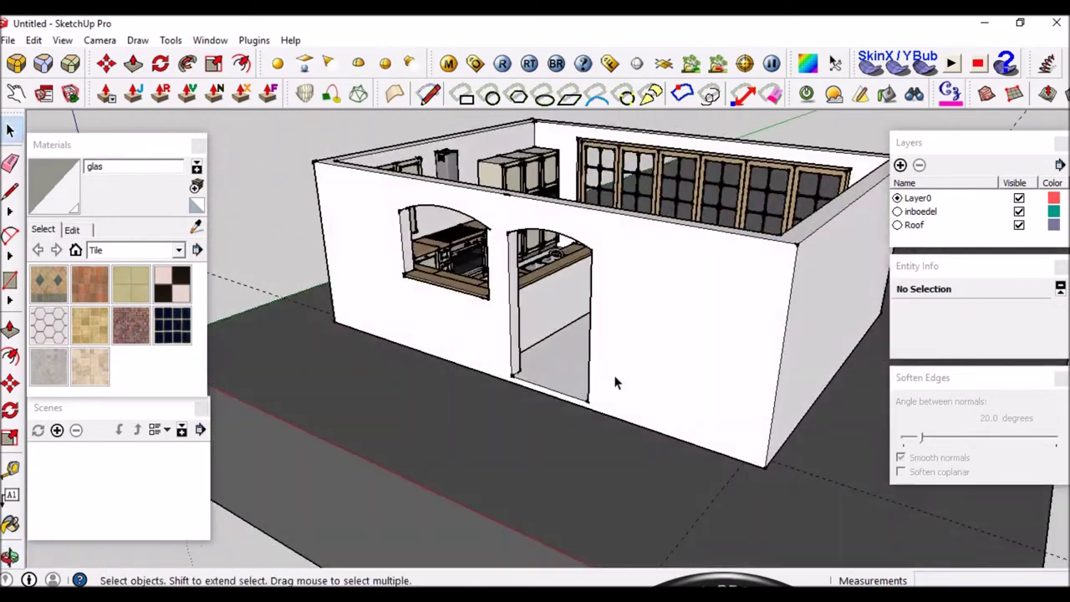
# Select the building and Push/Pull the floor slab out from the house.
pyautogui.press('l')
pyautogui.press('space')
pyautogui.click(659, 253)
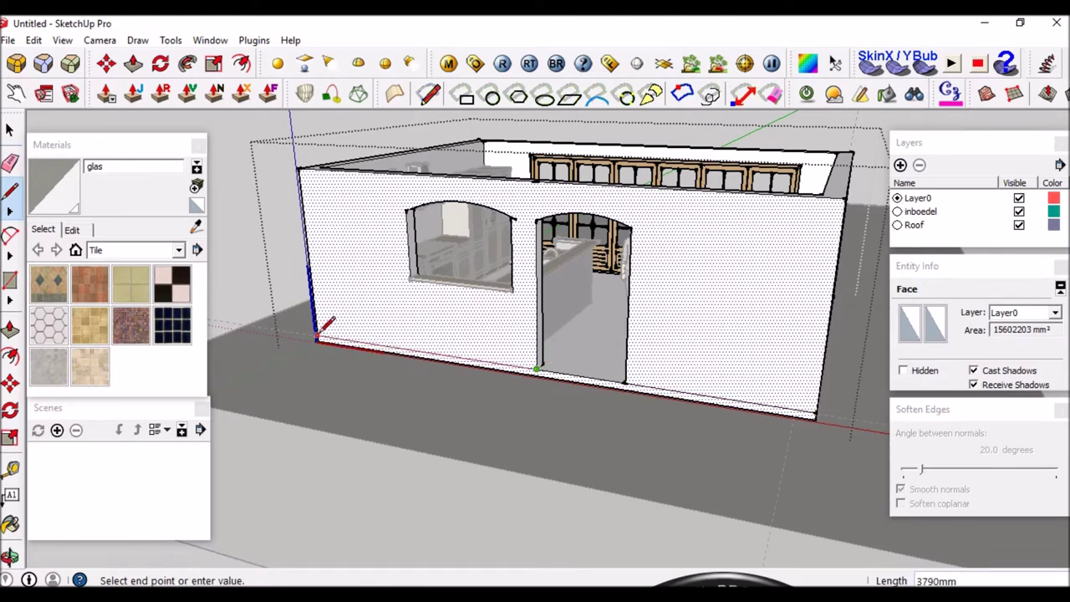
pyautogui.press('p')
pyautogui.scroll(-4, 536, 377)
pyautogui.moveTo(460, 411); pyautogui.dragTo(371, 485)
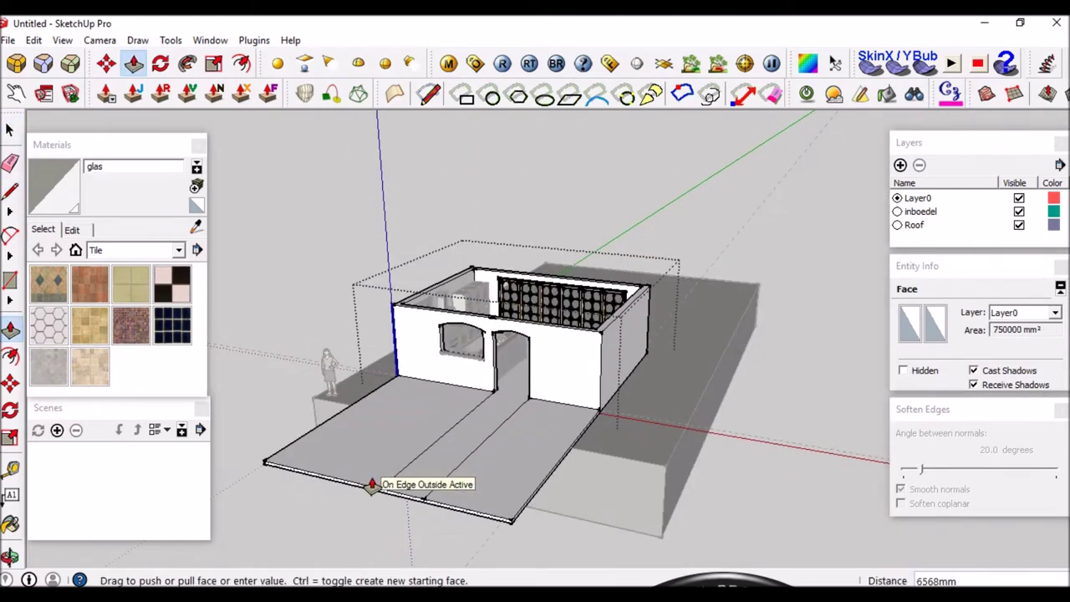
pyautogui.moveTo(471, 416)
pyautogui.mouseDown(button='middle')
pyautogui.moveTo(564, 429)
pyautogui.moveTo(438, 434)
pyautogui.mouseUp(button='middle')
# Select the house component, open it for editing and pick a floor edge.
pyautogui.click(438, 435)
pyautogui.scroll(3, 530, 336)
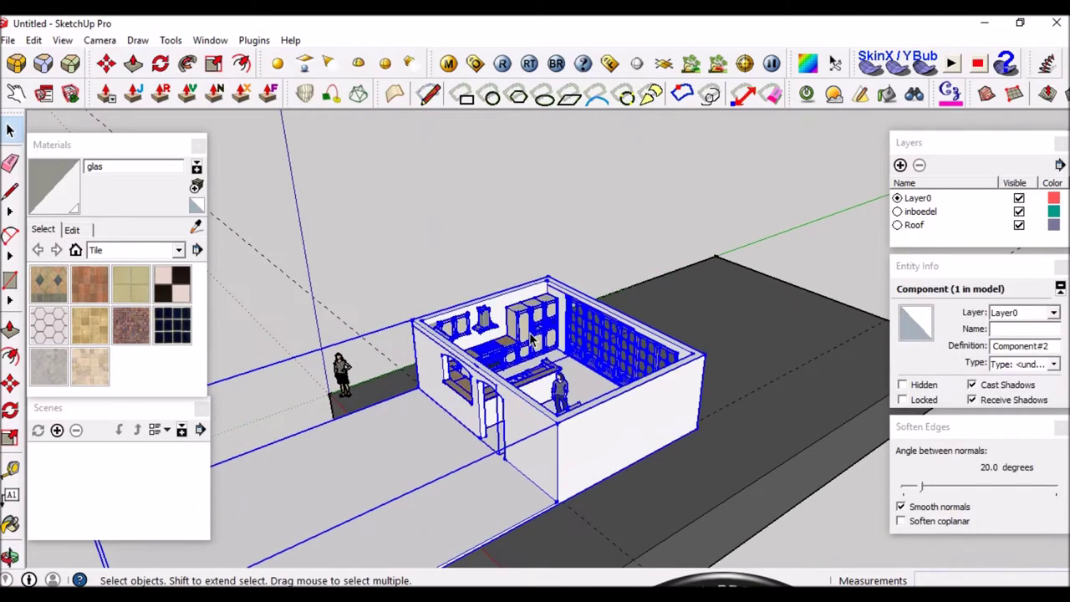
pyautogui.press('m')
pyautogui.scroll(-2, 610, 301)
pyautogui.press('space')
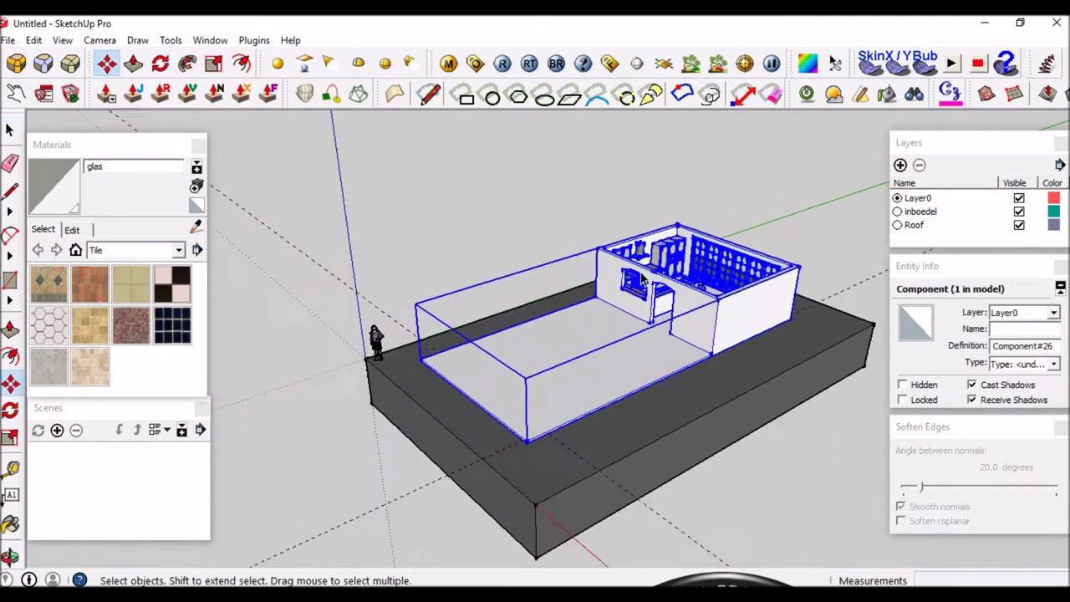
pyautogui.scroll(2, 676, 435)
pyautogui.doubleClick(676, 435)
pyautogui.click(581, 520)
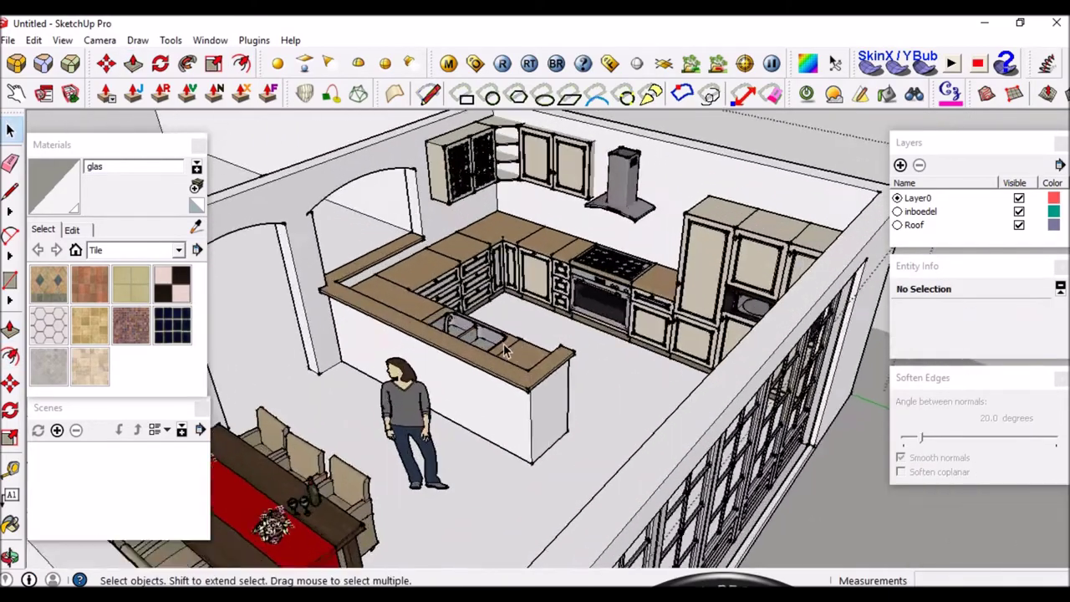
pyautogui.scroll(3, 505, 352)
# Move the corner, glass-door and right wall cabinets together into the corner.
pyautogui.scroll(3, 379, 458)
pyautogui.scroll(3, 379, 458)
pyautogui.moveTo(215, 406)
pyautogui.mouseDown(button='middle')
pyautogui.moveTo(371, 257)
pyautogui.moveTo(322, 279)
pyautogui.moveTo(365, 327)
pyautogui.mouseUp(button='middle')
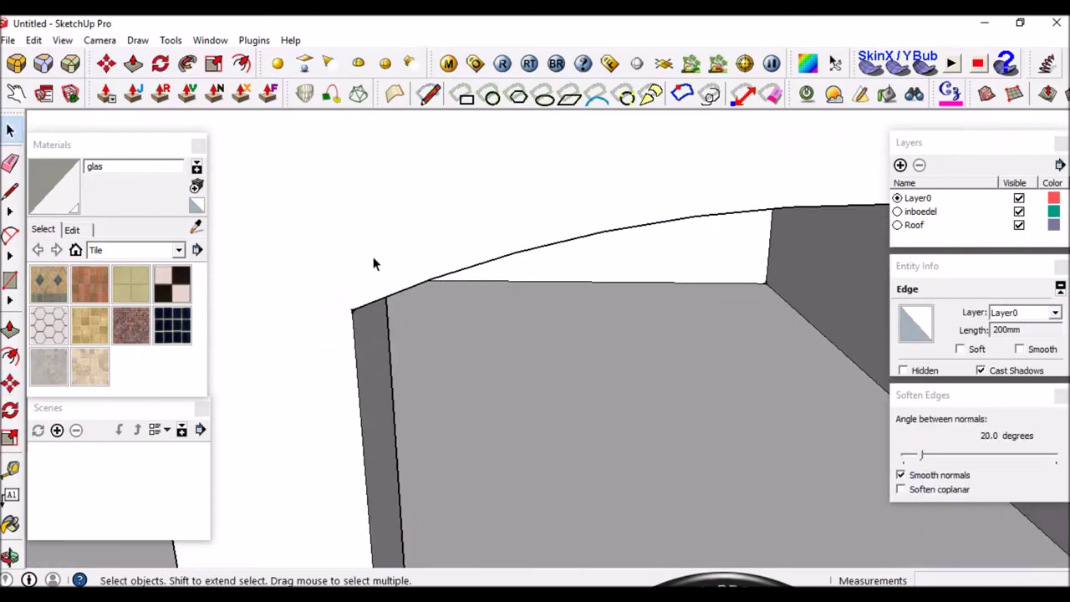
pyautogui.scroll(-5, 562, 432)
pyautogui.scroll(-3, 562, 433)
pyautogui.moveTo(562, 432); pyautogui.dragTo(499, 326, button='middle')
pyautogui.scroll(3, 499, 326)
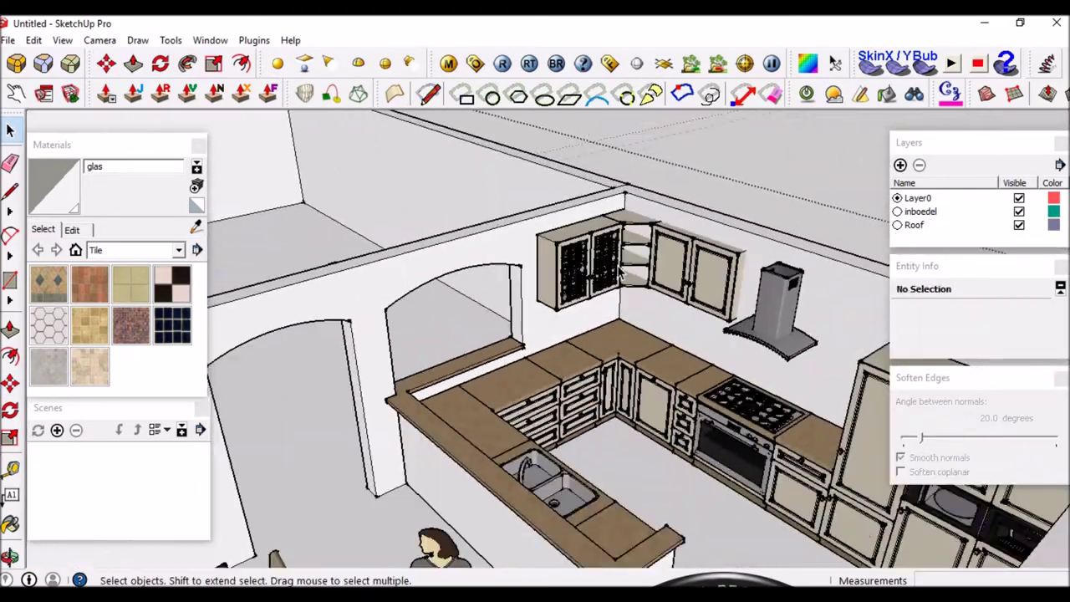
pyautogui.scroll(-3, 535, 276)
pyautogui.scroll(5, 585, 243)
pyautogui.click(615, 219)
pyautogui.keyDown('shift'); pyautogui.click(519, 284); pyautogui.keyUp('shift')
pyautogui.keyDown('shift'); pyautogui.click(681, 318); pyautogui.keyUp('shift')
pyautogui.moveTo(682, 318); pyautogui.dragTo(531, 232, button='middle')
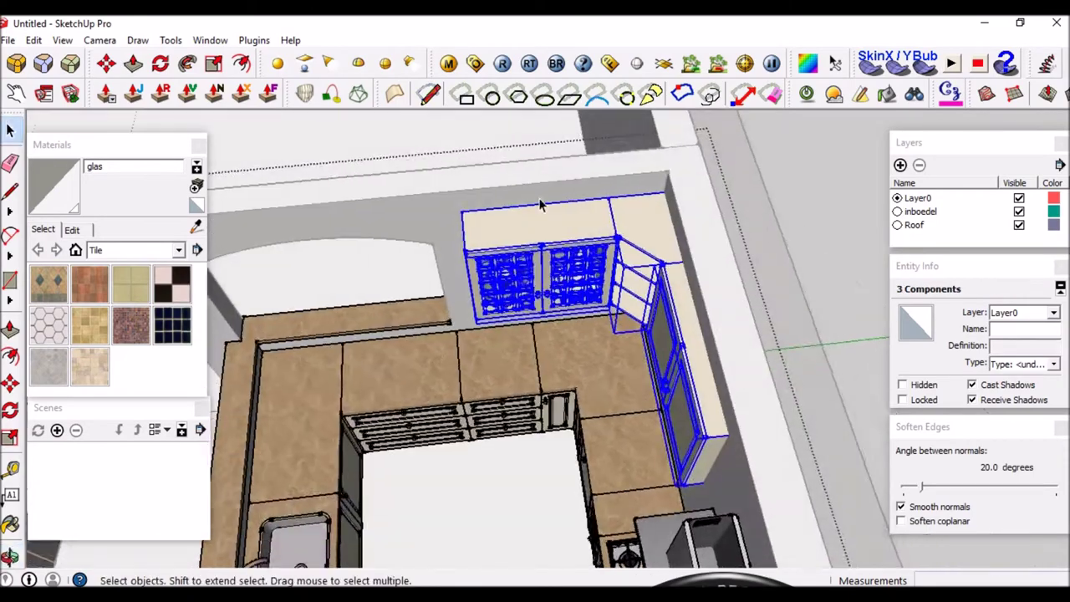
pyautogui.press('m')
pyautogui.scroll(2, 535, 186)
pyautogui.scroll(5, 704, 224)
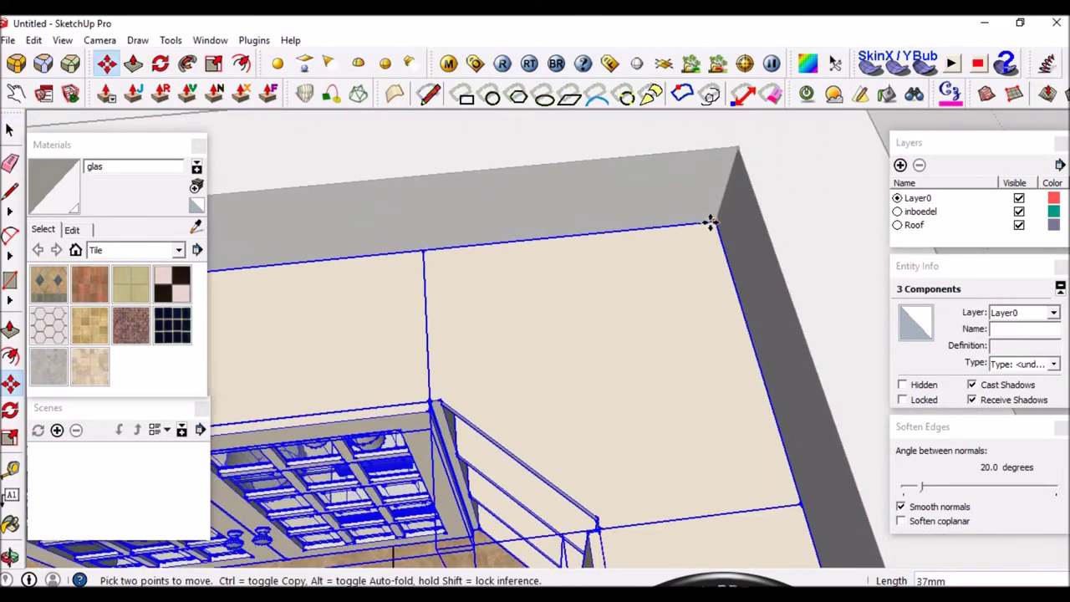
pyautogui.scroll(-5, 709, 221)
# Push/Pull the thin panel beside the arch outward to give it depth.
pyautogui.press('space')
pyautogui.scroll(-3, 504, 299)
pyautogui.scroll(5, 490, 288)
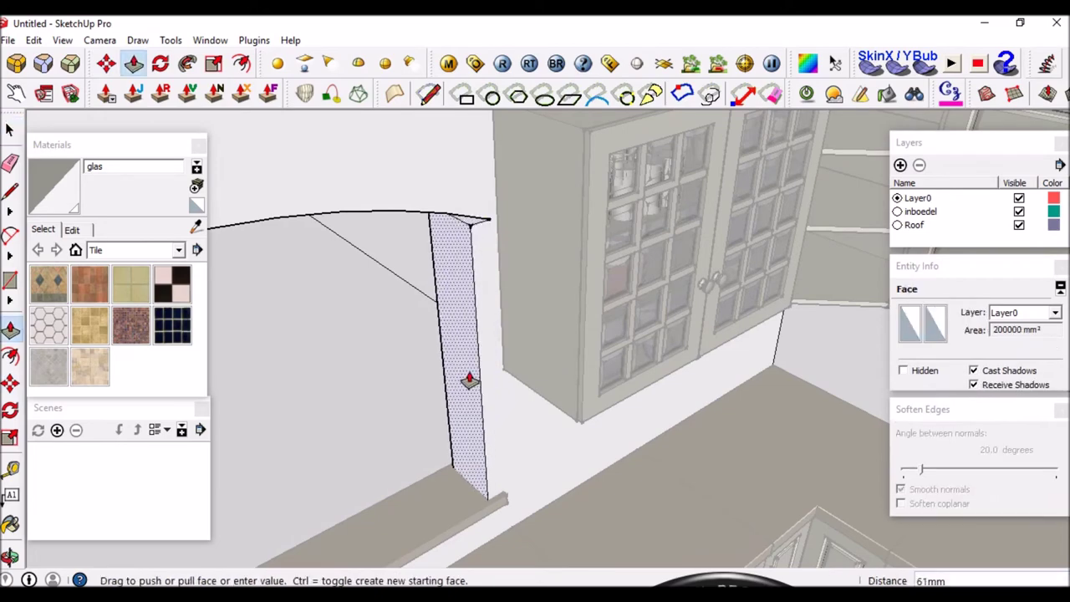
pyautogui.press('space')
pyautogui.scroll(3, 482, 260)
pyautogui.scroll(3, 468, 251)
pyautogui.press('space')
pyautogui.scroll(-3, 491, 267)
pyautogui.scroll(-3, 491, 308)
pyautogui.scroll(5, 485, 368)
# Push/Pull the face of the wooden ledge by the kitchen arch.
pyautogui.click(461, 346)
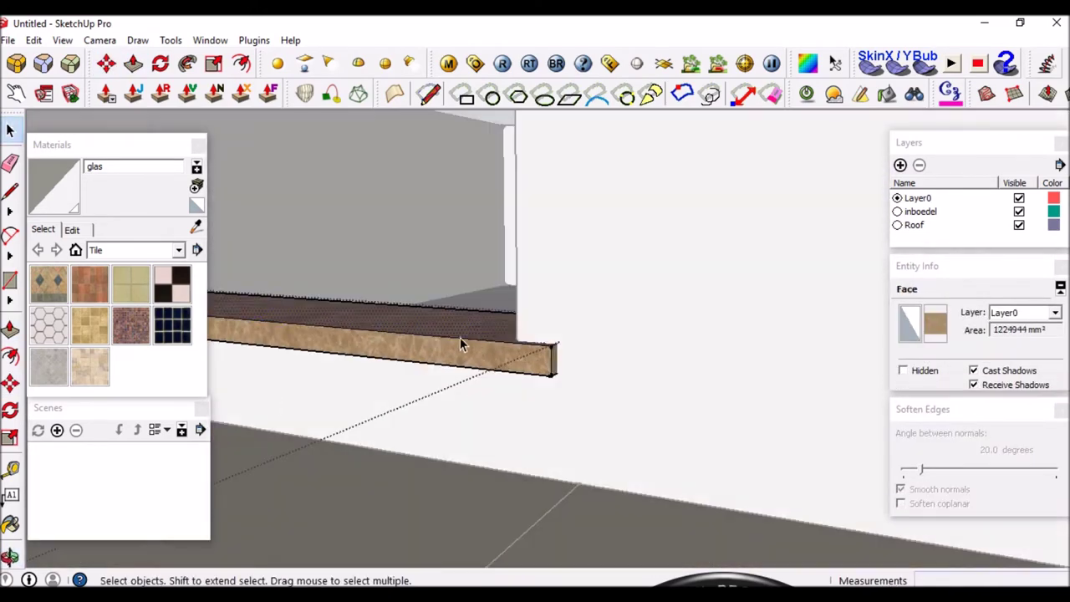
pyautogui.scroll(3, 501, 317)
pyautogui.press('p')
pyautogui.press('space')
pyautogui.scroll(-5, 600, 349)
pyautogui.scroll(-5, 599, 350)
pyautogui.moveTo(600, 349)
pyautogui.mouseDown(button='middle')
pyautogui.moveTo(694, 300)
pyautogui.moveTo(790, 203)
pyautogui.moveTo(547, 374)
pyautogui.moveTo(689, 306)
pyautogui.moveTo(502, 377)
pyautogui.moveTo(374, 442)
pyautogui.moveTo(468, 392)
pyautogui.moveTo(571, 391)
pyautogui.mouseUp(button='middle')
pyautogui.scroll(5, 546, 374)
pyautogui.scroll(-3, 690, 306)
pyautogui.scroll(-3, 374, 442)
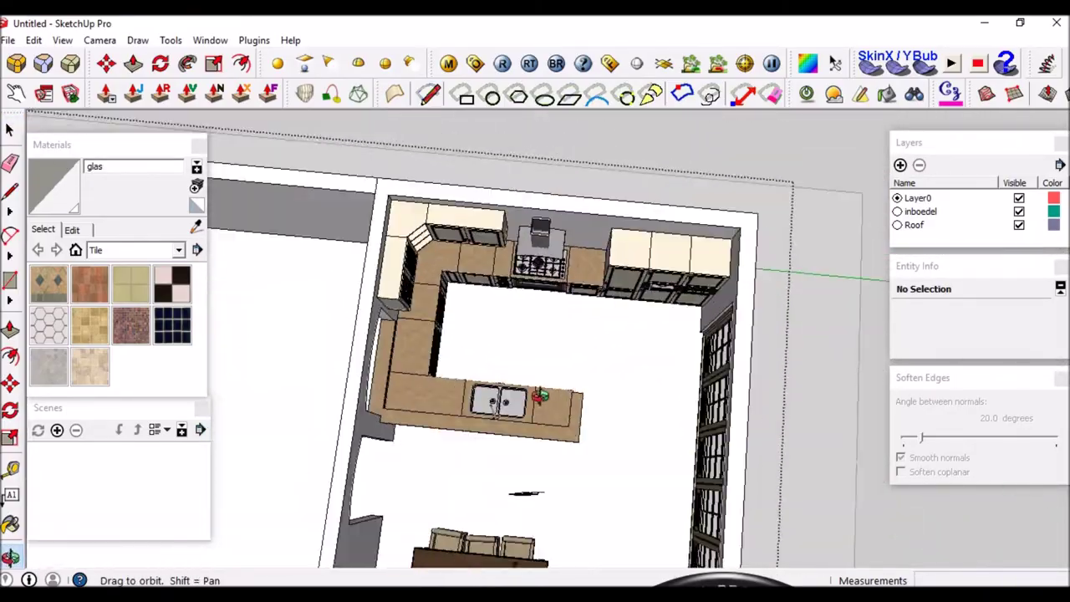
# Inside the kitchen island component, Ctrl-move a copy of a cabinet.
pyautogui.scroll(3, 571, 391)
pyautogui.moveTo(636, 398); pyautogui.dragTo(520, 387, button='middle')
pyautogui.click(520, 386)
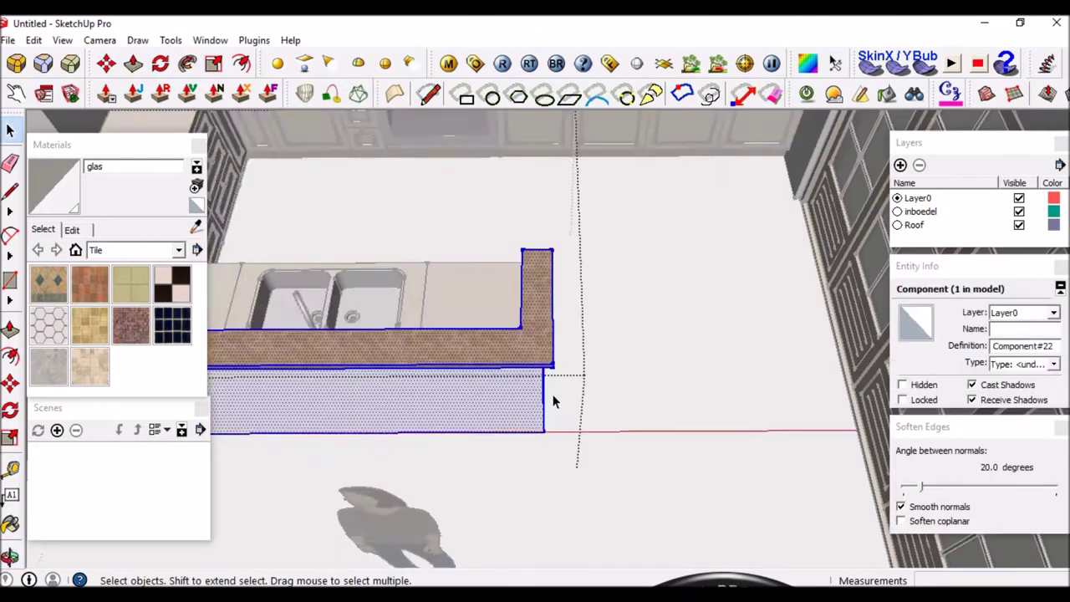
pyautogui.doubleClick(555, 393)
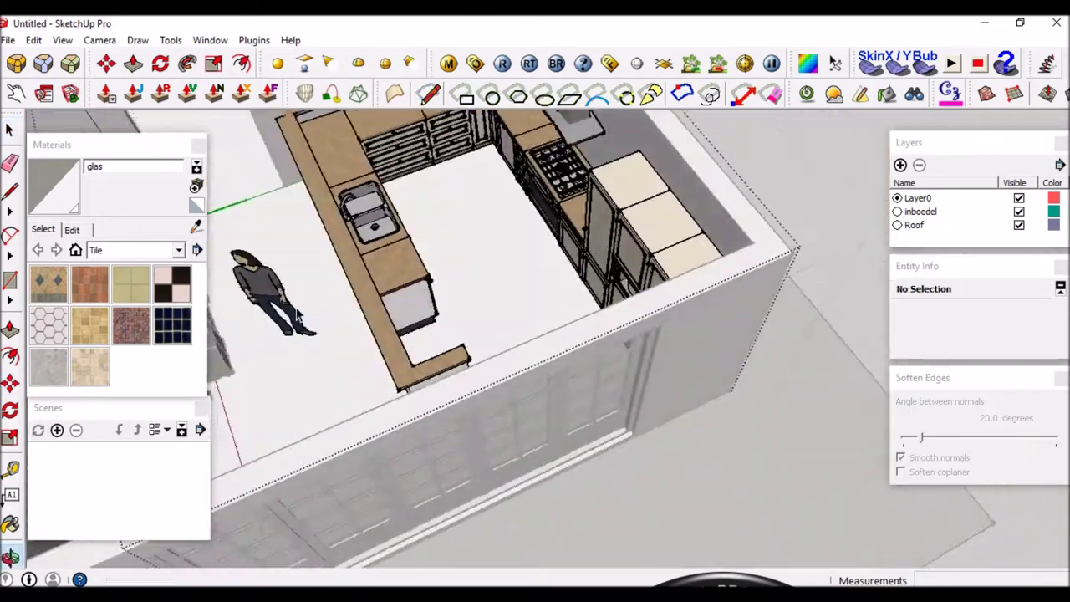
pyautogui.moveTo(554, 369); pyautogui.dragTo(646, 332, button='middle')
pyautogui.scroll(5, 552, 241)
pyautogui.press('m')
pyautogui.click(553, 241)
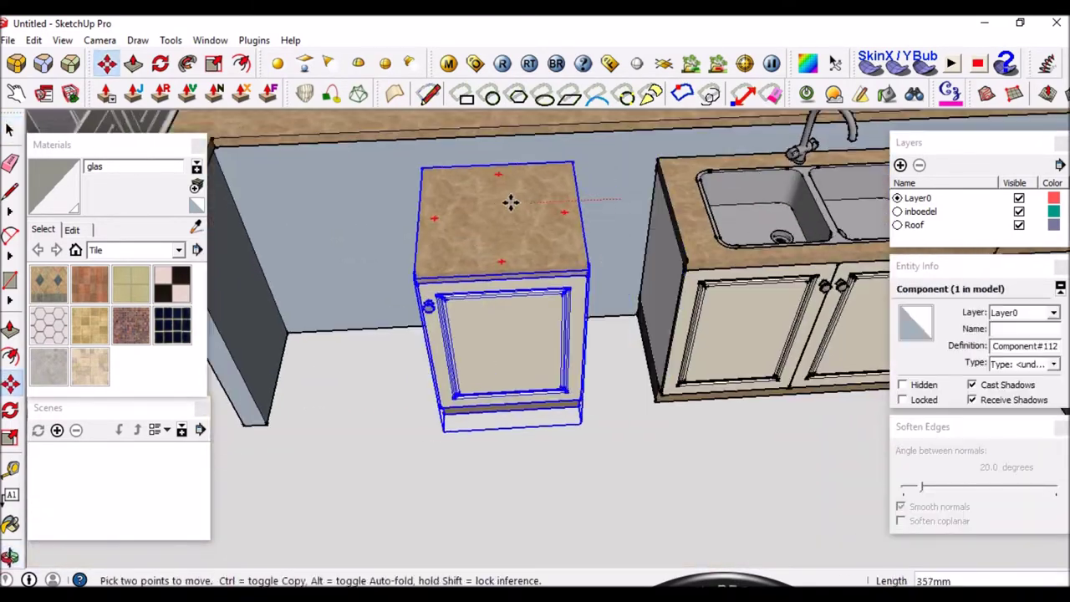
pyautogui.press('ctrl')
pyautogui.rightClick(449, 173)
pyautogui.scroll(3, 496, 194)
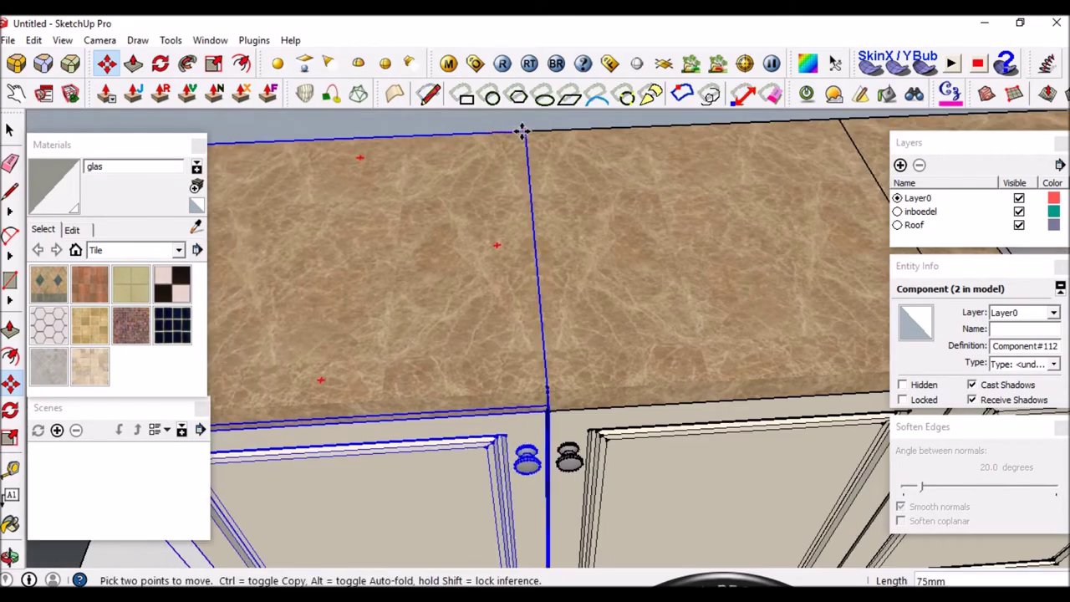
pyautogui.scroll(-3, 496, 194)
pyautogui.press('space')
# Select all connected counter-end geometry and move it 537 mm over.
pyautogui.moveTo(496, 194); pyautogui.dragTo(349, 211, button='middle')
pyautogui.click(349, 212)
pyautogui.rightClick(319, 241)
pyautogui.moveTo(529, 308)
pyautogui.mouseDown(button='middle')
pyautogui.moveTo(435, 316)
pyautogui.moveTo(736, 437)
pyautogui.mouseUp(button='middle')
pyautogui.tripleClick(436, 316)
pyautogui.scroll(5, 459, 315)
pyautogui.press('m')
pyautogui.click(674, 471)
pyautogui.click(403, 466)
pyautogui.press('space')
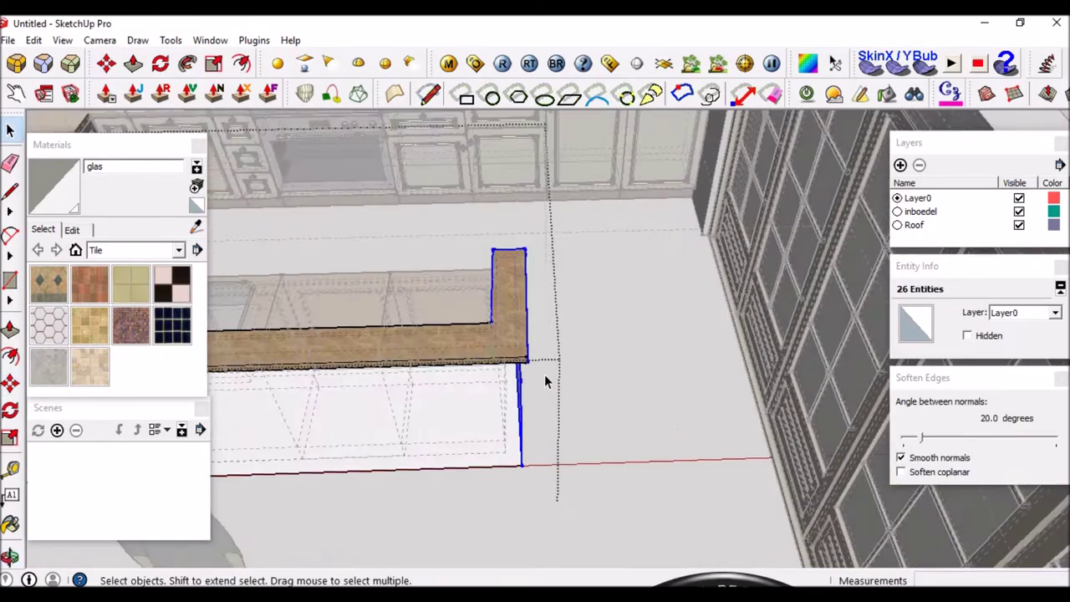
pyautogui.scroll(-5, 544, 374)
# Inside the counter group, push its top face down 55 mm.
pyautogui.moveTo(560, 288); pyautogui.dragTo(418, 251, button='middle')
pyautogui.scroll(4, 286, 195)
pyautogui.click(286, 194)
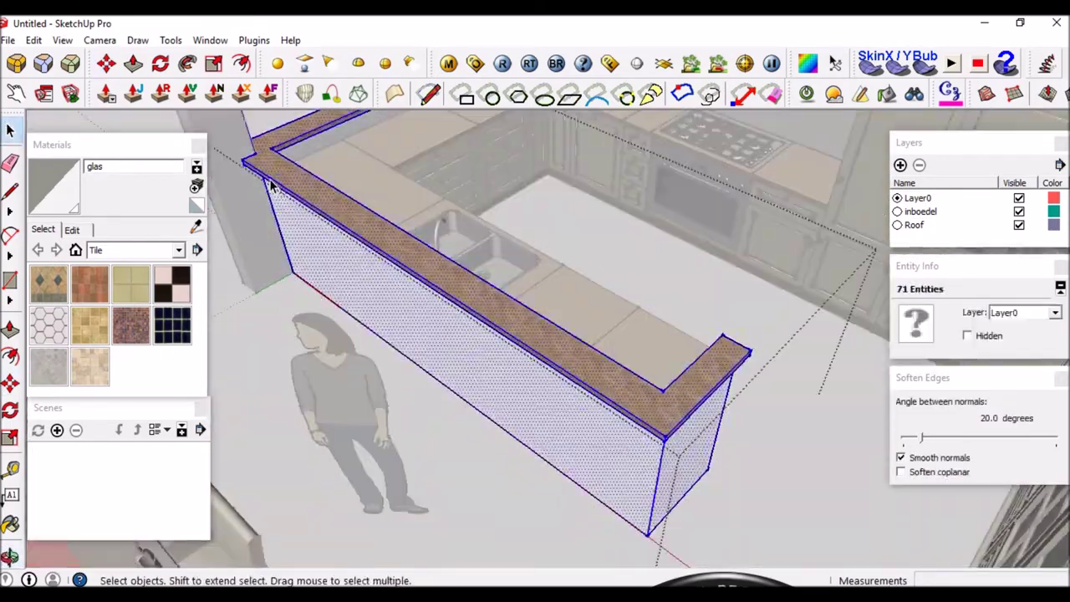
pyautogui.doubleClick(285, 194)
pyautogui.scroll(3, 501, 341)
pyautogui.moveTo(502, 341); pyautogui.dragTo(478, 314, button='middle')
pyautogui.press('p')
pyautogui.click(478, 314)
pyautogui.click(478, 314)
pyautogui.press('space')
pyautogui.scroll(-3, 575, 281)
# Orbit to a front view of the island and bring up the Import file browser.
pyautogui.moveTo(574, 282)
pyautogui.mouseDown(button='middle')
pyautogui.moveTo(385, 242)
pyautogui.moveTo(256, 319)
pyautogui.moveTo(556, 342)
pyautogui.mouseUp(button='middle')
pyautogui.scroll(3, 384, 242)
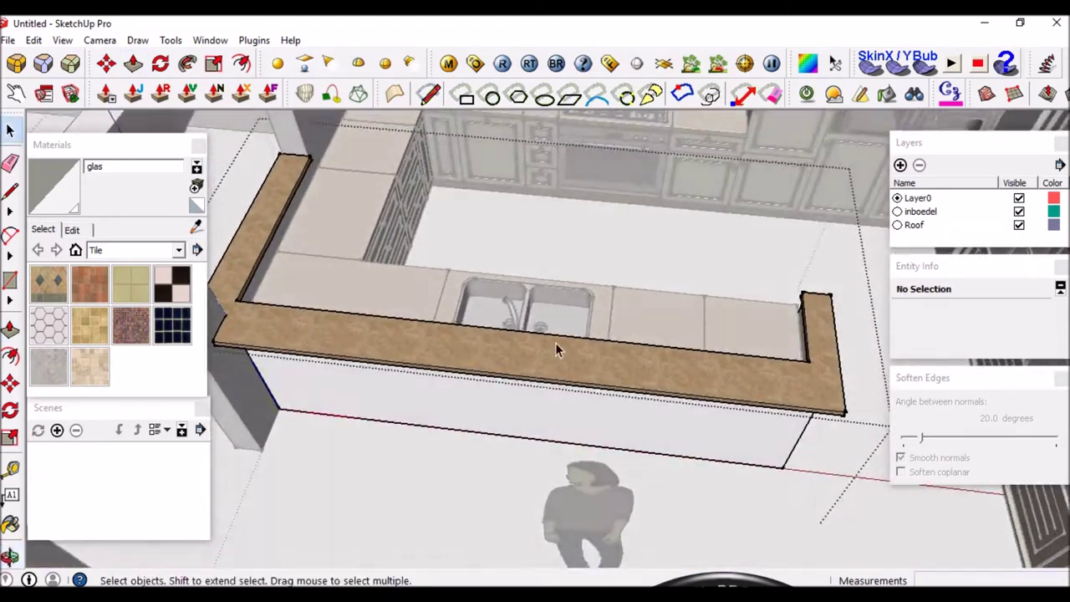
pyautogui.scroll(-3, 556, 343)
pyautogui.scroll(2, 623, 288)
pyautogui.moveTo(585, 446); pyautogui.dragTo(652, 411, button='middle')
pyautogui.press('space')
pyautogui.scroll(-3, 652, 411)
pyautogui.click(410, 418)
pyautogui.scroll(3, 411, 418)
pyautogui.click(7, 40)
pyautogui.click(33, 74)
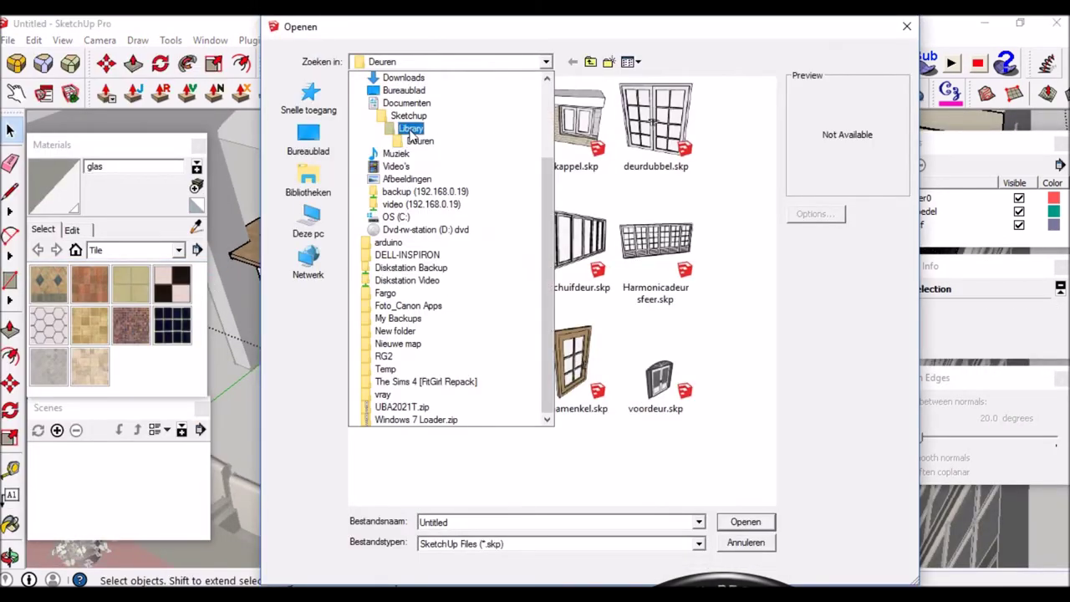
# Import the barkruk2 bar stool from the Library folder and place it.
pyautogui.click(411, 129)
pyautogui.click(769, 522)
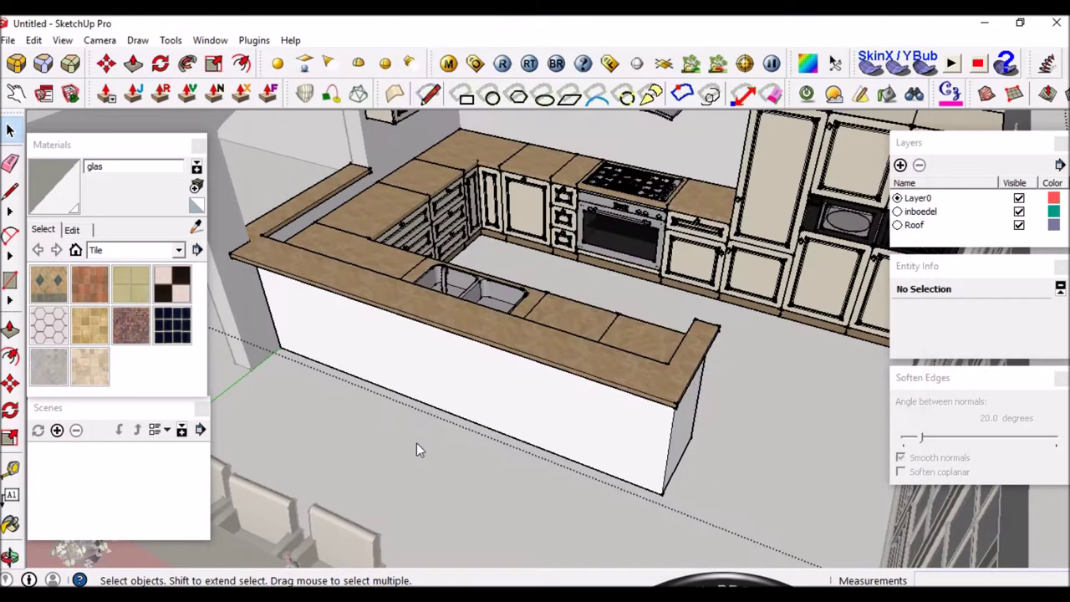
pyautogui.click(413, 437)
pyautogui.scroll(5, 413, 437)
pyautogui.moveTo(468, 406)
pyautogui.mouseDown(button='middle')
pyautogui.moveTo(262, 325)
pyautogui.moveTo(335, 351)
pyautogui.mouseUp(button='middle')
# Scale the imported bar stool to a fitting size.
pyautogui.press('s')
pyautogui.moveTo(401, 394); pyautogui.dragTo(436, 482, button='middle')
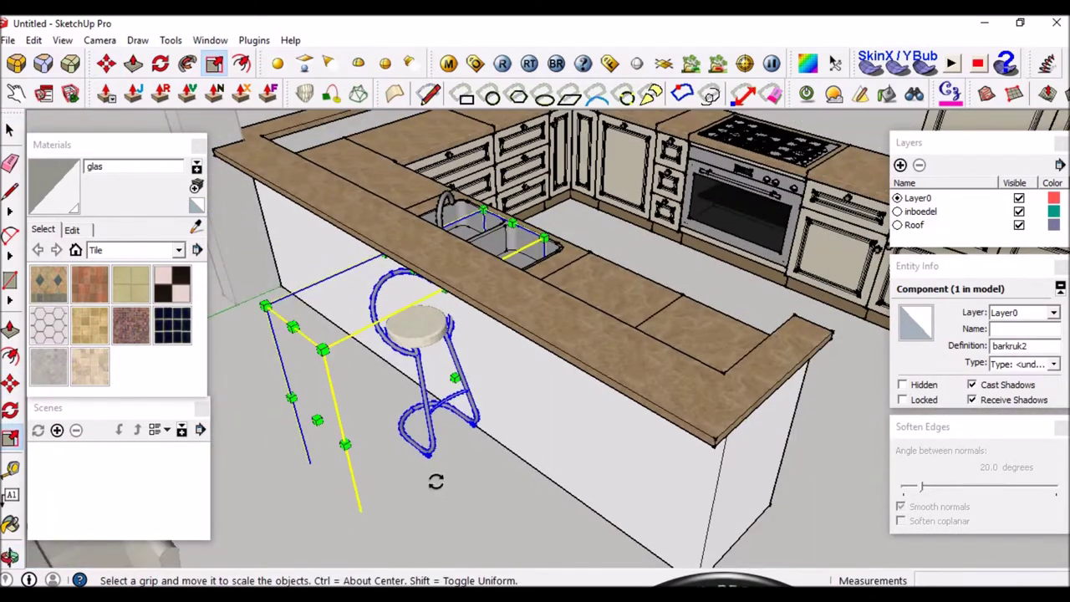
pyautogui.moveTo(352, 456)
pyautogui.mouseDown(button='middle')
pyautogui.moveTo(429, 332)
pyautogui.moveTo(346, 401)
pyautogui.mouseUp(button='middle')
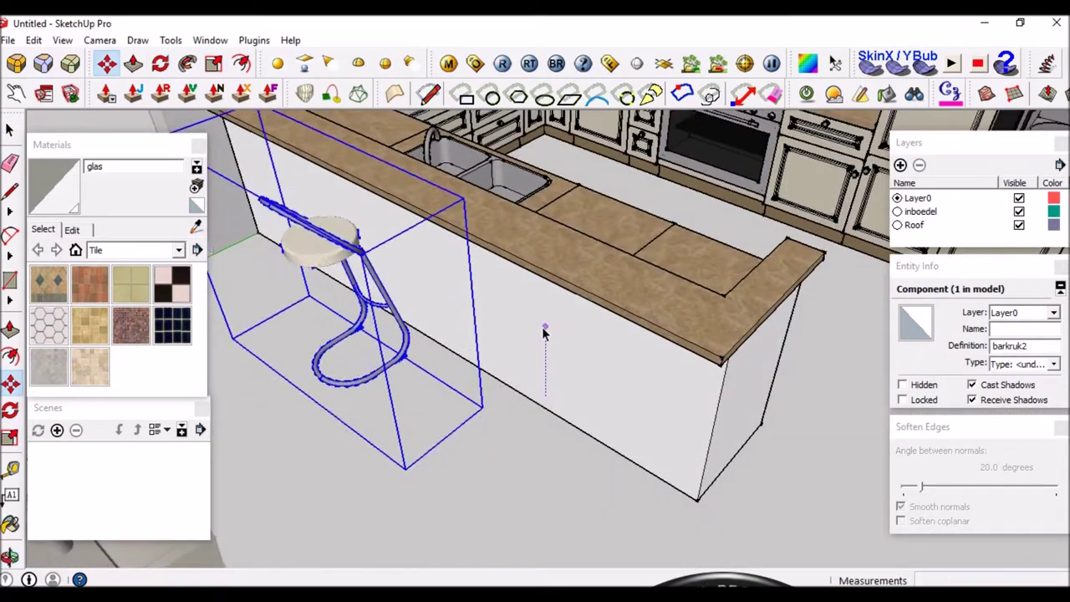
pyautogui.scroll(5, 544, 332)
pyautogui.moveTo(559, 531); pyautogui.dragTo(234, 332, button='middle')
pyautogui.scroll(5, 235, 332)
pyautogui.moveTo(568, 432)
pyautogui.mouseDown(button='middle')
pyautogui.moveTo(777, 323)
pyautogui.moveTo(705, 346)
pyautogui.mouseUp(button='middle')
pyautogui.press('m')
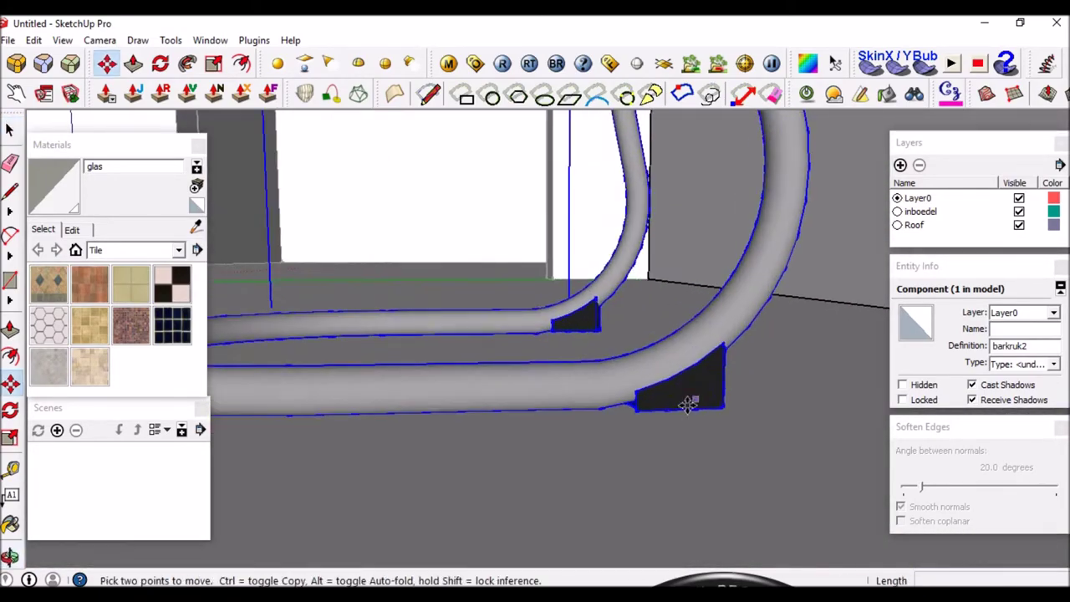
pyautogui.moveTo(681, 430); pyautogui.dragTo(807, 432, button='middle')
pyautogui.scroll(-5, 509, 461)
pyautogui.scroll(-3, 542, 449)
pyautogui.press('space')
# Move the stool beside the island counter and measure across its seat.
pyautogui.press('m')
pyautogui.moveTo(542, 449)
pyautogui.mouseDown(button='middle')
pyautogui.moveTo(444, 454)
pyautogui.moveTo(596, 242)
pyautogui.moveTo(585, 376)
pyautogui.mouseUp(button='middle')
pyautogui.click(444, 454)
pyautogui.press('s')
pyautogui.scroll(4, 535, 435)
pyautogui.press('t')
pyautogui.click(443, 426)
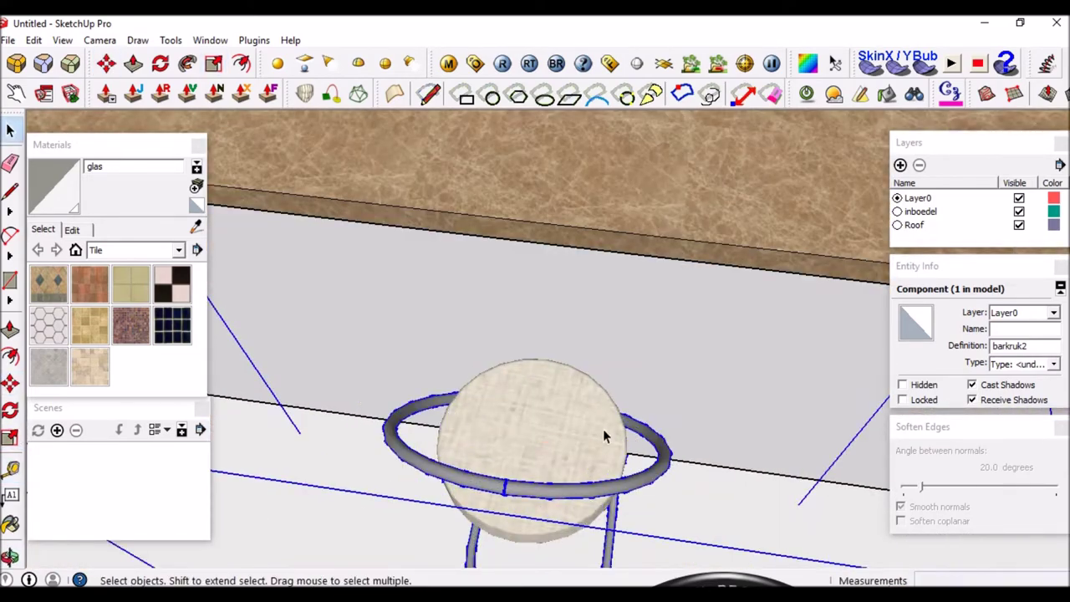
pyautogui.press('s')
pyautogui.scroll(-5, 598, 430)
pyautogui.moveTo(598, 430)
pyautogui.mouseDown(button='middle')
pyautogui.moveTo(623, 167)
pyautogui.moveTo(524, 485)
pyautogui.moveTo(473, 252)
pyautogui.mouseUp(button='middle')
pyautogui.scroll(-5, 653, 176)
pyautogui.press('space')
# Array the stool with 4x to form a row of five along the counter.
pyautogui.scroll(5, 501, 267)
pyautogui.scroll(5, 573, 207)
pyautogui.moveTo(574, 207)
pyautogui.mouseDown(button='middle')
pyautogui.moveTo(457, 346)
pyautogui.moveTo(610, 372)
pyautogui.mouseUp(button='middle')
pyautogui.scroll(-3, 610, 372)
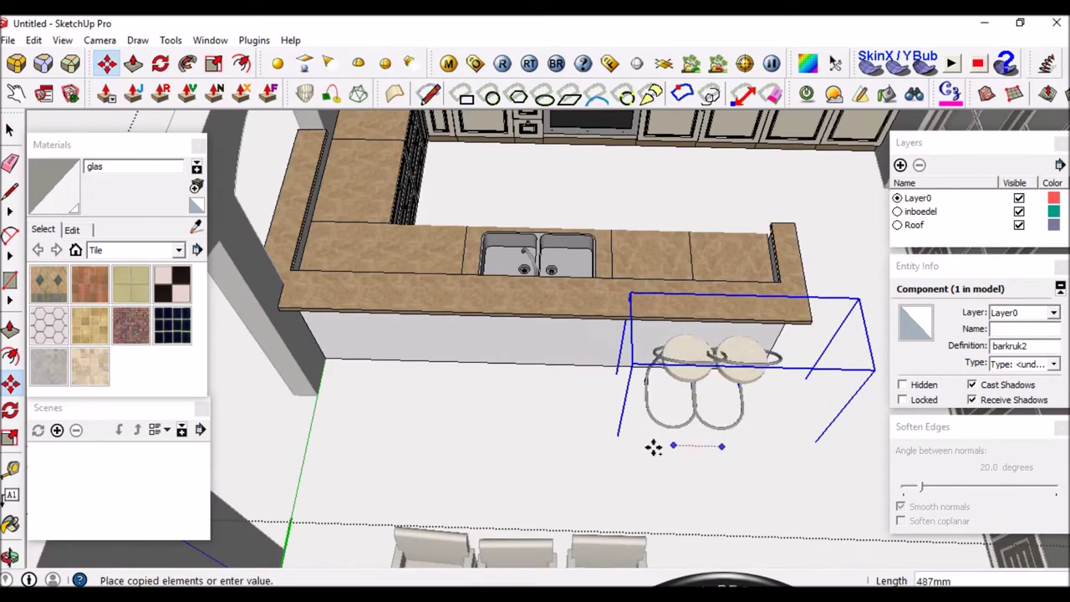
pyautogui.press('Return')
pyautogui.press('space')
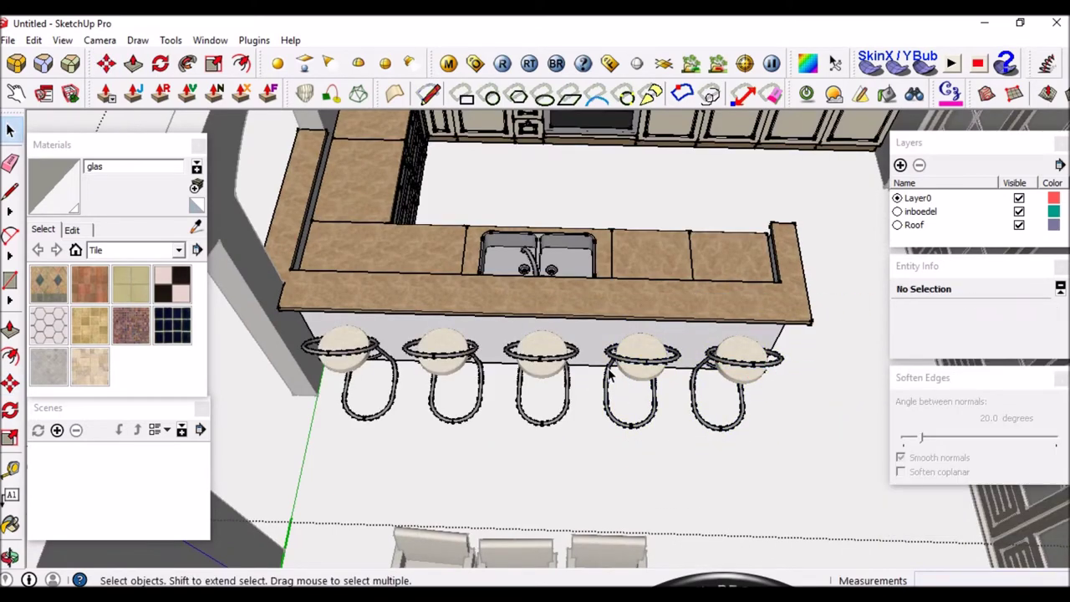
# Select the first stool and start a rotation, then cancel it.
pyautogui.moveTo(631, 447); pyautogui.dragTo(411, 285, button='middle')
pyautogui.click(520, 374)
pyautogui.scroll(2, 477, 365)
pyautogui.press('q')
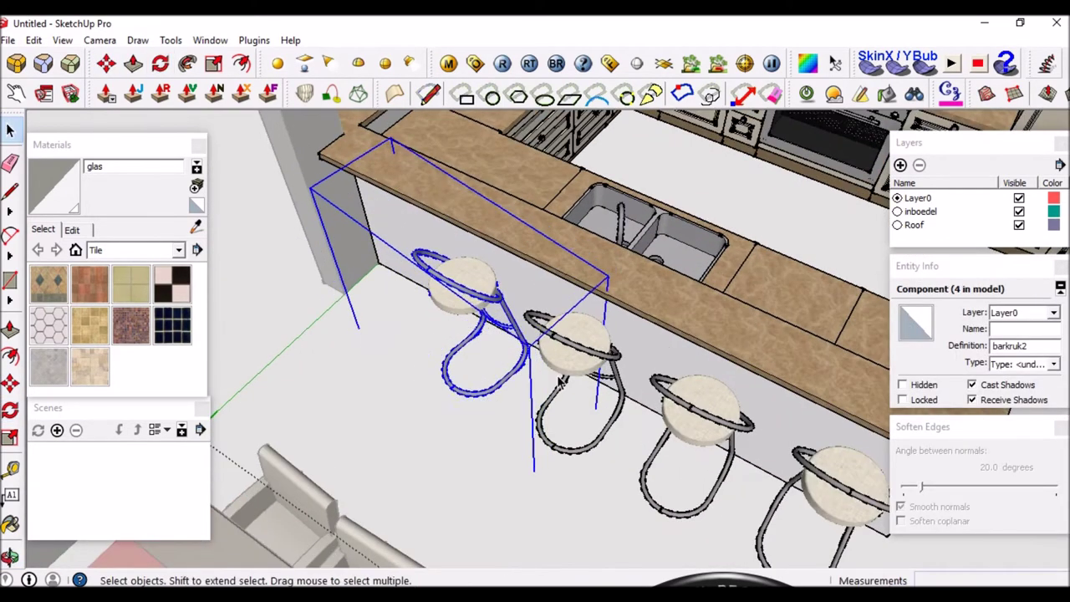
pyautogui.press('space')
pyautogui.moveTo(507, 520); pyautogui.dragTo(637, 404, button='middle')
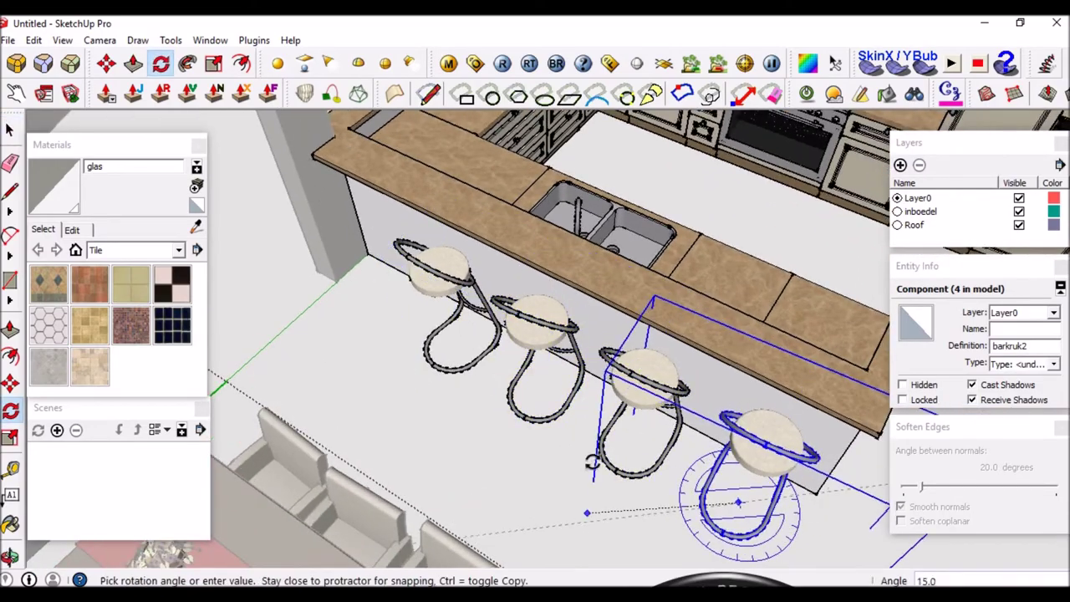
pyautogui.moveTo(593, 449)
pyautogui.mouseDown(button='middle')
pyautogui.moveTo(501, 376)
pyautogui.moveTo(502, 451)
pyautogui.moveTo(708, 446)
pyautogui.mouseUp(button='middle')
pyautogui.press('space')
pyautogui.click(502, 451)
# Select the floor face and orbit to a top-down view of it.
pyautogui.scroll(3, 566, 488)
pyautogui.click(566, 488)
pyautogui.scroll(-3, 566, 488)
pyautogui.moveTo(566, 488); pyautogui.dragTo(585, 376, button='middle')
pyautogui.scroll(5, 535, 334)
# Import a wood image from the Hout folder as a texture stretched across the floor.
pyautogui.click(7, 40)
pyautogui.click(43, 268)
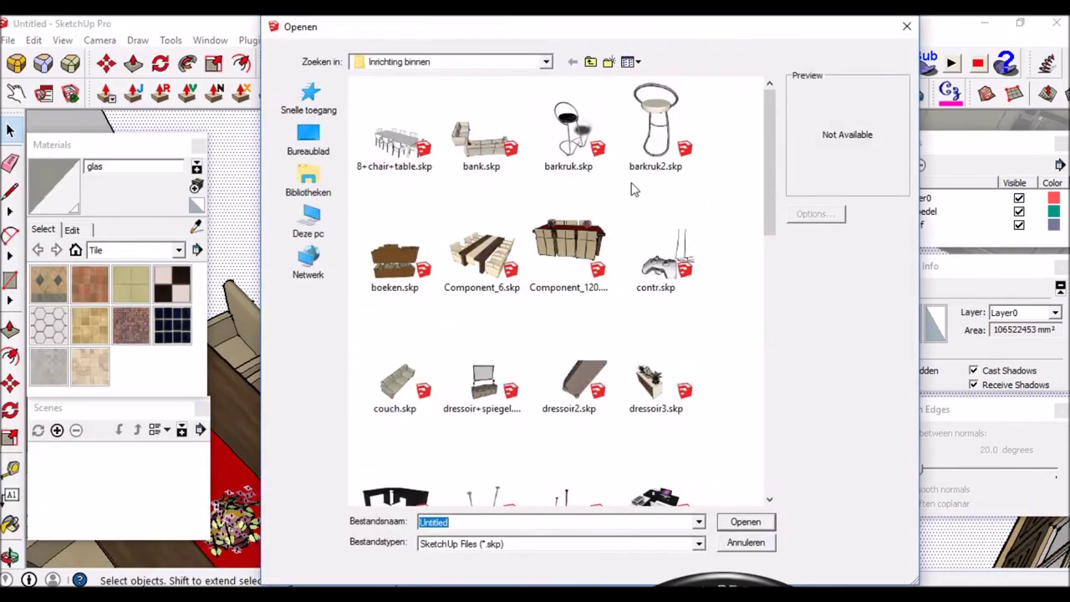
pyautogui.click(471, 64)
pyautogui.click(445, 514)
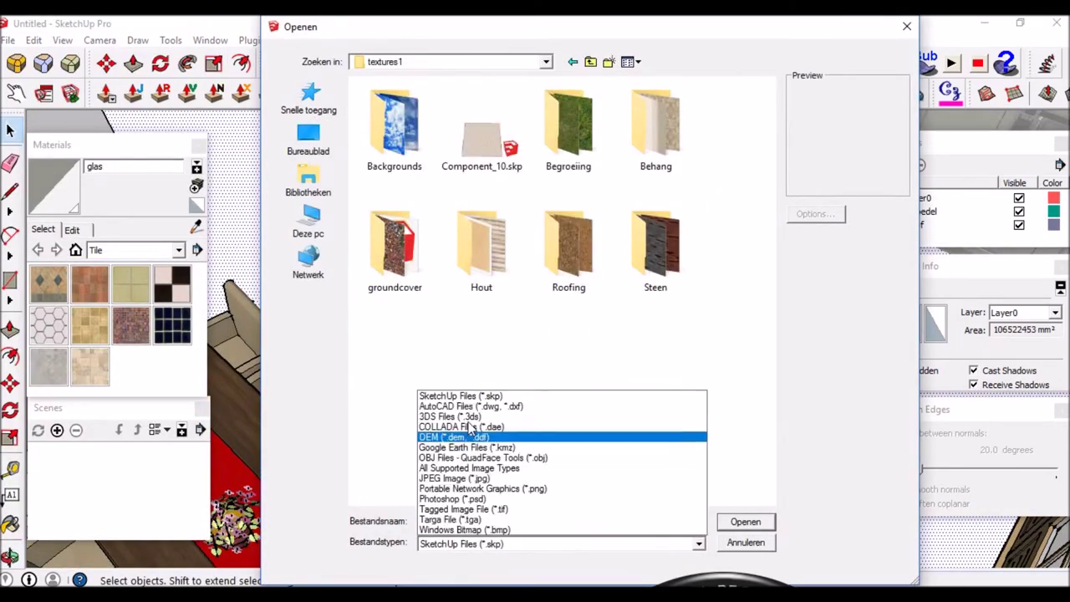
pyautogui.moveTo(769, 117); pyautogui.dragTo(761, 314)
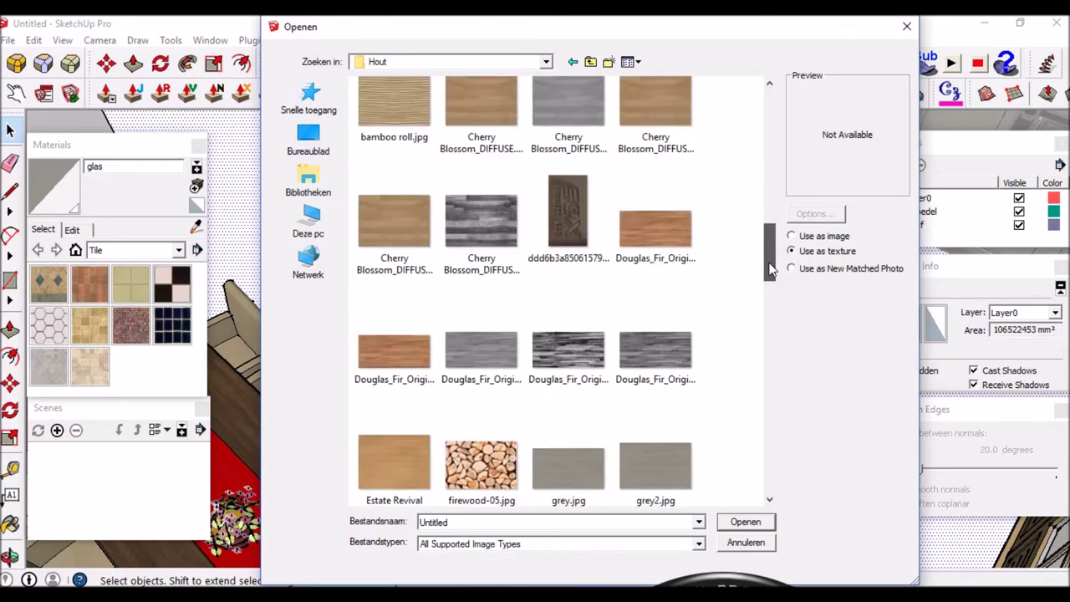
pyautogui.doubleClick(481, 243)
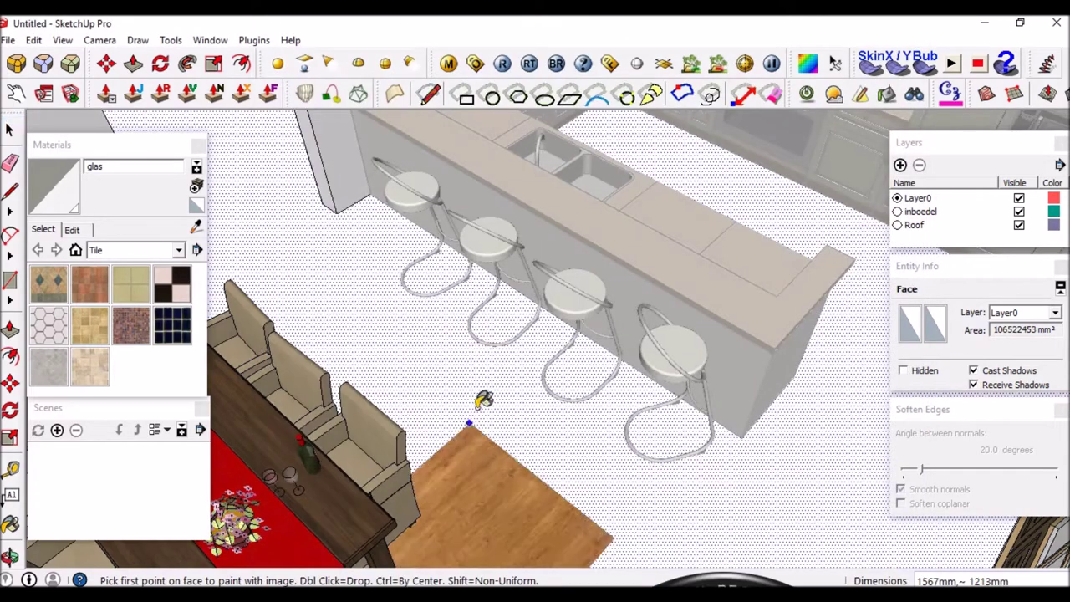
pyautogui.moveTo(477, 401); pyautogui.dragTo(382, 454, button='middle')
pyautogui.click(454, 256)
# Adjust the wood floor texture's placement with Texture > Position.
pyautogui.rightClick(400, 380)
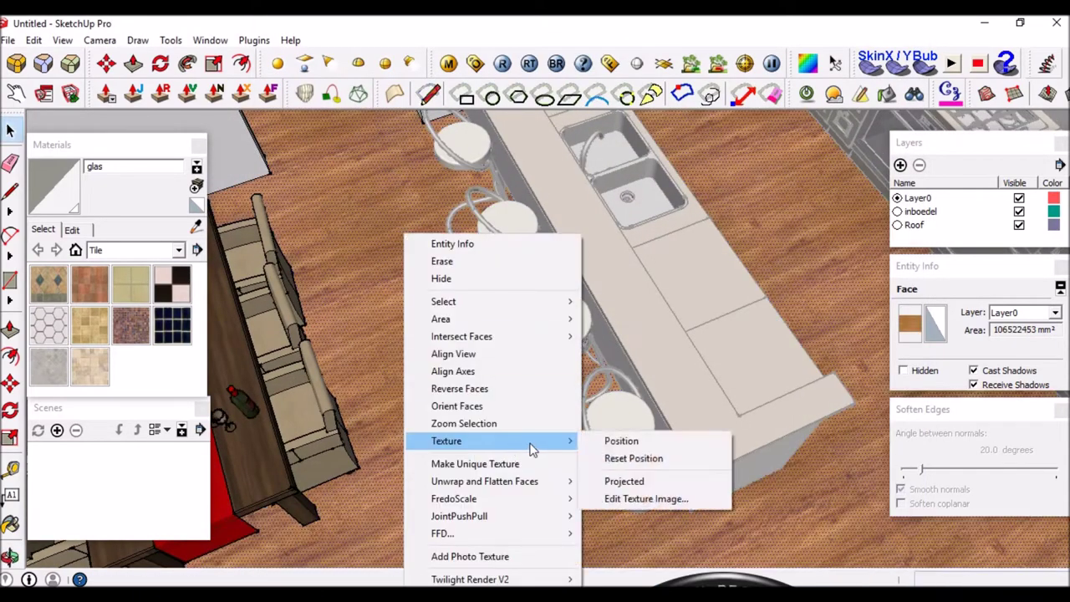
pyautogui.click(616, 441)
pyautogui.rightClick(455, 372)
pyautogui.click(468, 377)
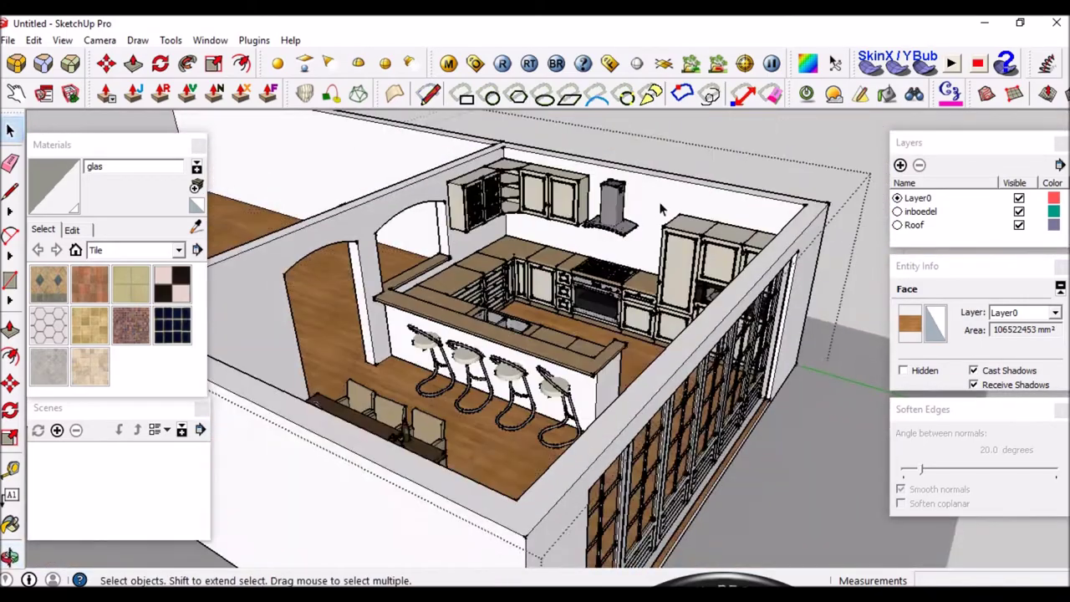
# Orbit from the arched-opening wall to a top-down view, then low beside the island.
pyautogui.scroll(5, 592, 274)
pyautogui.scroll(-4, 594, 270)
pyautogui.moveTo(593, 270)
pyautogui.mouseDown(button='middle')
pyautogui.moveTo(750, 390)
pyautogui.moveTo(423, 249)
pyautogui.mouseUp(button='middle')
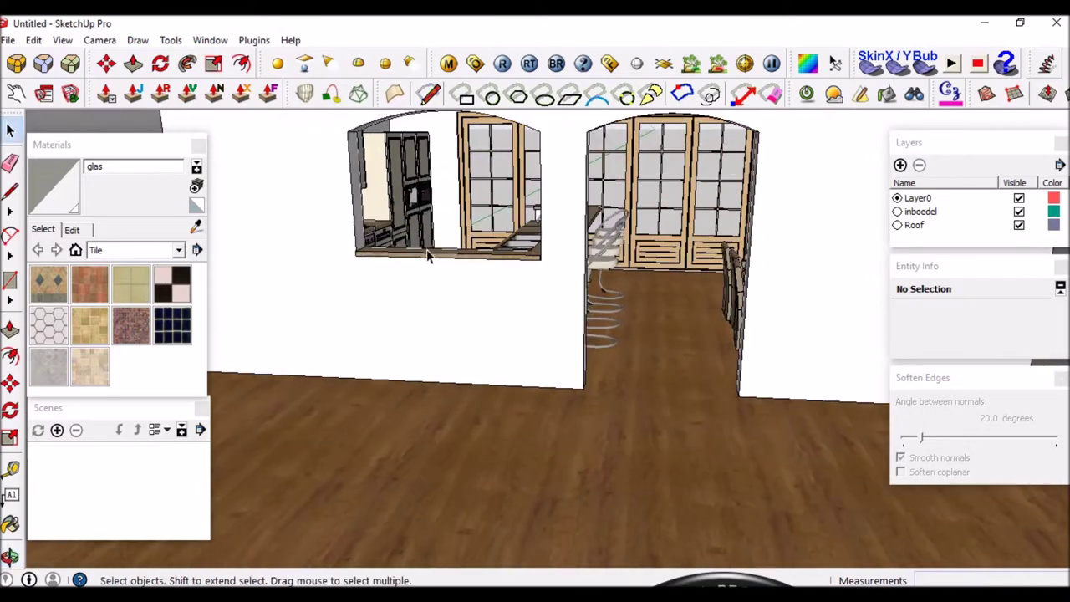
pyautogui.scroll(-3, 478, 340)
pyautogui.moveTo(479, 341)
pyautogui.mouseDown(button='middle')
pyautogui.moveTo(669, 416)
pyautogui.moveTo(632, 376)
pyautogui.mouseUp(button='middle')
pyautogui.scroll(3, 669, 416)
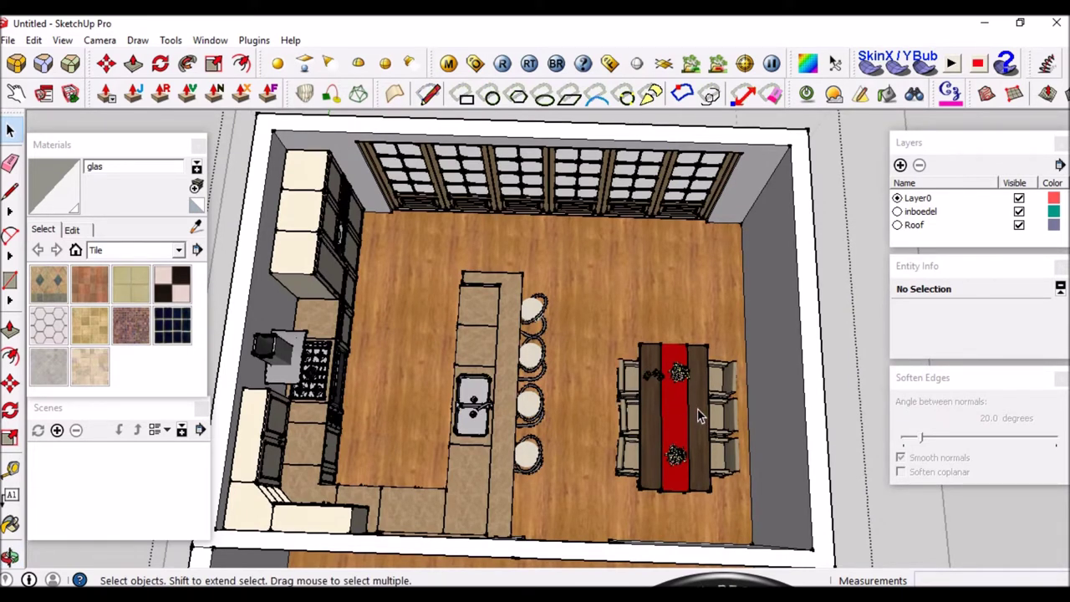
pyautogui.moveTo(701, 416); pyautogui.dragTo(494, 243, button='middle')
pyautogui.scroll(5, 455, 198)
pyautogui.moveTo(455, 196); pyautogui.dragTo(597, 333, button='middle')
pyautogui.scroll(-3, 588, 314)
pyautogui.scroll(2, 597, 333)
pyautogui.scroll(-3, 690, 393)
# Orbit around the counter, stove, sink and hood to view the whole kitchen.
pyautogui.moveTo(691, 393)
pyautogui.mouseDown(button='middle')
pyautogui.moveTo(597, 331)
pyautogui.moveTo(551, 320)
pyautogui.mouseUp(button='middle')
pyautogui.scroll(4, 597, 332)
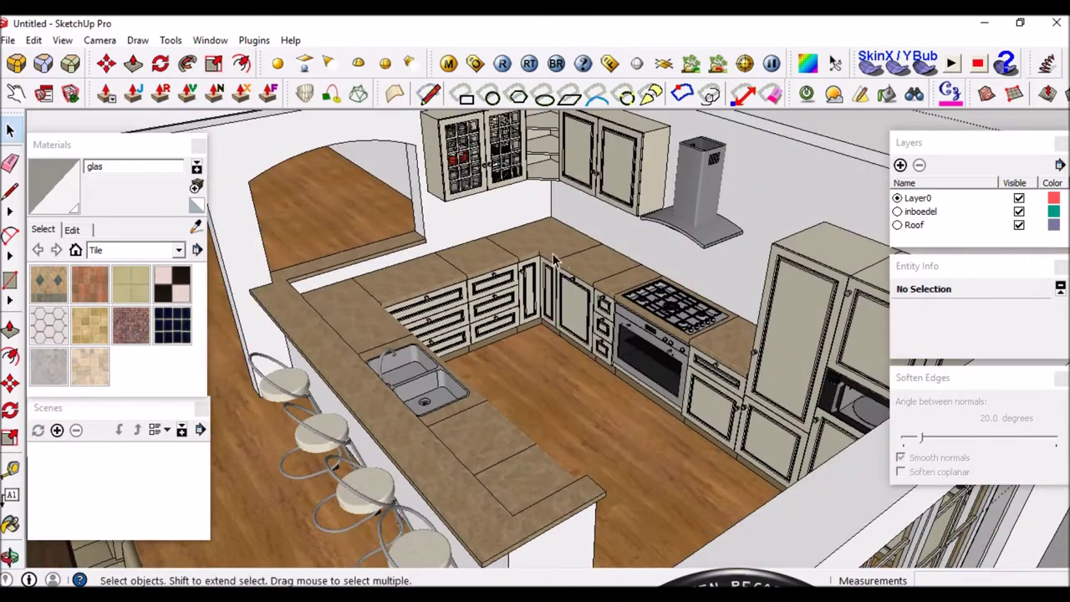
pyautogui.scroll(3, 553, 259)
pyautogui.scroll(-3, 511, 240)
pyautogui.moveTo(538, 239)
pyautogui.mouseDown(button='middle')
pyautogui.moveTo(507, 248)
pyautogui.moveTo(448, 337)
pyautogui.mouseUp(button='middle')
pyautogui.scroll(2, 329, 344)
pyautogui.scroll(-5, 328, 344)
pyautogui.moveTo(329, 343); pyautogui.dragTo(316, 165, button='middle')
pyautogui.scroll(5, 517, 261)
pyautogui.moveTo(517, 261)
pyautogui.mouseDown(button='middle')
pyautogui.moveTo(437, 306)
pyautogui.moveTo(359, 306)
pyautogui.moveTo(554, 244)
pyautogui.mouseUp(button='middle')
# Orbit in for a closer view of the marble sink counter.
pyautogui.scroll(3, 517, 261)
pyautogui.scroll(-4, 454, 253)
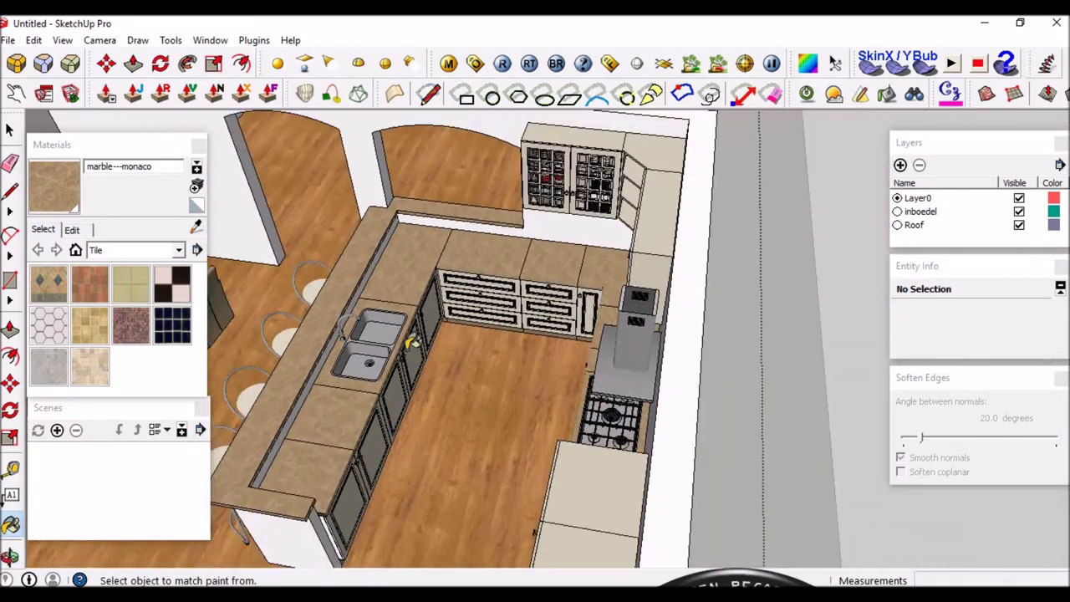
pyautogui.scroll(4, 339, 454)
pyautogui.scroll(-1, 313, 442)
pyautogui.scroll(-3, 316, 444)
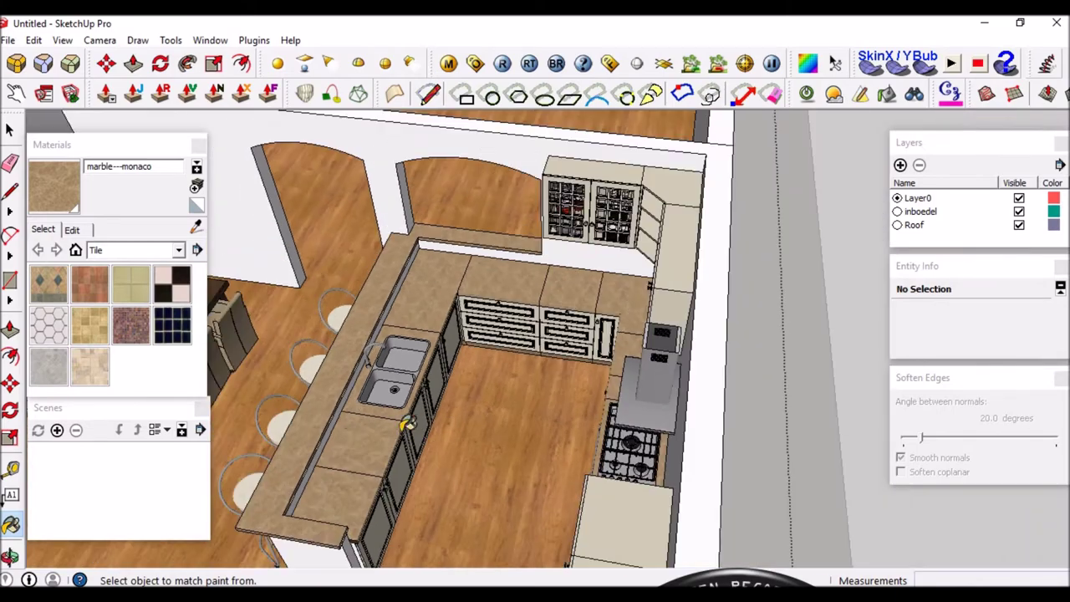
pyautogui.scroll(4, 343, 430)
pyautogui.moveTo(354, 424)
pyautogui.mouseDown(button='middle')
pyautogui.moveTo(316, 421)
pyautogui.moveTo(381, 410)
pyautogui.mouseUp(button='middle')
pyautogui.scroll(3, 364, 393)
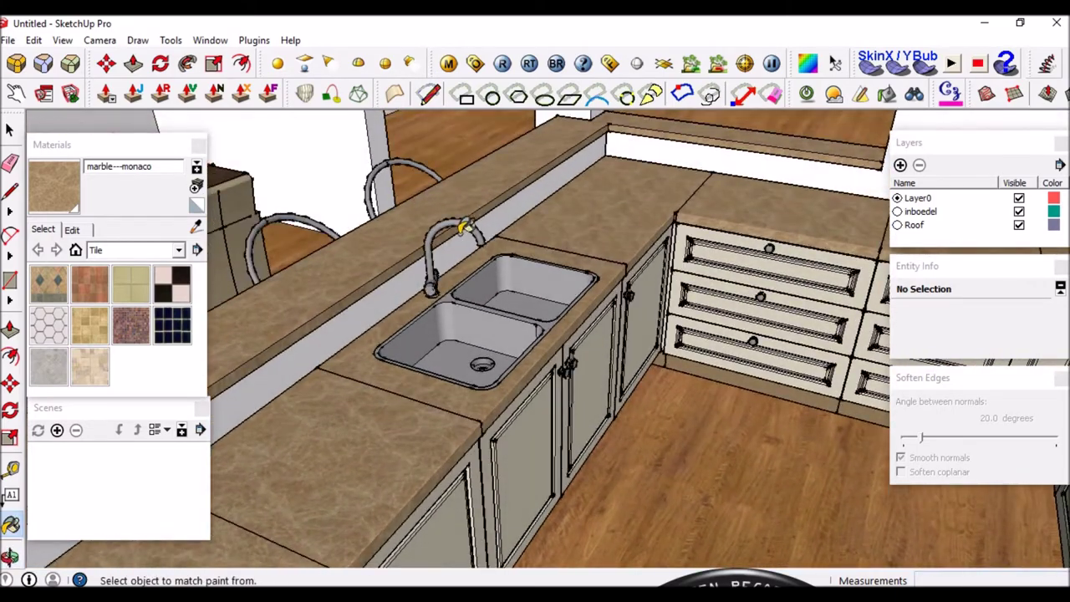
pyautogui.scroll(2, 393, 426)
pyautogui.scroll(2, 385, 419)
pyautogui.moveTo(394, 443); pyautogui.dragTo(394, 377, button='middle')
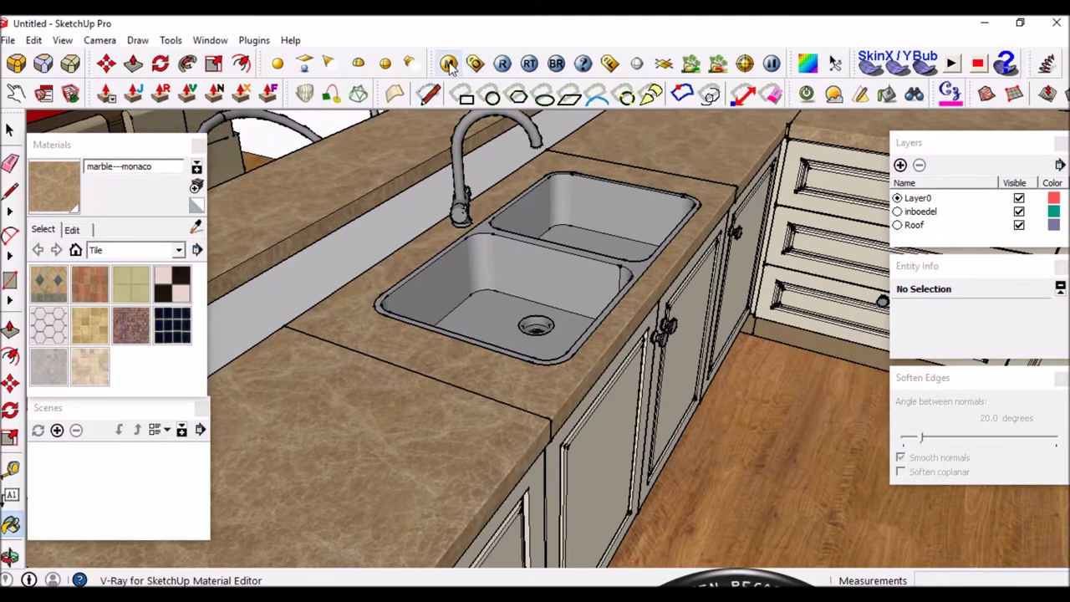
# Open the V-Ray material editor and bring up the marble---monaco material.
pyautogui.click(450, 65)
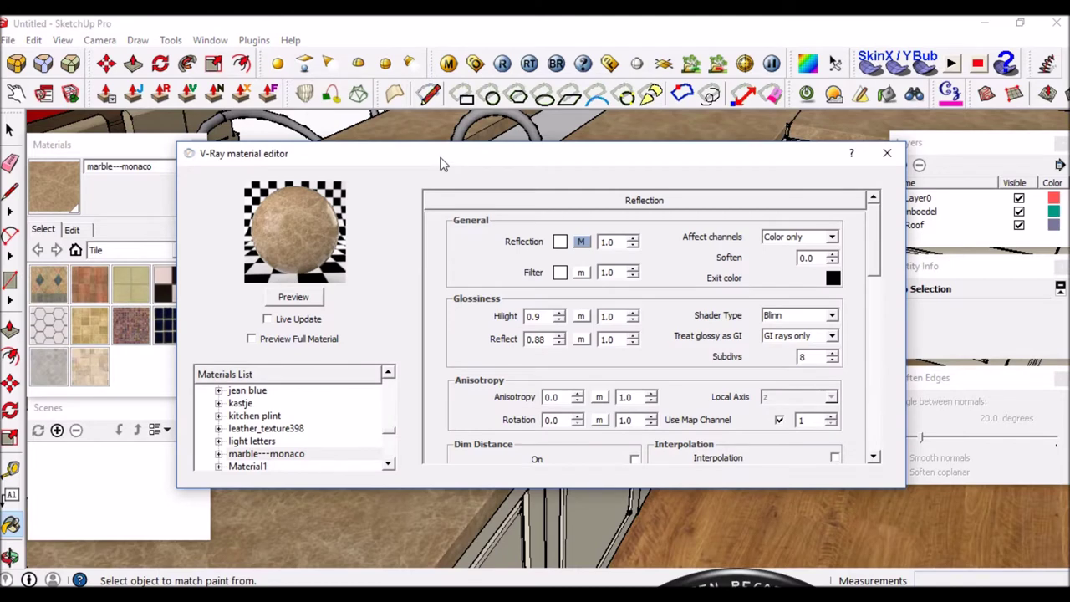
pyautogui.moveTo(443, 164); pyautogui.dragTo(503, 207)
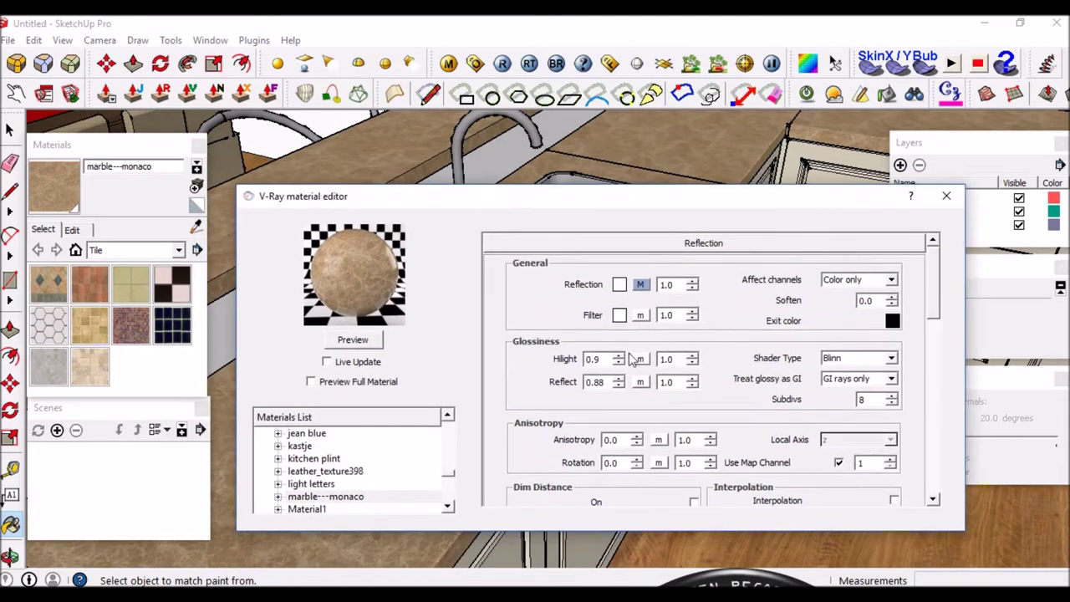
pyautogui.rightClick(317, 500)
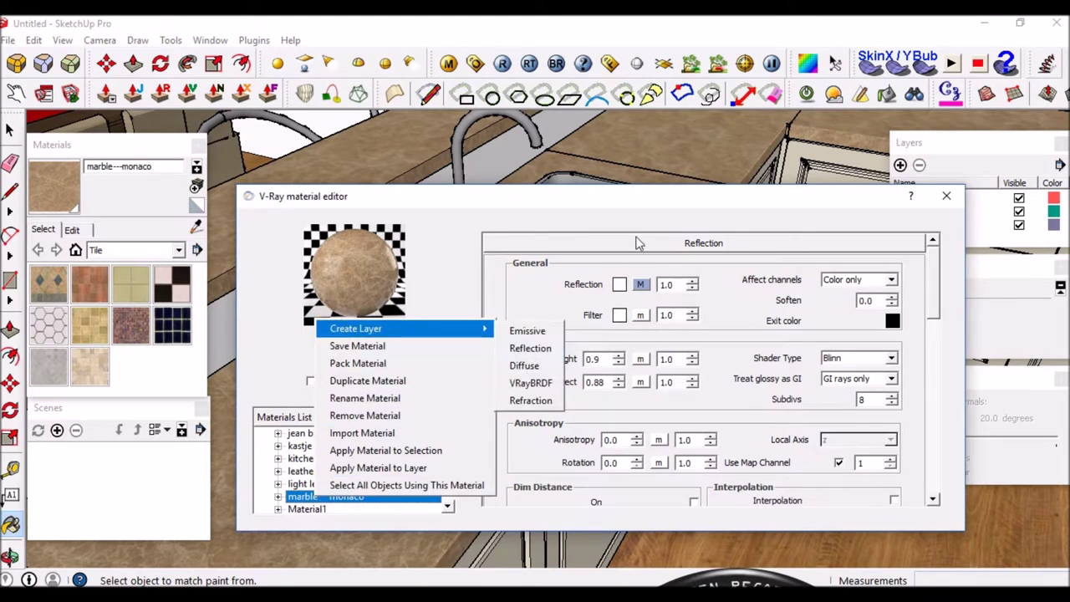
pyautogui.click(628, 201)
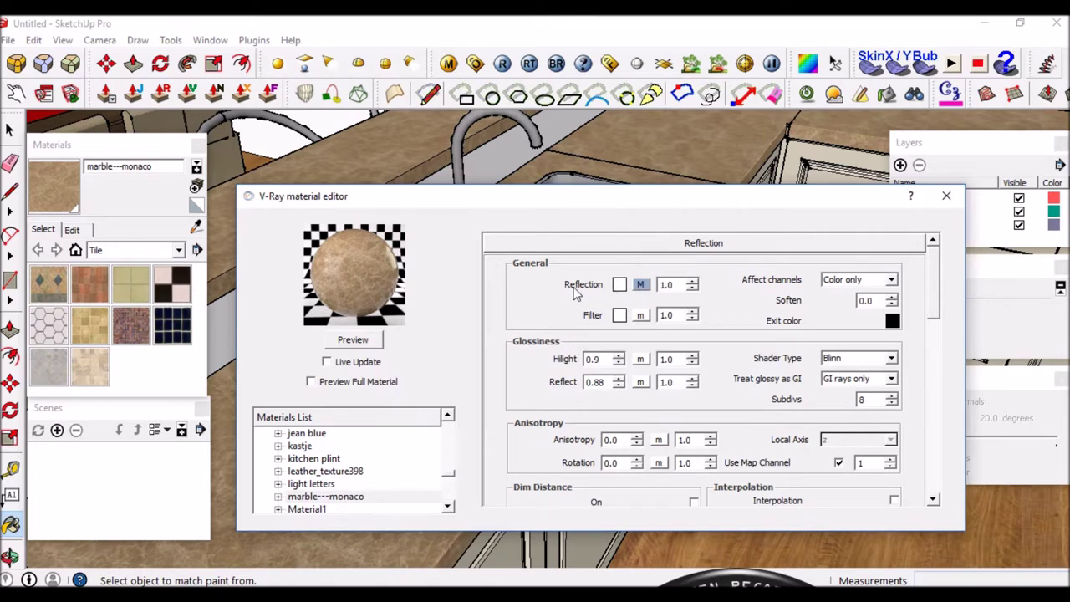
# Give the marble's reflection a TexFresnel map with IOR 1.35 and accept it.
pyautogui.click(641, 285)
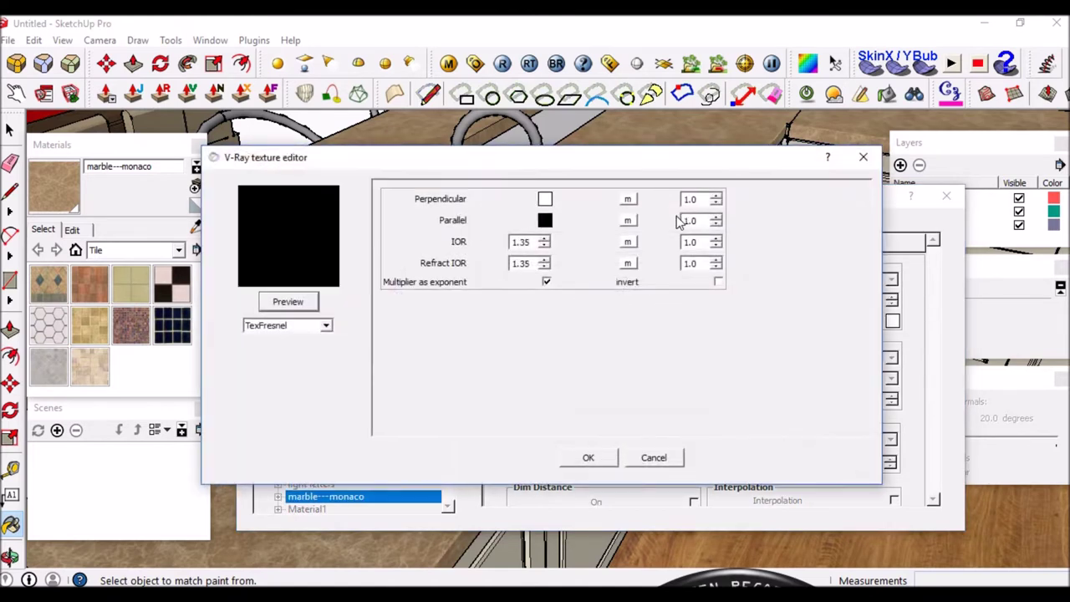
pyautogui.moveTo(605, 163)
pyautogui.mouseDown()
pyautogui.moveTo(669, 332)
pyautogui.moveTo(746, 326)
pyautogui.mouseUp()
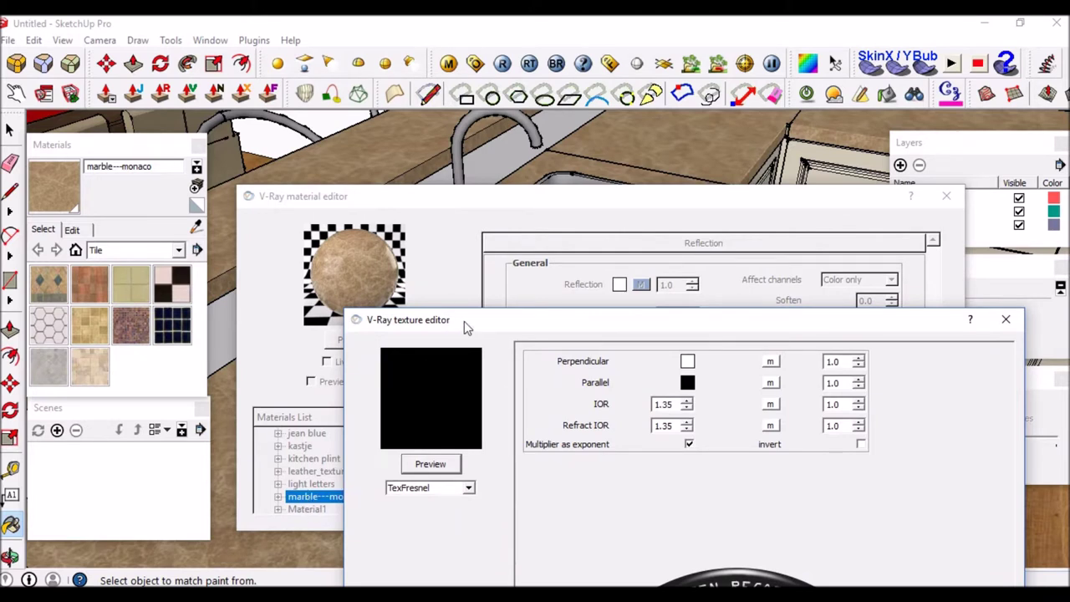
pyautogui.moveTo(464, 321); pyautogui.dragTo(514, 303)
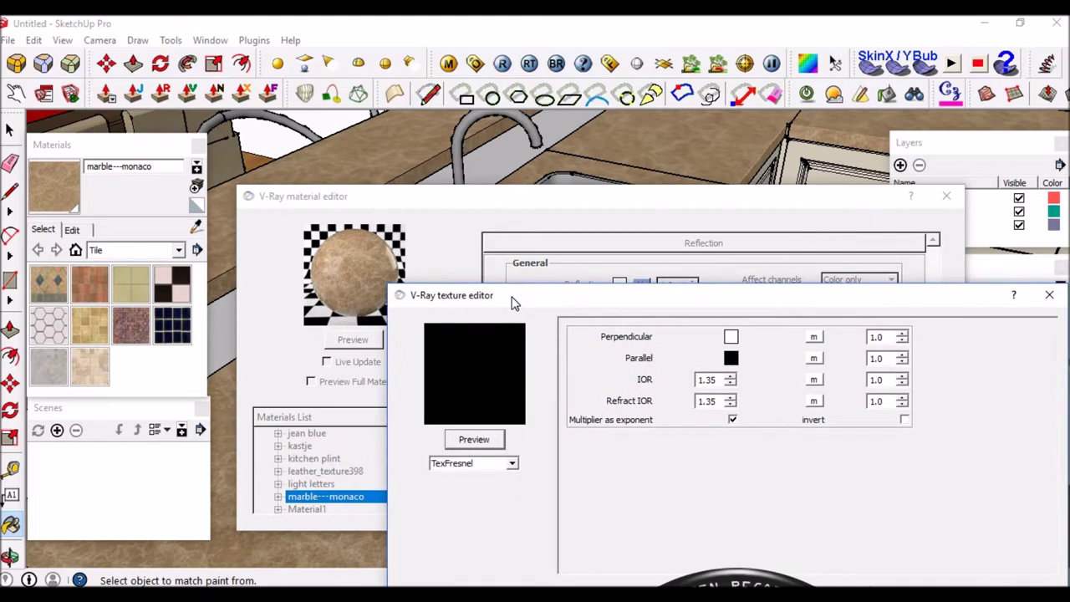
pyautogui.moveTo(515, 303)
pyautogui.mouseDown()
pyautogui.moveTo(568, 317)
pyautogui.moveTo(512, 331)
pyautogui.moveTo(510, 371)
pyautogui.moveTo(522, 382)
pyautogui.moveTo(538, 387)
pyautogui.moveTo(590, 359)
pyautogui.moveTo(539, 357)
pyautogui.moveTo(484, 325)
pyautogui.moveTo(481, 348)
pyautogui.mouseUp()
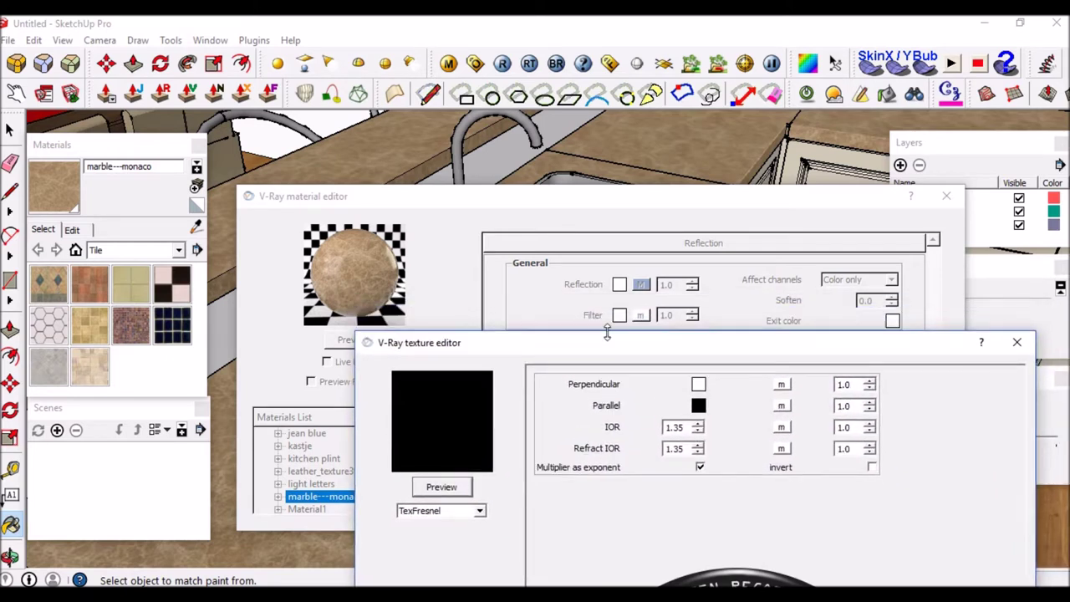
pyautogui.moveTo(740, 351)
pyautogui.mouseDown()
pyautogui.moveTo(764, 355)
pyautogui.moveTo(741, 263)
pyautogui.moveTo(764, 326)
pyautogui.mouseUp()
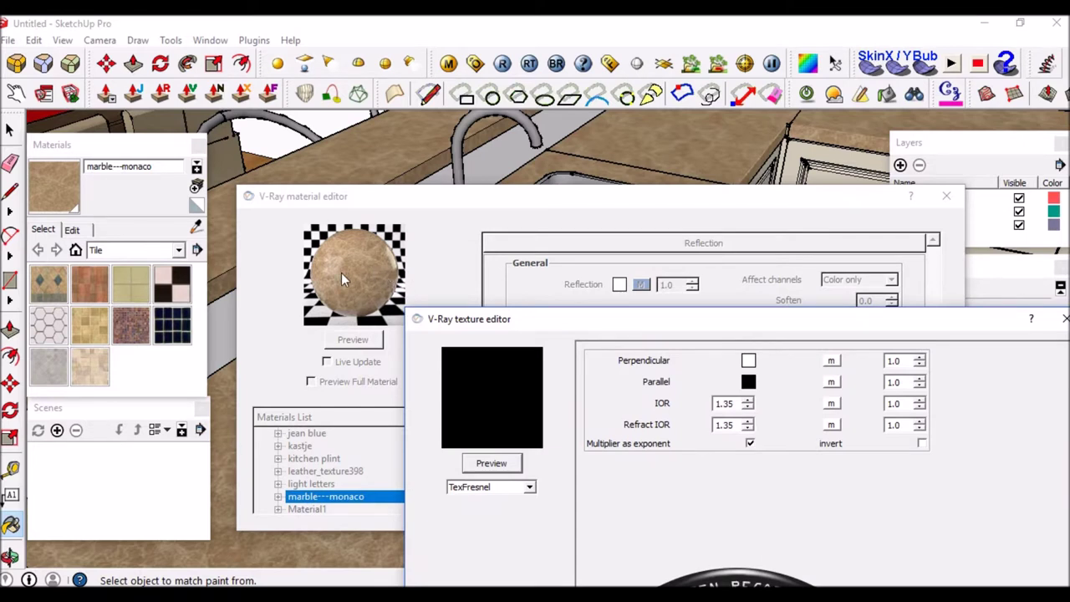
pyautogui.moveTo(705, 318); pyautogui.dragTo(672, 242)
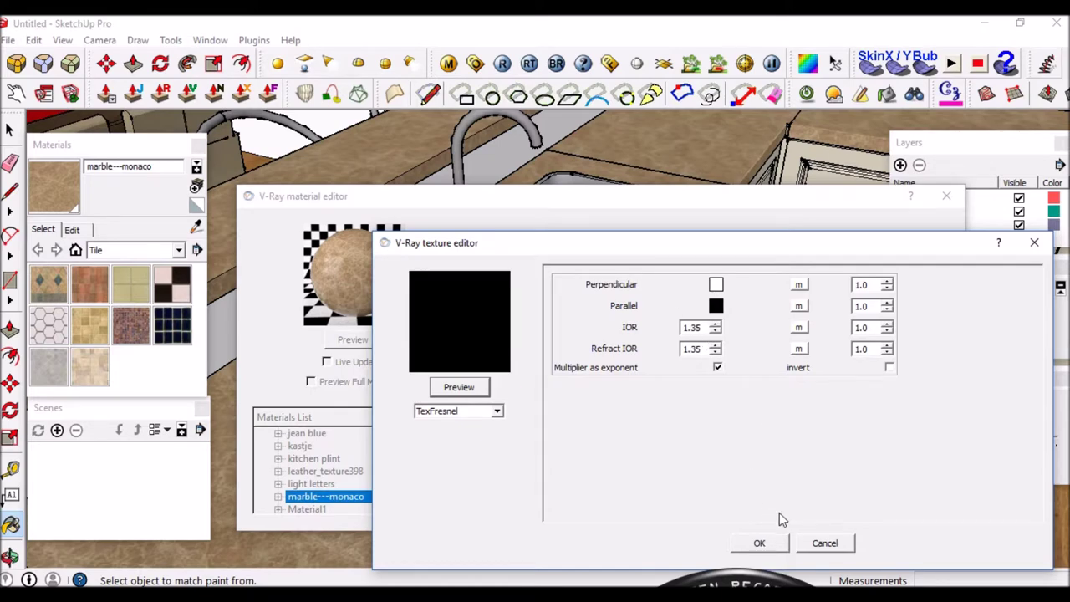
pyautogui.click(764, 544)
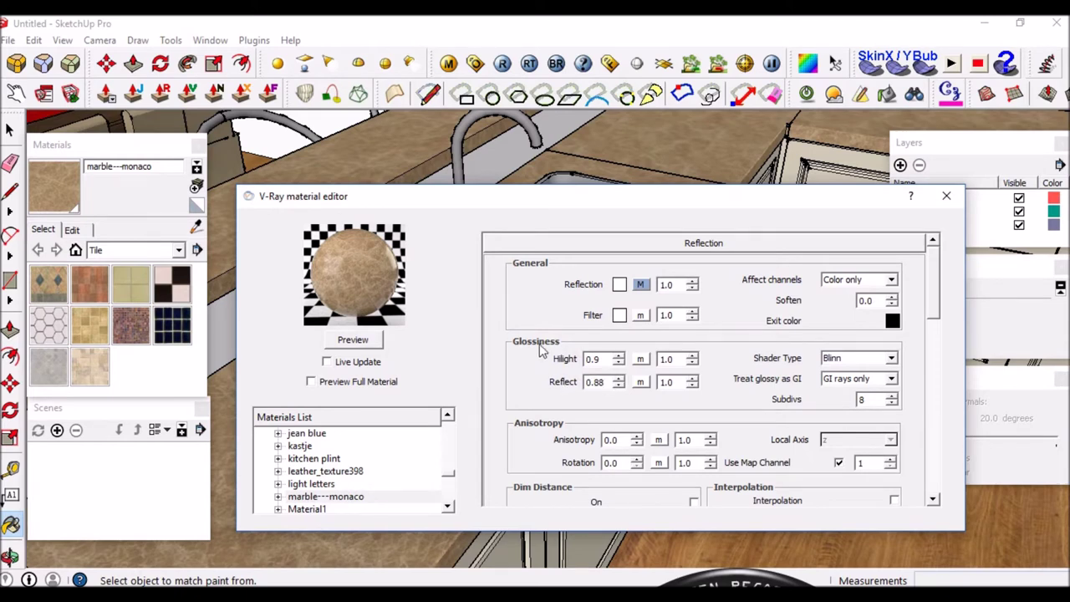
pyautogui.moveTo(610, 382); pyautogui.dragTo(586, 382)
# Try a Reflect glossiness of 1.0 and re-render the marble preview.
pyautogui.write('1')
pyautogui.press('Return')
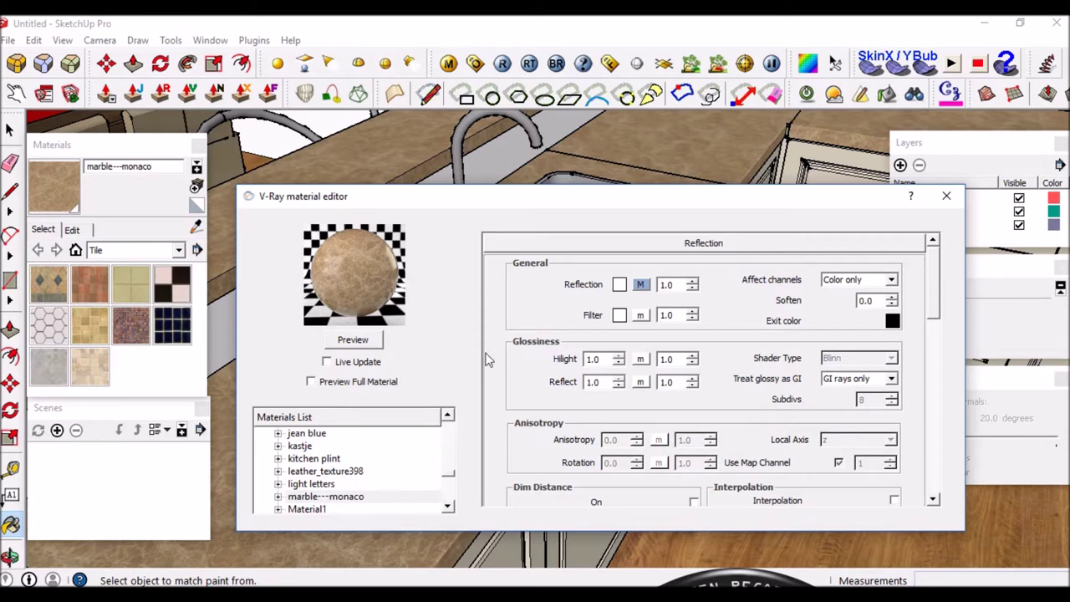
pyautogui.click(368, 341)
# Set Reflect glossiness back to 0.88 and Hilight to 0.9, then enable Bump under Maps.
pyautogui.moveTo(604, 382); pyautogui.dragTo(575, 382)
pyautogui.press('BackSpace')
pyautogui.write('0.88')
pyautogui.hotkey('shift', 'Tab')
pyautogui.write('.9')
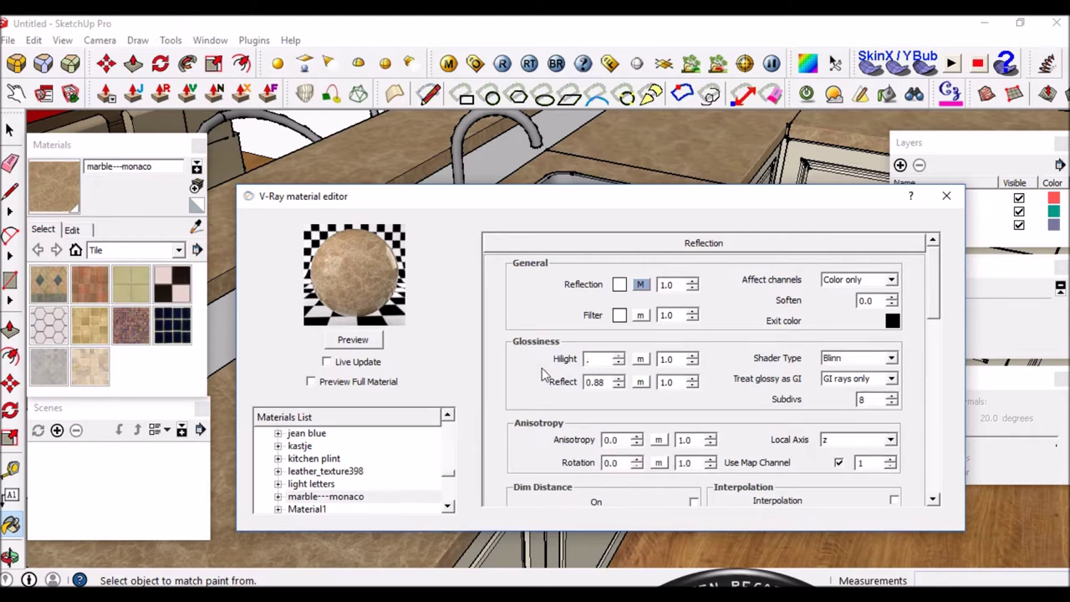
pyautogui.click(355, 340)
pyautogui.moveTo(935, 277); pyautogui.dragTo(936, 449)
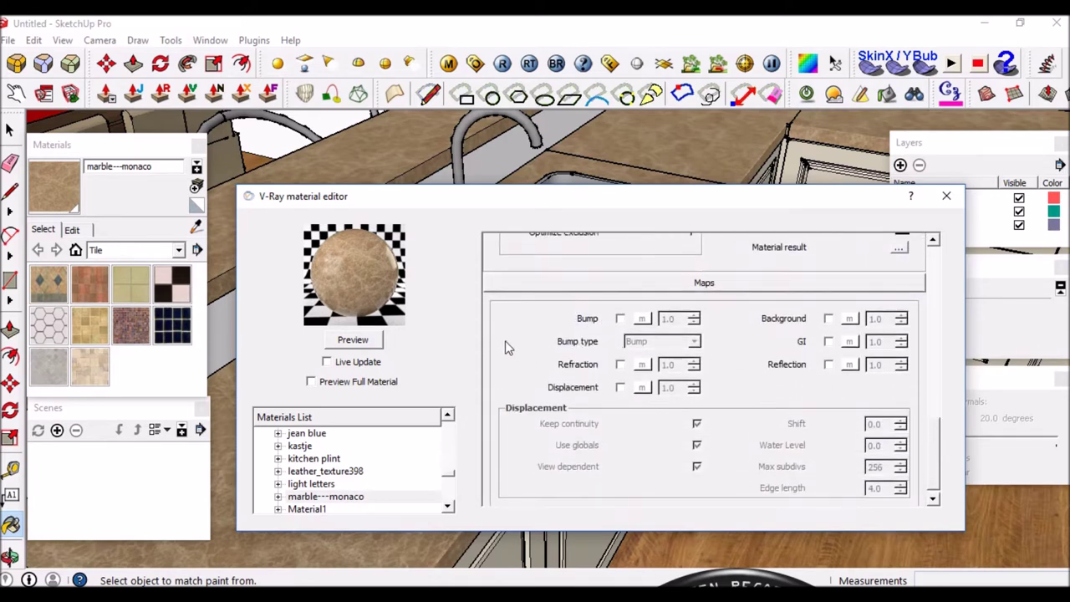
pyautogui.click(620, 320)
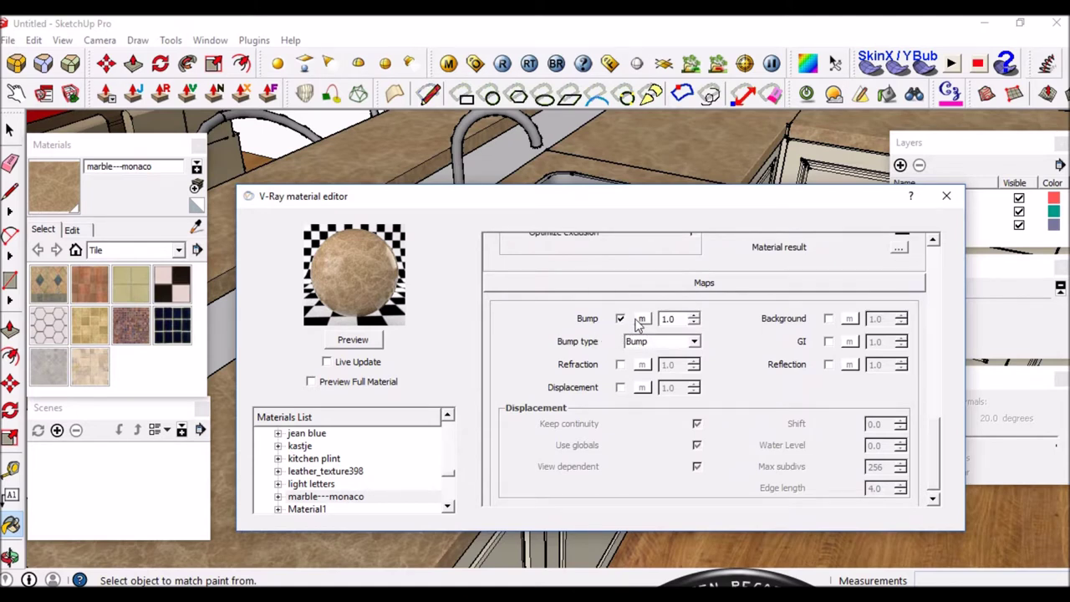
# Choose TexBitmap for the bump map, cancel the file browser, and close the V-Ray editors.
pyautogui.click(642, 321)
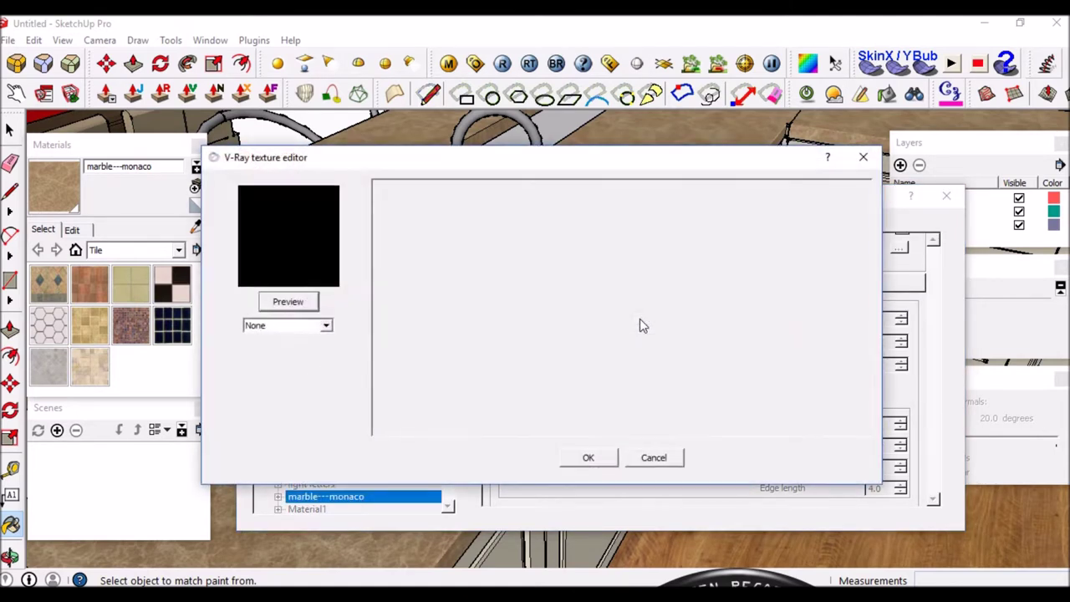
pyautogui.click(326, 328)
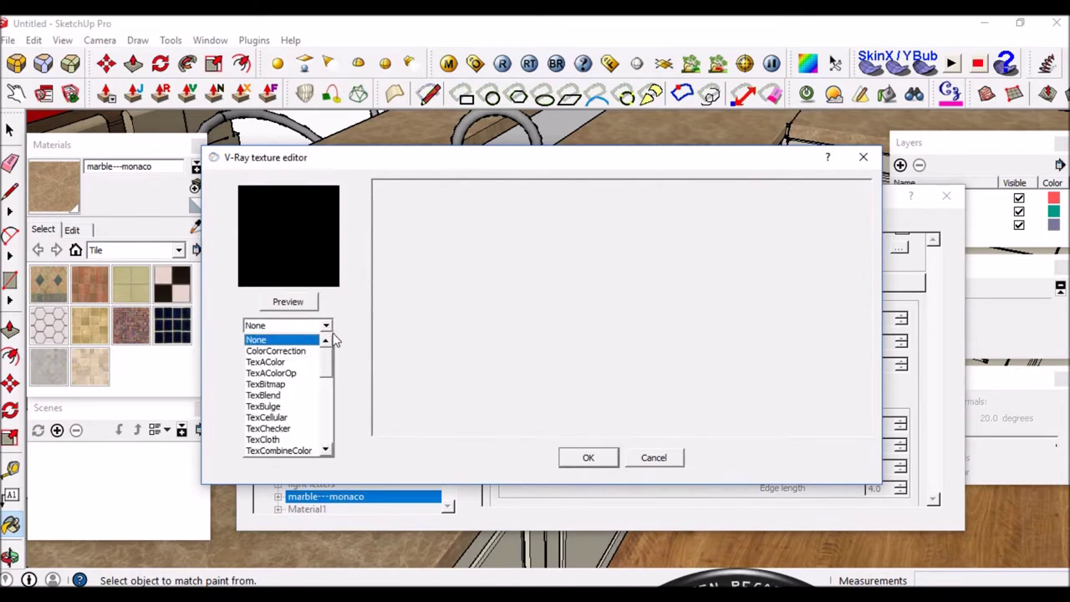
pyautogui.click(276, 385)
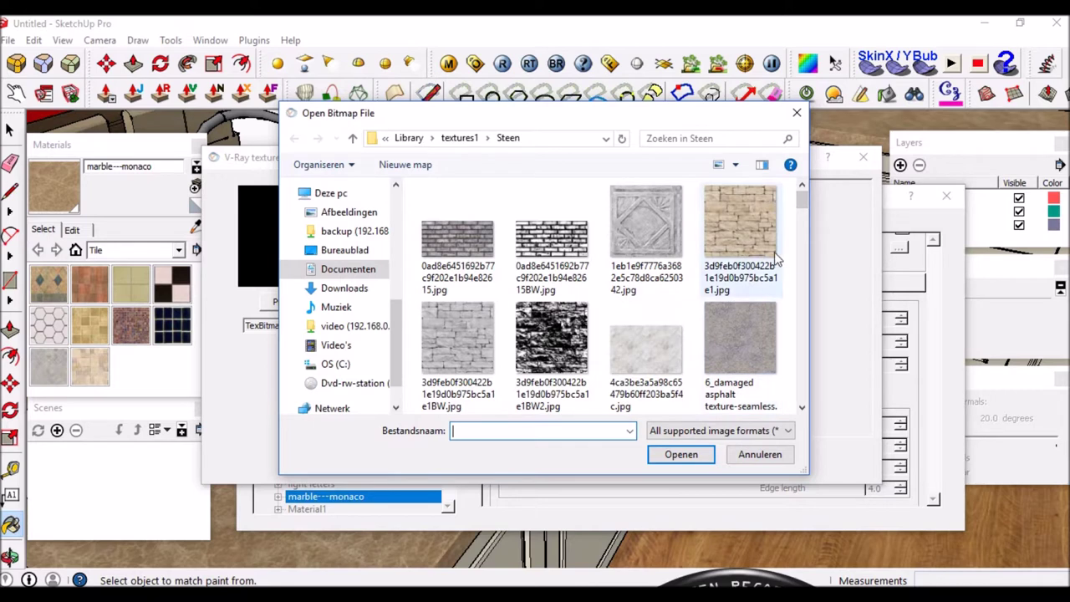
pyautogui.scroll(-5, 794, 203)
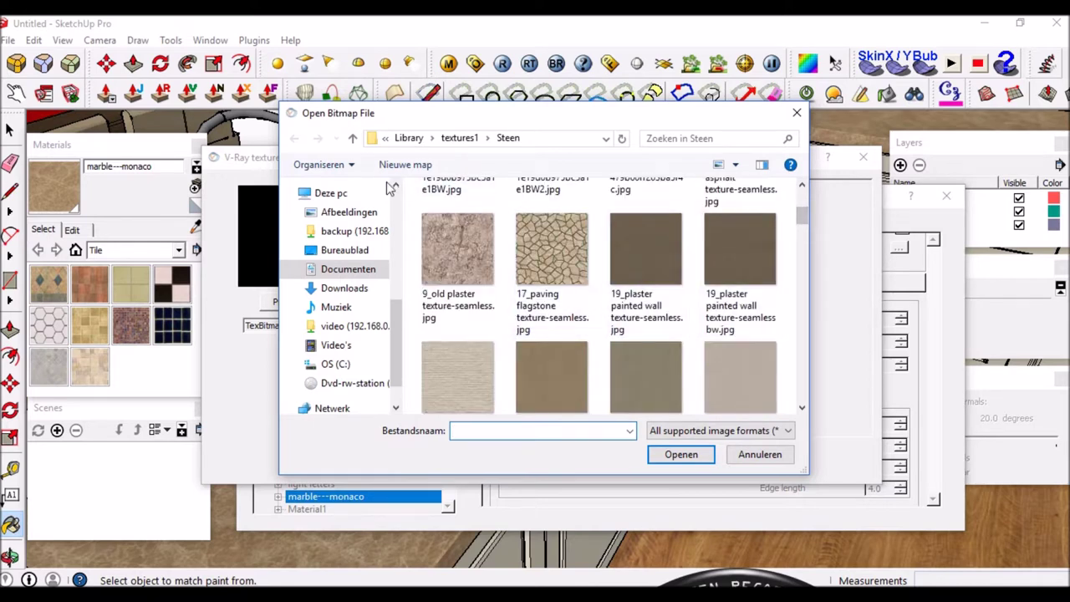
pyautogui.click(797, 113)
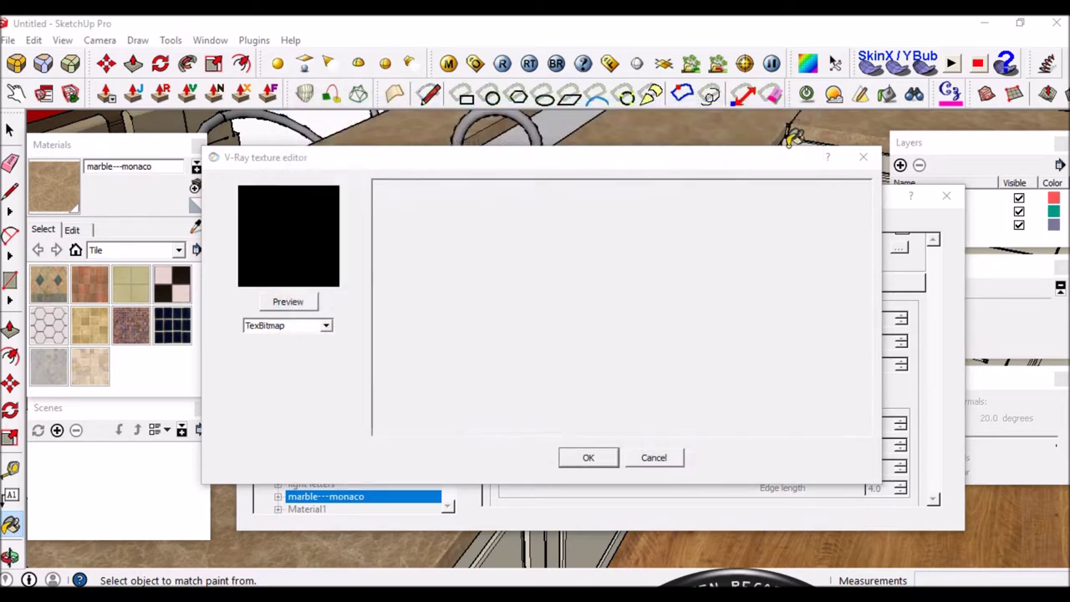
pyautogui.click(862, 158)
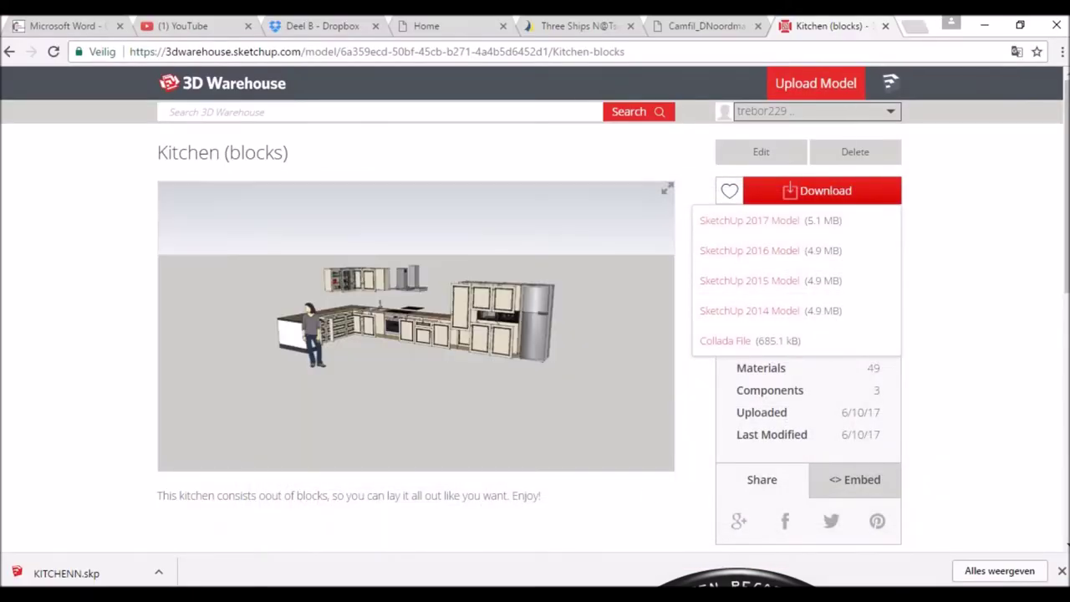
pyautogui.click(811, 522)
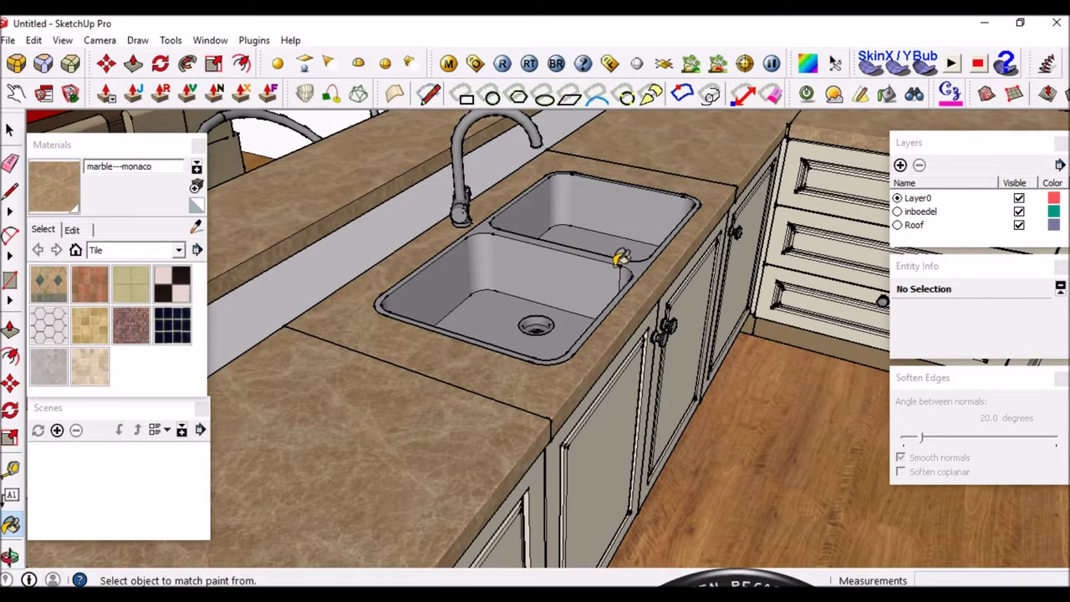
# Float the Materials panel and send marble---monaco.jpg to the external image editor.
pyautogui.moveTo(461, 387); pyautogui.dragTo(436, 381, button='middle')
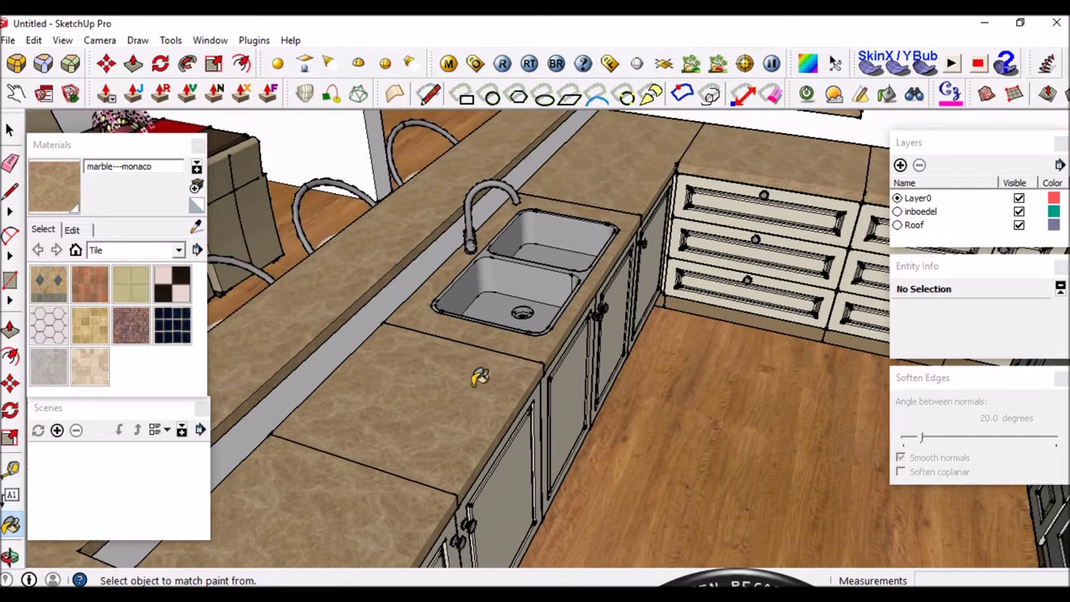
pyautogui.scroll(3, 436, 380)
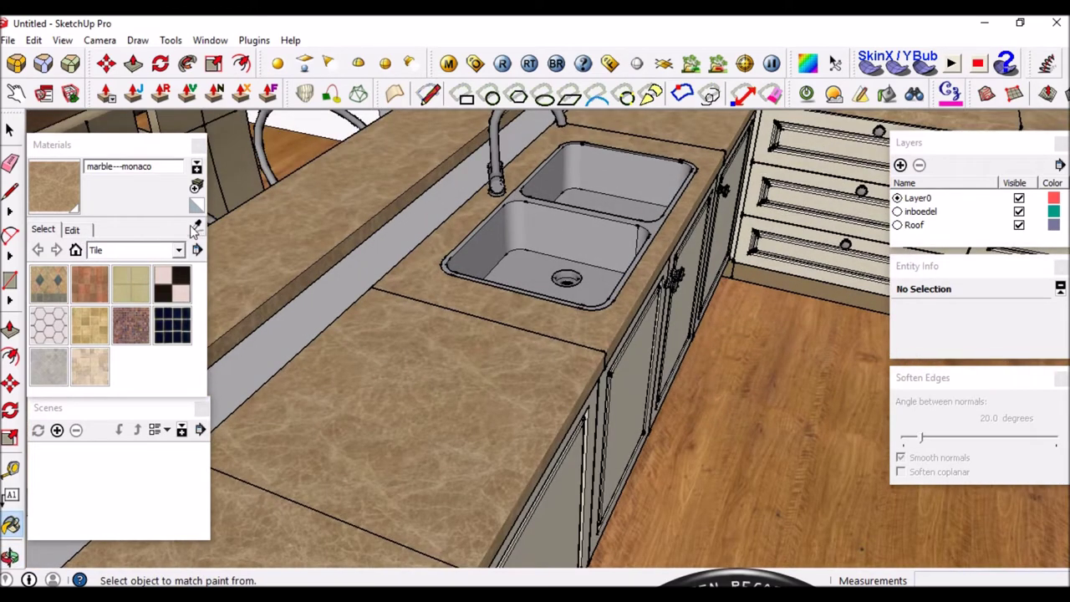
pyautogui.moveTo(535, 353); pyautogui.dragTo(520, 375, button='middle')
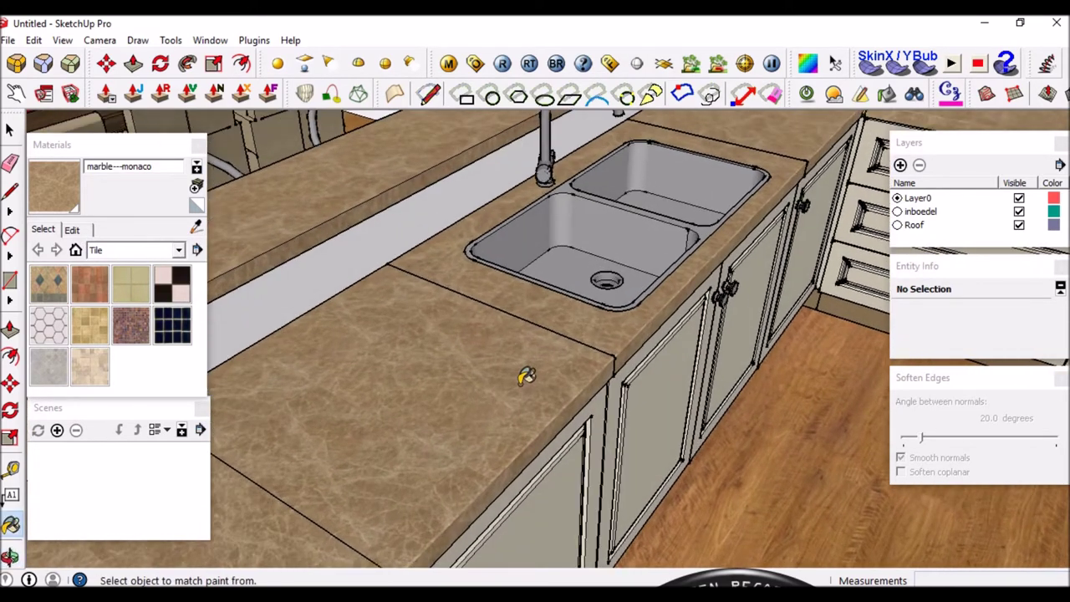
pyautogui.moveTo(490, 321); pyautogui.dragTo(455, 359, button='middle')
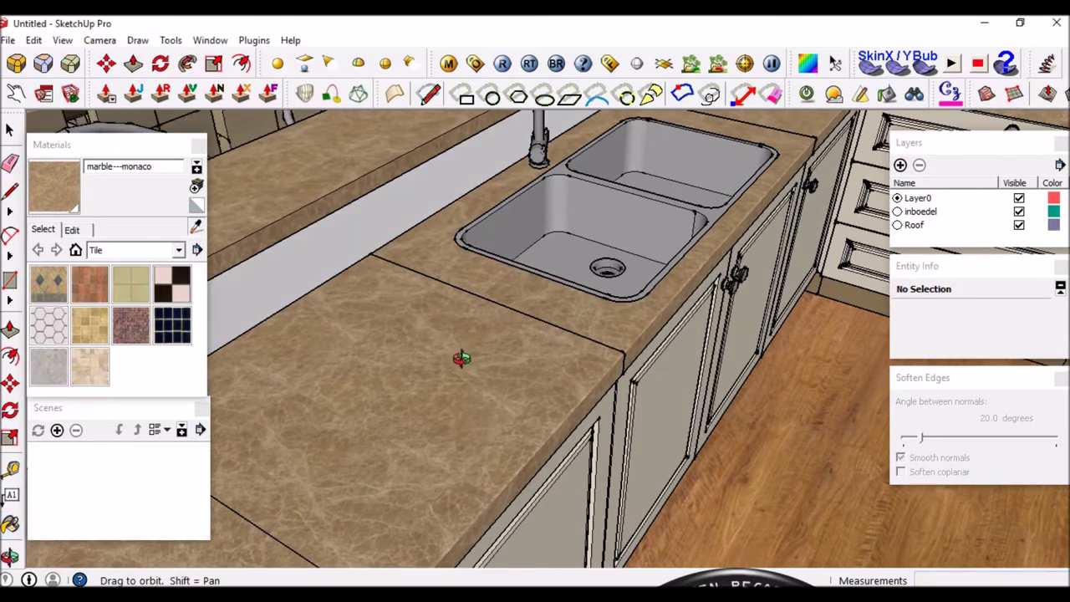
pyautogui.moveTo(115, 153)
pyautogui.mouseDown()
pyautogui.moveTo(332, 177)
pyautogui.moveTo(296, 157)
pyautogui.mouseUp()
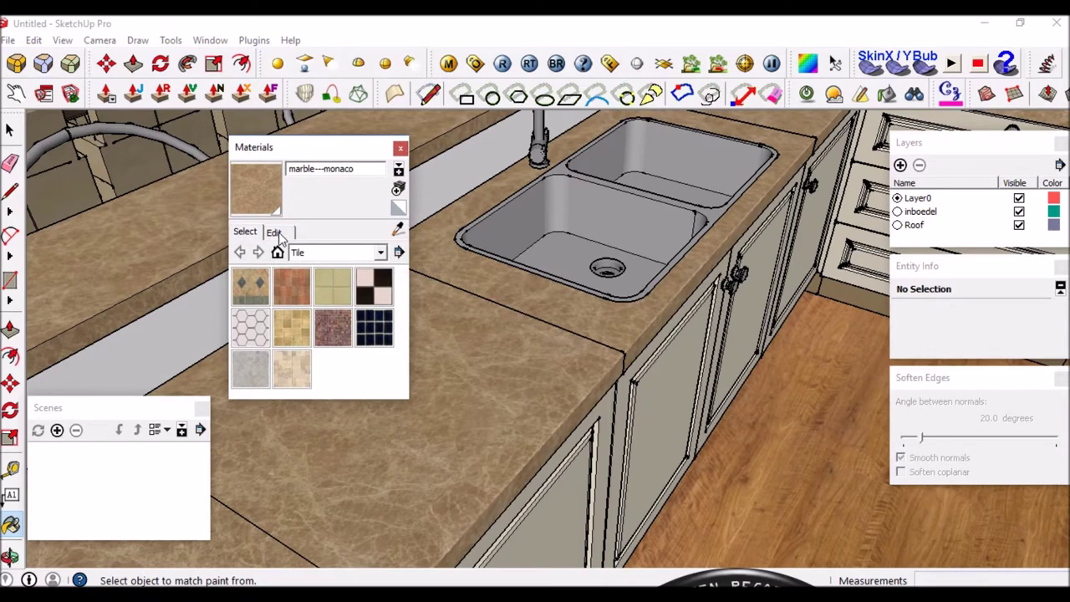
pyautogui.click(279, 234)
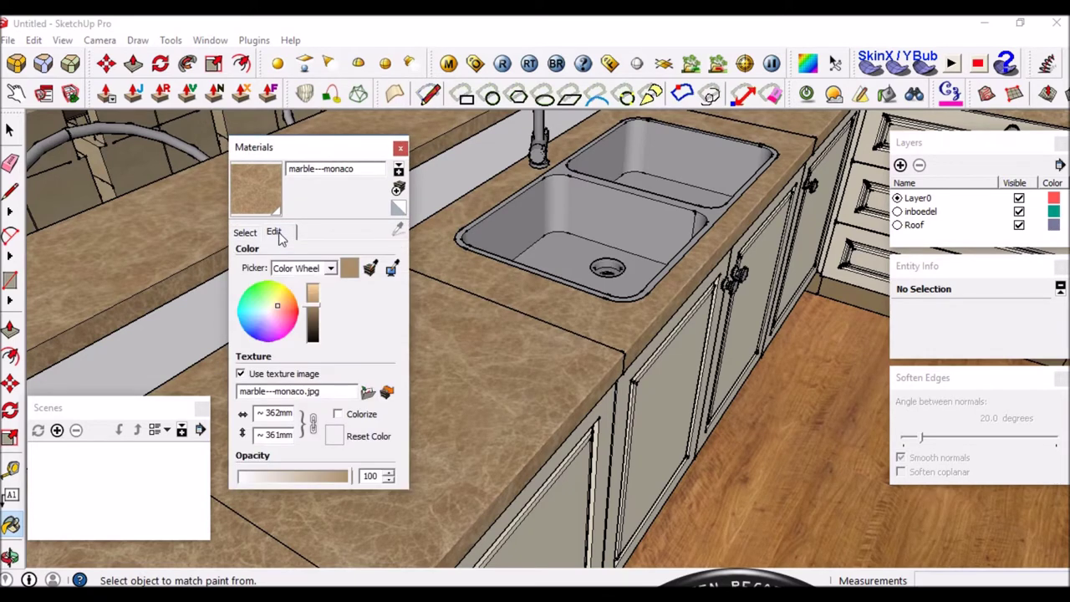
pyautogui.click(388, 399)
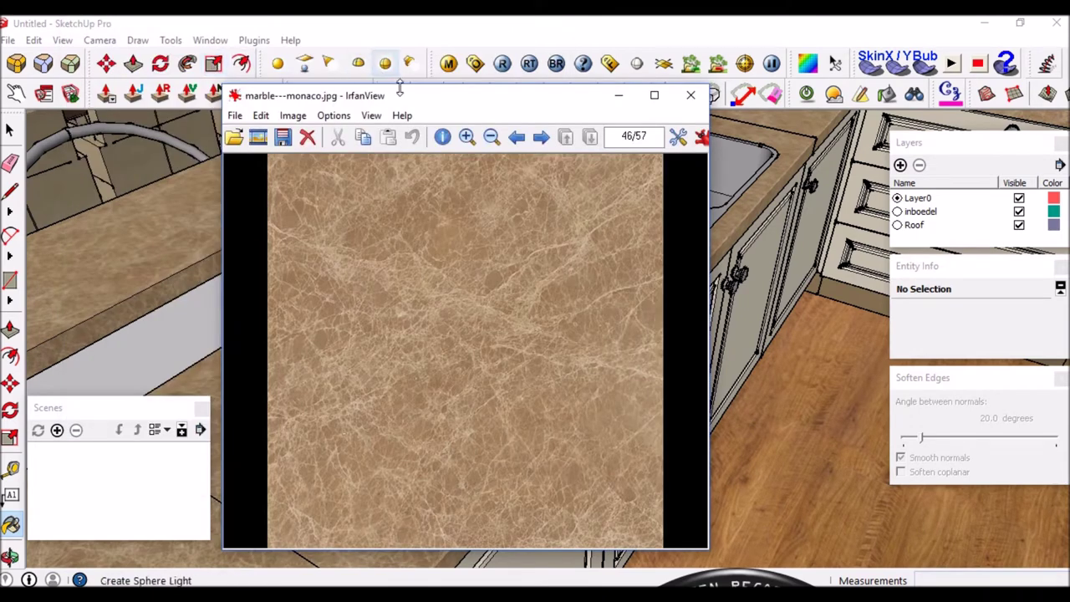
# Convert marble---monaco.jpg to greyscale and raise its contrast to 64 in Color corrections.
pyautogui.moveTo(411, 97); pyautogui.dragTo(432, 78)
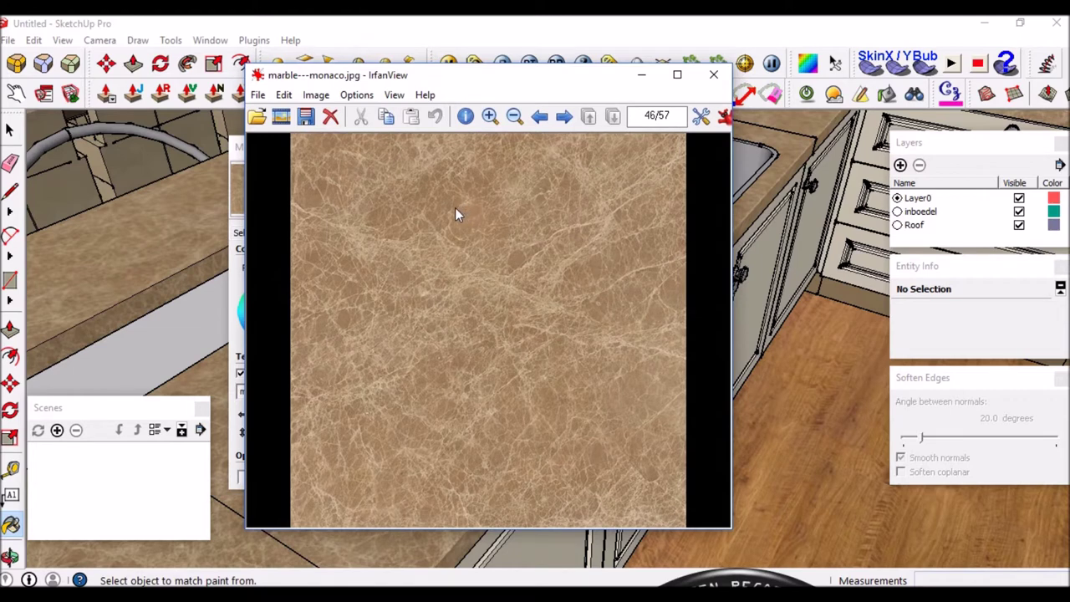
pyautogui.hotkey('ctrl', 'g')
pyautogui.hotkey('shift', 'g')
pyautogui.moveTo(760, 422)
pyautogui.mouseDown()
pyautogui.moveTo(875, 418)
pyautogui.moveTo(823, 424)
pyautogui.moveTo(854, 423)
pyautogui.mouseUp()
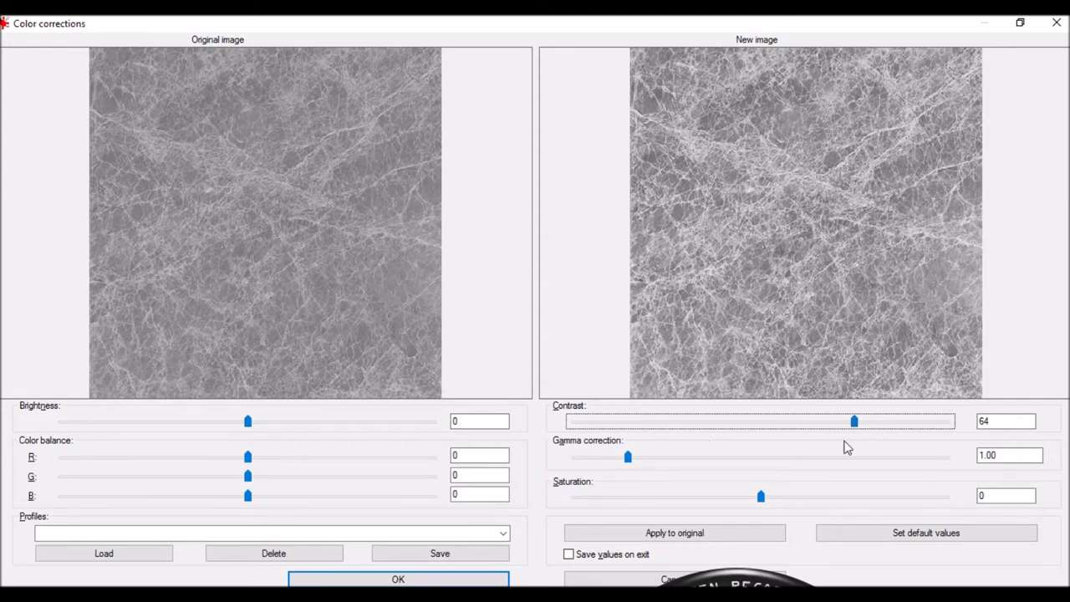
# Boost the marble---monaco.jpg contrast to 127, settle on 54, and apply the correction.
pyautogui.moveTo(854, 423); pyautogui.dragTo(955, 424)
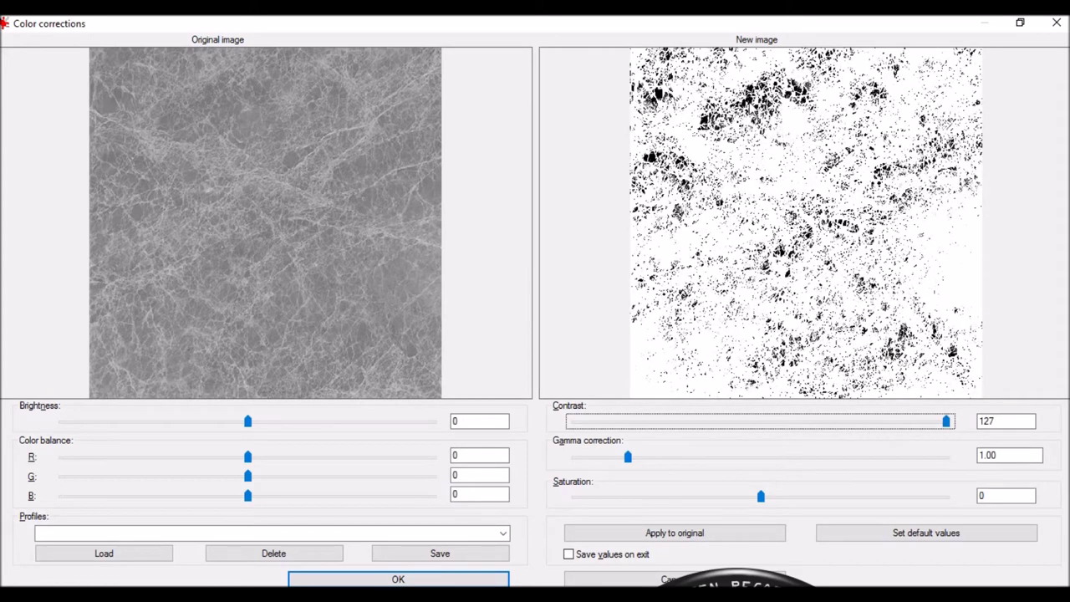
pyautogui.moveTo(946, 422); pyautogui.dragTo(843, 424)
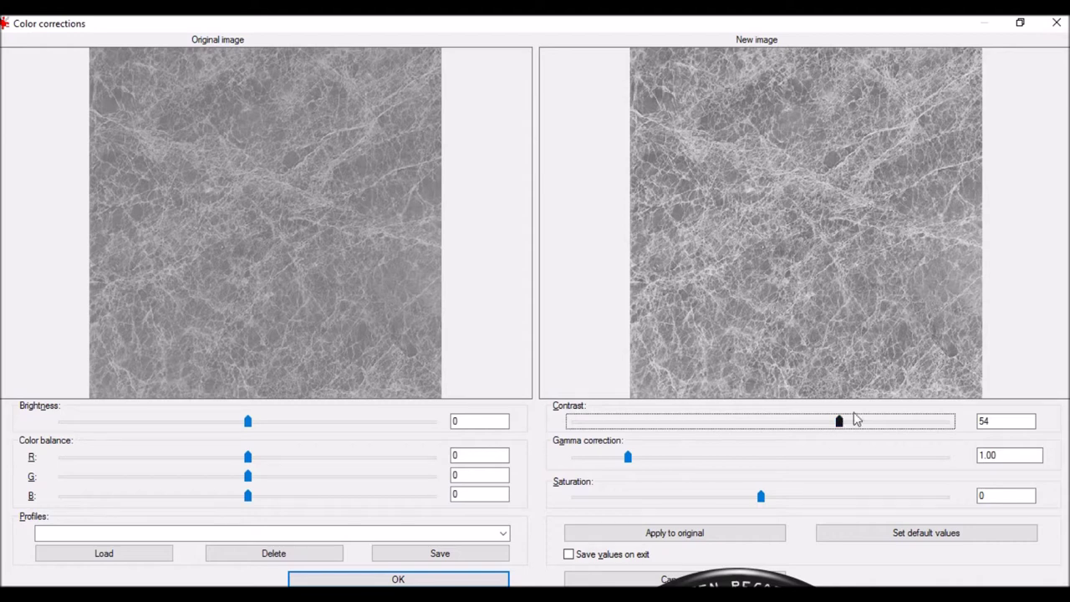
pyautogui.click(1056, 25)
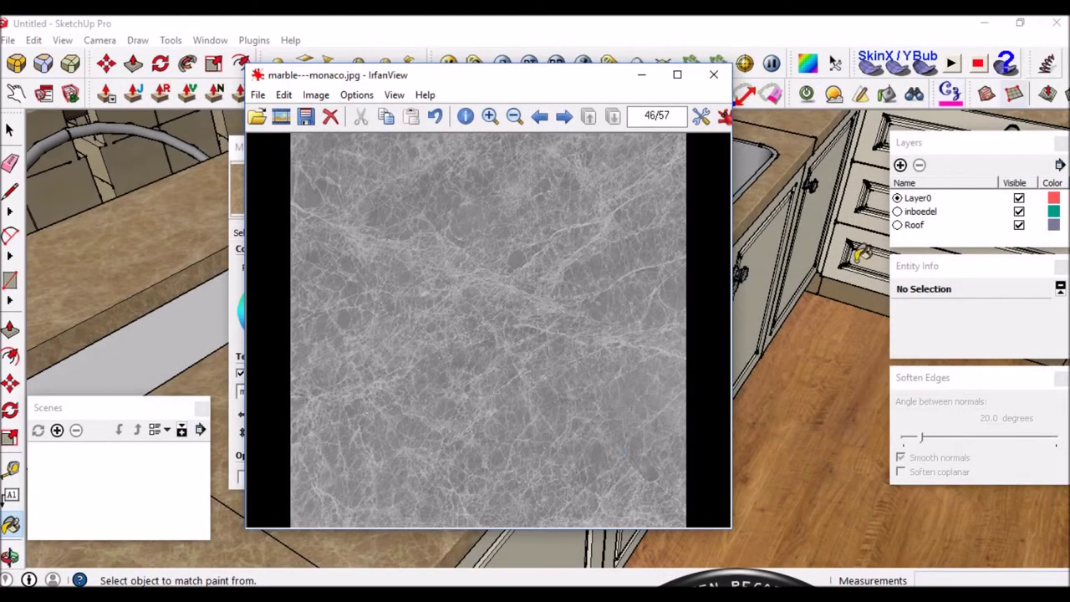
# Back in SketchUp, give the marble---monaco material's V-Ray bump slot a TexBitmap texture.
pyautogui.click(712, 80)
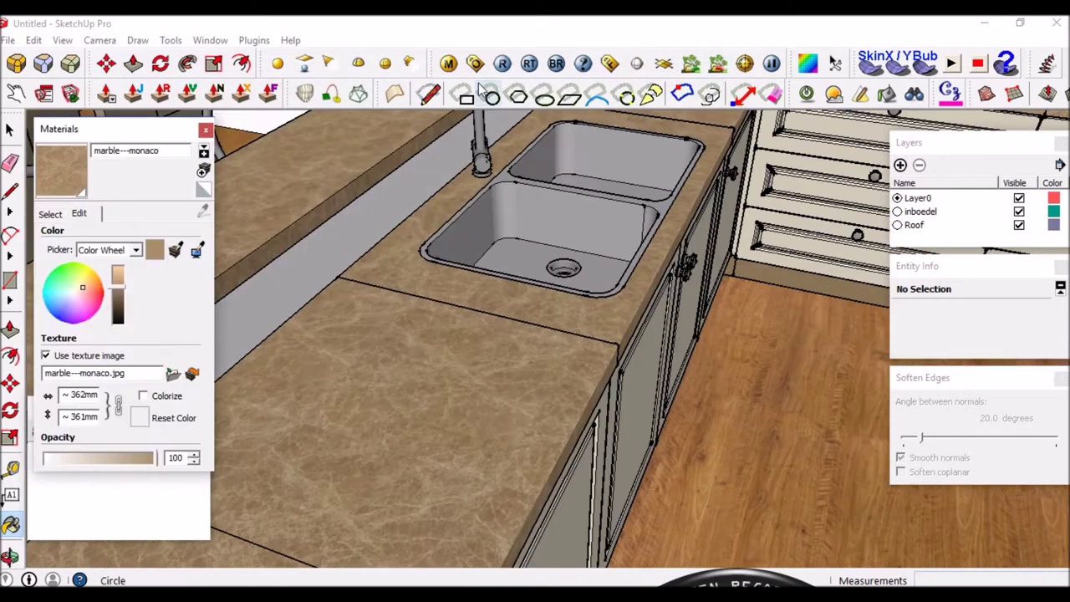
pyautogui.click(448, 63)
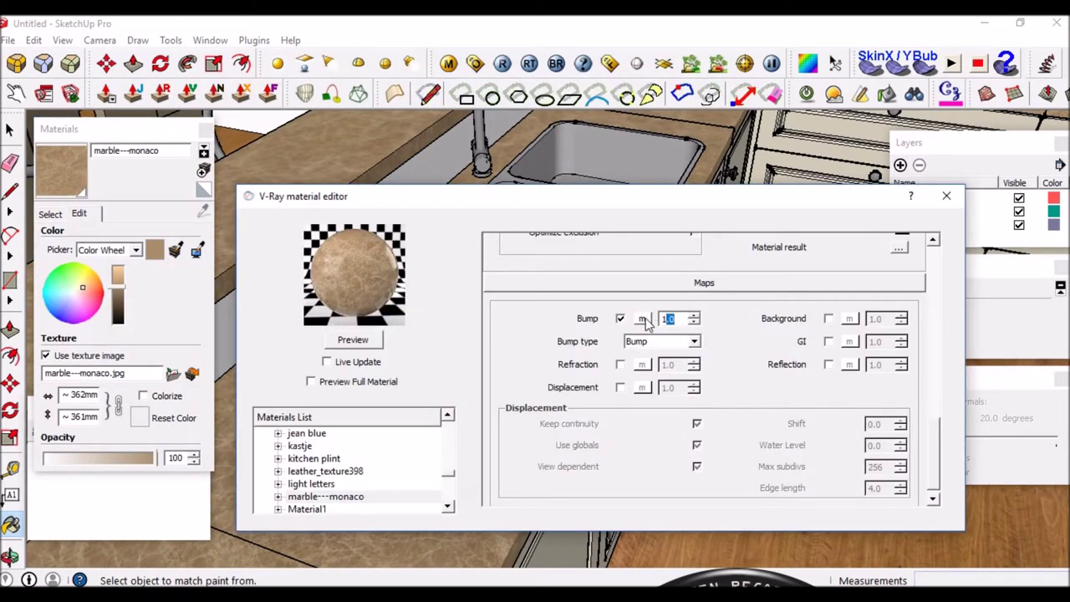
pyautogui.click(643, 318)
pyautogui.click(333, 329)
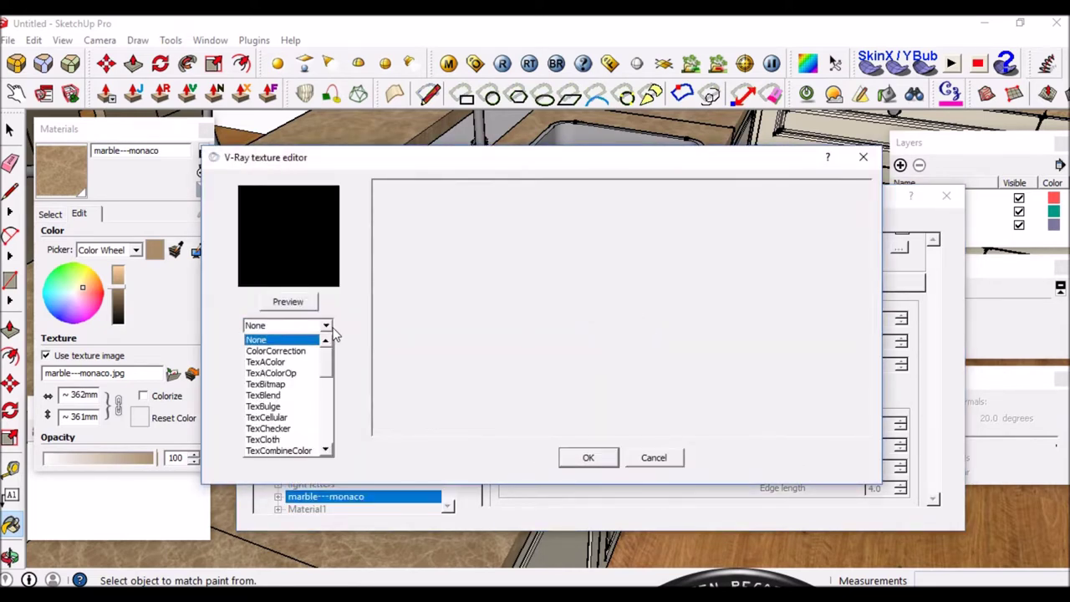
pyautogui.click(281, 386)
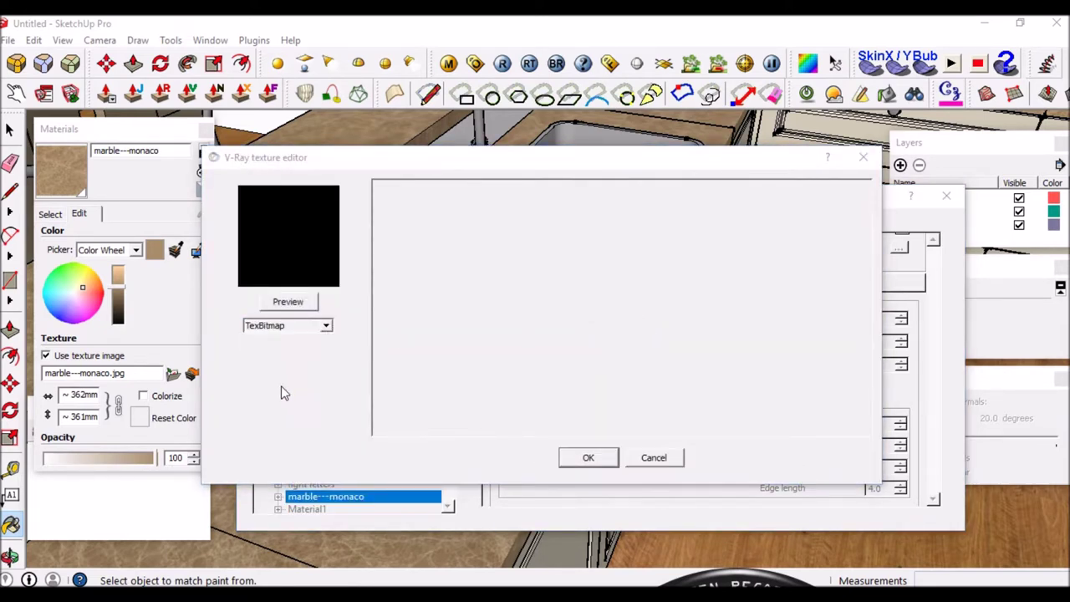
# Load marble---monacoBW.jpg as the bump bitmap and confirm it.
pyautogui.moveTo(801, 199); pyautogui.dragTo(796, 276)
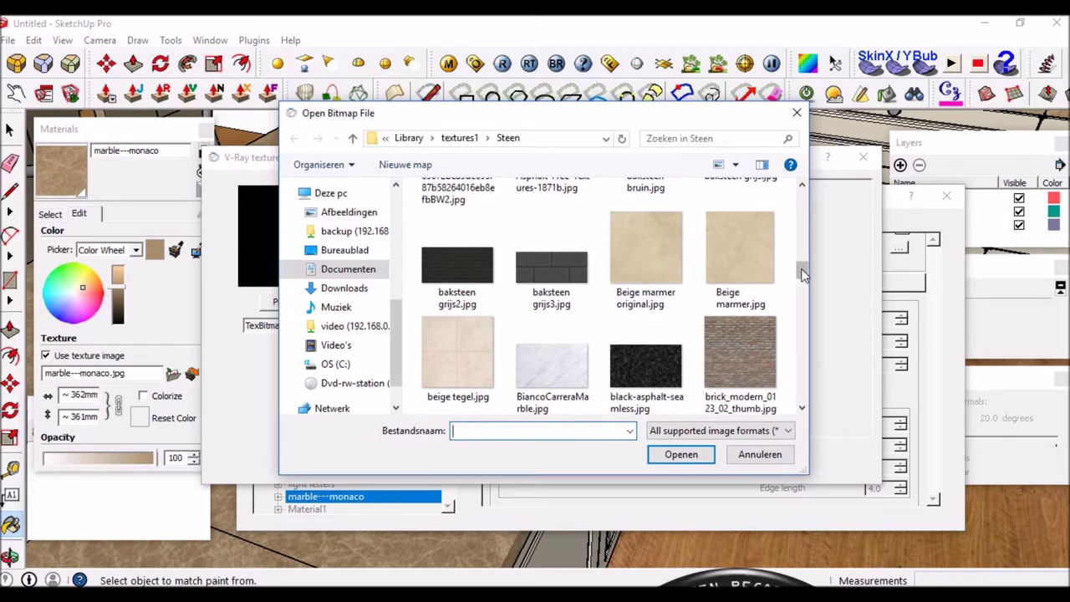
pyautogui.moveTo(802, 269); pyautogui.dragTo(803, 278)
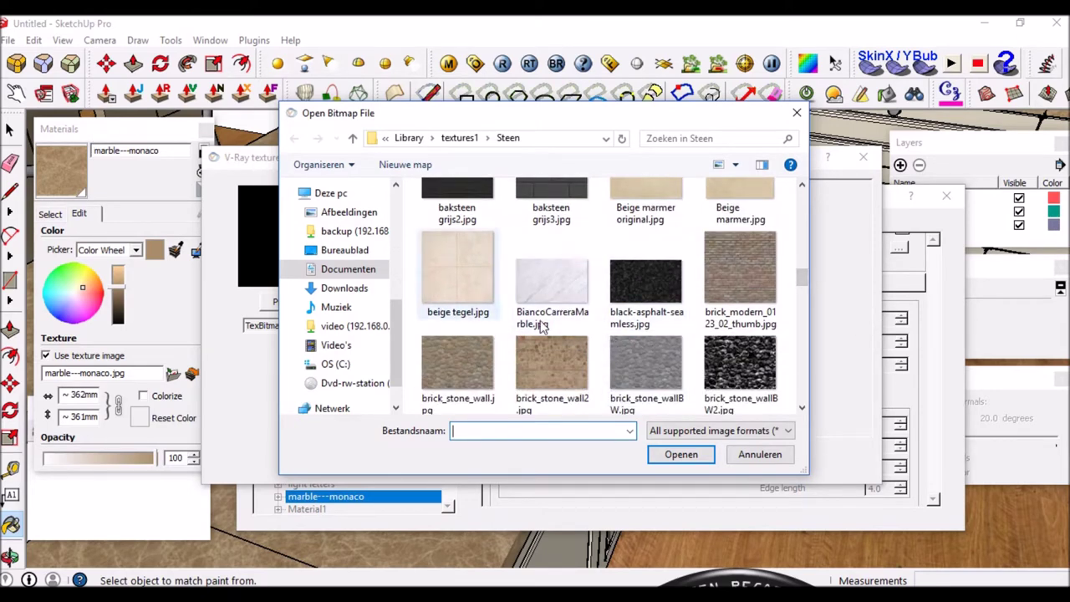
pyautogui.moveTo(802, 285); pyautogui.dragTo(801, 350)
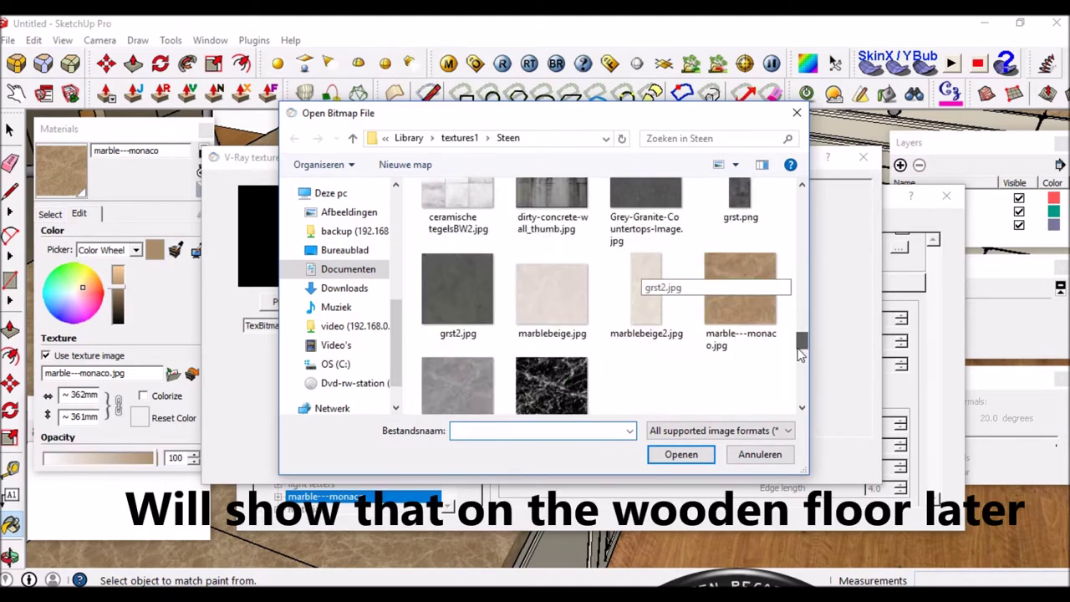
pyautogui.moveTo(800, 349); pyautogui.dragTo(801, 352)
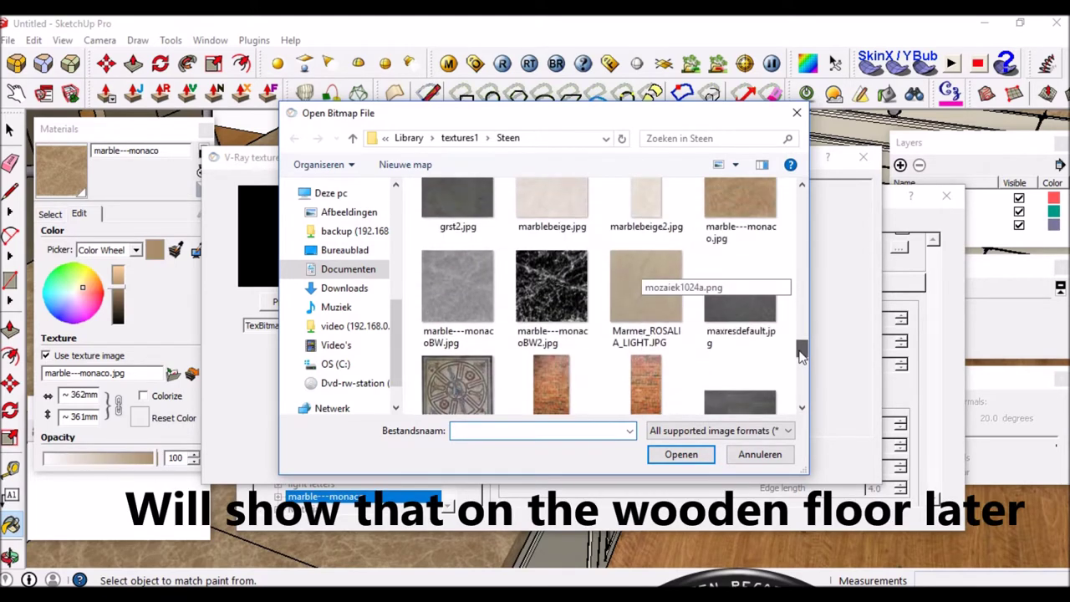
pyautogui.click(463, 275)
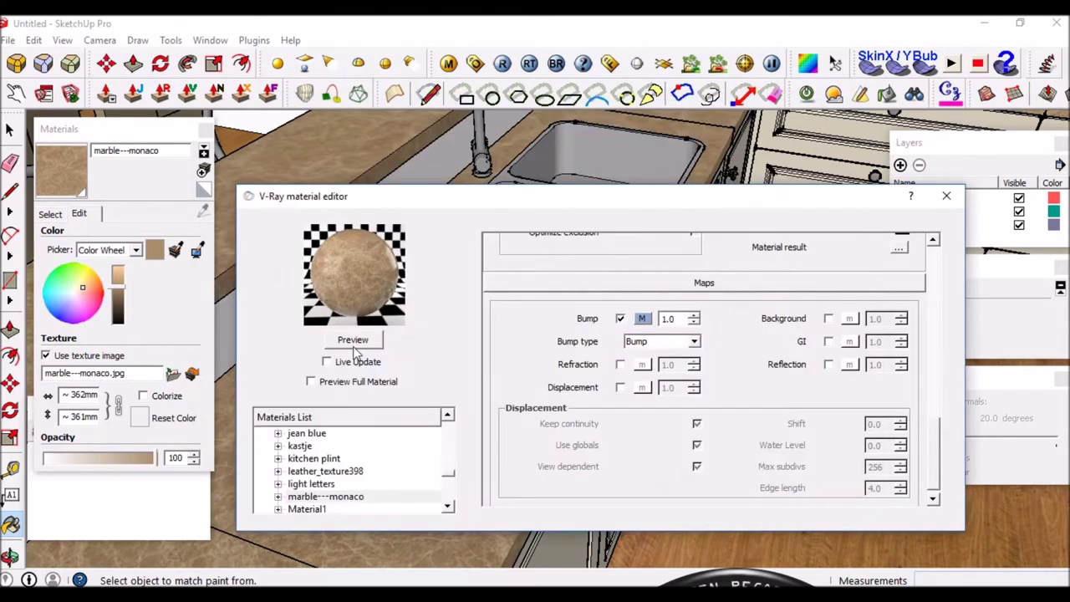
pyautogui.click(354, 347)
# Check the bump strength value, then orbit and zoom in on the double sink.
pyautogui.doubleClick(669, 322)
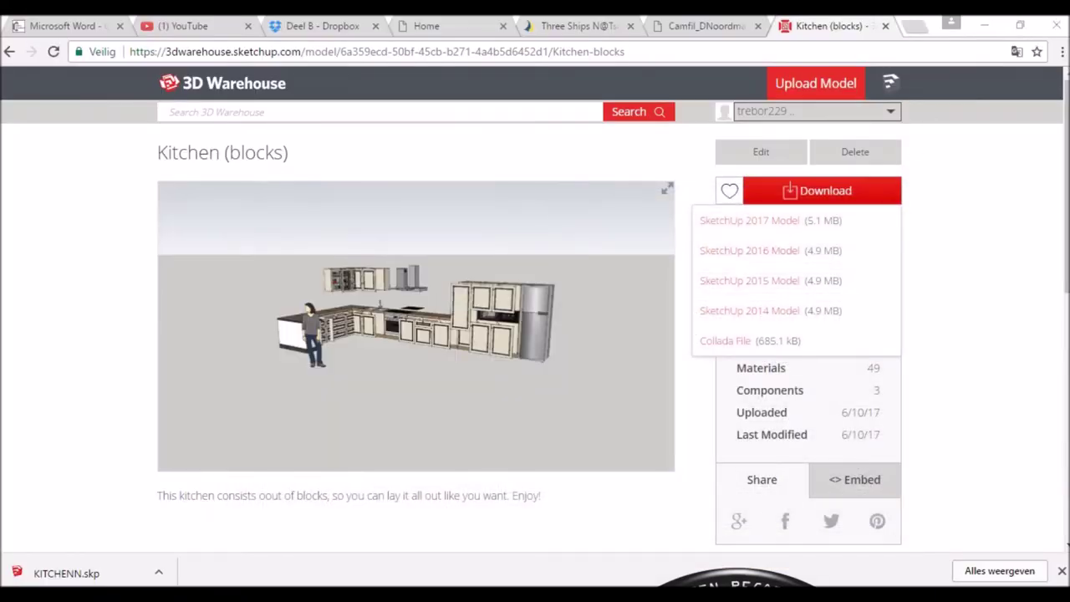
pyautogui.click(781, 526)
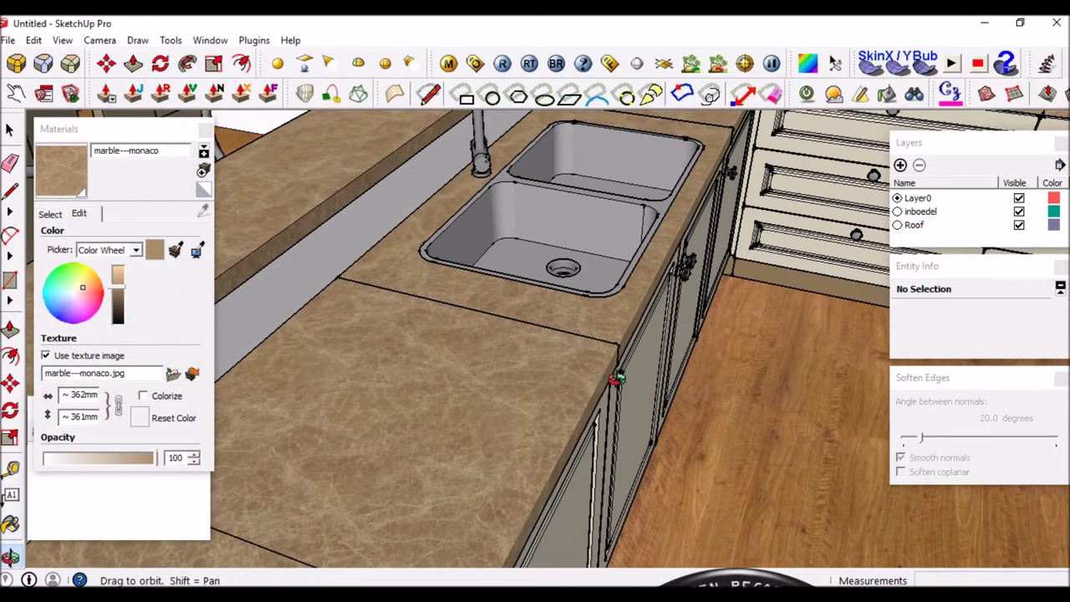
pyautogui.moveTo(615, 378); pyautogui.dragTo(641, 181, button='middle')
pyautogui.scroll(5, 617, 262)
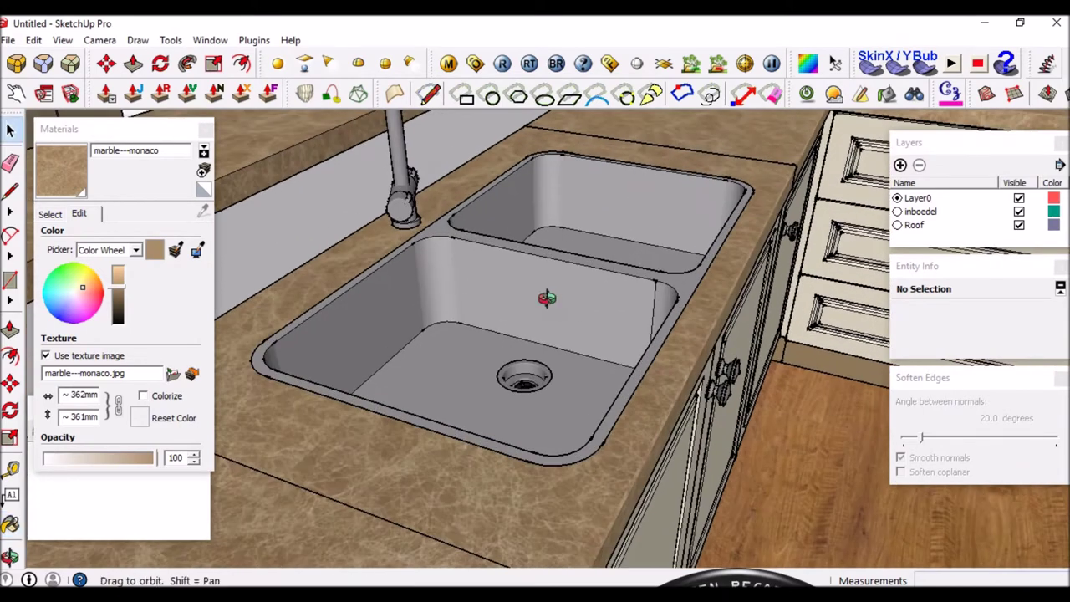
pyautogui.scroll(2, 483, 289)
pyautogui.scroll(2, 496, 281)
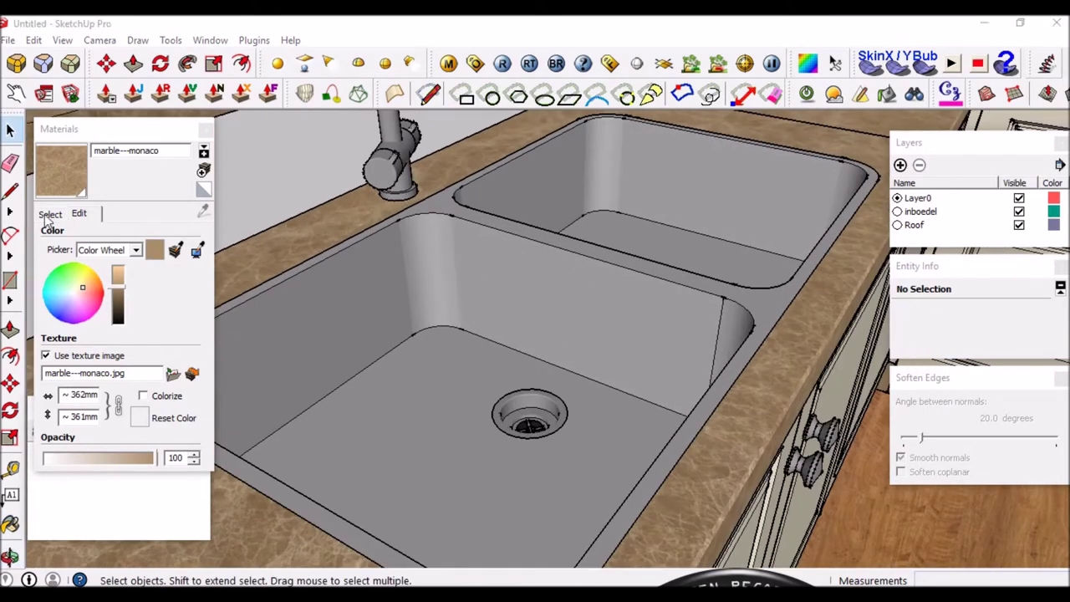
# Sample the sink's matte chrome material and open it in the V-Ray material editor.
pyautogui.click(50, 214)
pyautogui.click(203, 211)
pyautogui.click(492, 267)
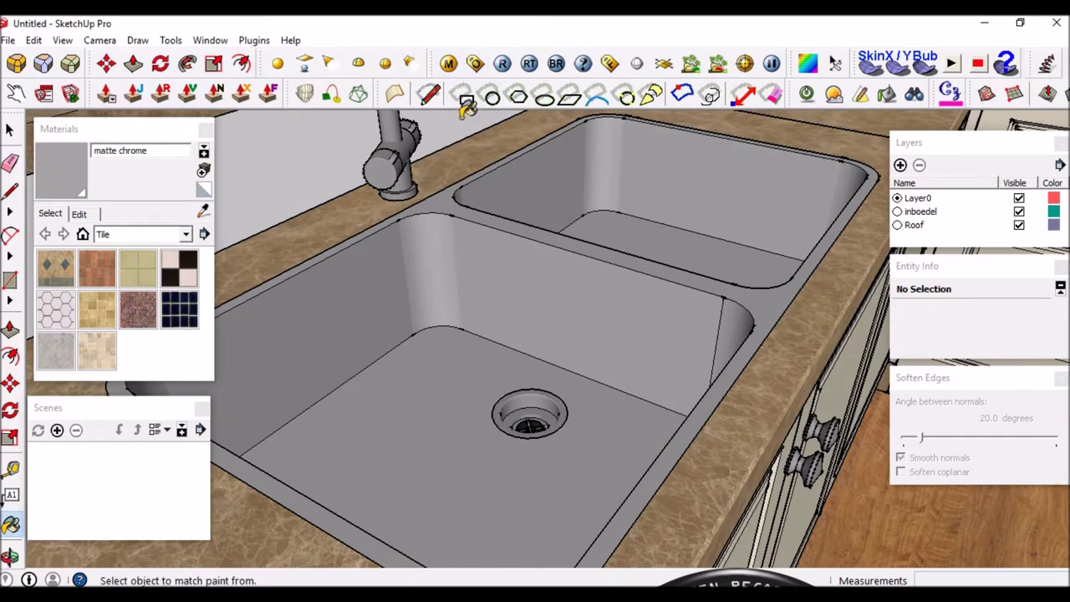
pyautogui.click(448, 63)
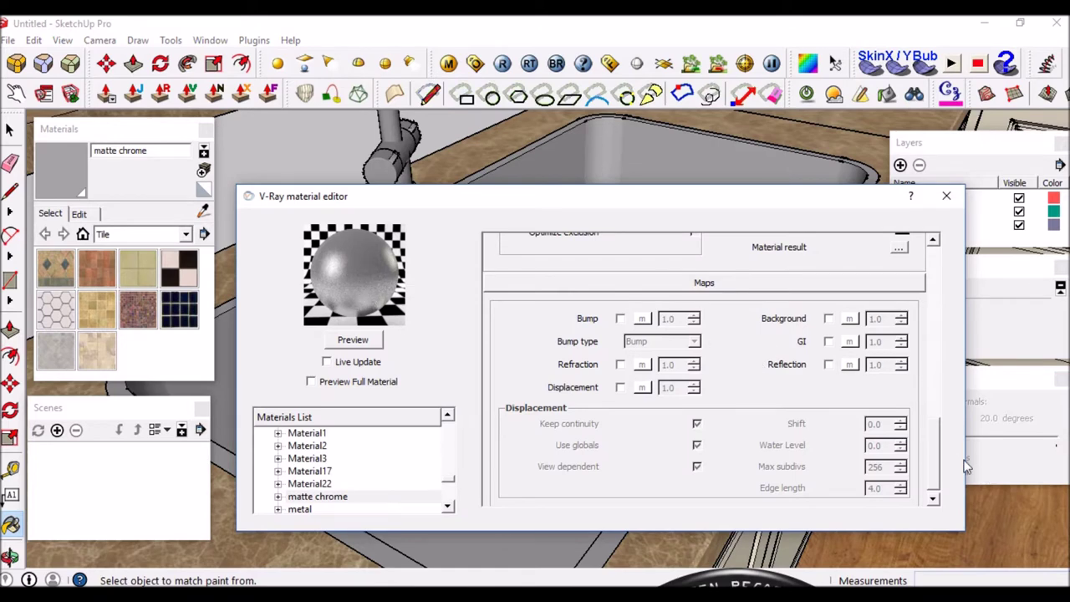
# Inspect the matte chrome's Fresnel reflection map (IOR 8.0, Refract IOR 2.0) and confirm it.
pyautogui.moveTo(934, 461); pyautogui.dragTo(931, 280)
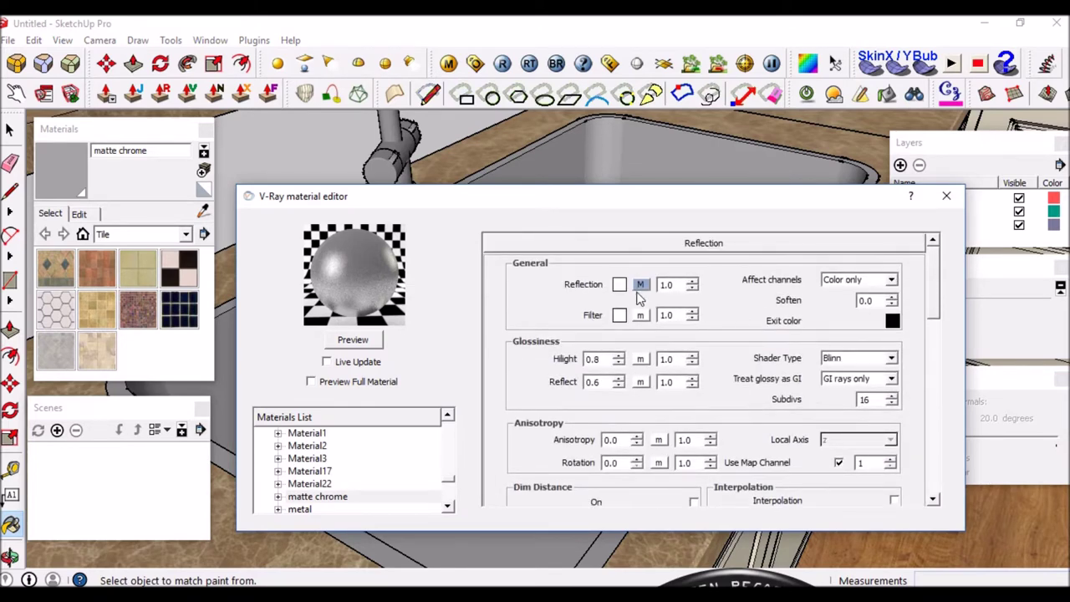
pyautogui.click(640, 285)
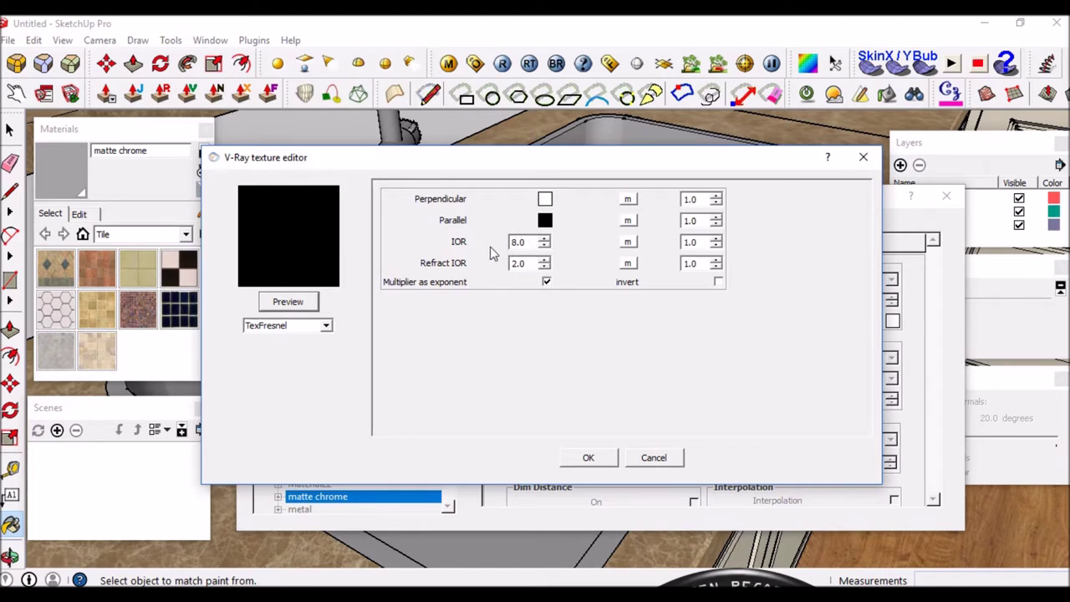
pyautogui.doubleClick(512, 264)
pyautogui.doubleClick(515, 243)
pyautogui.write('3')
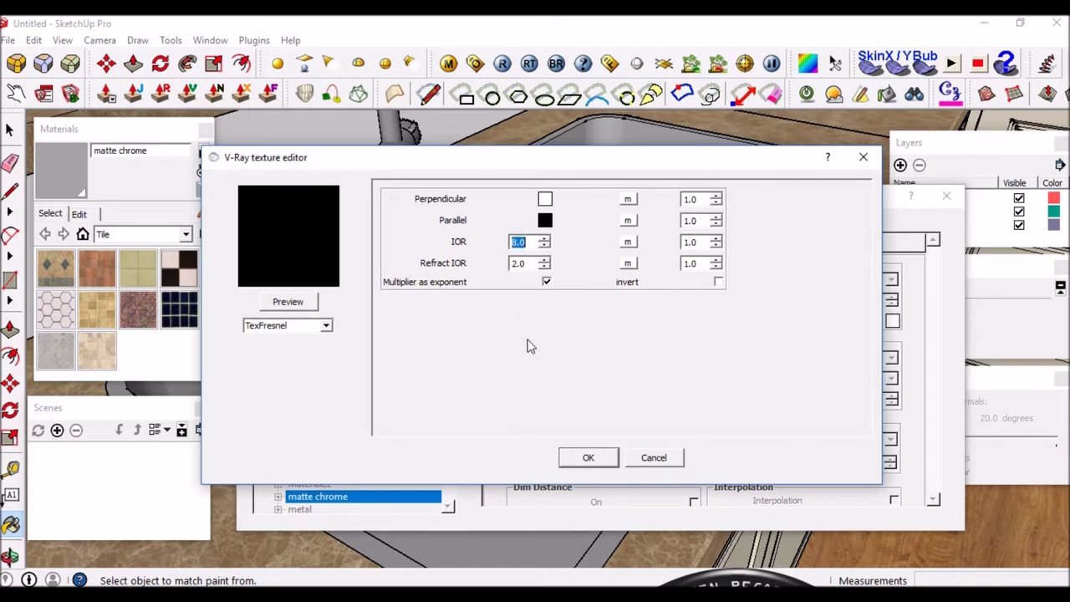
pyautogui.doubleClick(519, 264)
pyautogui.click(587, 461)
pyautogui.click(588, 461)
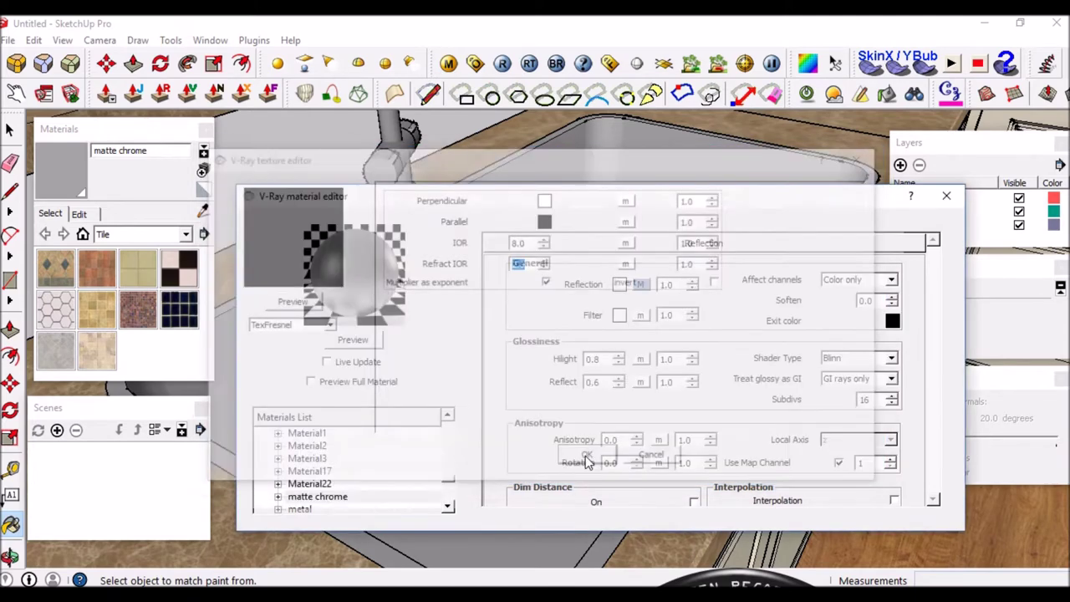
pyautogui.scroll(-1, 590, 309)
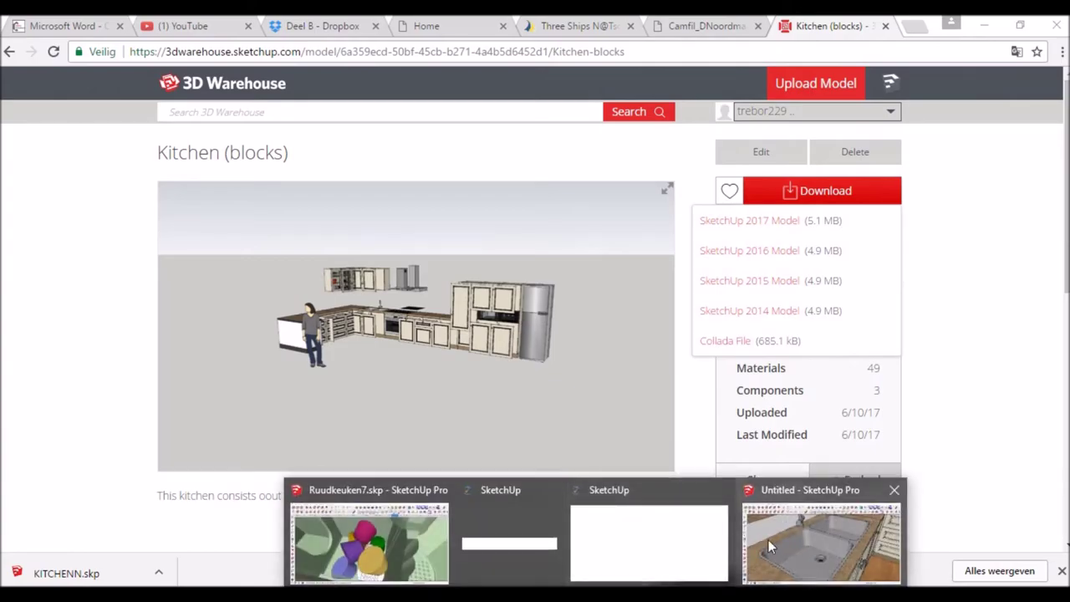
# Sample the faucet's chrome material and review its Fresnel reflection settings.
pyautogui.click(769, 540)
pyautogui.scroll(3, 468, 163)
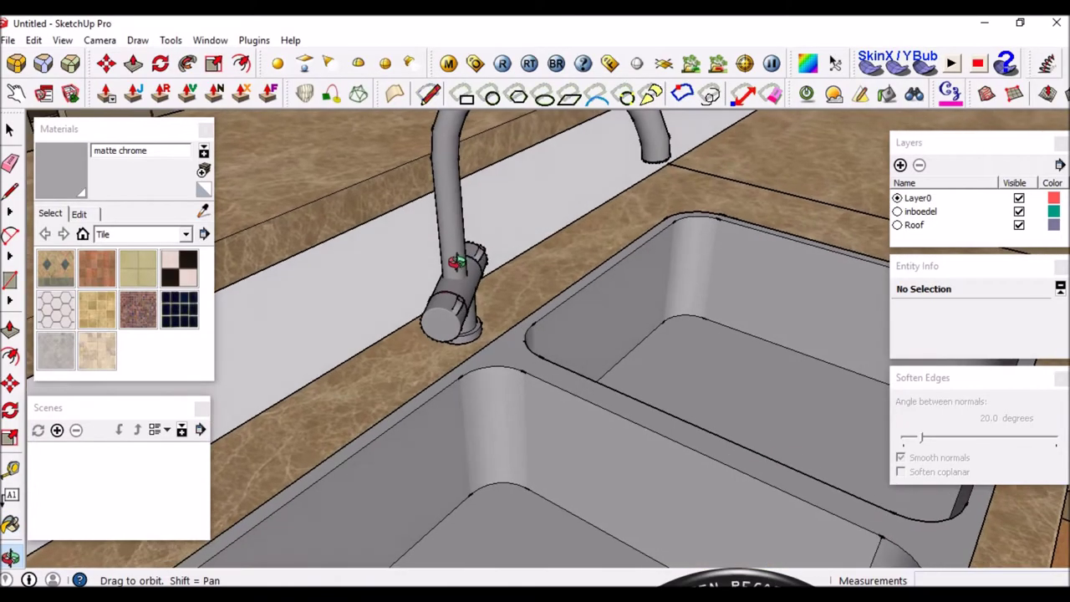
pyautogui.scroll(2, 465, 272)
pyautogui.moveTo(465, 271); pyautogui.dragTo(439, 257, button='middle')
pyautogui.scroll(2, 439, 257)
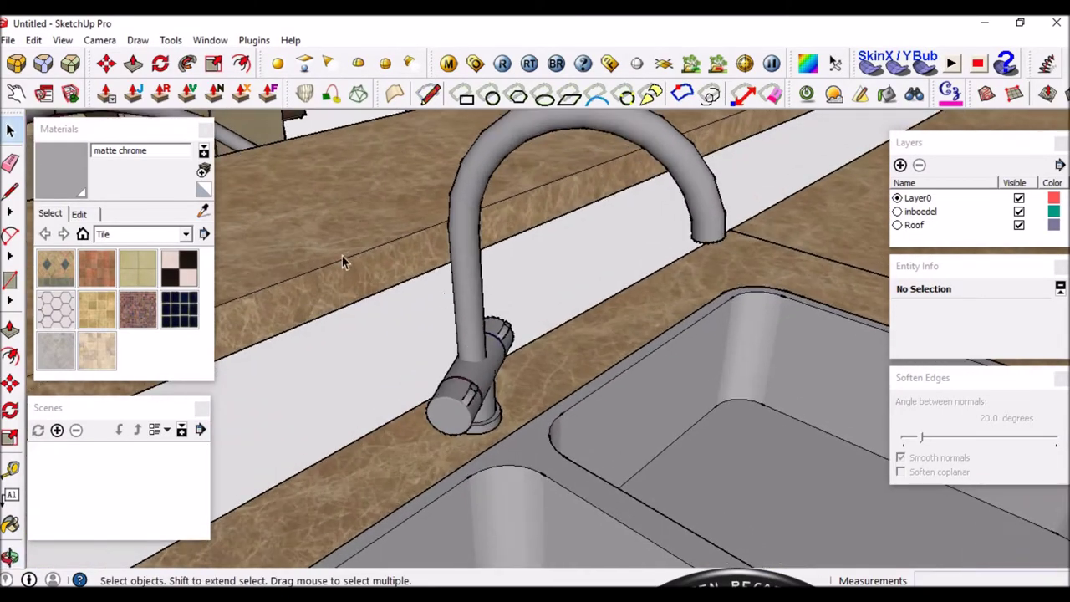
pyautogui.click(203, 211)
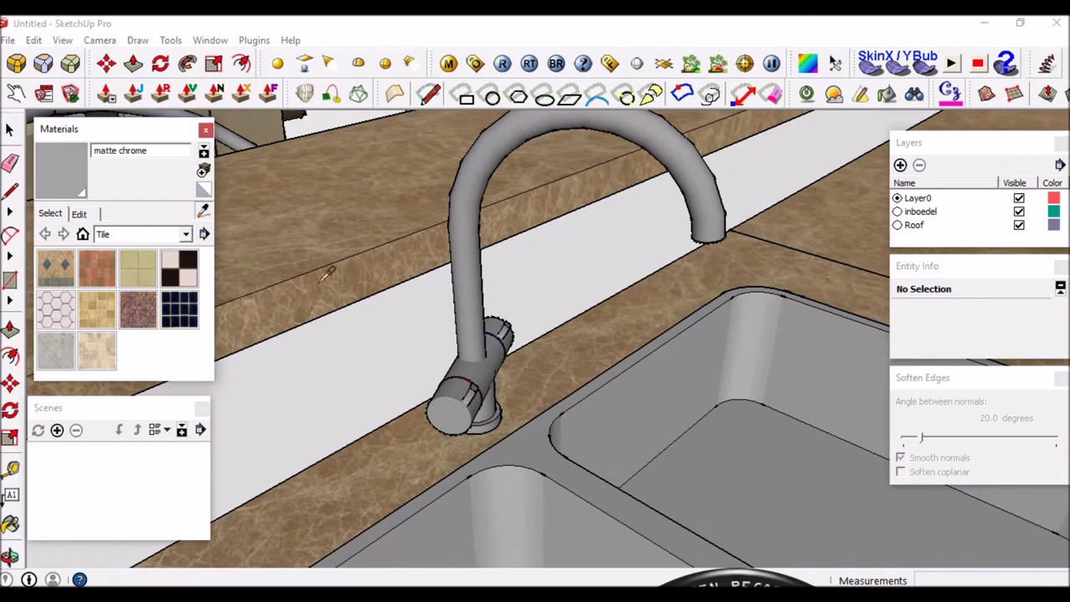
pyautogui.click(471, 267)
pyautogui.moveTo(493, 270); pyautogui.dragTo(464, 286, button='middle')
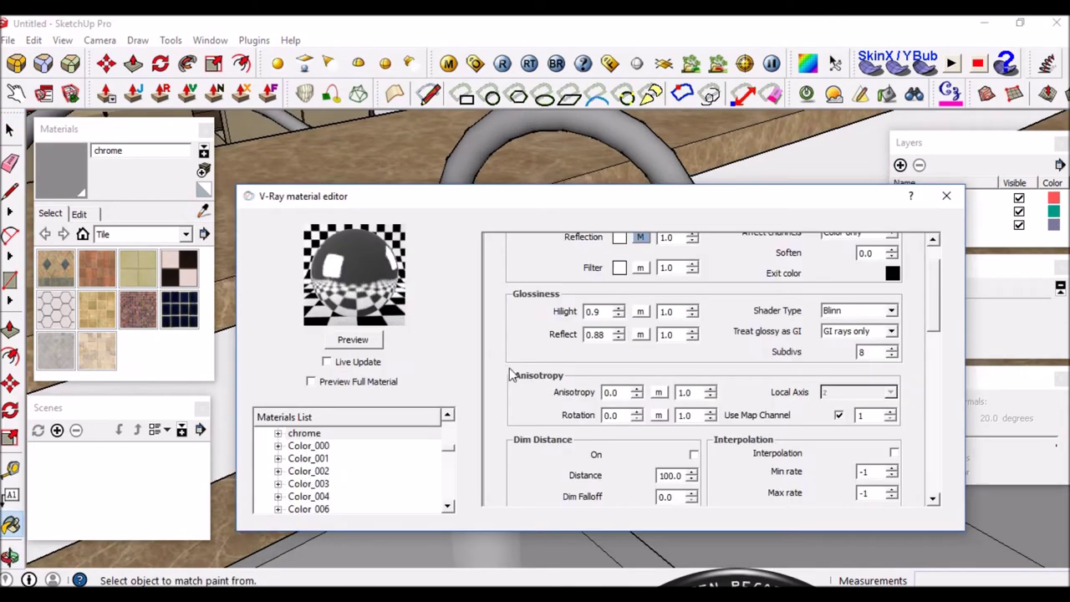
pyautogui.moveTo(938, 292); pyautogui.dragTo(936, 263)
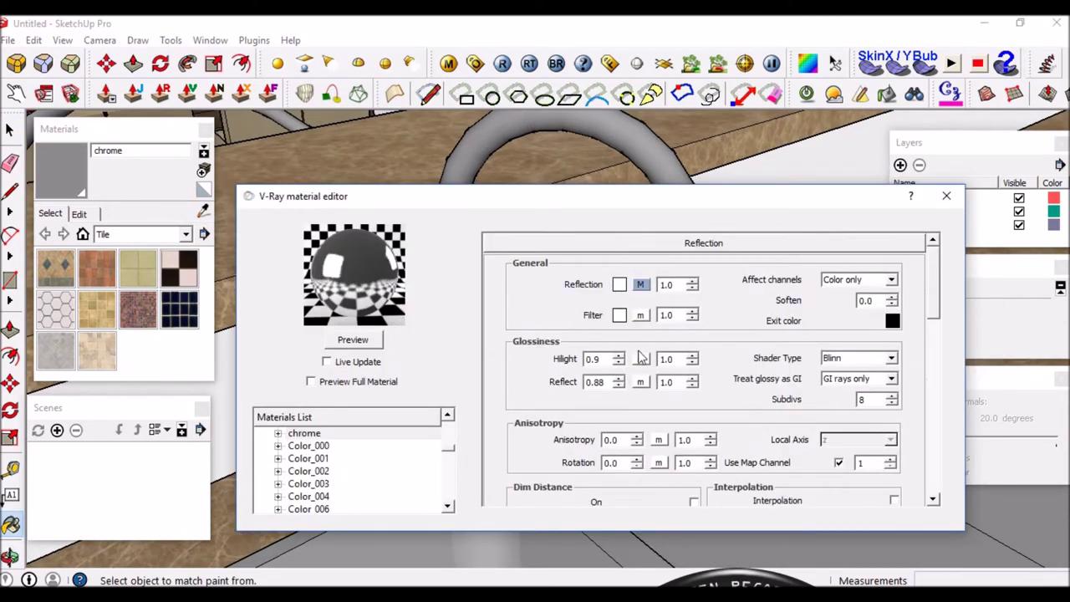
pyautogui.click(641, 284)
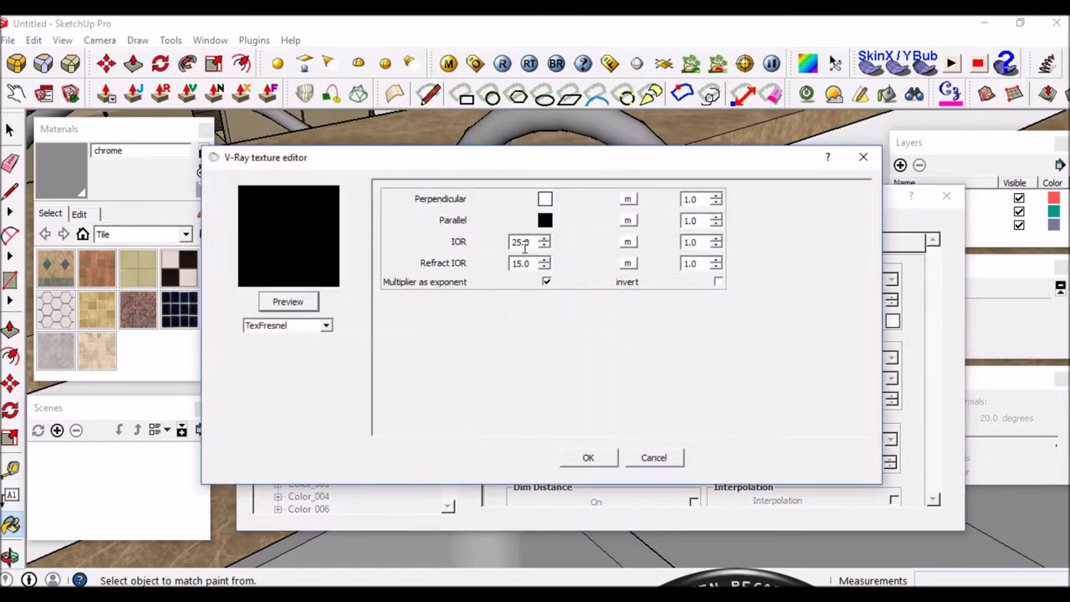
pyautogui.click(587, 459)
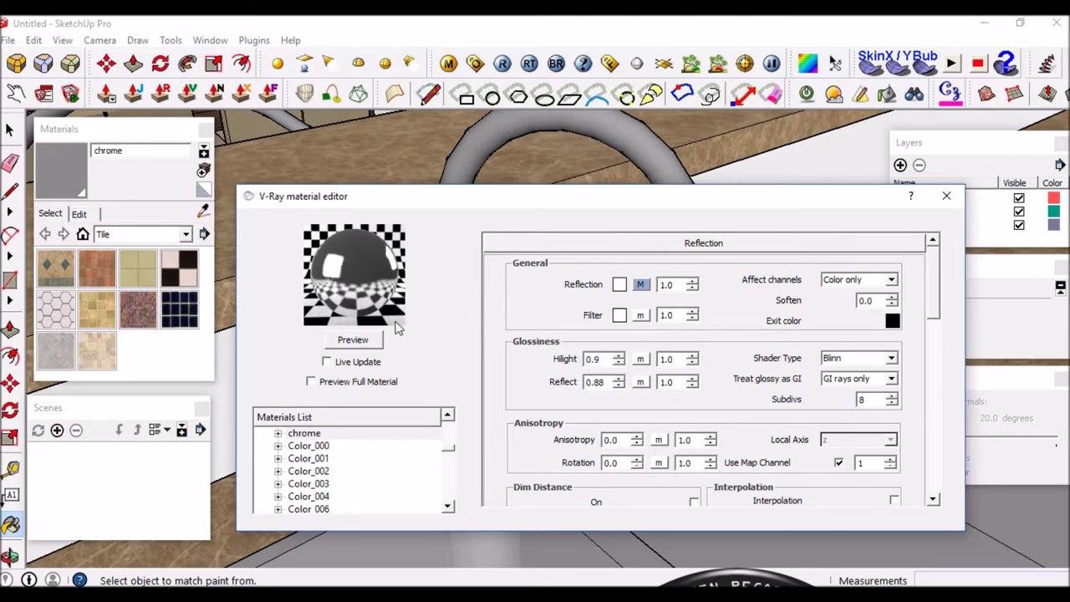
# Try glossiness 1, then set chrome Reflect glossiness 0.88 and Hilight 0.9 and re-render the preview.
pyautogui.doubleClick(596, 383)
pyautogui.write('1')
pyautogui.doubleClick(594, 359)
pyautogui.write('1')
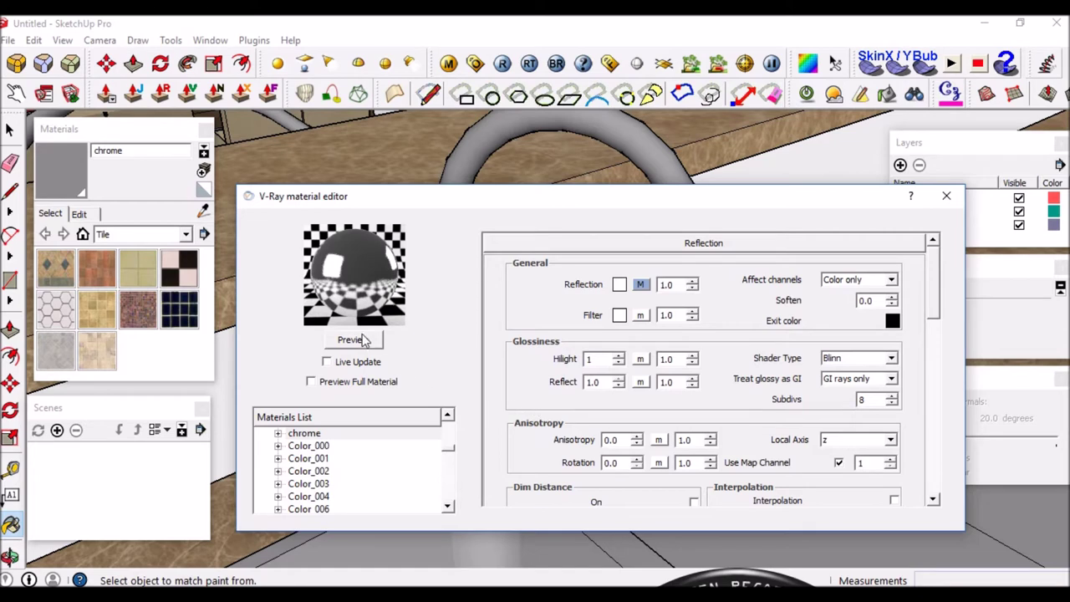
pyautogui.click(363, 340)
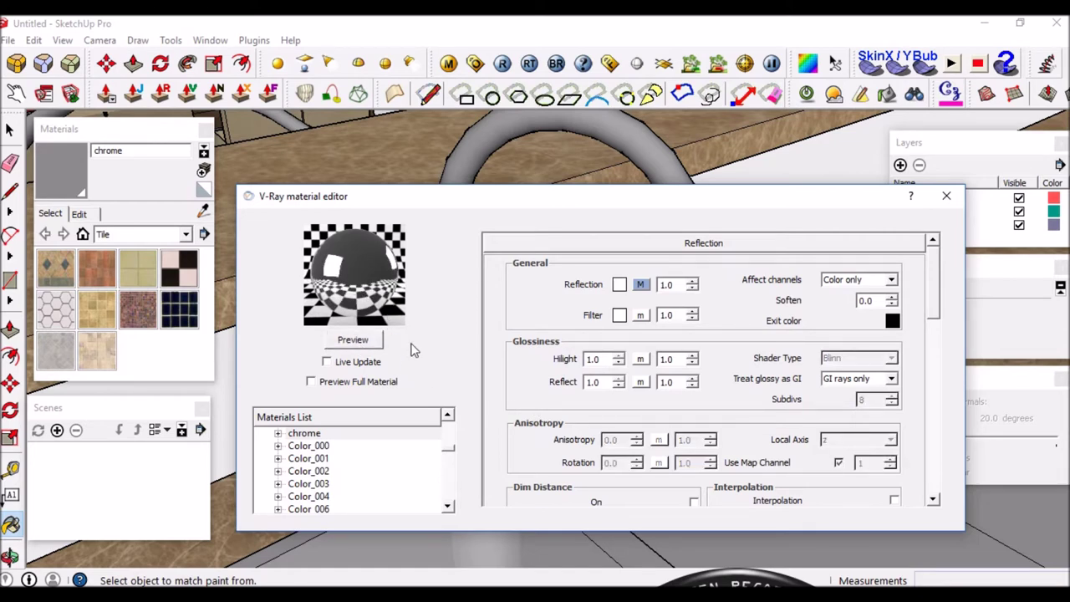
pyautogui.moveTo(611, 385); pyautogui.dragTo(575, 386)
pyautogui.write('0.88')
pyautogui.press('Tab')
pyautogui.write('0.9')
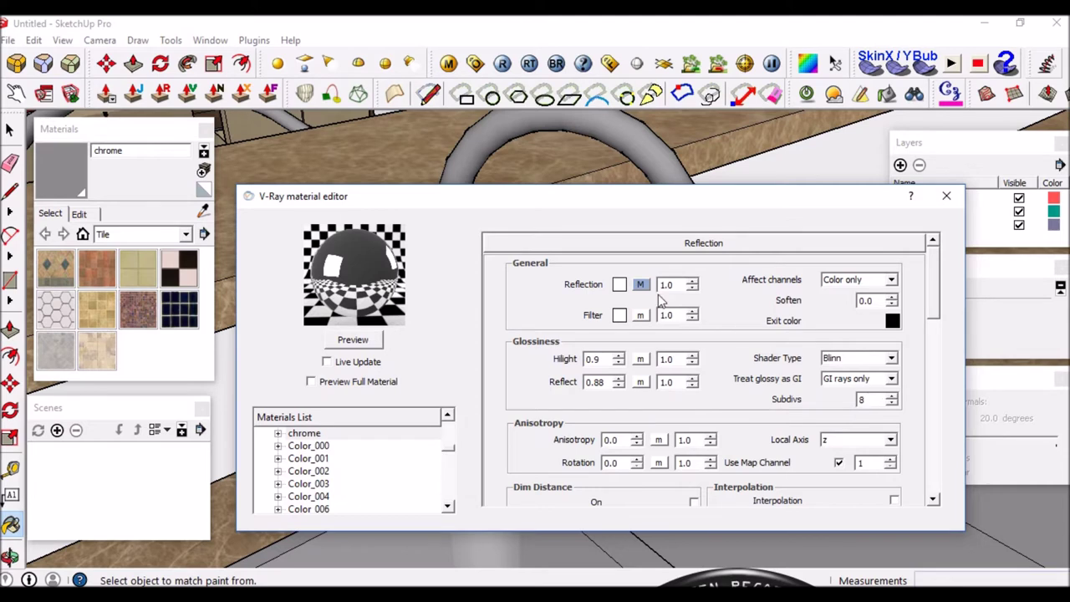
pyautogui.click(373, 349)
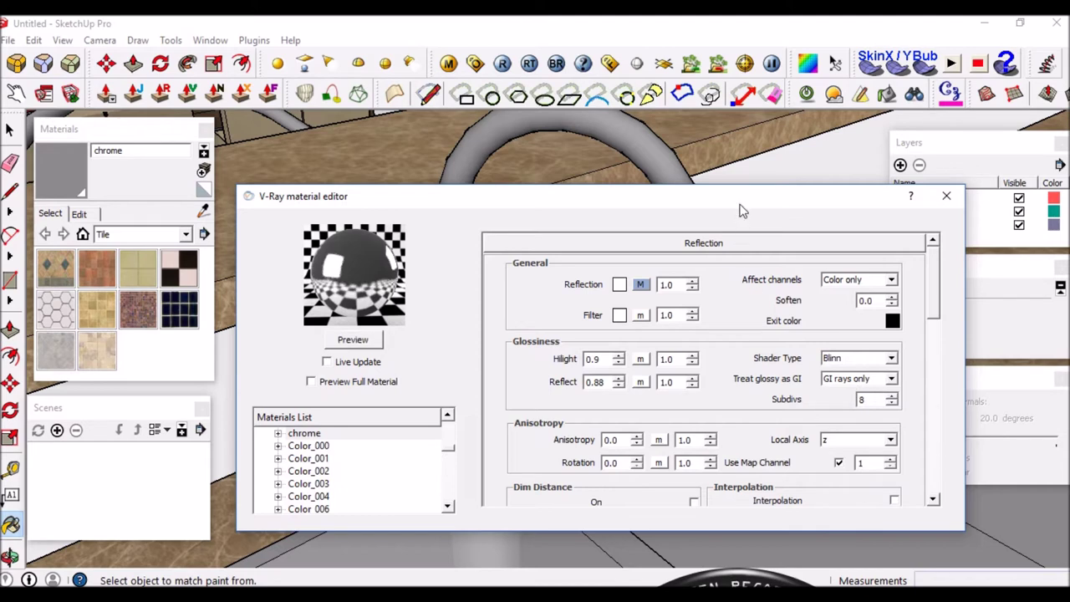
pyautogui.moveTo(740, 207); pyautogui.dragTo(724, 189)
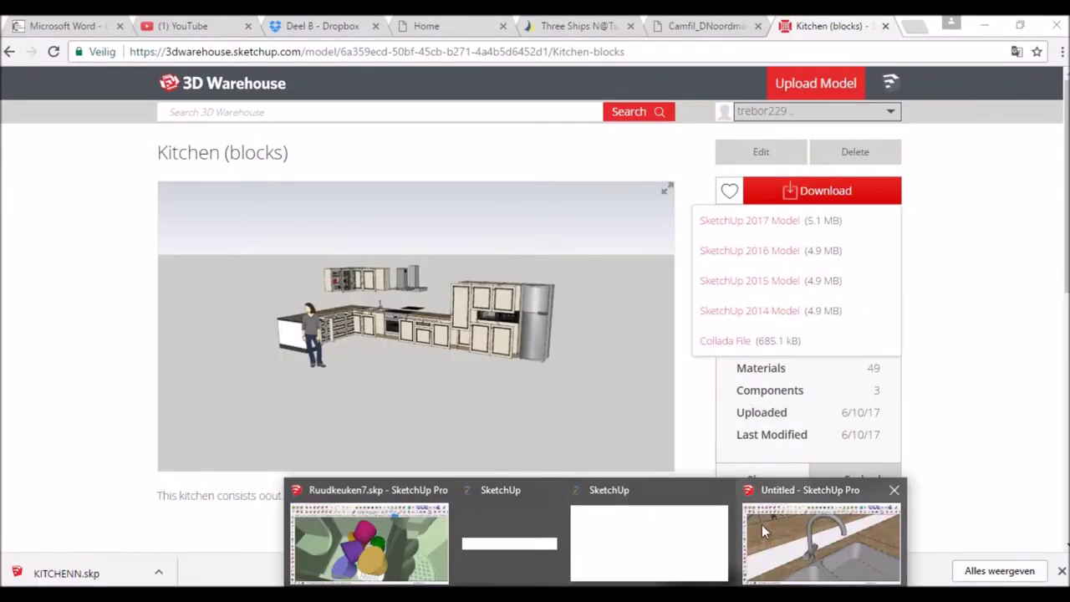
# Return to the kitchen model, select the kitchen component, and briefly open then close V-Ray material settings.
pyautogui.click(762, 525)
pyautogui.scroll(-5, 584, 408)
pyautogui.moveTo(584, 408)
pyautogui.mouseDown(button='middle')
pyautogui.moveTo(664, 344)
pyautogui.moveTo(377, 448)
pyautogui.mouseUp(button='middle')
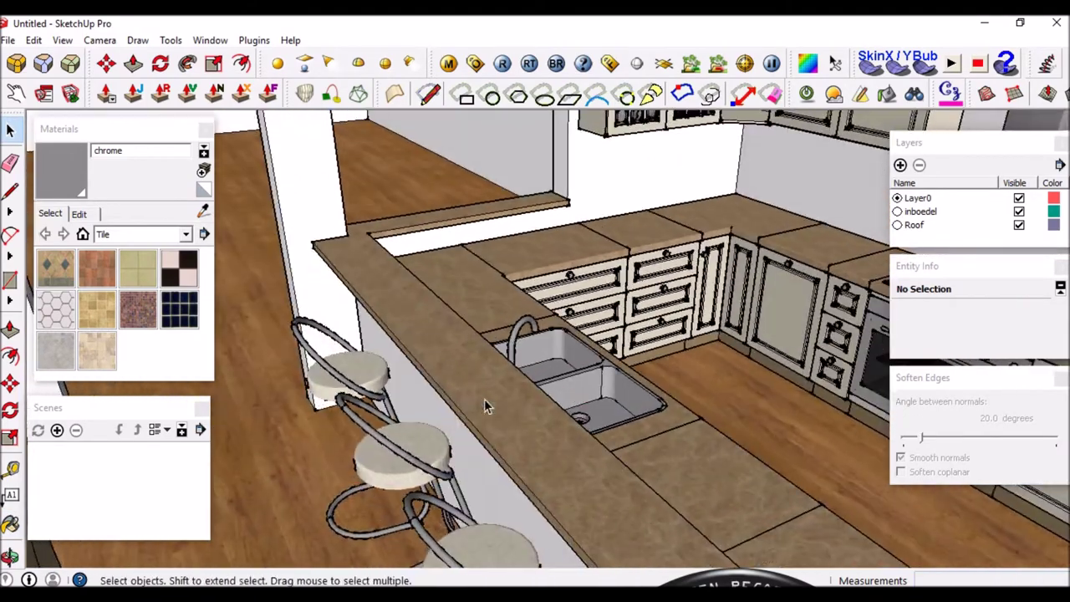
pyautogui.scroll(3, 379, 445)
pyautogui.click(379, 445)
pyautogui.scroll(-2, 423, 407)
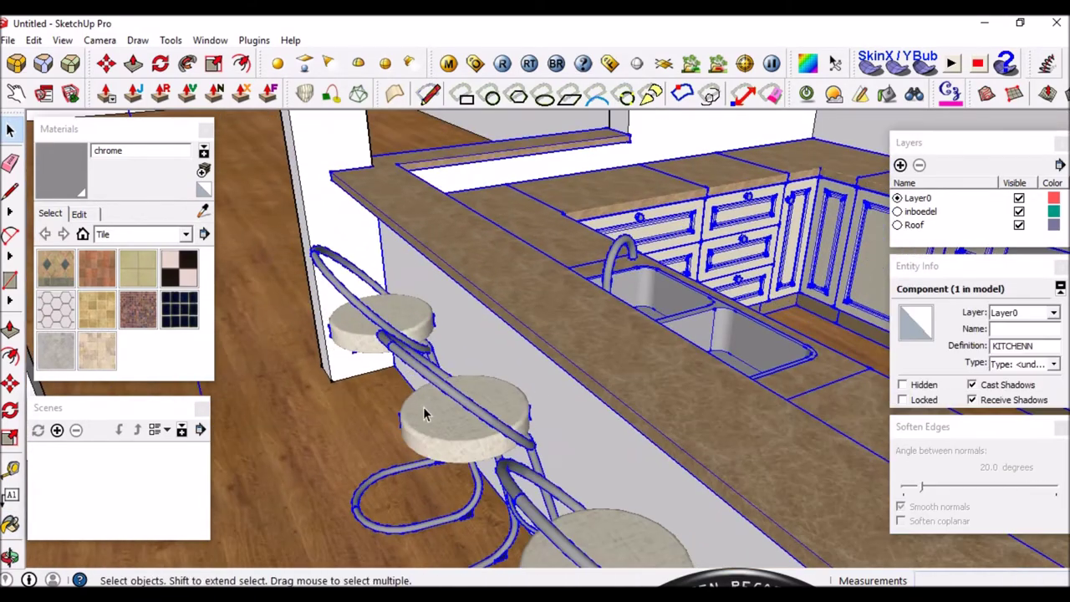
pyautogui.scroll(3, 423, 407)
pyautogui.click(204, 212)
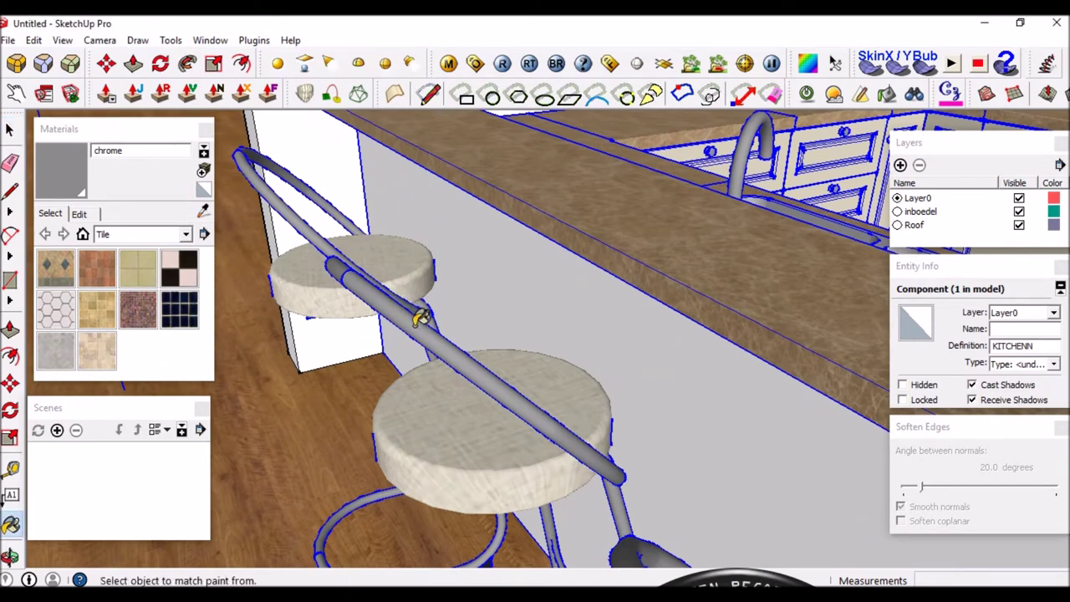
pyautogui.press('space')
pyautogui.click(449, 65)
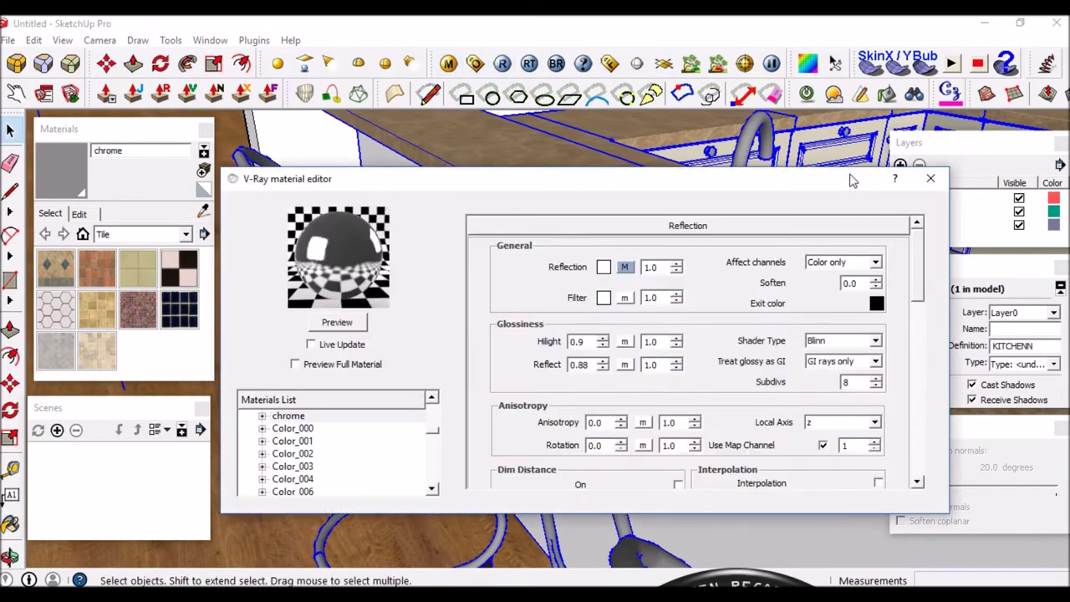
pyautogui.click(931, 178)
# Orbit around the kitchen island and cabinets, then zoom in close on the range hood.
pyautogui.scroll(-5, 512, 287)
pyautogui.moveTo(512, 286)
pyautogui.mouseDown(button='middle')
pyautogui.moveTo(790, 336)
pyautogui.moveTo(796, 257)
pyautogui.mouseUp(button='middle')
pyautogui.scroll(3, 637, 150)
pyautogui.moveTo(637, 150)
pyautogui.mouseDown(button='middle')
pyautogui.moveTo(559, 381)
pyautogui.moveTo(468, 284)
pyautogui.mouseUp(button='middle')
pyautogui.scroll(-3, 518, 334)
pyautogui.scroll(3, 518, 334)
pyautogui.scroll(1, 443, 259)
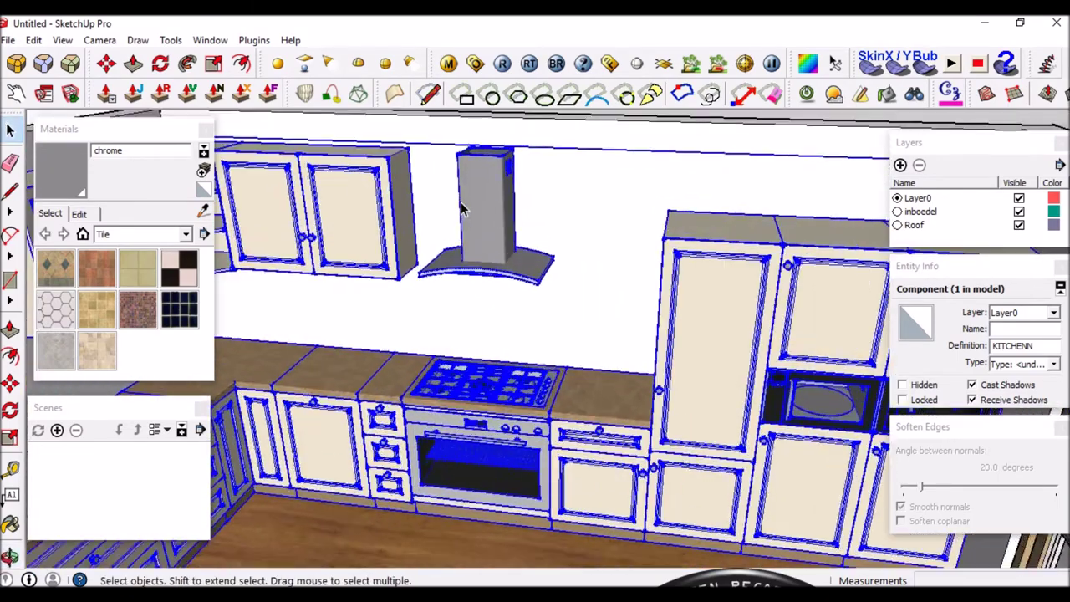
pyautogui.scroll(3, 426, 248)
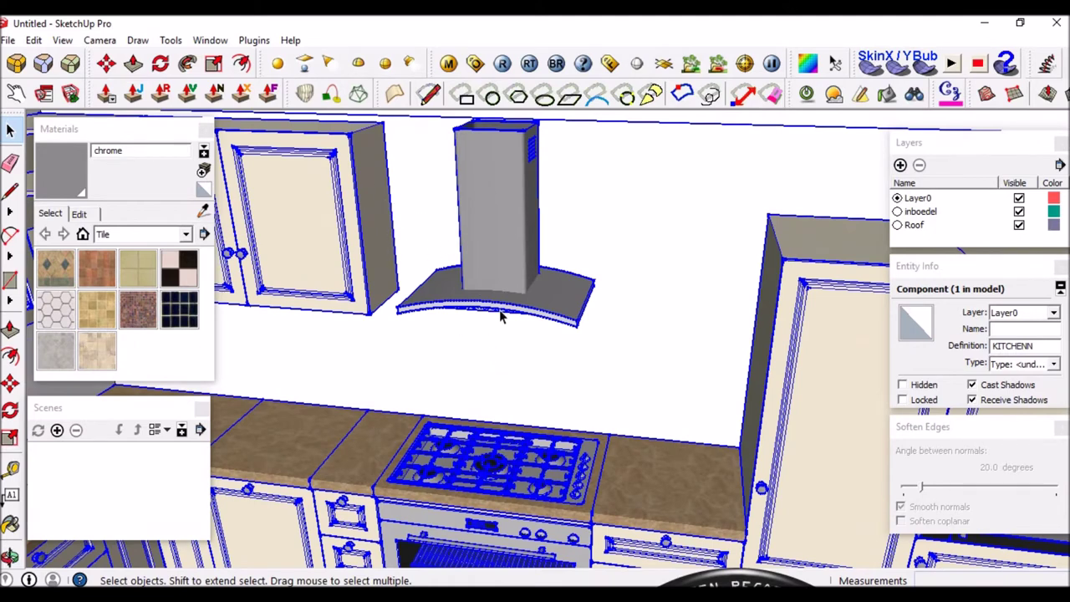
pyautogui.moveTo(125, 151); pyautogui.dragTo(92, 150)
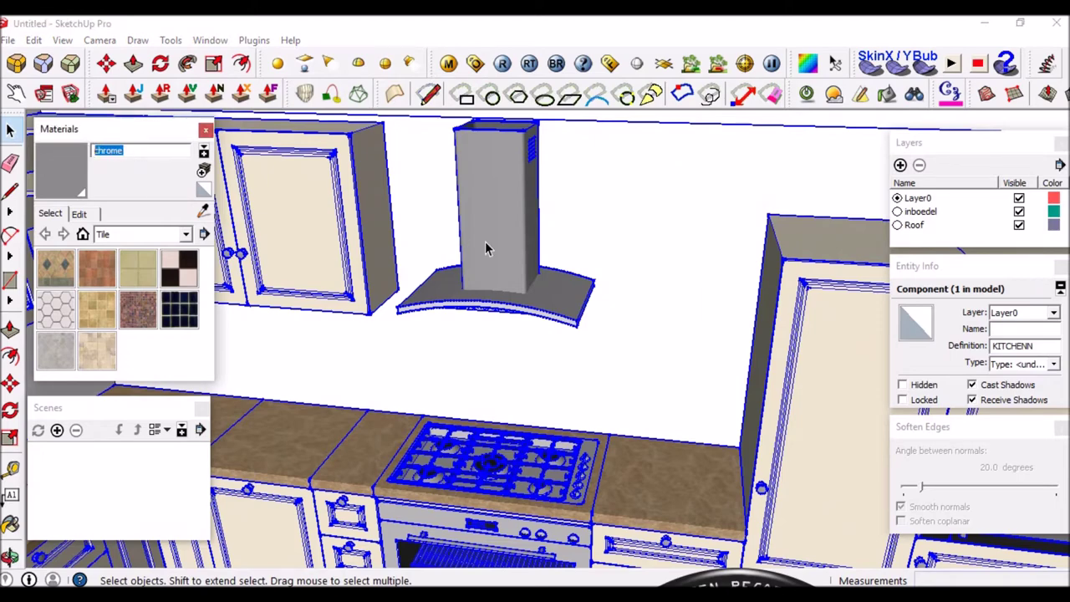
pyautogui.scroll(2, 487, 248)
pyautogui.moveTo(496, 287); pyautogui.dragTo(492, 168, button='middle')
pyautogui.scroll(2, 377, 169)
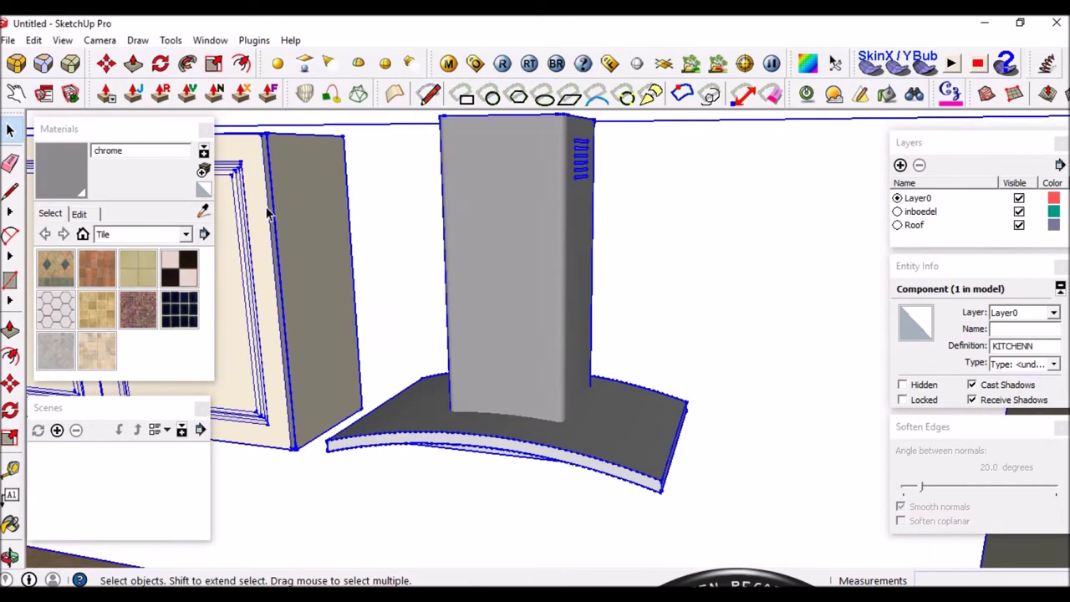
pyautogui.click(203, 210)
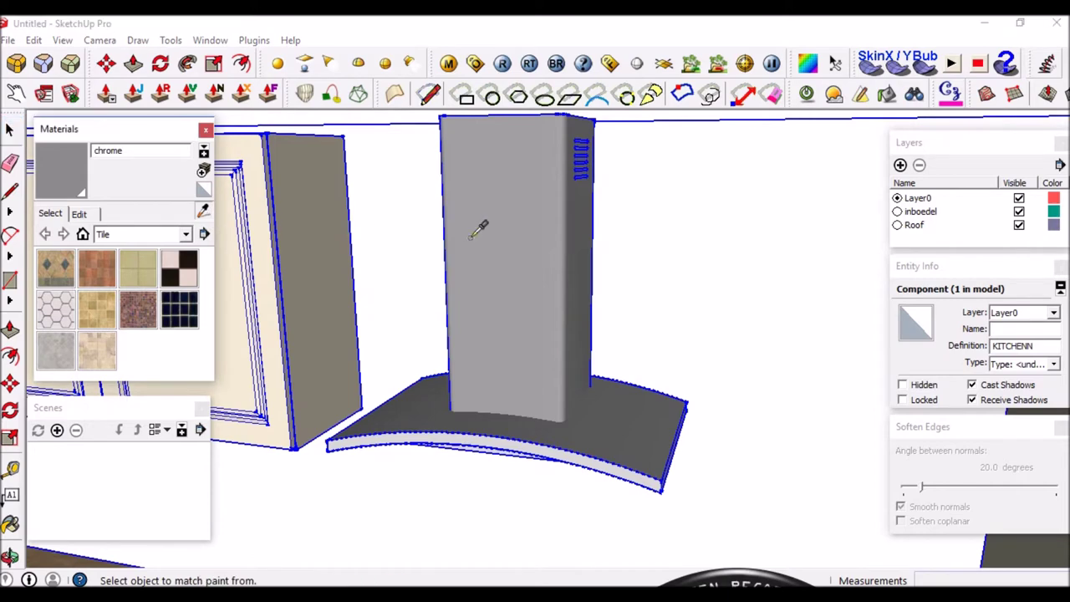
# Sample the range hood's wasbak material and review its Fresnel reflection (IOR 17.0) and glossiness values.
pyautogui.click(530, 205)
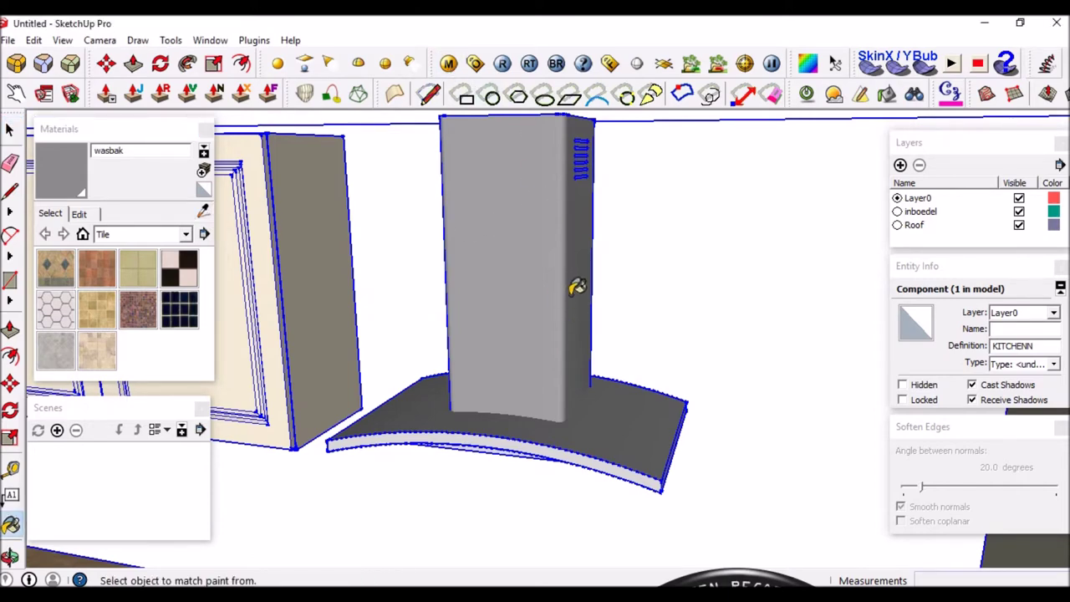
pyautogui.scroll(-1, 543, 255)
pyautogui.scroll(2, 514, 232)
pyautogui.click(449, 64)
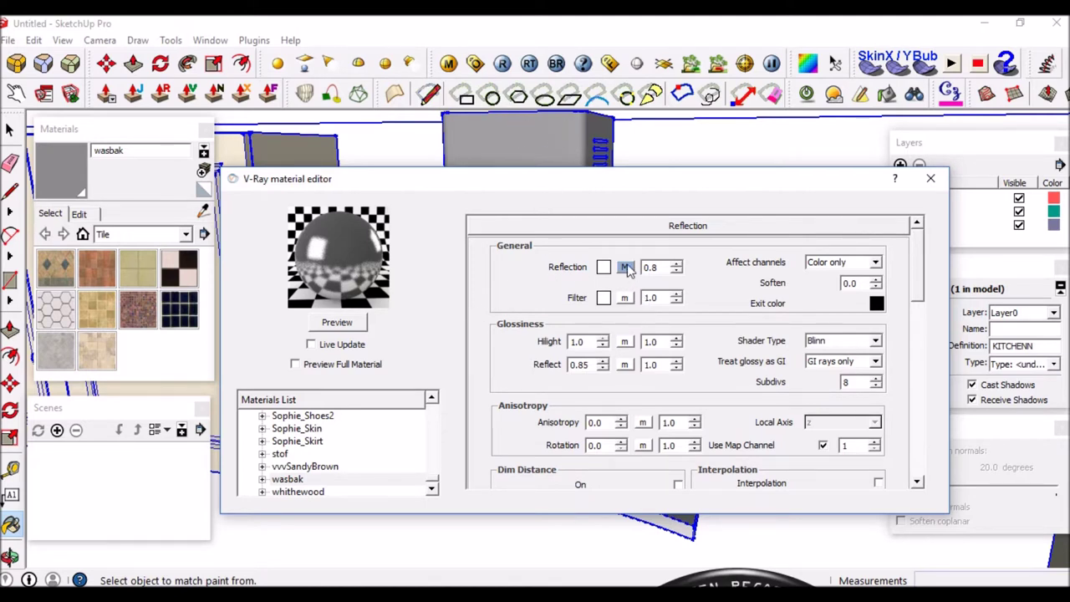
pyautogui.moveTo(602, 184)
pyautogui.mouseDown()
pyautogui.moveTo(604, 490)
pyautogui.moveTo(604, 151)
pyautogui.moveTo(619, 195)
pyautogui.mouseUp()
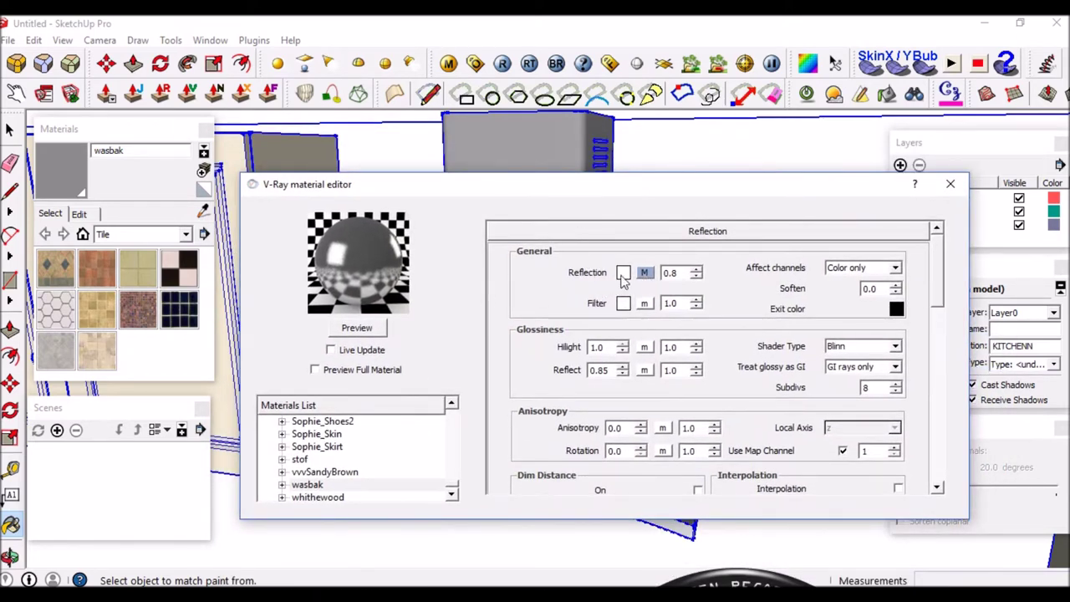
pyautogui.click(643, 273)
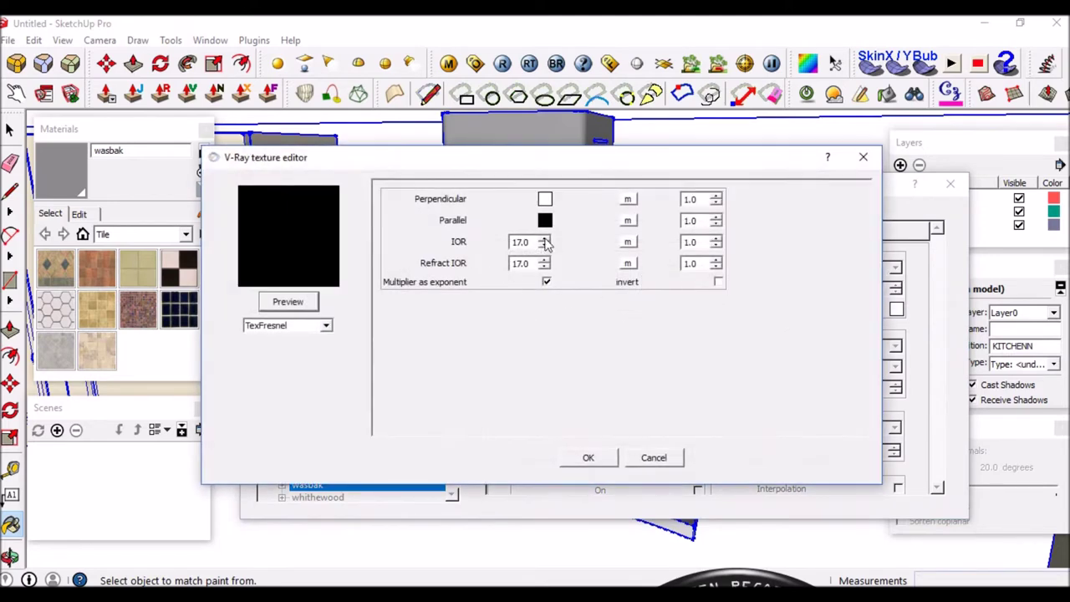
pyautogui.click(525, 242)
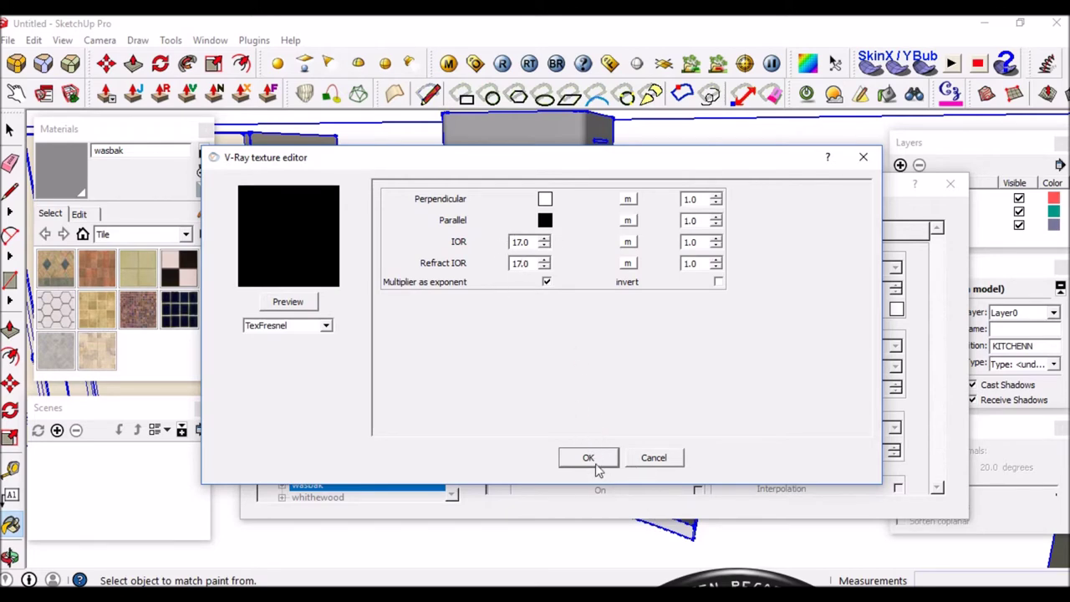
pyautogui.click(587, 459)
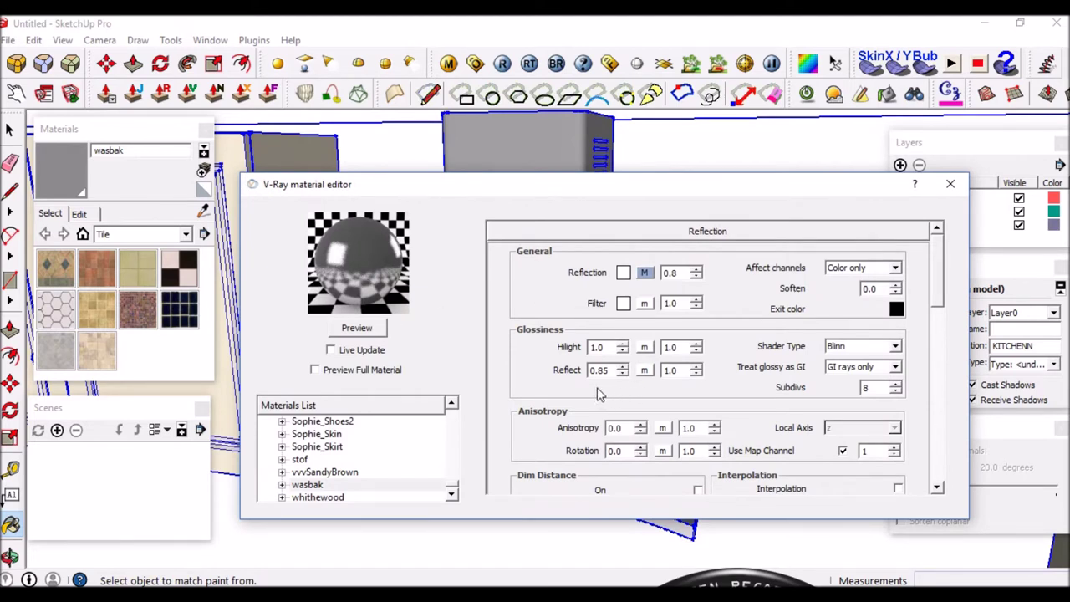
pyautogui.moveTo(602, 351); pyautogui.dragTo(589, 351)
pyautogui.click(603, 373)
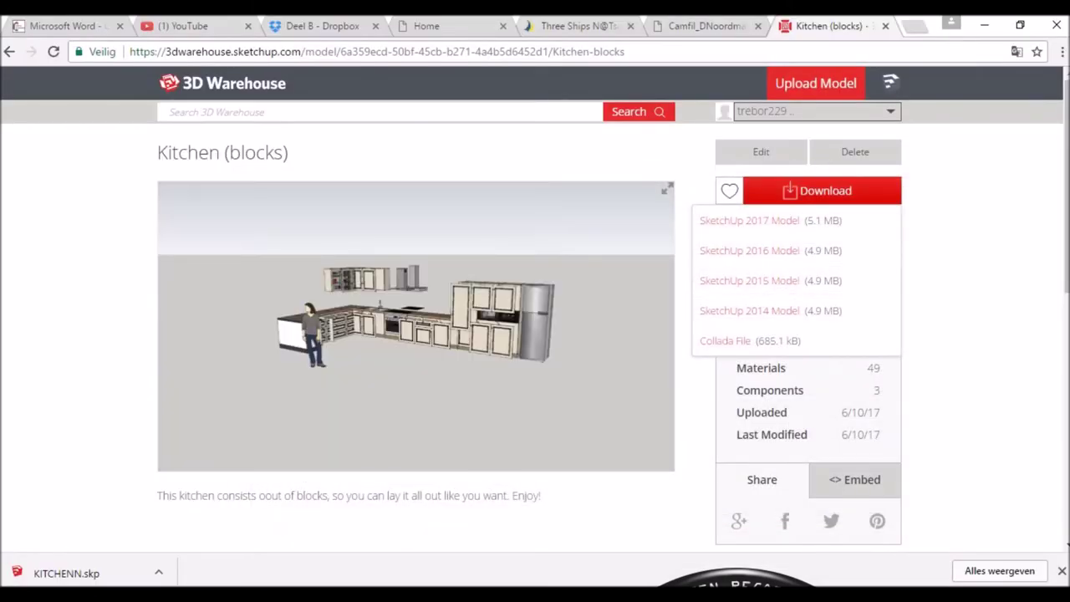
pyautogui.click(777, 541)
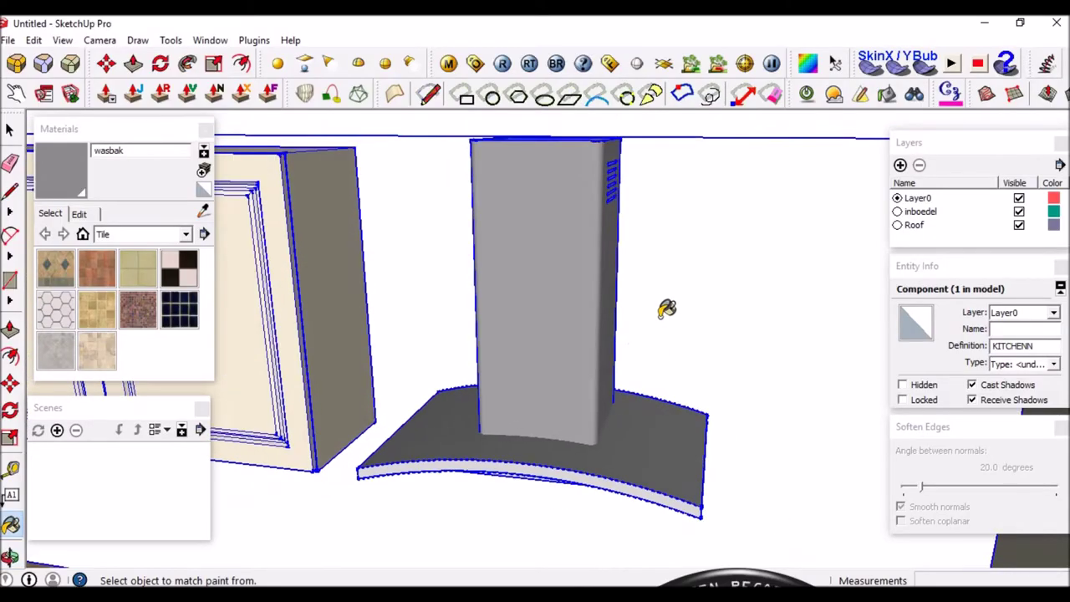
# Sample the cabinet door's Cabinet material and confirm its Fresnel reflection map.
pyautogui.scroll(-3, 618, 318)
pyautogui.scroll(5, 335, 276)
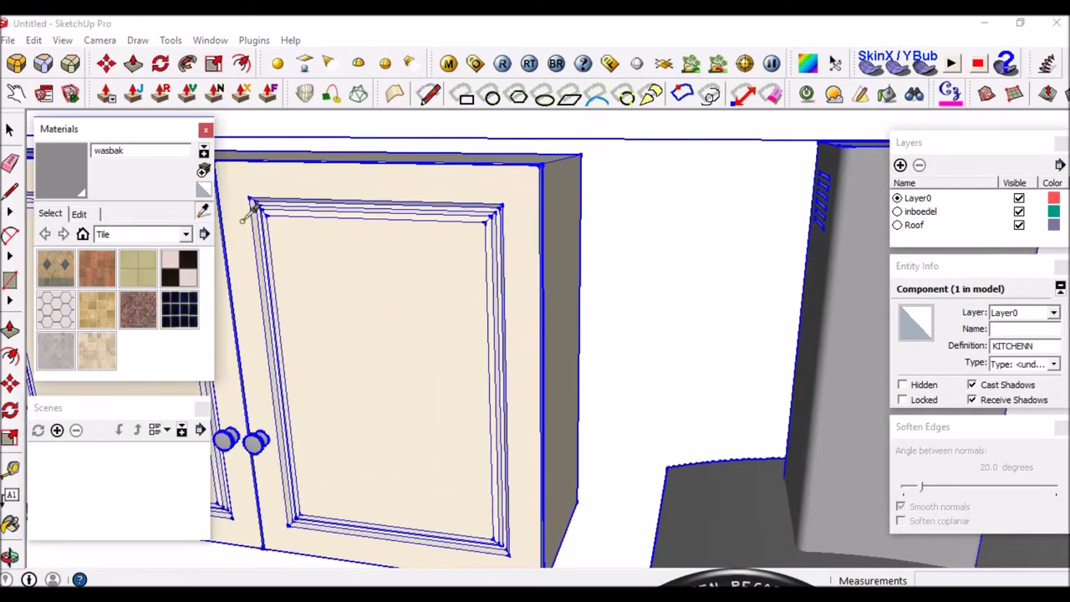
pyautogui.keyDown('alt'); pyautogui.click(310, 240); pyautogui.keyUp('alt')
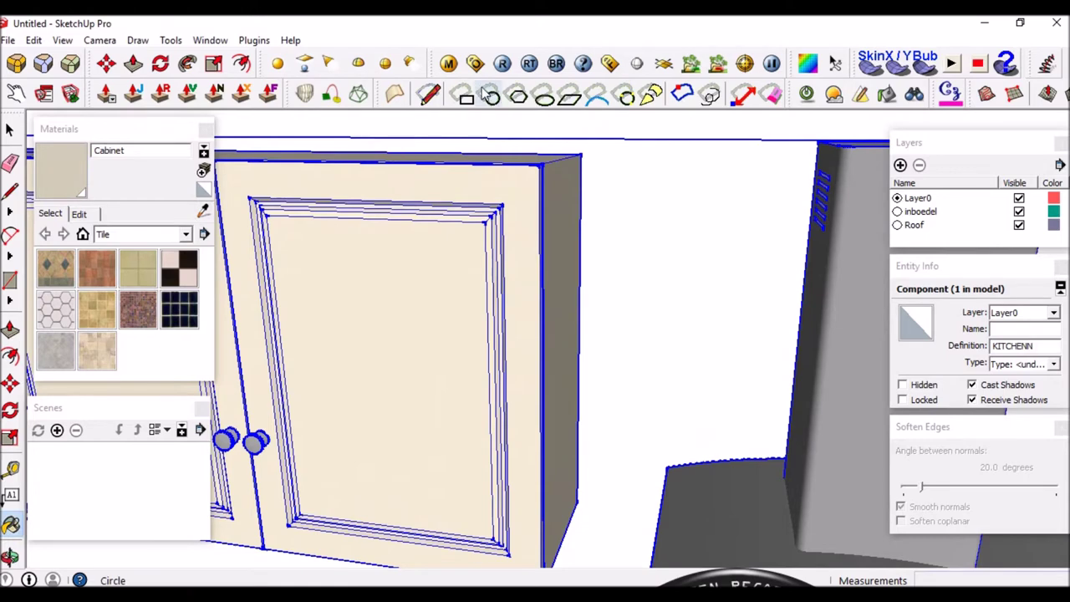
pyautogui.click(449, 63)
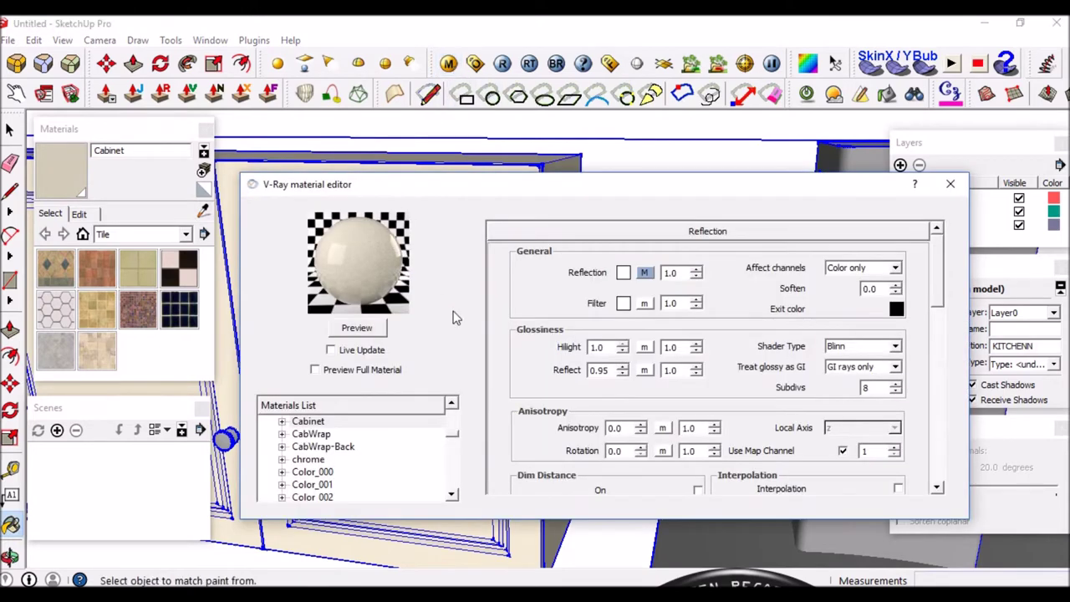
pyautogui.click(643, 274)
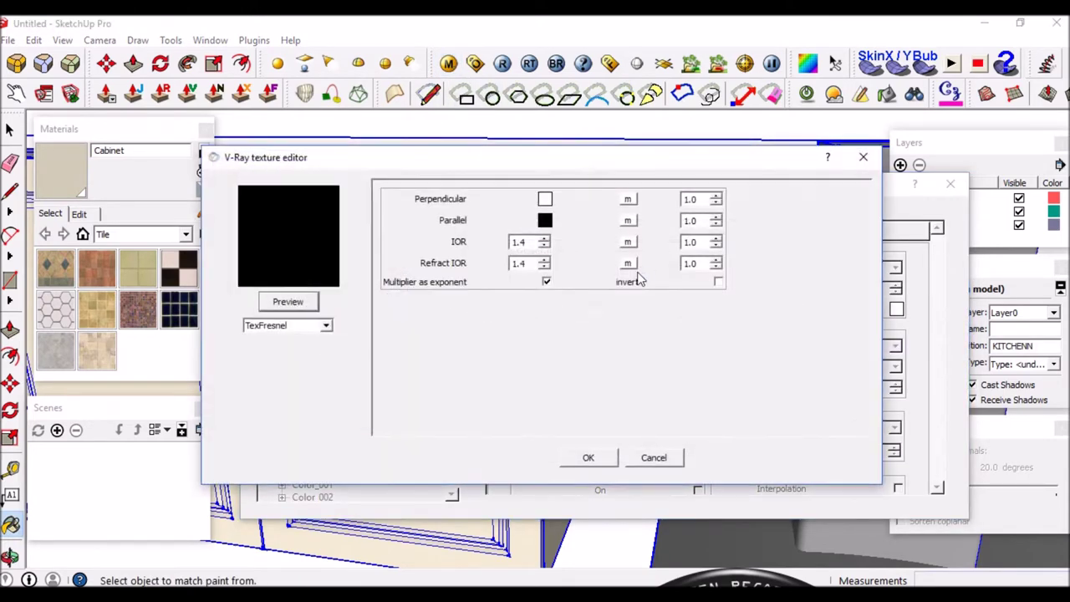
pyautogui.click(584, 457)
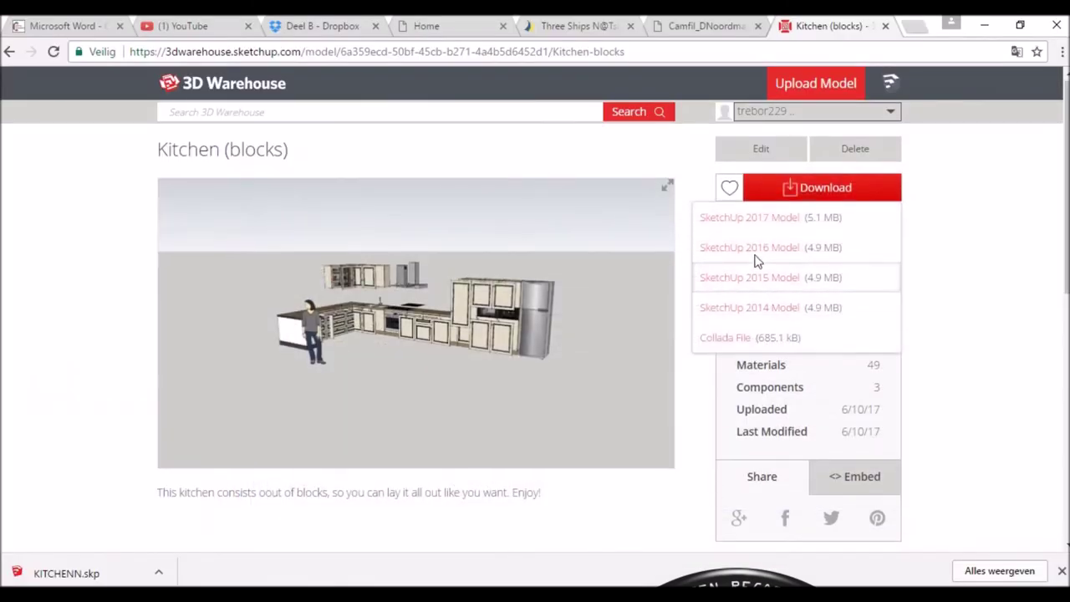
pyautogui.click(819, 543)
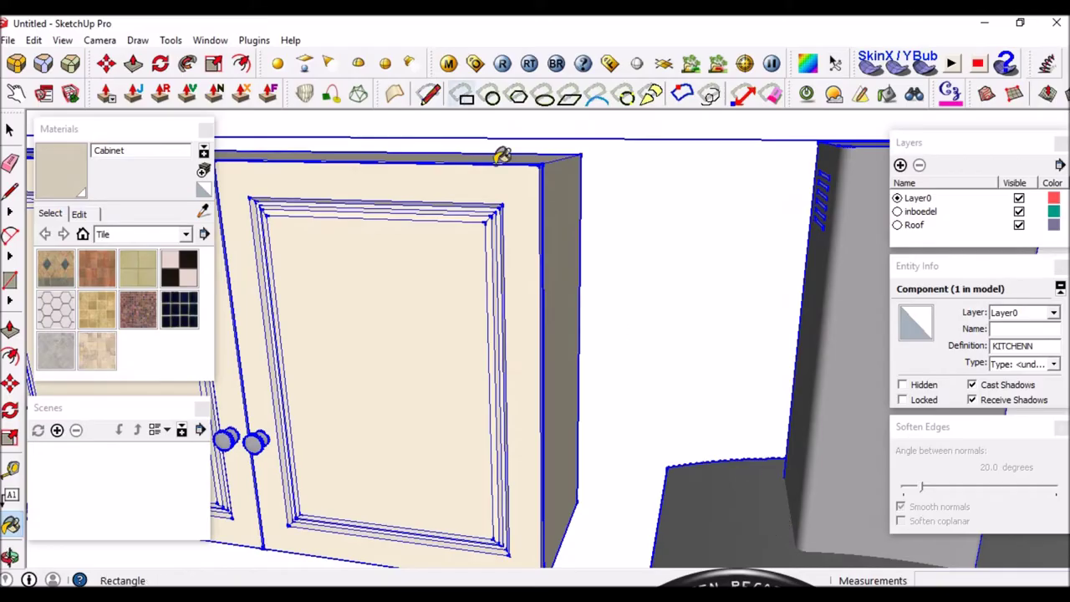
# Orbit out, sample the oven glass material, and accept its Fresnel reflection at IOR 1.55.
pyautogui.scroll(-5, 590, 271)
pyautogui.moveTo(695, 317); pyautogui.dragTo(410, 282, button='middle')
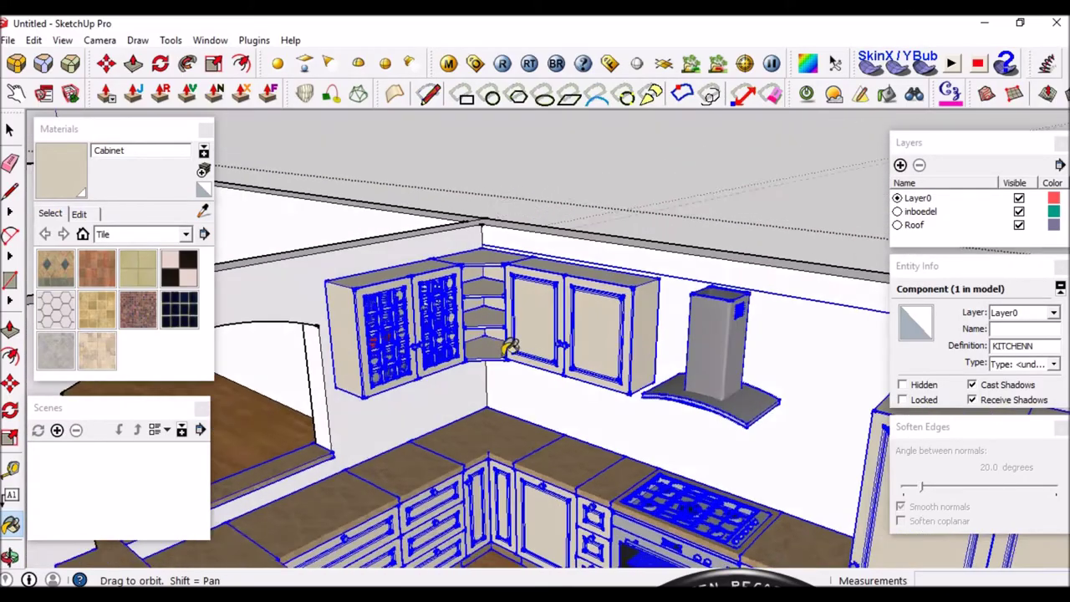
pyautogui.scroll(3, 412, 282)
pyautogui.scroll(3, 412, 282)
pyautogui.scroll(2, 413, 293)
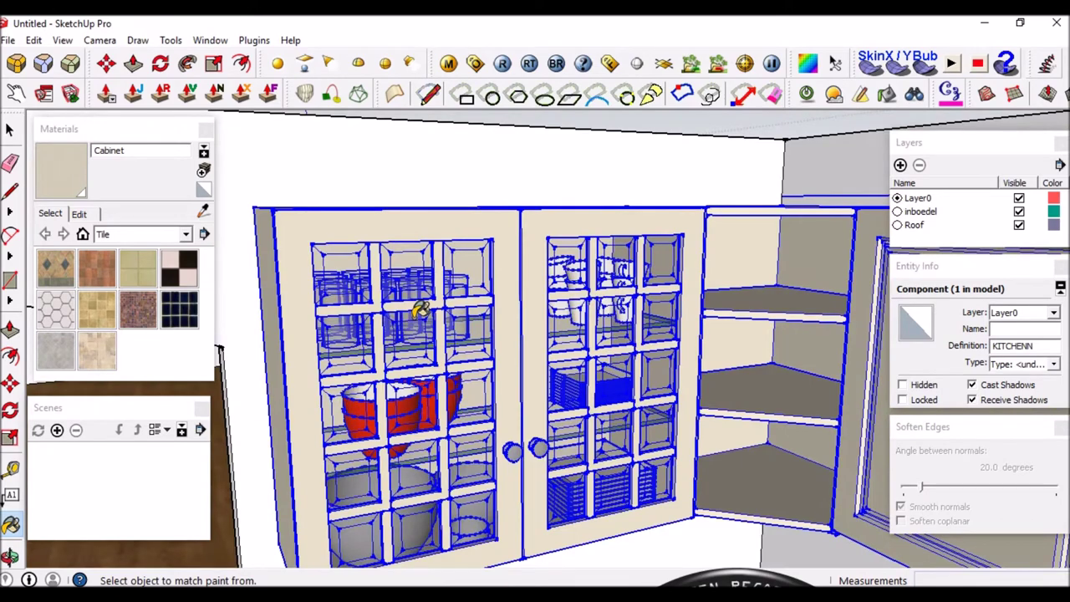
pyautogui.scroll(3, 421, 312)
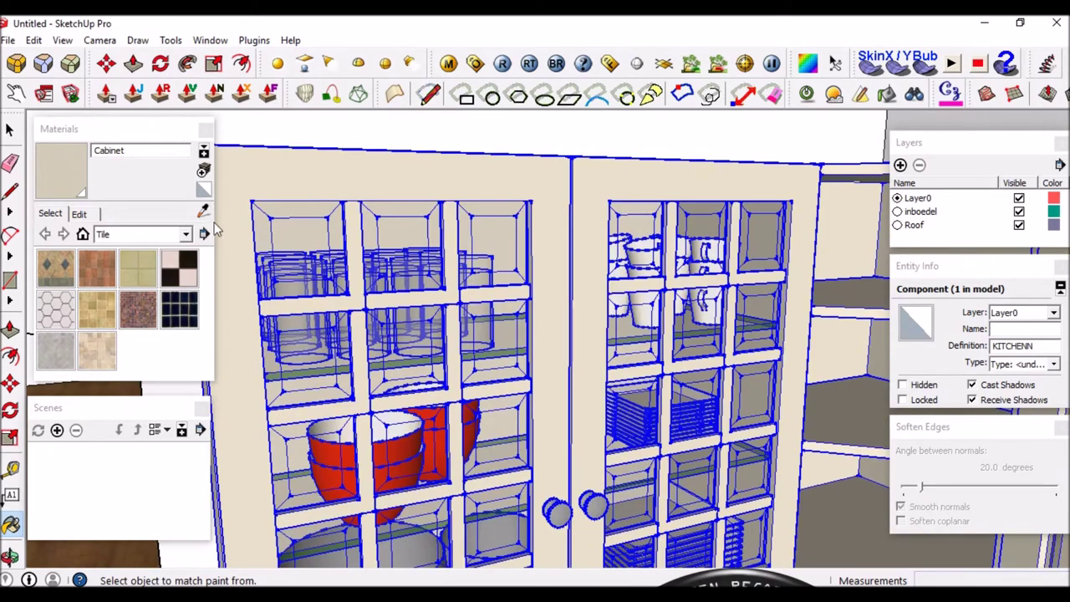
pyautogui.click(388, 241)
pyautogui.click(448, 64)
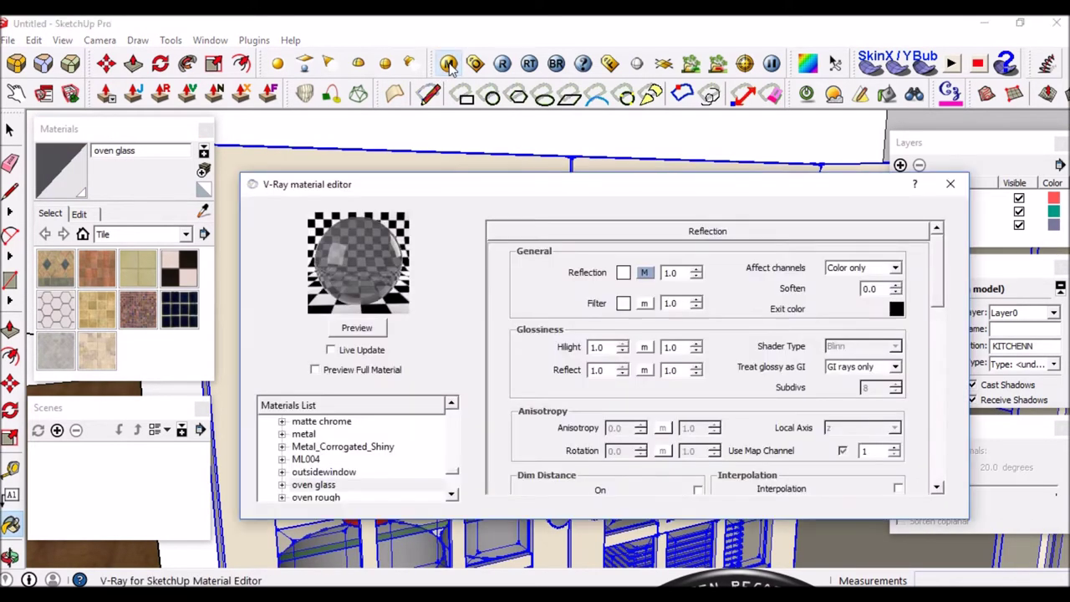
pyautogui.click(649, 274)
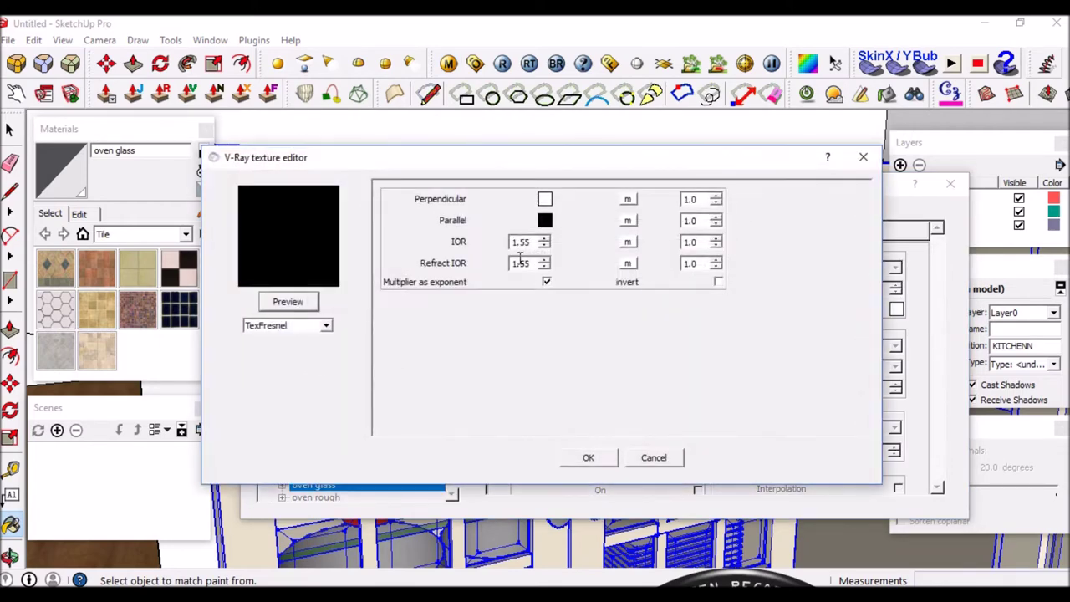
pyautogui.click(588, 460)
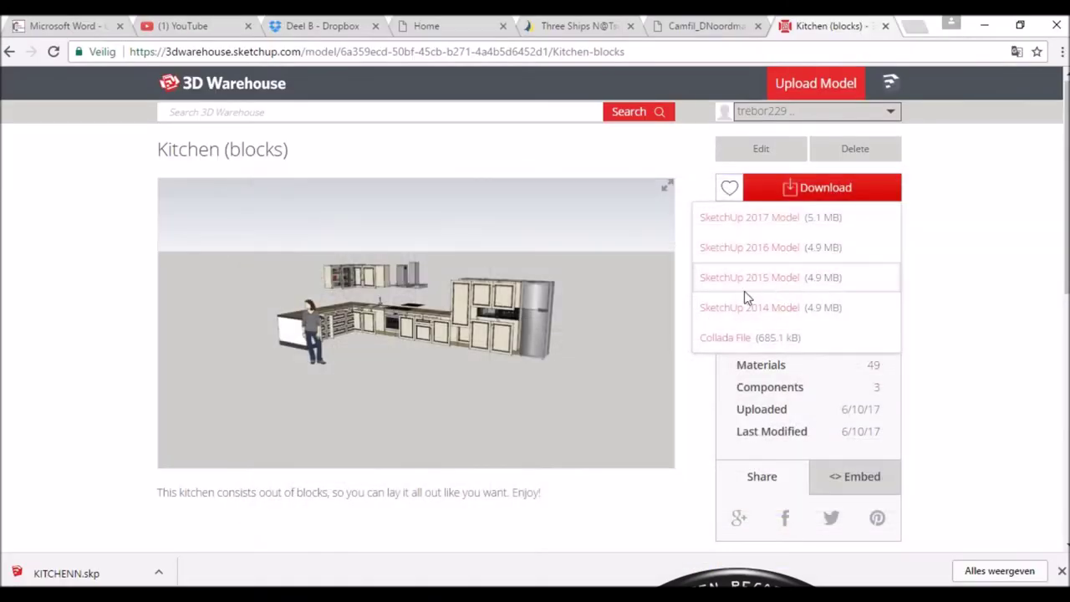
# Return to the kitchen model and orbit to a higher view.
pyautogui.click(984, 26)
pyautogui.scroll(-5, 696, 246)
pyautogui.moveTo(573, 275)
pyautogui.mouseDown(button='middle')
pyautogui.moveTo(548, 425)
pyautogui.moveTo(585, 452)
pyautogui.moveTo(585, 468)
pyautogui.mouseUp(button='middle')
pyautogui.scroll(-3, 602, 460)
pyautogui.scroll(2, 634, 473)
pyautogui.scroll(-3, 505, 476)
pyautogui.scroll(3, 418, 552)
pyautogui.scroll(2, 327, 523)
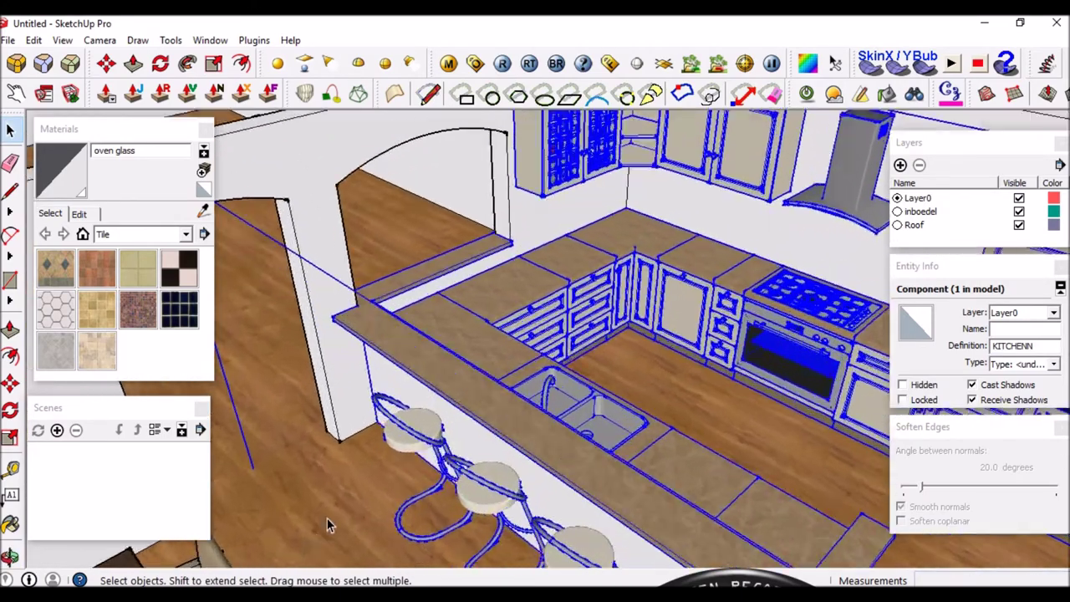
# Sample the floor's Hazelnut Birch material and start a V-Ray render.
pyautogui.moveTo(327, 523); pyautogui.dragTo(354, 461, button='middle')
pyautogui.scroll(2, 348, 450)
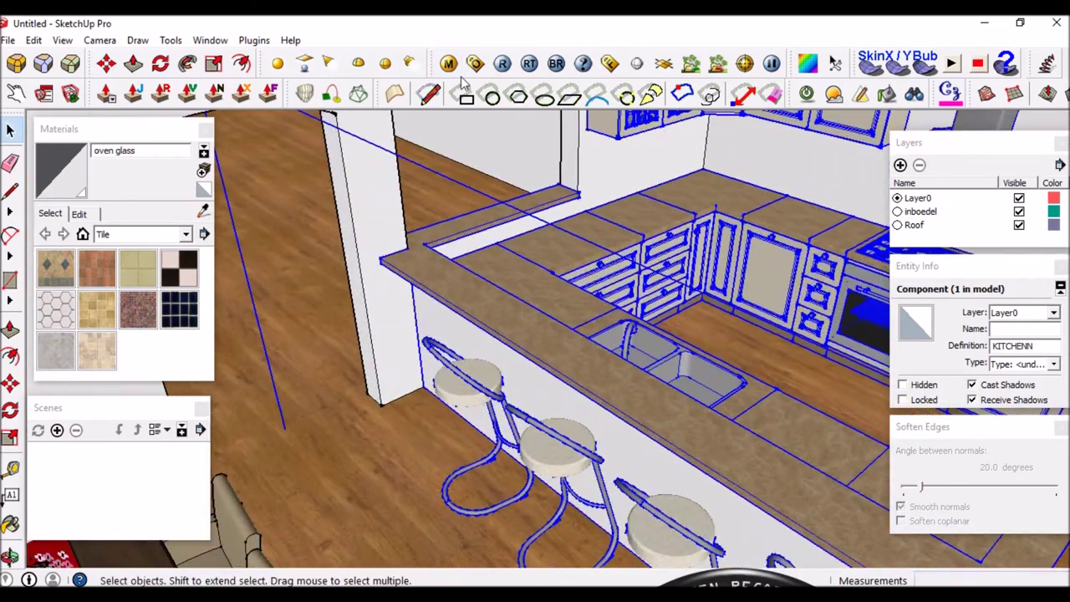
pyautogui.click(203, 210)
pyautogui.click(430, 346)
pyautogui.click(502, 64)
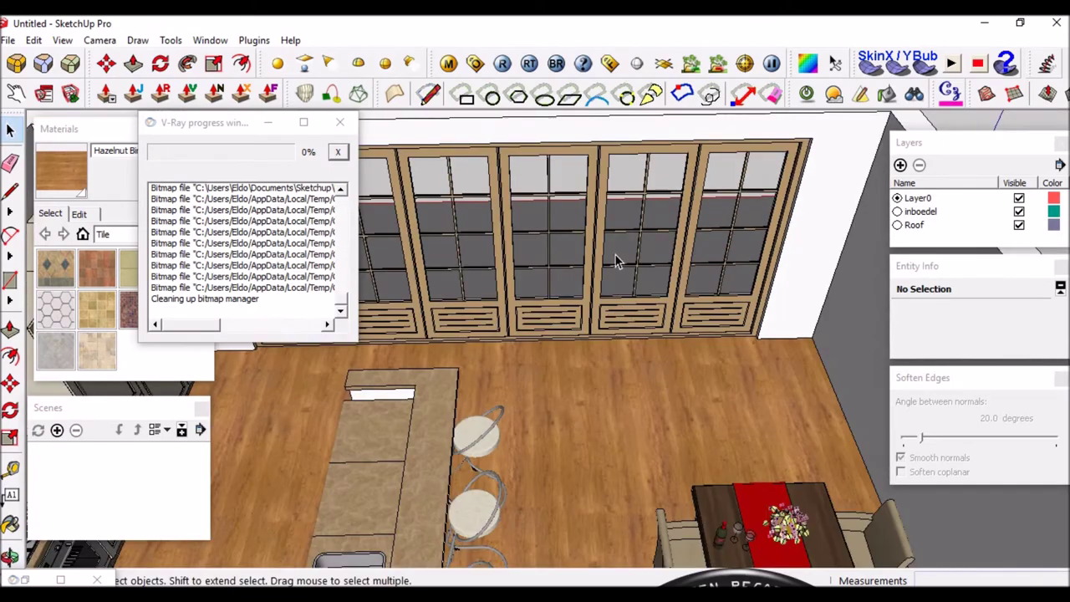
# Orbit above the island and select the KITCHENN kitchen component, then focus the Layers panel.
pyautogui.scroll(-5, 616, 262)
pyautogui.moveTo(616, 261); pyautogui.dragTo(598, 399, button='middle')
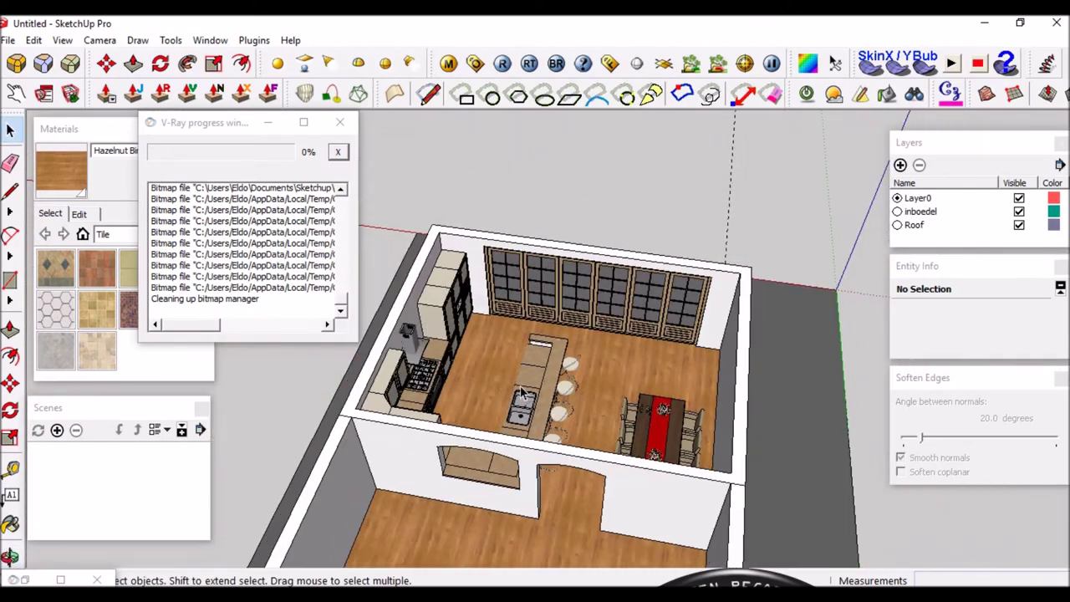
pyautogui.scroll(3, 563, 322)
pyautogui.moveTo(571, 341); pyautogui.dragTo(502, 343, button='middle')
pyautogui.scroll(-2, 535, 335)
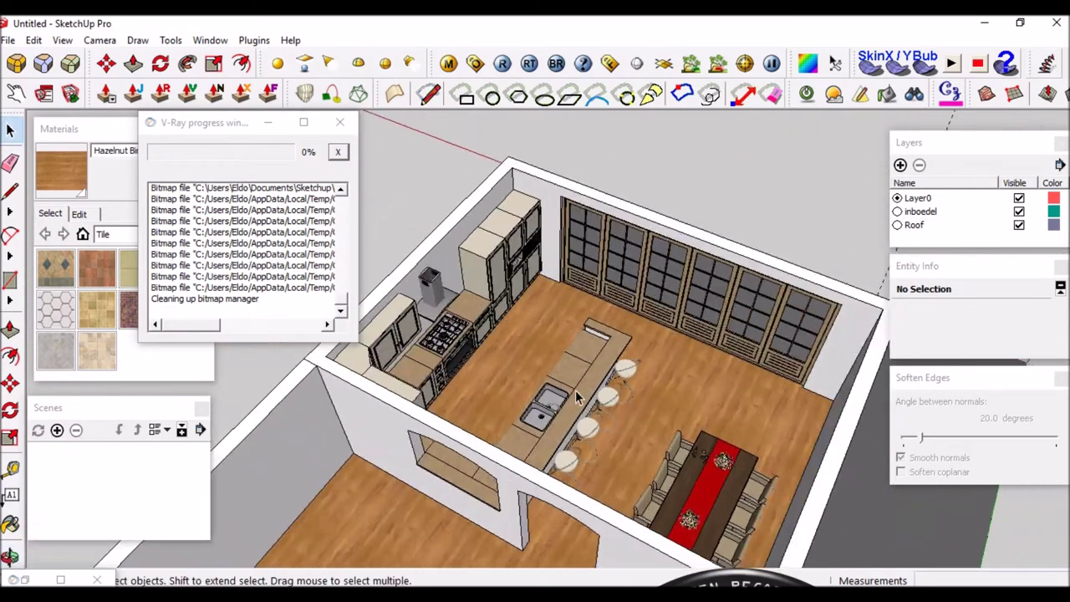
pyautogui.scroll(3, 560, 320)
pyautogui.scroll(2, 560, 320)
pyautogui.scroll(-3, 560, 321)
pyautogui.scroll(2, 560, 320)
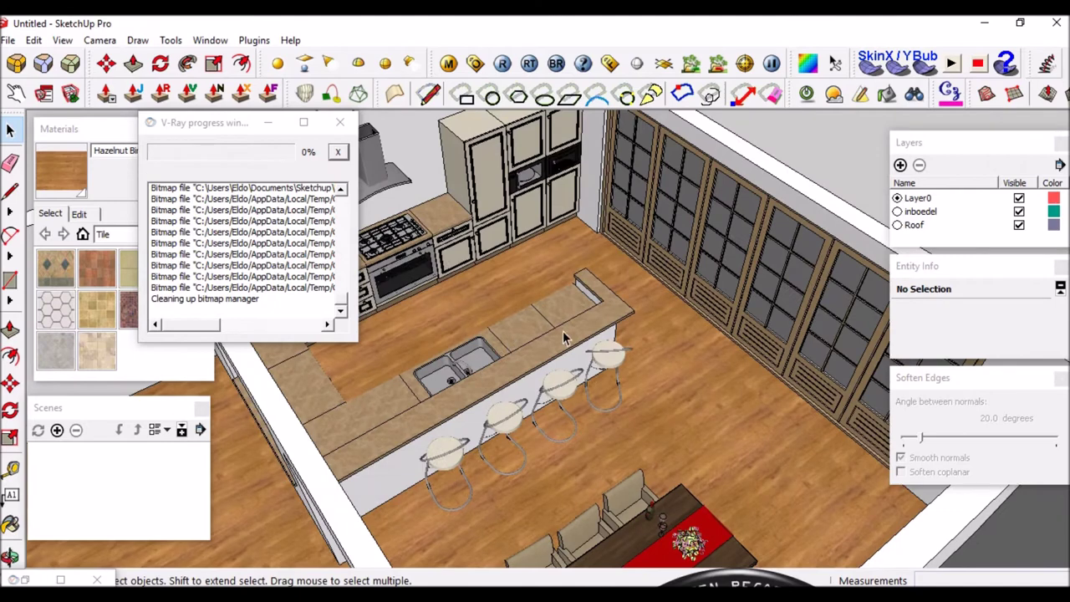
pyautogui.scroll(-2, 585, 401)
pyautogui.click(568, 470)
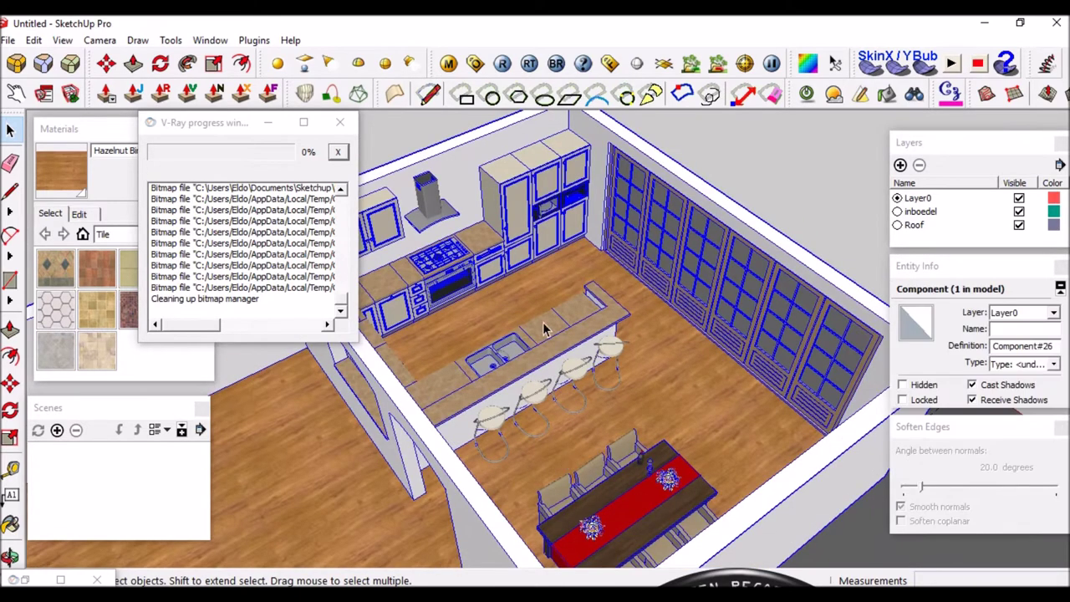
pyautogui.doubleClick(571, 336)
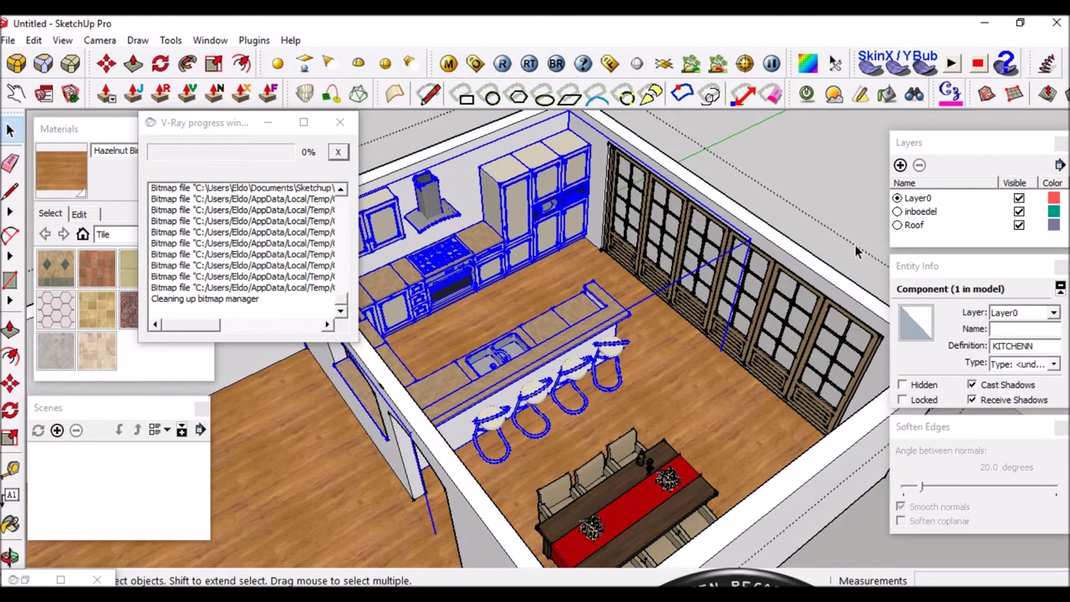
pyautogui.click(939, 139)
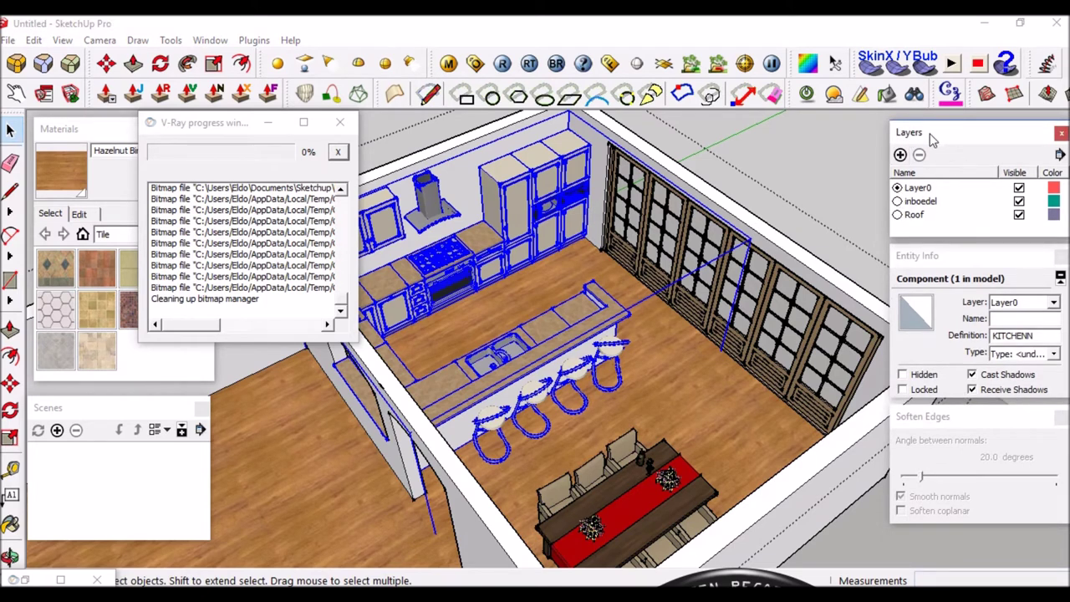
# Add a new layer named 'kitchen' in the Layers panel.
pyautogui.click(205, 42)
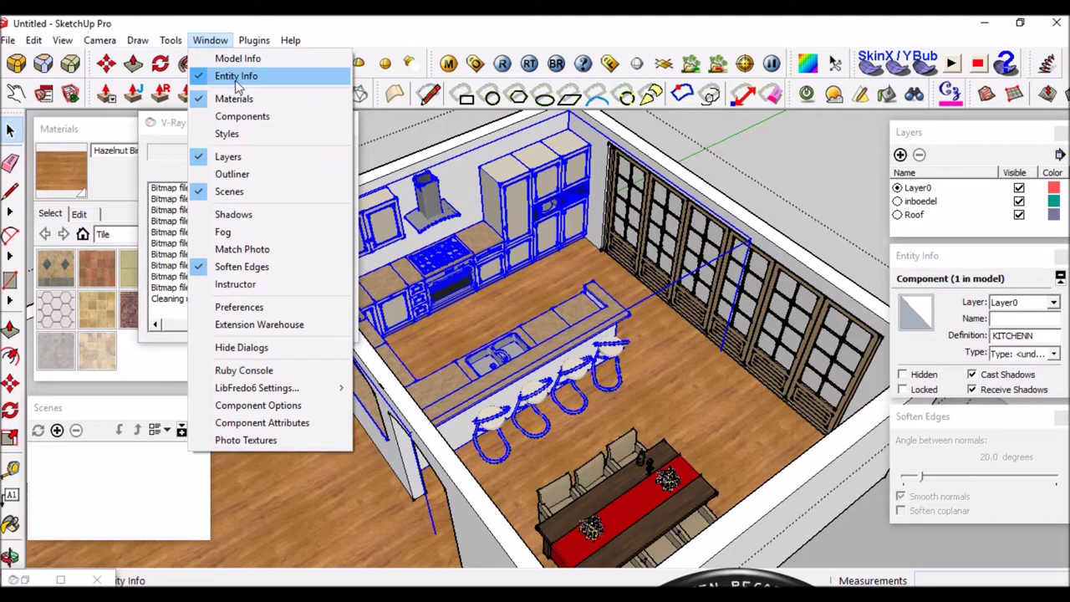
pyautogui.click(970, 135)
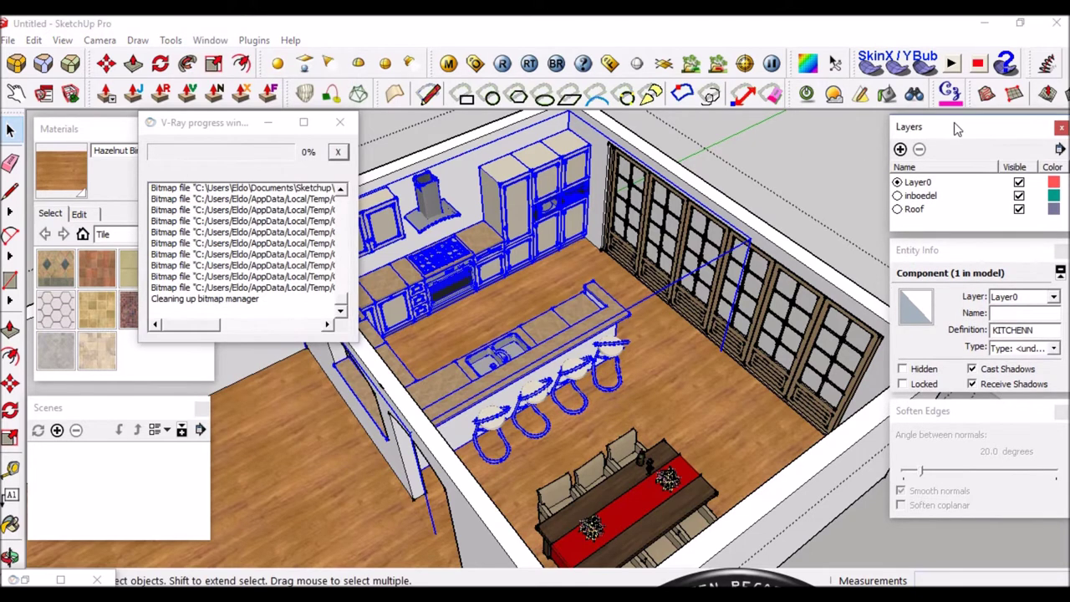
pyautogui.click(961, 250)
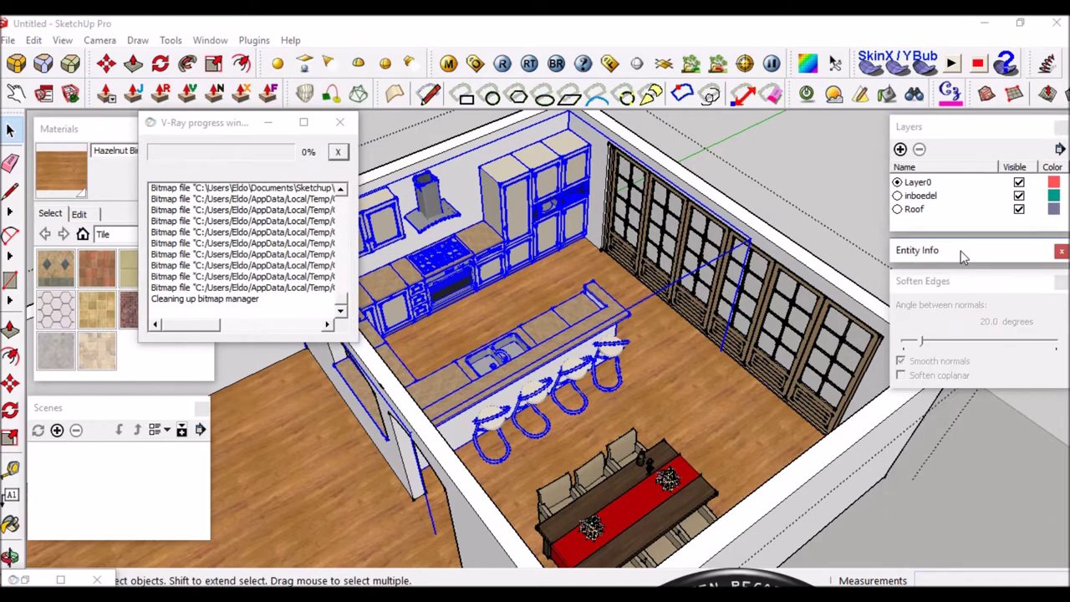
pyautogui.click(961, 250)
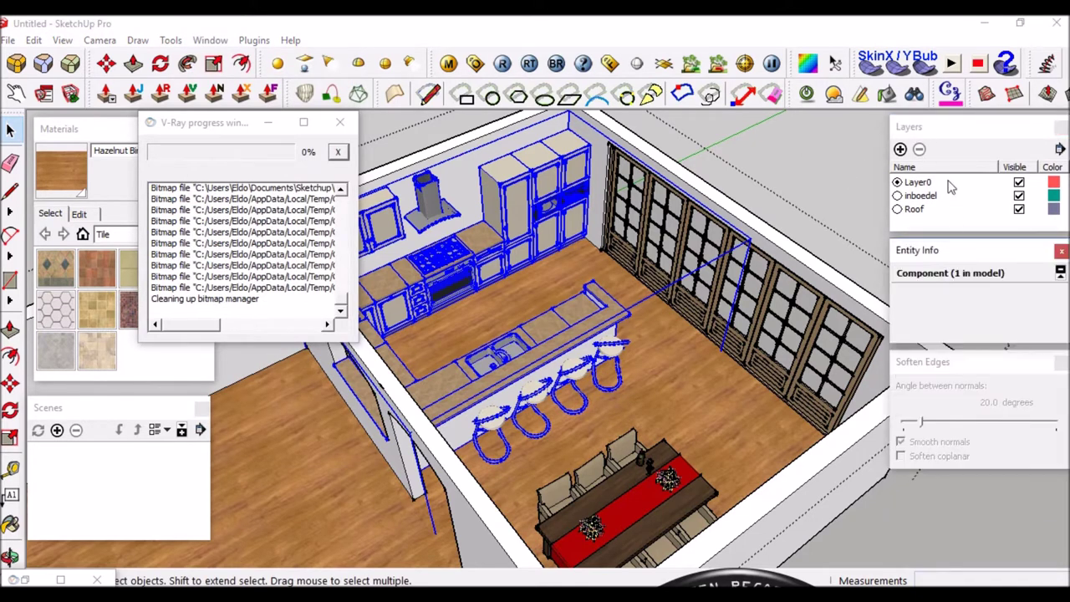
pyautogui.click(900, 149)
pyautogui.write('kitchen')
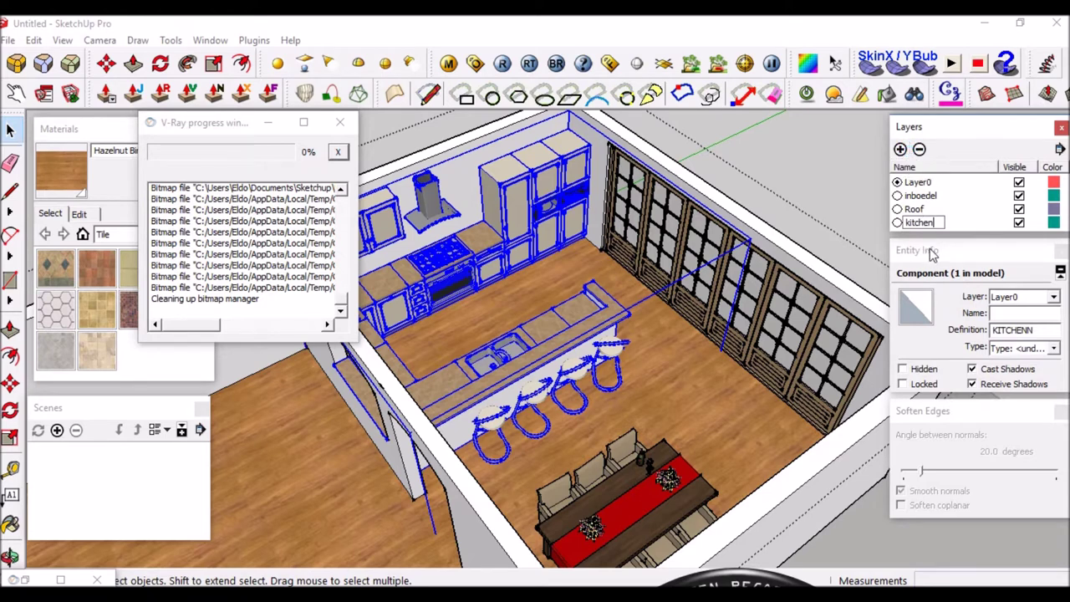
pyautogui.press('Return')
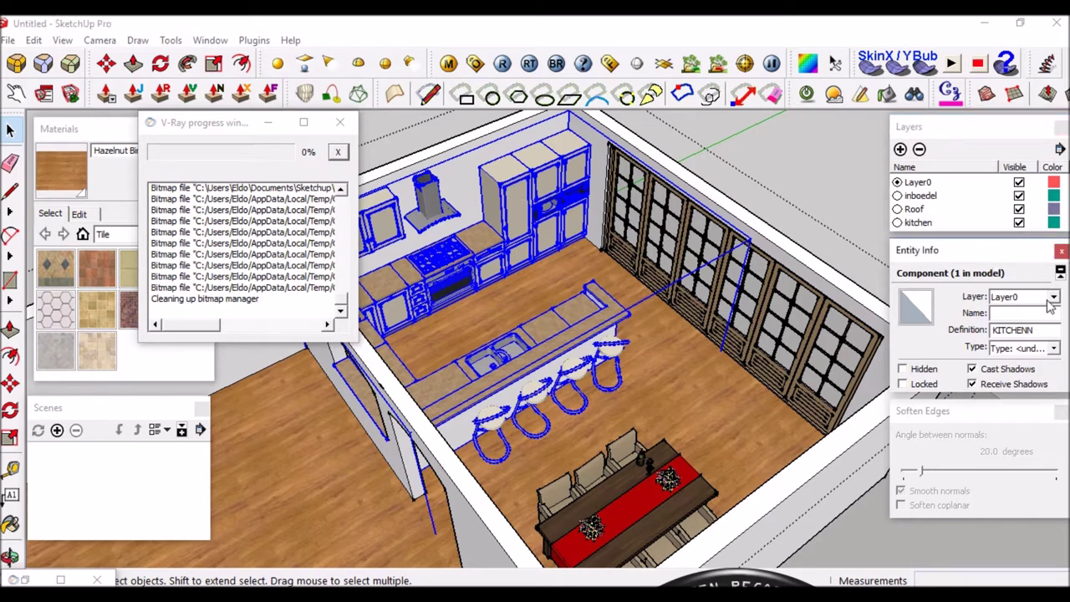
# Assign the KITCHENN kitchen component to the kitchen layer in Entity Info.
pyautogui.click(1055, 299)
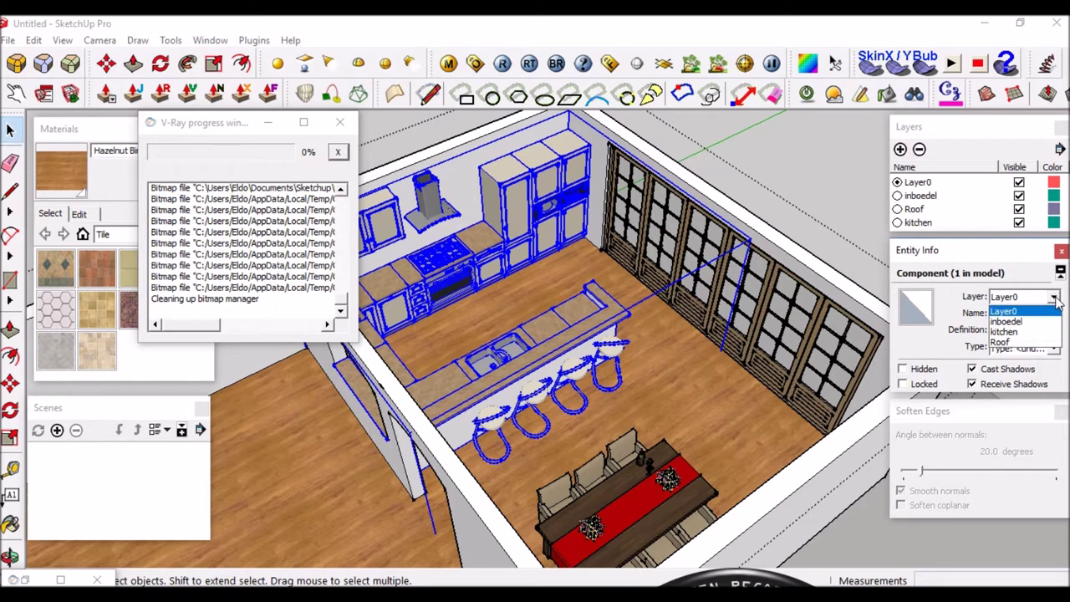
pyautogui.click(1006, 331)
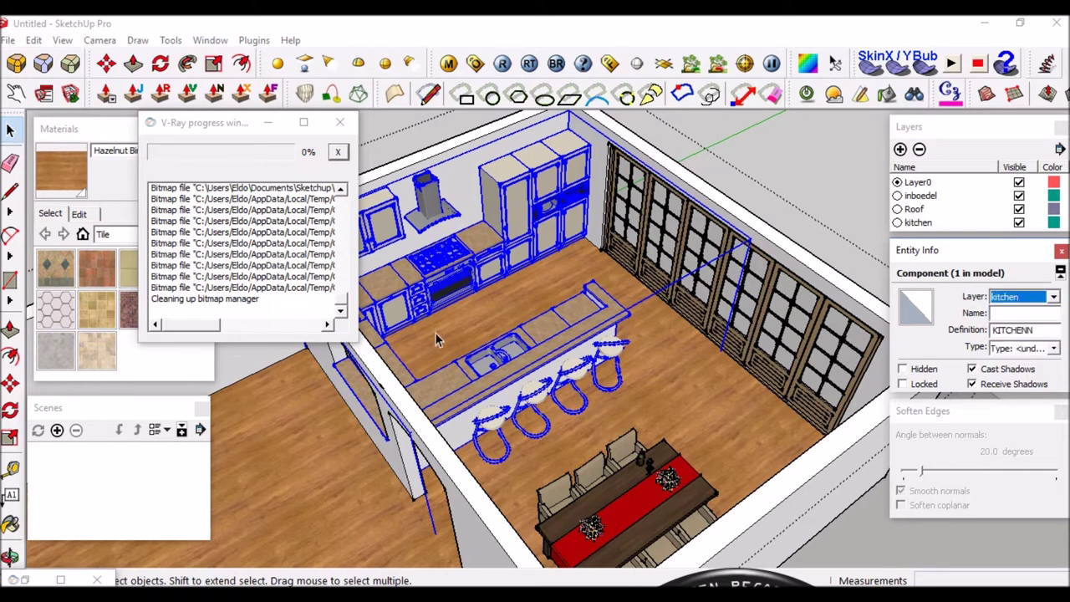
pyautogui.scroll(2, 506, 212)
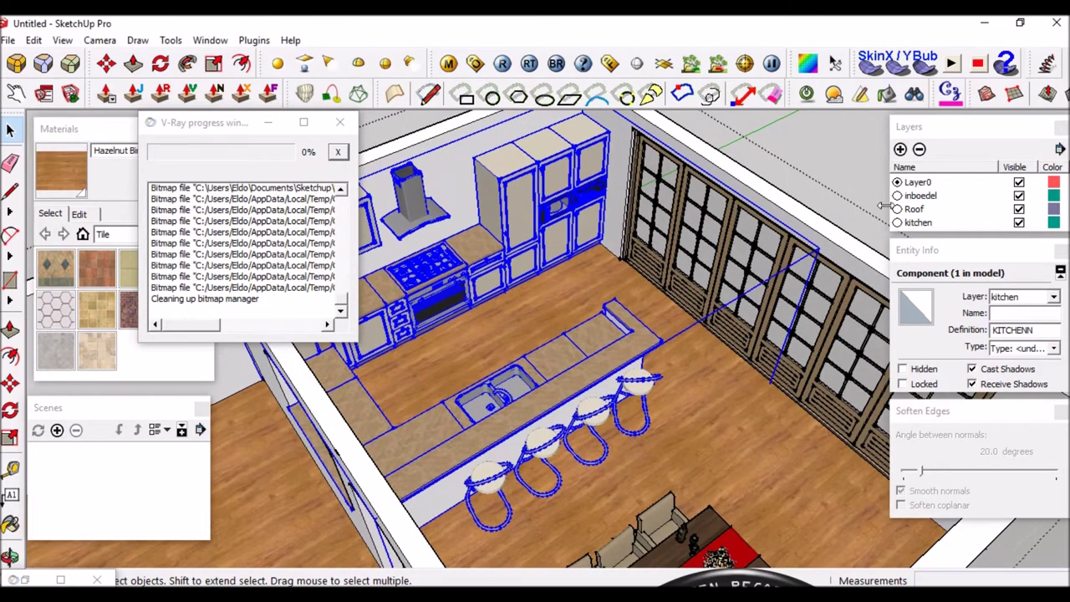
# Hide the kitchen layer and bring the dining table into view.
pyautogui.click(1019, 223)
pyautogui.moveTo(496, 314)
pyautogui.mouseDown(button='middle')
pyautogui.moveTo(693, 244)
pyautogui.moveTo(457, 357)
pyautogui.moveTo(778, 276)
pyautogui.moveTo(775, 250)
pyautogui.mouseUp(button='middle')
pyautogui.scroll(2, 776, 243)
pyautogui.scroll(3, 761, 268)
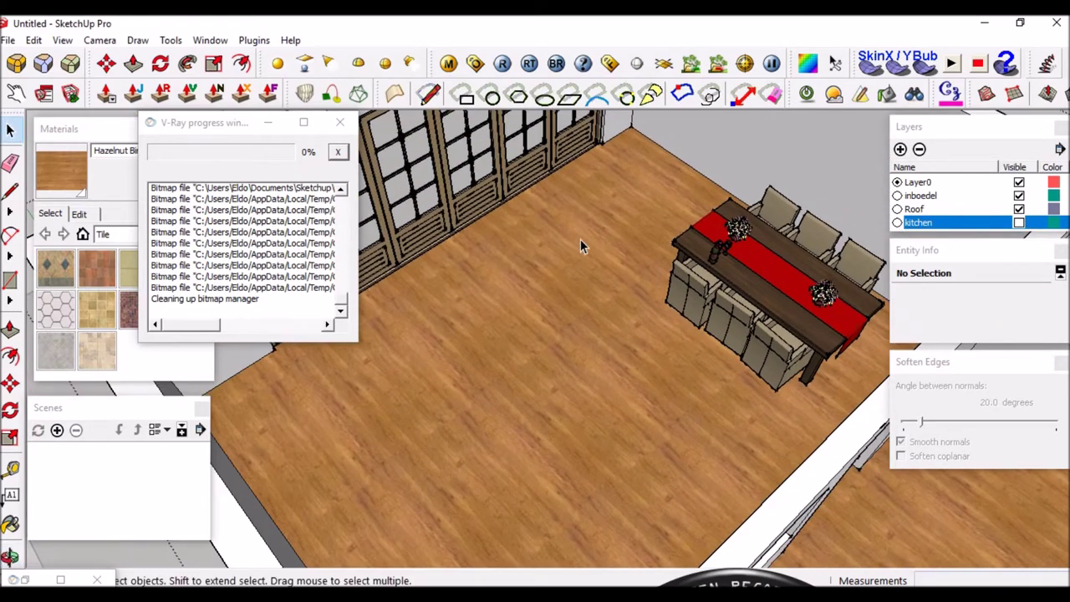
pyautogui.scroll(-3, 577, 309)
pyautogui.scroll(3, 712, 259)
pyautogui.scroll(2, 712, 259)
pyautogui.scroll(-1, 713, 259)
pyautogui.scroll(1, 775, 264)
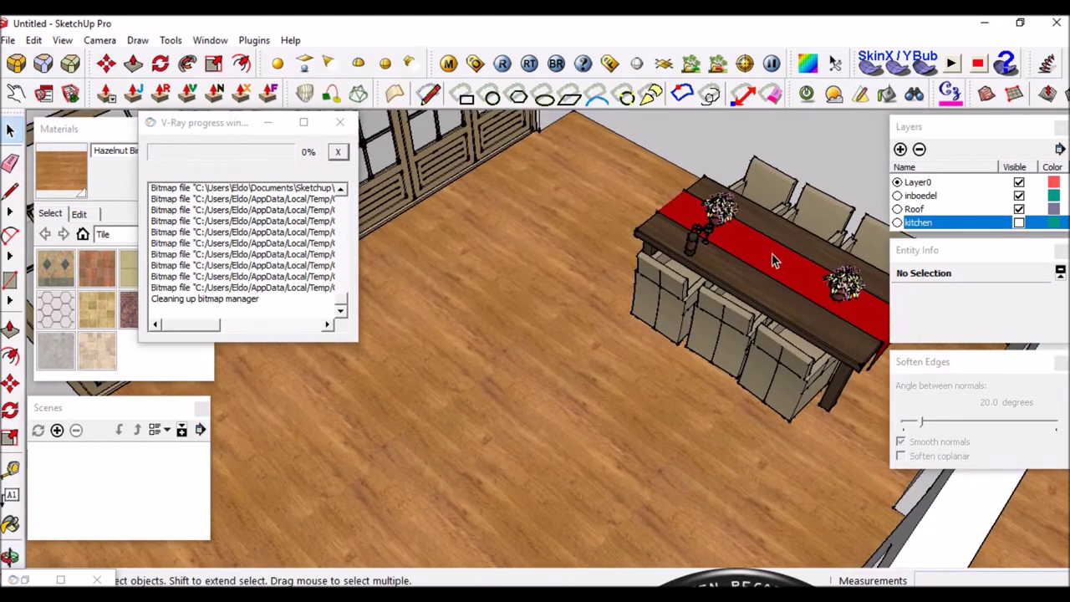
# Move the dining table set onto the inboedel layer, then hide inboedel.
pyautogui.click(752, 246)
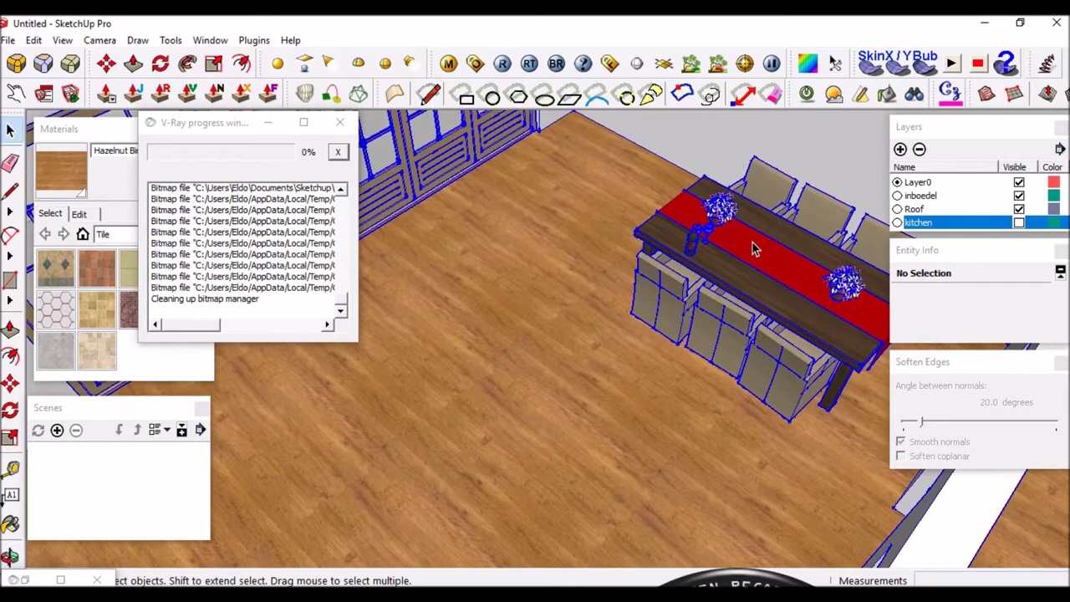
pyautogui.click(748, 248)
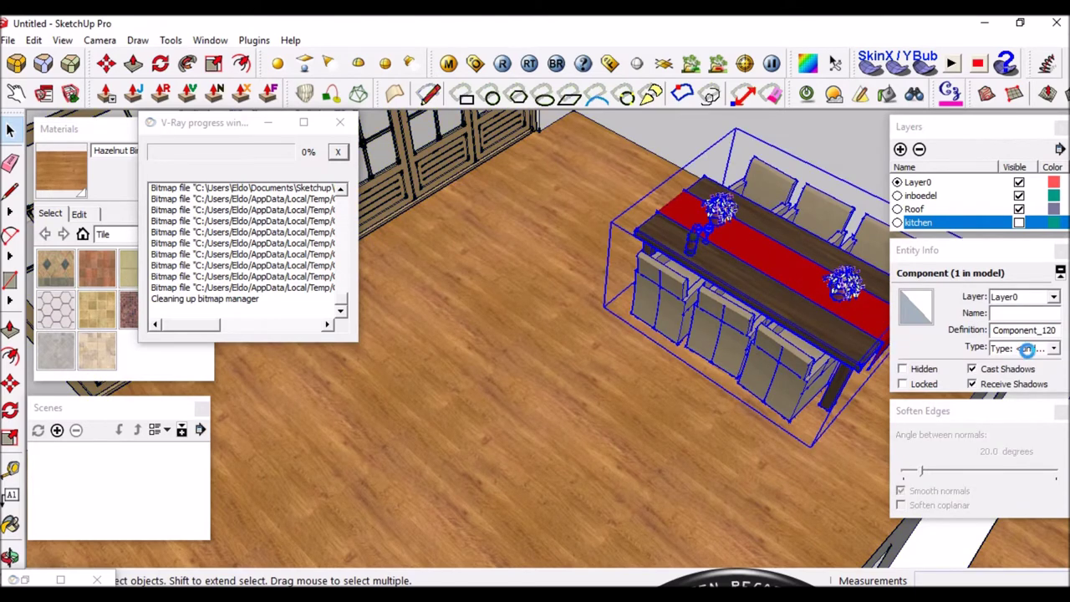
pyautogui.click(1055, 299)
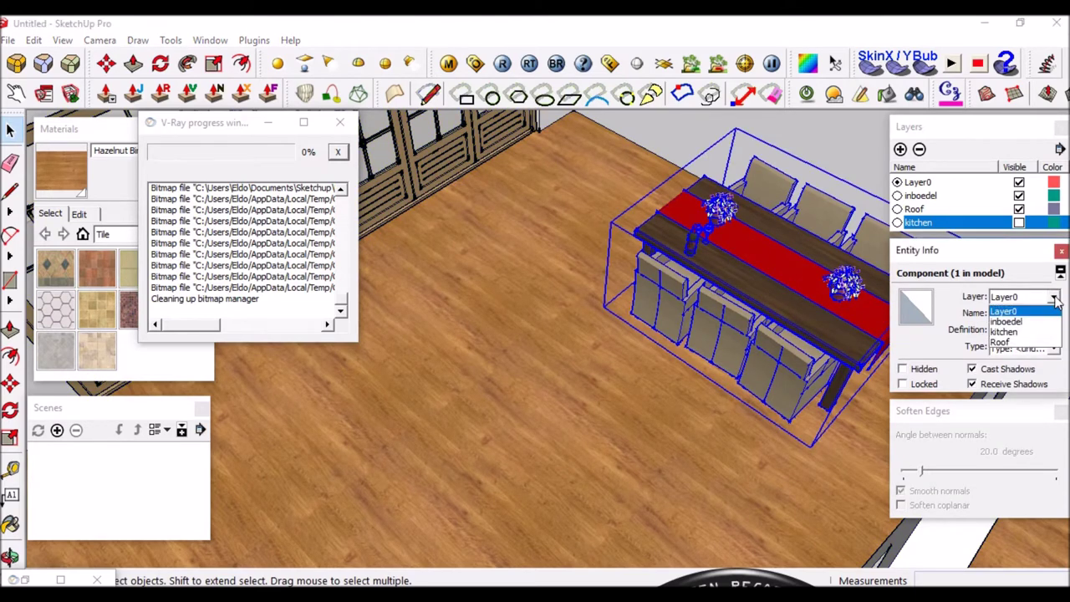
pyautogui.click(1009, 323)
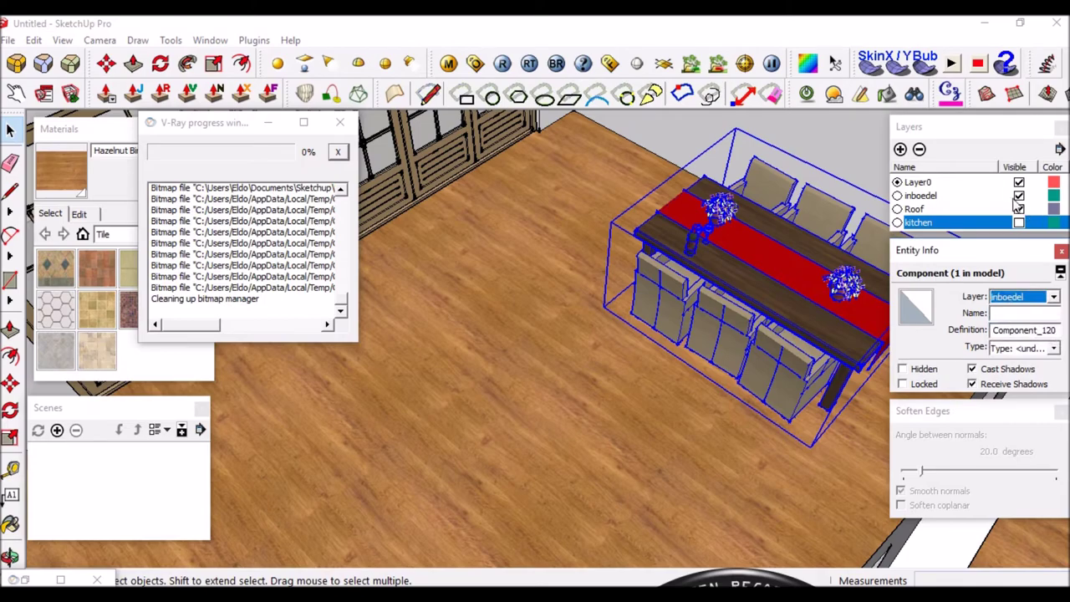
pyautogui.click(1020, 195)
pyautogui.moveTo(788, 293); pyautogui.dragTo(547, 264, button='middle')
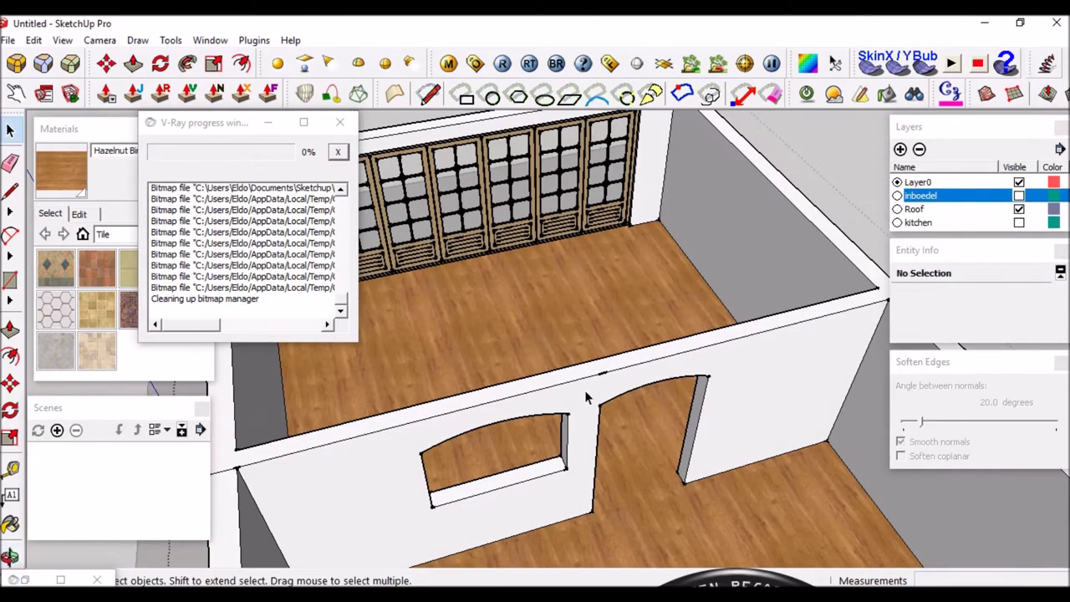
# Draw a 15690 × 7500 mm rectangle across the top of the walls.
pyautogui.scroll(3, 548, 264)
pyautogui.scroll(3, 522, 297)
pyautogui.scroll(3, 505, 310)
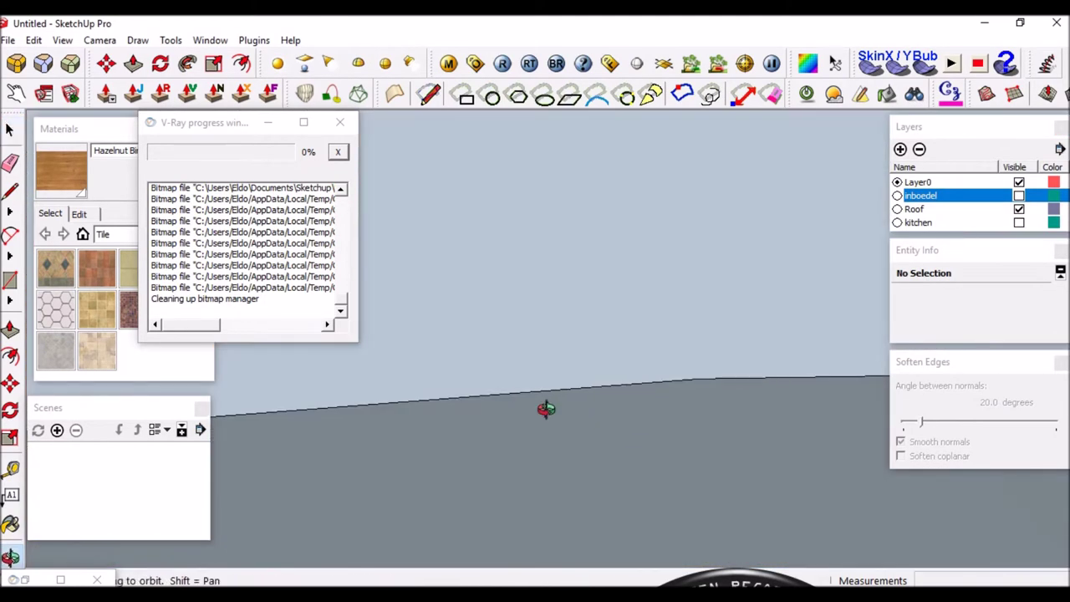
pyautogui.scroll(2, 545, 410)
pyautogui.moveTo(566, 451); pyautogui.dragTo(469, 194, button='middle')
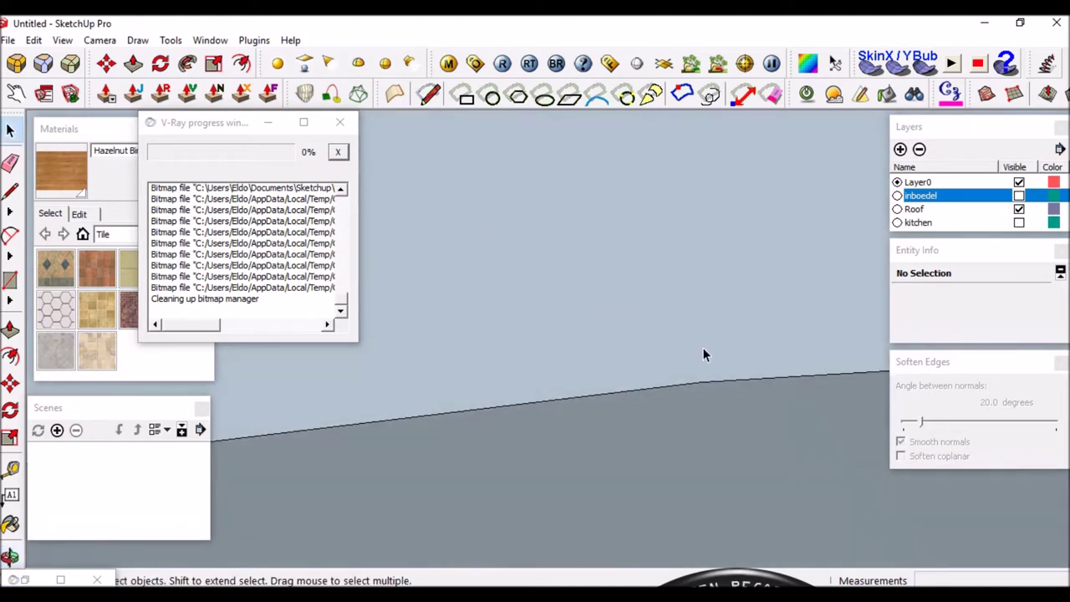
pyautogui.moveTo(585, 350)
pyautogui.mouseDown(button='middle')
pyautogui.moveTo(805, 306)
pyautogui.moveTo(874, 279)
pyautogui.mouseUp(button='middle')
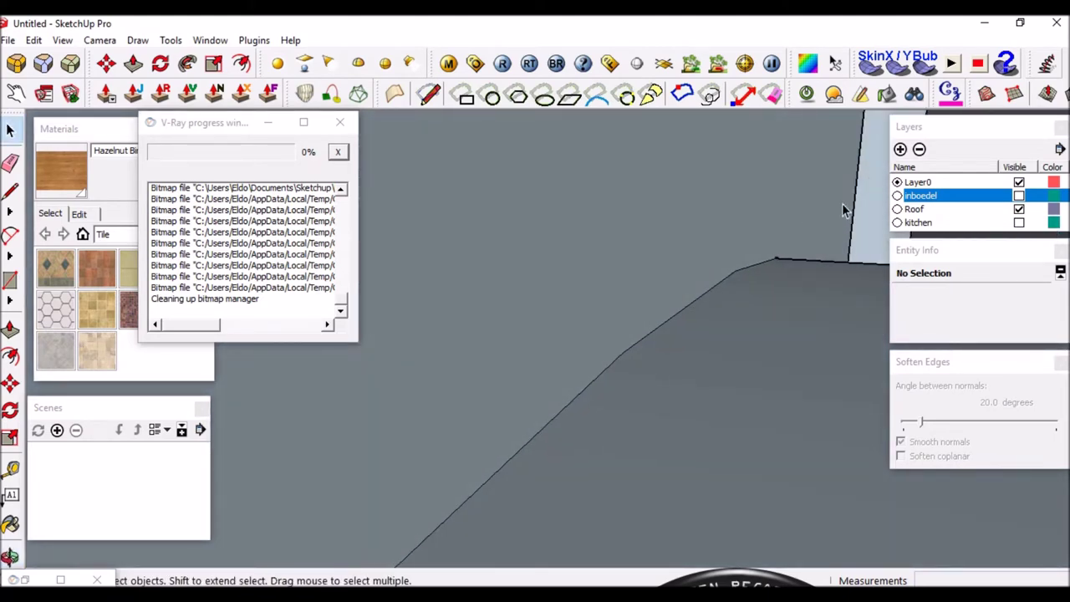
pyautogui.moveTo(781, 306)
pyautogui.mouseDown(button='middle')
pyautogui.moveTo(766, 368)
pyautogui.moveTo(700, 368)
pyautogui.moveTo(738, 370)
pyautogui.moveTo(716, 367)
pyautogui.mouseUp(button='middle')
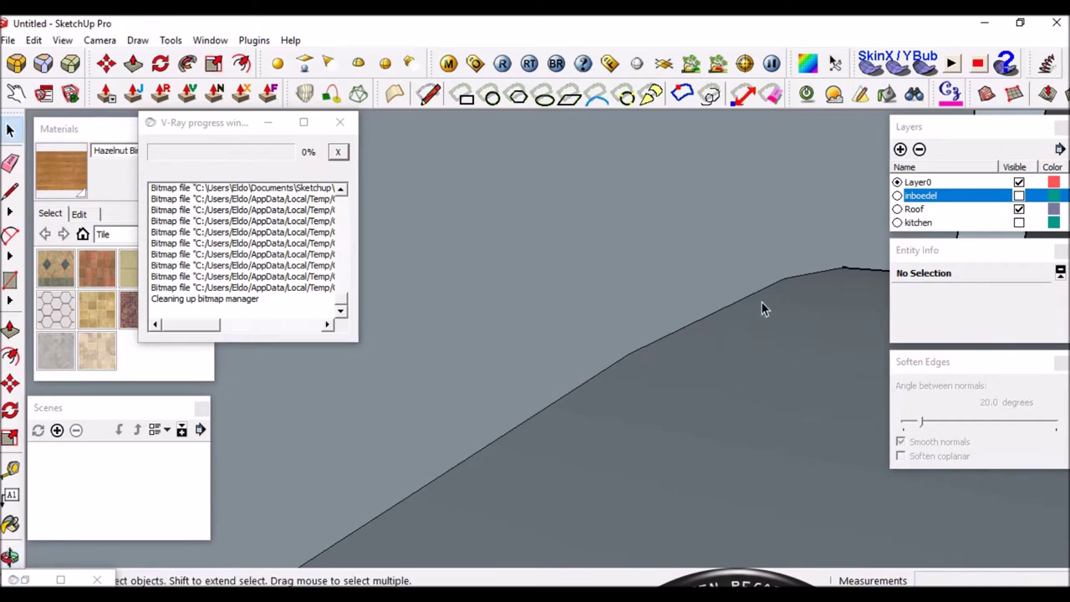
pyautogui.moveTo(766, 206)
pyautogui.mouseDown(button='middle')
pyautogui.moveTo(889, 200)
pyautogui.moveTo(784, 210)
pyautogui.mouseUp(button='middle')
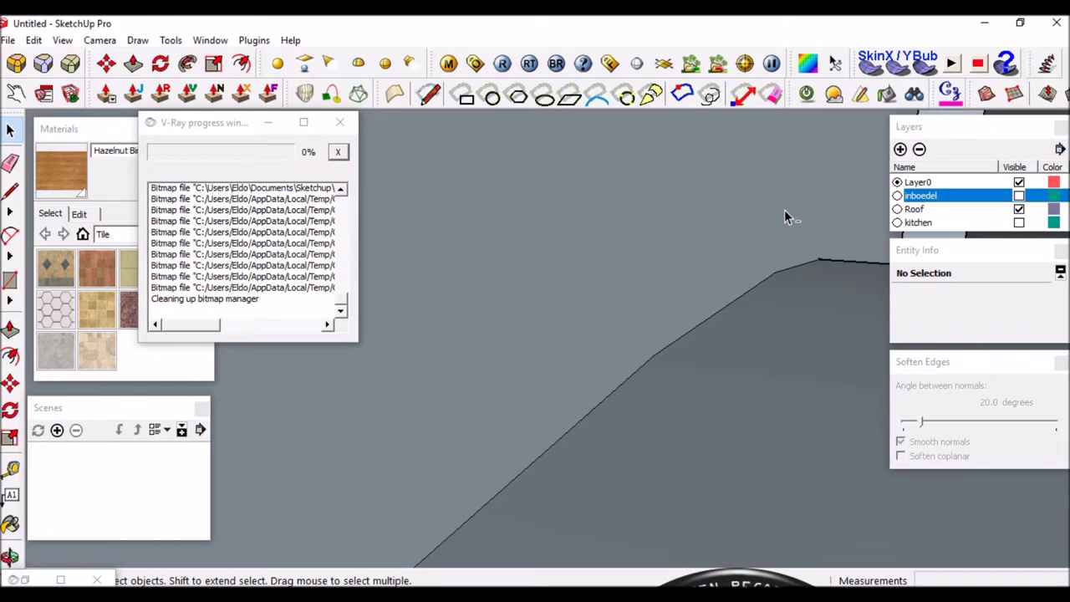
pyautogui.moveTo(784, 209); pyautogui.dragTo(660, 318, button='middle')
pyautogui.scroll(-5, 669, 255)
pyautogui.scroll(3, 518, 272)
pyautogui.scroll(-3, 519, 272)
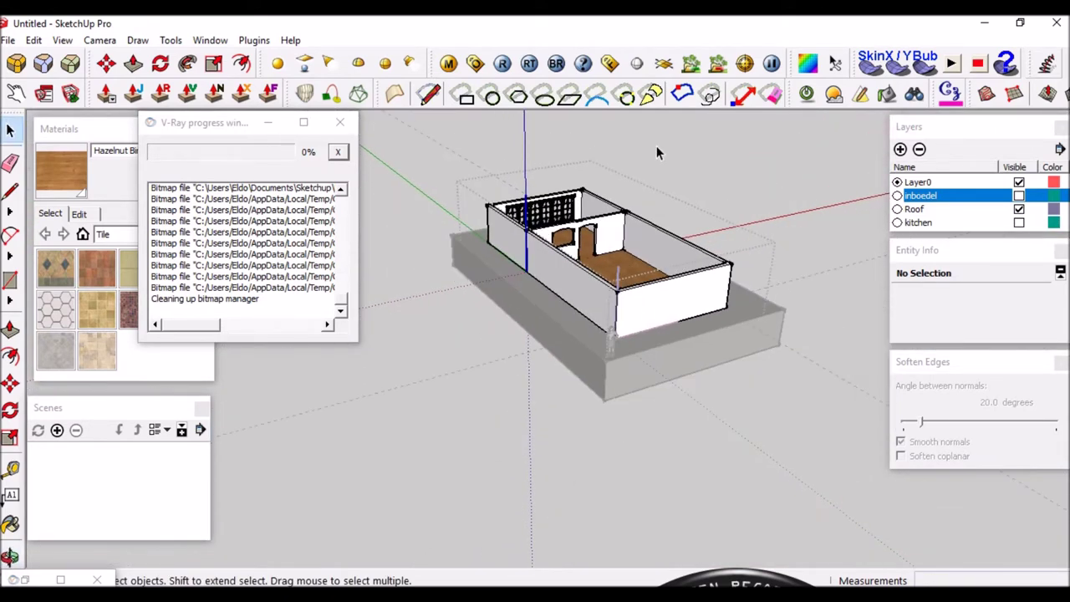
pyautogui.moveTo(626, 279)
pyautogui.mouseDown(button='middle')
pyautogui.moveTo(568, 267)
pyautogui.moveTo(519, 348)
pyautogui.moveTo(535, 310)
pyautogui.moveTo(501, 167)
pyautogui.mouseUp(button='middle')
pyautogui.scroll(3, 535, 310)
pyautogui.scroll(2, 535, 309)
pyautogui.press('r')
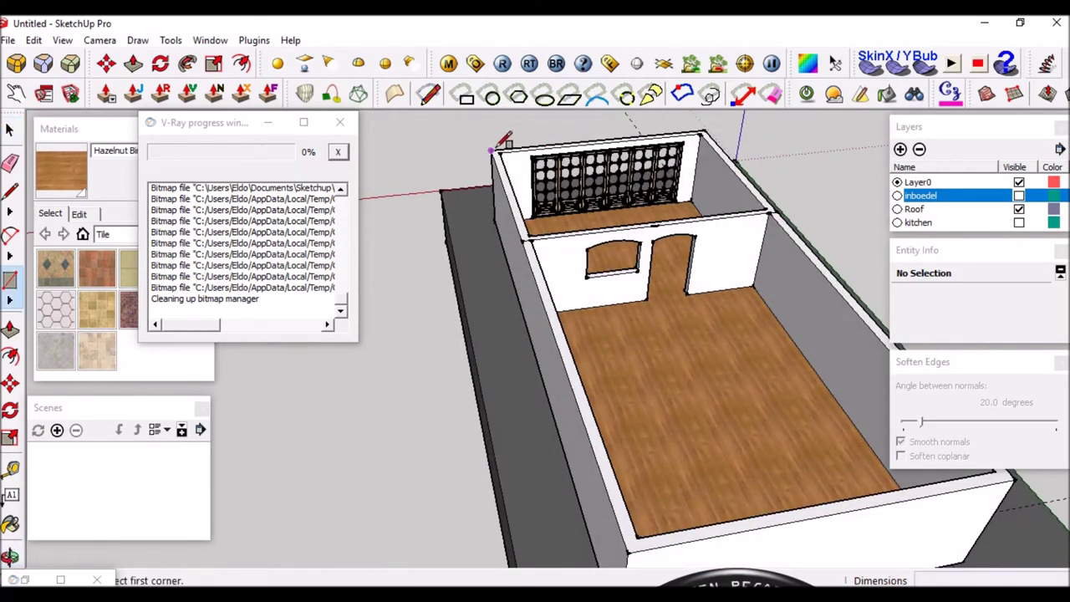
pyautogui.click(493, 151)
pyautogui.scroll(-3, 494, 151)
pyautogui.click(719, 291)
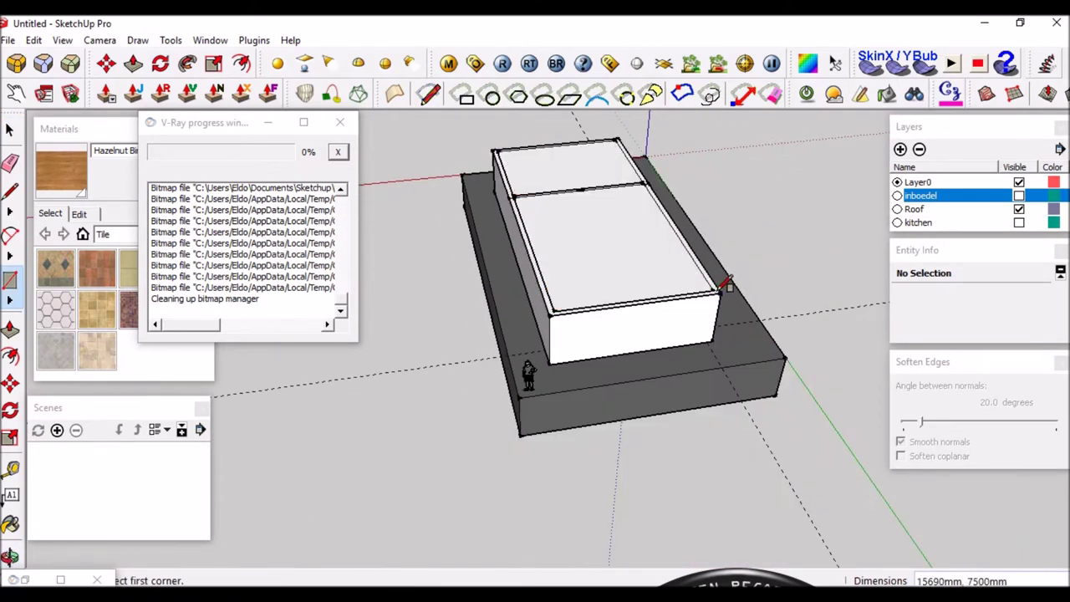
# Push/Pull the rectangle up 120 mm into a slab.
pyautogui.press('space')
pyautogui.scroll(2, 609, 251)
pyautogui.scroll(-1, 609, 251)
pyautogui.press('p')
pyautogui.click(605, 245)
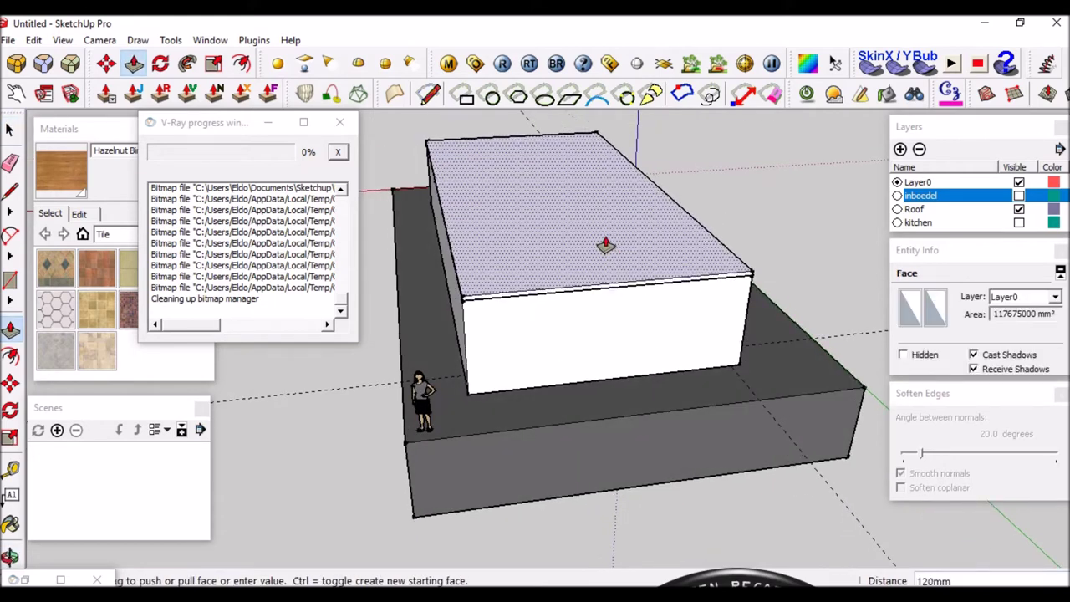
pyautogui.click(585, 235)
# Turn the whole slab into a component (Component#28).
pyautogui.press('space')
pyautogui.tripleClick(580, 220)
pyautogui.press('g')
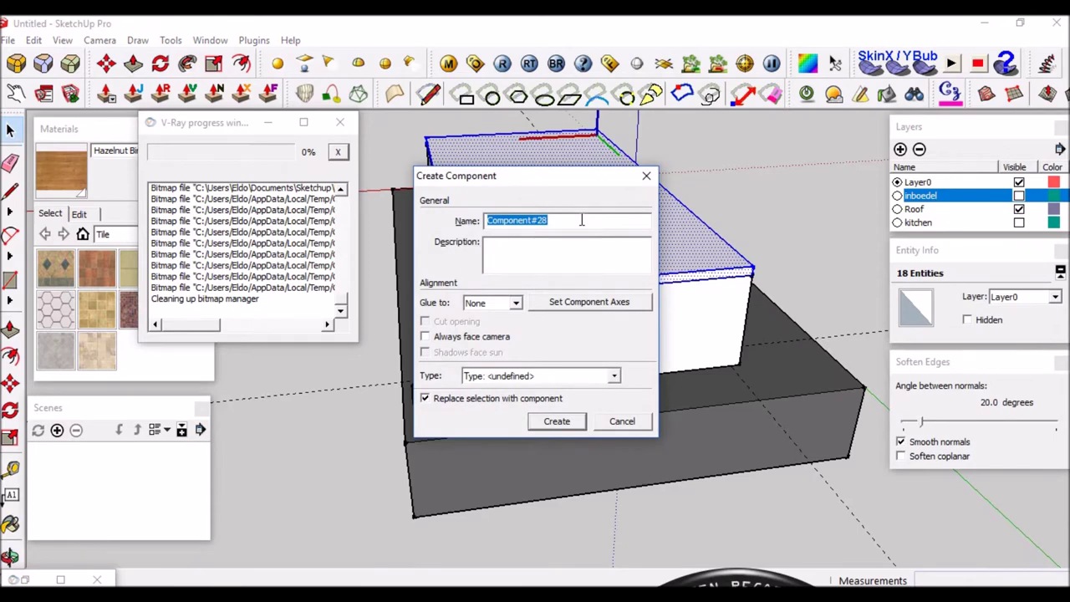
pyautogui.press('Return')
pyautogui.scroll(3, 508, 140)
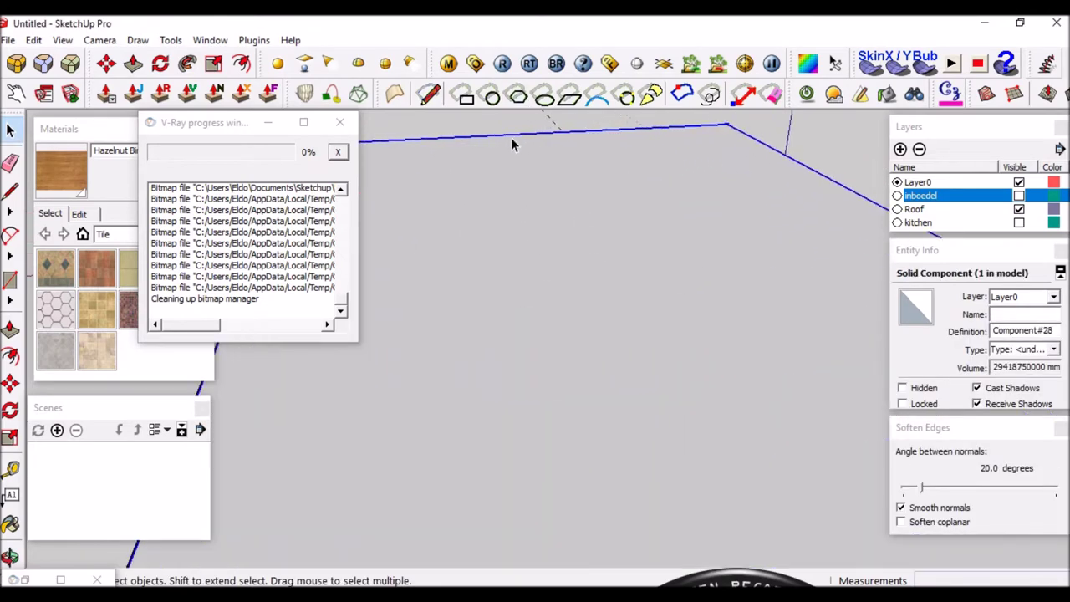
# Orbit into the room toward the doors and floor and start a V-Ray render.
pyautogui.moveTo(516, 152)
pyautogui.mouseDown(button='middle')
pyautogui.moveTo(519, 113)
pyautogui.moveTo(624, 309)
pyautogui.moveTo(595, 301)
pyautogui.mouseUp(button='middle')
pyautogui.scroll(2, 624, 309)
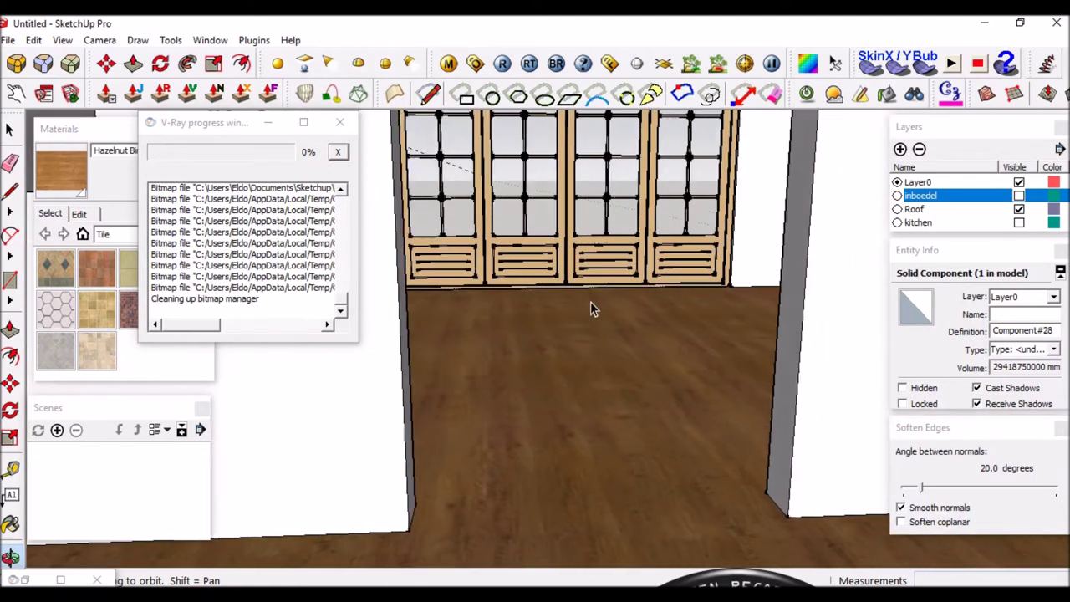
pyautogui.scroll(2, 575, 361)
pyautogui.moveTo(619, 483)
pyautogui.mouseDown(button='middle')
pyautogui.moveTo(580, 435)
pyautogui.moveTo(585, 452)
pyautogui.mouseUp(button='middle')
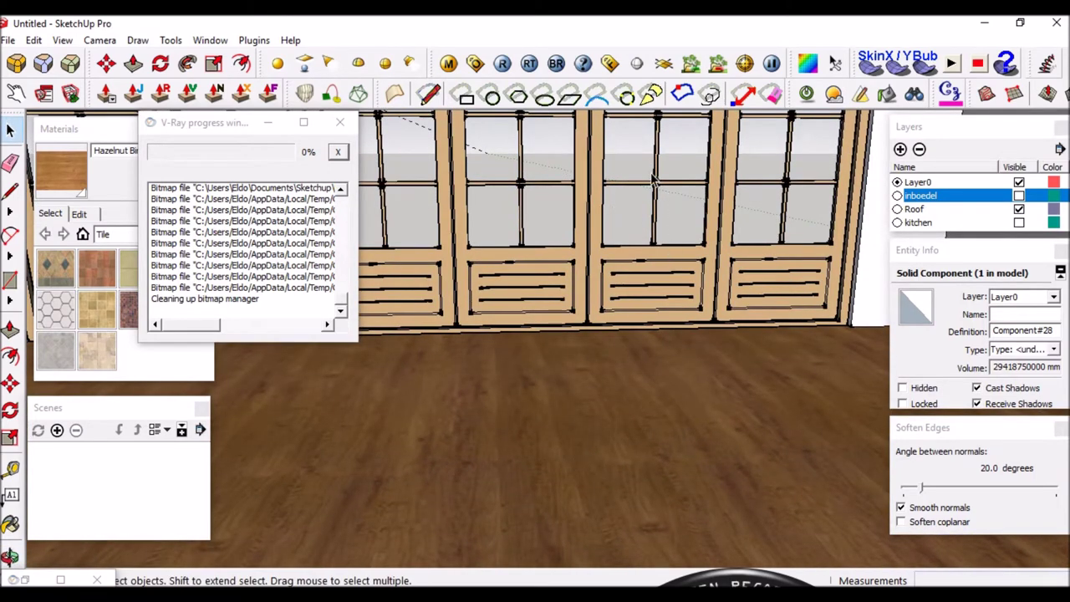
pyautogui.moveTo(655, 180); pyautogui.dragTo(639, 512, button='middle')
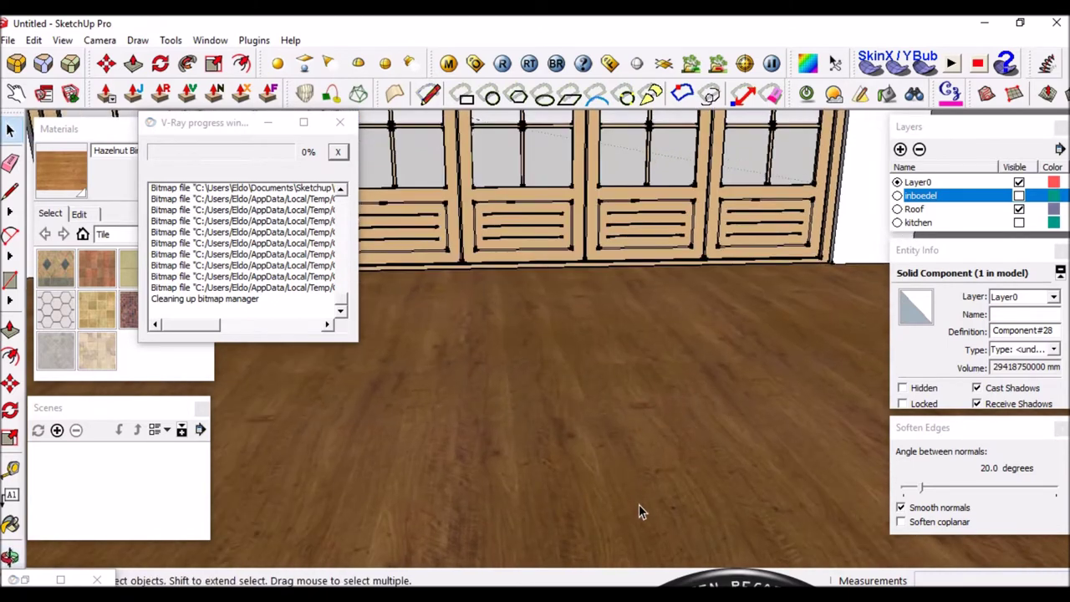
pyautogui.click(609, 63)
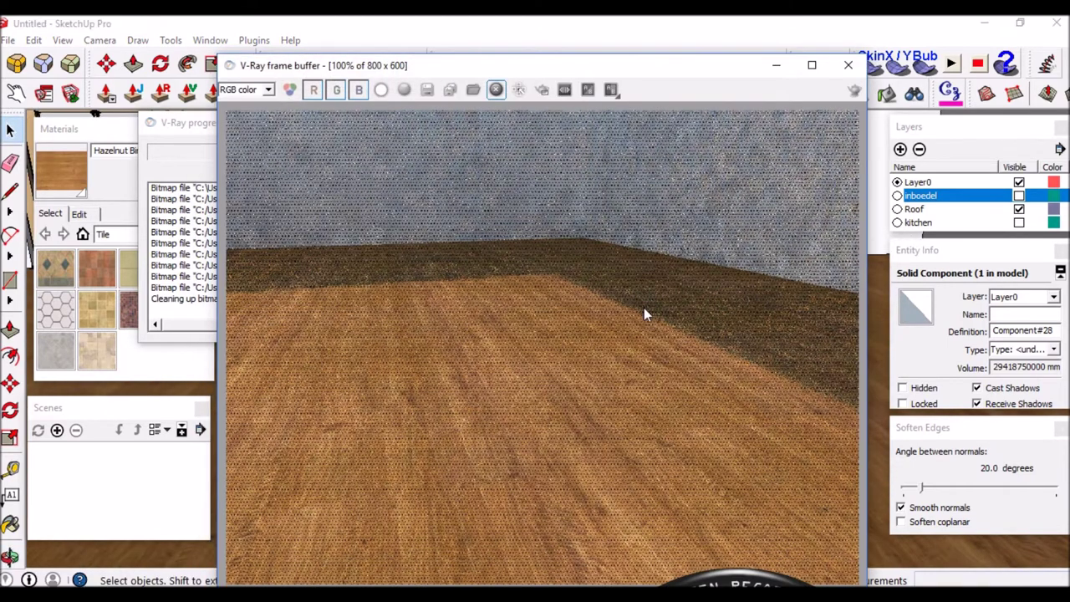
pyautogui.moveTo(504, 67); pyautogui.dragTo(546, 116)
pyautogui.click(503, 64)
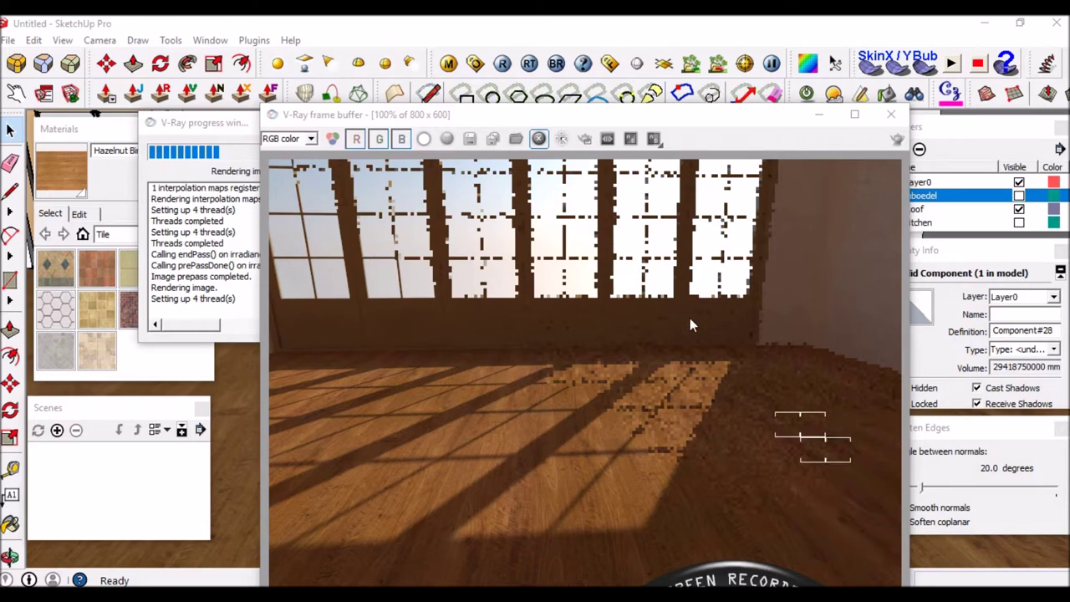
# Stop the render, mark a region over the sunlit floor, and close the frame buffer.
pyautogui.moveTo(209, 122); pyautogui.dragTo(100, 143)
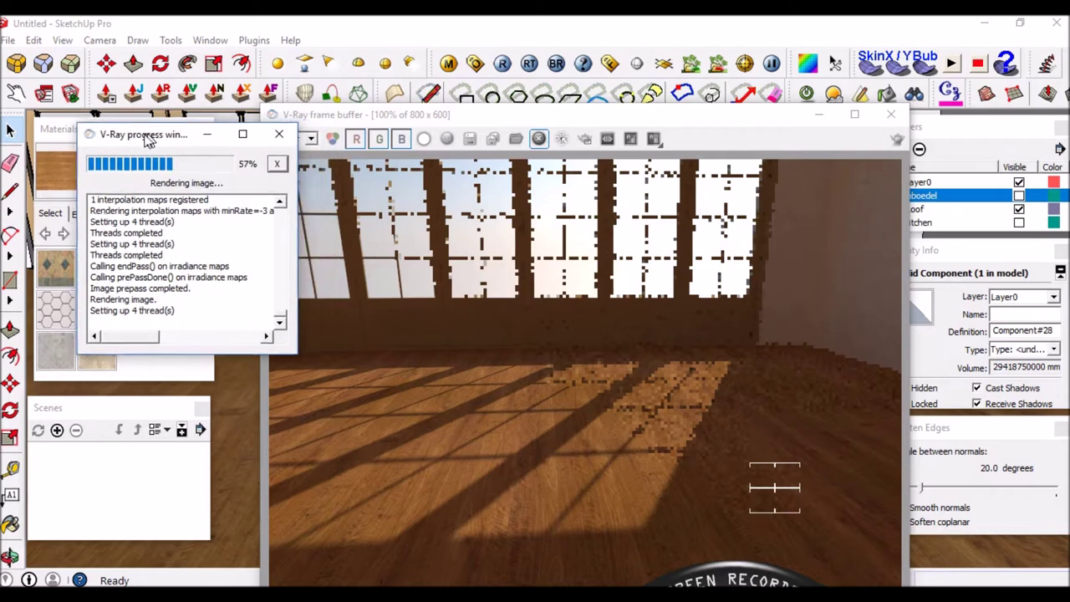
pyautogui.click(228, 173)
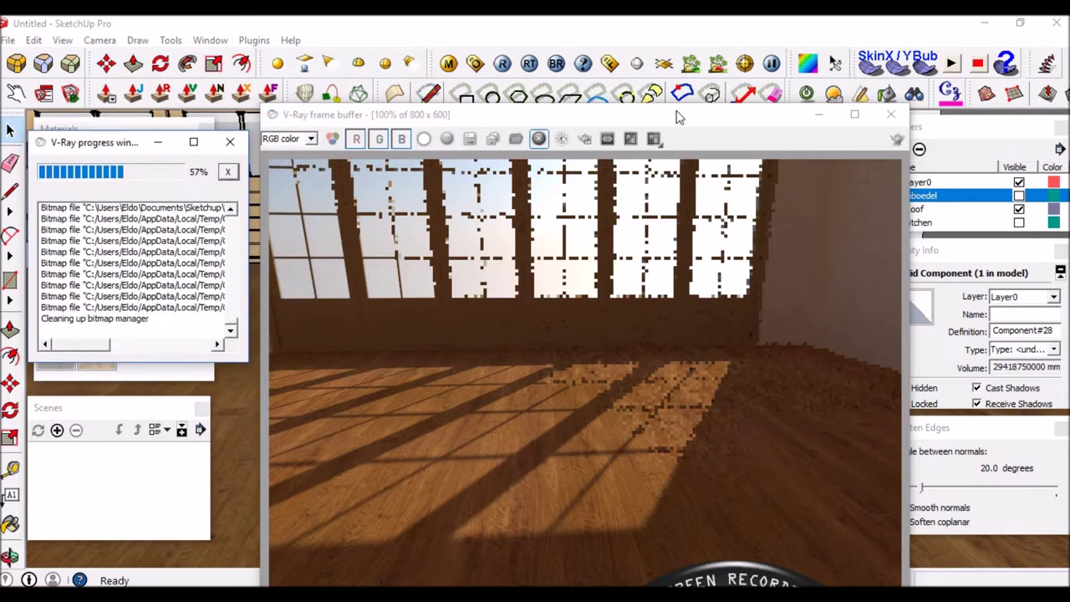
pyautogui.moveTo(655, 124); pyautogui.dragTo(673, 110)
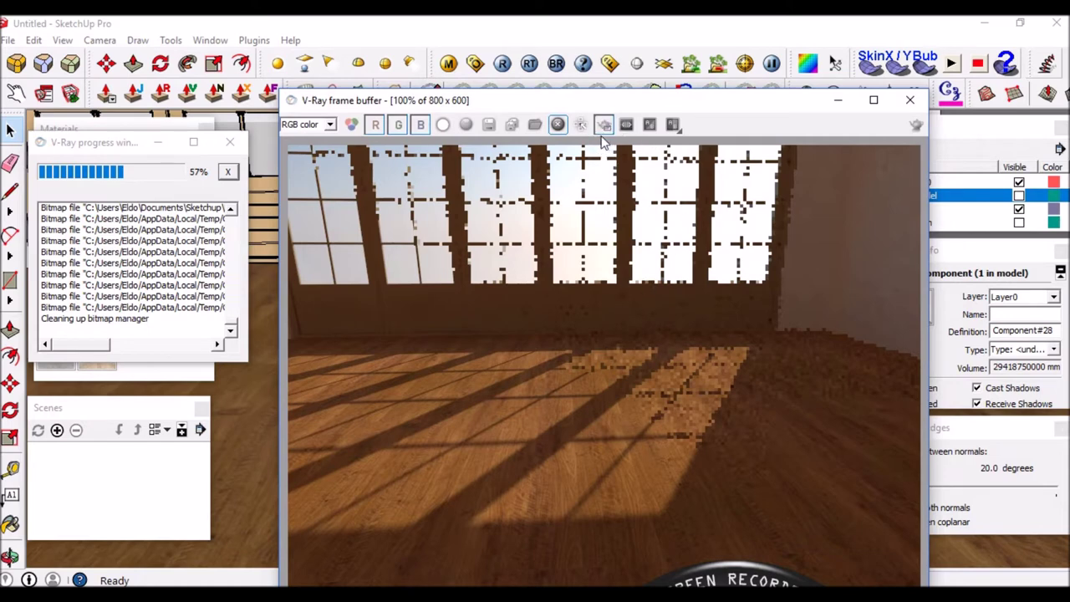
pyautogui.click(606, 127)
pyautogui.moveTo(767, 503); pyautogui.dragTo(835, 530)
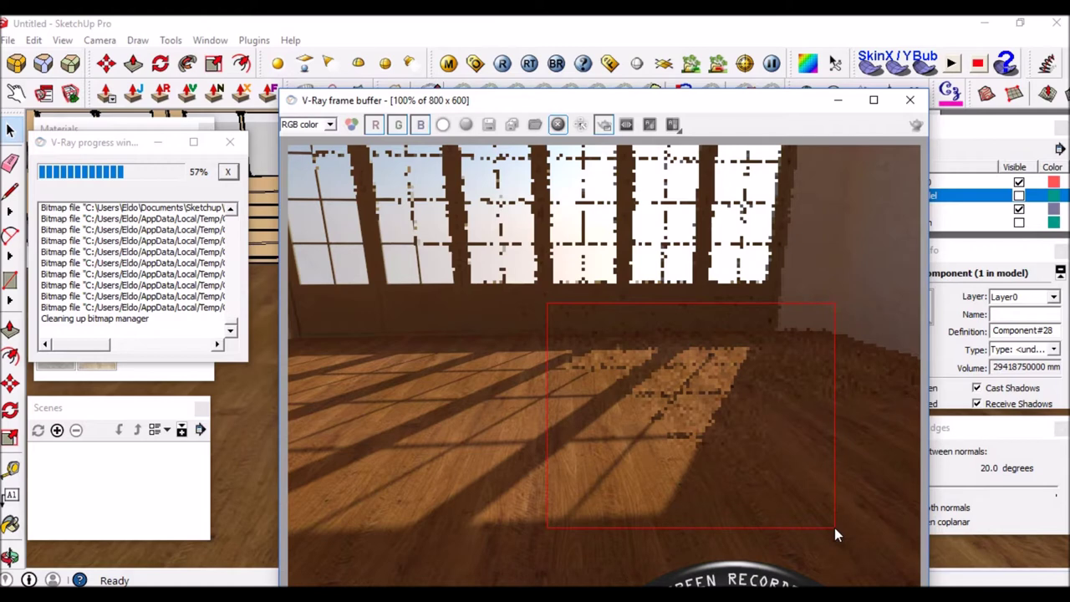
pyautogui.click(837, 101)
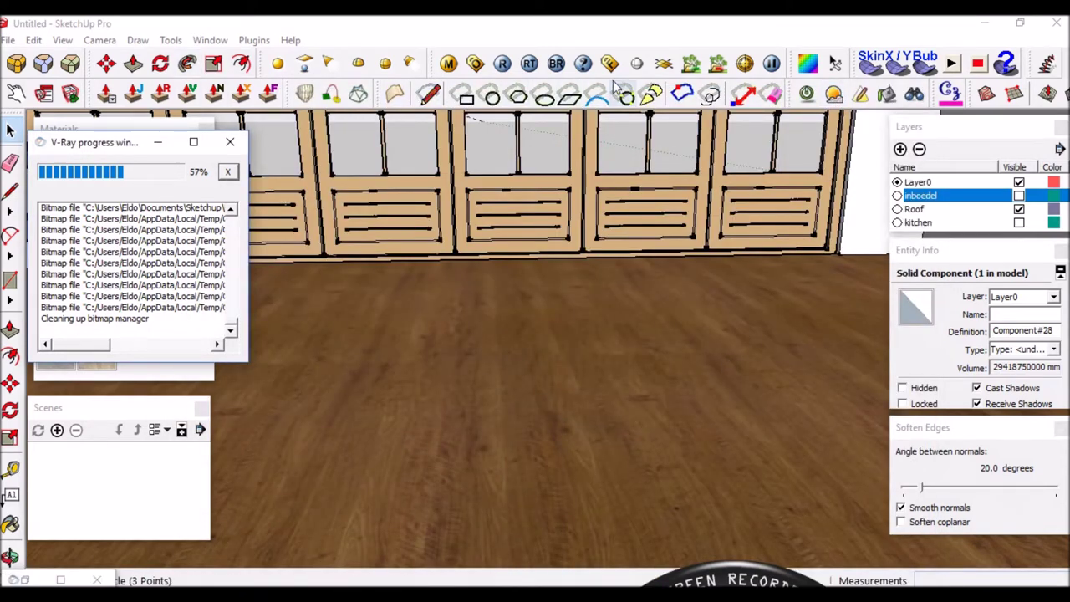
# Add a reflection layer to the Hazelnut Birch_DIFFUSE material in the V-Ray material editor.
pyautogui.moveTo(113, 144); pyautogui.dragTo(113, 298)
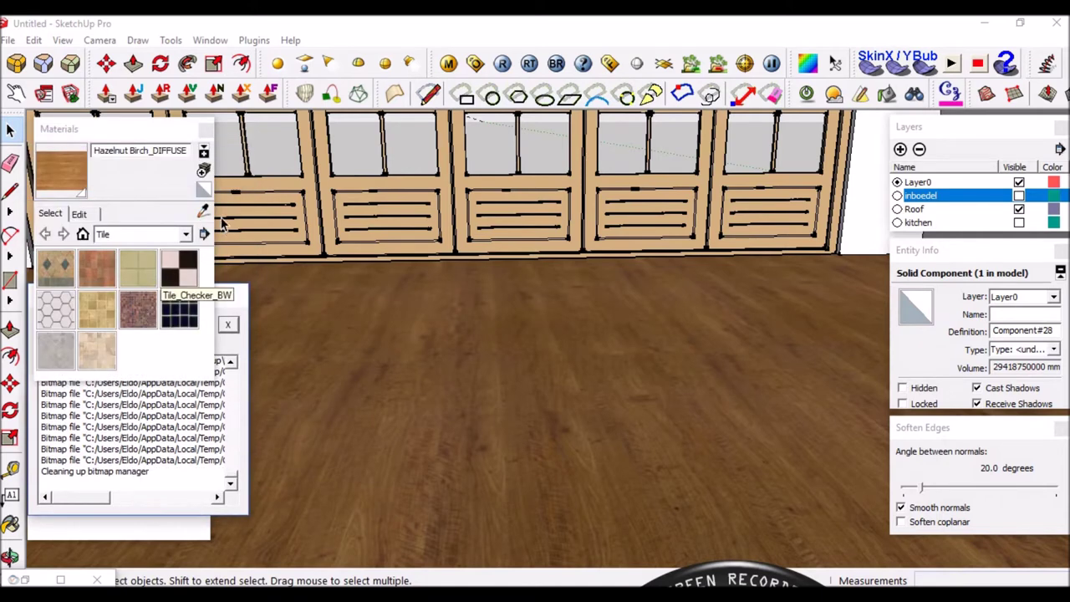
pyautogui.click(204, 213)
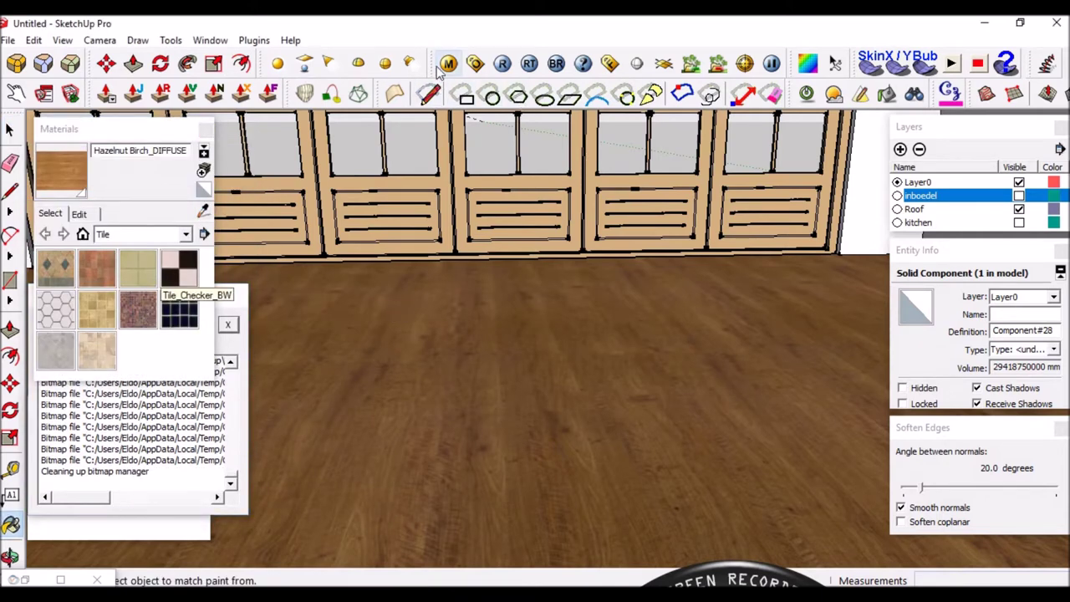
pyautogui.click(449, 63)
pyautogui.moveTo(516, 192); pyautogui.dragTo(531, 144)
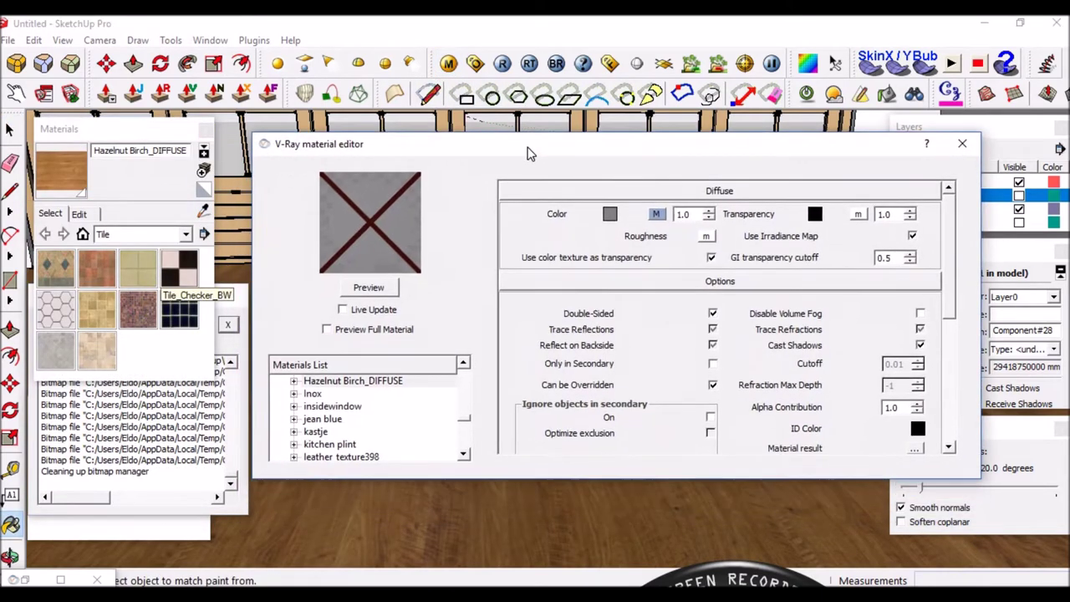
pyautogui.rightClick(358, 376)
pyautogui.moveTo(448, 384)
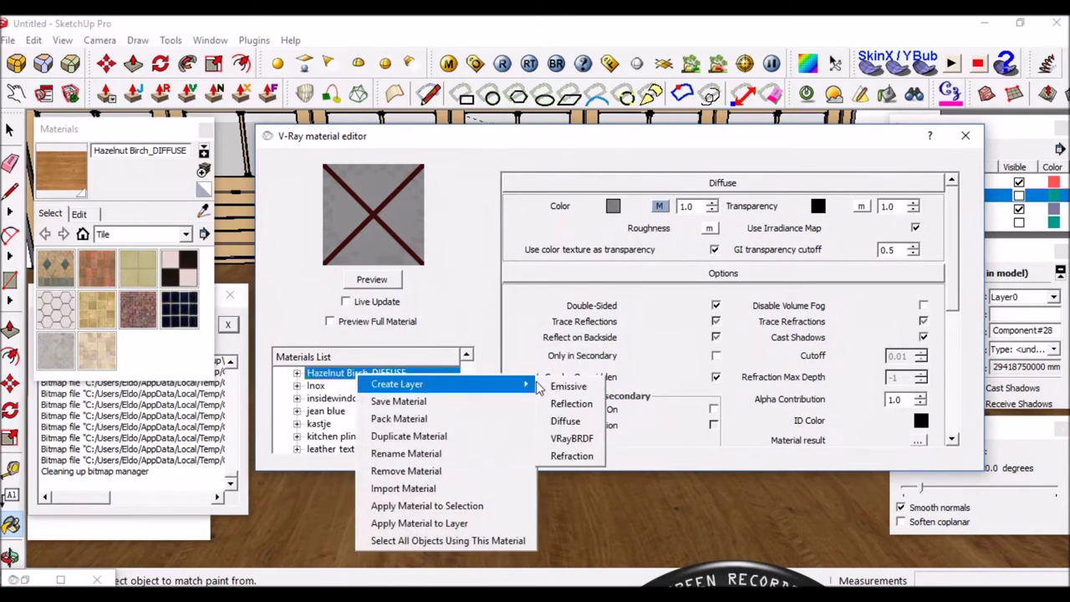
pyautogui.click(572, 404)
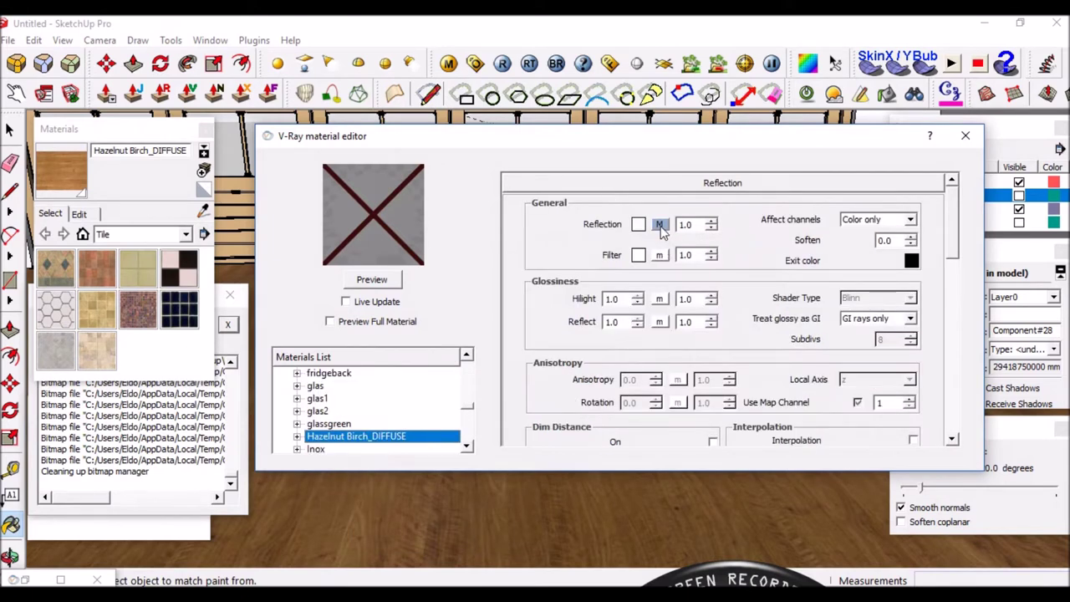
# Lower the reflection's Fresnel IOR and set Reflect and Hilight glossiness to 0.75.
pyautogui.click(661, 225)
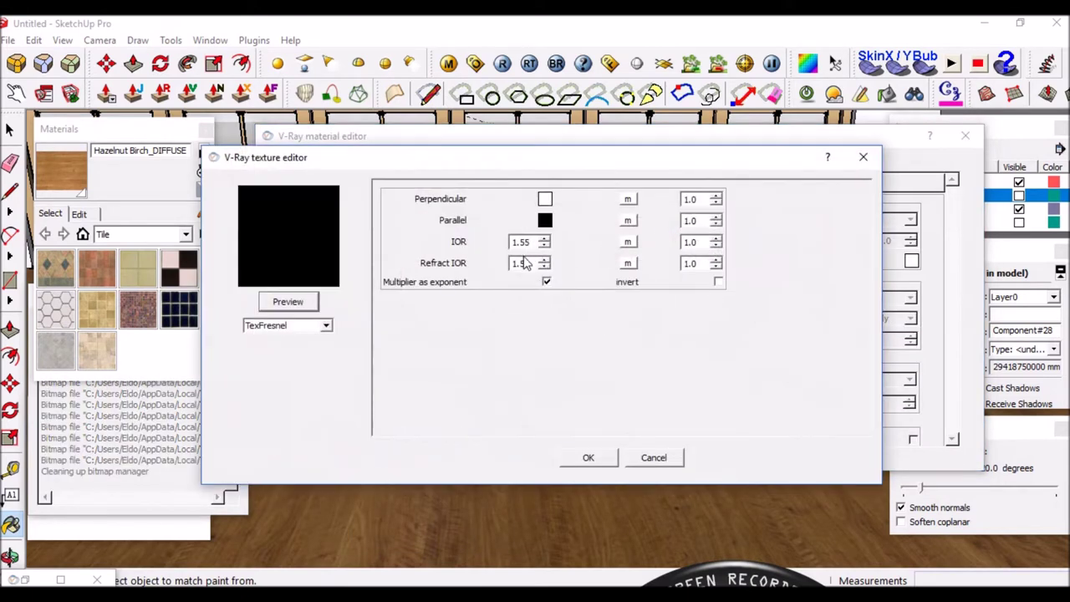
pyautogui.moveTo(522, 244)
pyautogui.mouseDown()
pyautogui.moveTo(538, 247)
pyautogui.moveTo(522, 265)
pyautogui.mouseUp()
pyautogui.write('22')
pyautogui.click(588, 460)
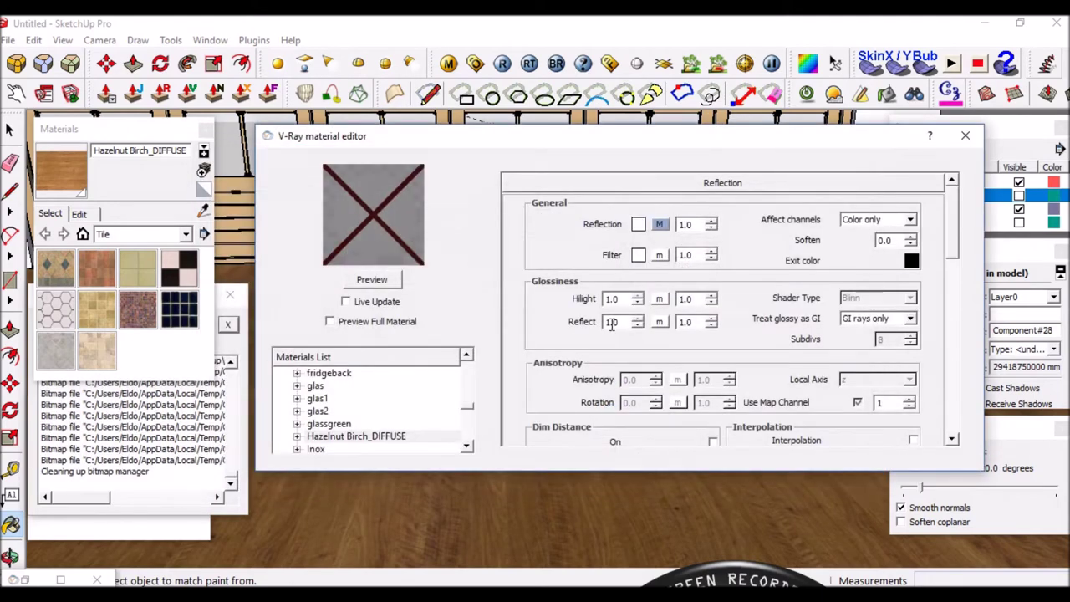
pyautogui.moveTo(625, 325); pyautogui.dragTo(599, 327)
pyautogui.write('.75')
pyautogui.moveTo(625, 299); pyautogui.dragTo(600, 298)
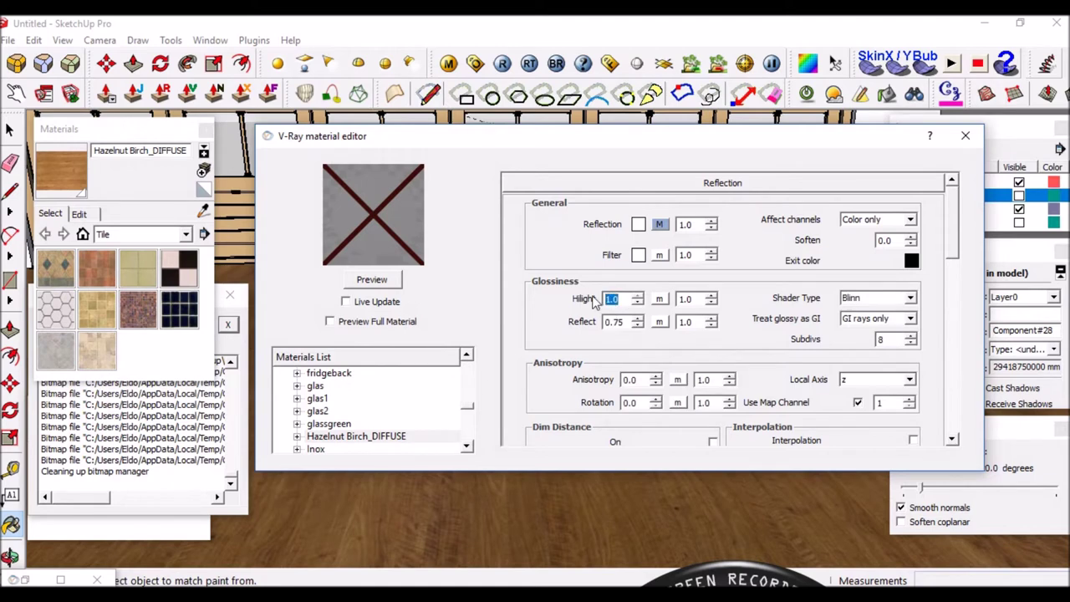
pyautogui.press('Return')
# Preview the birch material, close the material editor, and reopen the render window.
pyautogui.click(383, 281)
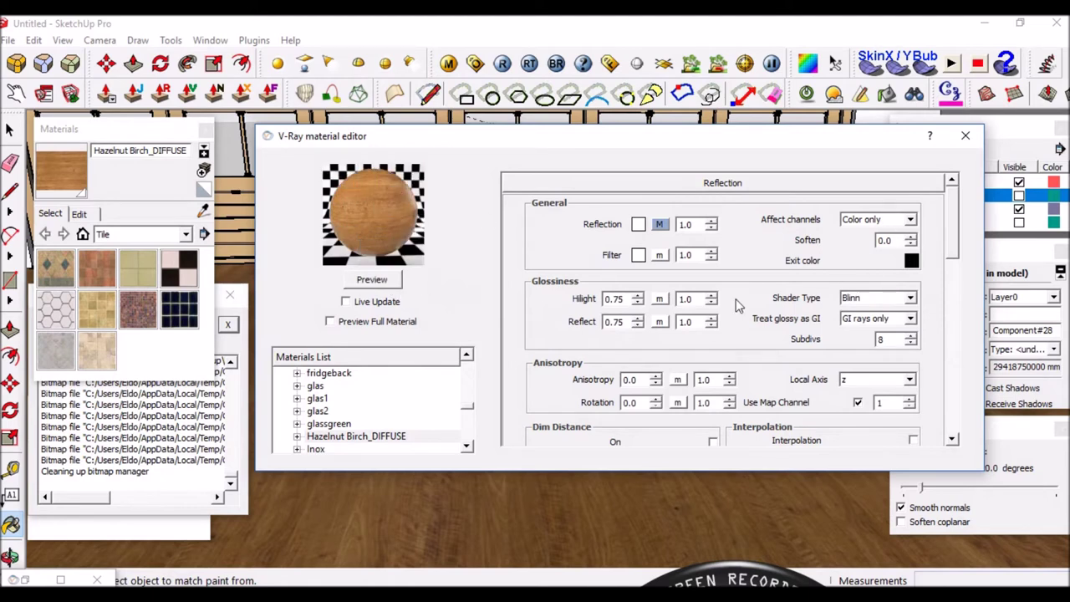
pyautogui.scroll(-1, 952, 213)
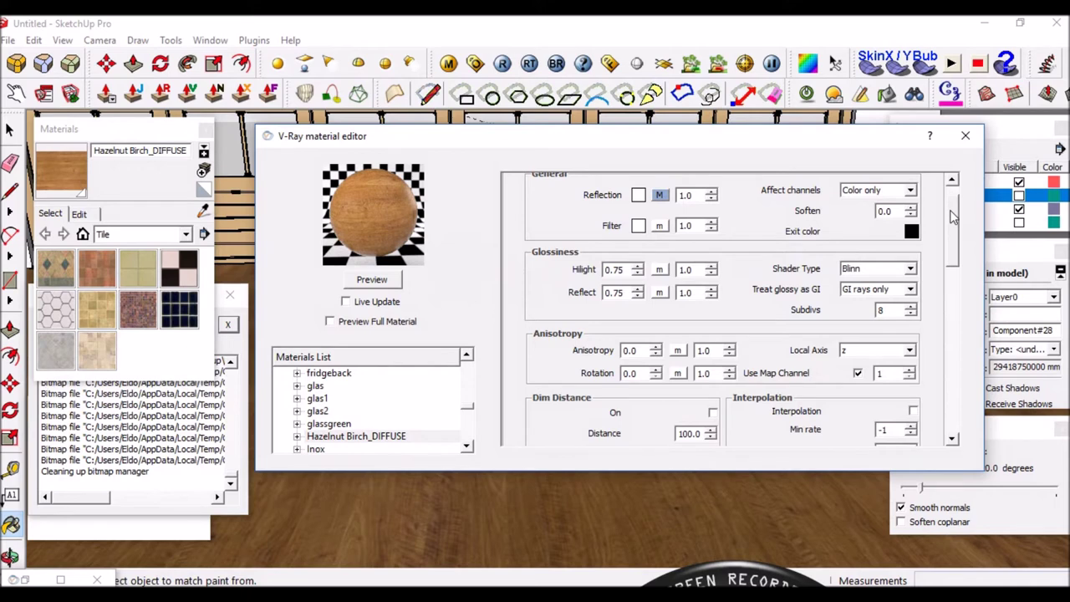
pyautogui.moveTo(952, 216); pyautogui.dragTo(967, 383)
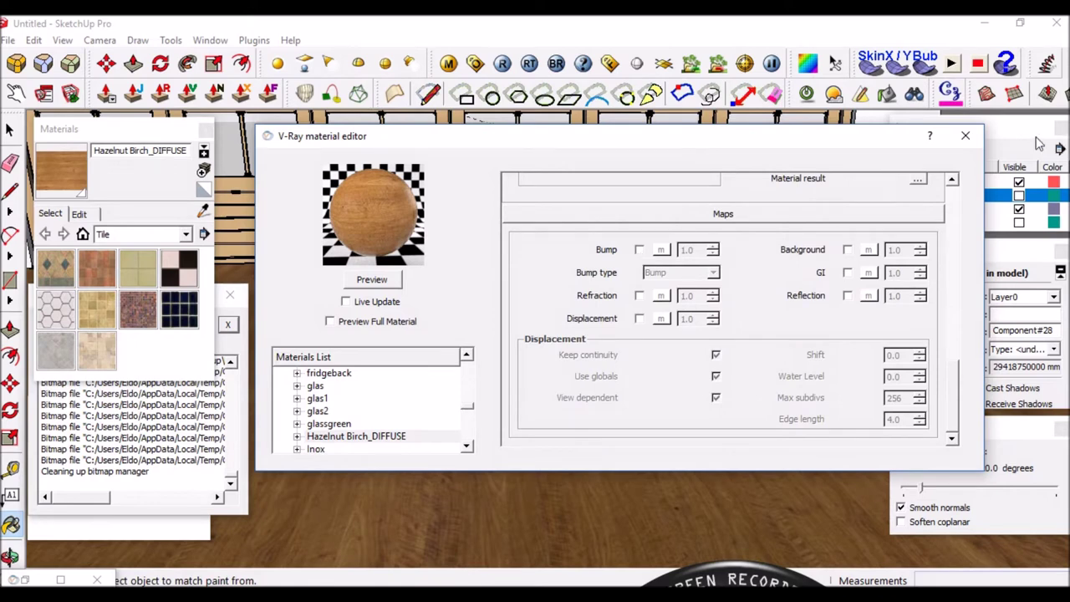
pyautogui.click(966, 136)
pyautogui.click(610, 64)
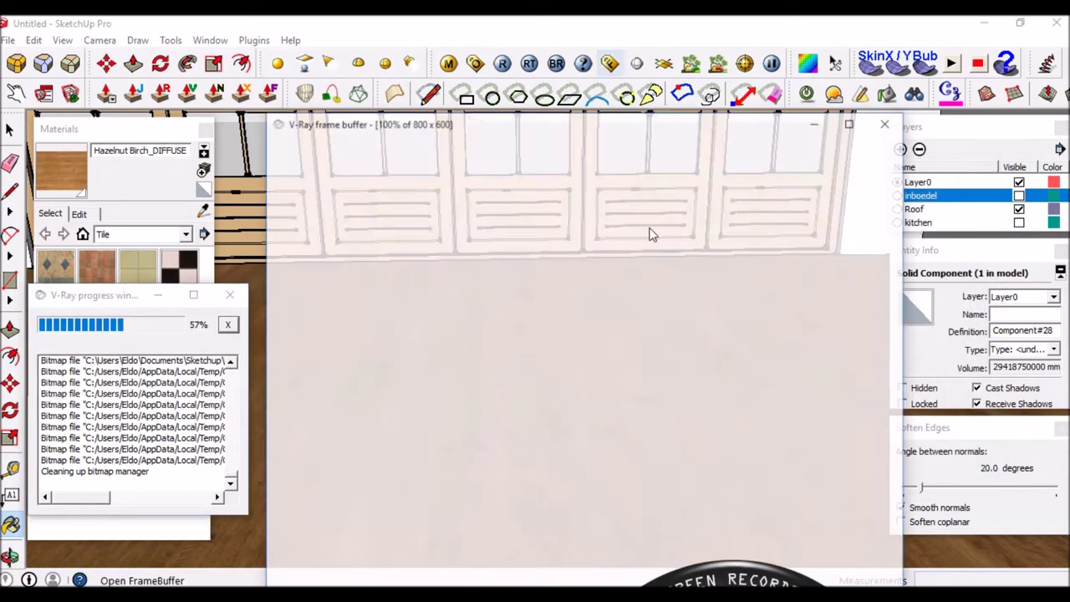
# Render a new floor region to check the glossier birch, then reopen the material editor.
pyautogui.moveTo(545, 322); pyautogui.dragTo(575, 410)
pyautogui.moveTo(649, 494); pyautogui.dragTo(667, 504)
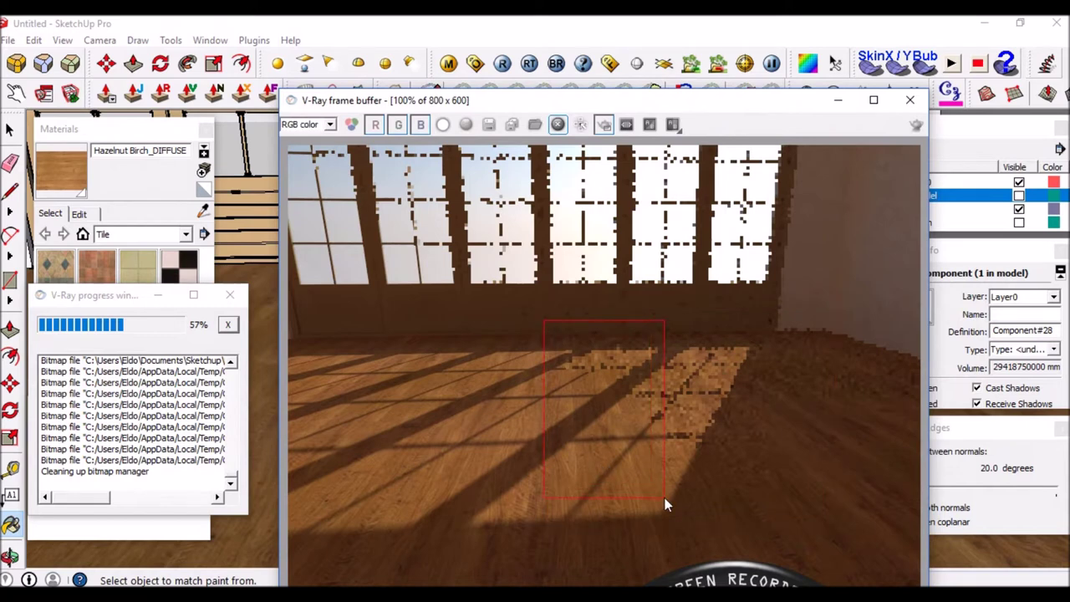
pyautogui.click(502, 64)
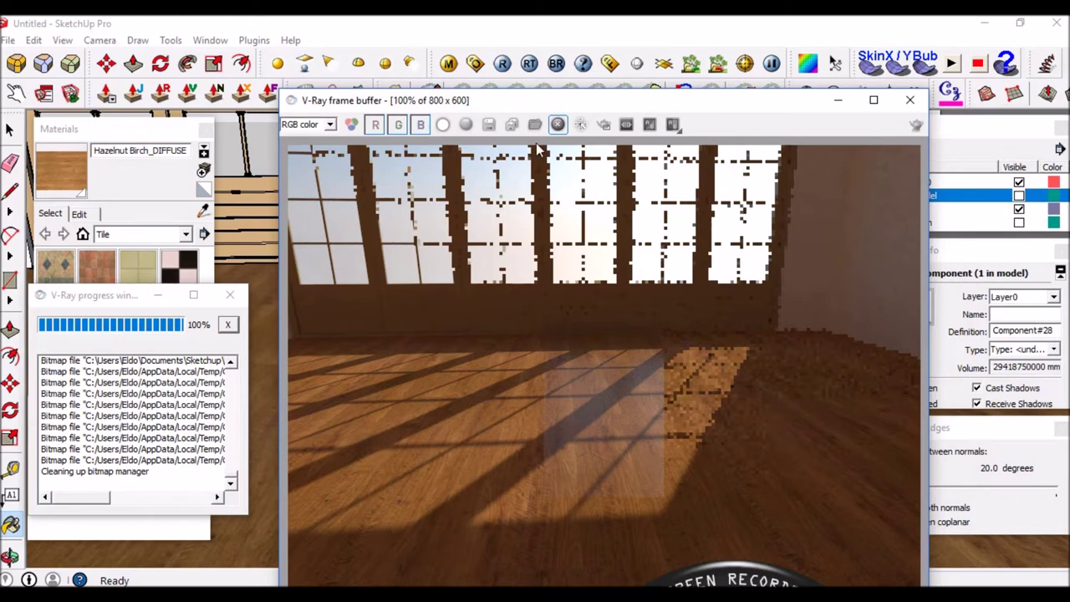
pyautogui.click(448, 63)
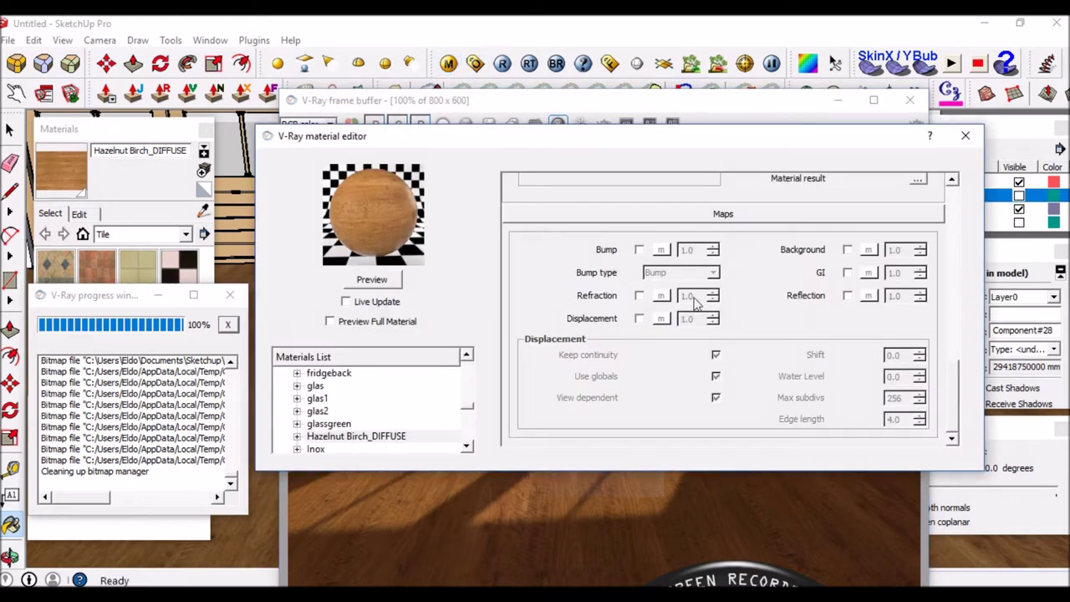
# Enable the birch material's bump map with a TexBitmap texture.
pyautogui.click(639, 250)
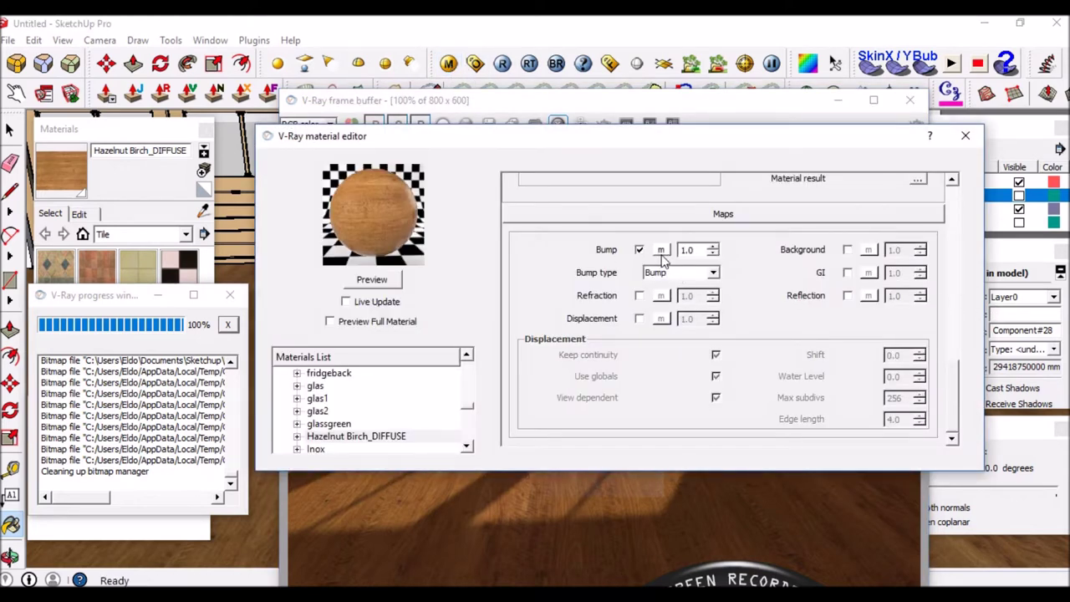
pyautogui.click(661, 251)
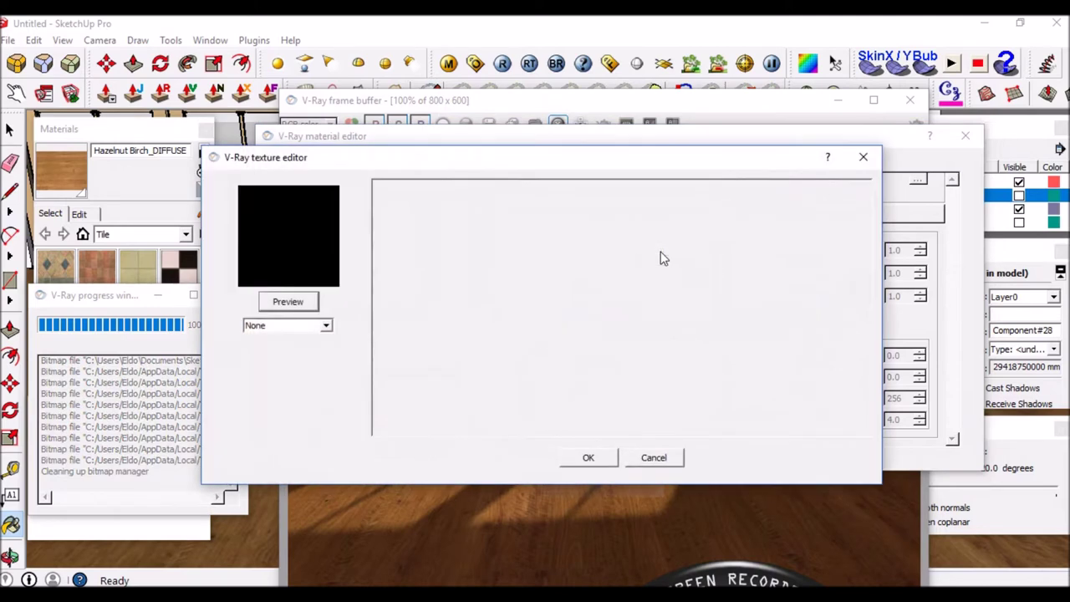
pyautogui.click(328, 328)
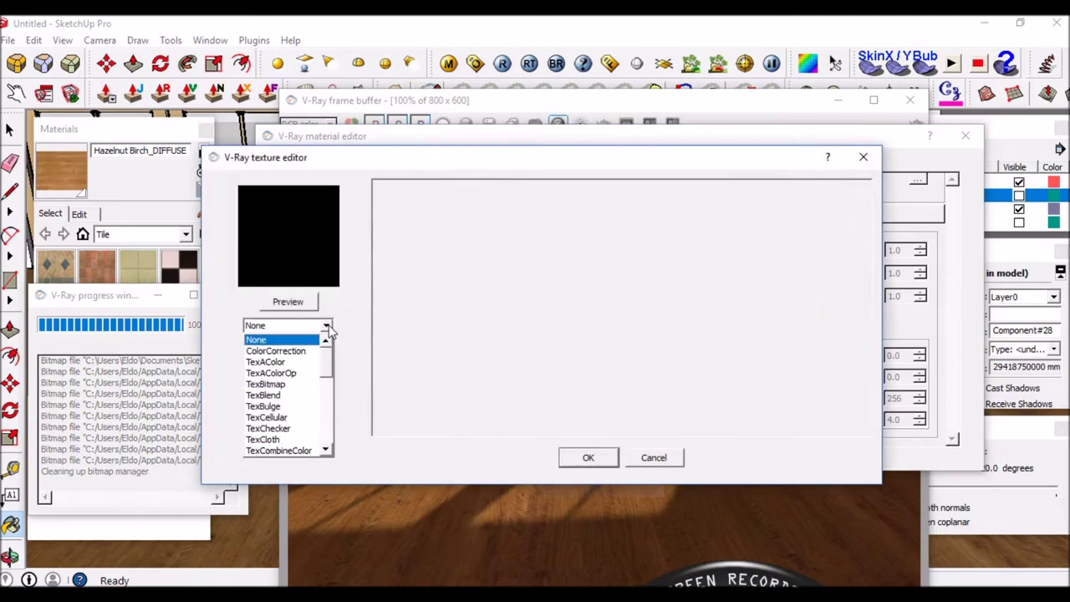
pyautogui.click(278, 384)
# Load textures1 > Hout > Hazelnut Birch_DIFFUSEBW.jpg as the bump bitmap and confirm.
pyautogui.moveTo(803, 198); pyautogui.dragTo(805, 251)
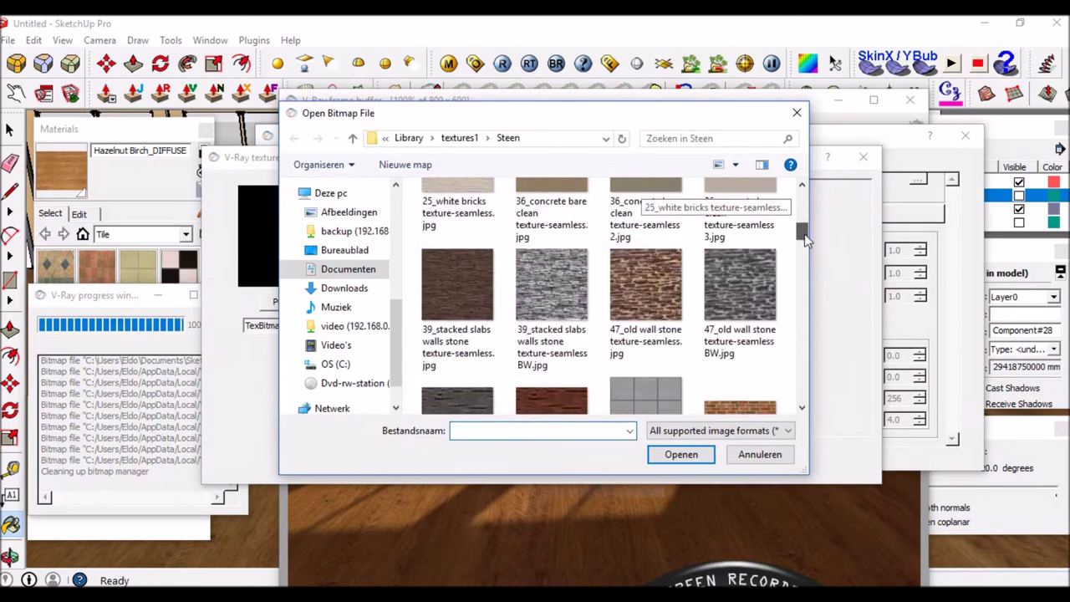
pyautogui.click(472, 138)
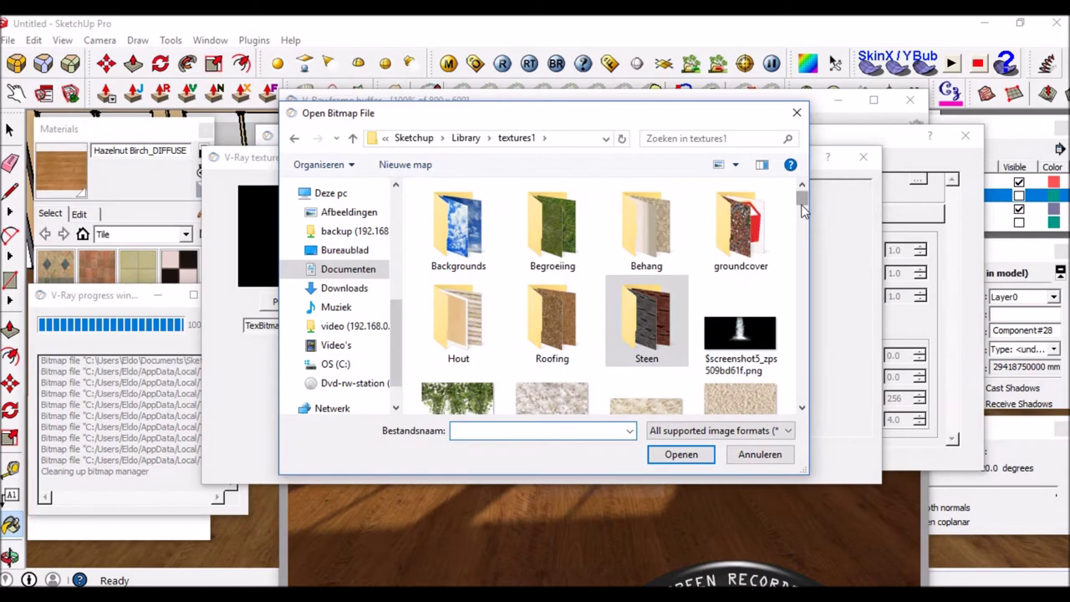
pyautogui.doubleClick(474, 328)
pyautogui.moveTo(799, 211); pyautogui.dragTo(800, 314)
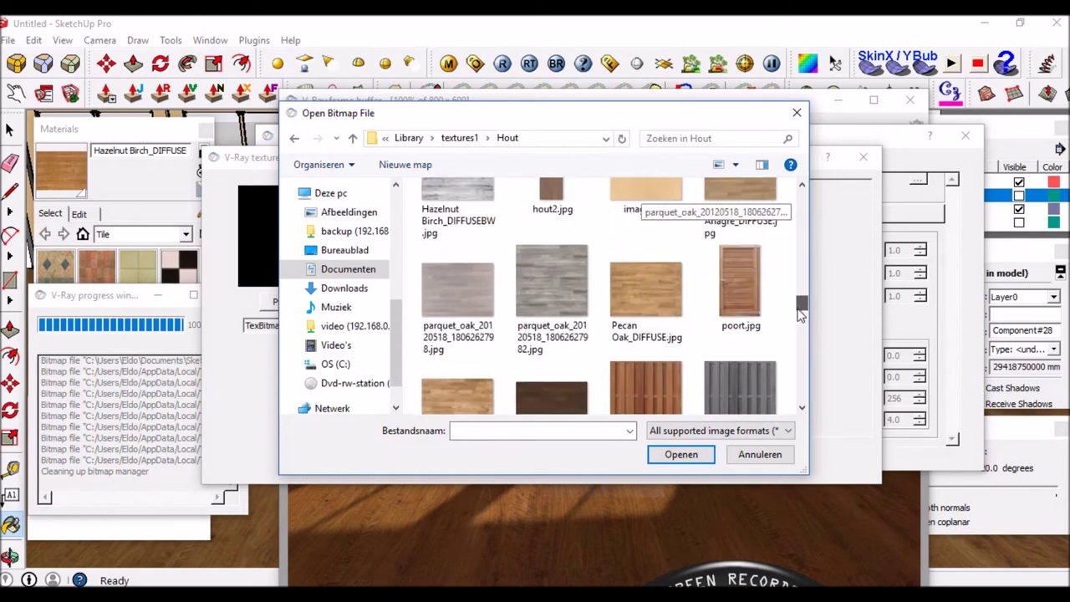
pyautogui.moveTo(800, 314); pyautogui.dragTo(800, 334)
pyautogui.moveTo(801, 346)
pyautogui.mouseDown()
pyautogui.moveTo(801, 372)
pyautogui.moveTo(793, 262)
pyautogui.mouseUp()
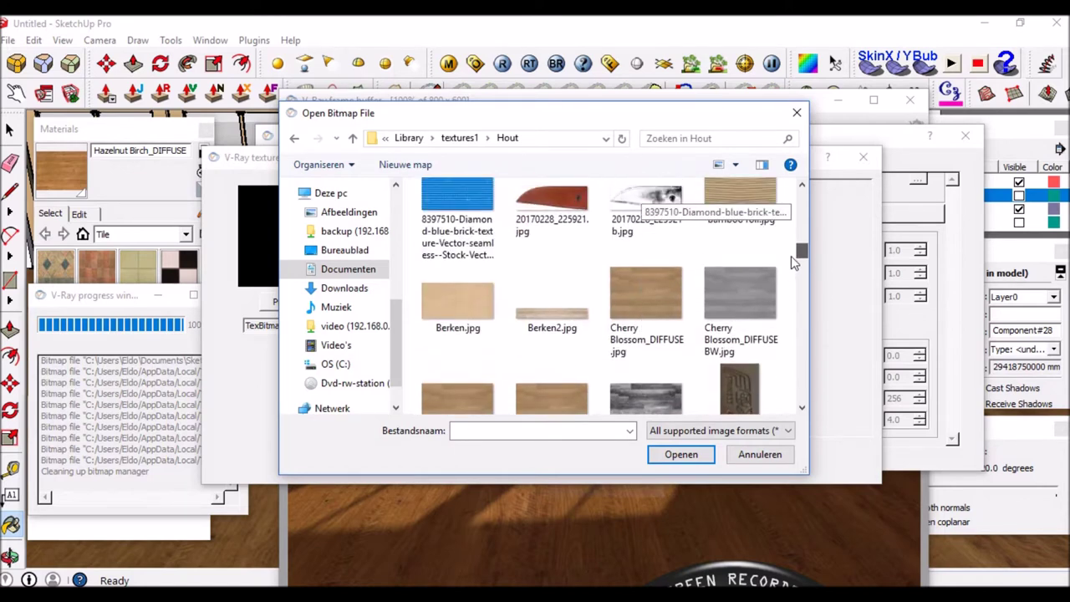
pyautogui.moveTo(793, 262)
pyautogui.mouseDown()
pyautogui.moveTo(790, 248)
pyautogui.moveTo(788, 408)
pyautogui.moveTo(774, 295)
pyautogui.mouseUp()
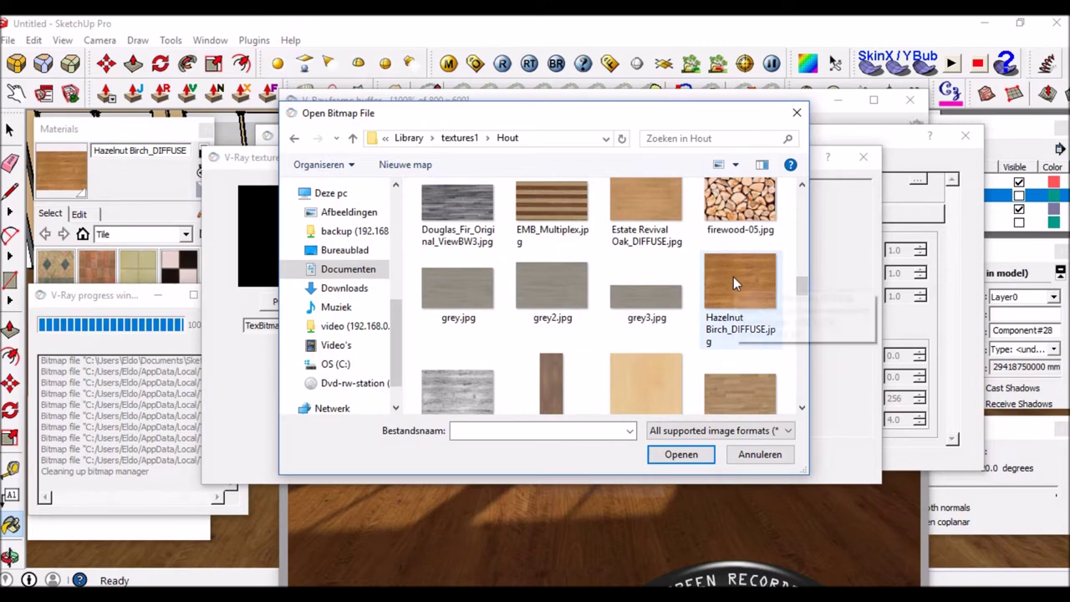
pyautogui.scroll(-1, 735, 297)
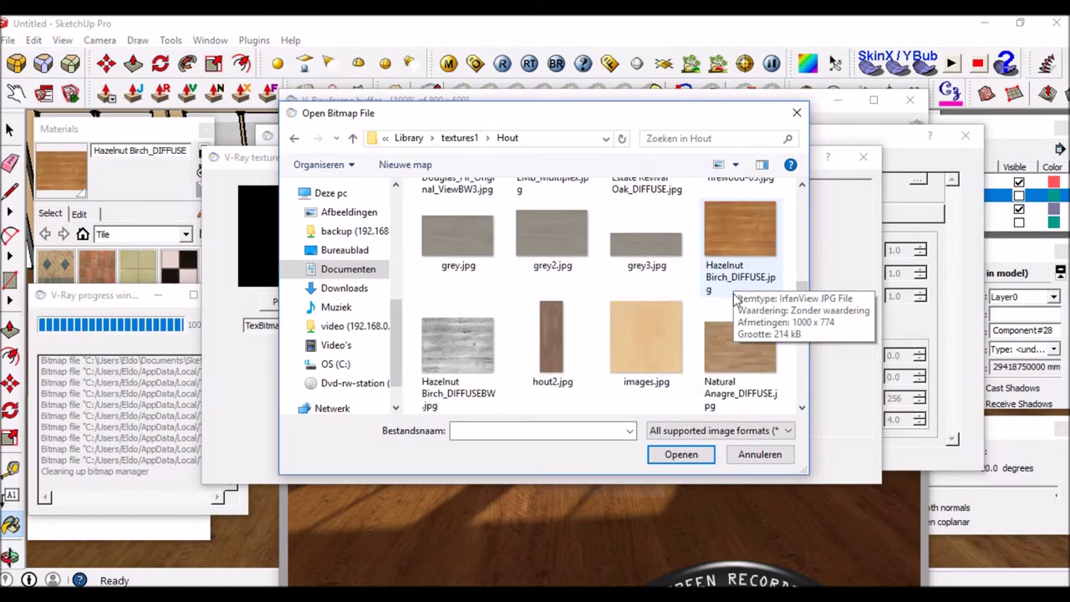
pyautogui.click(460, 343)
pyautogui.click(751, 222)
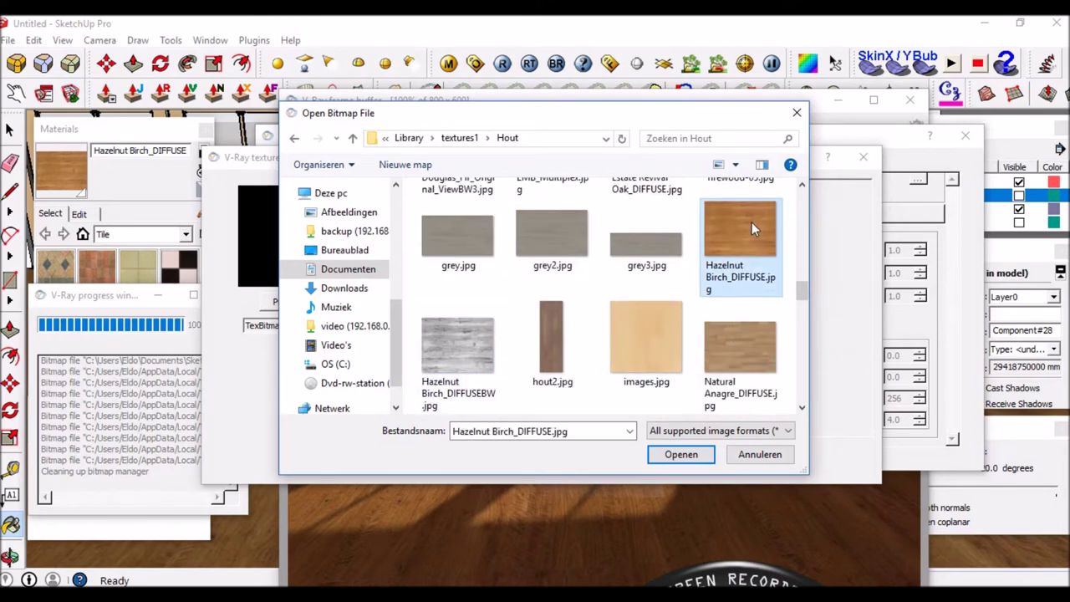
pyautogui.click(457, 337)
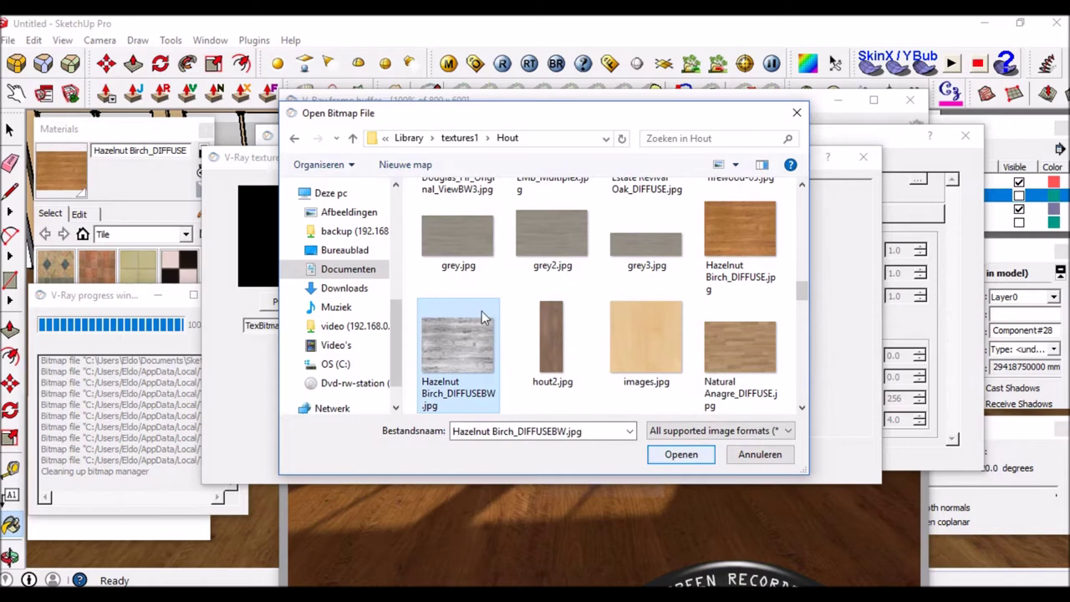
pyautogui.click(678, 455)
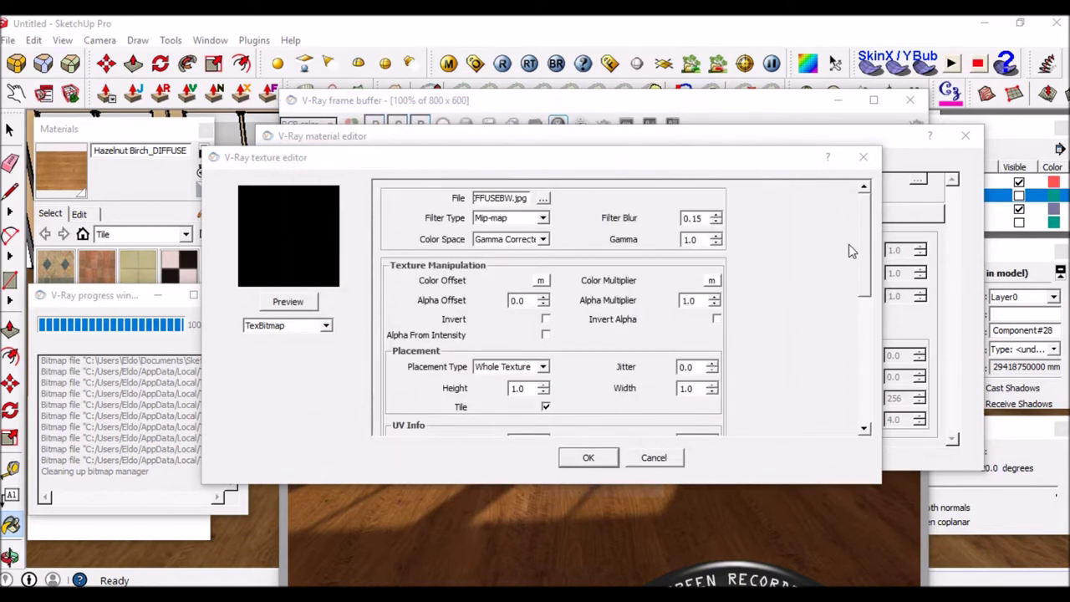
pyautogui.click(585, 458)
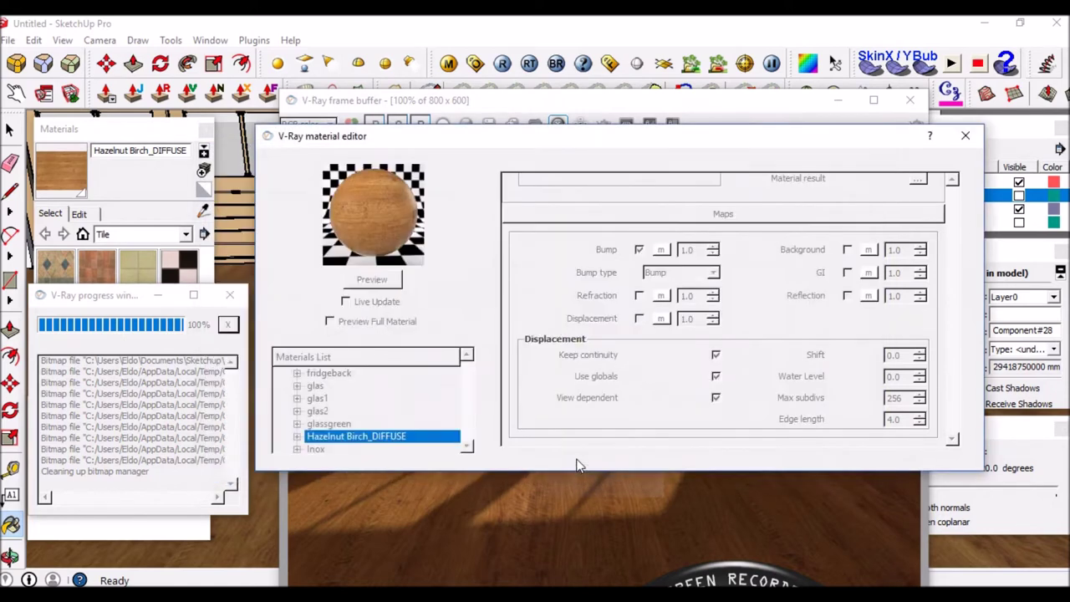
pyautogui.doubleClick(699, 250)
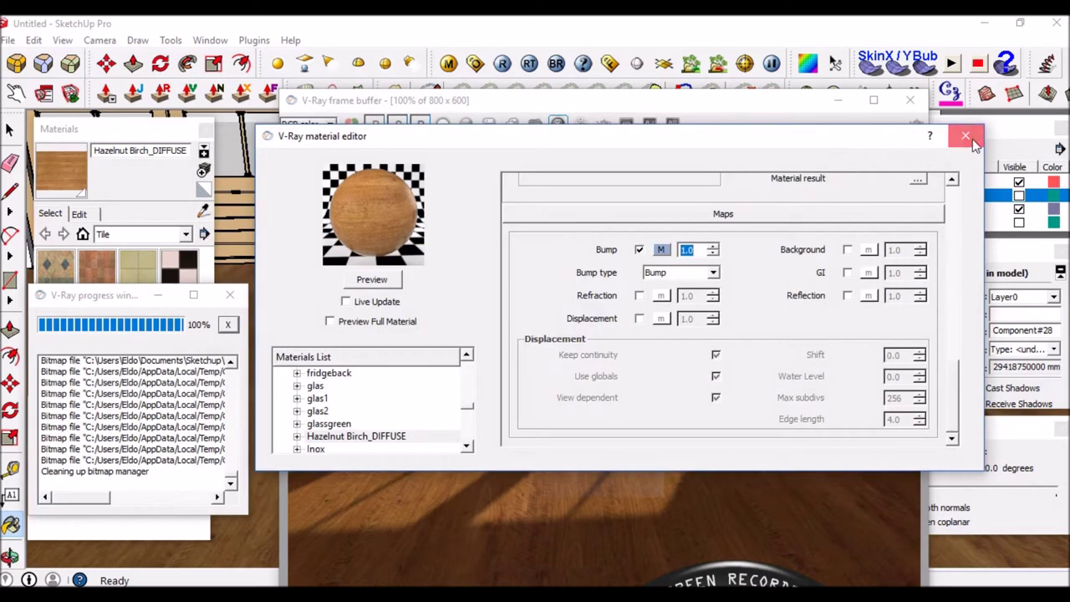
# Region-render a strip of the floor to judge the birch bump.
pyautogui.click(966, 136)
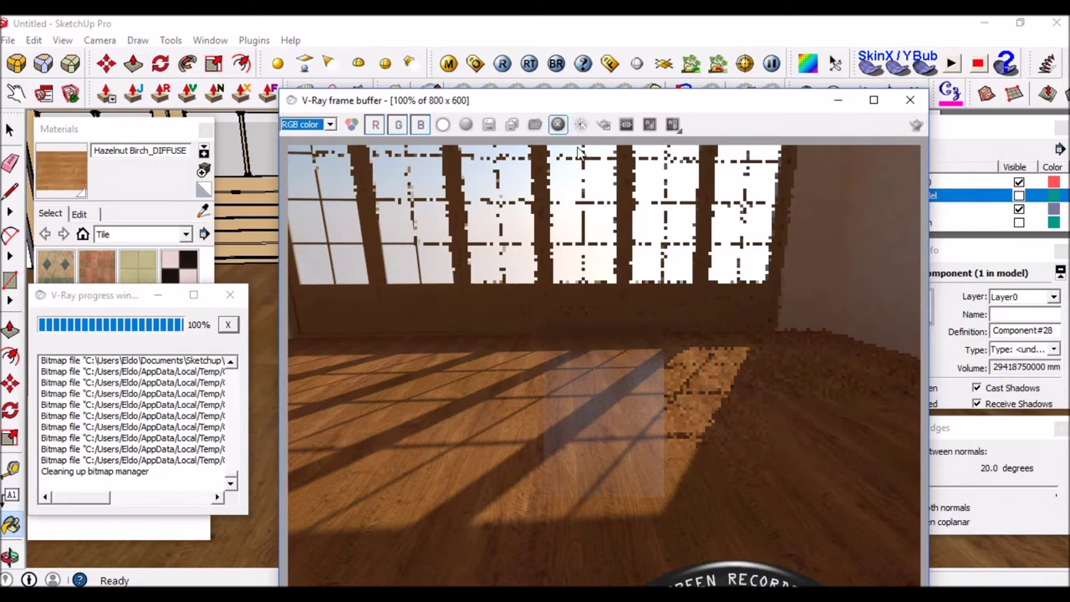
pyautogui.click(603, 125)
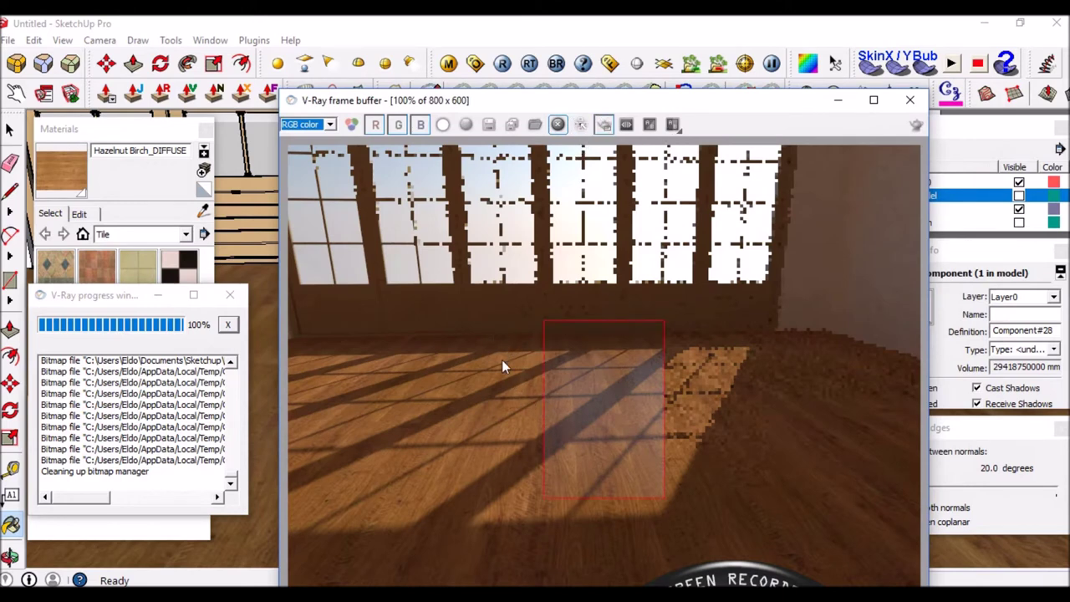
pyautogui.moveTo(483, 353); pyautogui.dragTo(510, 399)
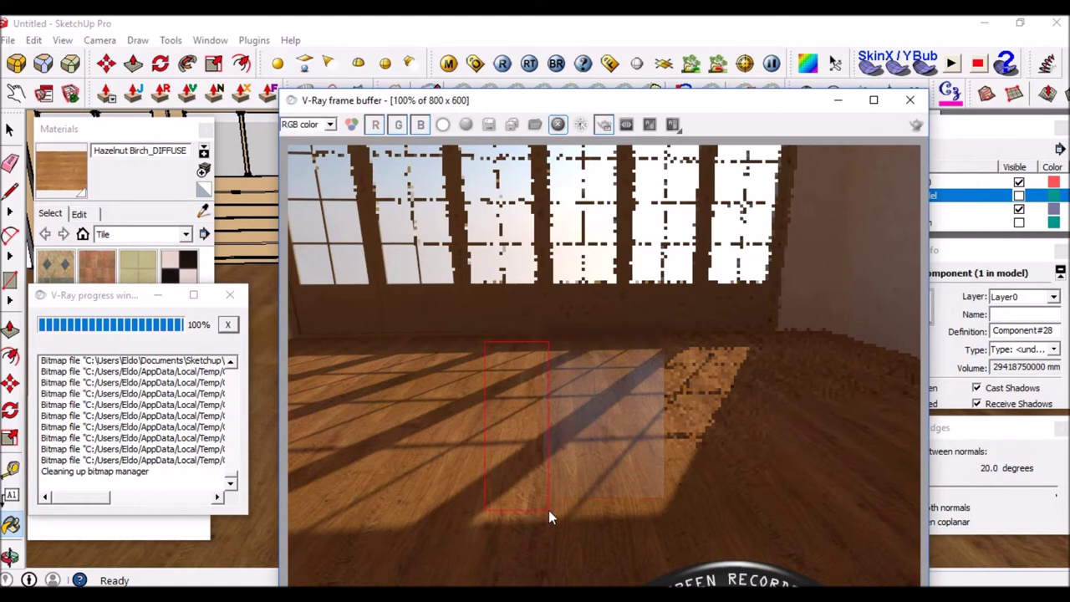
pyautogui.click(503, 64)
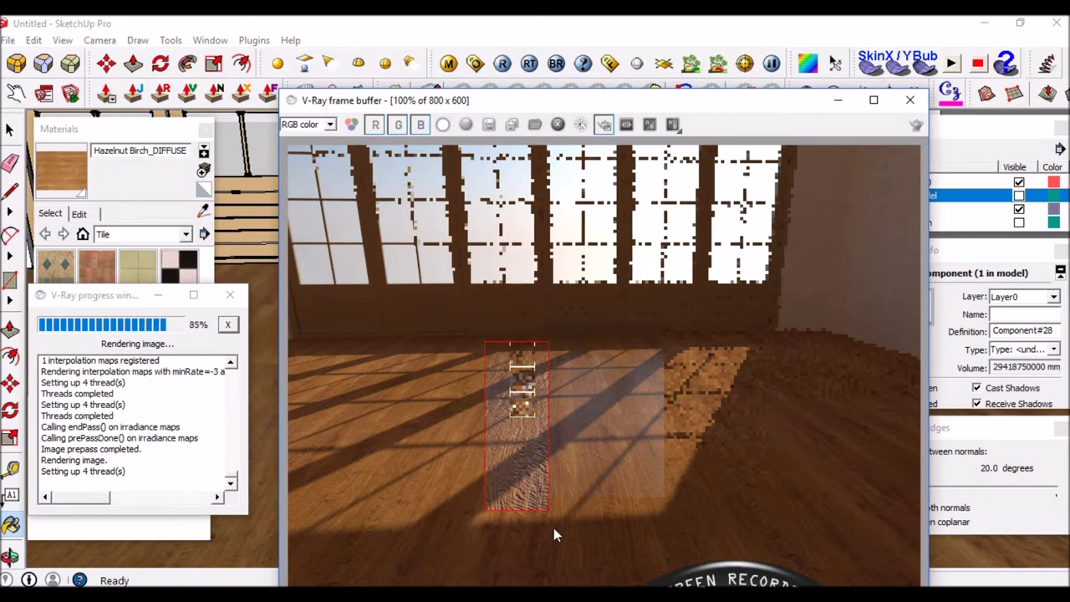
# Lower the birch material's bump amount to 0.1 in the material editor.
pyautogui.click(447, 69)
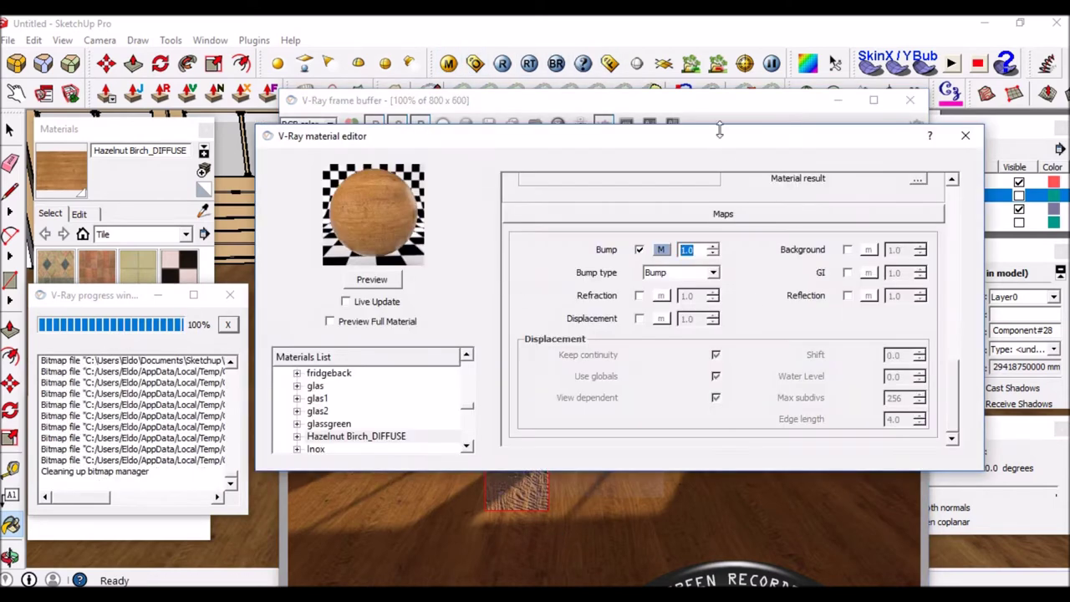
pyautogui.moveTo(719, 132); pyautogui.dragTo(665, 582)
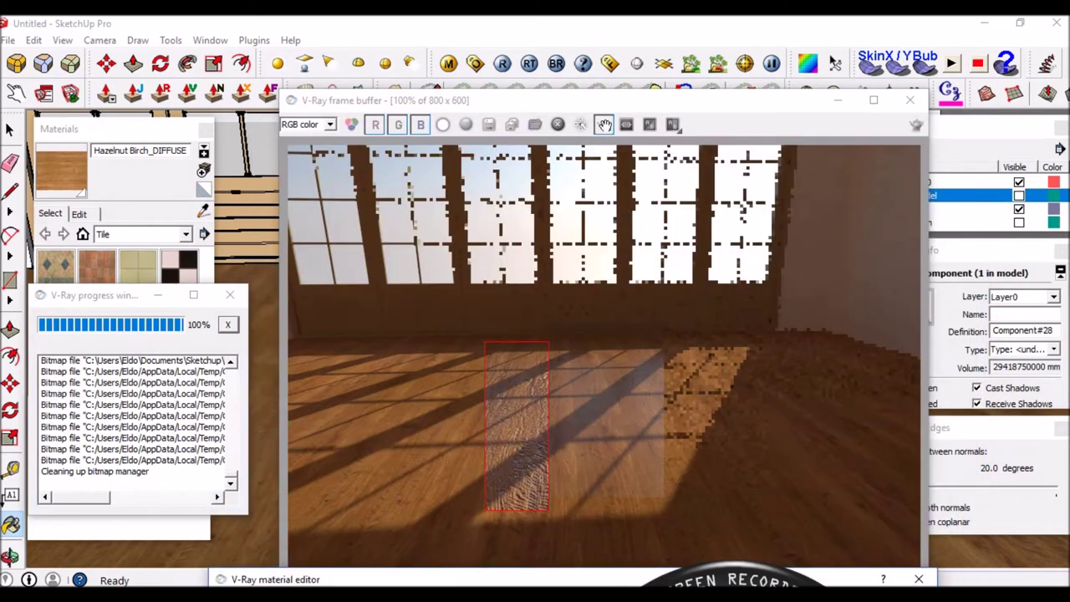
pyautogui.click(626, 428)
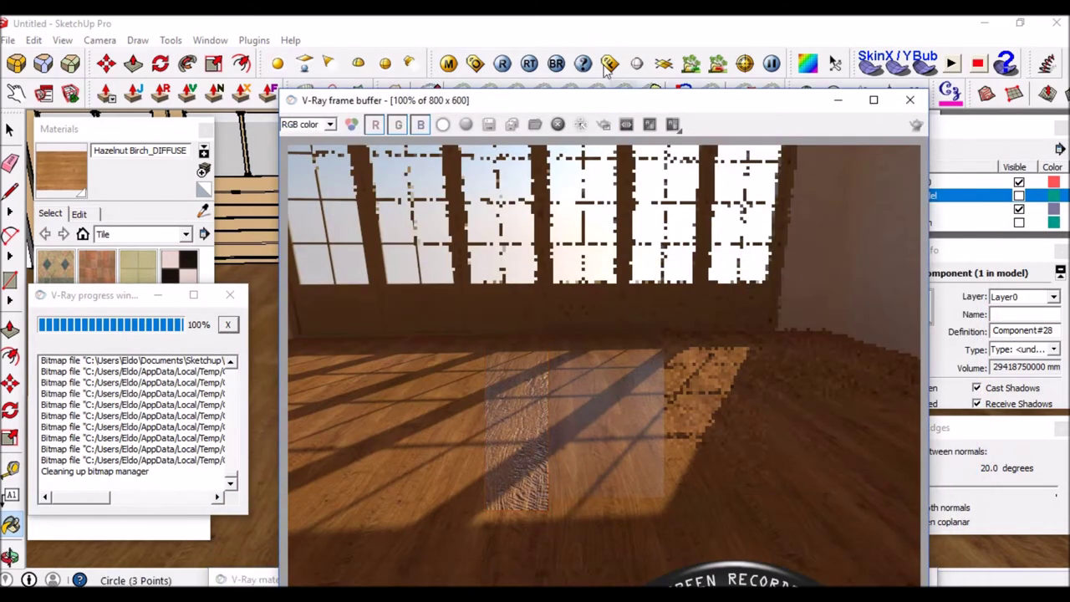
pyautogui.moveTo(597, 100); pyautogui.dragTo(415, 109)
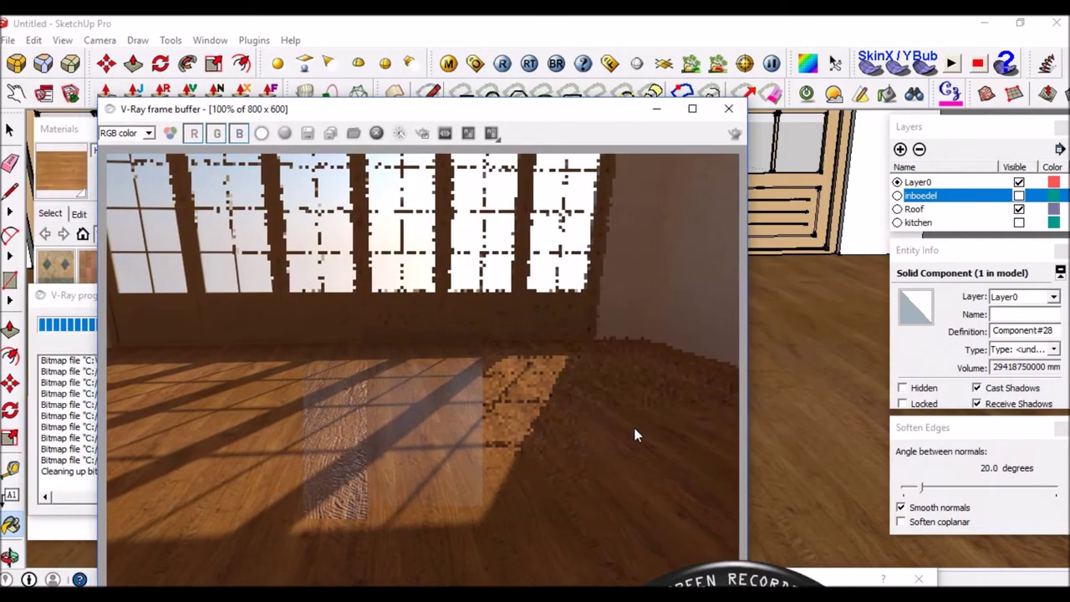
pyautogui.click(835, 583)
pyautogui.moveTo(832, 577); pyautogui.dragTo(829, 162)
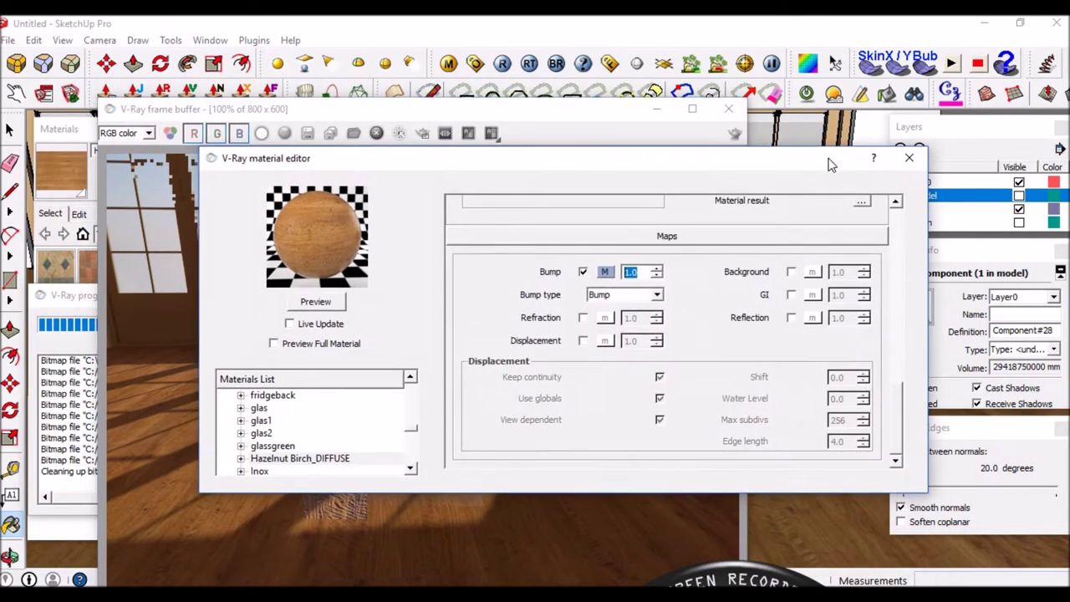
pyautogui.write('.1')
pyautogui.click(909, 157)
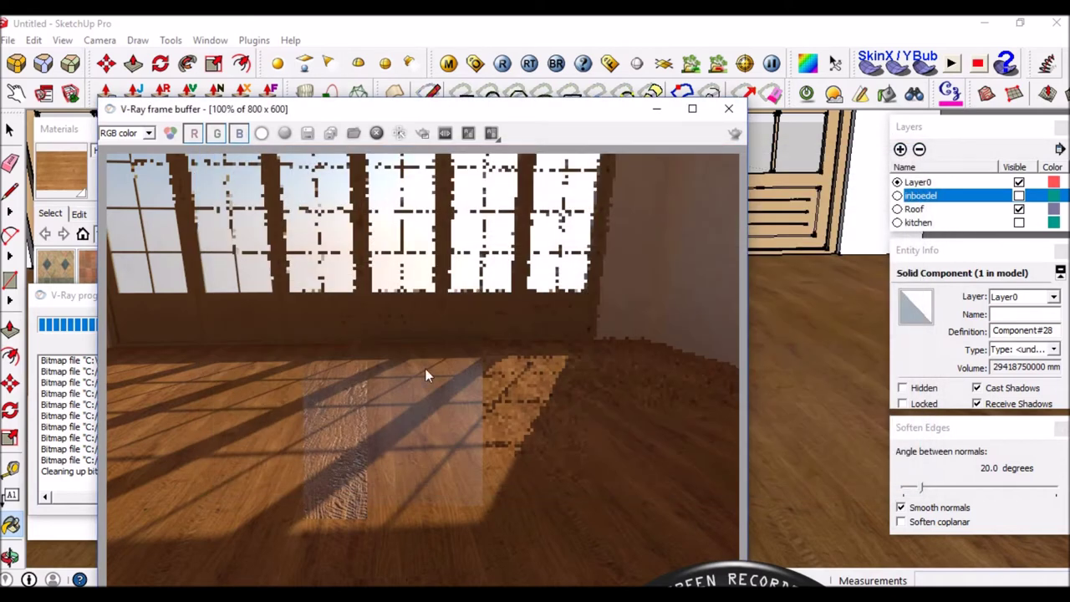
# Re-render the floor region with the weaker bump.
pyautogui.moveTo(459, 108); pyautogui.dragTo(695, 103)
pyautogui.click(659, 127)
pyautogui.click(502, 66)
pyautogui.click(502, 67)
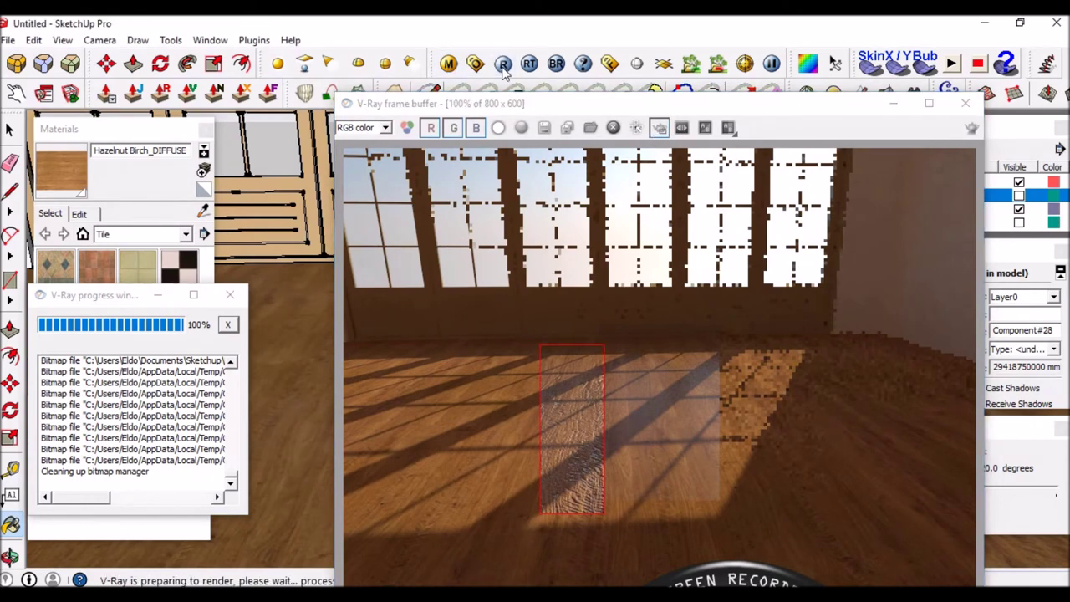
pyautogui.click(659, 127)
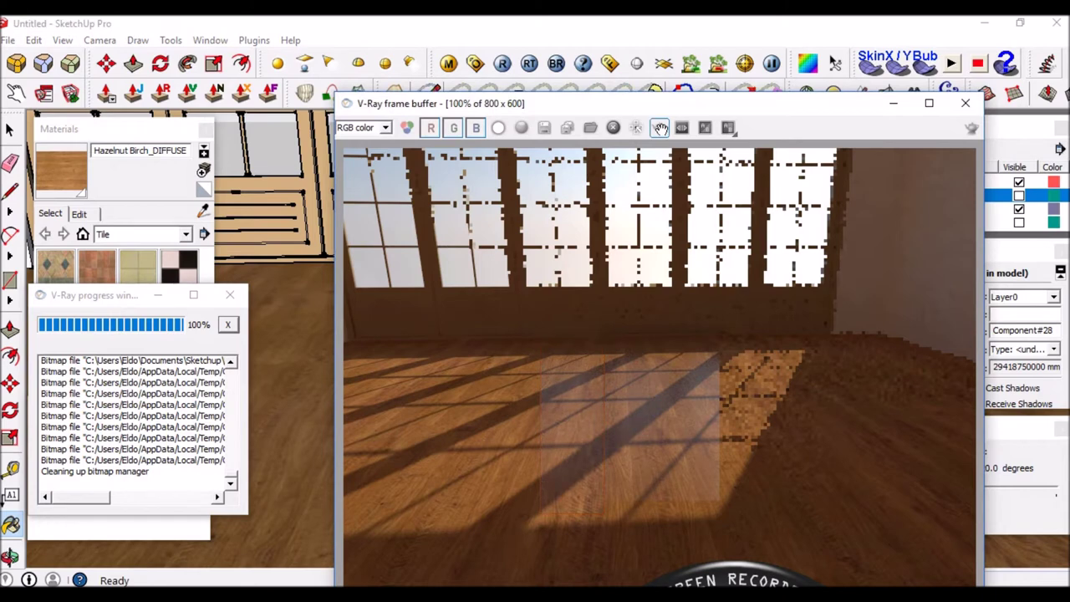
pyautogui.click(659, 127)
pyautogui.click(448, 63)
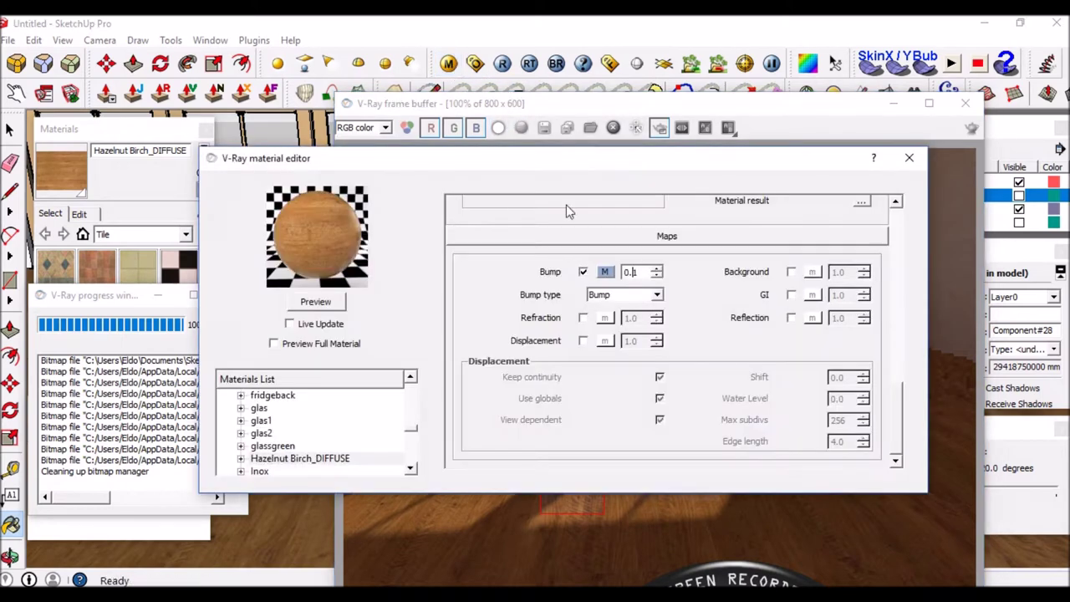
# Set bump to 0.2 and map Reflect glossiness with Hazelnut Birch_DIFFUSEBW.jpg as a TexBitmap.
pyautogui.write('2')
pyautogui.moveTo(903, 401); pyautogui.dragTo(896, 219)
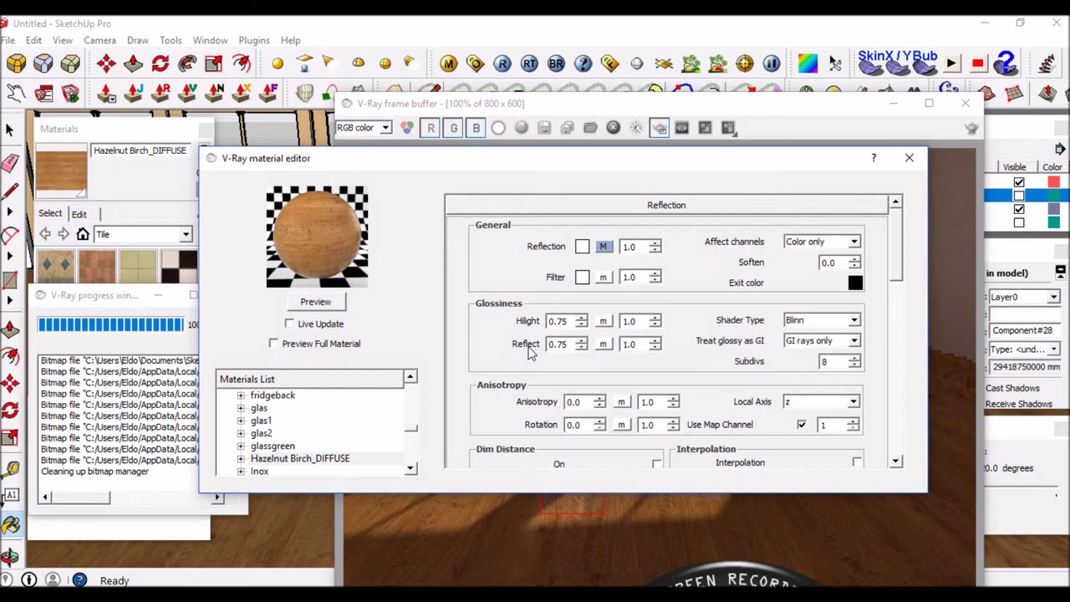
pyautogui.click(604, 345)
pyautogui.click(327, 327)
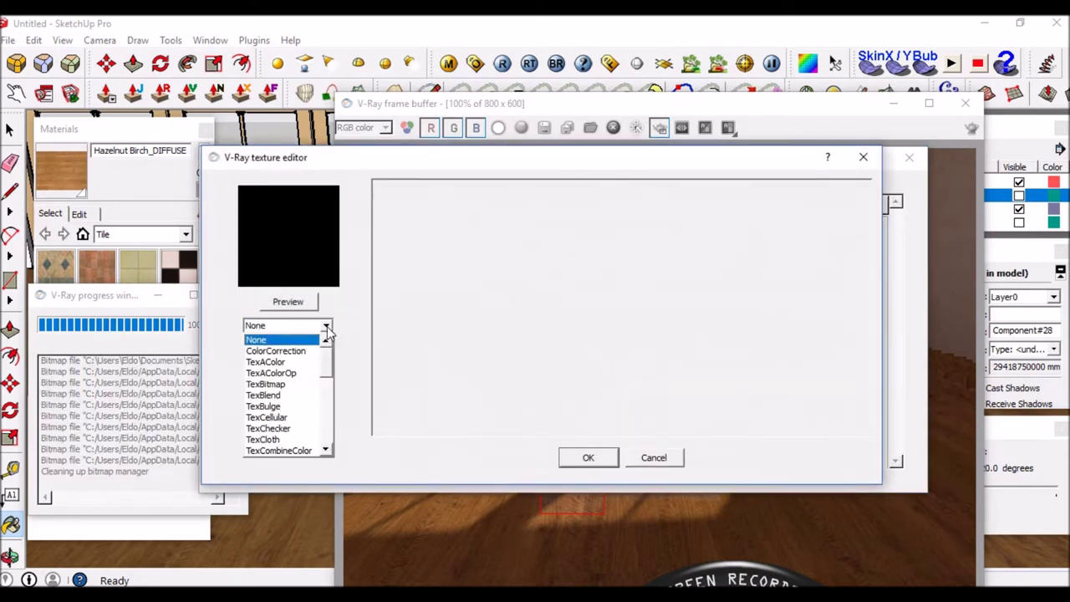
pyautogui.click(272, 387)
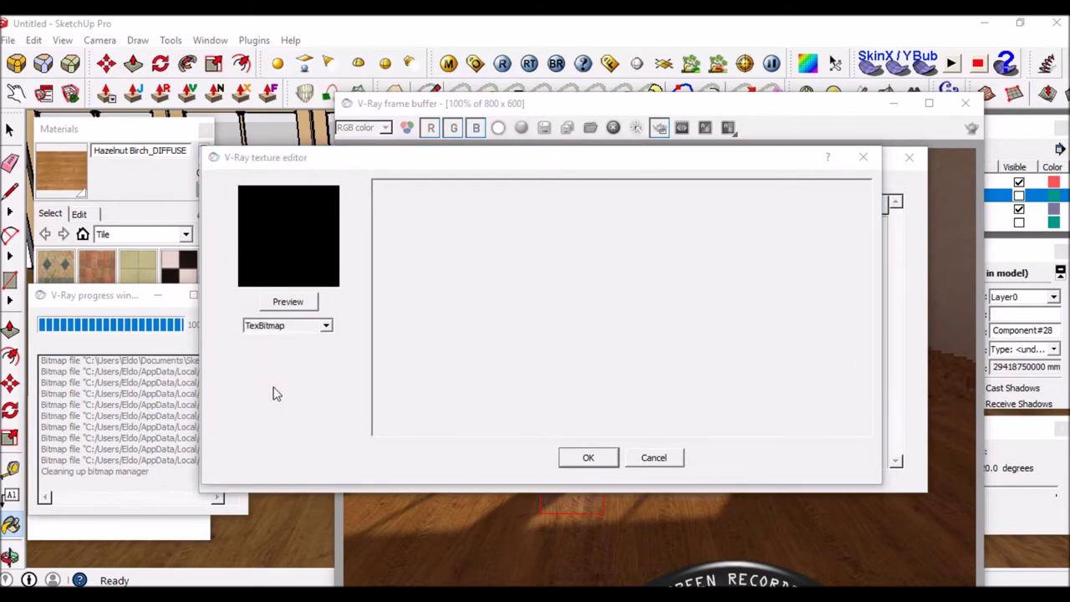
pyautogui.moveTo(801, 205)
pyautogui.mouseDown()
pyautogui.moveTo(793, 316)
pyautogui.moveTo(793, 278)
pyautogui.moveTo(613, 309)
pyautogui.mouseUp()
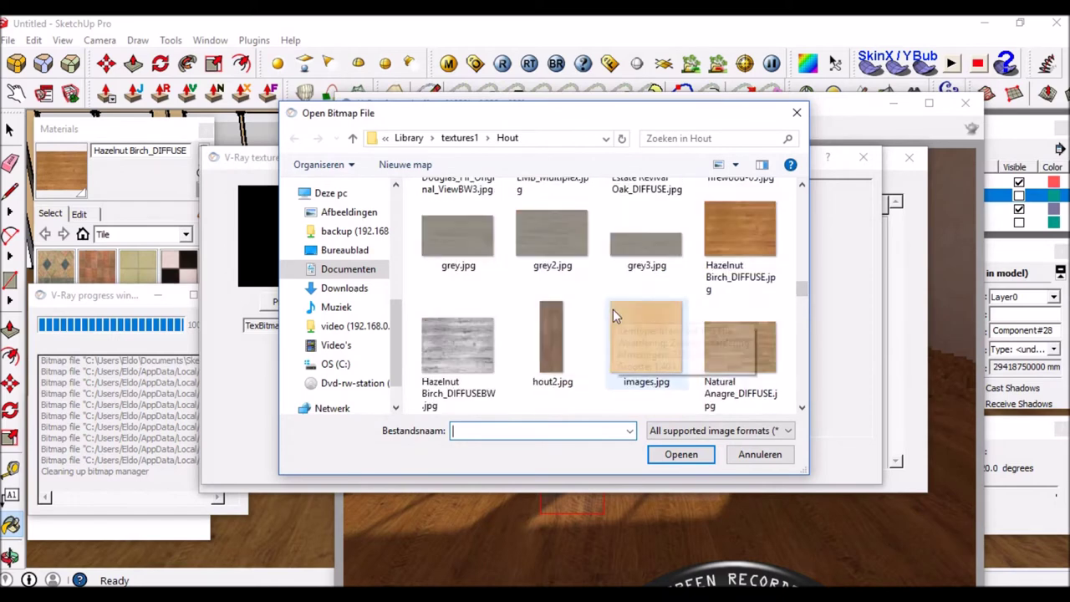
pyautogui.click(452, 341)
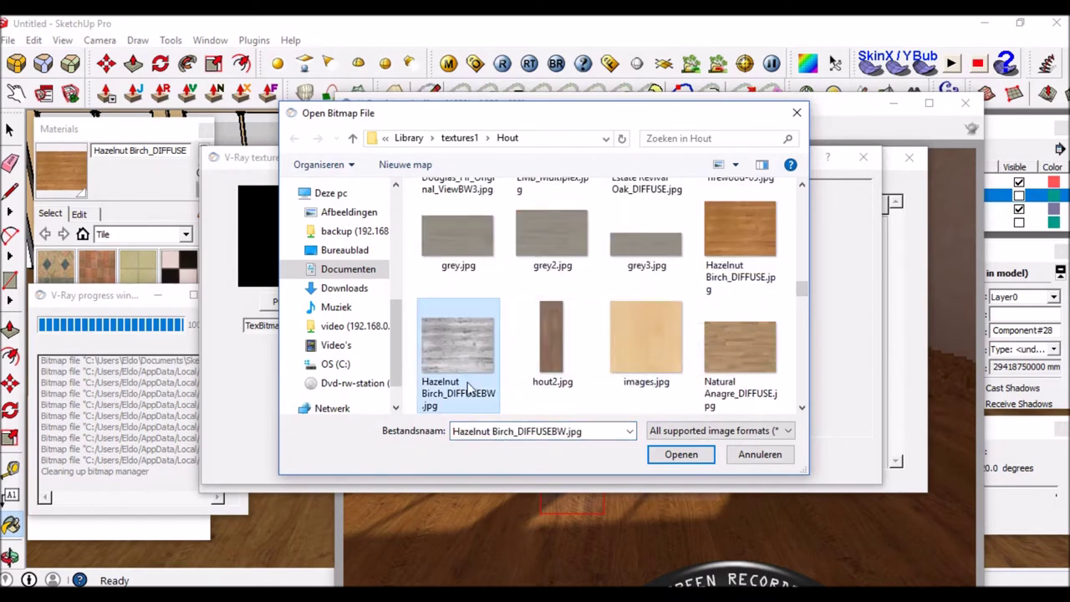
pyautogui.moveTo(457, 351)
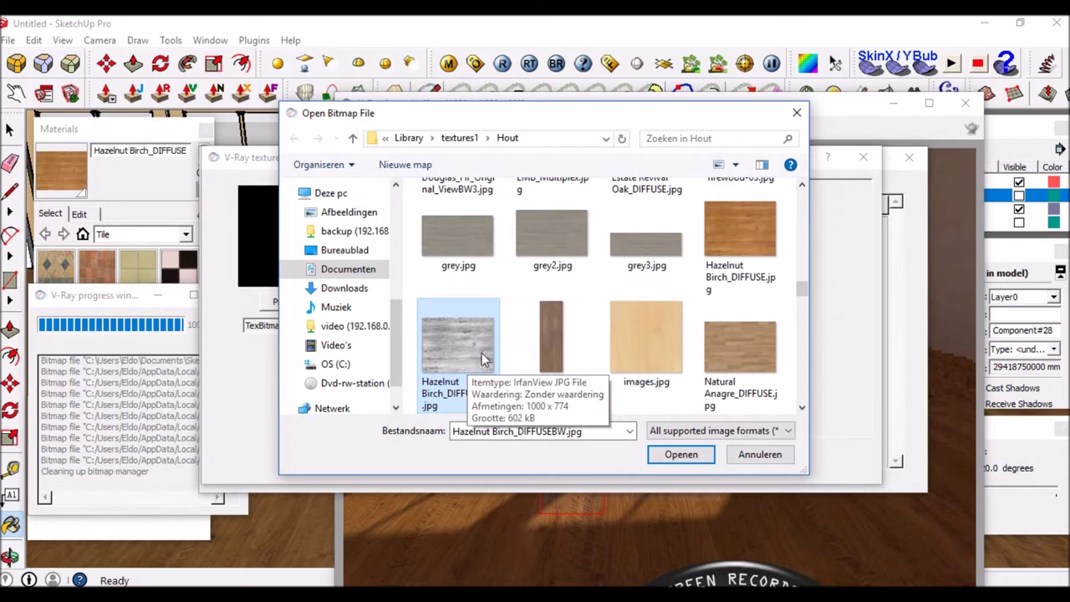
pyautogui.click(675, 457)
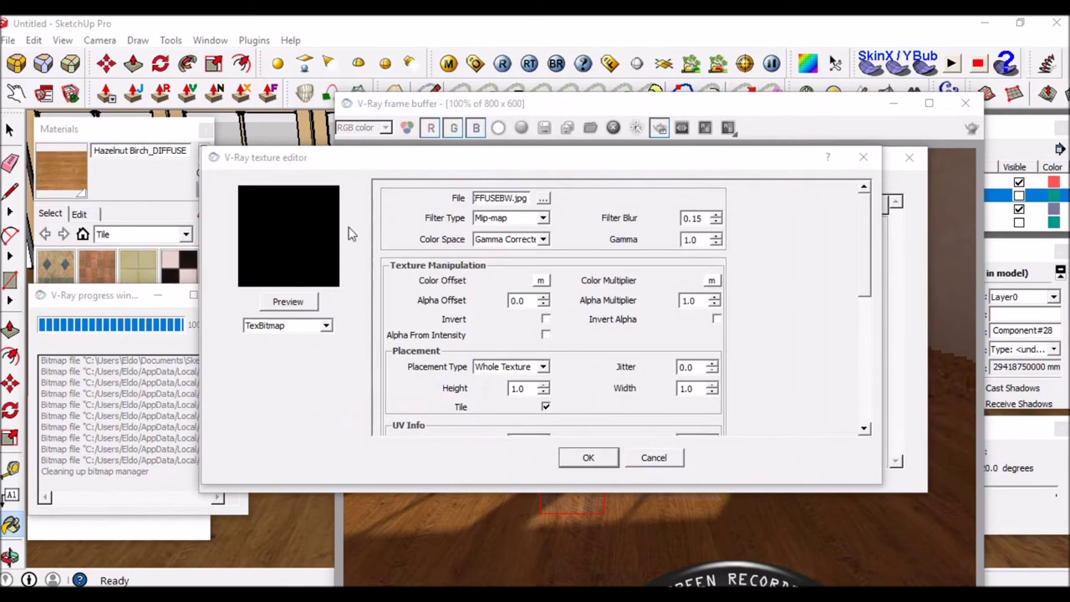
pyautogui.click(588, 461)
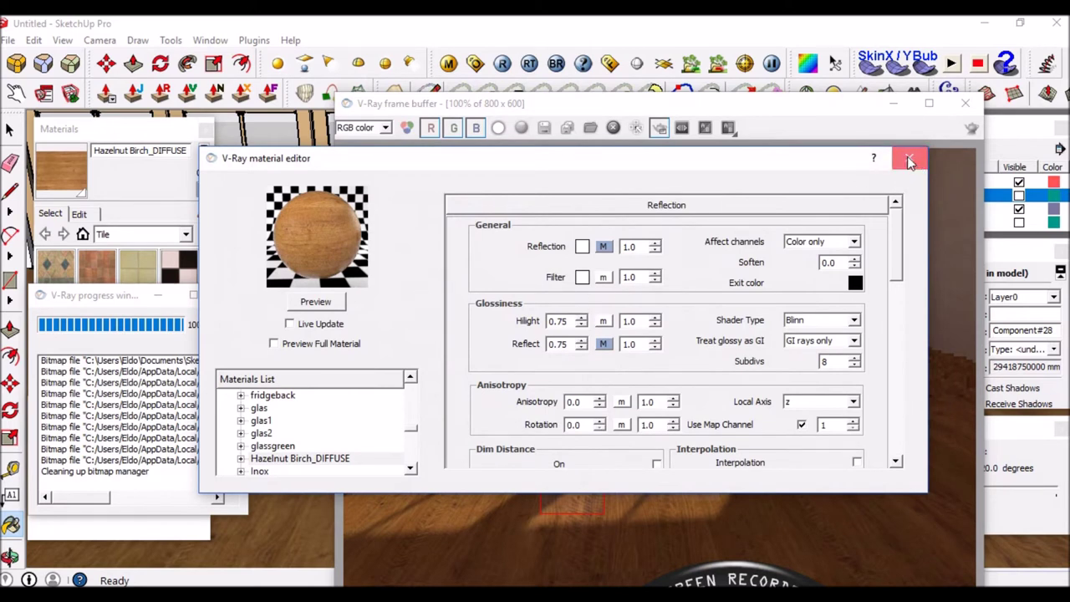
# Close the material editor and render a region drawn over the sunlit birch floor.
pyautogui.click(911, 162)
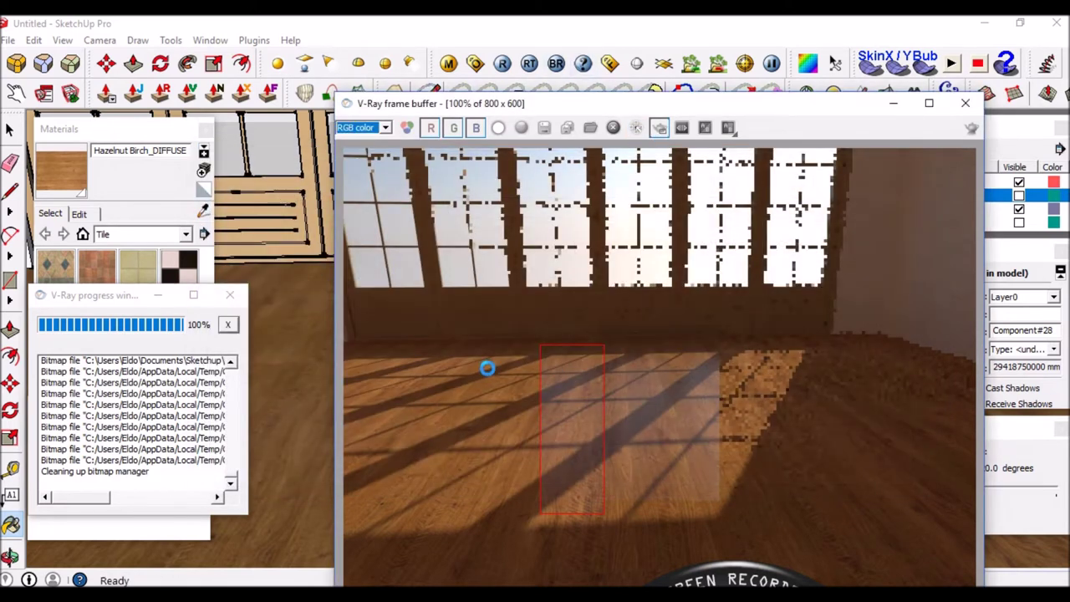
pyautogui.moveTo(461, 345); pyautogui.dragTo(522, 429)
pyautogui.moveTo(546, 524); pyautogui.dragTo(544, 521)
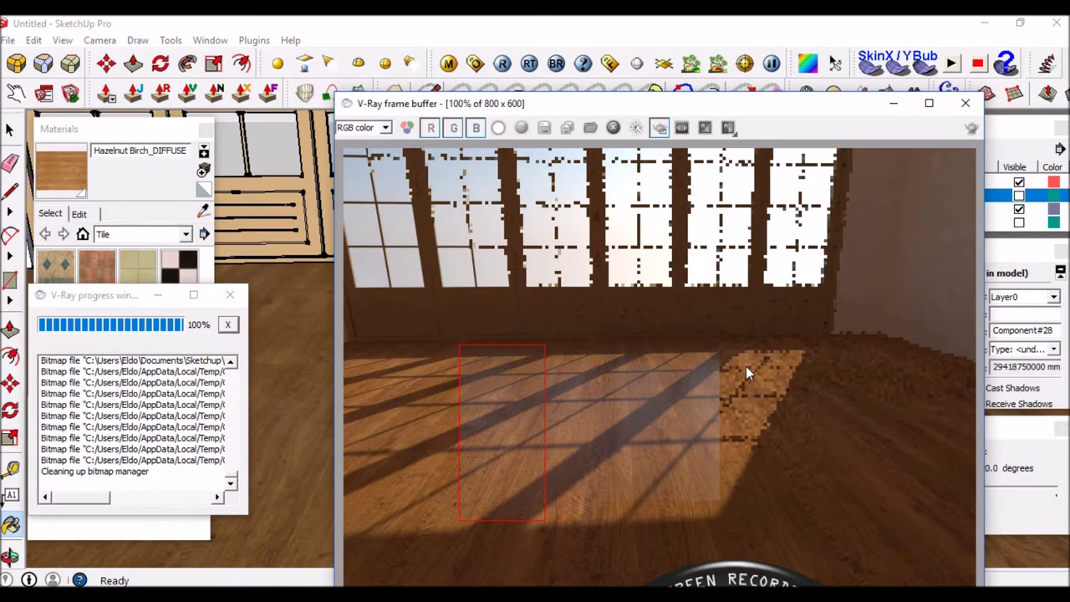
pyautogui.moveTo(713, 368)
pyautogui.mouseDown()
pyautogui.moveTo(812, 524)
pyautogui.moveTo(864, 530)
pyautogui.mouseUp()
pyautogui.click(503, 66)
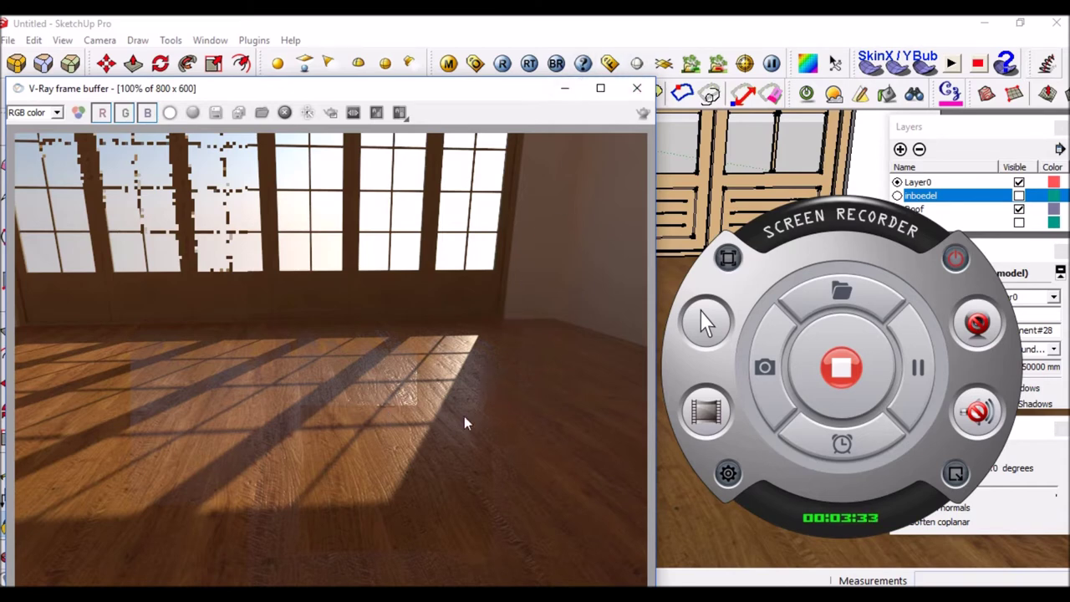
# Lower the Hazelnut Birch floor material's bump amount to 0.06 in the V-Ray material editor.
pyautogui.click(565, 89)
pyautogui.click(448, 64)
pyautogui.moveTo(582, 169); pyautogui.dragTo(495, 159)
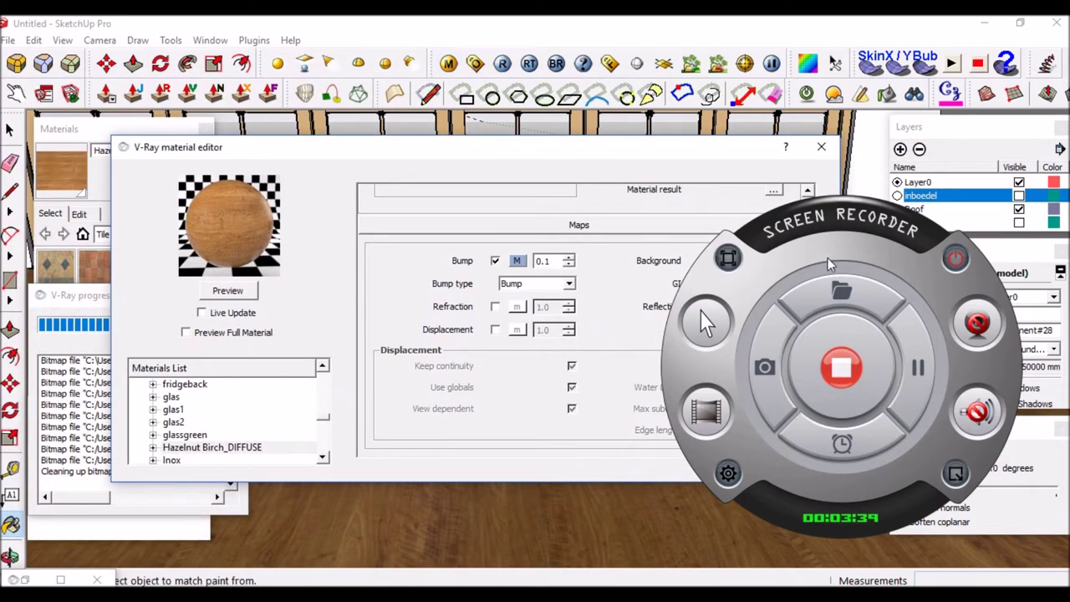
pyautogui.moveTo(810, 219); pyautogui.dragTo(714, 556)
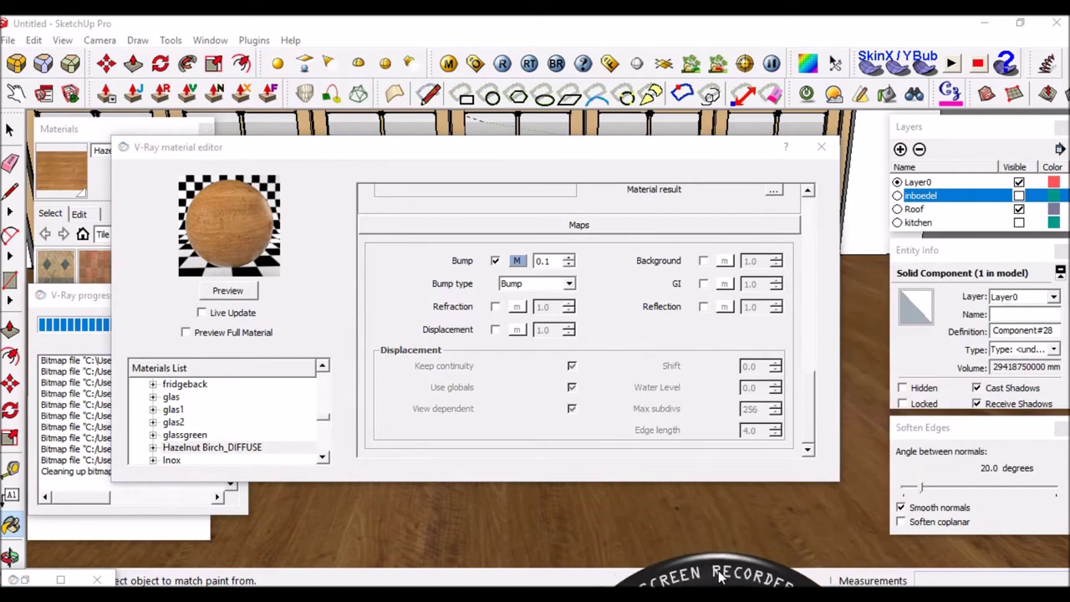
pyautogui.click(545, 265)
pyautogui.write('0.06')
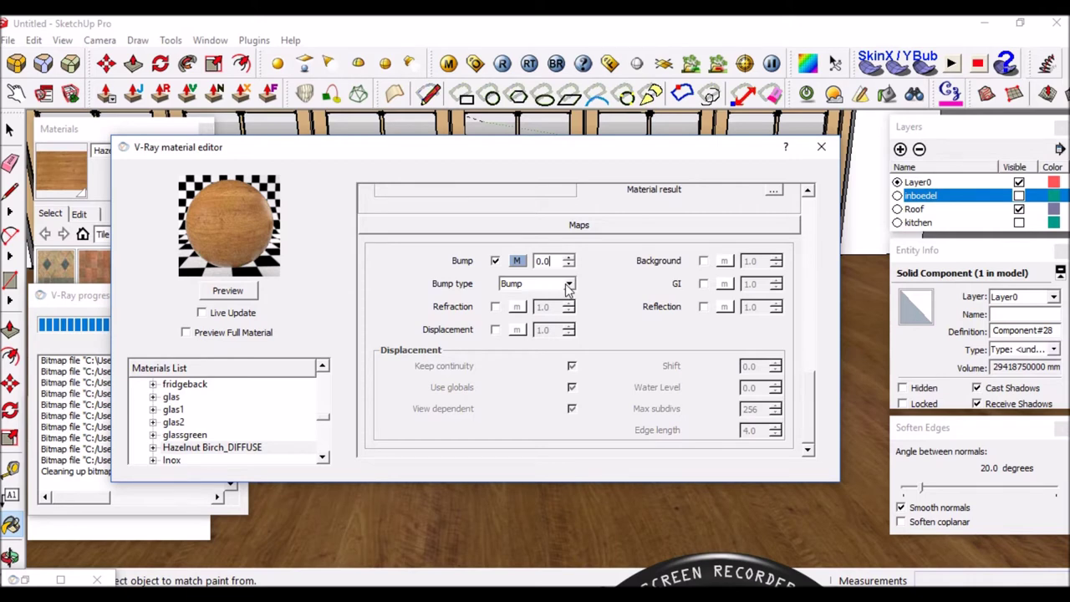
pyautogui.click(818, 150)
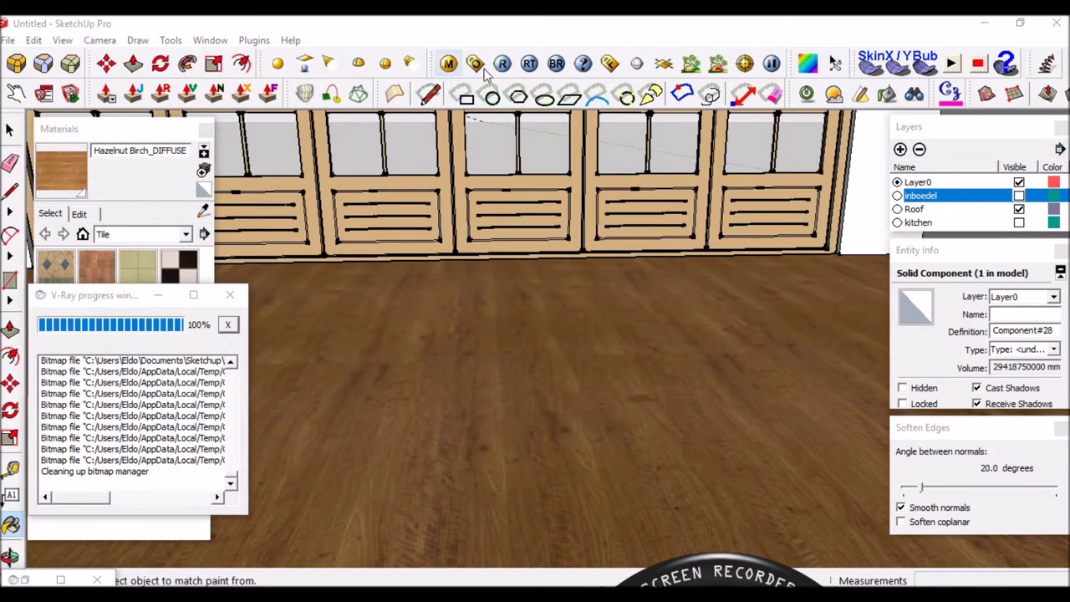
# Expand the V-Ray Environment settings and glance at the current rendered image.
pyautogui.click(475, 65)
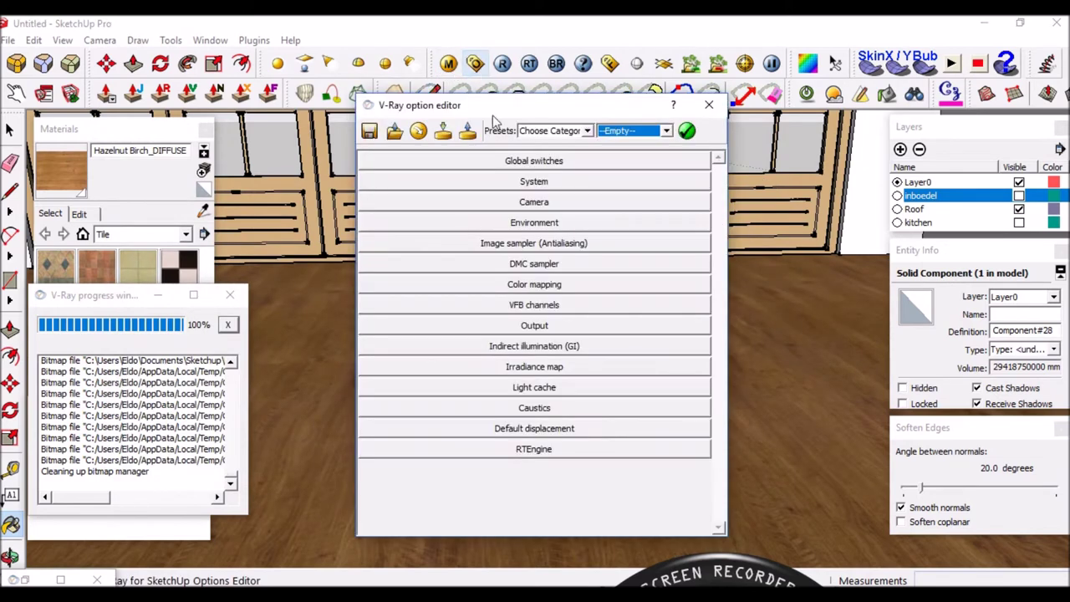
pyautogui.click(548, 222)
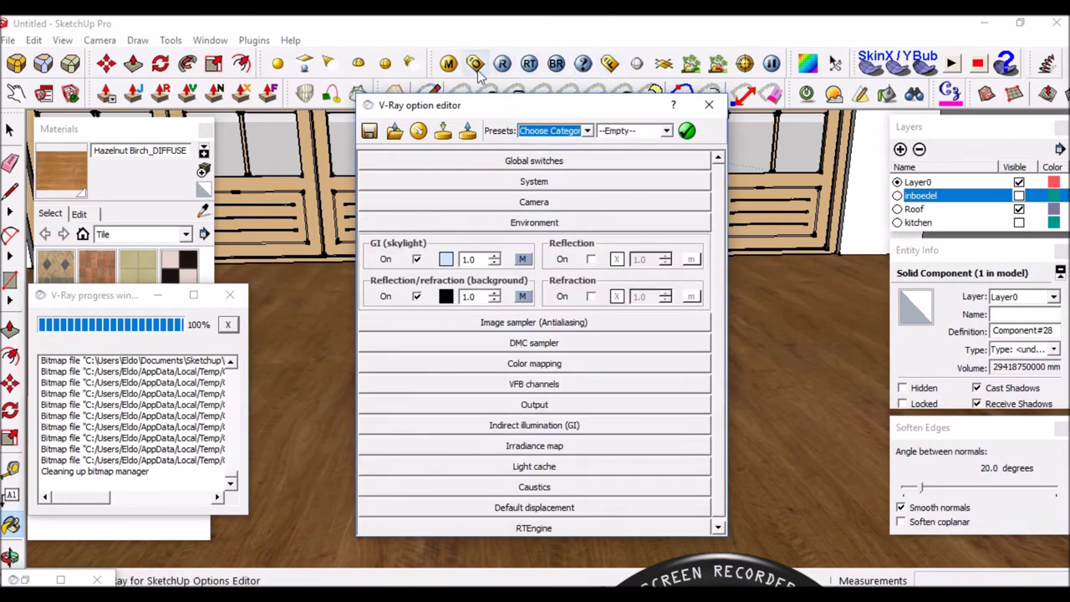
pyautogui.click(610, 65)
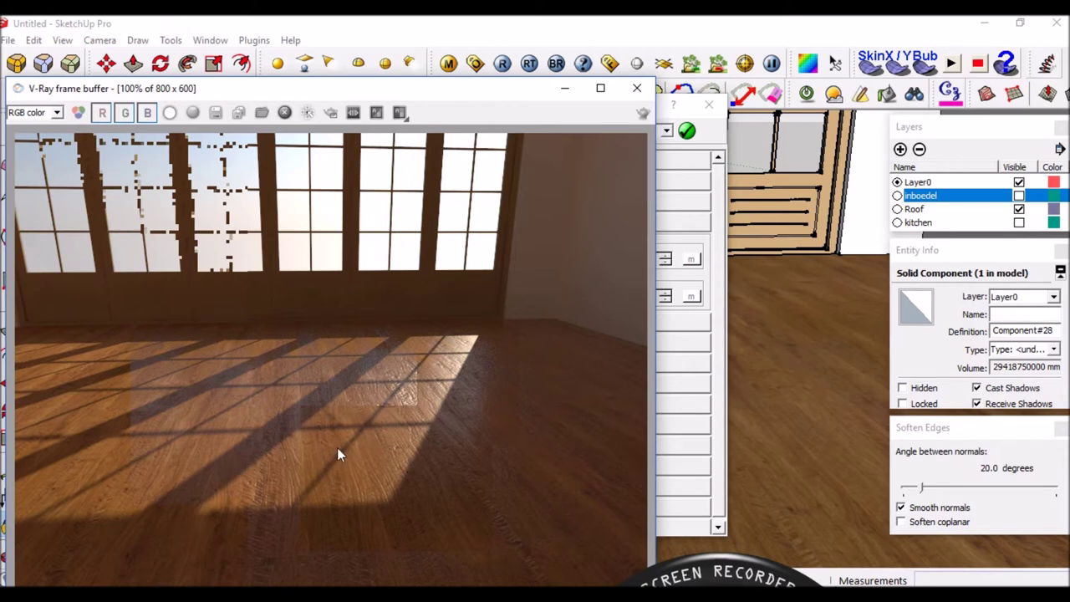
pyautogui.click(475, 65)
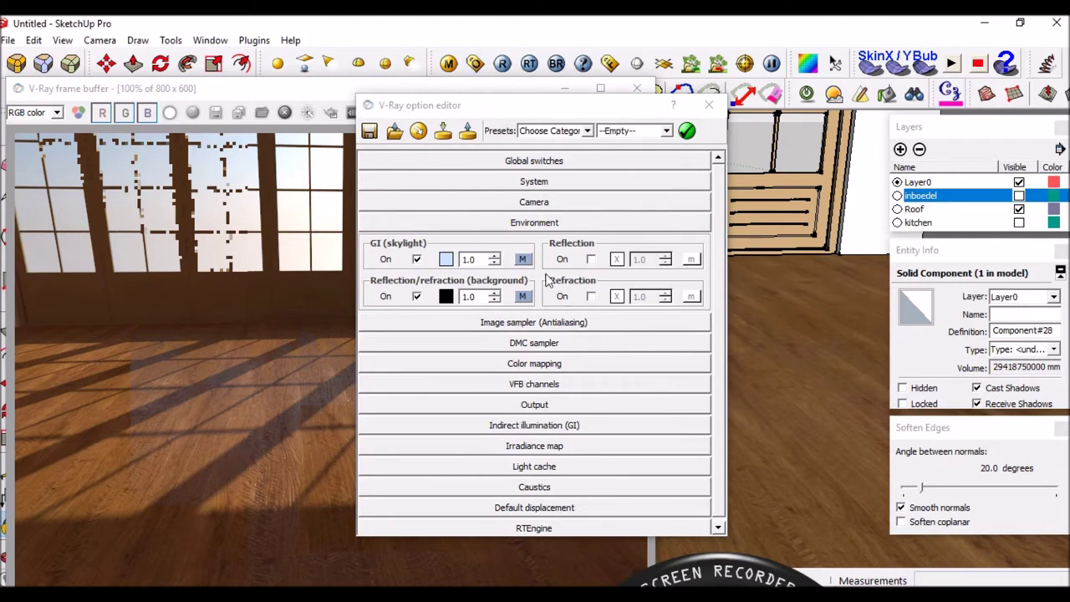
# Set the GI skylight sky texture's sun size to 4.0.
pyautogui.click(523, 260)
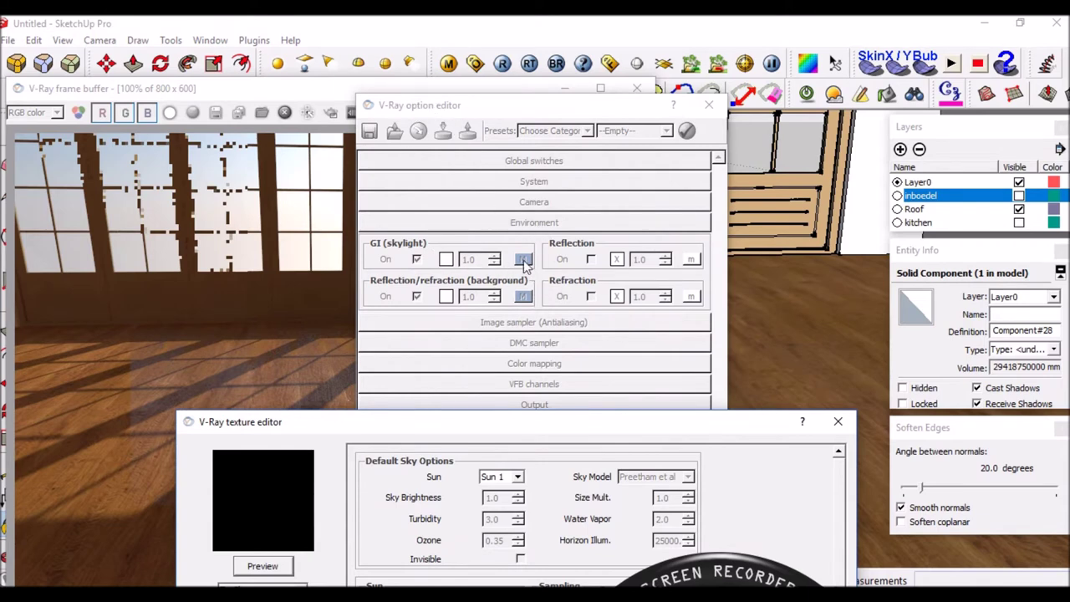
pyautogui.moveTo(537, 426); pyautogui.dragTo(604, 156)
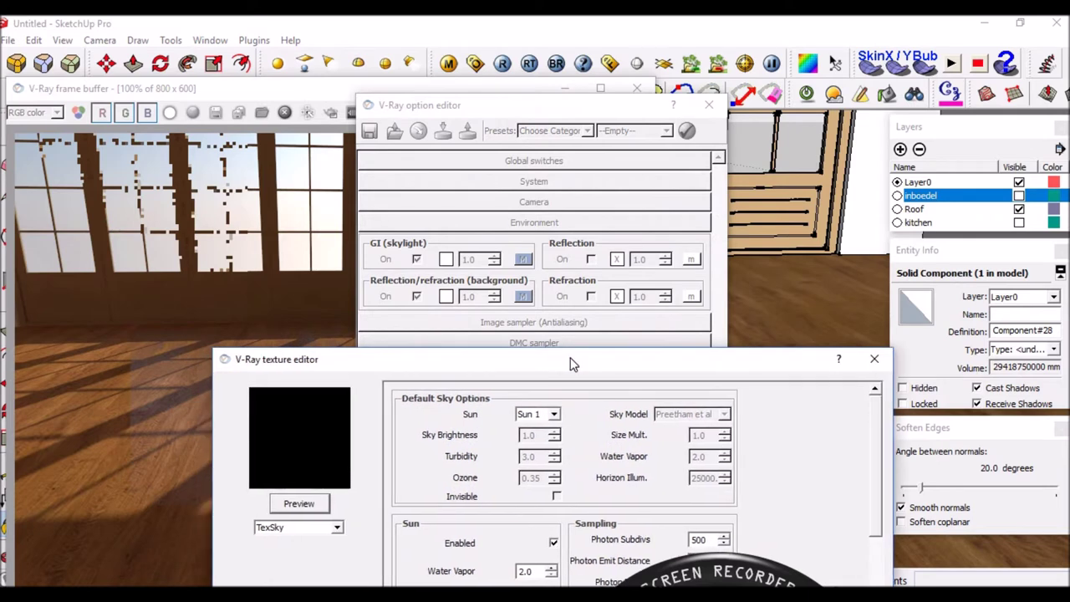
pyautogui.click(566, 389)
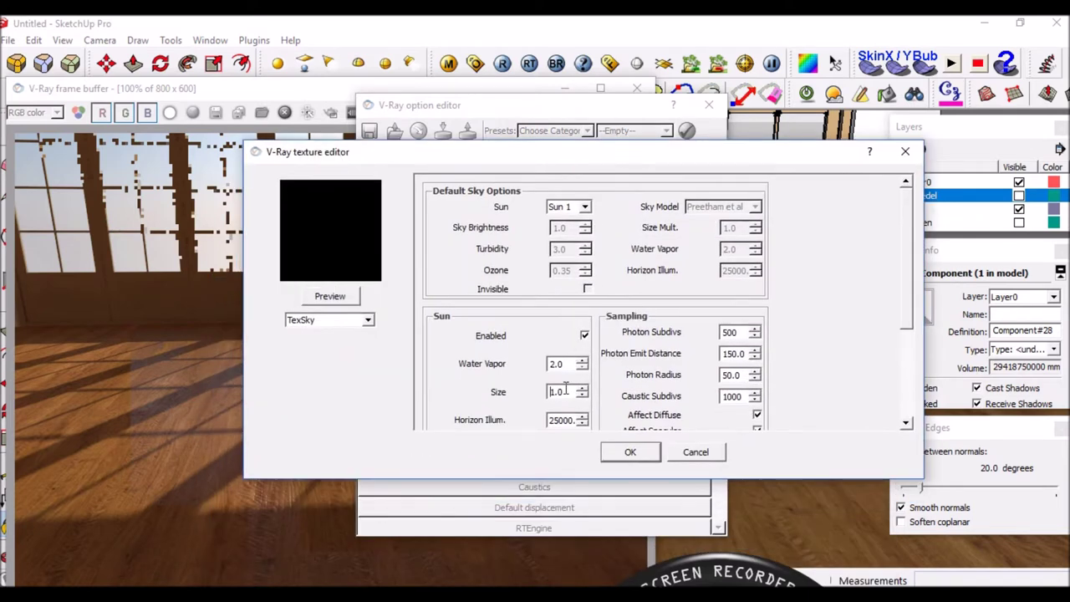
pyautogui.moveTo(910, 301); pyautogui.dragTo(896, 387)
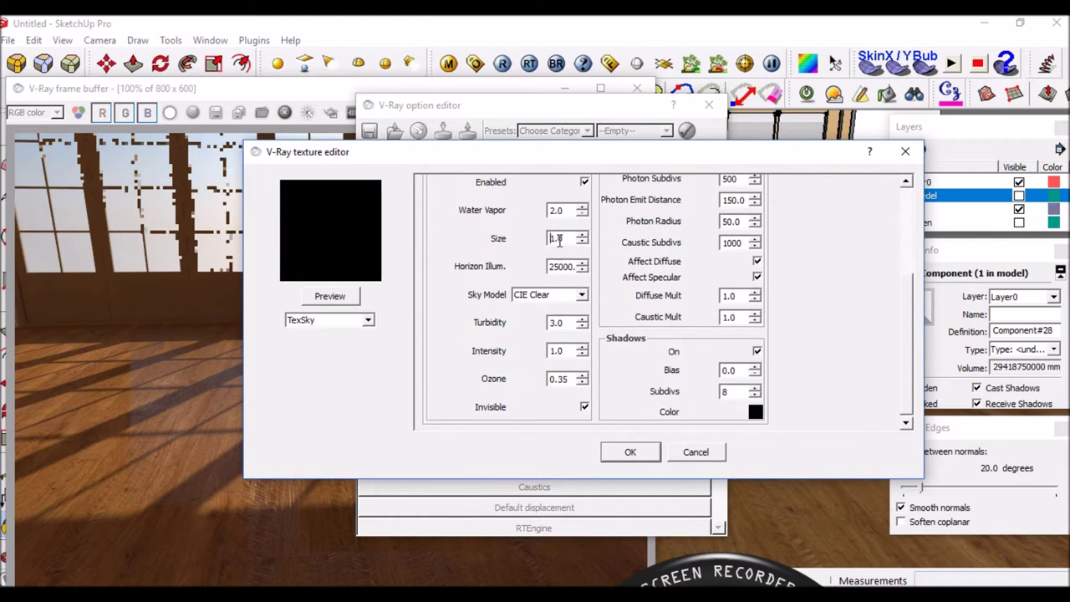
pyautogui.scroll(1, 544, 251)
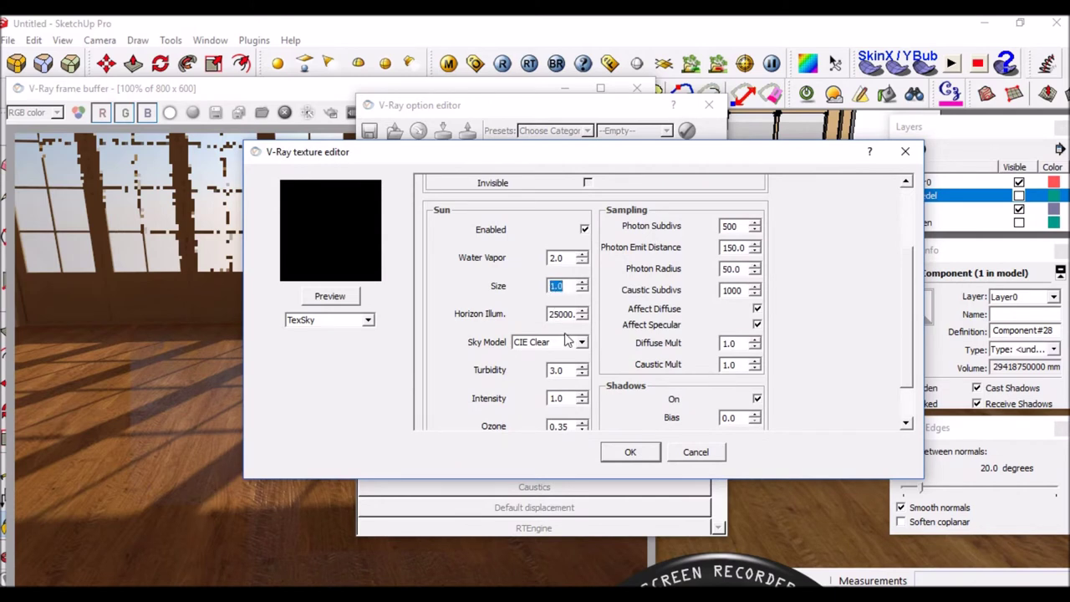
pyautogui.write('4')
pyautogui.click(627, 455)
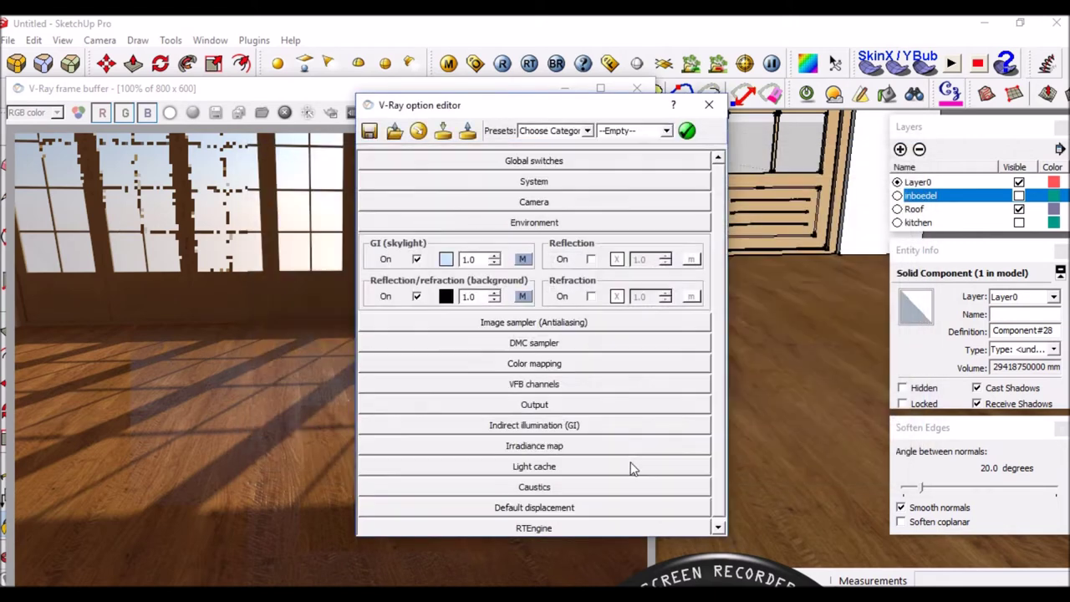
# Enable region rendering and mark a larger render region over the lower floor.
pyautogui.click(709, 105)
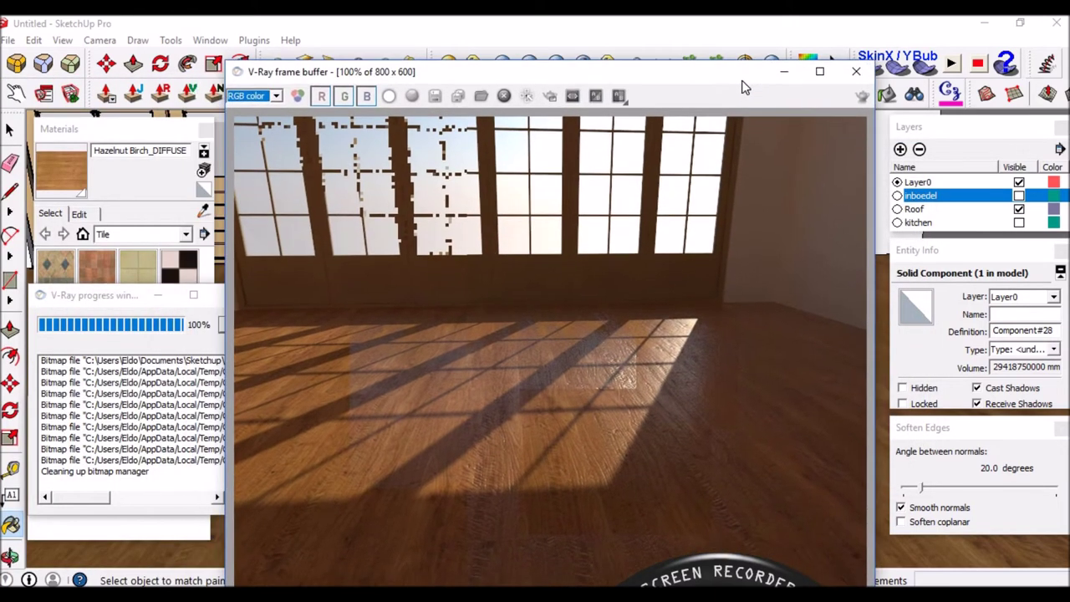
pyautogui.click(549, 95)
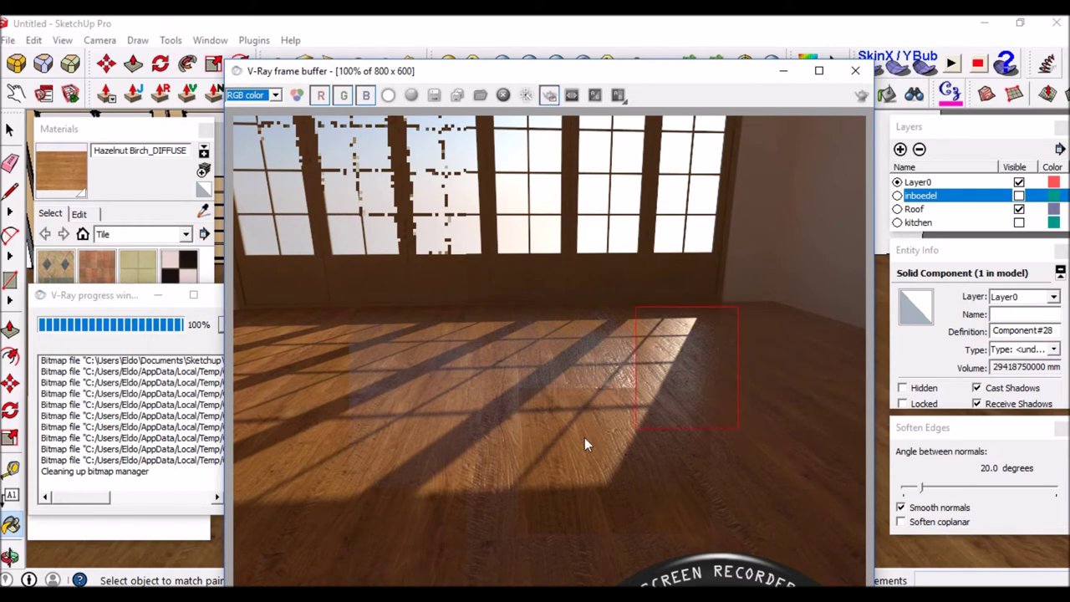
pyautogui.moveTo(388, 395); pyautogui.dragTo(598, 517)
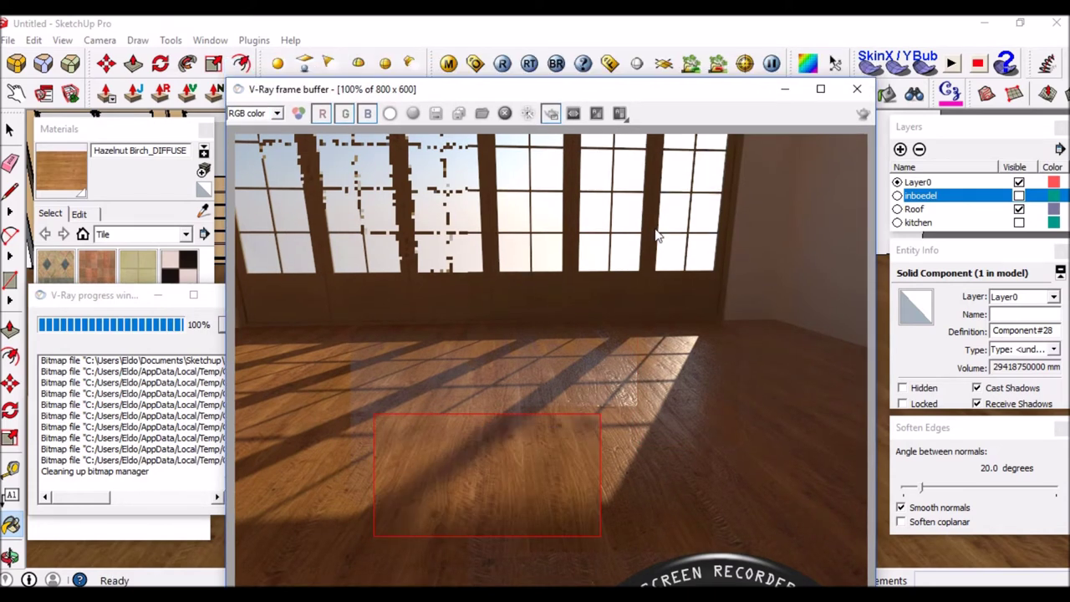
# Reopen the sky texture settings to verify the sun size reads 4.0.
pyautogui.click(474, 65)
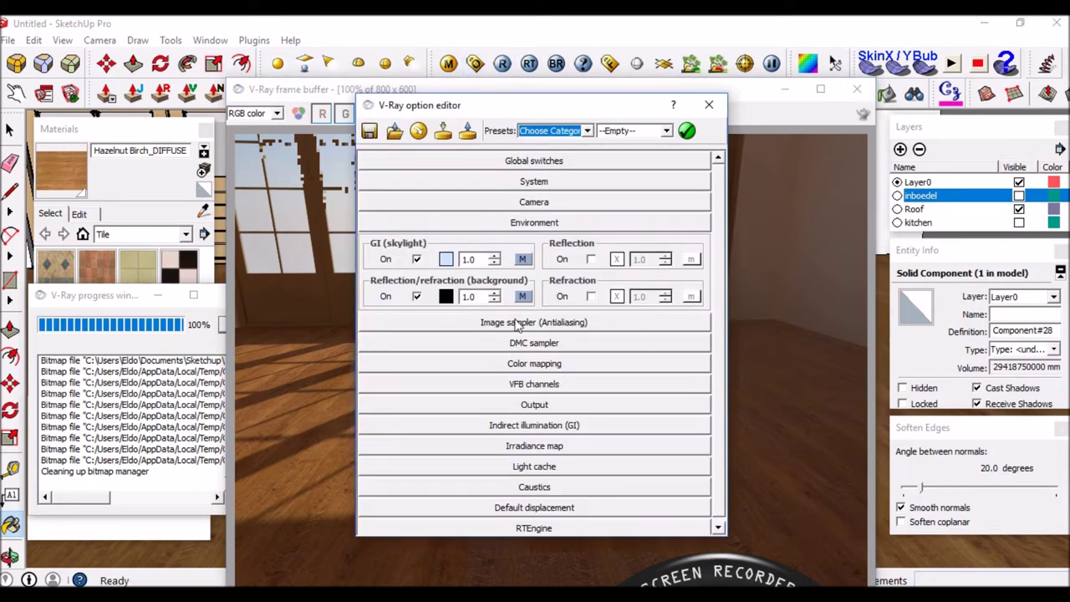
pyautogui.click(523, 261)
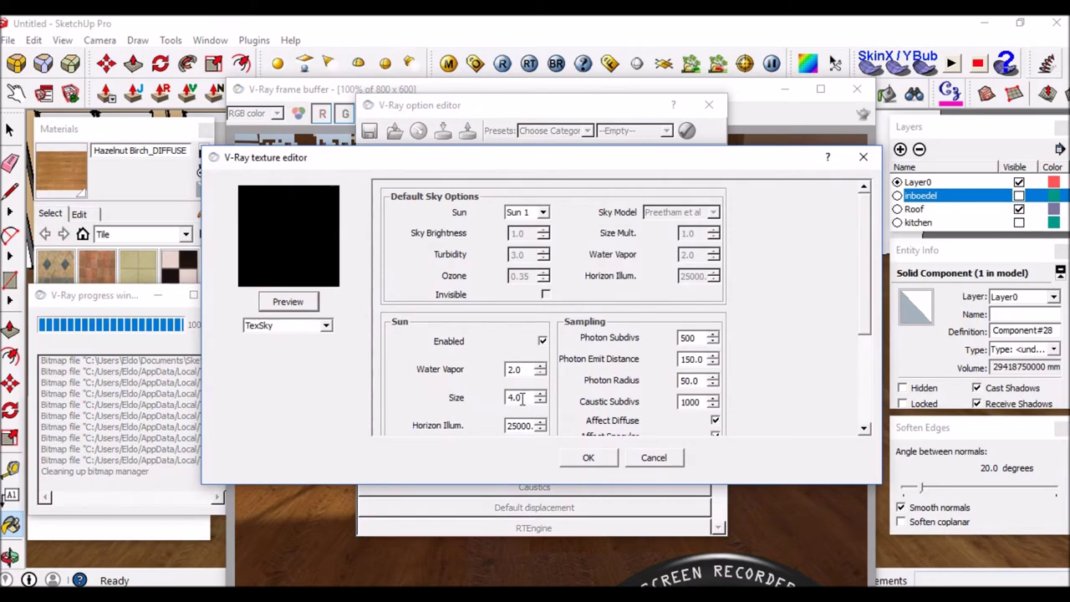
pyautogui.moveTo(525, 398); pyautogui.dragTo(504, 401)
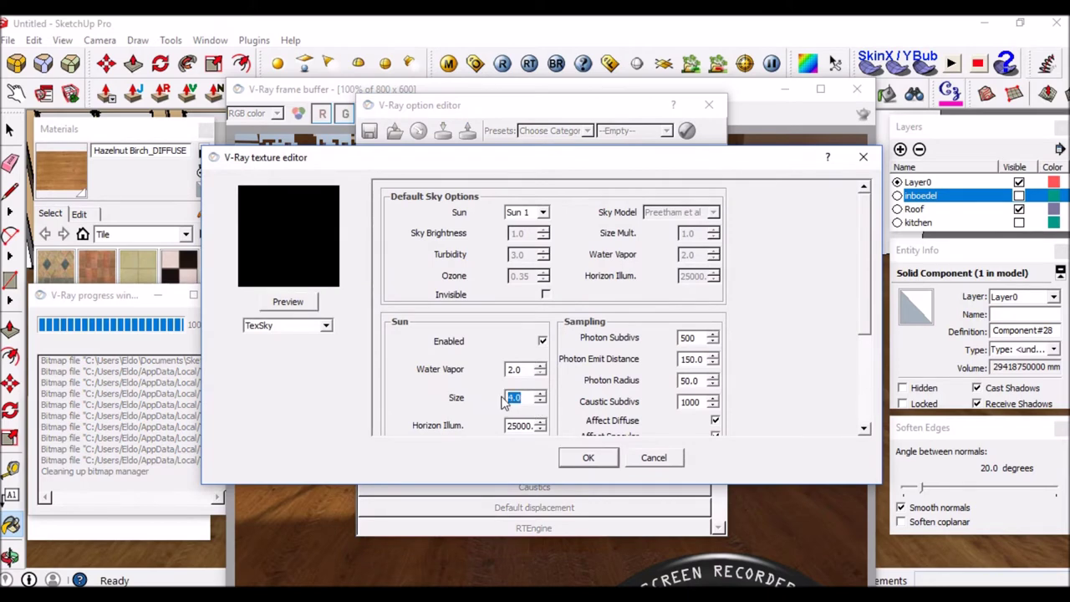
pyautogui.write('2')
pyautogui.click(587, 458)
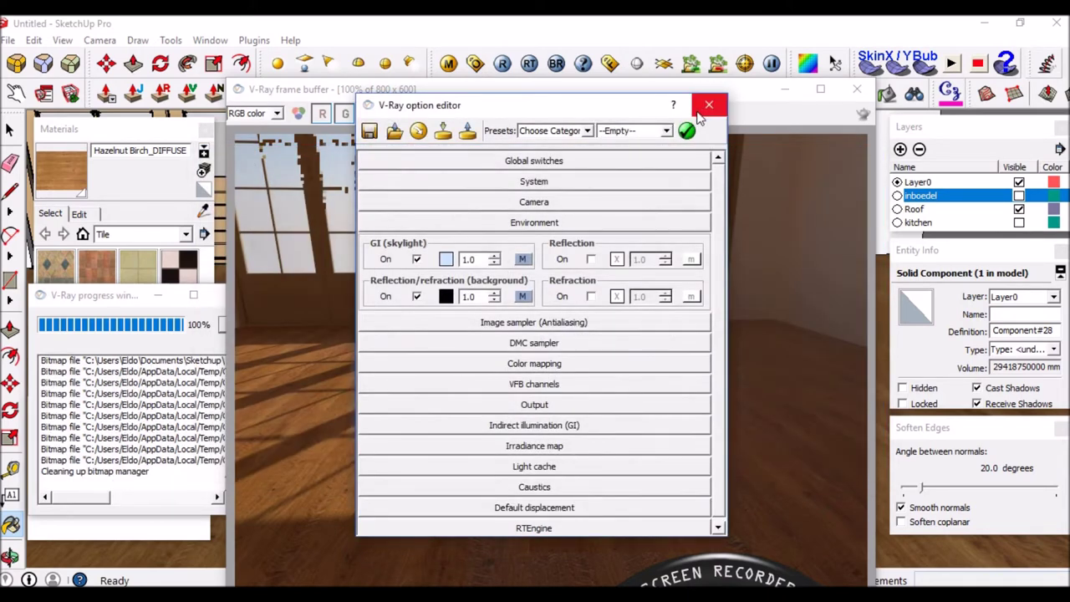
pyautogui.click(708, 105)
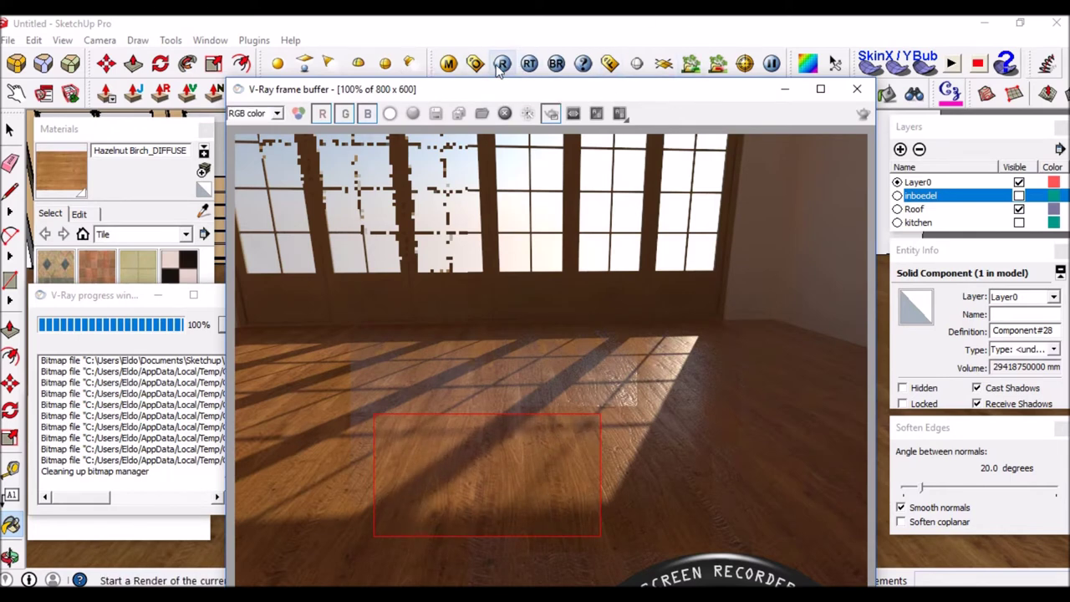
pyautogui.click(476, 64)
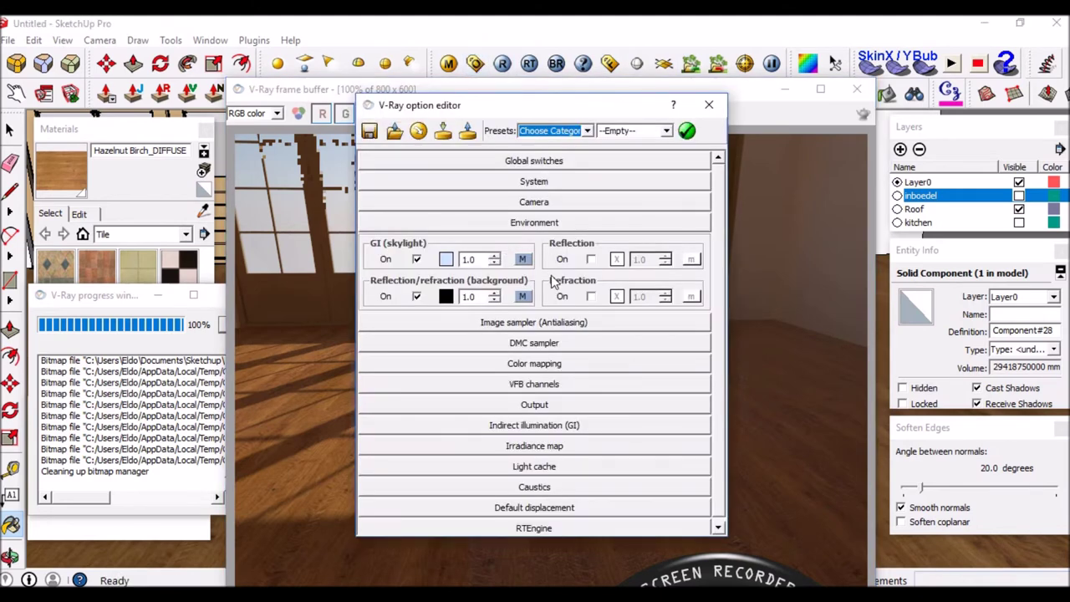
# Change the GI skylight sky texture's sun size from 2.0 to 1.2.
pyautogui.click(524, 260)
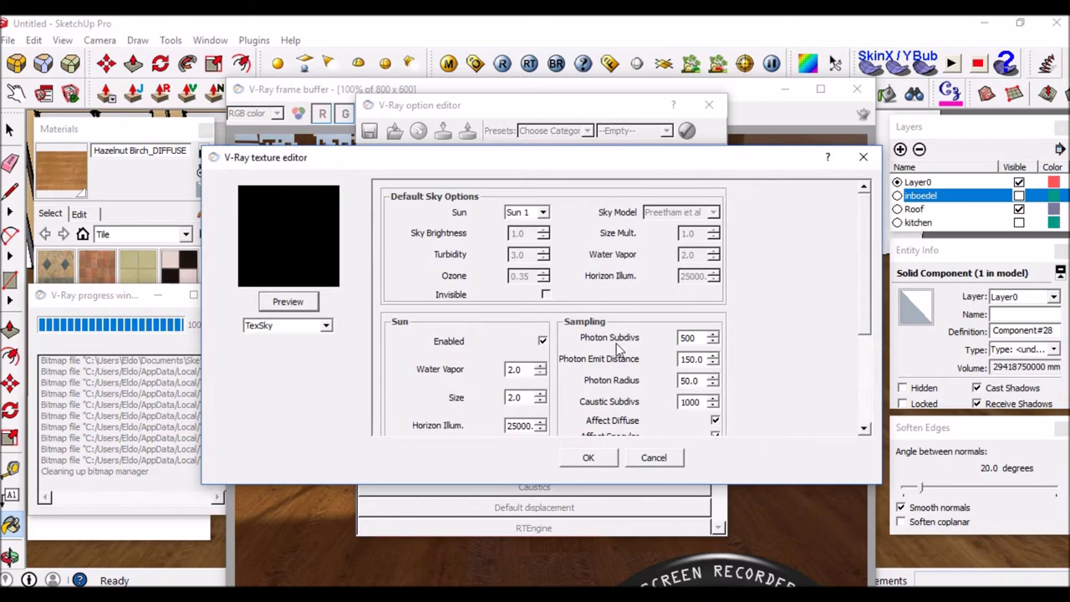
pyautogui.scroll(-1, 555, 351)
pyautogui.scroll(-1, 554, 360)
pyautogui.scroll(2, 553, 357)
pyautogui.scroll(-2, 552, 356)
pyautogui.scroll(-1, 545, 349)
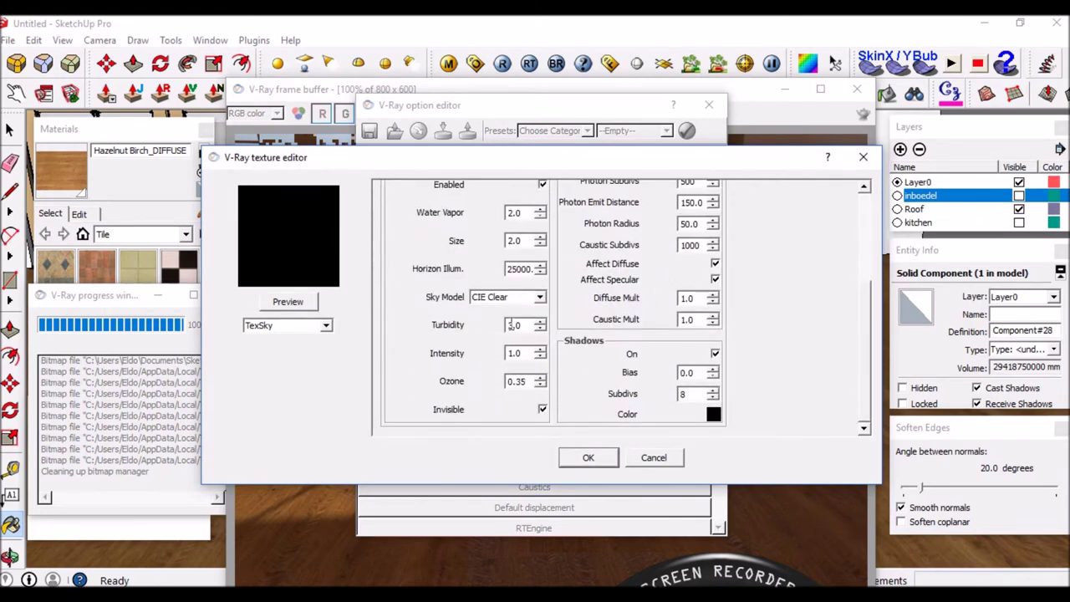
pyautogui.moveTo(525, 242); pyautogui.dragTo(493, 249)
pyautogui.write('1.2')
pyautogui.click(571, 460)
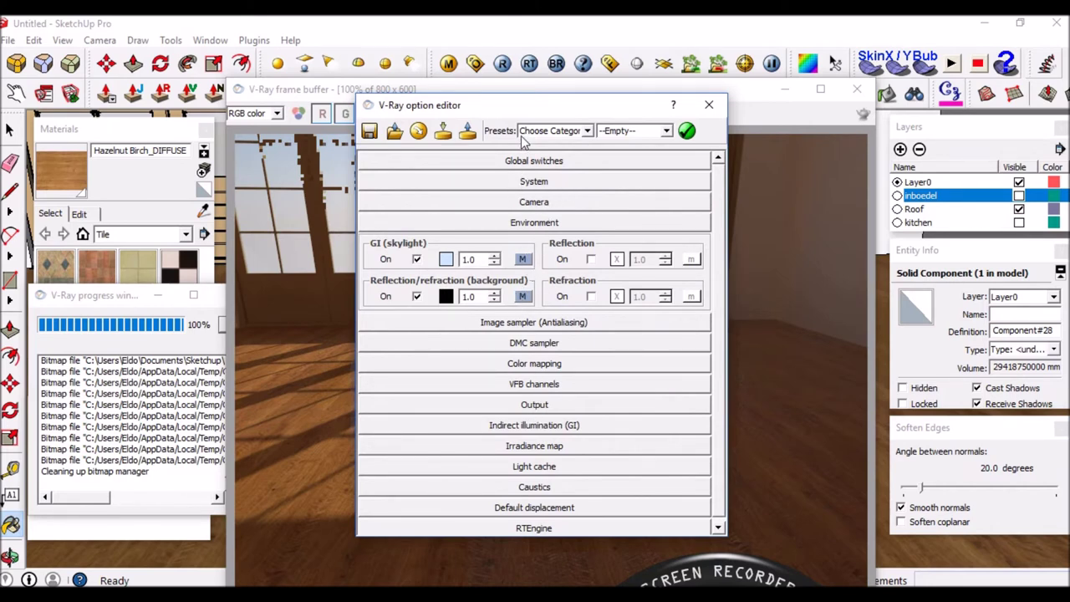
pyautogui.moveTo(528, 107); pyautogui.dragTo(565, 132)
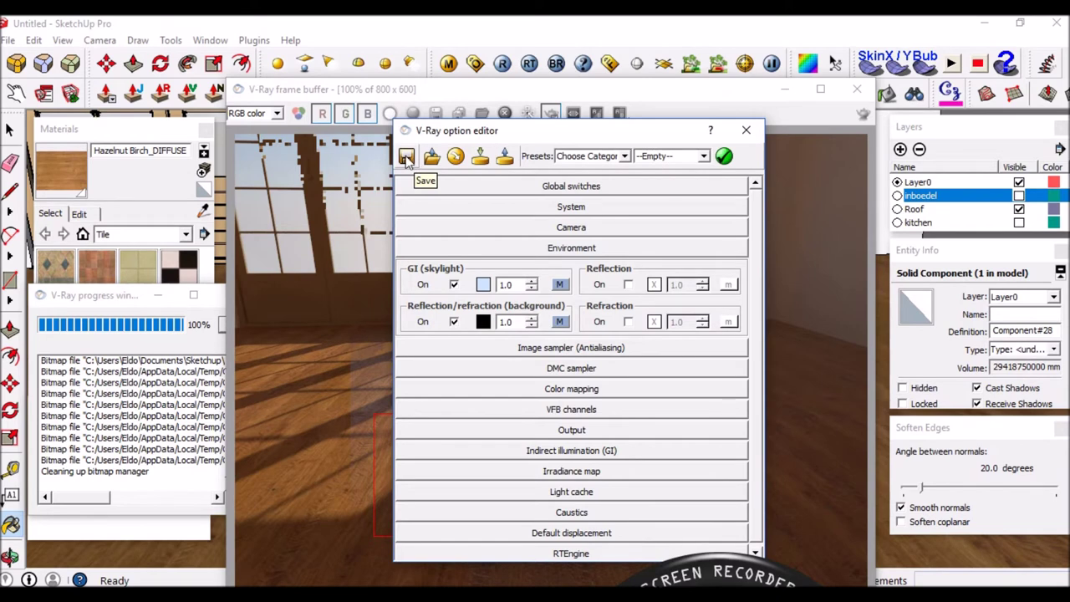
# Save the V-Ray render settings as a visopt file in the rendersettings folder.
pyautogui.click(406, 159)
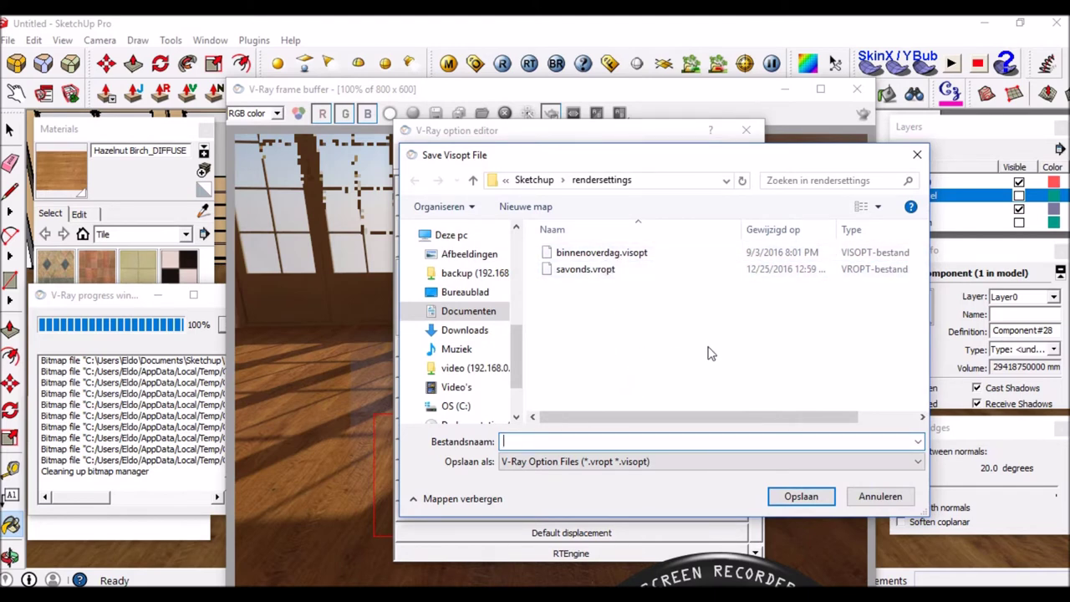
pyautogui.moveTo(667, 161)
pyautogui.mouseDown()
pyautogui.moveTo(740, 170)
pyautogui.moveTo(722, 164)
pyautogui.mouseUp()
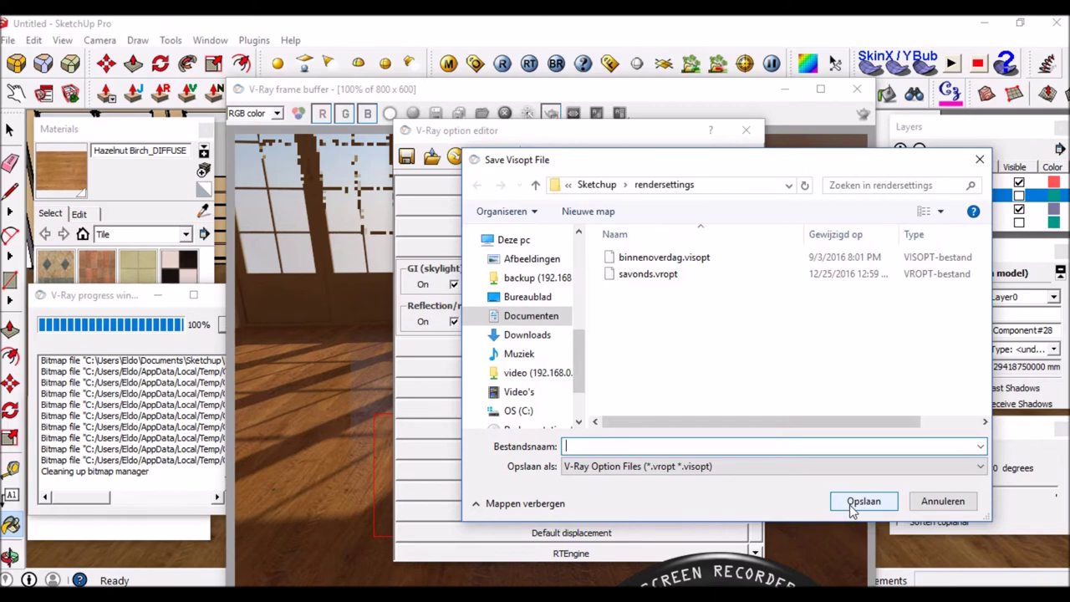
pyautogui.moveTo(744, 169)
pyautogui.mouseDown()
pyautogui.moveTo(730, 142)
pyautogui.moveTo(684, 176)
pyautogui.mouseUp()
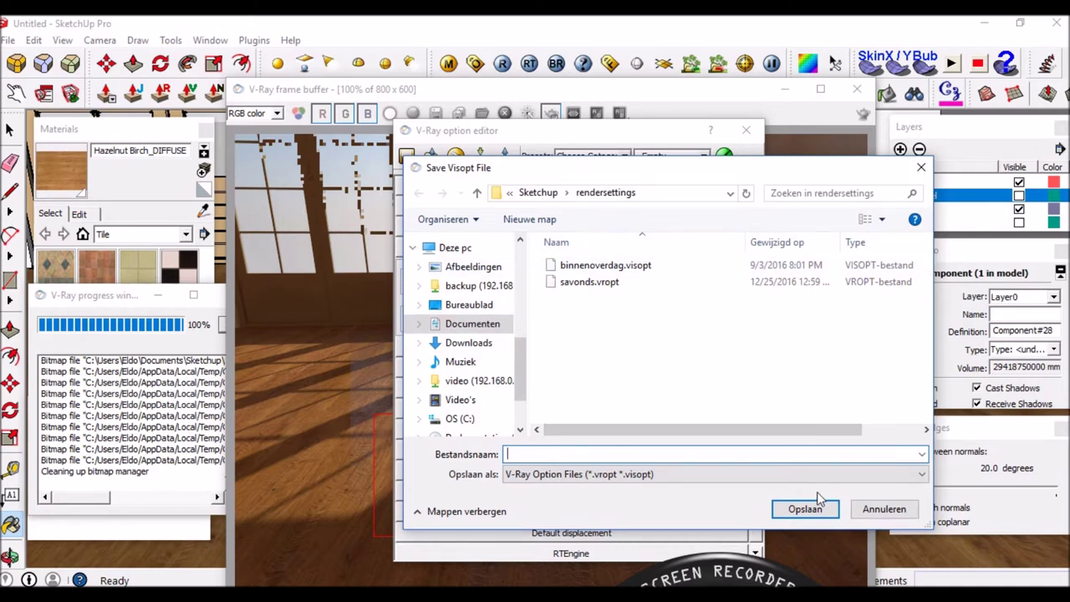
pyautogui.moveTo(683, 177); pyautogui.dragTo(718, 201)
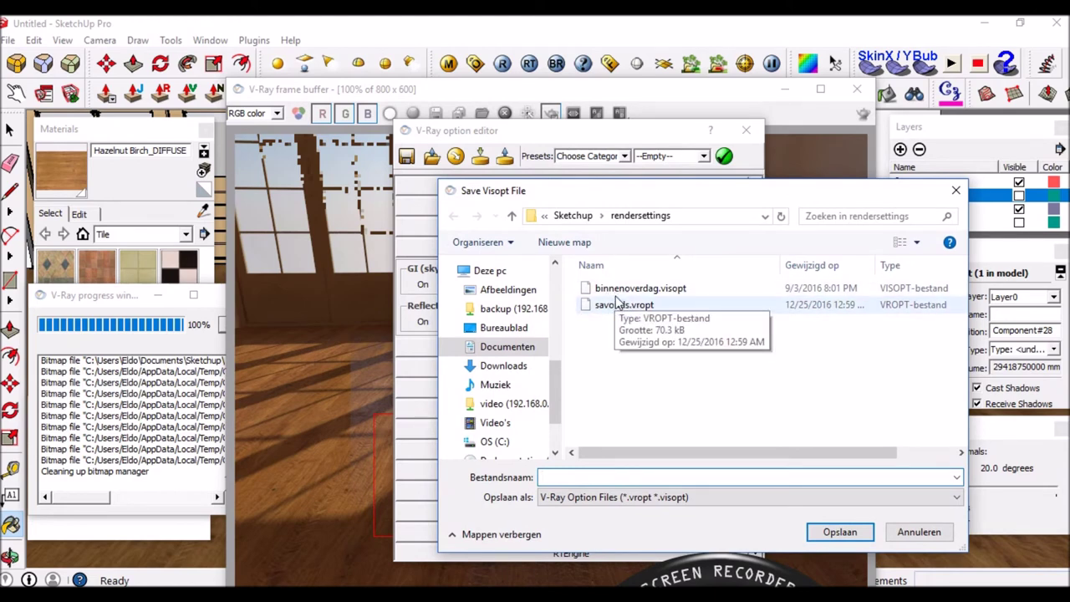
pyautogui.click(535, 135)
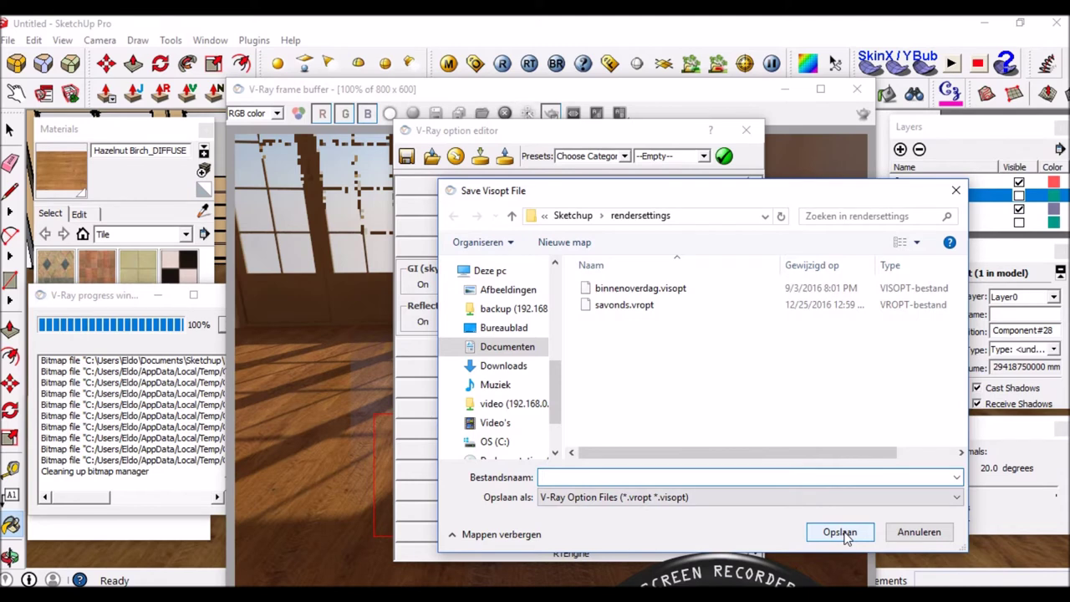
pyautogui.click(956, 191)
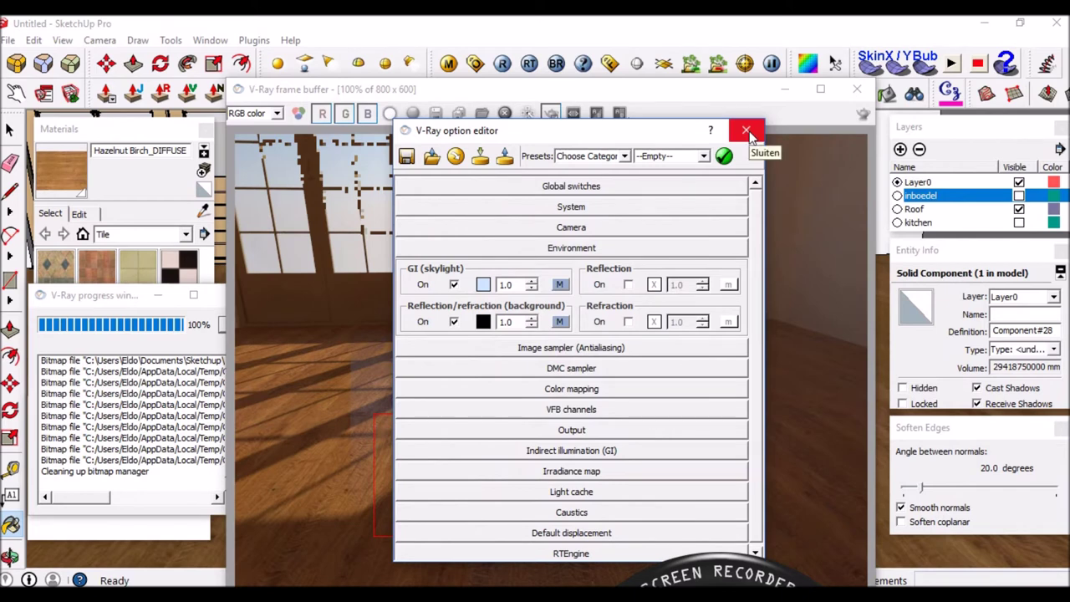
# Close V-Ray options and switch off Region render to show the full-frame render.
pyautogui.click(746, 132)
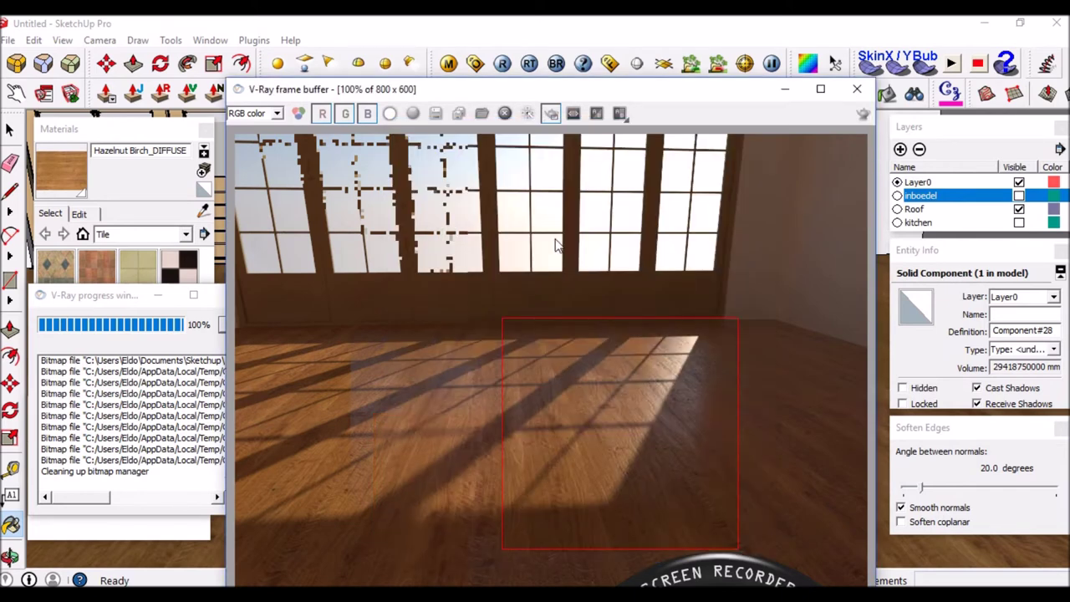
pyautogui.click(550, 115)
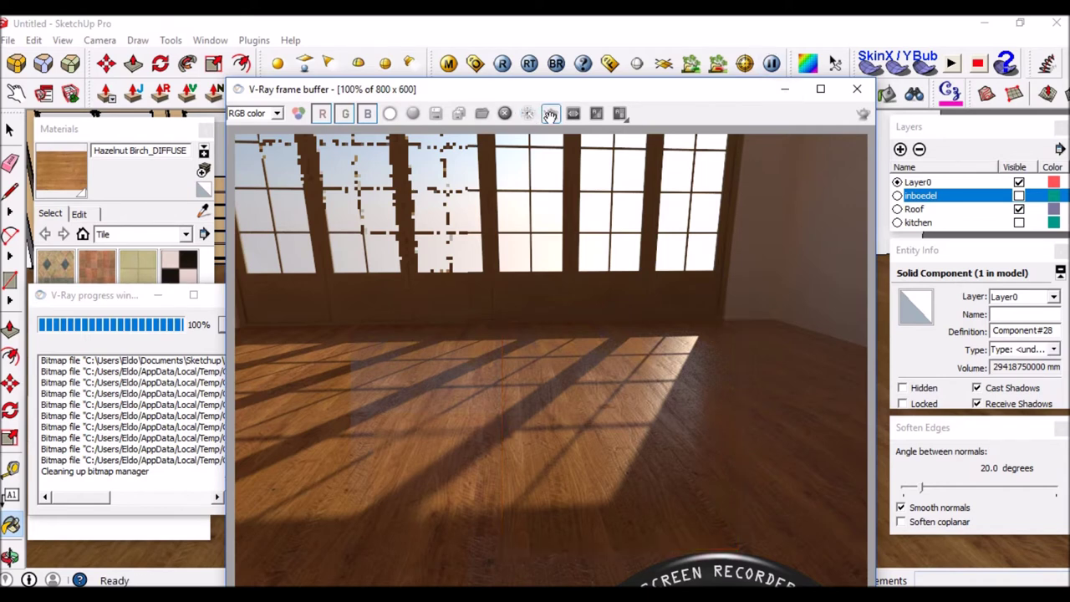
pyautogui.moveTo(724, 89)
pyautogui.mouseDown()
pyautogui.moveTo(726, 140)
pyautogui.moveTo(701, 113)
pyautogui.mouseUp()
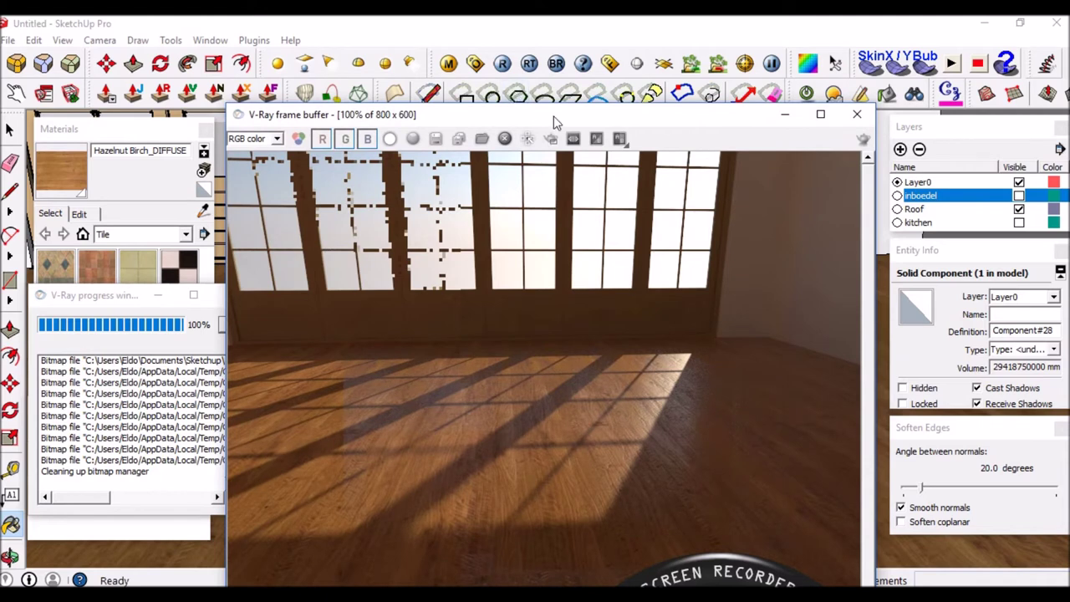
pyautogui.moveTo(554, 122); pyautogui.dragTo(537, 151)
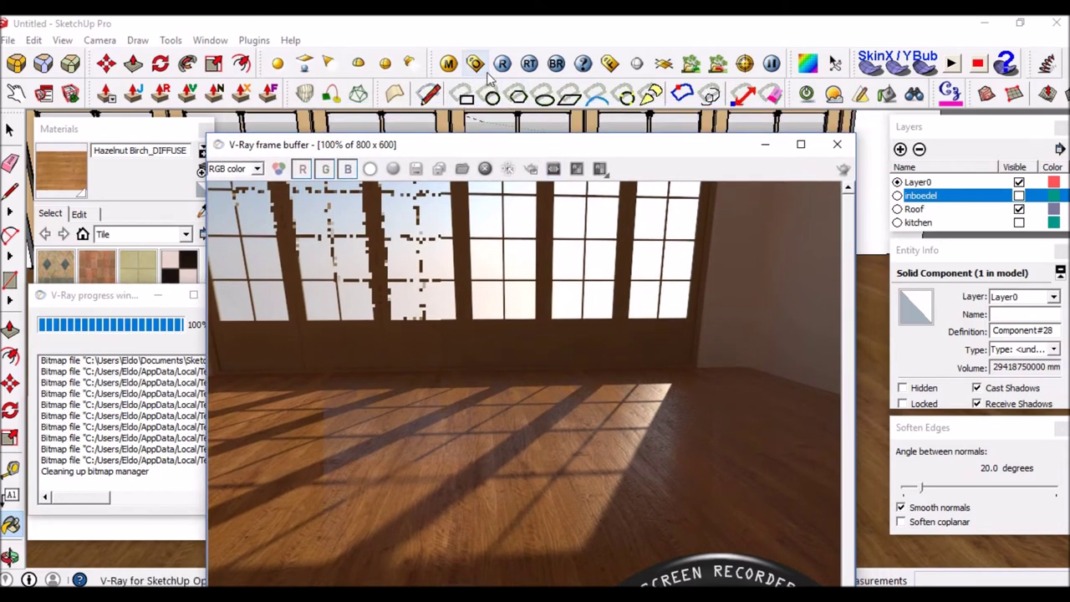
pyautogui.moveTo(502, 147); pyautogui.dragTo(502, 130)
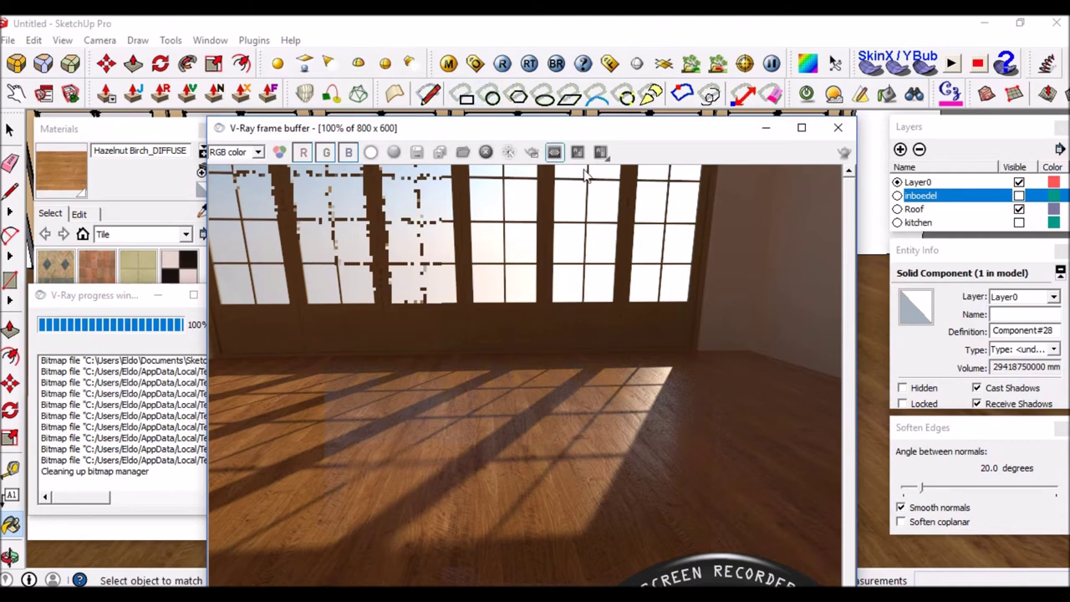
# Switch the reflection/refraction background texture from TexSky to TexBitmap.
pyautogui.click(476, 67)
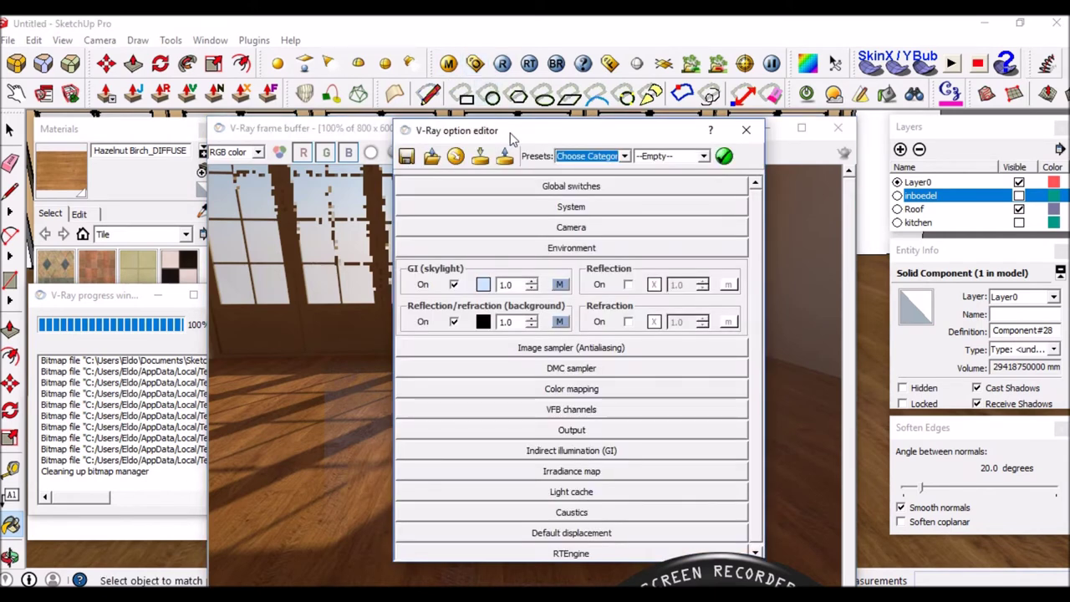
pyautogui.moveTo(512, 132); pyautogui.dragTo(502, 122)
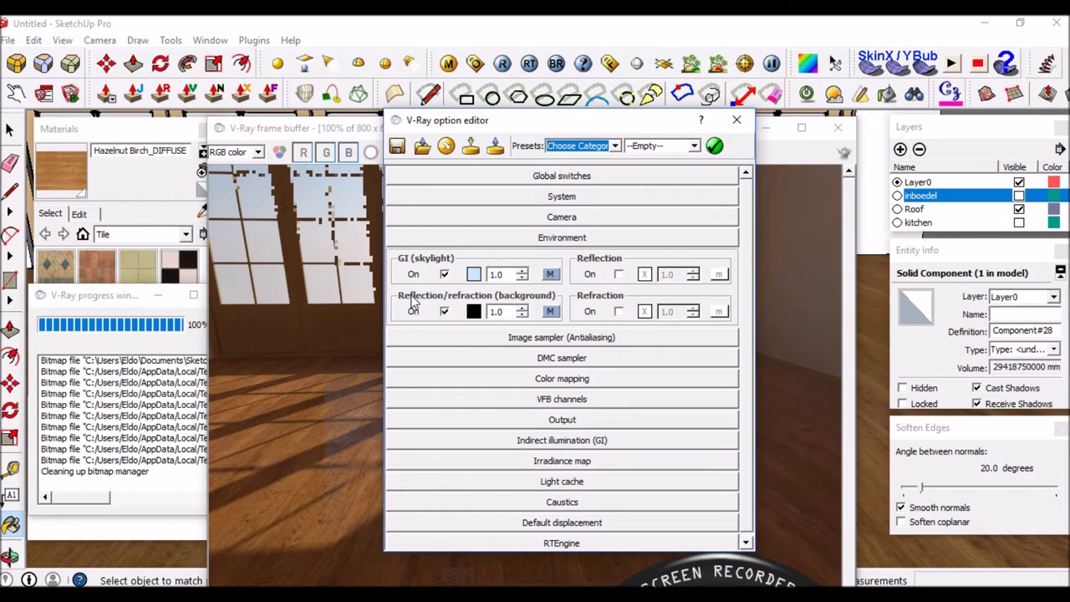
pyautogui.click(549, 312)
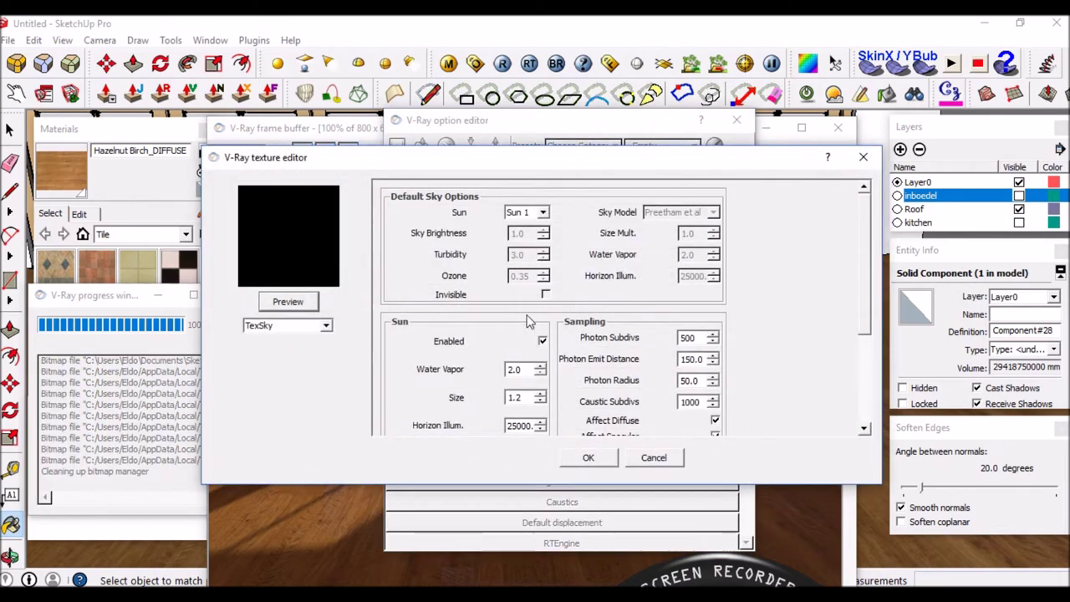
pyautogui.click(328, 331)
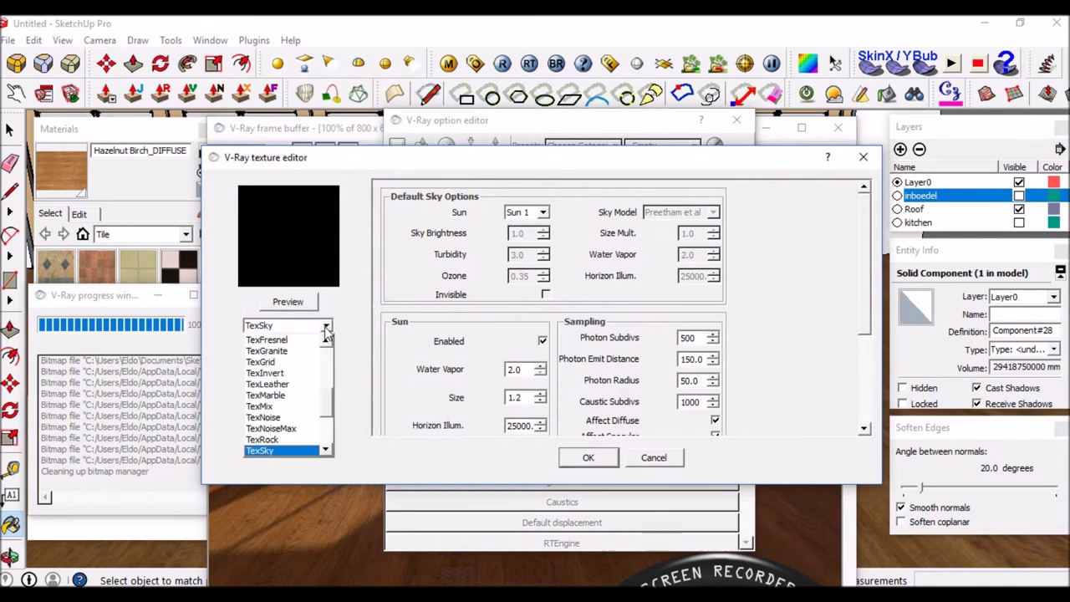
pyautogui.moveTo(326, 393); pyautogui.dragTo(328, 355)
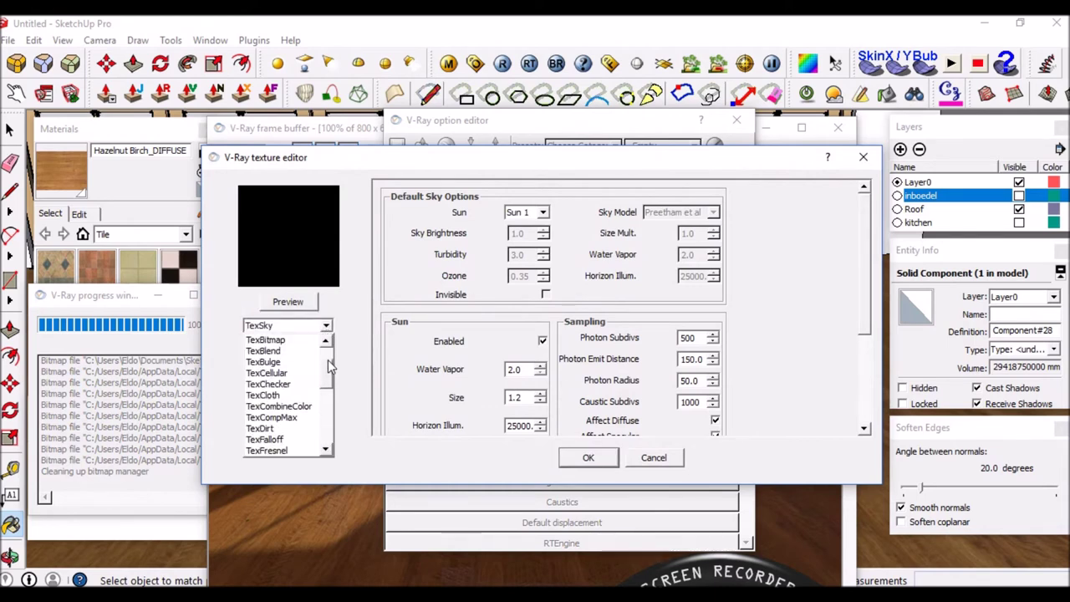
pyautogui.click(284, 384)
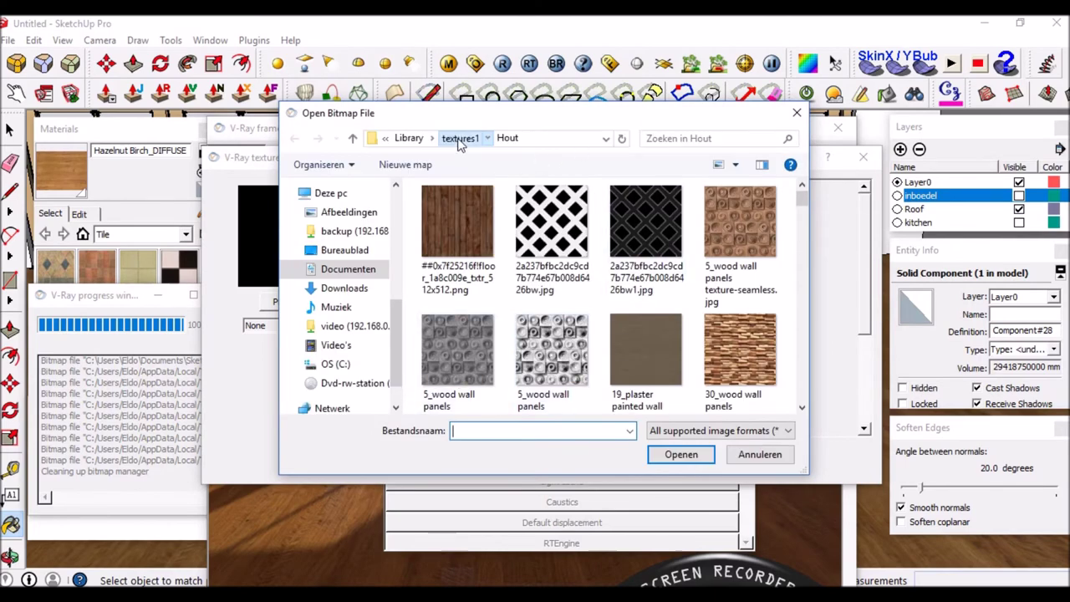
# Load dsc_0833.jpg from the Backgrounds folder as the background bitmap.
pyautogui.click(464, 142)
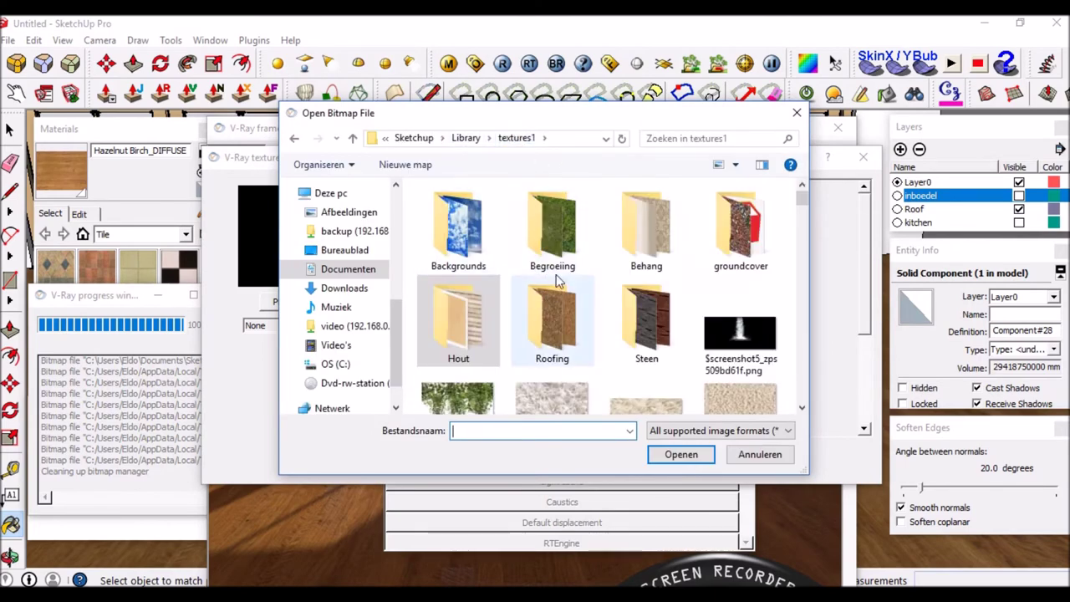
pyautogui.click(465, 235)
pyautogui.doubleClick(465, 234)
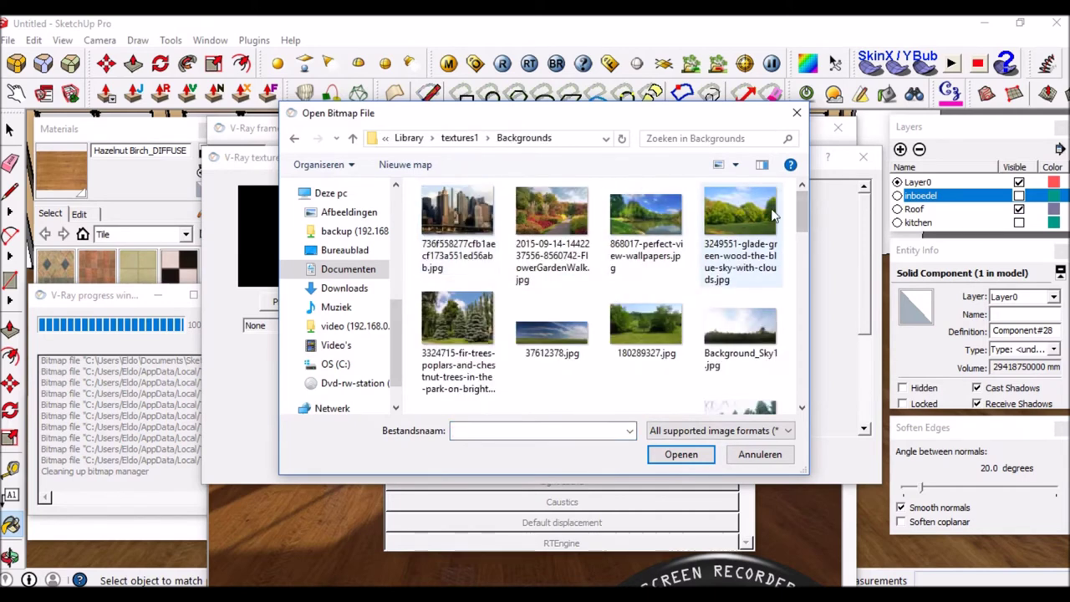
pyautogui.moveTo(800, 205); pyautogui.dragTo(798, 254)
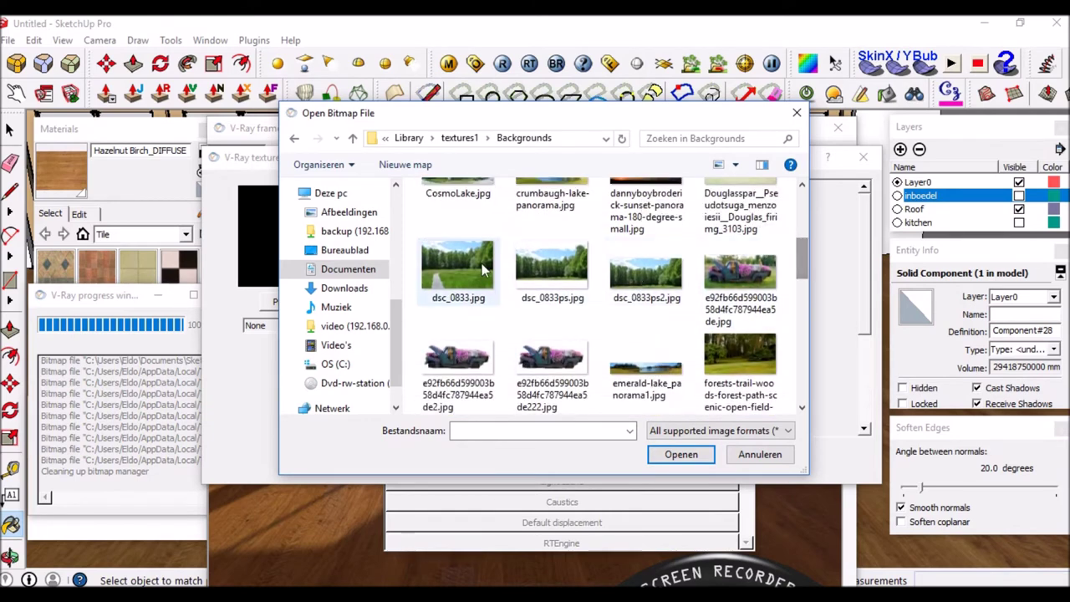
pyautogui.click(445, 261)
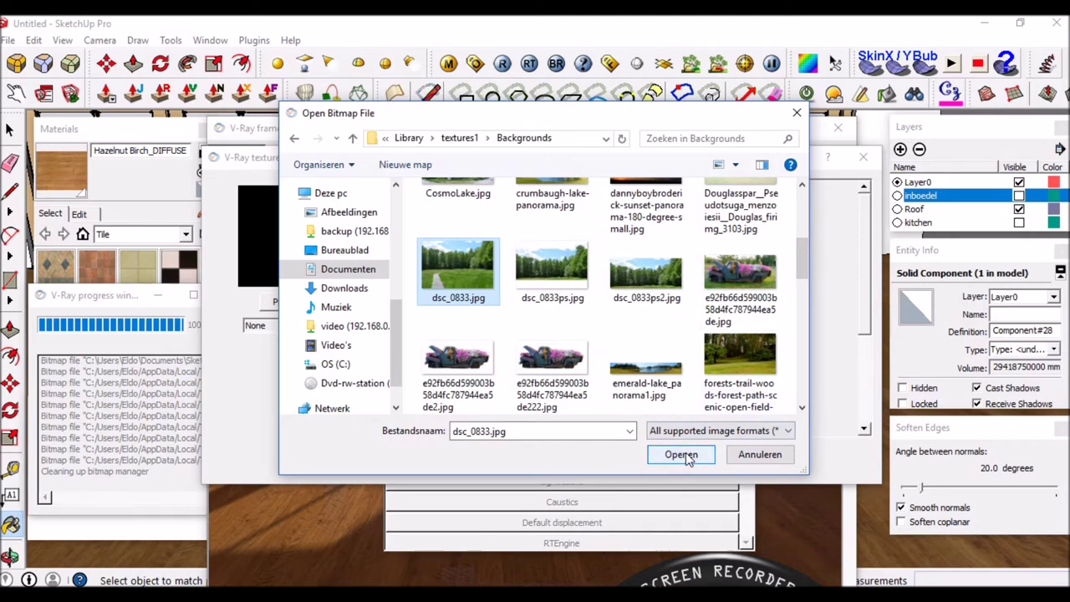
pyautogui.click(684, 457)
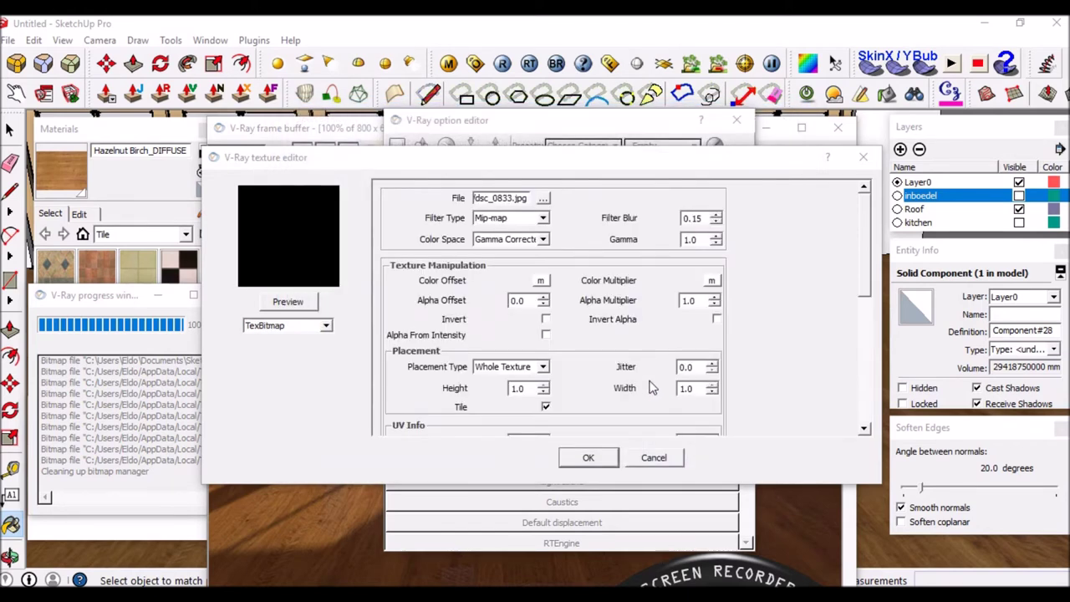
# Give the dsc_0833.jpg background UVWGenEnvironment with Screen mapping, then select its multiplier.
pyautogui.click(590, 459)
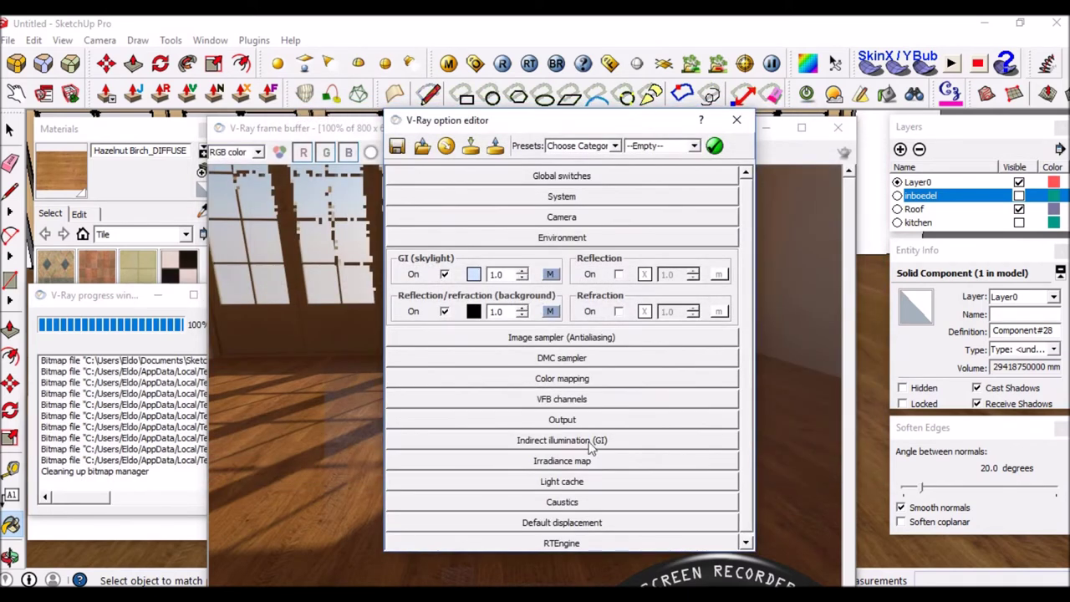
pyautogui.click(550, 312)
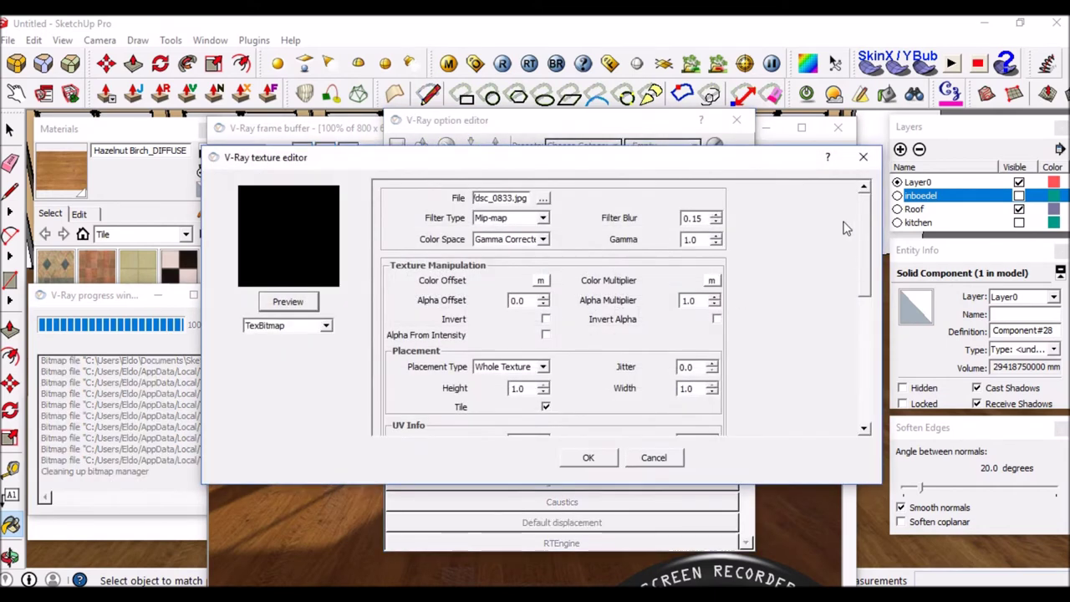
pyautogui.moveTo(866, 217); pyautogui.dragTo(861, 351)
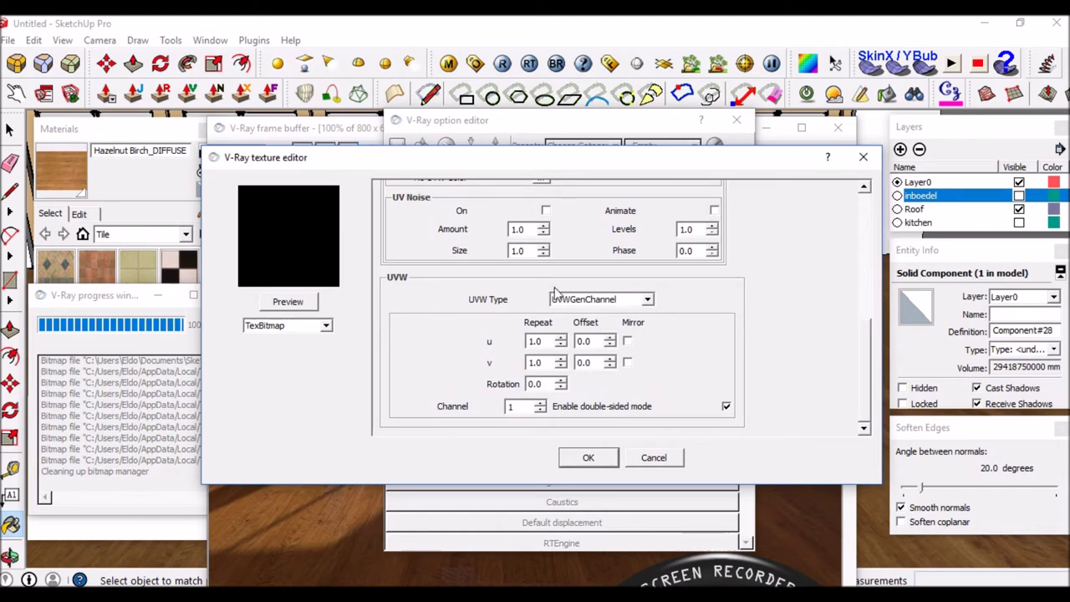
pyautogui.click(649, 303)
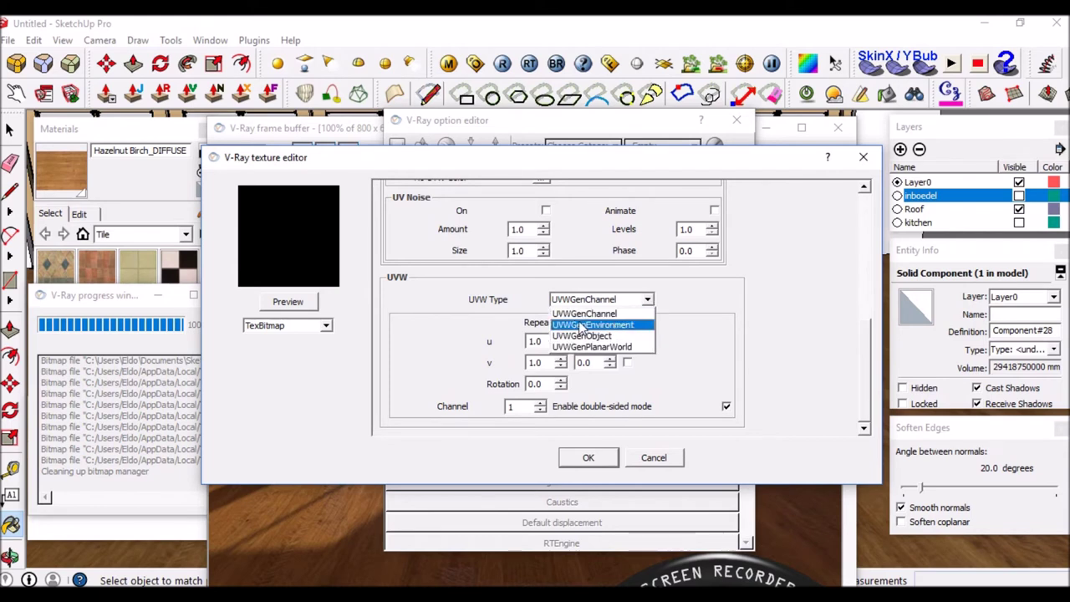
pyautogui.click(632, 326)
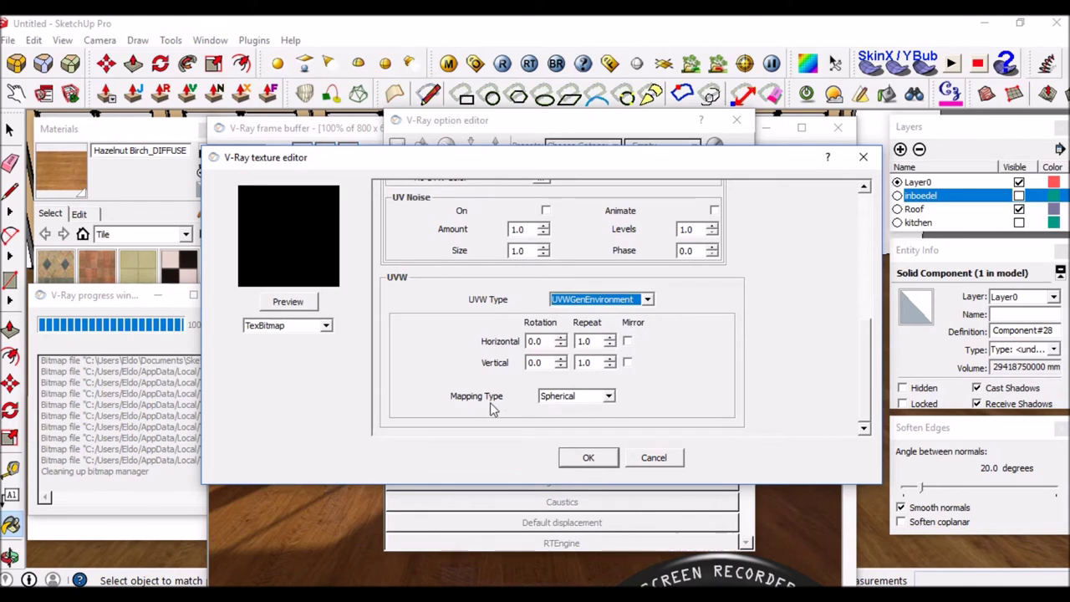
pyautogui.click(609, 397)
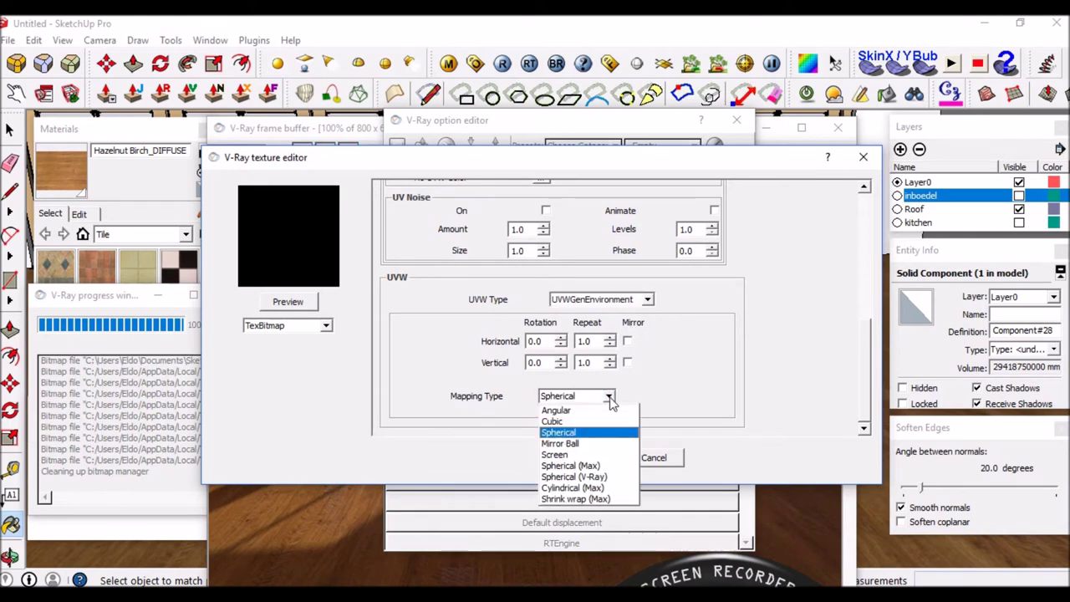
pyautogui.click(556, 454)
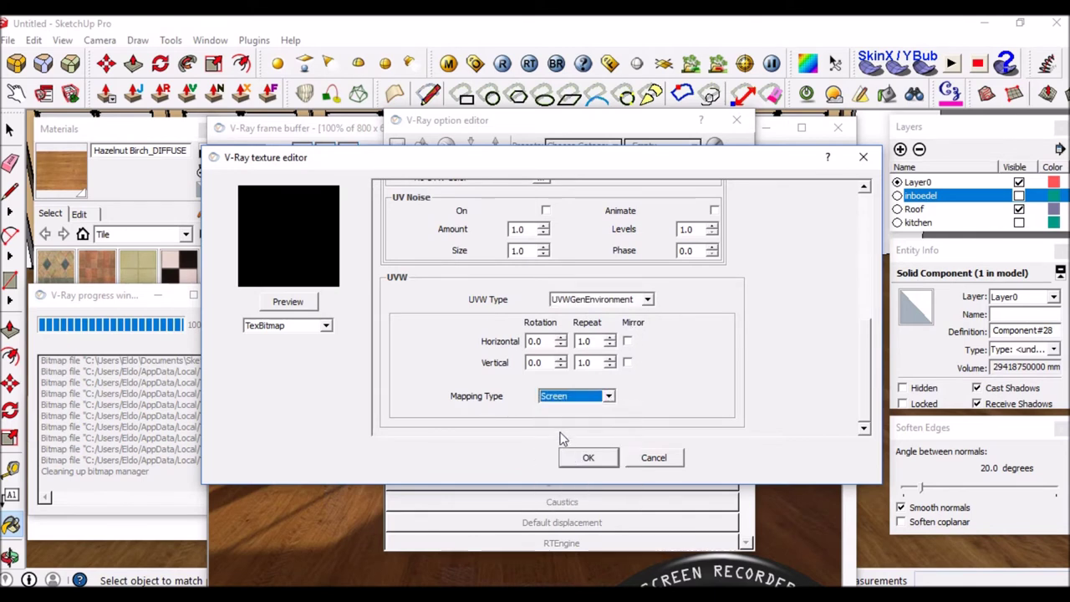
pyautogui.click(596, 462)
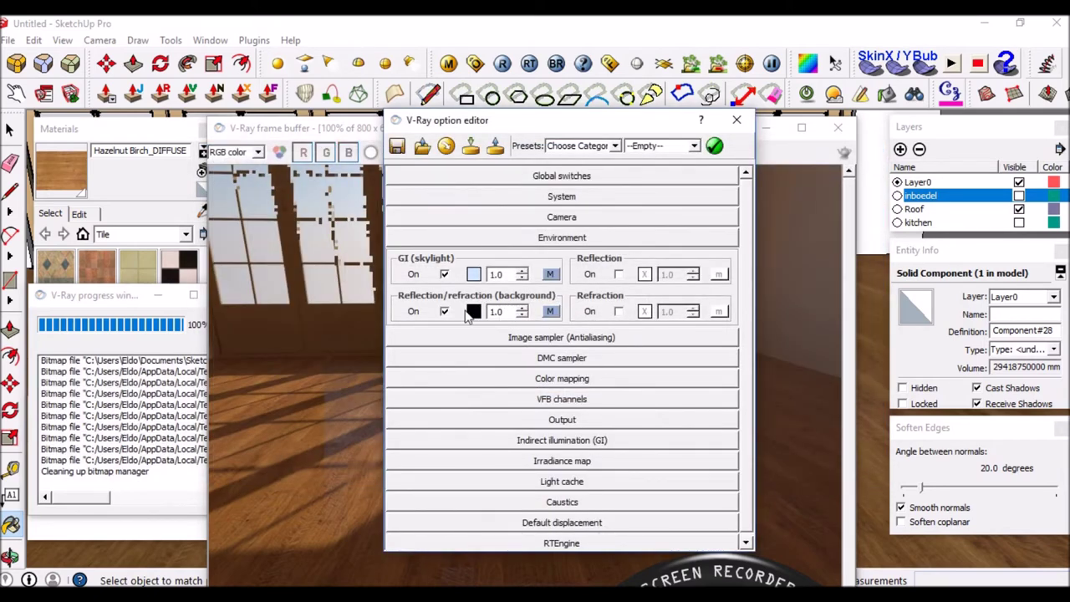
pyautogui.moveTo(549, 132); pyautogui.dragTo(595, 149)
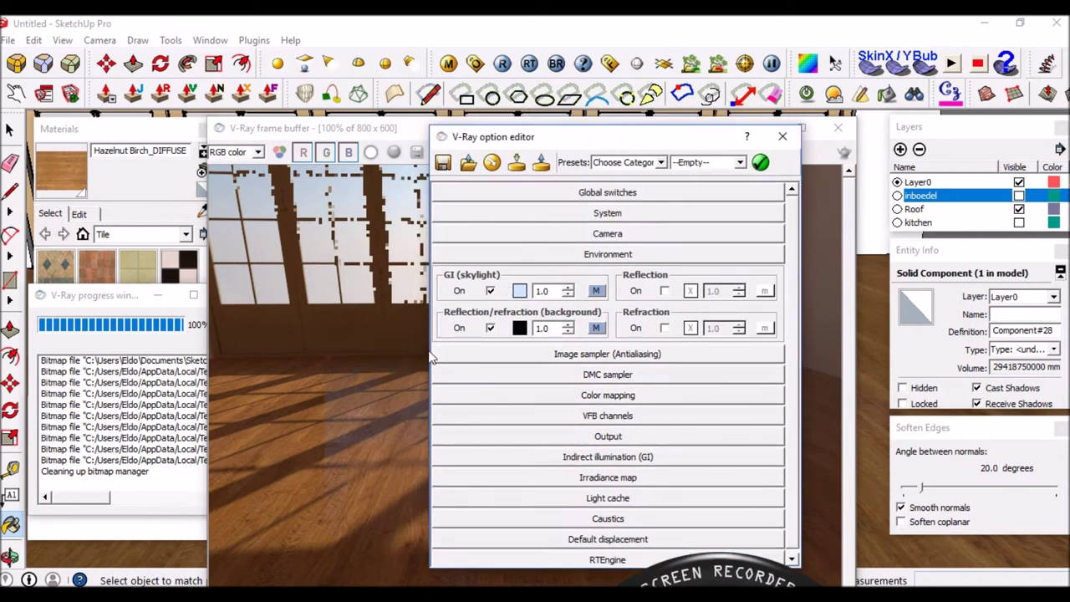
pyautogui.doubleClick(548, 328)
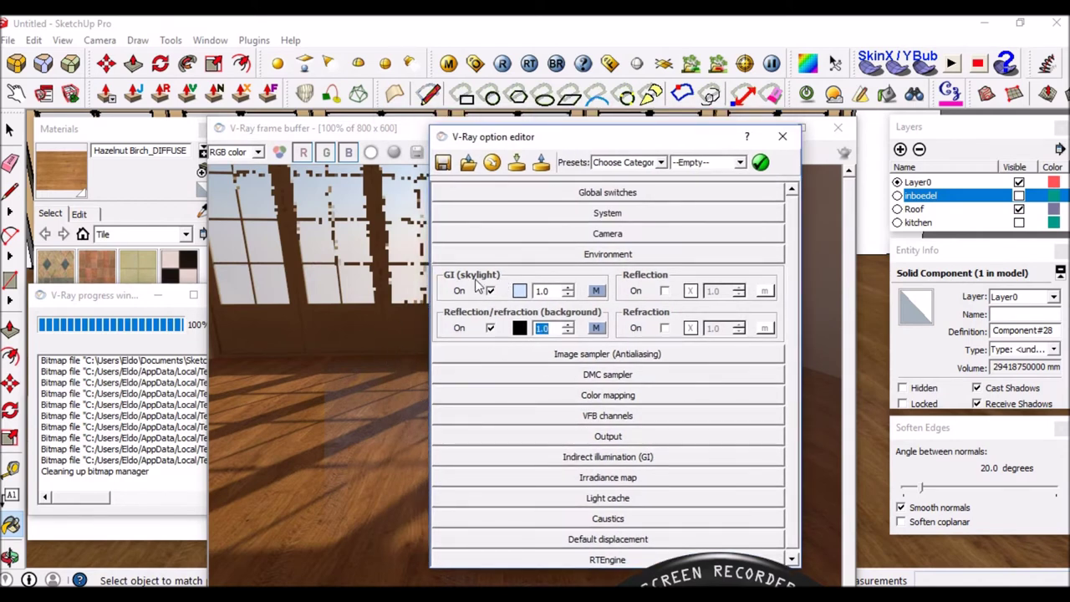
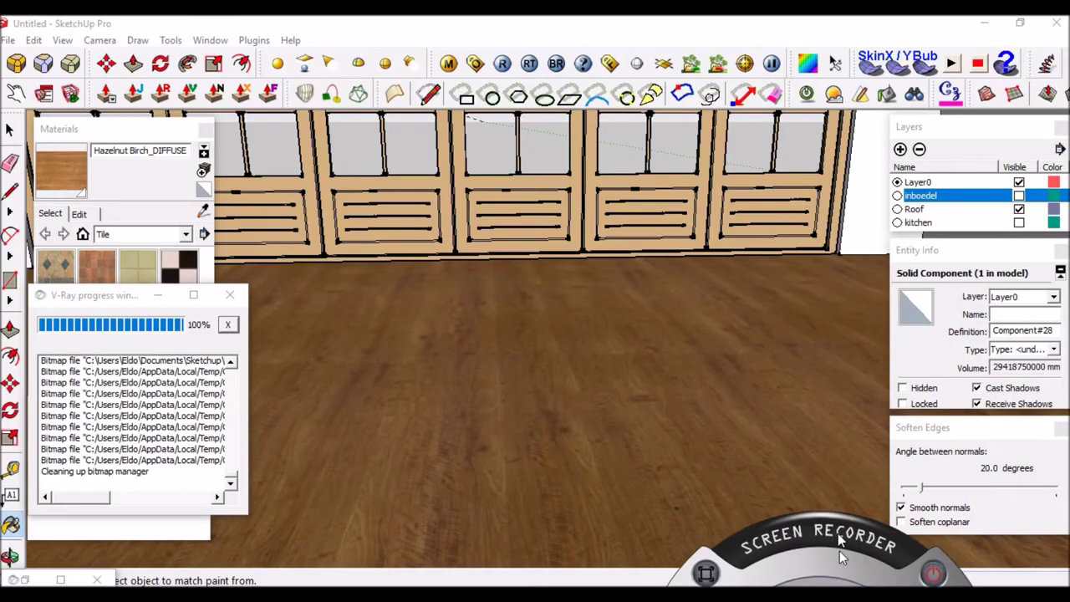
# Move the roof component onto the Roof layer, show the kitchen layer and select the kitchen wall.
pyautogui.moveTo(535, 468); pyautogui.dragTo(509, 443, button='middle')
pyautogui.scroll(3, 508, 442)
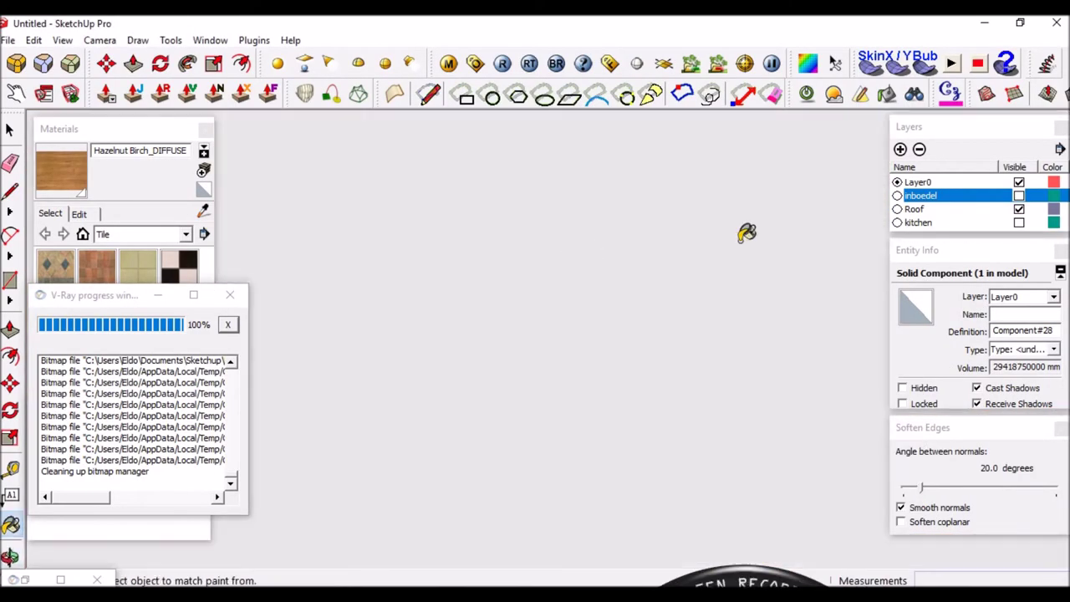
pyautogui.click(1012, 211)
pyautogui.press('space')
pyautogui.click(1054, 297)
pyautogui.click(1012, 336)
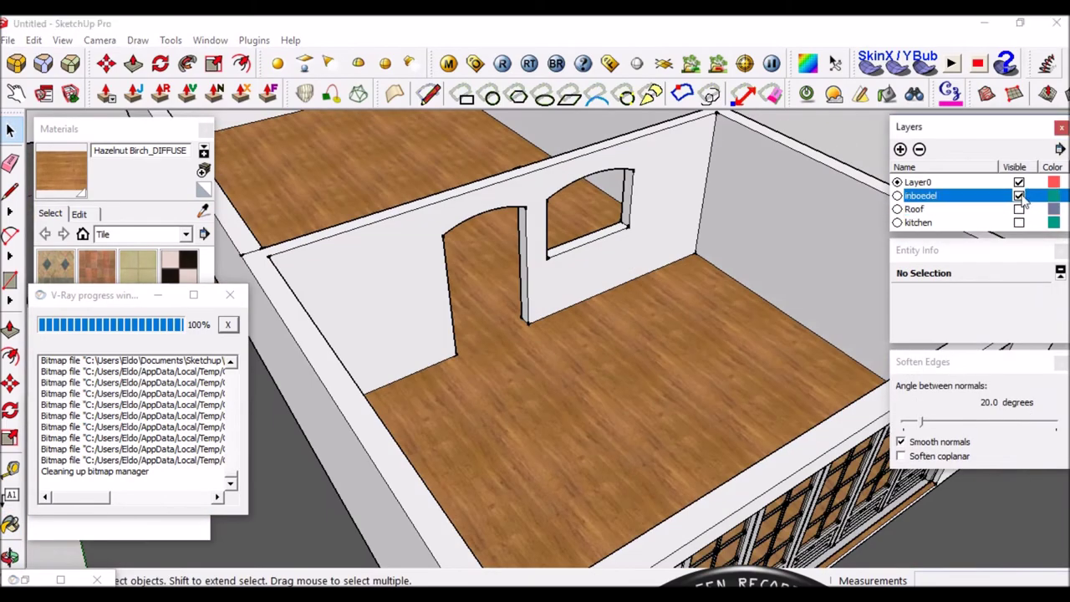
pyautogui.click(1020, 223)
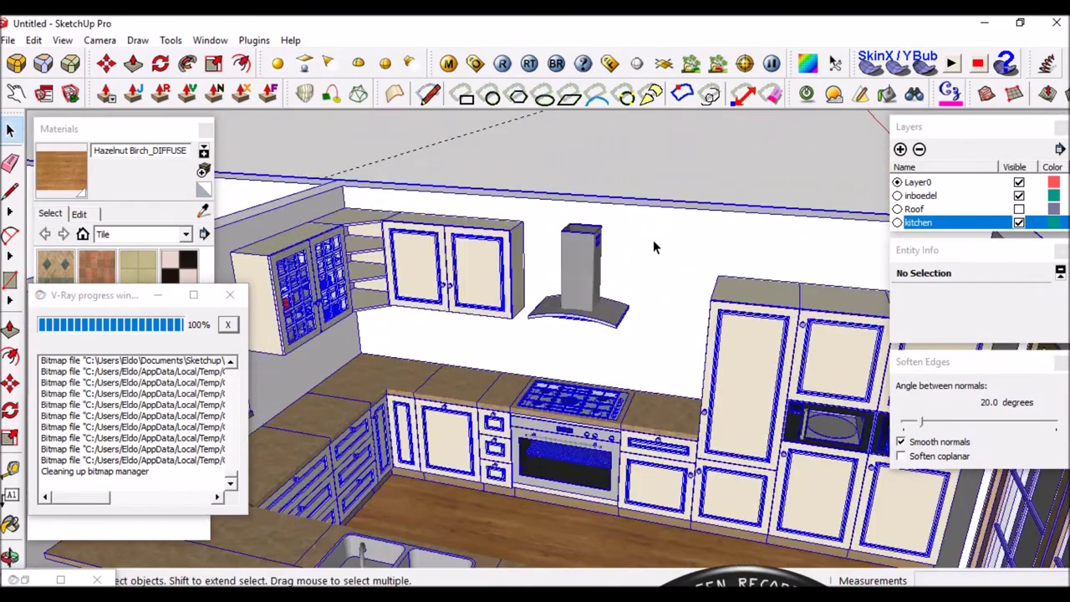
pyautogui.click(655, 247)
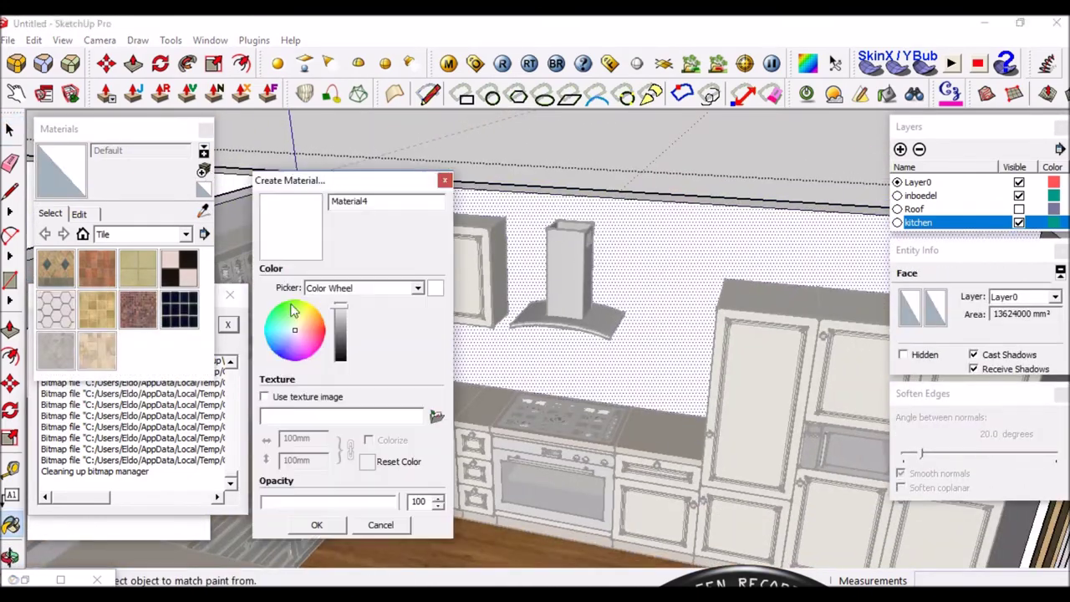
# Create the RAL9001 material, apply it to the kitchen walls and shift it to a warmer beige.
pyautogui.write('RAL9001')
pyautogui.press('Return')
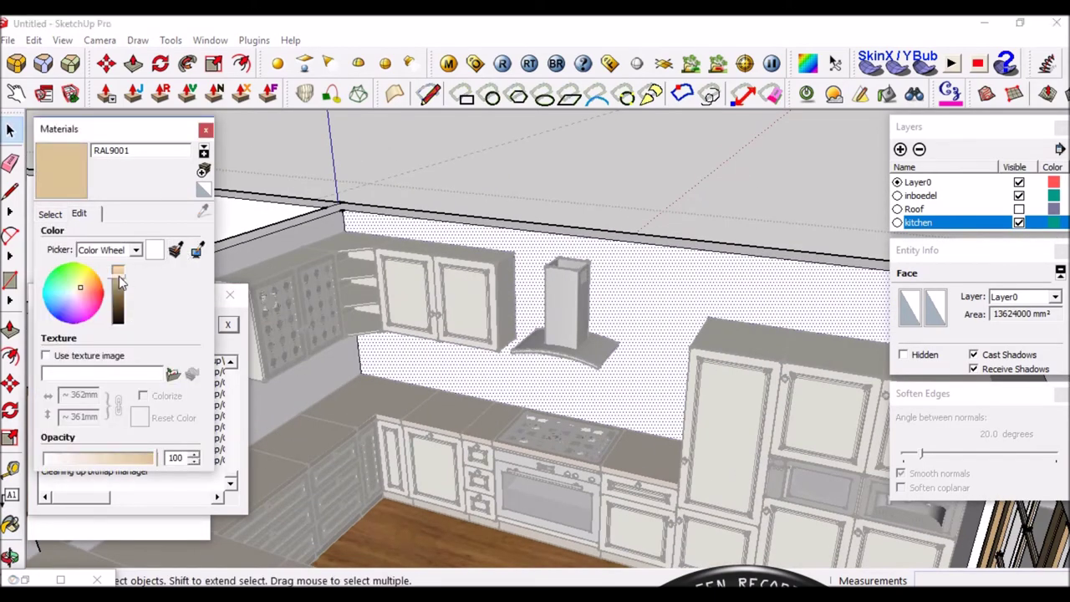
pyautogui.click(120, 283)
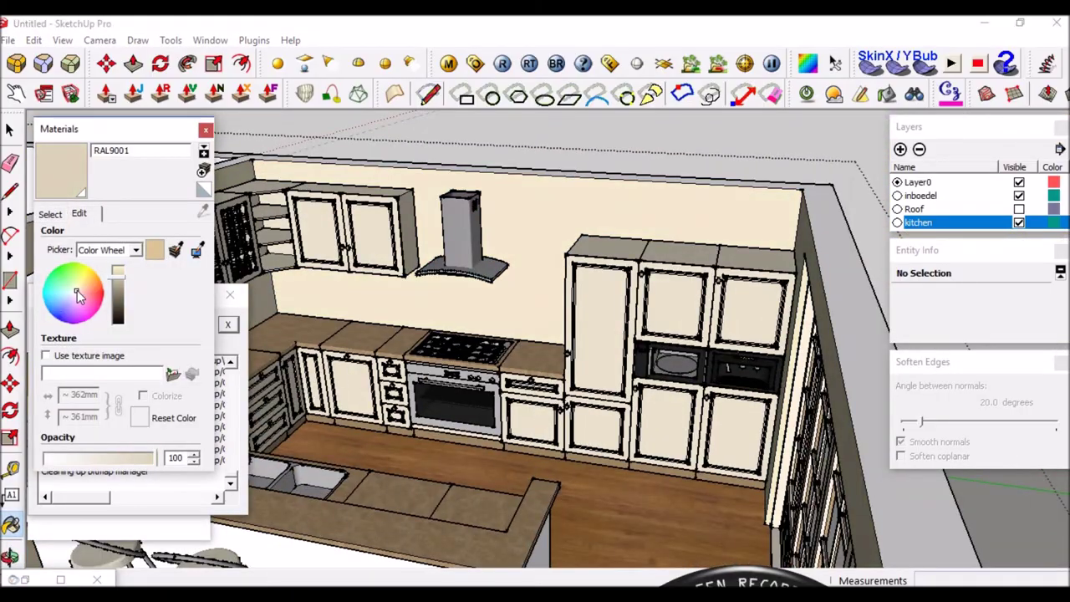
pyautogui.click(80, 287)
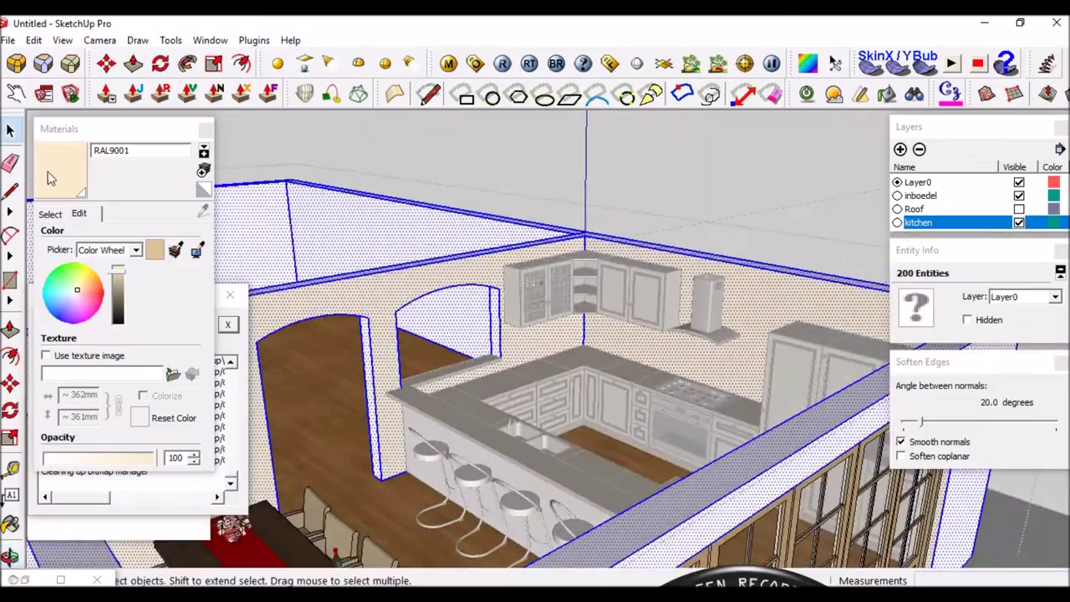
pyautogui.click(50, 178)
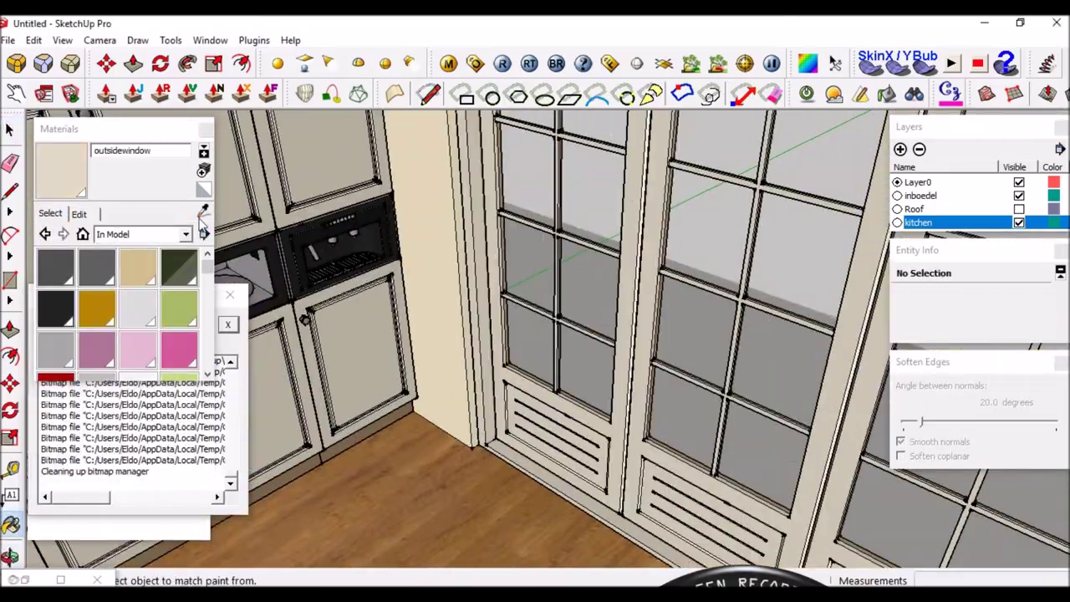
# Inspect the outsidewindow material's reflection texture settings.
pyautogui.rightClick(201, 447)
pyautogui.click(512, 237)
pyautogui.press('Escape')
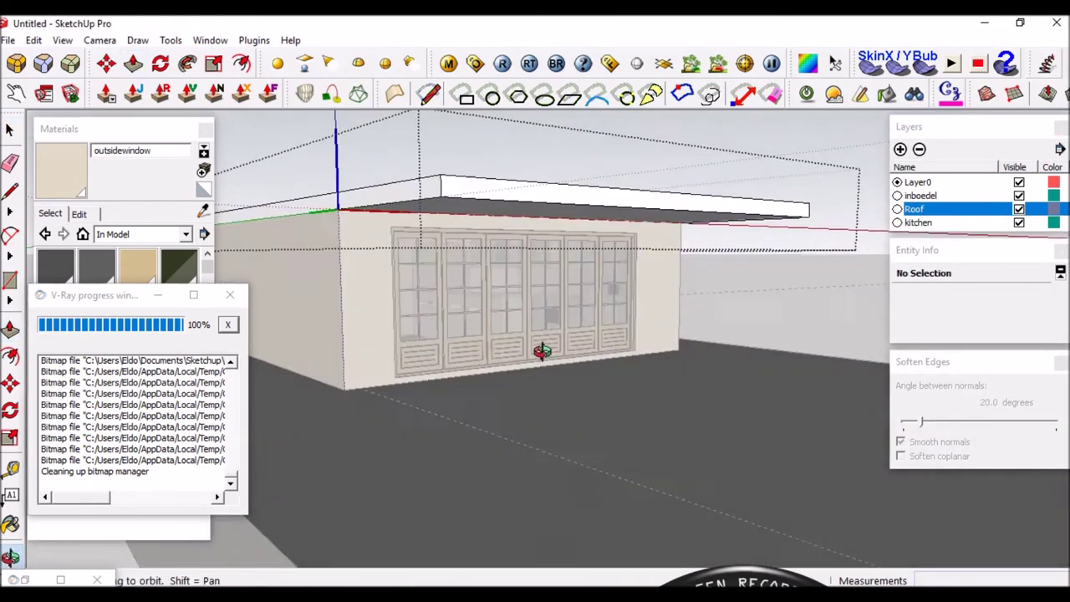
# Select the outside wall face and import a brick texture from the Steen folder.
pyautogui.moveTo(580, 269); pyautogui.dragTo(690, 272, button='middle')
pyautogui.press('space')
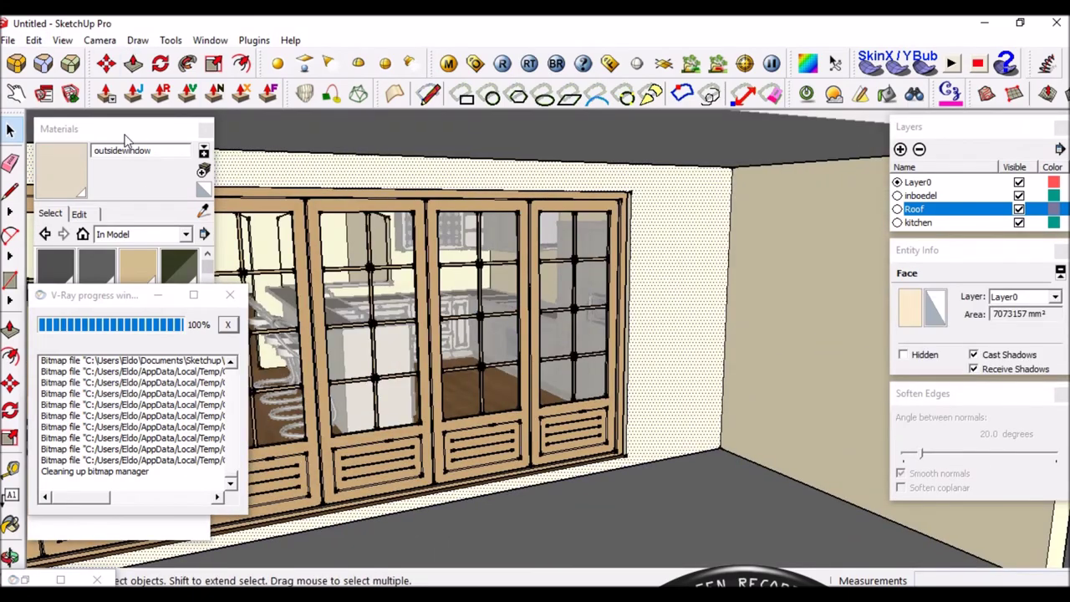
pyautogui.click(7, 40)
pyautogui.click(51, 285)
pyautogui.doubleClick(376, 460)
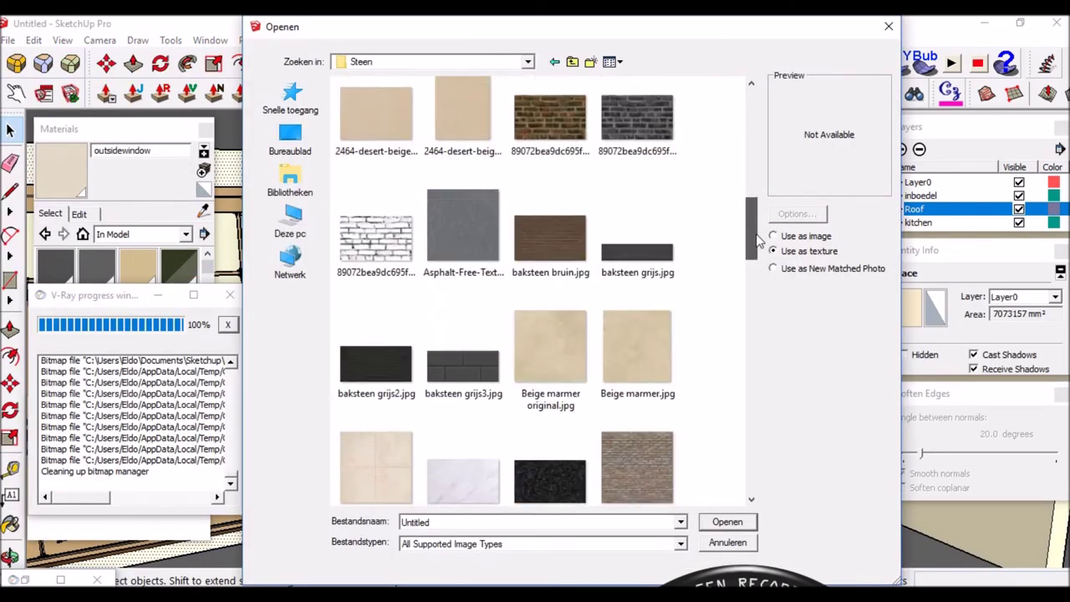
pyautogui.moveTo(755, 409)
pyautogui.mouseDown()
pyautogui.moveTo(757, 127)
pyautogui.moveTo(775, 366)
pyautogui.mouseUp()
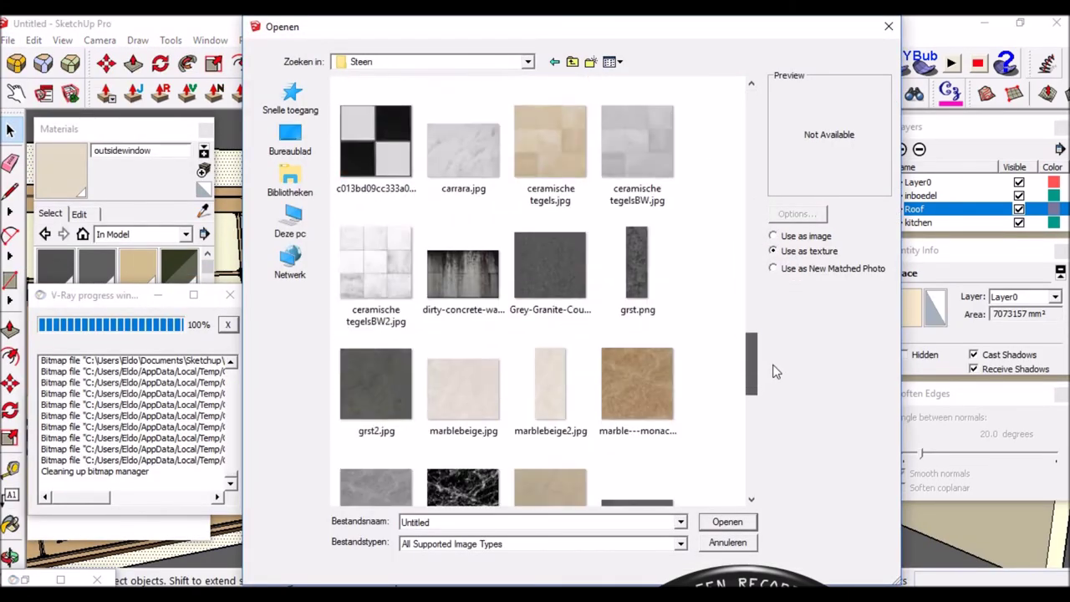
pyautogui.doubleClick(636, 335)
# Import white brick.jpg as a texture and place it on the outside wall.
pyautogui.scroll(3, 636, 343)
pyautogui.click(641, 334)
pyautogui.click(700, 192)
pyautogui.click(6, 40)
pyautogui.click(37, 267)
pyautogui.moveTo(748, 196); pyautogui.dragTo(751, 451)
pyautogui.click(550, 334)
pyautogui.click(712, 527)
pyautogui.click(736, 172)
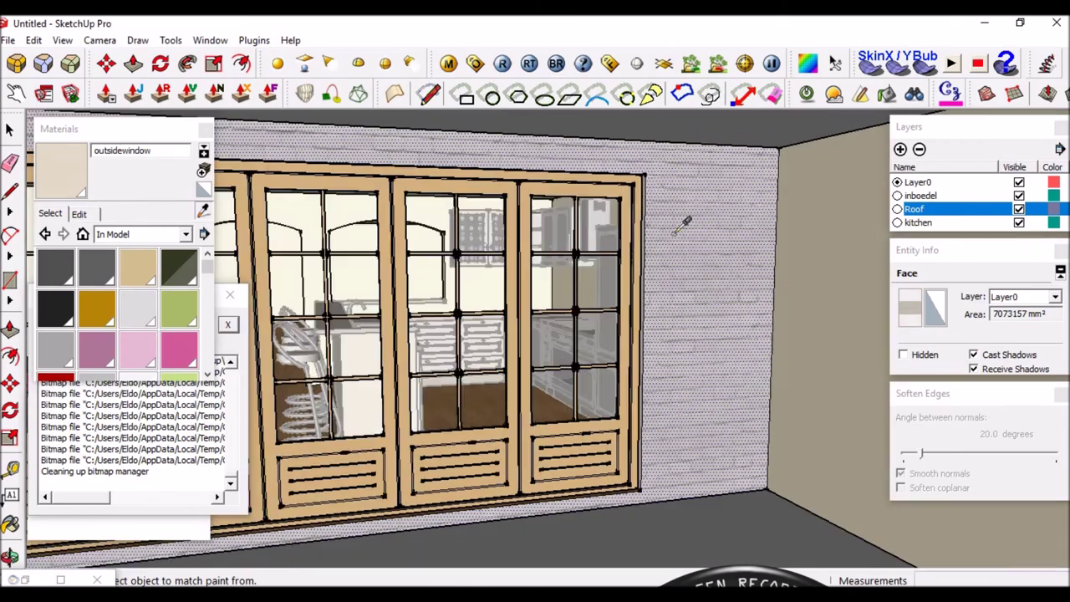
pyautogui.scroll(3, 651, 168)
pyautogui.scroll(-5, 651, 168)
pyautogui.scroll(-3, 618, 376)
pyautogui.scroll(1, 853, 279)
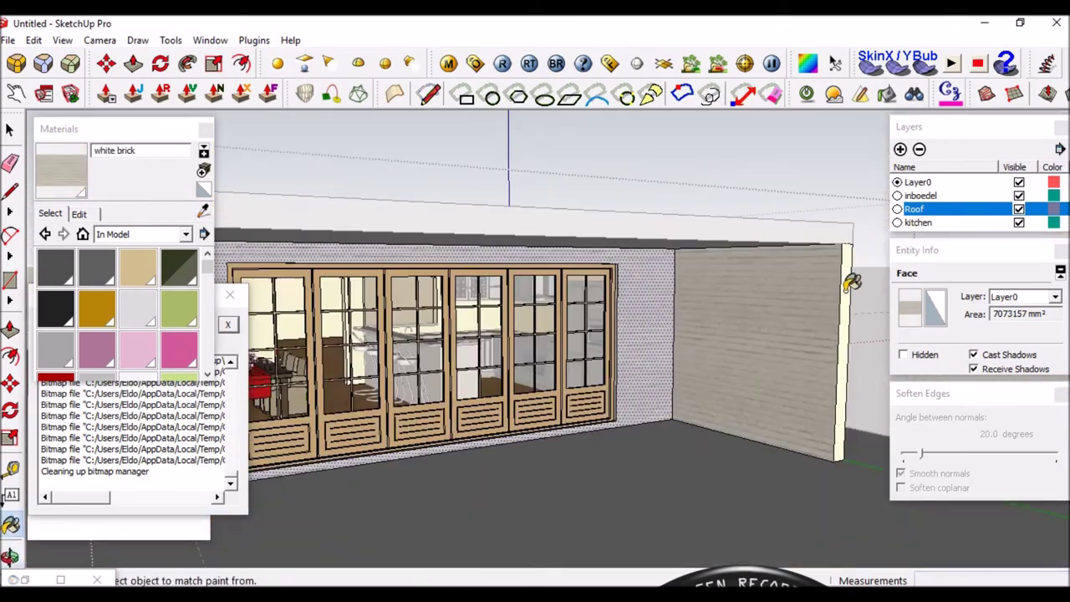
# Draw the step outline below the window doors and push/pull it into a step.
pyautogui.moveTo(852, 279); pyautogui.dragTo(625, 293, button='middle')
pyautogui.press('r')
pyautogui.press('space')
pyautogui.scroll(3, 415, 402)
pyautogui.scroll(3, 441, 334)
pyautogui.scroll(3, 540, 444)
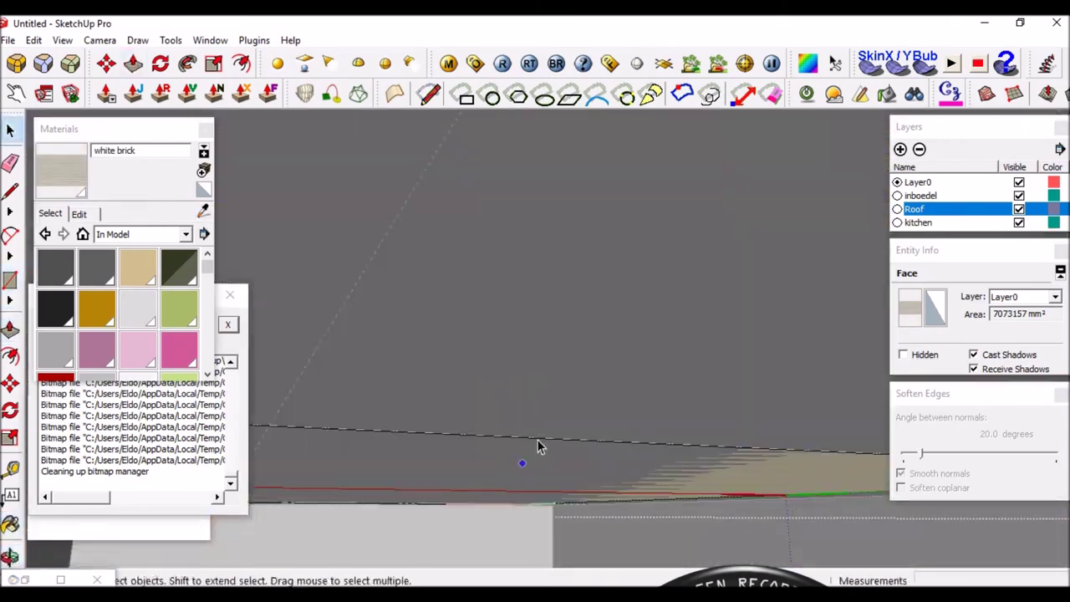
pyautogui.scroll(-3, 543, 510)
pyautogui.press('p')
pyautogui.click(458, 505)
pyautogui.press('space')
pyautogui.press('r')
pyautogui.click(741, 377)
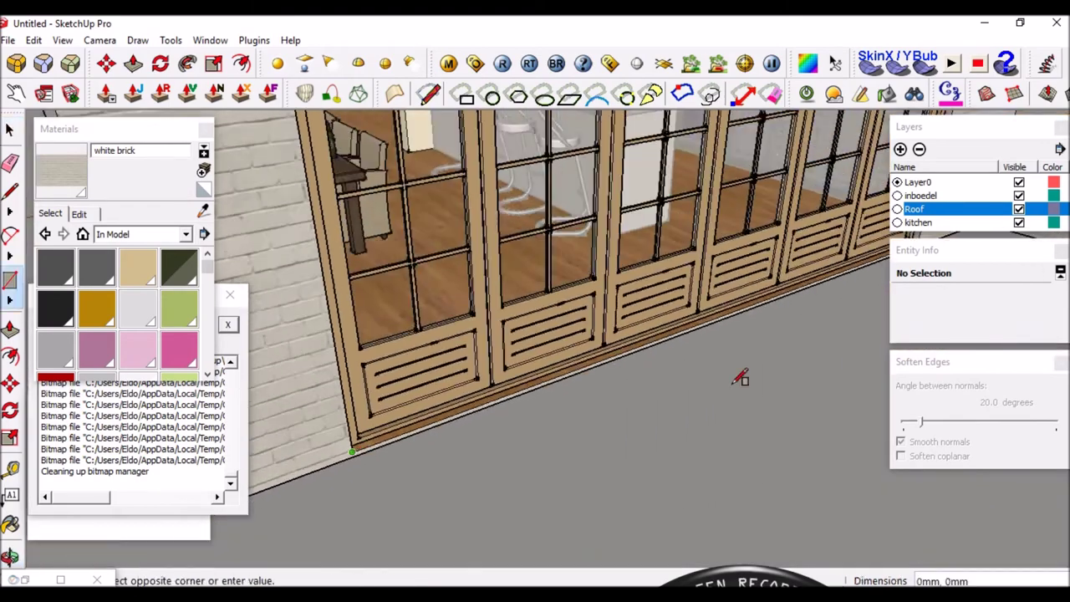
pyautogui.scroll(3, 741, 377)
# Paint the step with a new brownish material named 'step'.
pyautogui.press('p')
pyautogui.scroll(-3, 720, 339)
pyautogui.click(97, 267)
pyautogui.click(203, 171)
pyautogui.write('step')
pyautogui.click(302, 325)
pyautogui.click(317, 525)
pyautogui.scroll(-3, 681, 282)
# Hide the kitchen layer and view the building from above.
pyautogui.moveTo(681, 282)
pyautogui.mouseDown(button='middle')
pyautogui.moveTo(649, 306)
pyautogui.moveTo(557, 241)
pyautogui.mouseUp(button='middle')
pyautogui.press('space')
pyautogui.scroll(-3, 632, 337)
pyautogui.scroll(-3, 632, 338)
pyautogui.moveTo(632, 275); pyautogui.dragTo(555, 351, button='middle')
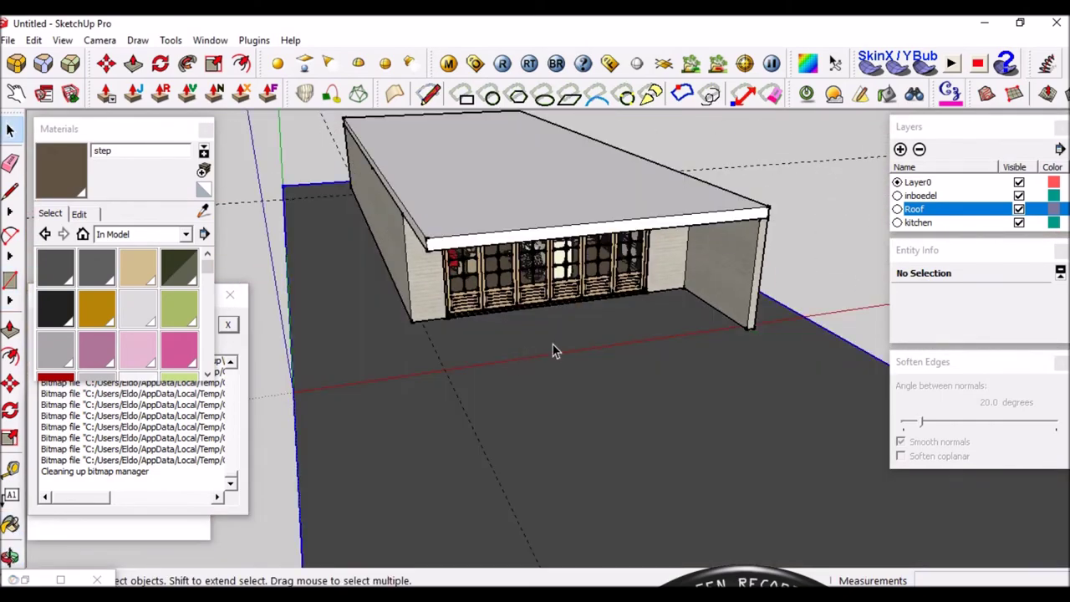
pyautogui.press('r')
pyautogui.click(918, 222)
# Select the three building components, then cancel the move.
pyautogui.press('space')
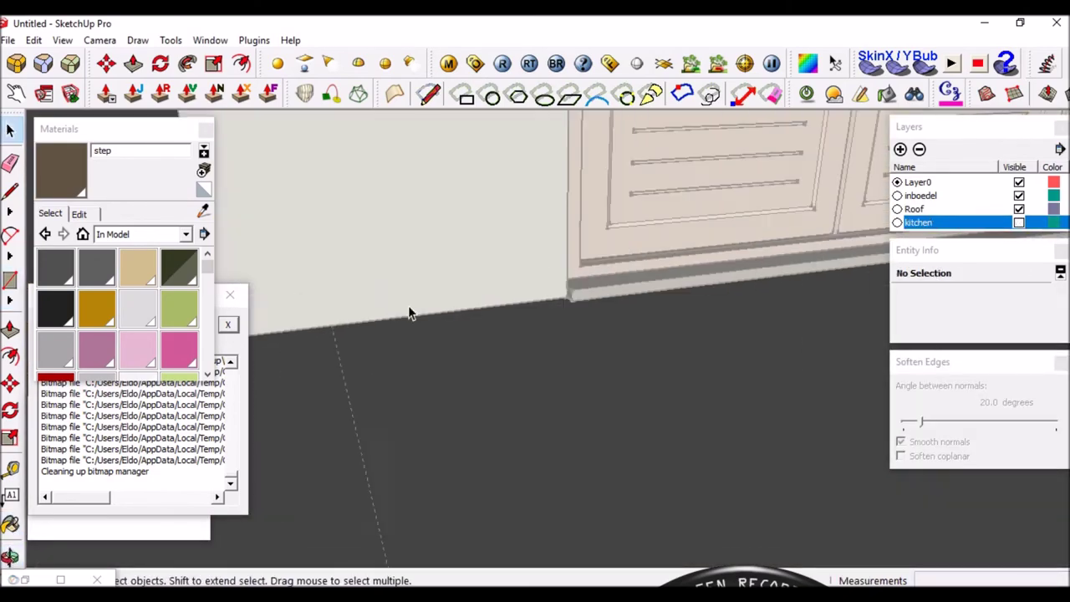
pyautogui.scroll(-5, 675, 329)
pyautogui.moveTo(354, 167); pyautogui.dragTo(676, 329)
pyautogui.press('m')
pyautogui.scroll(5, 721, 341)
pyautogui.press('space')
pyautogui.scroll(-5, 650, 388)
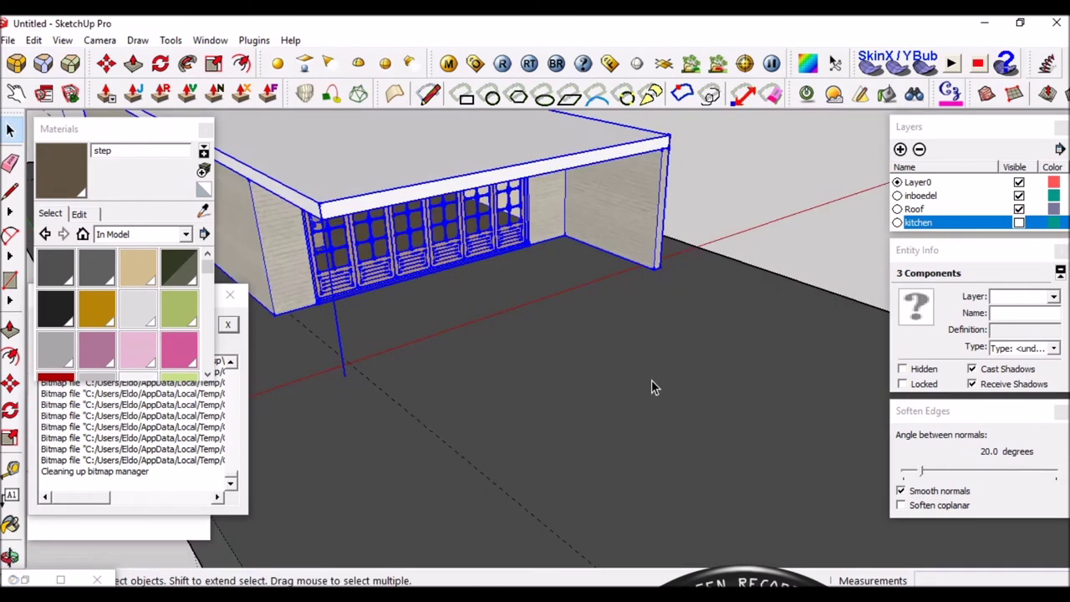
# Outline a floor area with a rectangle and a line from its corner.
pyautogui.click(650, 387)
pyautogui.scroll(5, 650, 387)
pyautogui.press('r')
pyautogui.click(567, 254)
pyautogui.click(483, 413)
pyautogui.press('space')
pyautogui.scroll(3, 396, 442)
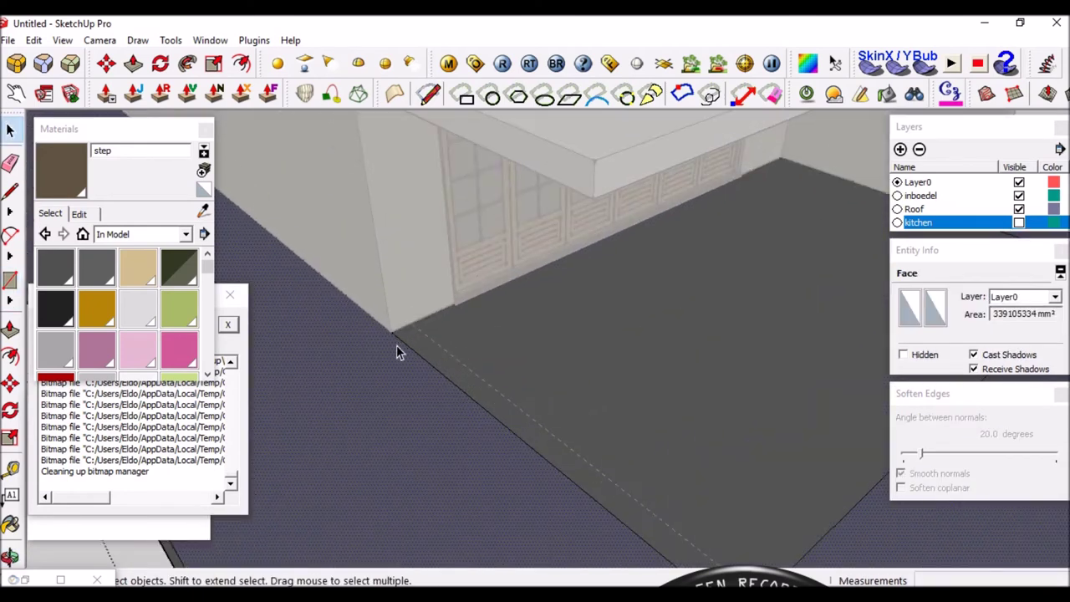
pyautogui.press('l')
pyautogui.click(518, 366)
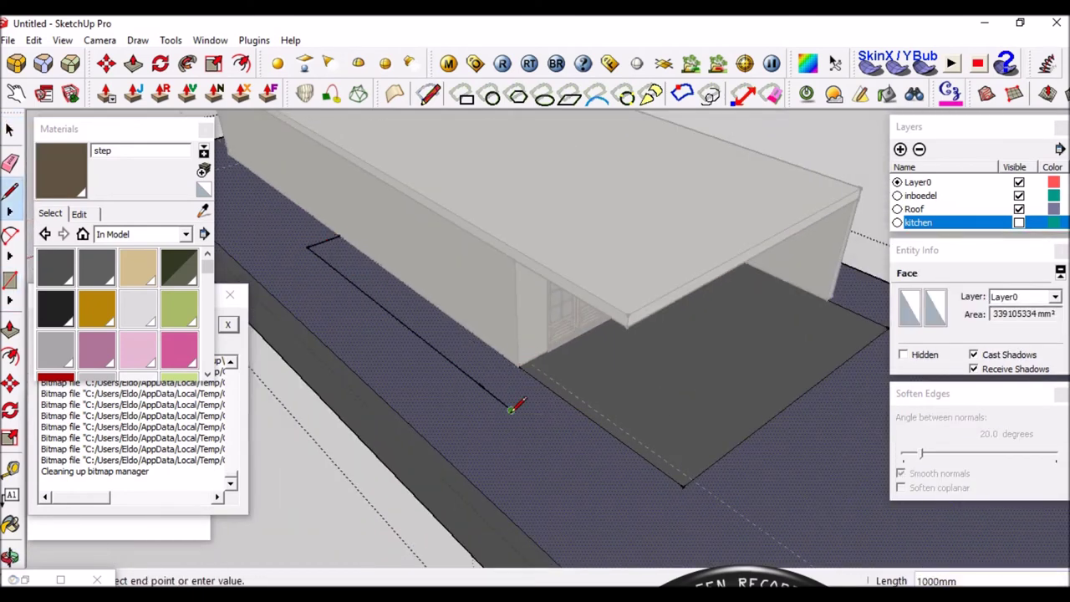
pyautogui.scroll(-3, 536, 389)
pyautogui.scroll(5, 472, 220)
# Select the roof component and begin the round column with the Circle tool.
pyautogui.moveTo(473, 220); pyautogui.dragTo(526, 154, button='middle')
pyautogui.click(526, 155)
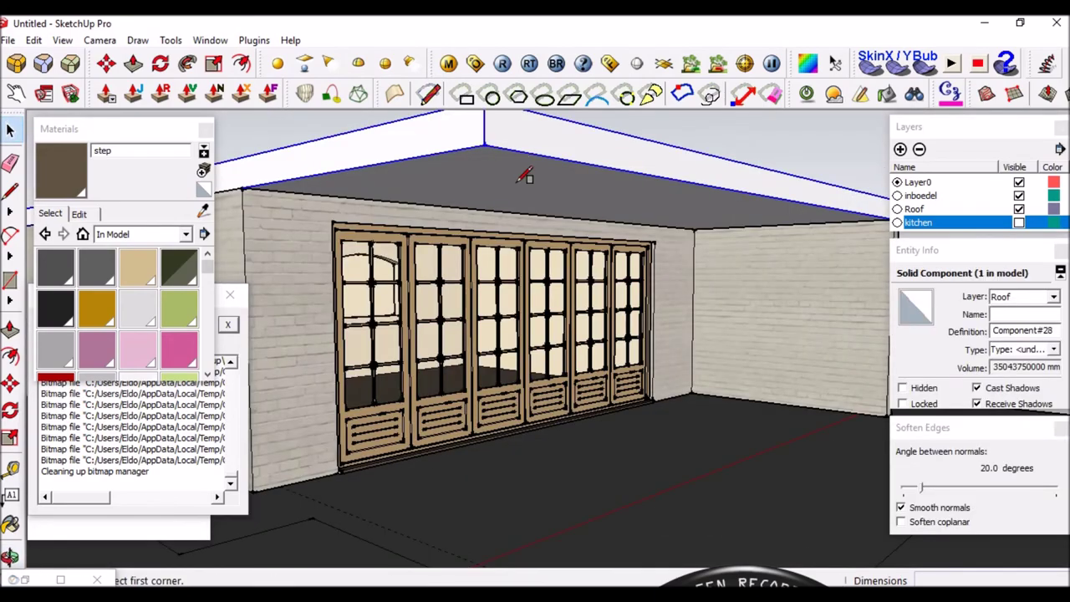
pyautogui.press('c')
pyautogui.scroll(3, 516, 147)
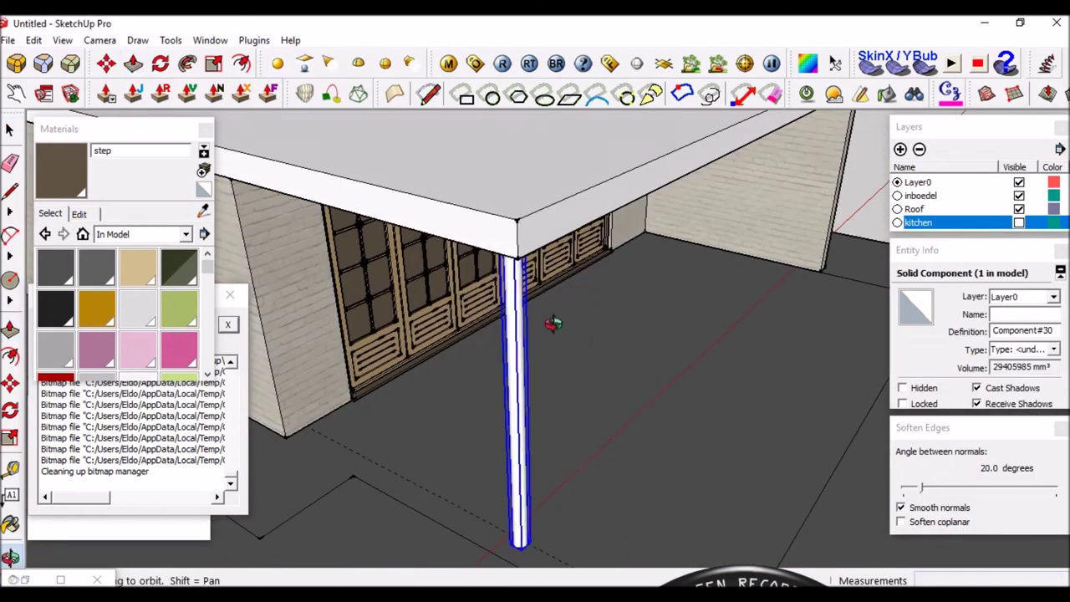
pyautogui.moveTo(552, 324); pyautogui.dragTo(128, 270, button='middle')
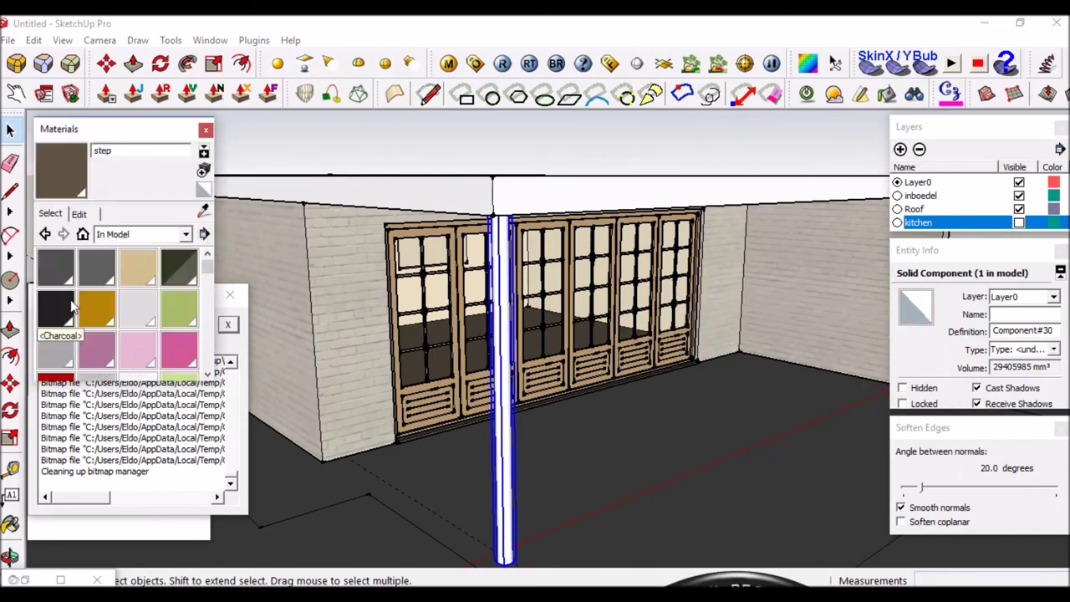
# Pick the chrome material and add a new layer for the doors.
pyautogui.click(97, 360)
pyautogui.scroll(-2, 142, 319)
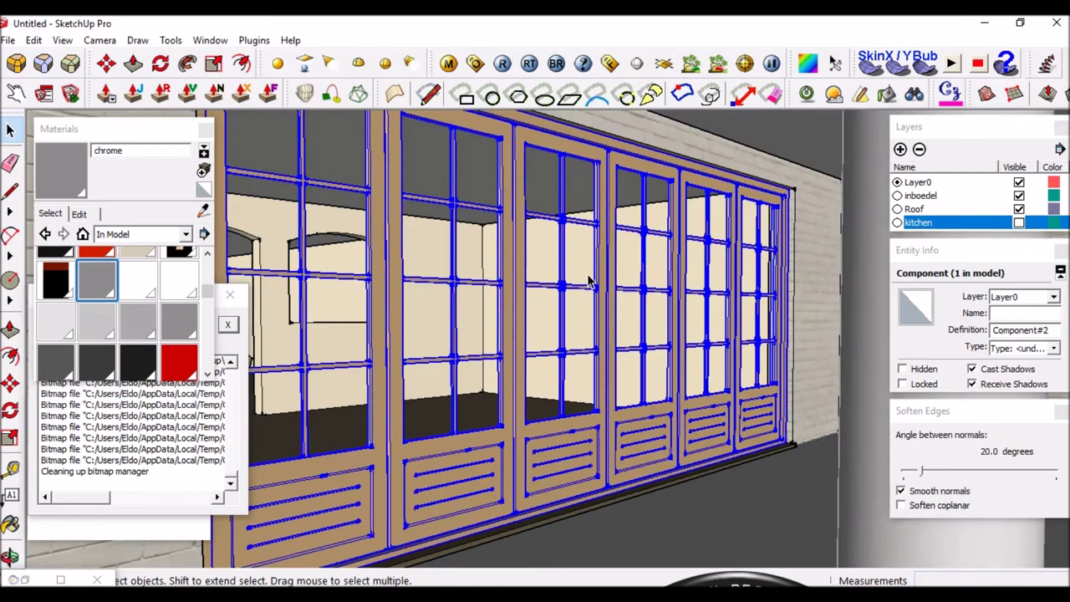
pyautogui.click(901, 149)
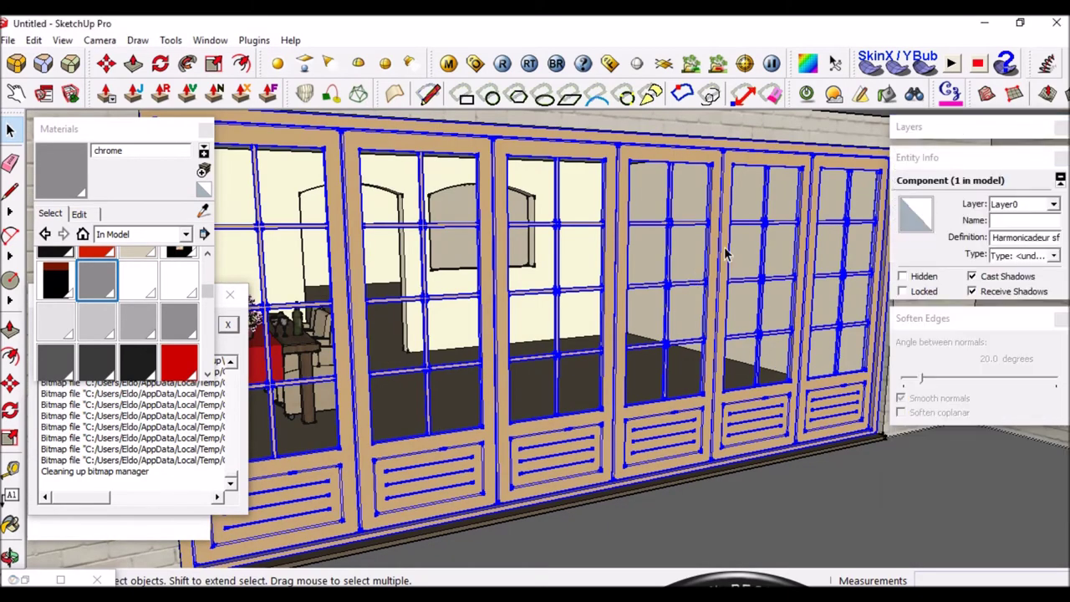
pyautogui.click(1053, 204)
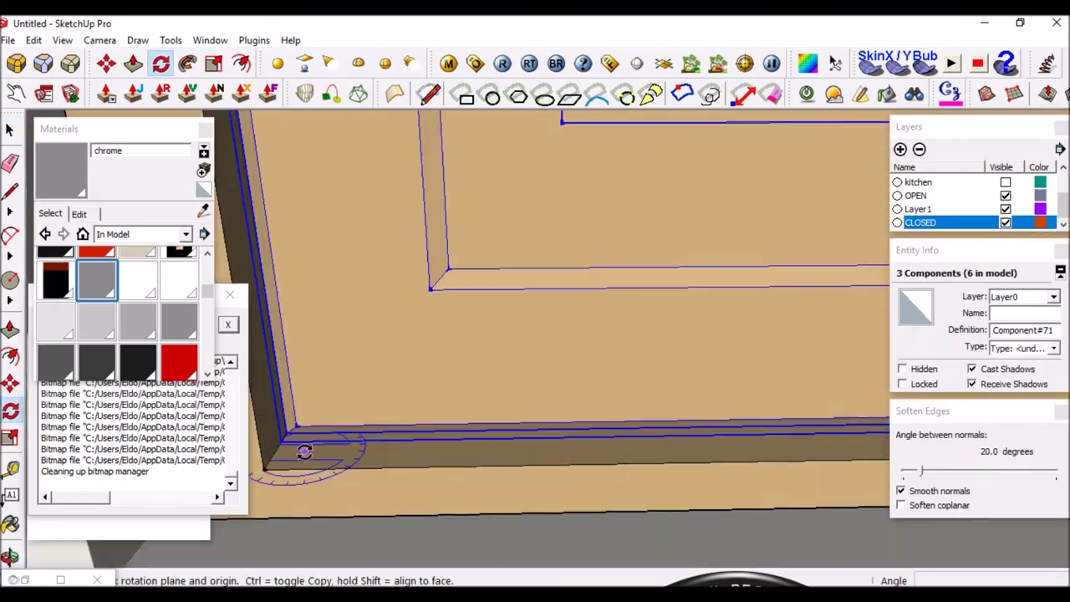
# Select the door panels and make the door components unique.
pyautogui.moveTo(304, 451)
pyautogui.mouseDown(button='middle')
pyautogui.moveTo(535, 433)
pyautogui.moveTo(477, 312)
pyautogui.moveTo(425, 243)
pyautogui.moveTo(397, 350)
pyautogui.mouseUp(button='middle')
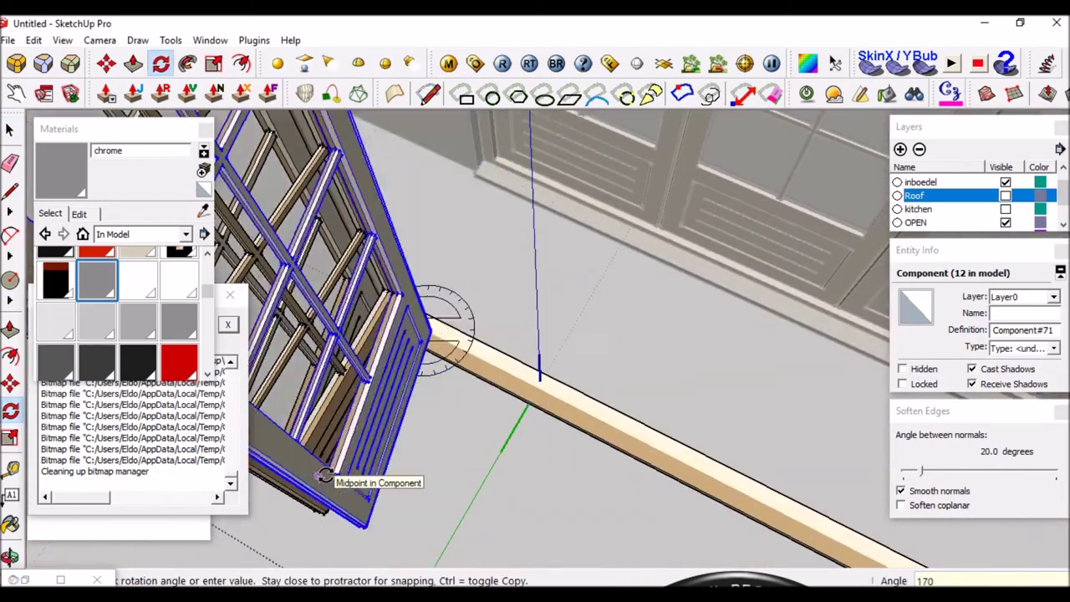
pyautogui.click(324, 475)
pyautogui.moveTo(324, 474); pyautogui.dragTo(461, 232, button='middle')
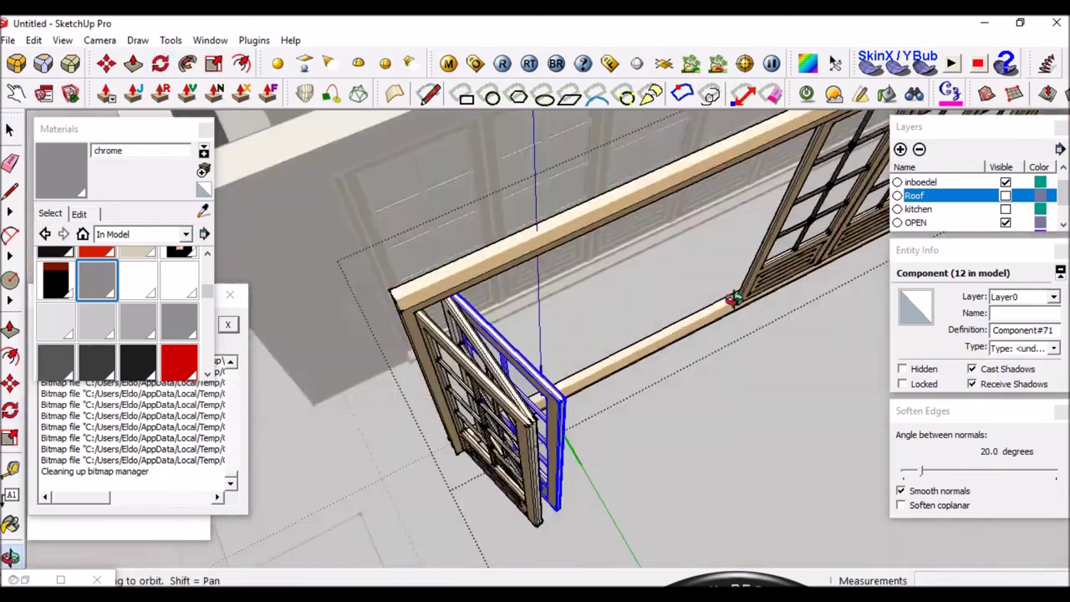
pyautogui.press('space')
pyautogui.click(411, 311)
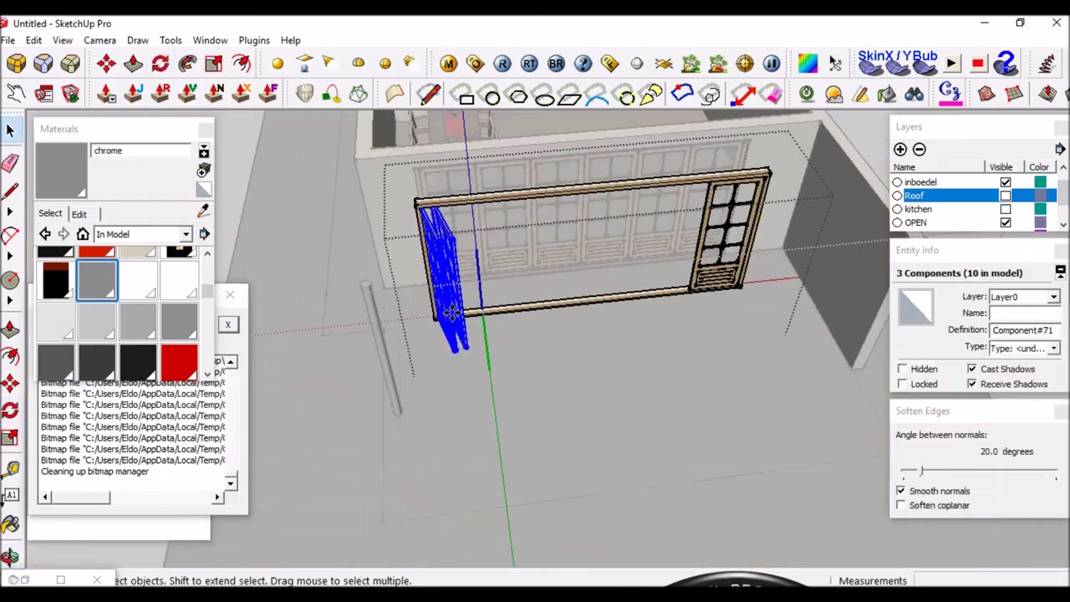
pyautogui.rightClick(568, 243)
pyautogui.click(616, 411)
# Move the folding door component into the back wall opening.
pyautogui.press('m')
pyautogui.moveTo(493, 298); pyautogui.dragTo(818, 427, button='middle')
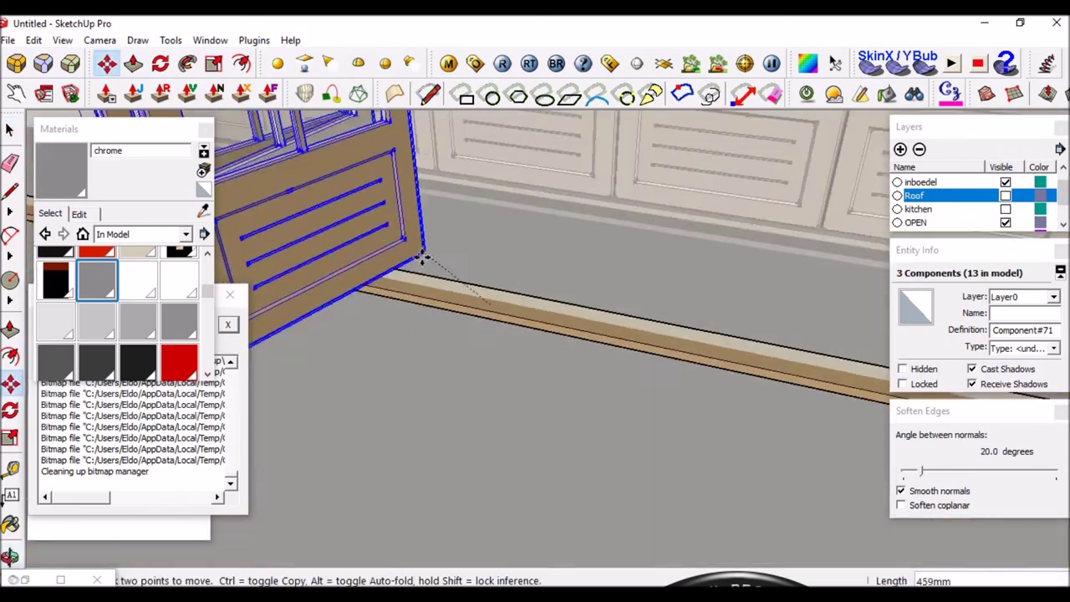
pyautogui.scroll(-10, 818, 426)
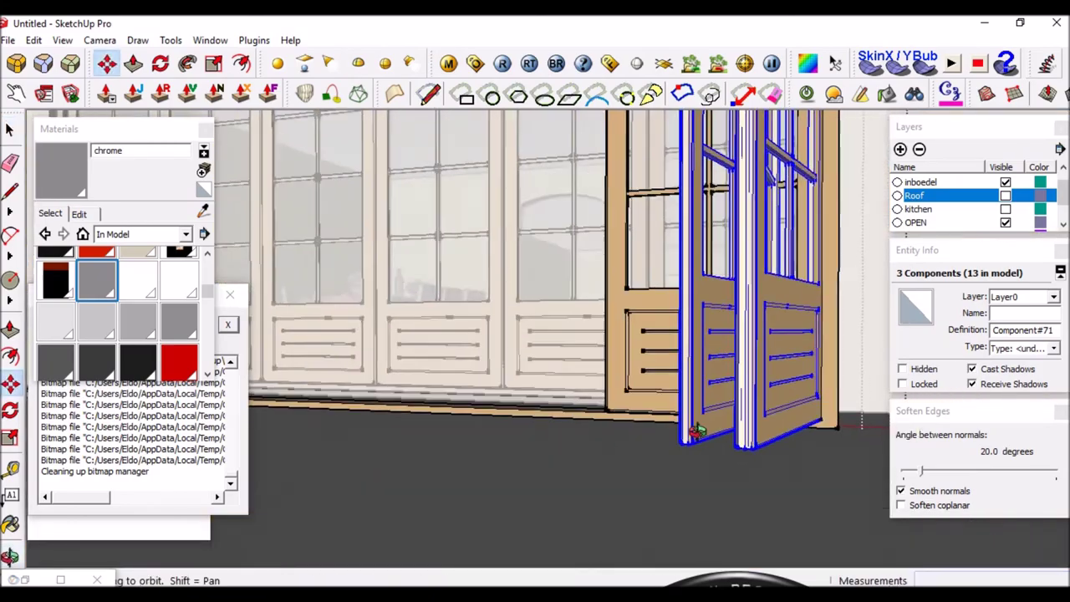
pyautogui.press('space')
pyautogui.click(488, 303)
pyautogui.scroll(-5, 680, 407)
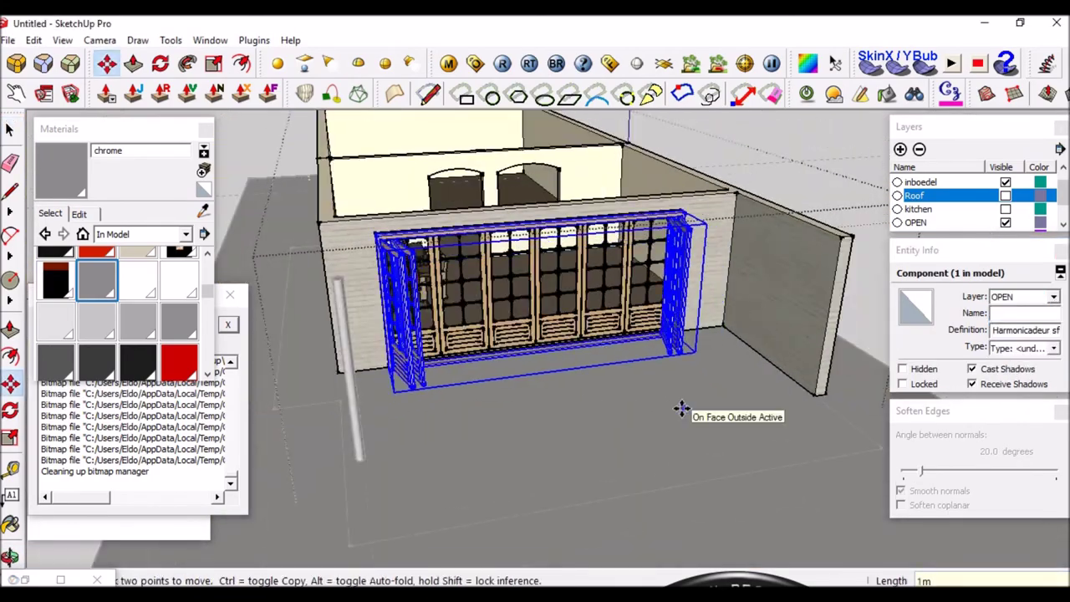
pyautogui.moveTo(680, 407); pyautogui.dragTo(684, 333, button='middle')
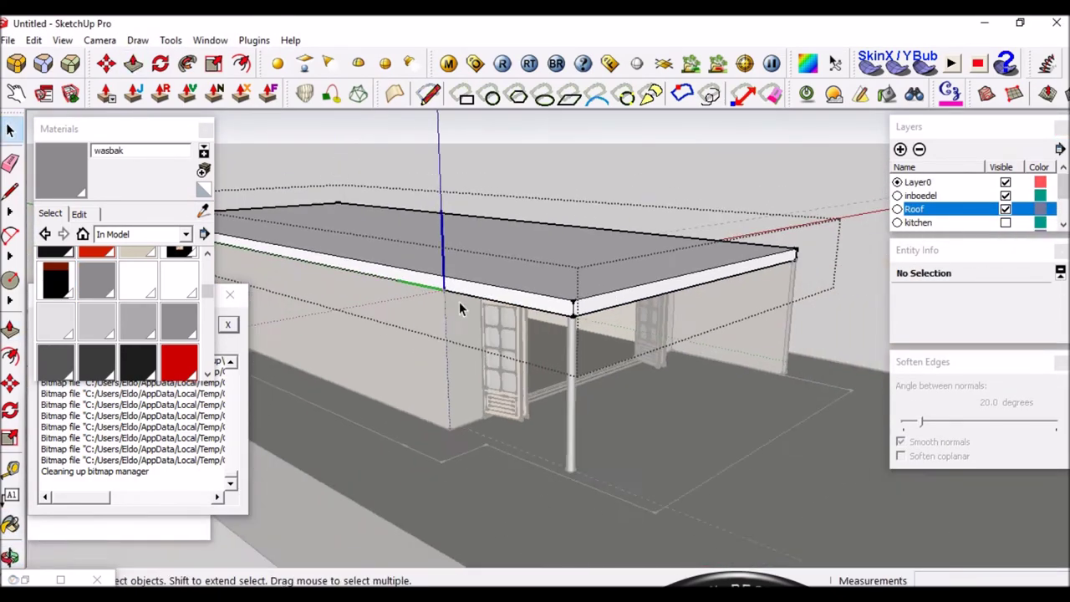
# Orbit around the porch and select the wall beside the door.
pyautogui.scroll(3, 459, 303)
pyautogui.moveTo(459, 303)
pyautogui.mouseDown(button='middle')
pyautogui.moveTo(539, 316)
pyautogui.moveTo(680, 306)
pyautogui.mouseUp(button='middle')
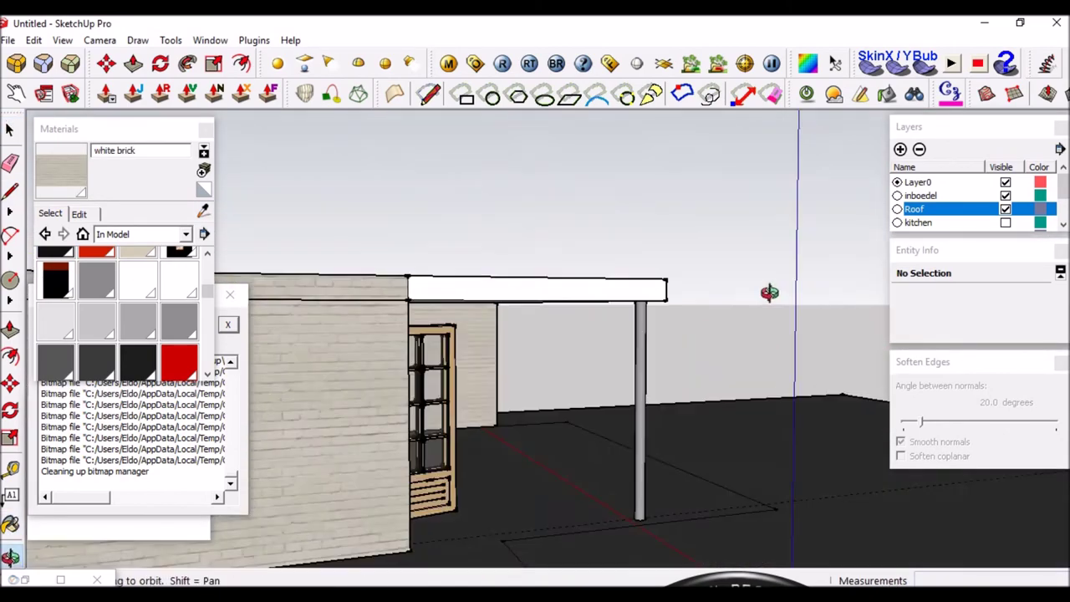
pyautogui.scroll(-3, 725, 345)
pyautogui.scroll(5, 725, 345)
pyautogui.moveTo(725, 346); pyautogui.dragTo(753, 358, button='middle')
pyautogui.click(753, 358)
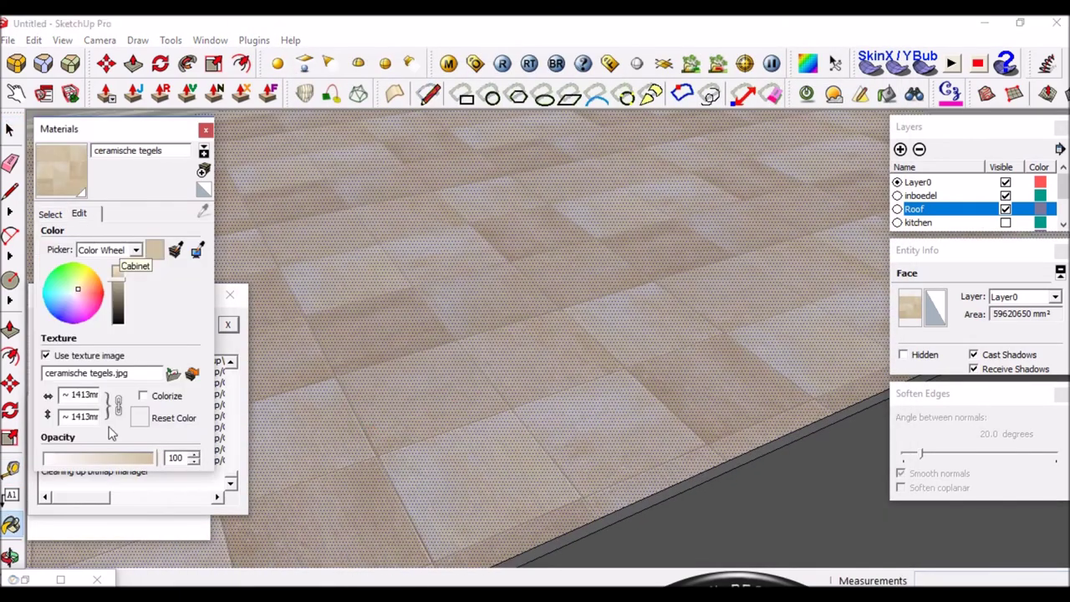
# Select the whole patio slab and apply a grass image from the Begroeiing folder as texture.
pyautogui.scroll(-3, 441, 511)
pyautogui.scroll(-3, 446, 406)
pyautogui.scroll(-5, 575, 367)
pyautogui.scroll(-3, 468, 474)
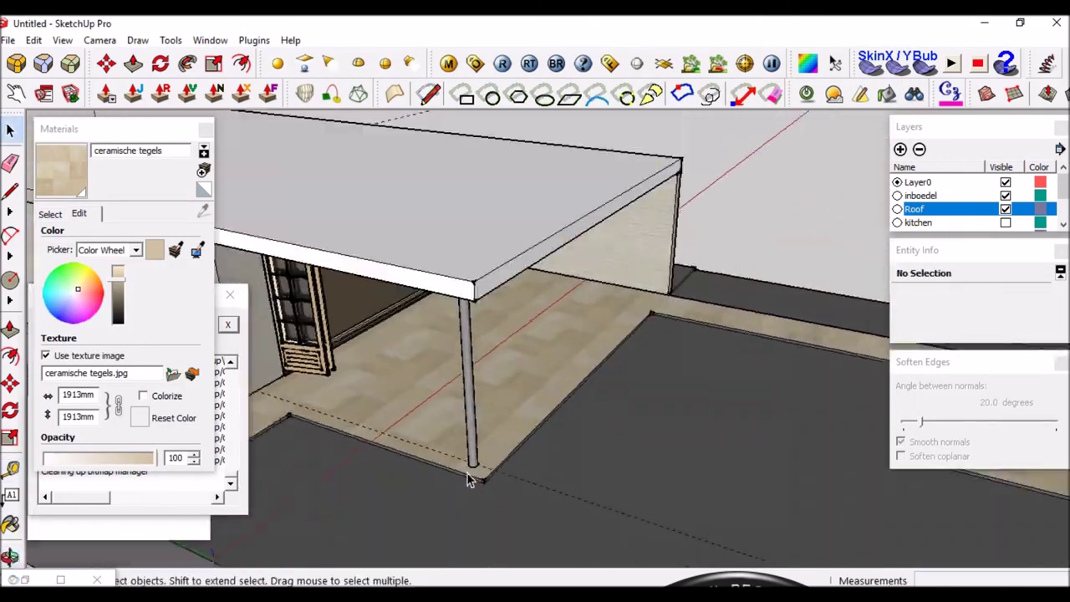
pyautogui.scroll(3, 468, 474)
pyautogui.tripleClick(465, 282)
pyautogui.scroll(-3, 693, 393)
pyautogui.scroll(-3, 454, 251)
pyautogui.scroll(-3, 468, 292)
pyautogui.click(173, 374)
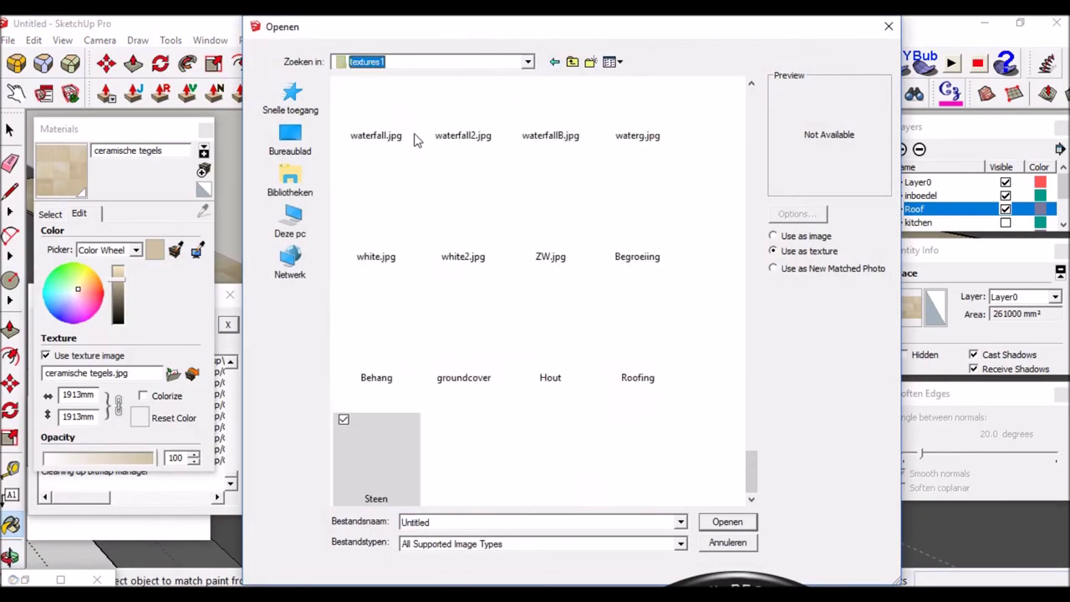
pyautogui.doubleClick(416, 138)
pyautogui.doubleClick(461, 134)
pyautogui.click(705, 362)
pyautogui.click(574, 292)
# Import the sfeerlamp garden lamp model into the scene.
pyautogui.click(7, 39)
pyautogui.click(33, 265)
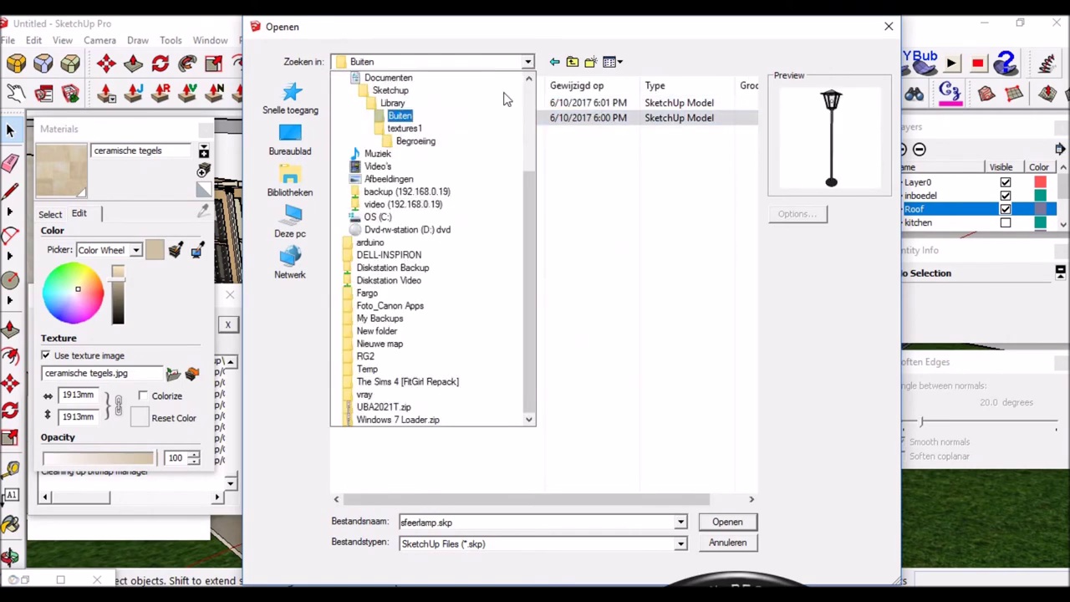
pyautogui.press('Return')
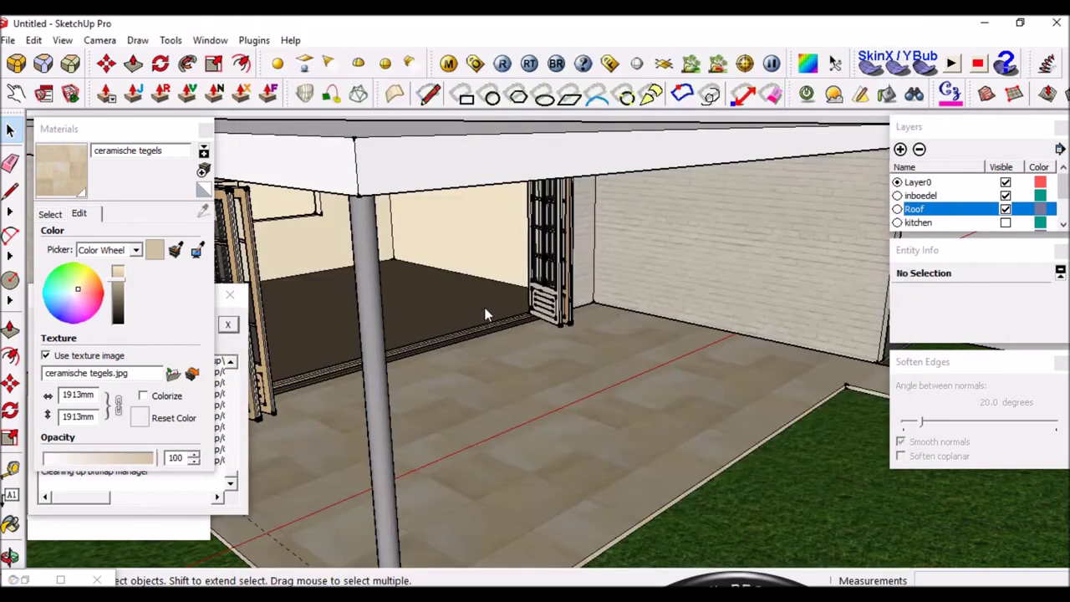
# Import Vrtna_garnitura.skp from the Buiten folder and place it on the patio.
pyautogui.click(7, 40)
pyautogui.click(50, 265)
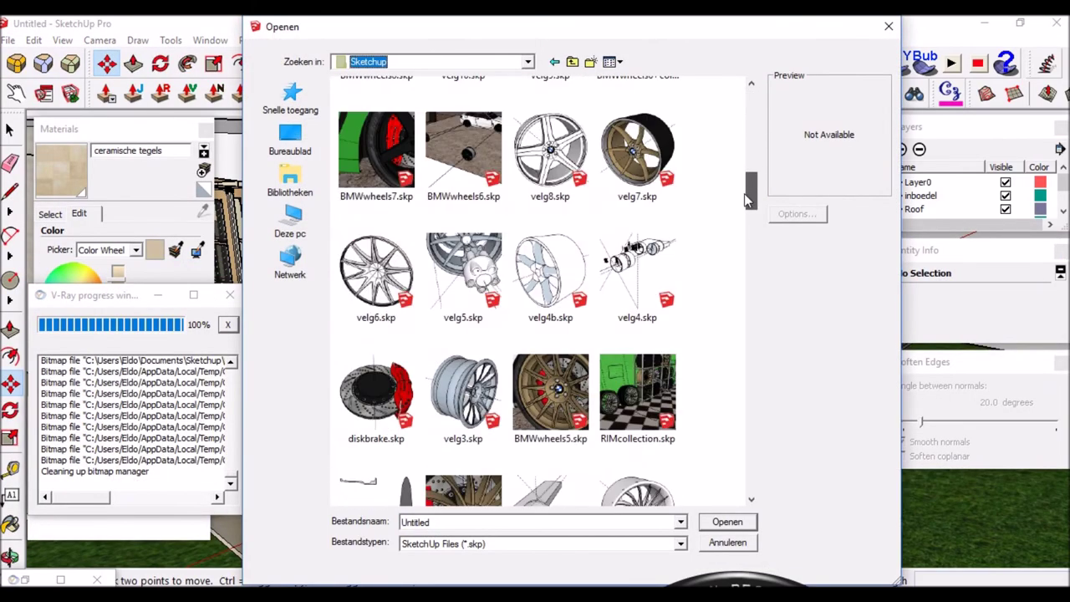
pyautogui.moveTo(740, 303); pyautogui.dragTo(730, 373)
pyautogui.moveTo(726, 429); pyautogui.dragTo(407, 74)
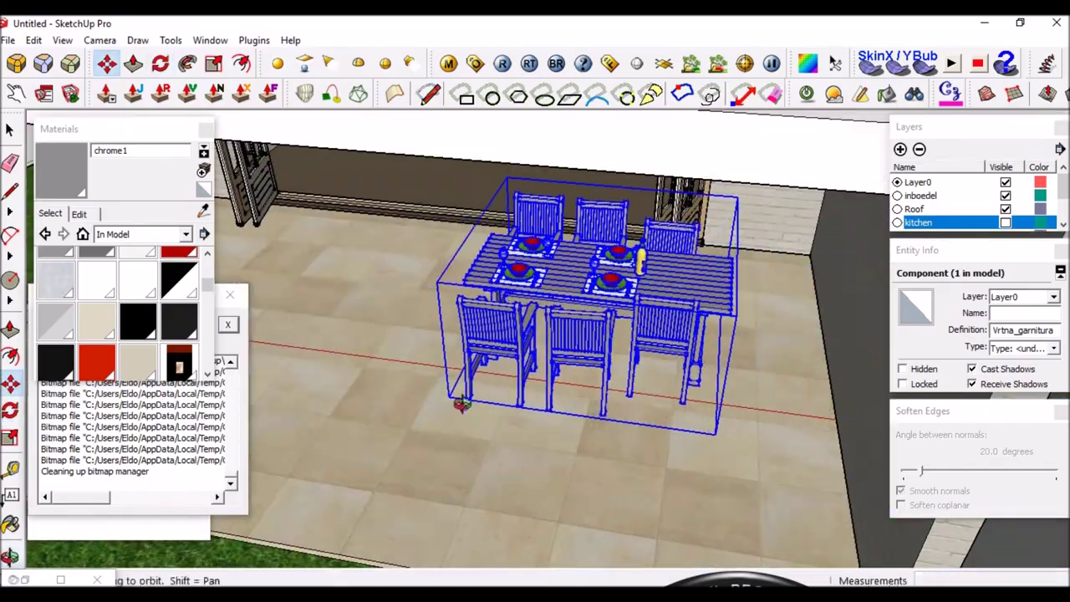
pyautogui.hotkey('ctrl', 'o')
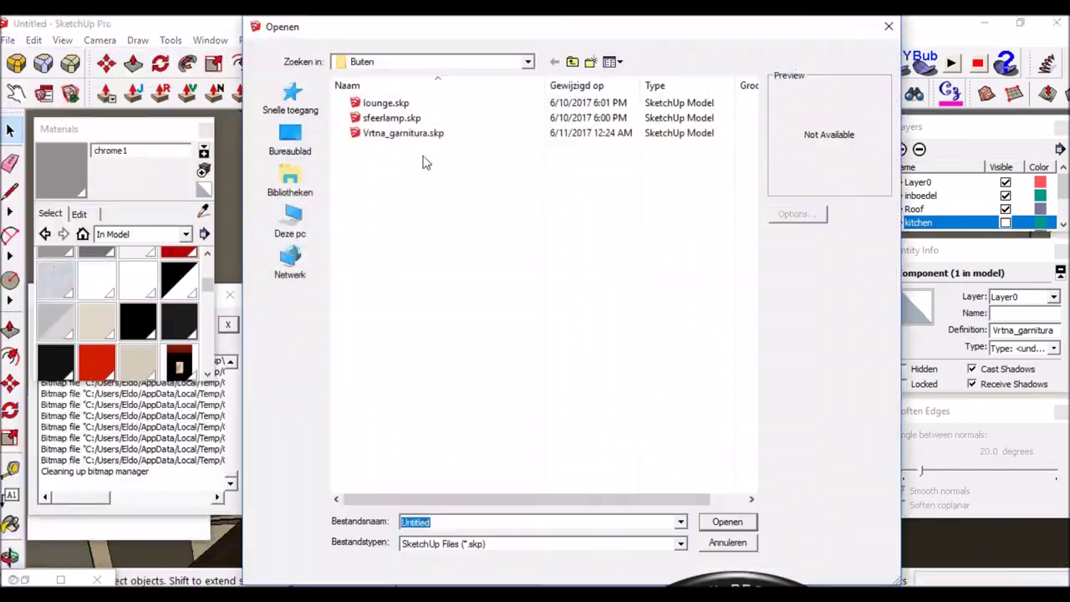
pyautogui.scroll(-10, 571, 290)
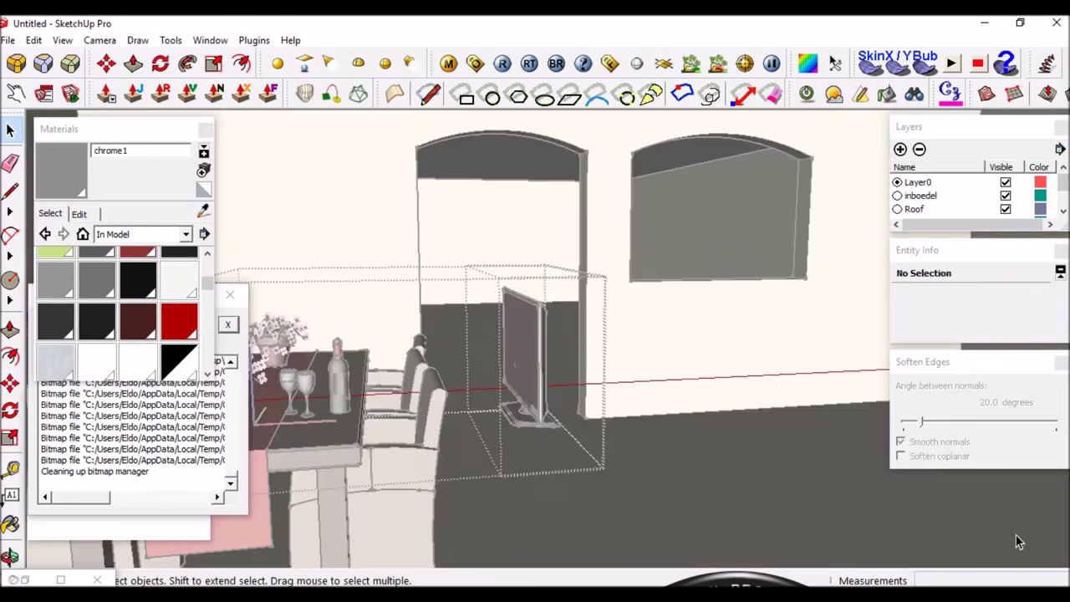
# Orbit around to the TV and select it to edit its screen material.
pyautogui.moveTo(538, 334)
pyautogui.mouseDown(button='middle')
pyautogui.moveTo(630, 429)
pyautogui.moveTo(444, 434)
pyautogui.mouseUp(button='middle')
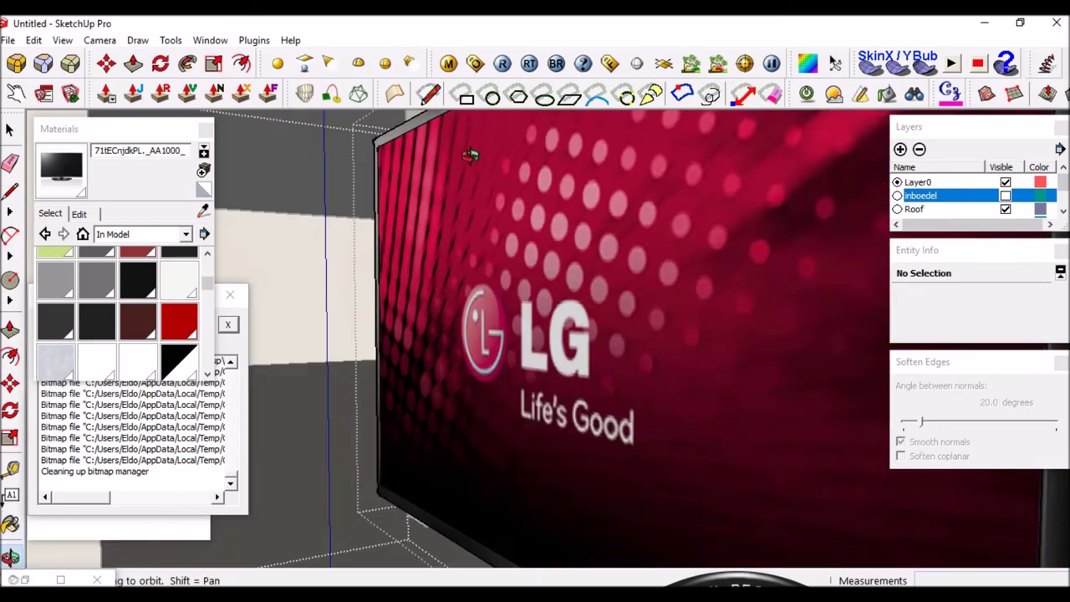
pyautogui.click(508, 209)
pyautogui.moveTo(471, 155)
pyautogui.mouseDown(button='middle')
pyautogui.moveTo(508, 209)
pyautogui.moveTo(287, 215)
pyautogui.moveTo(404, 131)
pyautogui.mouseUp(button='middle')
pyautogui.press('space')
pyautogui.scroll(3, 407, 236)
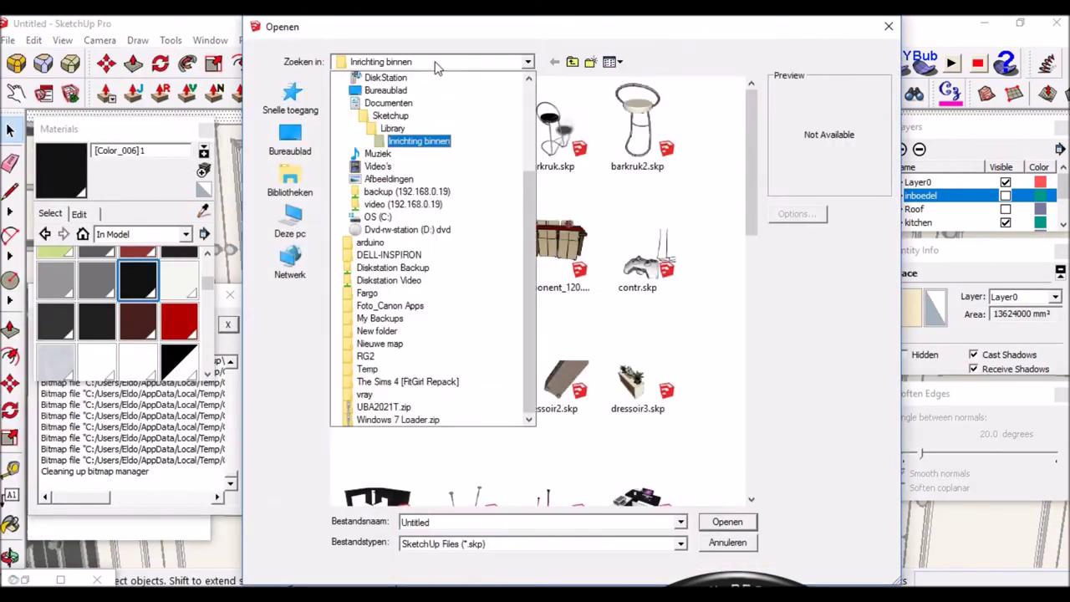
# Place the imported deurdubbel door at the kitchen wall, then orbit out to an interior overview.
pyautogui.click(726, 522)
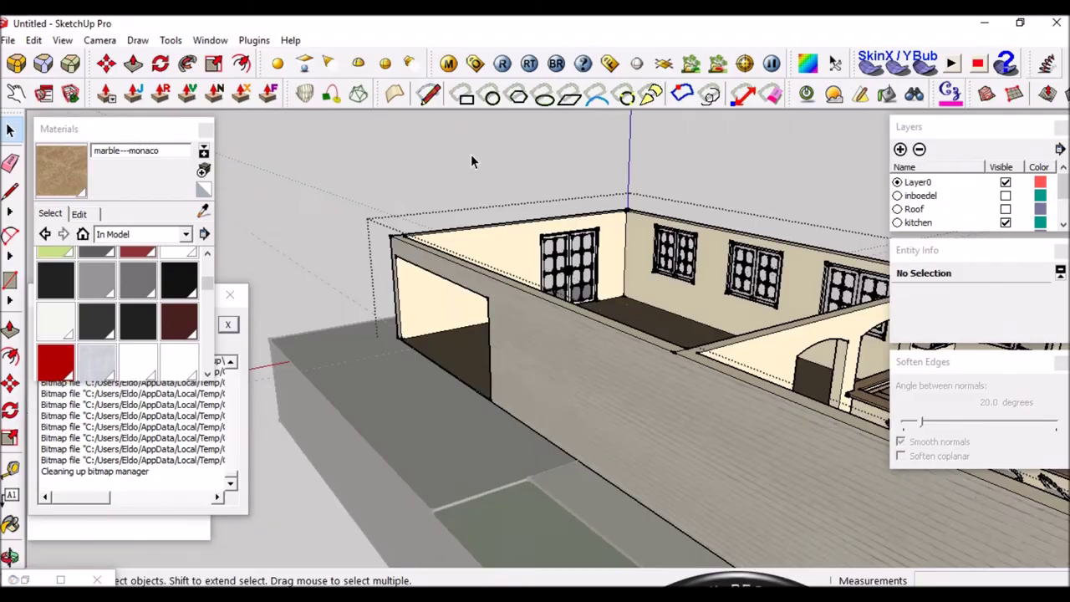
pyautogui.moveTo(471, 163); pyautogui.dragTo(520, 441, button='middle')
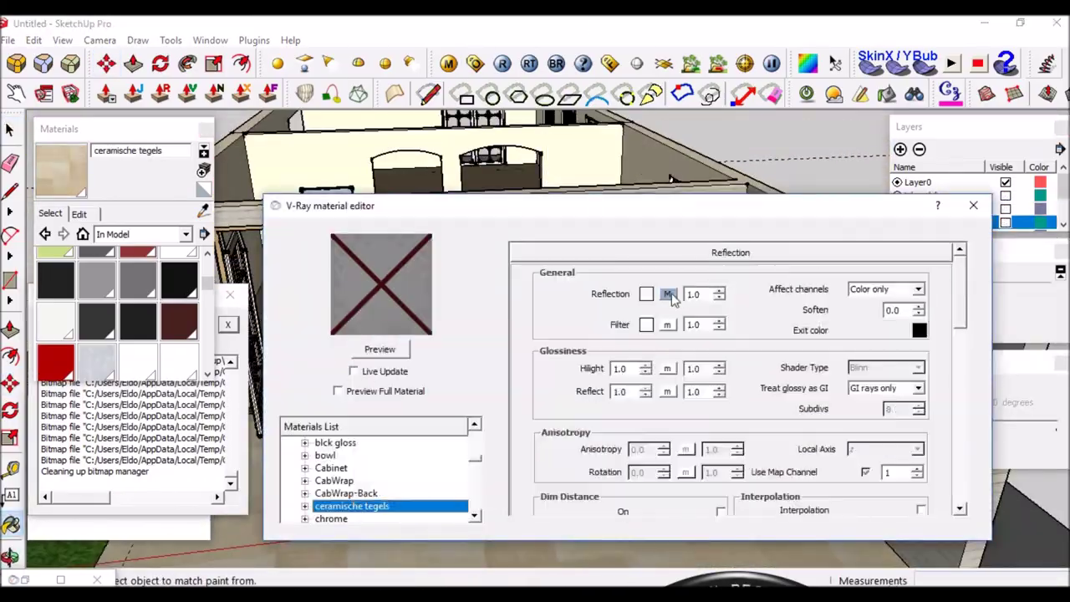
# Load ceramische tegels.jpg from the Steen folder as the tile material's V-Ray bump map.
pyautogui.click(669, 294)
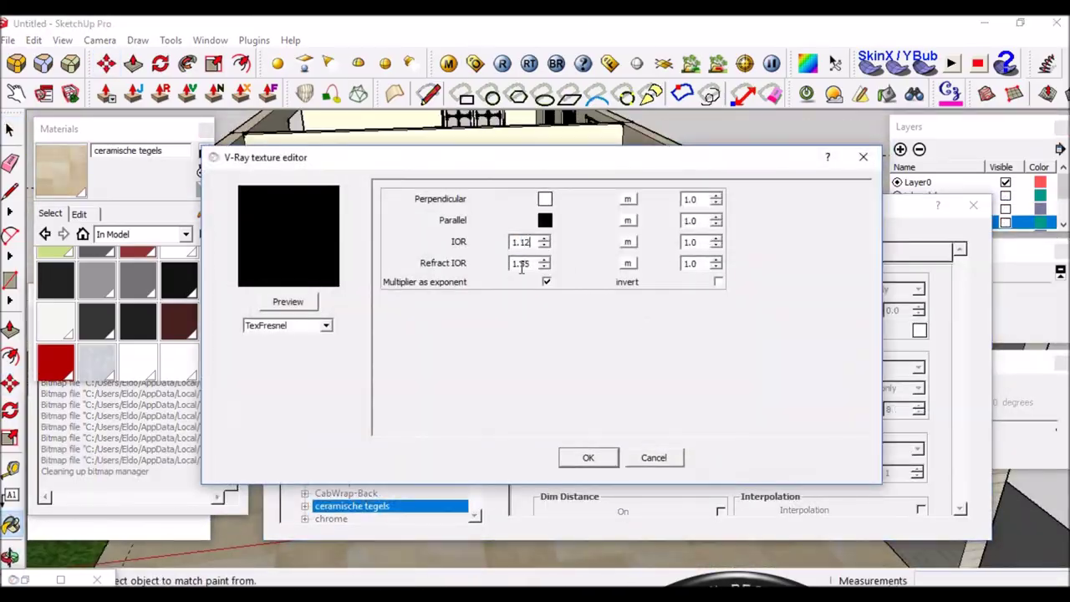
pyautogui.doubleClick(369, 243)
pyautogui.click(454, 167)
pyautogui.click(403, 367)
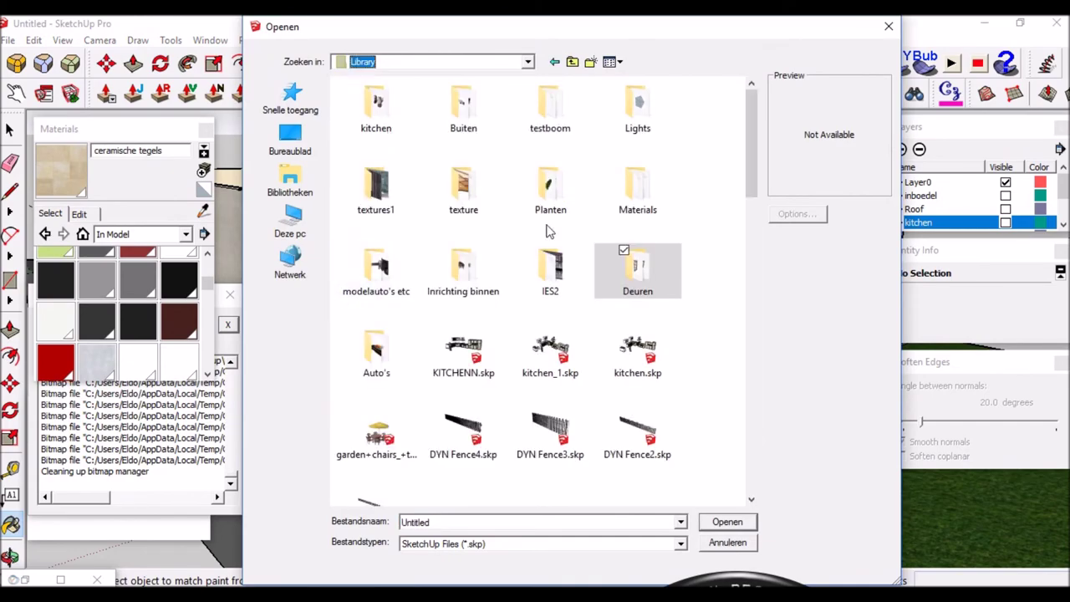
# Import the hedge model, put the planter on the plants layer, and rotate-copy the tall hedge along the wall.
pyautogui.click(727, 523)
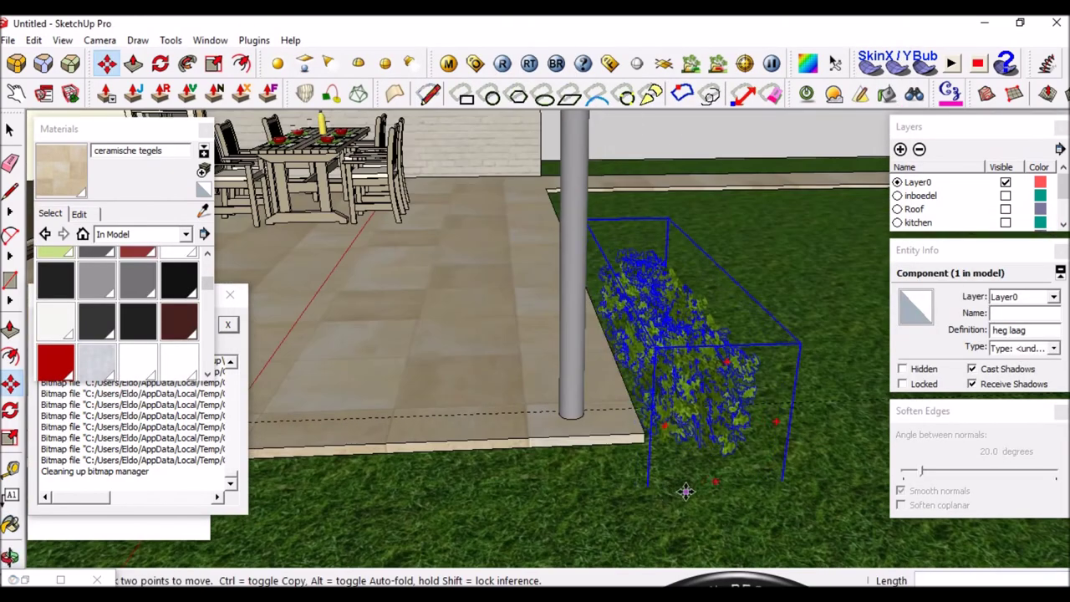
pyautogui.moveTo(563, 358); pyautogui.dragTo(555, 454, button='middle')
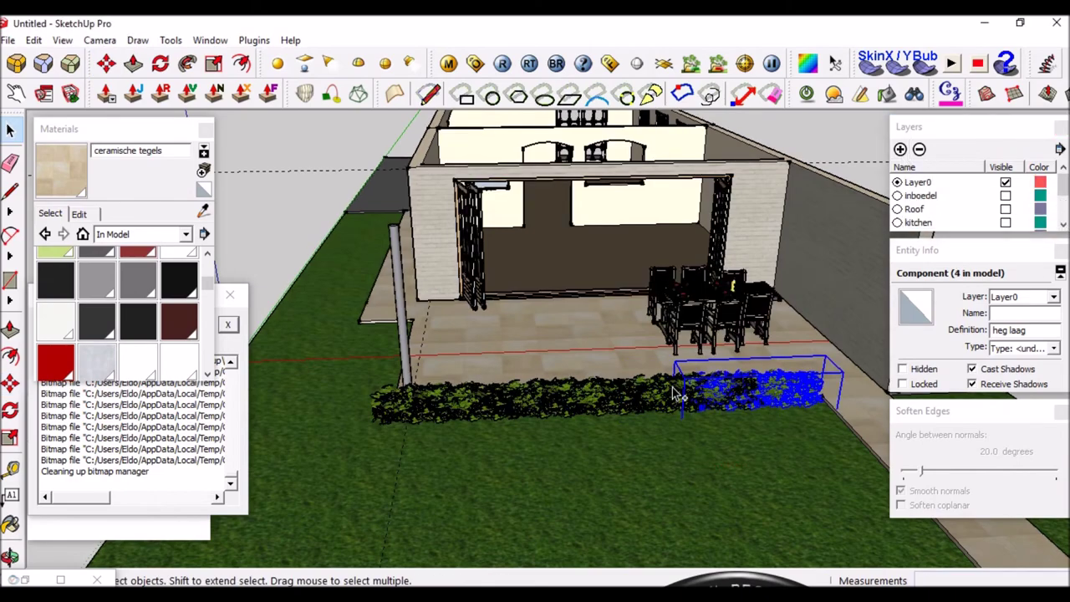
pyautogui.click(1024, 373)
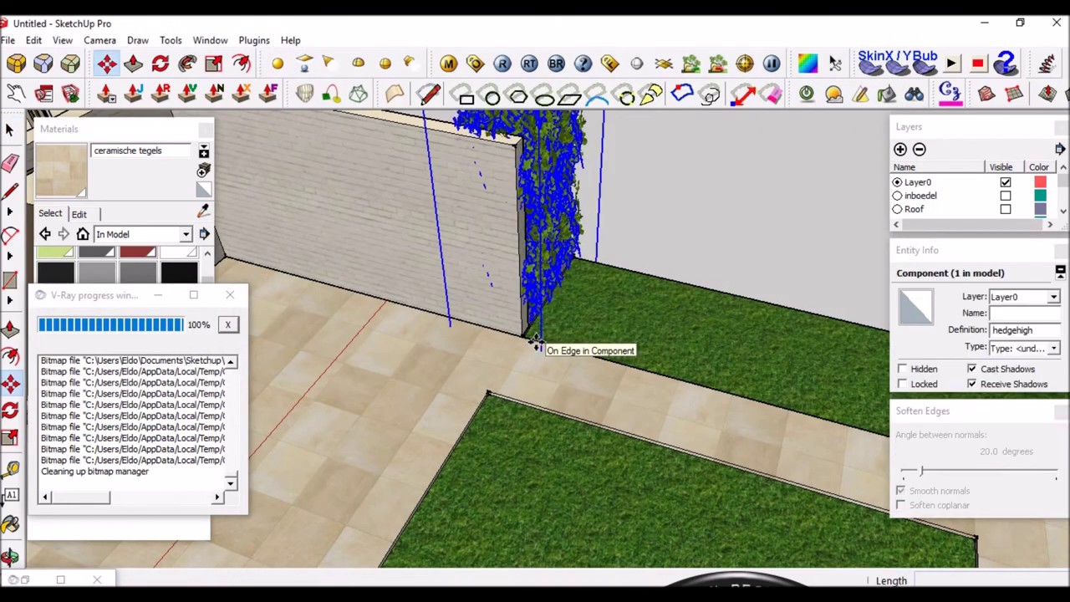
pyautogui.press('q')
pyautogui.click(523, 359)
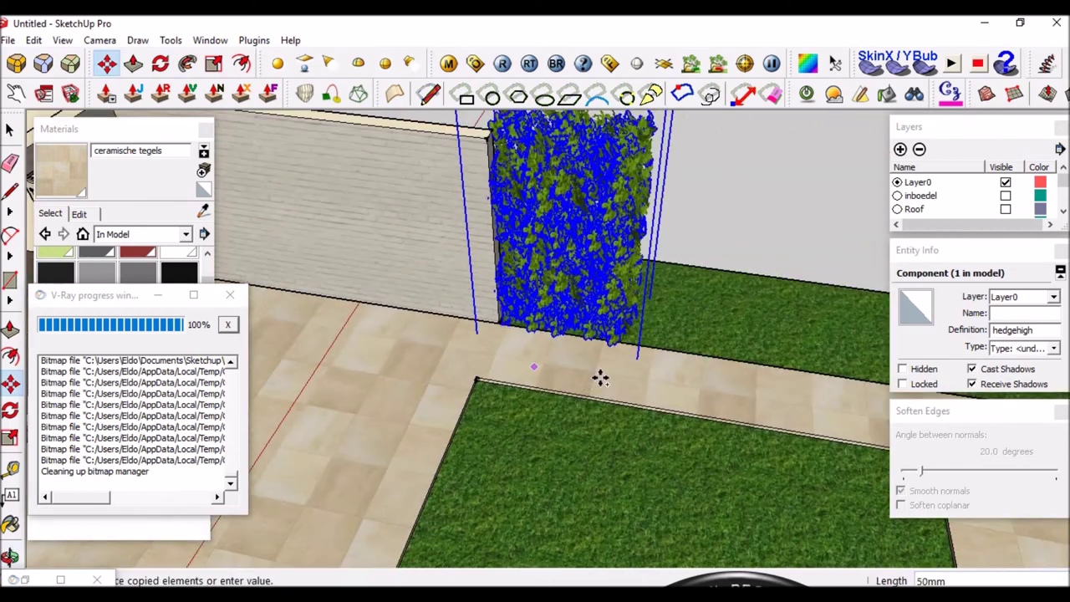
pyautogui.click(610, 380)
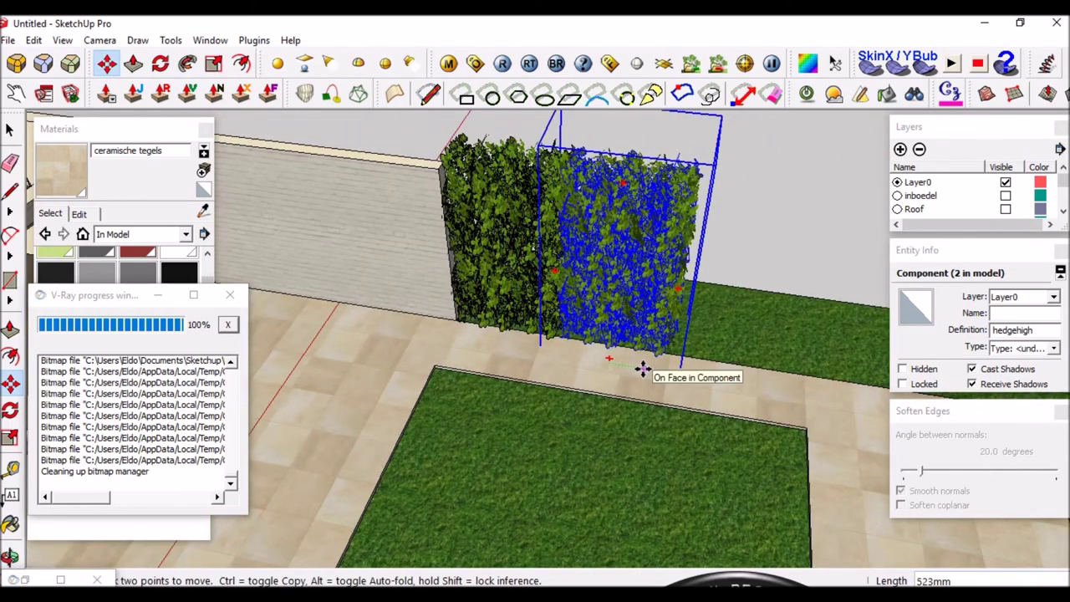
pyautogui.click(623, 372)
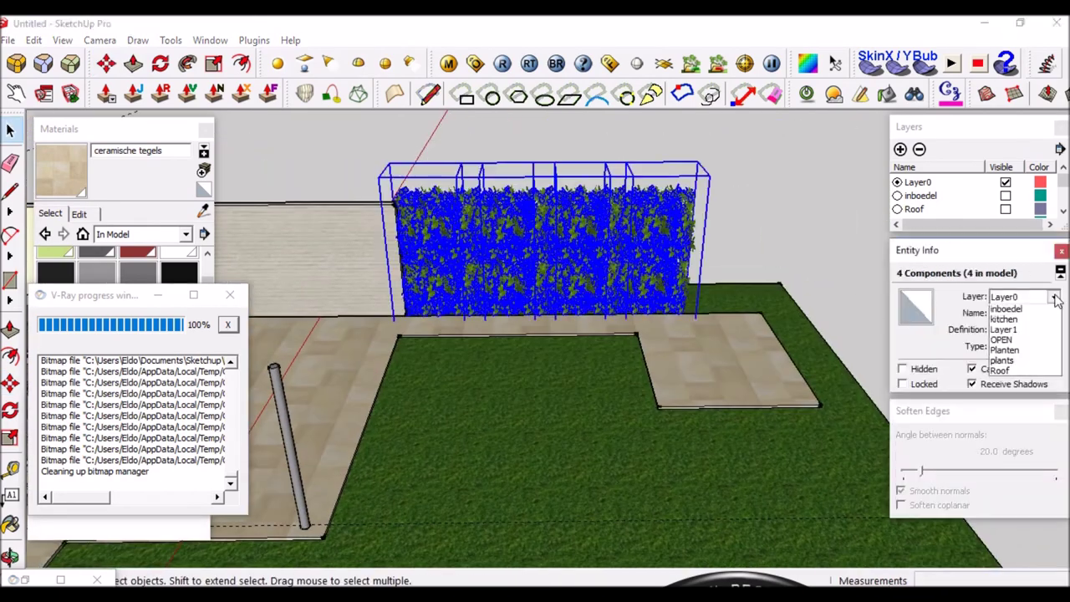
pyautogui.press('t')
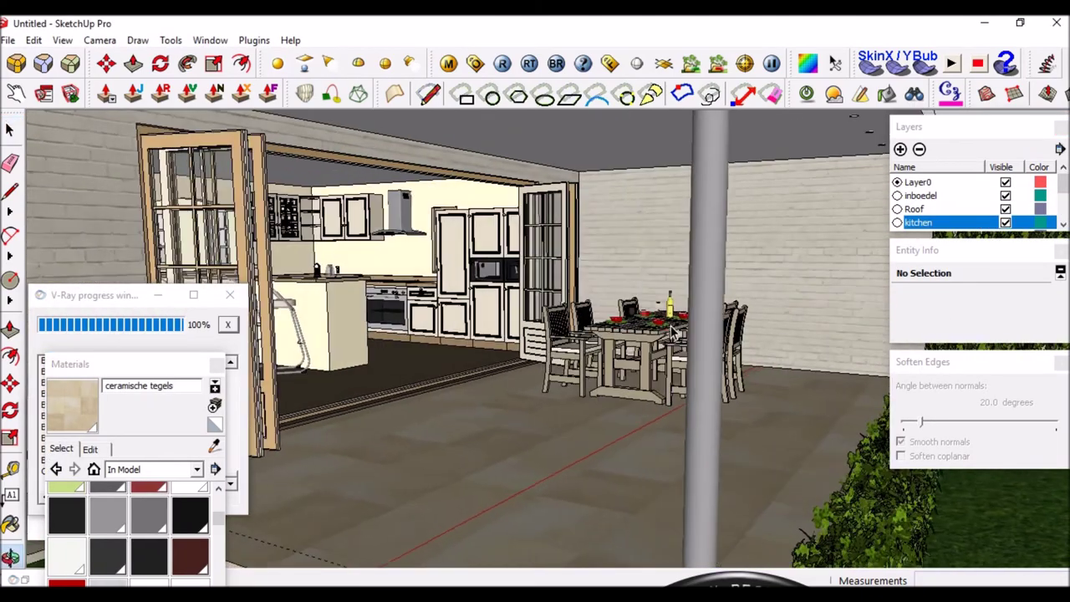
# Pick the Hazelnut Birch material, select the whole model and open the V-Ray material editor.
pyautogui.moveTo(538, 499); pyautogui.dragTo(555, 500, button='middle')
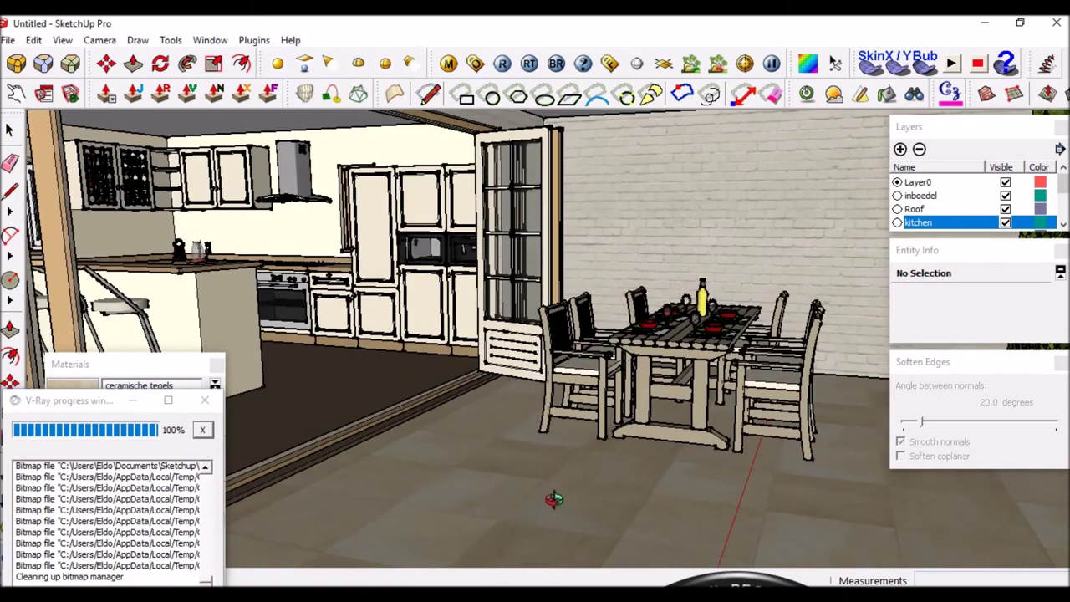
pyautogui.click(84, 390)
pyautogui.scroll(-2, 588, 374)
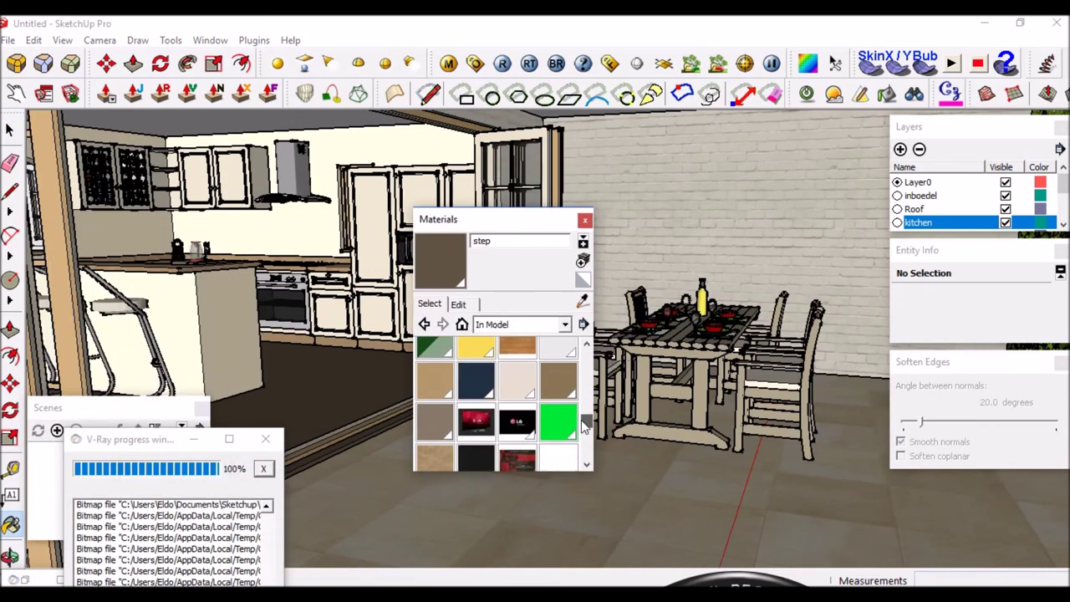
pyautogui.click(517, 382)
pyautogui.moveTo(468, 219); pyautogui.dragTo(465, 355)
pyautogui.hotkey('ctrl', 'a')
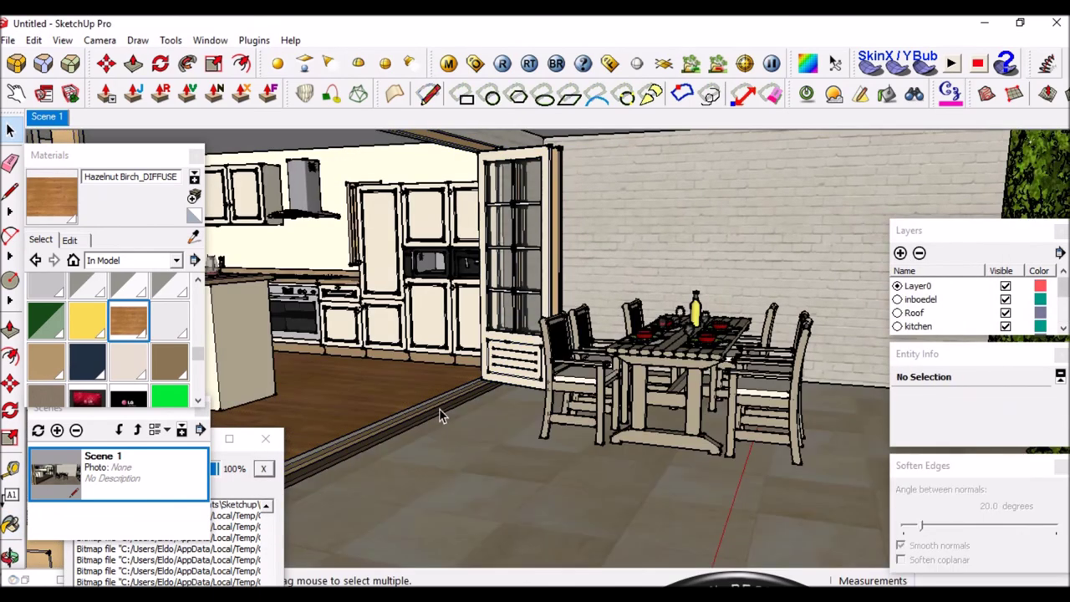
pyautogui.moveTo(90, 158)
pyautogui.mouseDown()
pyautogui.moveTo(149, 254)
pyautogui.moveTo(92, 193)
pyautogui.mouseUp()
pyautogui.click(450, 65)
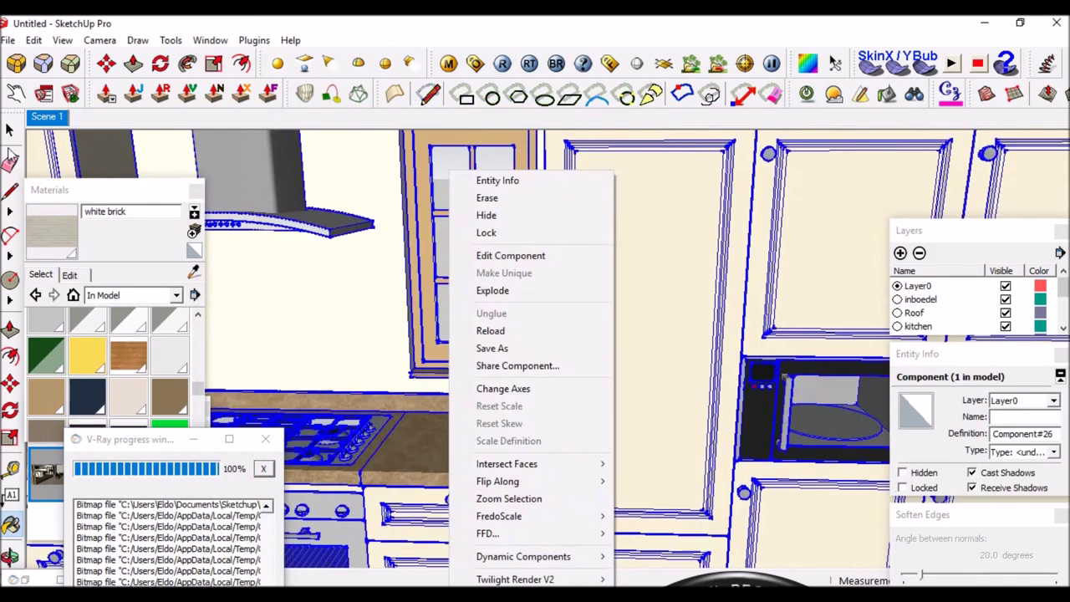
pyautogui.rightClick(448, 275)
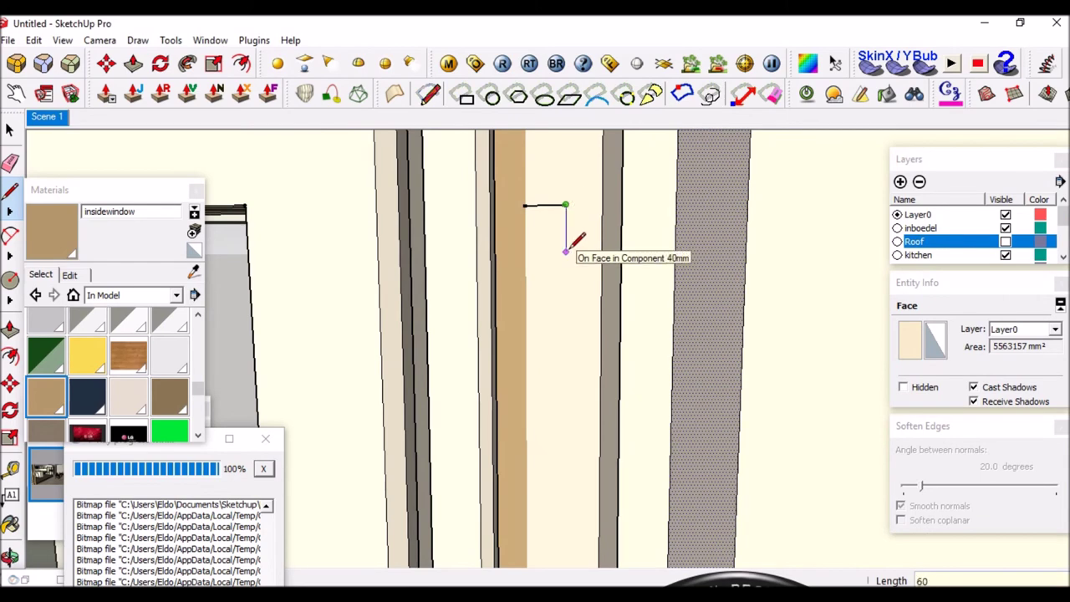
# Zoom and orbit around the house, selecting the wall outline edges and a floor face.
pyautogui.scroll(2, 531, 272)
pyautogui.scroll(2, 602, 142)
pyautogui.scroll(1, 589, 178)
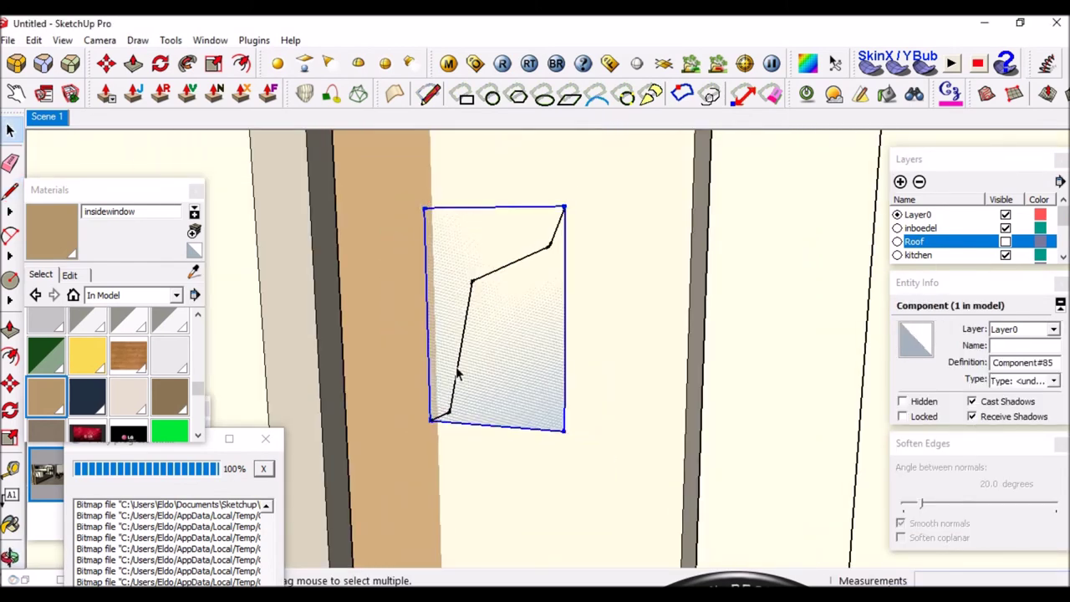
pyautogui.scroll(-3, 502, 351)
pyautogui.moveTo(394, 413)
pyautogui.mouseDown(button='middle')
pyautogui.moveTo(413, 262)
pyautogui.moveTo(397, 309)
pyautogui.mouseUp(button='middle')
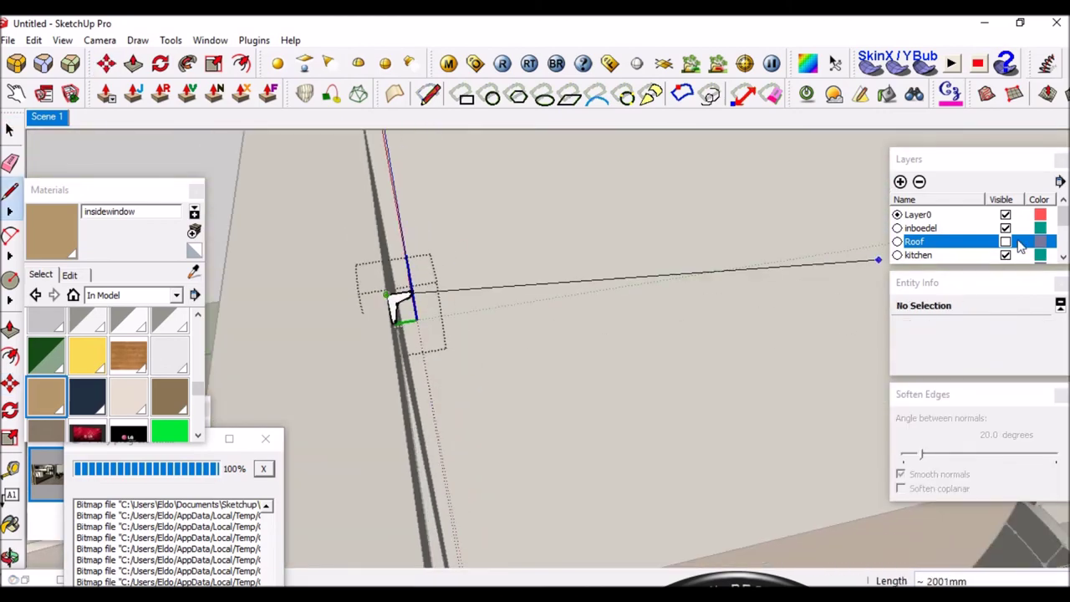
pyautogui.scroll(-5, 585, 351)
pyautogui.press('space')
pyautogui.scroll(3, 535, 317)
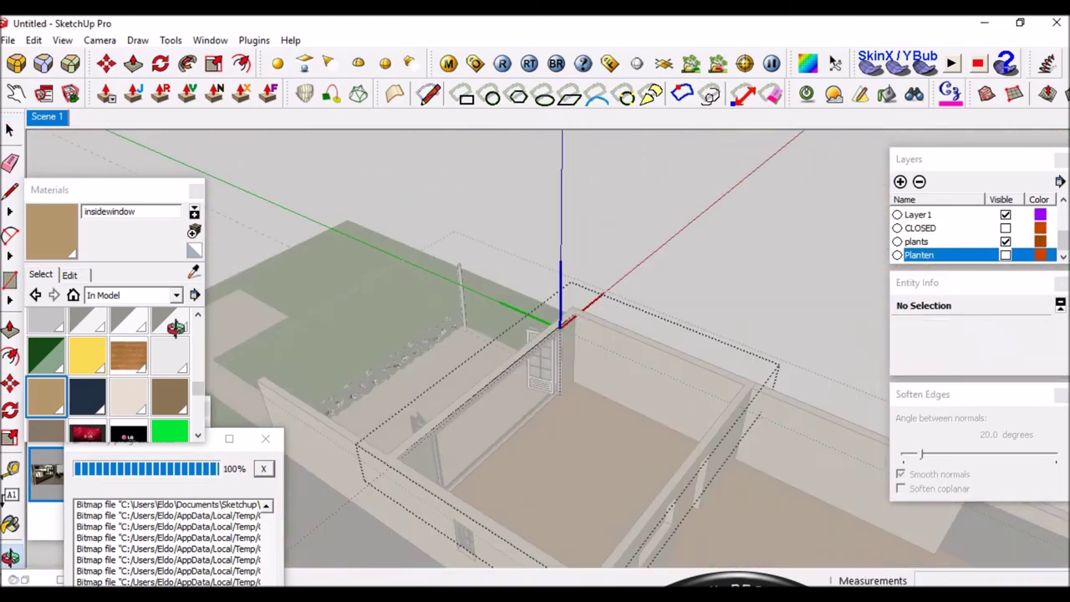
pyautogui.scroll(3, 566, 350)
pyautogui.click(574, 251)
pyautogui.scroll(-3, 489, 275)
pyautogui.scroll(3, 668, 358)
pyautogui.doubleClick(669, 359)
pyautogui.scroll(-3, 688, 362)
# Select the room floor, then the wall edges at the wall junction.
pyautogui.press('r')
pyautogui.scroll(-1, 687, 361)
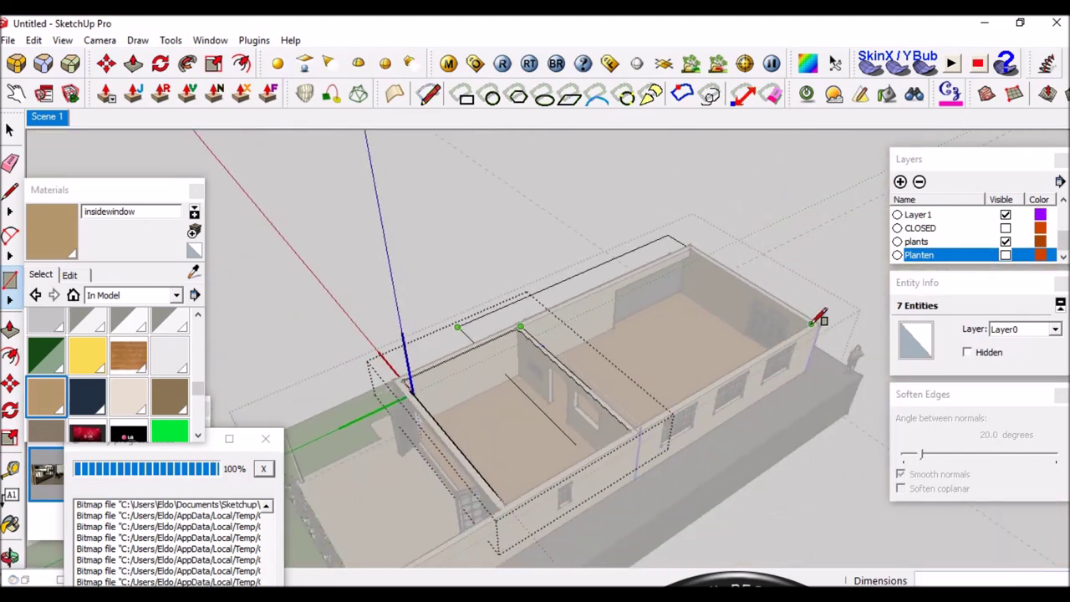
pyautogui.scroll(3, 454, 339)
pyautogui.press('space')
pyautogui.click(697, 327)
pyautogui.click(527, 485)
pyautogui.keyDown('shift'); pyautogui.click(377, 330); pyautogui.keyUp('shift')
pyautogui.click(376, 330)
pyautogui.scroll(5, 366, 174)
# Select everything connected to the junction wall, then return to the Scene 1 view.
pyautogui.click(549, 335)
pyautogui.click(595, 247)
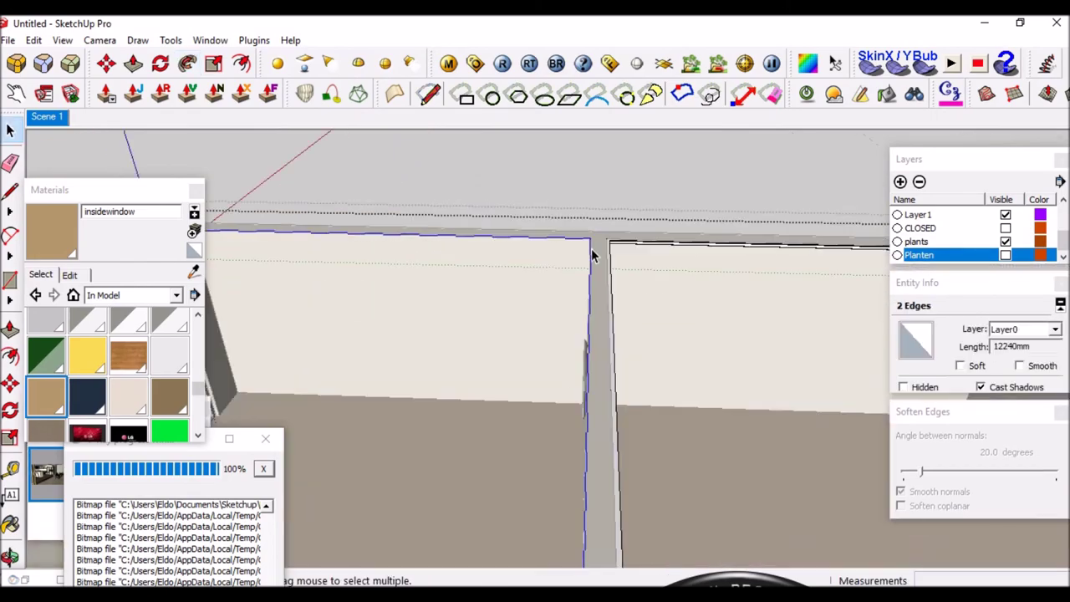
pyautogui.scroll(-5, 595, 248)
pyautogui.scroll(5, 418, 334)
pyautogui.tripleClick(454, 251)
pyautogui.rightClick(454, 210)
pyautogui.click(477, 342)
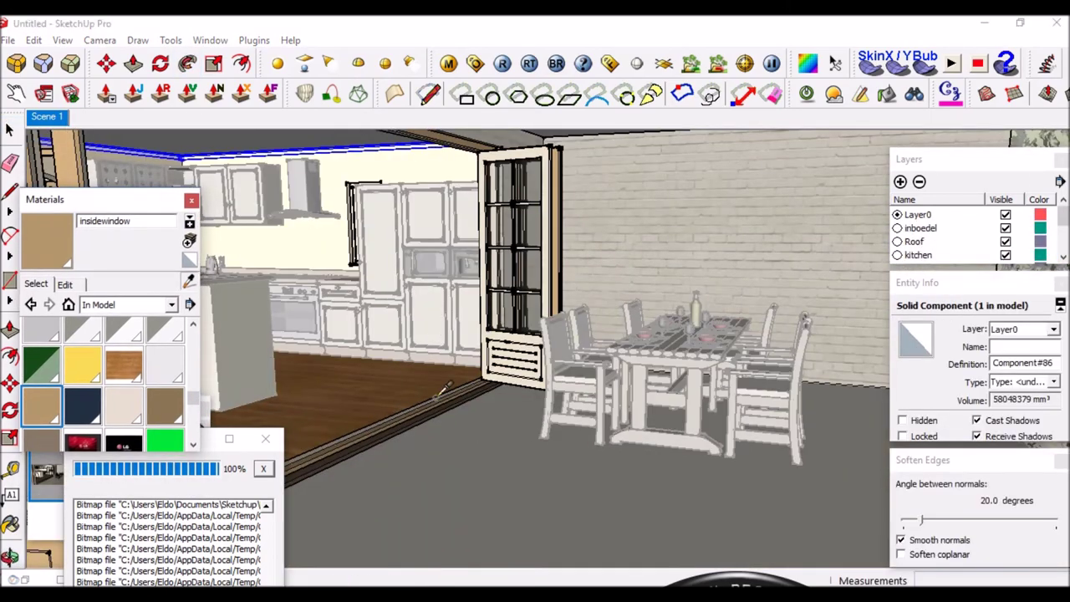
# Start a V-Ray render, hide the inboedel and kitchen layers, and zoom out to the whole model.
pyautogui.click(610, 65)
pyautogui.moveTo(611, 136); pyautogui.dragTo(604, 359)
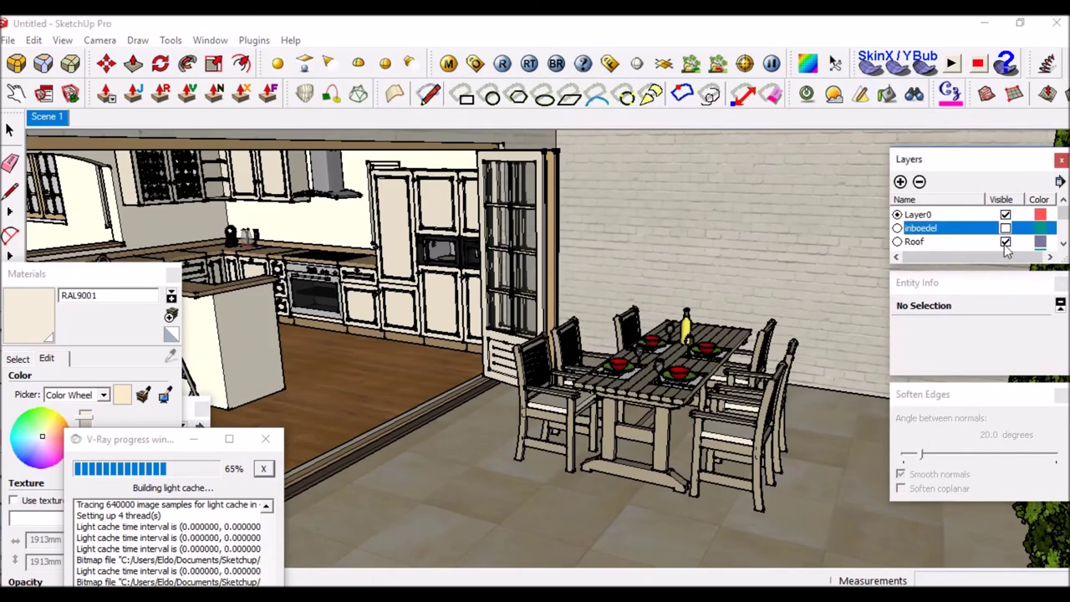
pyautogui.click(1005, 227)
pyautogui.click(1005, 255)
pyautogui.hotkey('shift', 'z')
pyautogui.scroll(3, 825, 242)
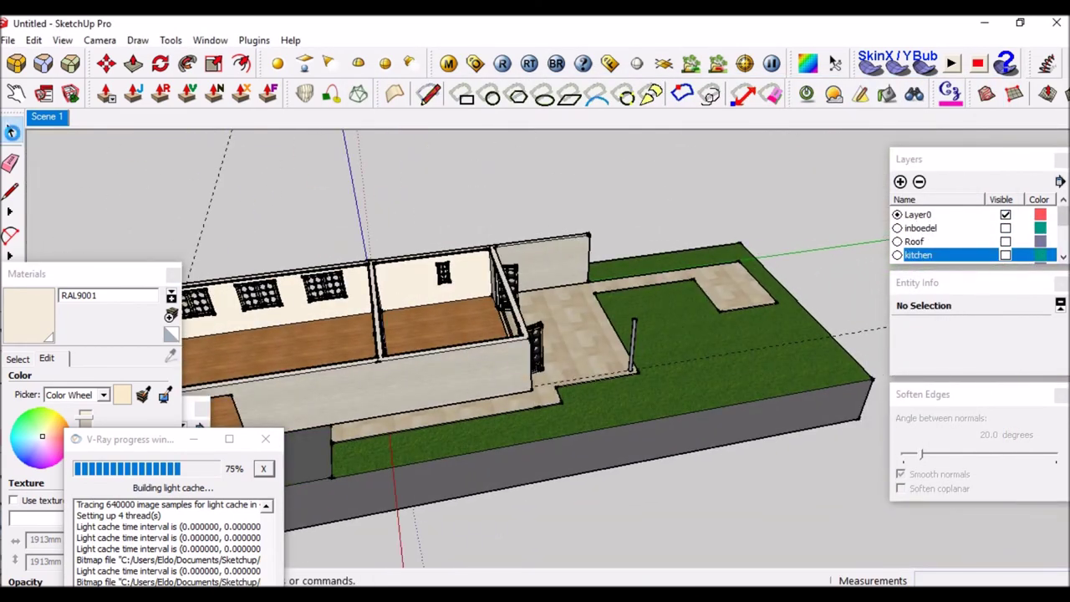
pyautogui.scroll(3, 752, 255)
pyautogui.scroll(2, 717, 270)
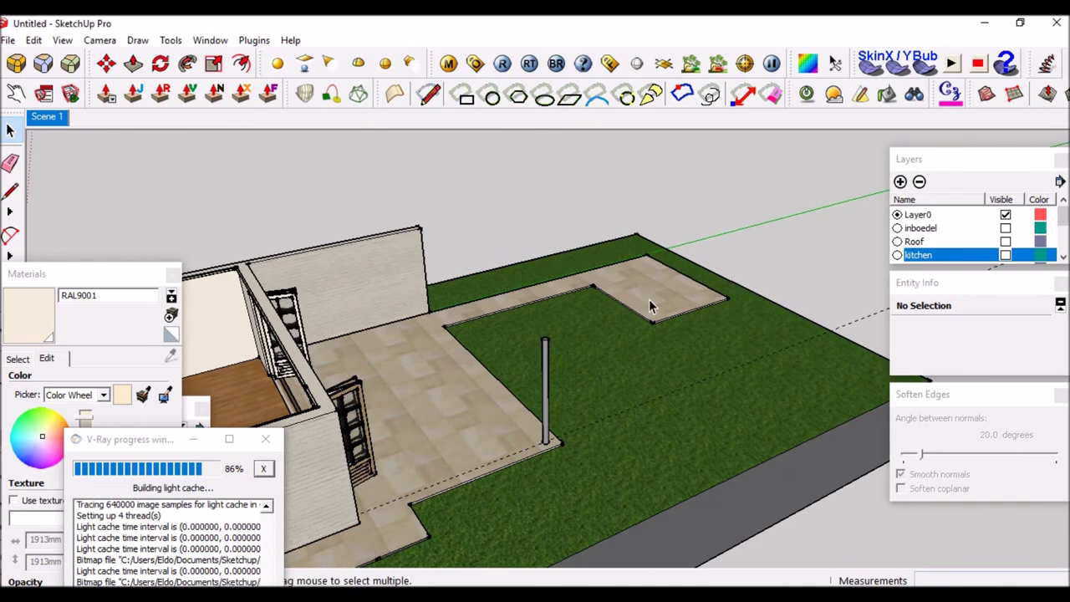
pyautogui.scroll(3, 711, 272)
# Import the garden lounge model and place it on the patio corner.
pyautogui.click(8, 40)
pyautogui.click(63, 268)
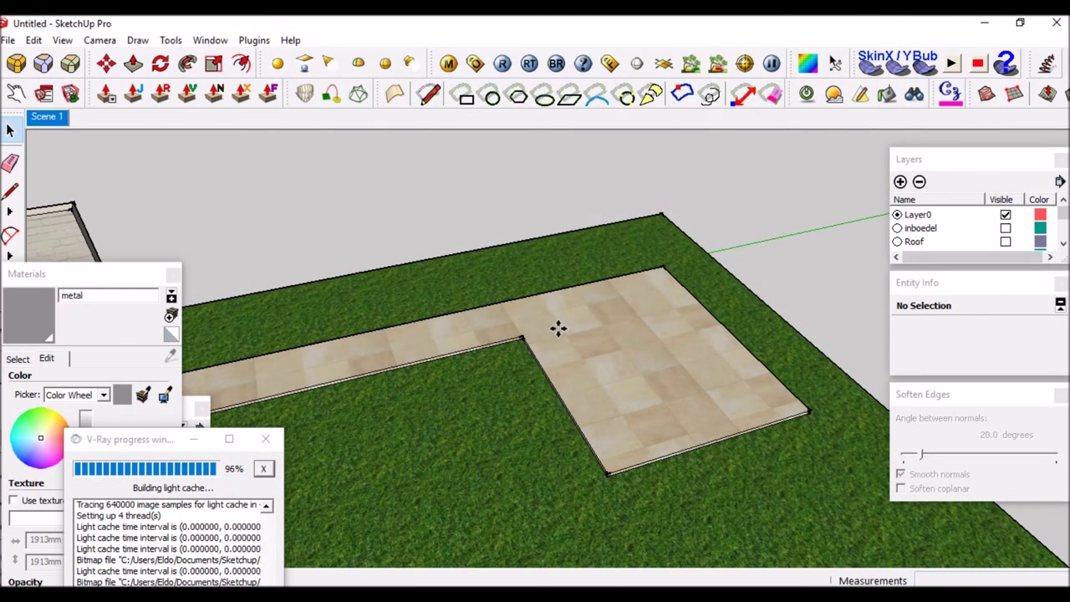
pyautogui.click(657, 433)
pyautogui.scroll(-3, 621, 322)
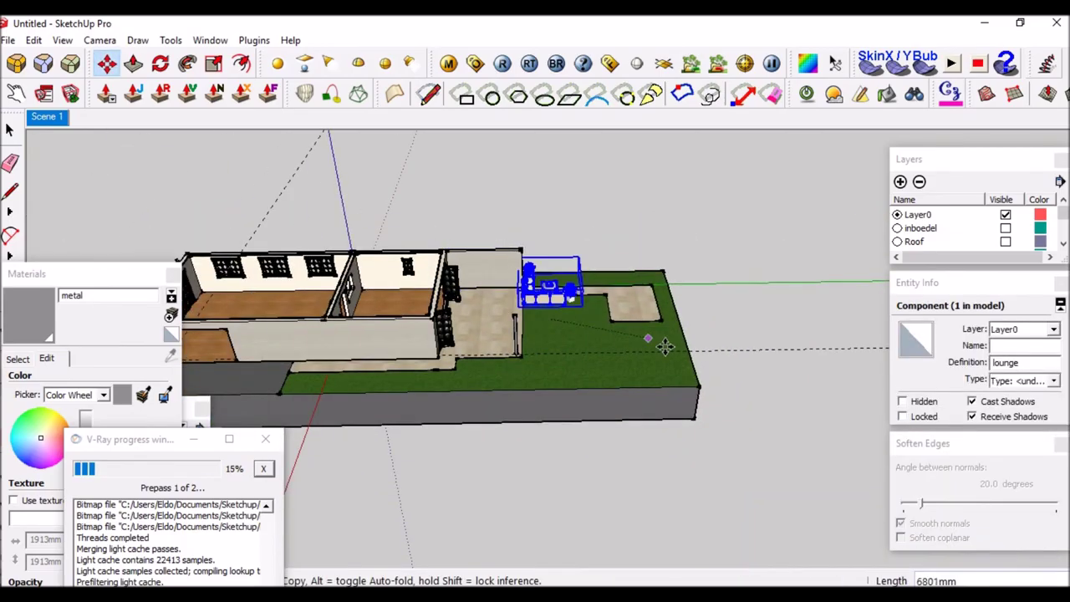
pyautogui.scroll(3, 586, 402)
pyautogui.press('q')
pyautogui.moveTo(513, 470); pyautogui.dragTo(616, 429, button='middle')
pyautogui.press('m')
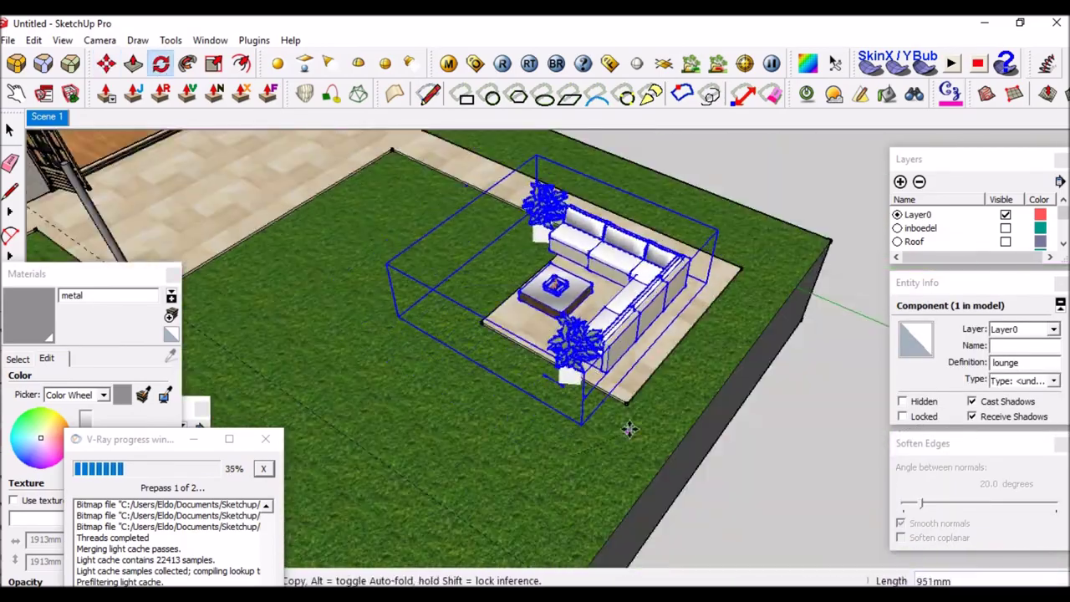
pyautogui.scroll(3, 689, 408)
pyautogui.scroll(2, 441, 370)
pyautogui.press('p')
pyautogui.scroll(-3, 509, 401)
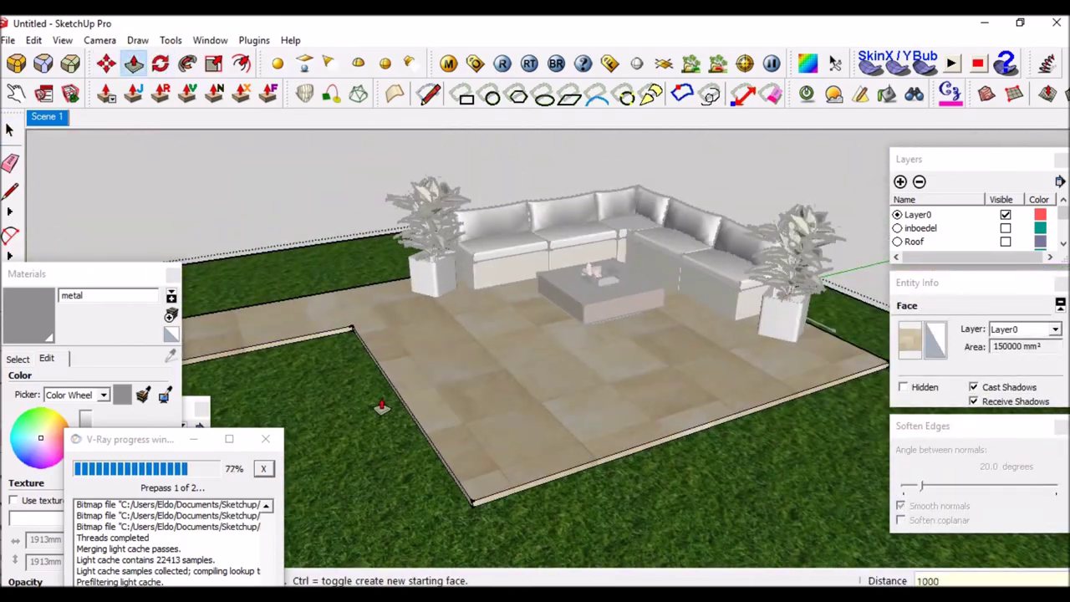
pyautogui.scroll(-3, 717, 214)
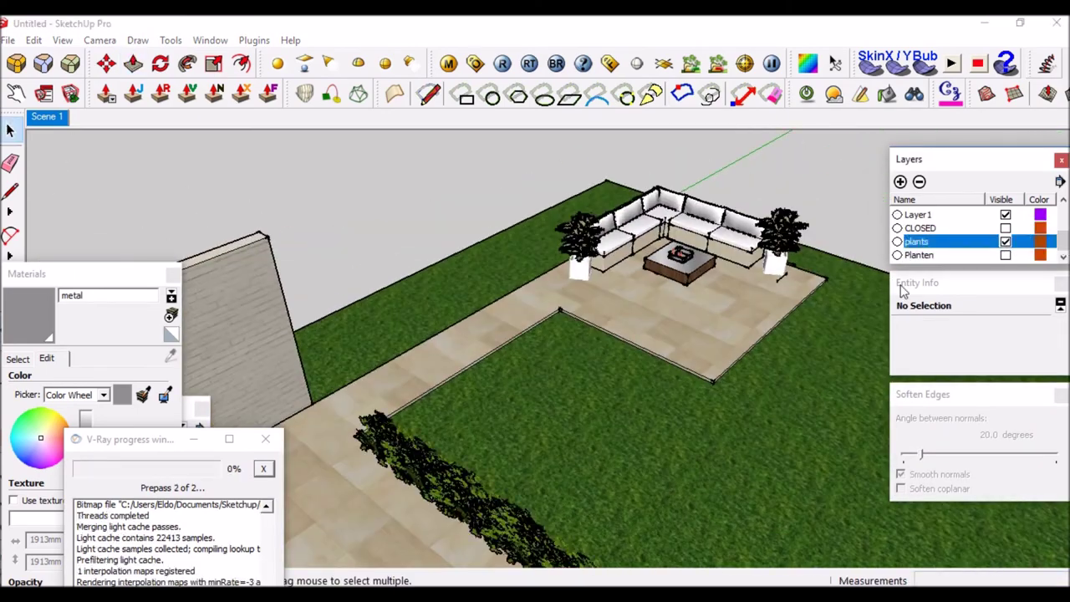
# Show the Planten layer and copy the tall hedge beside the original.
pyautogui.click(917, 241)
pyautogui.click(1005, 255)
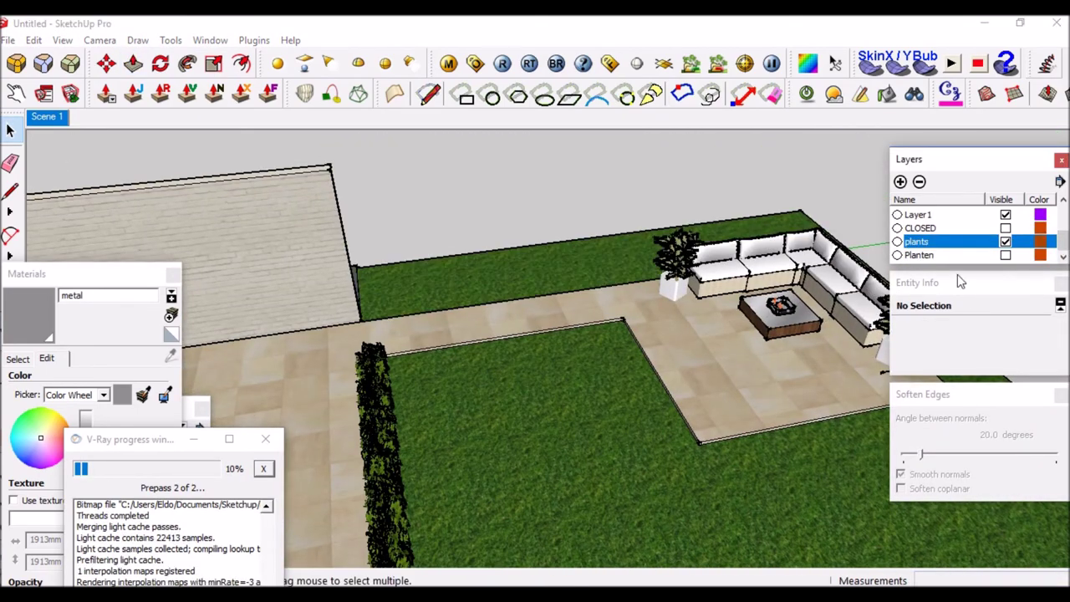
pyautogui.click(1005, 255)
pyautogui.click(919, 255)
pyautogui.moveTo(843, 300); pyautogui.dragTo(762, 331, button='middle')
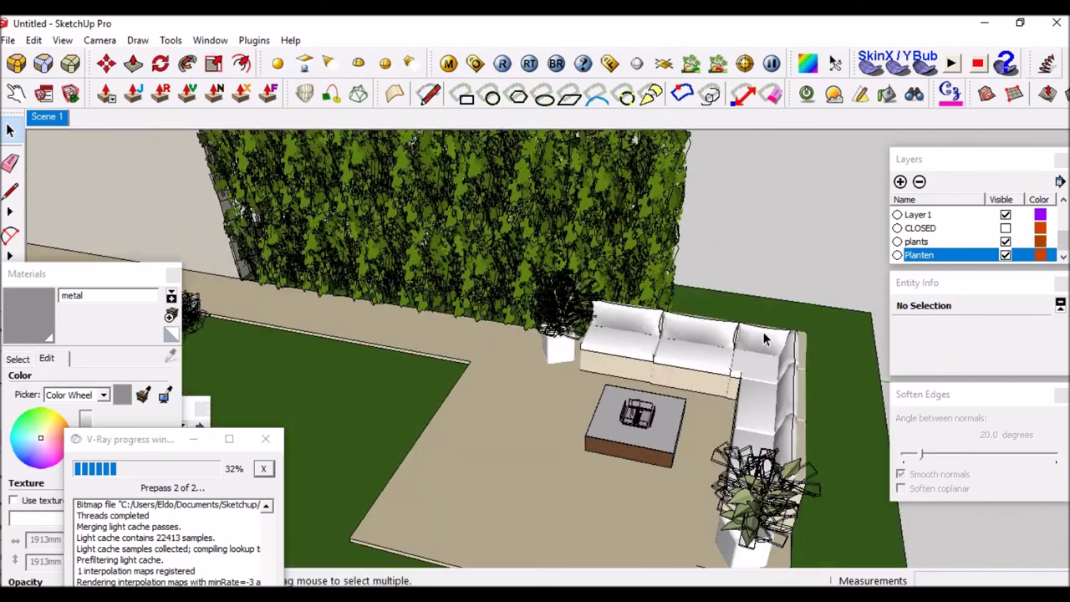
pyautogui.press('m')
pyautogui.click(565, 494)
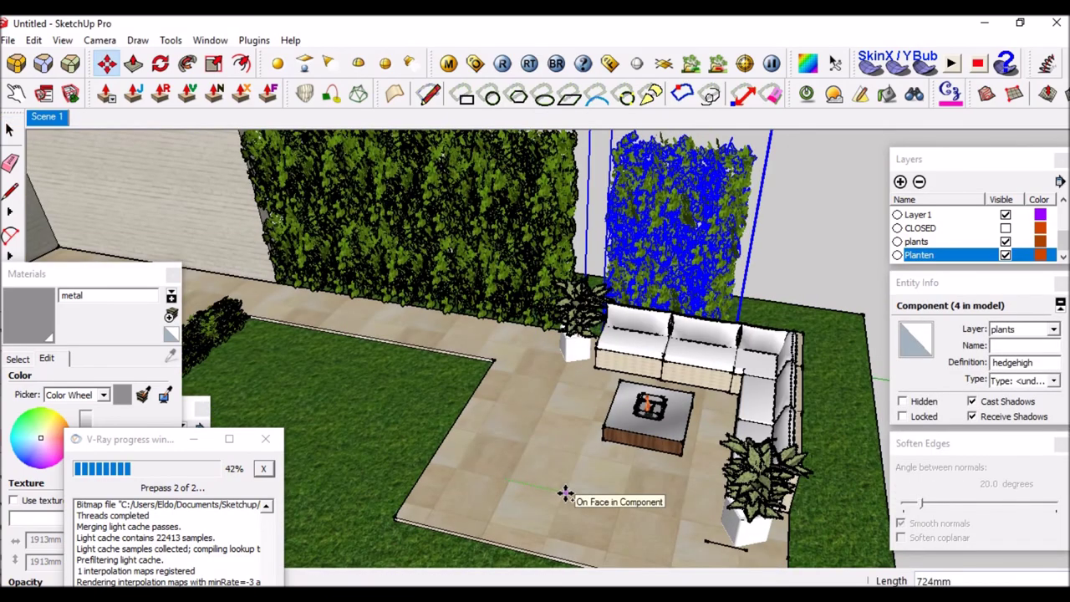
pyautogui.press('ctrl')
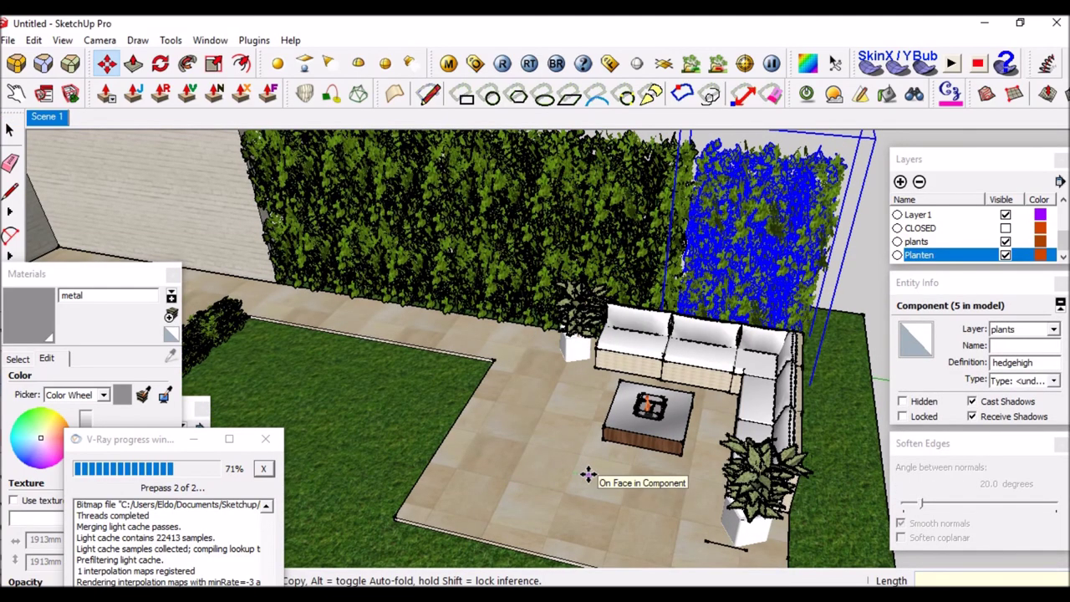
pyautogui.click(597, 424)
pyautogui.press('space')
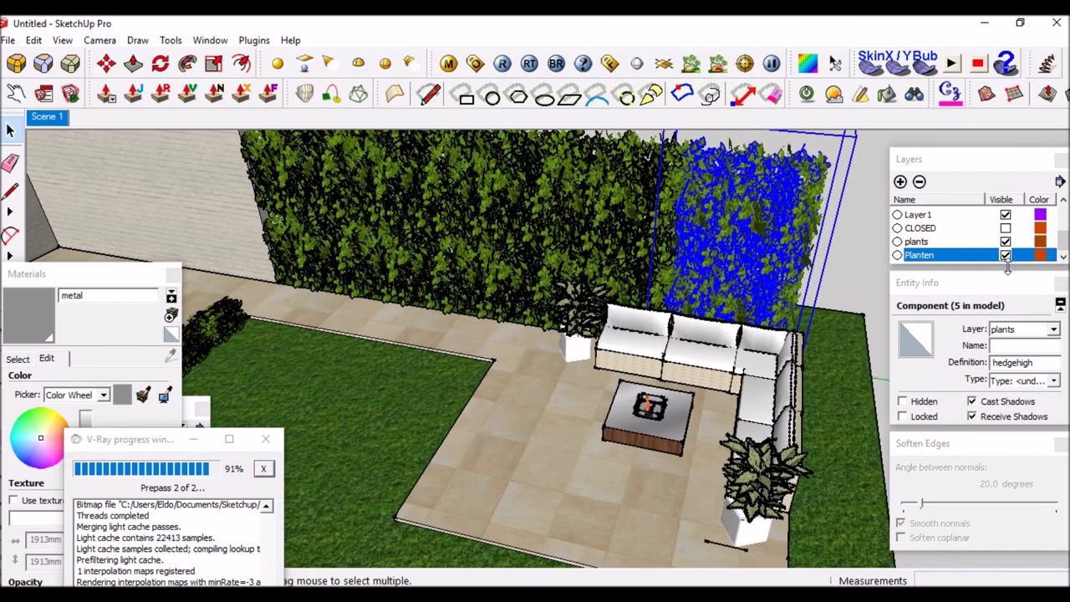
# Hide the plants layer, start a vertical line at the patio corner, and open the file browser.
pyautogui.click(1005, 242)
pyautogui.moveTo(585, 376); pyautogui.dragTo(704, 520, button='middle')
pyautogui.press('l')
pyautogui.click(641, 442)
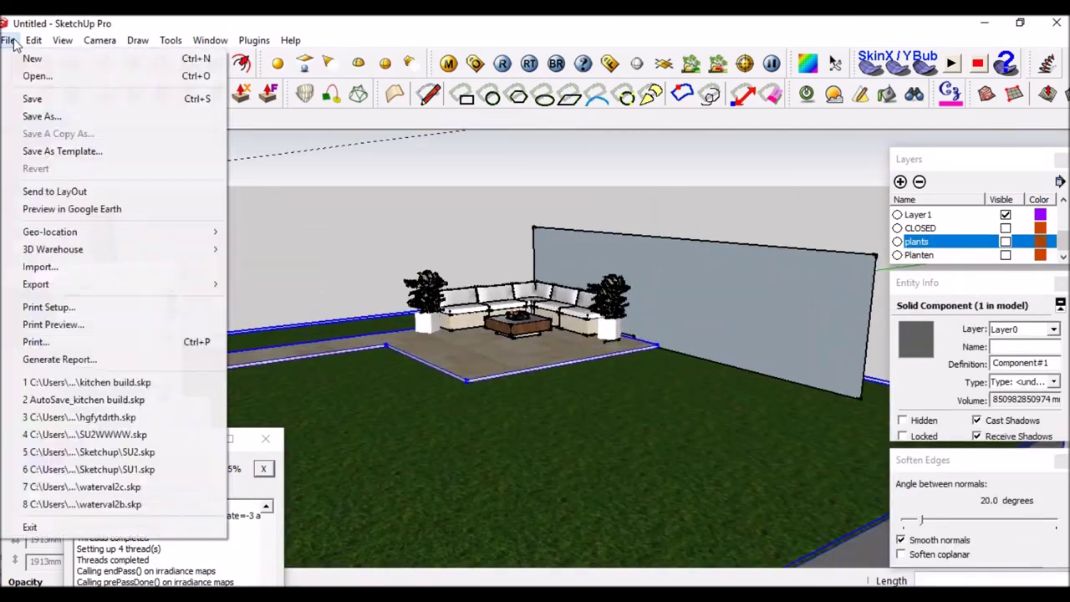
pyautogui.click(34, 74)
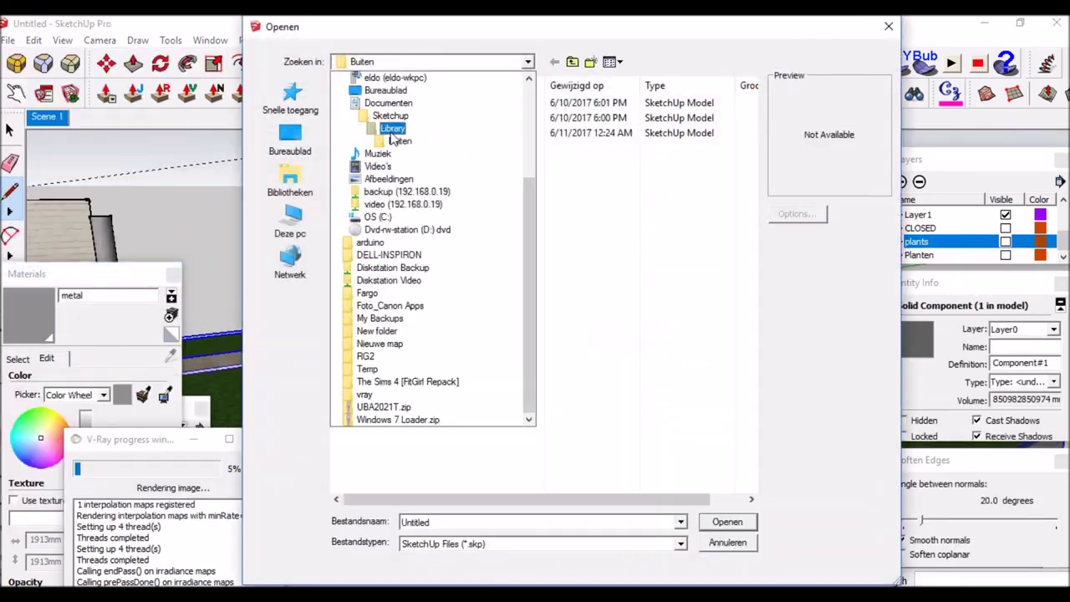
# Load schutting.jpg from Library > textures1 > Hout onto the fence wall.
pyautogui.click(392, 129)
pyautogui.doubleClick(377, 188)
pyautogui.scroll(-10, 543, 292)
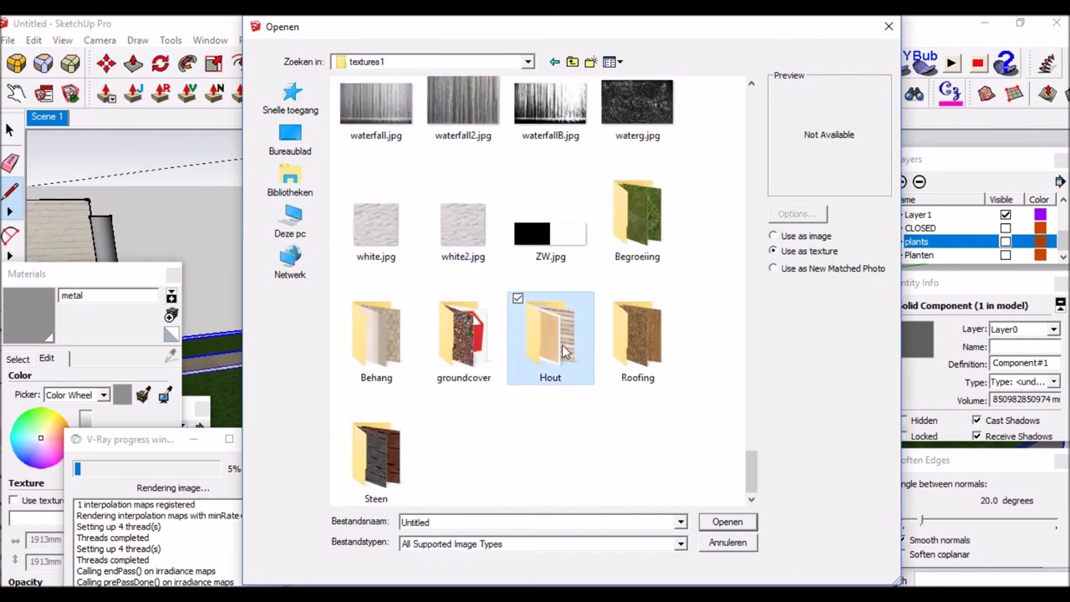
pyautogui.doubleClick(565, 353)
pyautogui.scroll(-5, 717, 228)
pyautogui.scroll(-3, 702, 251)
pyautogui.click(637, 230)
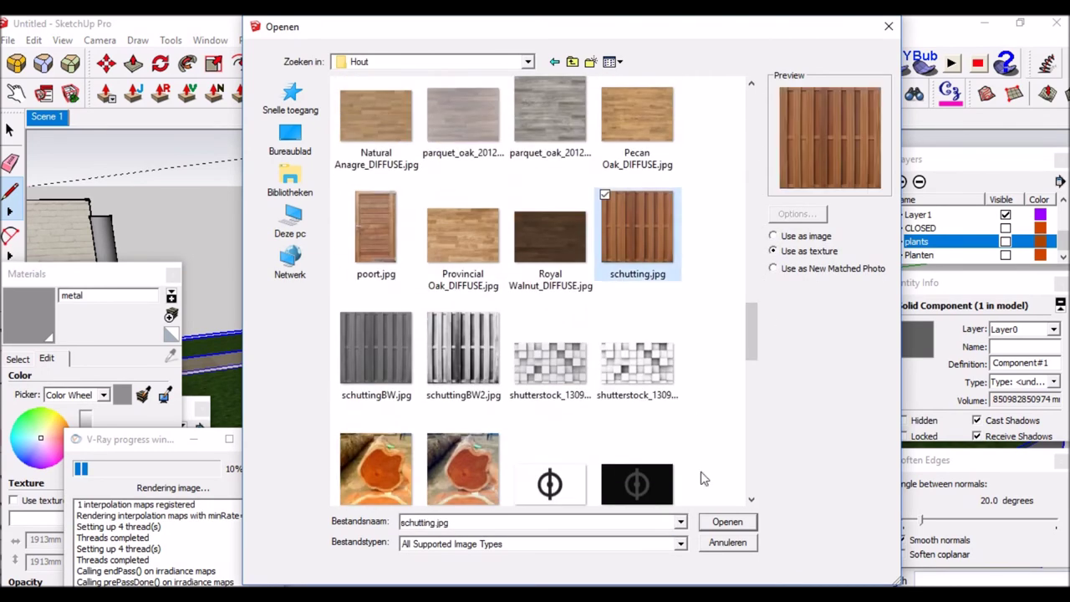
pyautogui.click(727, 522)
# Select the schutting-textured fence face and adjust the view around the garden.
pyautogui.click(634, 260)
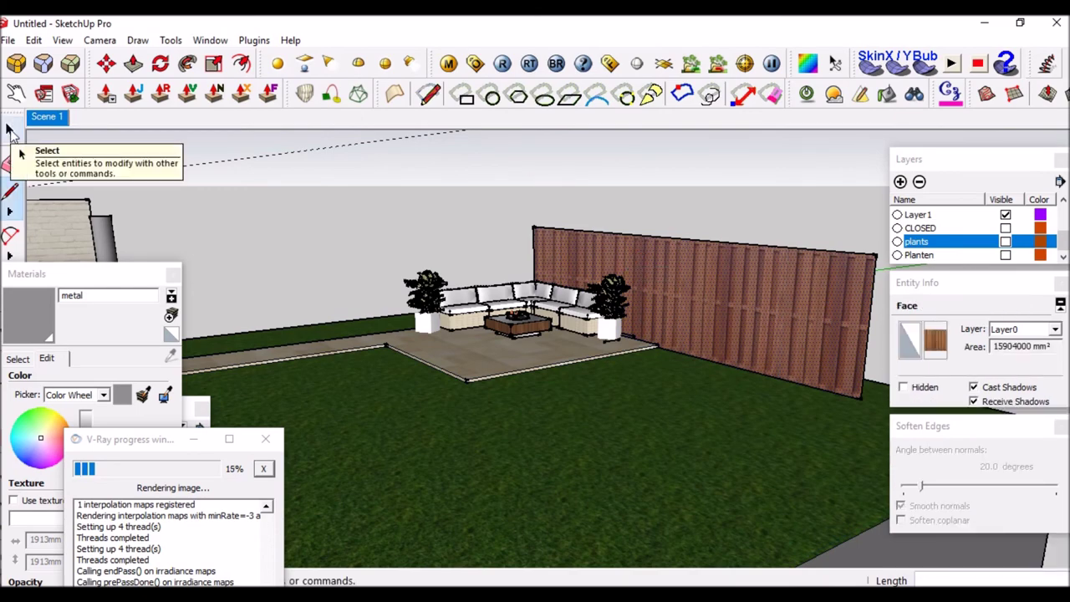
pyautogui.moveTo(873, 328); pyautogui.dragTo(853, 377, button='middle')
pyautogui.press('m')
pyautogui.press('space')
pyautogui.scroll(-3, 828, 453)
pyautogui.scroll(-2, 591, 303)
pyautogui.scroll(3, 458, 408)
pyautogui.scroll(3, 421, 313)
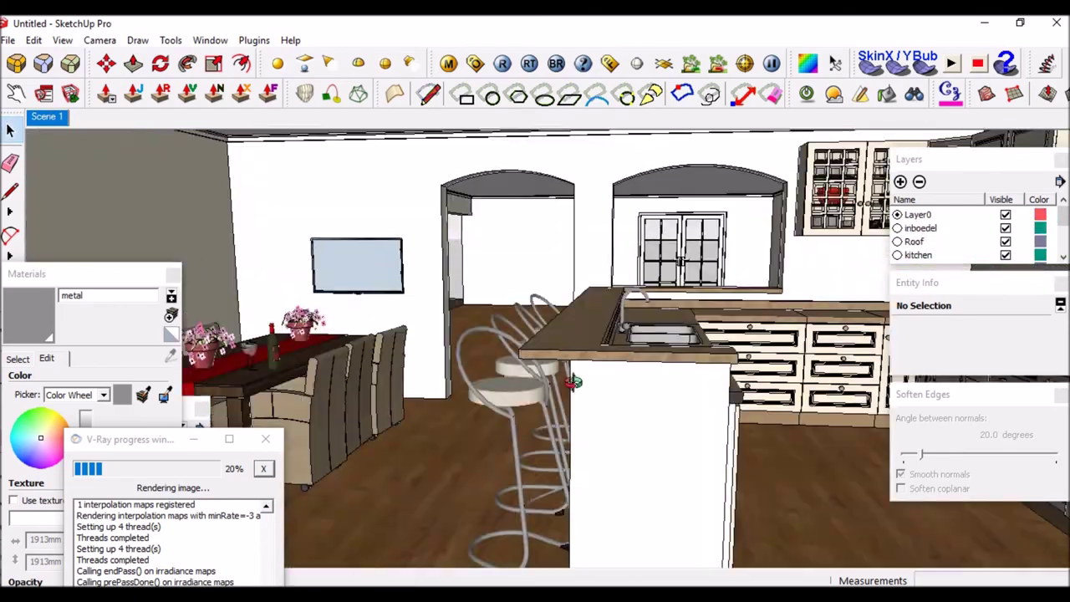
# Orbit to frame the kitchen bar, stools and patio for a new scene.
pyautogui.moveTo(573, 382); pyautogui.dragTo(535, 468, button='middle')
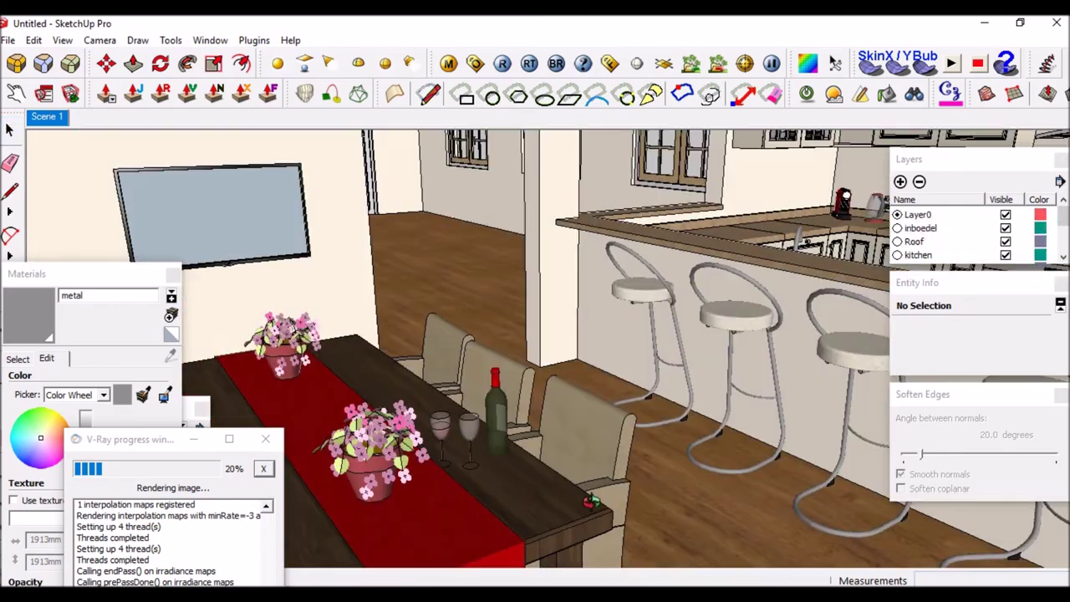
pyautogui.scroll(2, 528, 476)
pyautogui.scroll(-3, 488, 494)
pyautogui.moveTo(488, 493); pyautogui.dragTo(514, 461, button='middle')
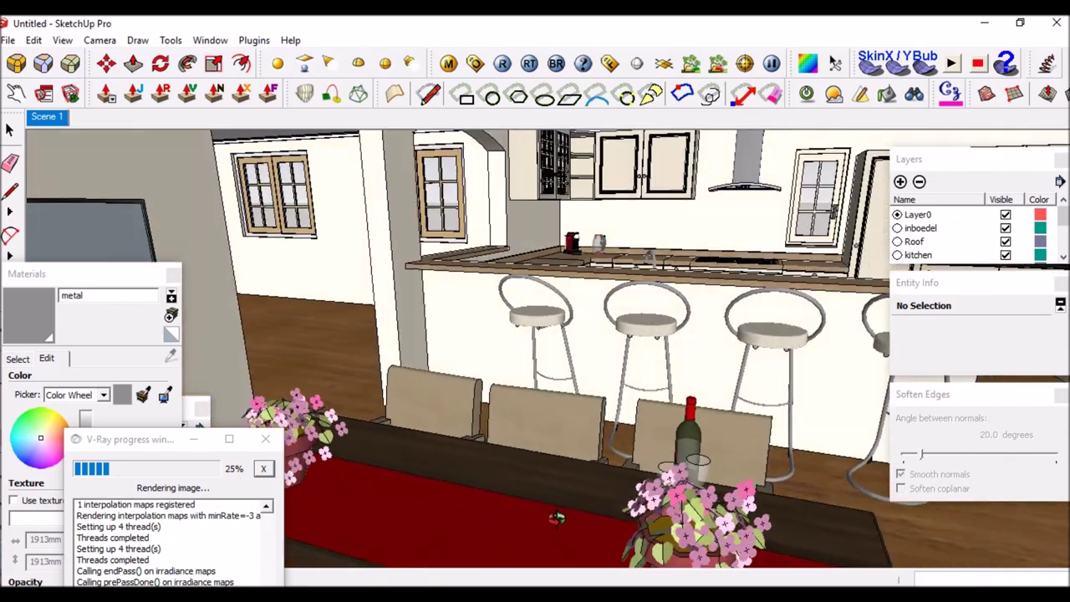
pyautogui.scroll(-3, 702, 524)
pyautogui.moveTo(702, 524); pyautogui.dragTo(745, 523, button='middle')
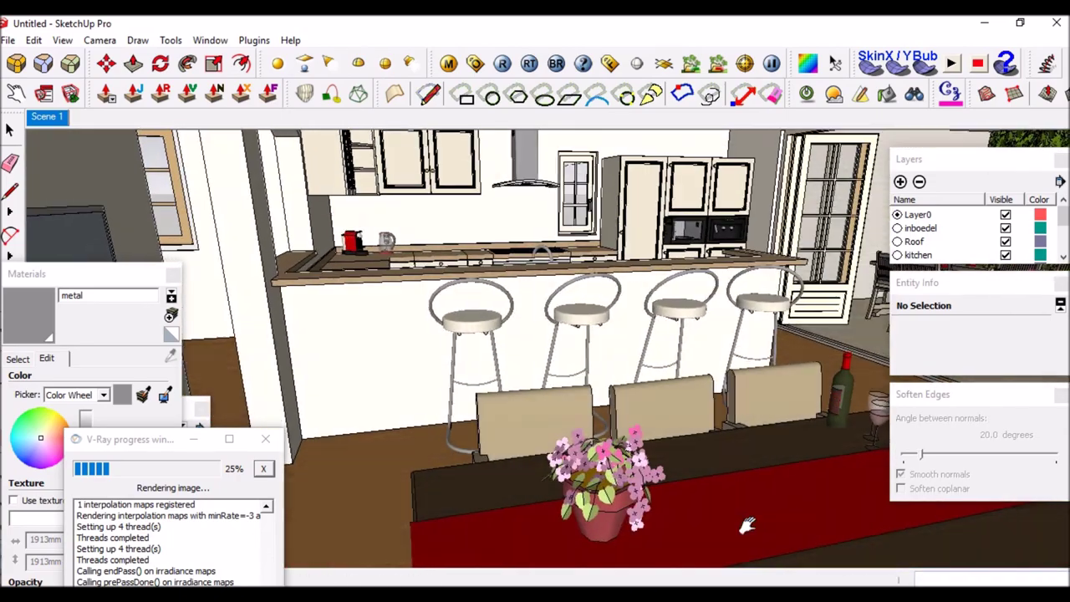
pyautogui.scroll(3, 699, 326)
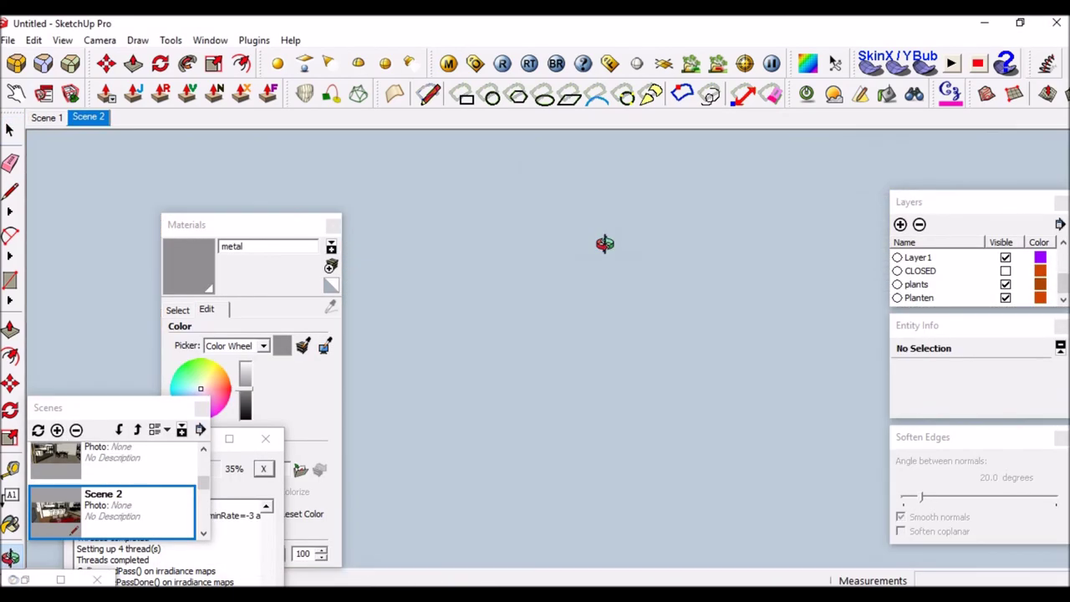
pyautogui.moveTo(605, 243)
pyautogui.mouseDown(button='middle')
pyautogui.moveTo(770, 297)
pyautogui.moveTo(677, 512)
pyautogui.moveTo(692, 513)
pyautogui.mouseUp(button='middle')
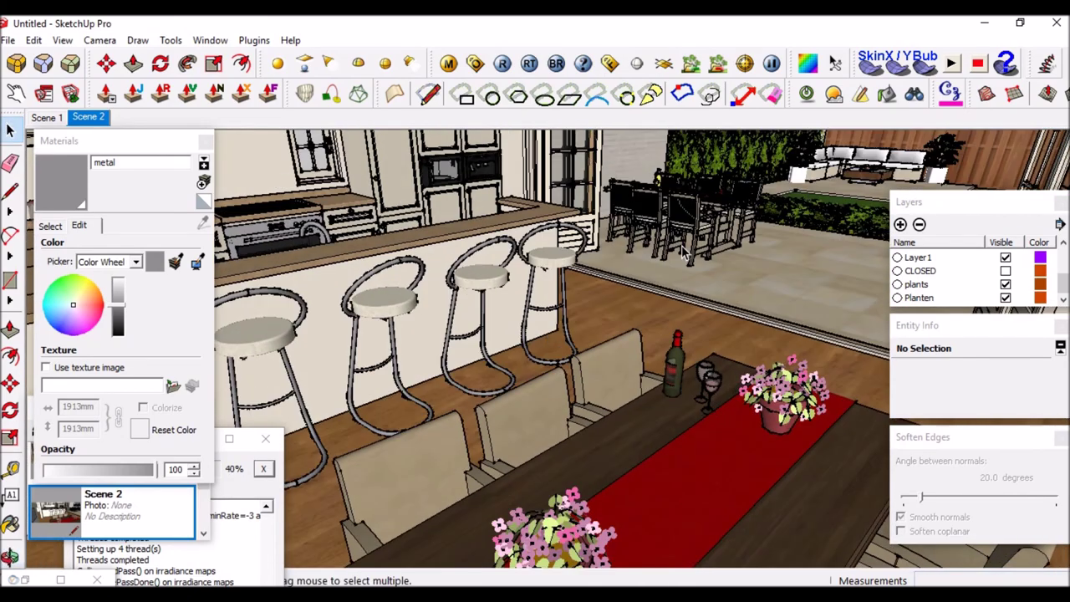
# Move the Vrtna_garnitura dining set further right on the patio and add Scene 3.
pyautogui.click(684, 254)
pyautogui.press('m')
pyautogui.moveTo(684, 254)
pyautogui.mouseDown()
pyautogui.moveTo(876, 247)
pyautogui.moveTo(788, 284)
pyautogui.mouseUp()
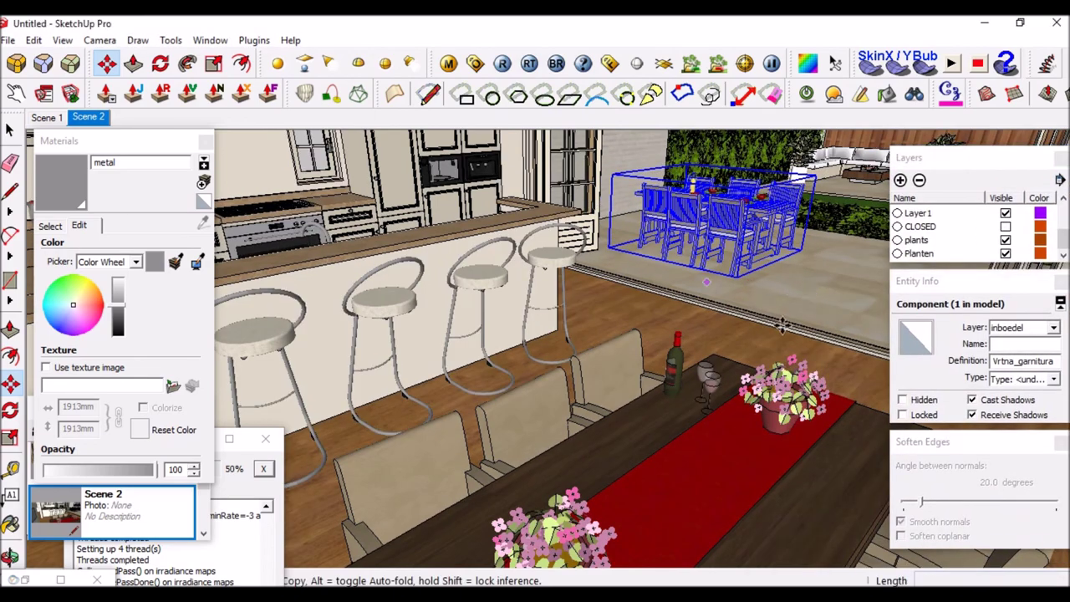
pyautogui.moveTo(788, 284); pyautogui.dragTo(834, 313)
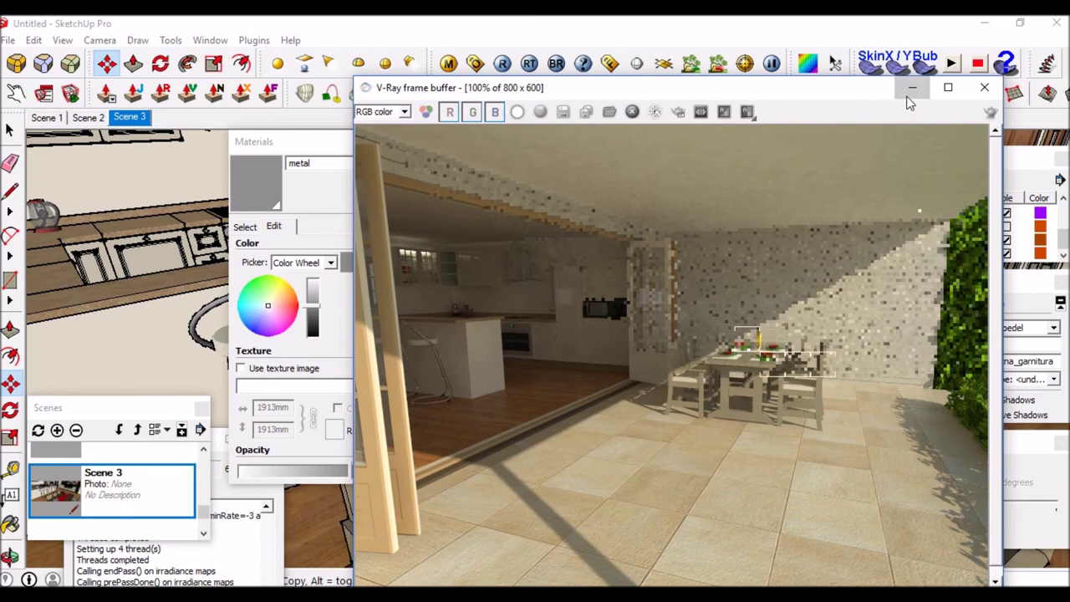
pyautogui.click(913, 89)
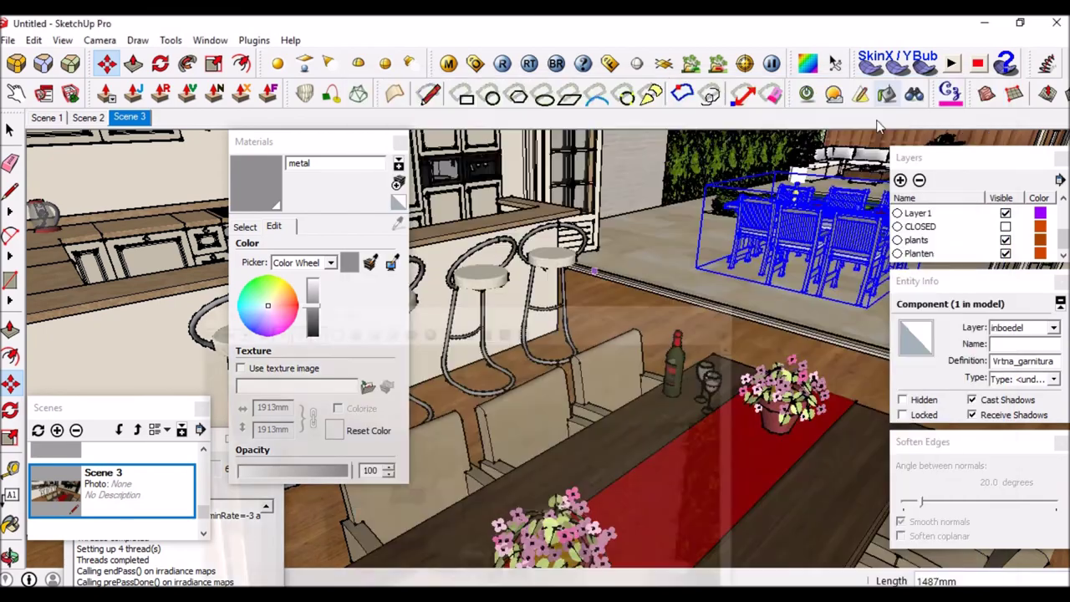